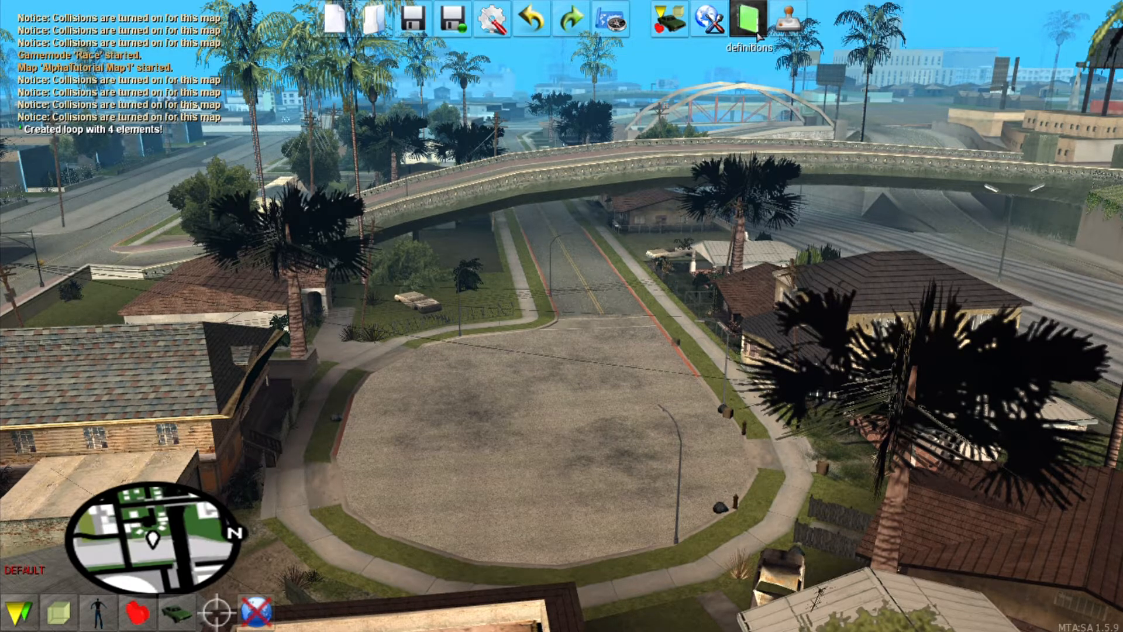
- Add the race definition to the map's definitions
{"action": "left_click", "coordinate": [749, 20]}
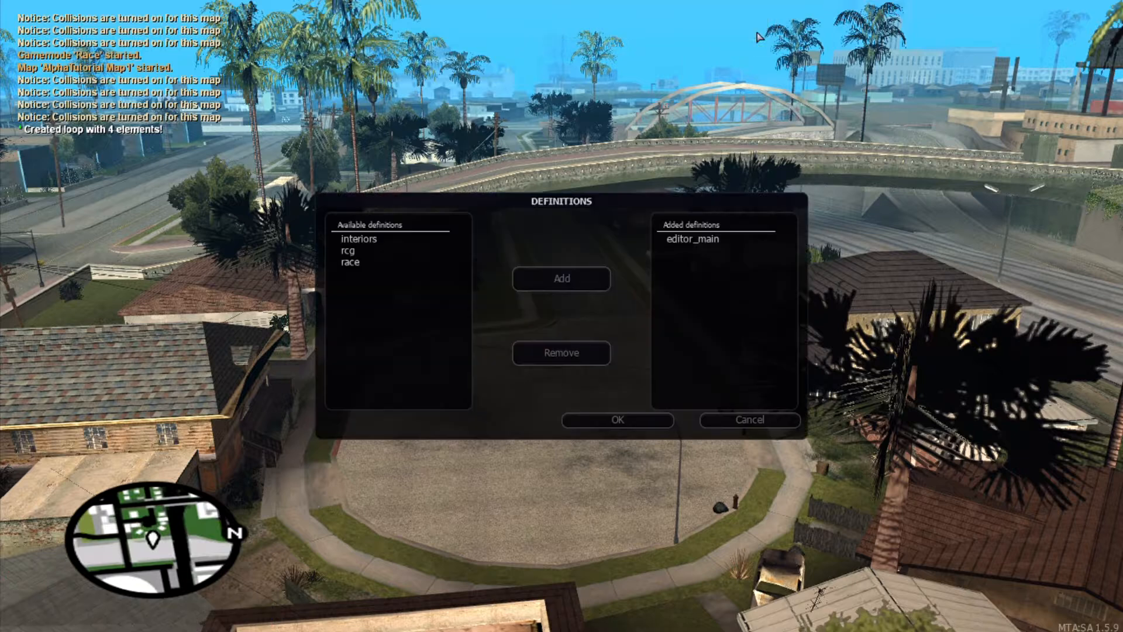
{"action": "double_click", "coordinate": [410, 264]}
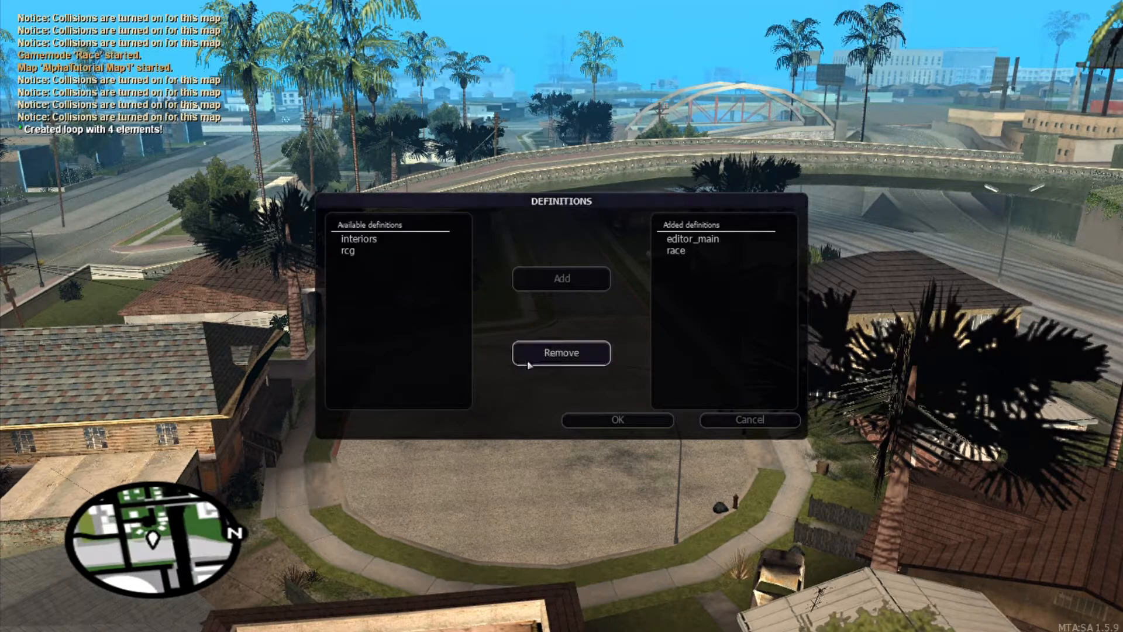
{"action": "left_click", "coordinate": [619, 419]}
- Enter the map name AlphaTutorial Map2 - Platform and the author's name in the map's metadata
{"action": "left_click", "coordinate": [708, 35]}
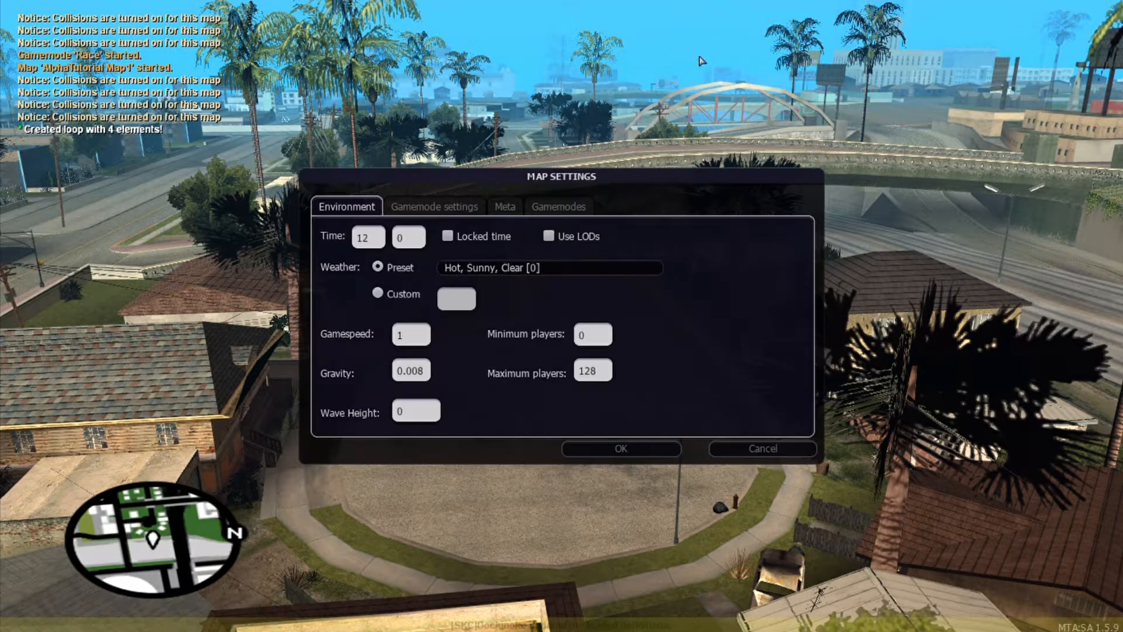
{"action": "left_click", "coordinate": [562, 209]}
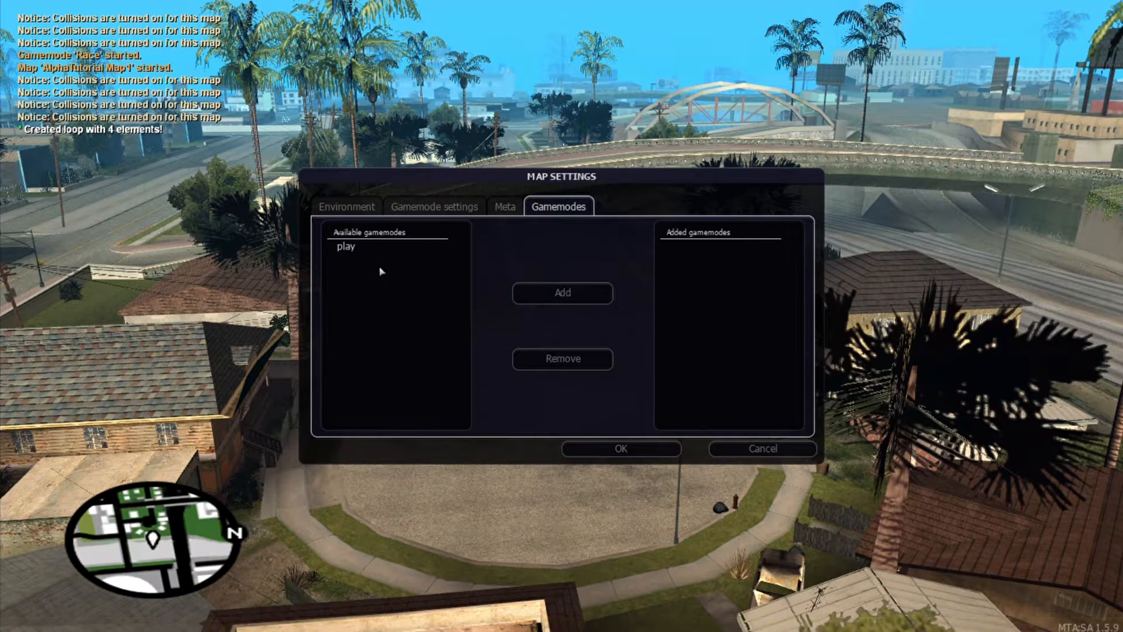
{"action": "left_click", "coordinate": [506, 208]}
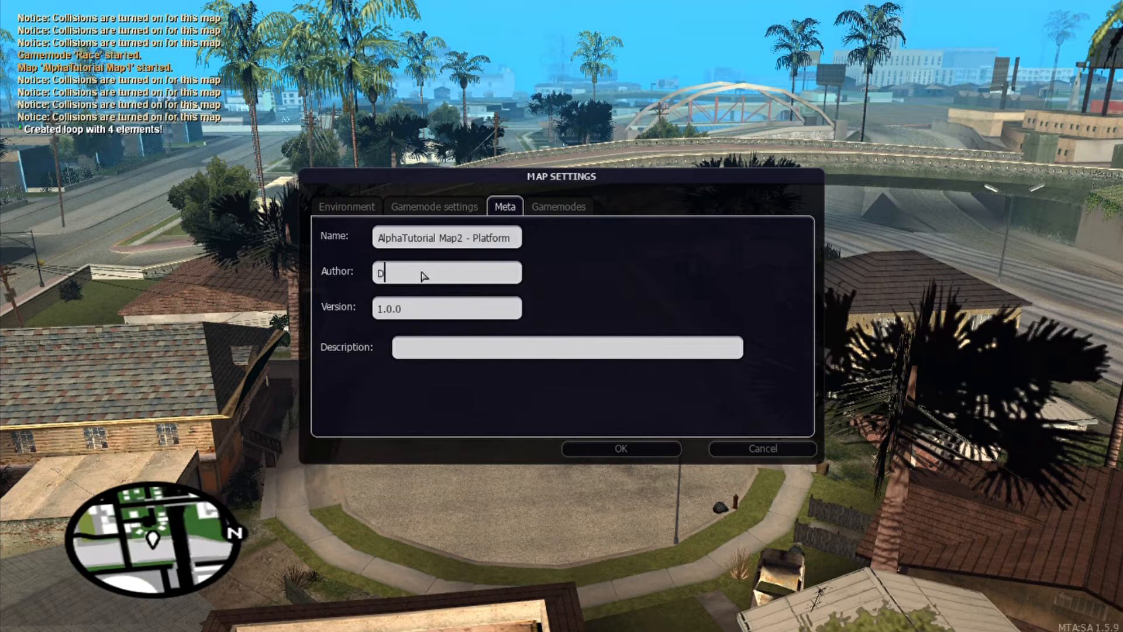
- Set the map time to 20:00 with locked time and the weather preset to Hot, Sunny, Clear (2) [11]
{"action": "left_click", "coordinate": [351, 208]}
{"action": "type", "text": "20"}
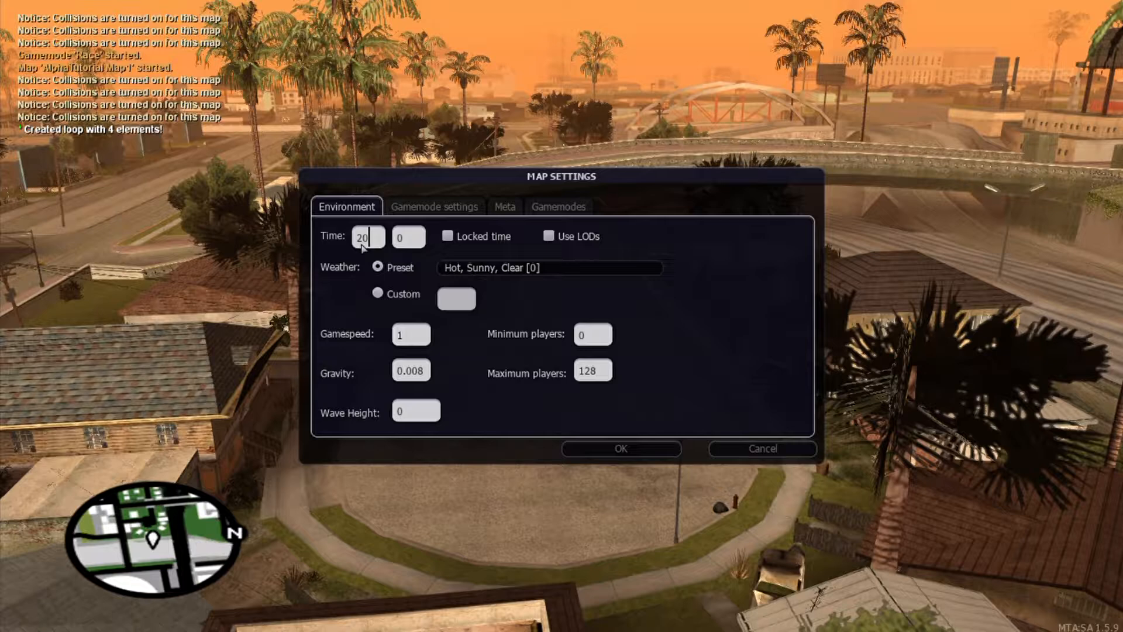
{"action": "left_click", "coordinate": [485, 274]}
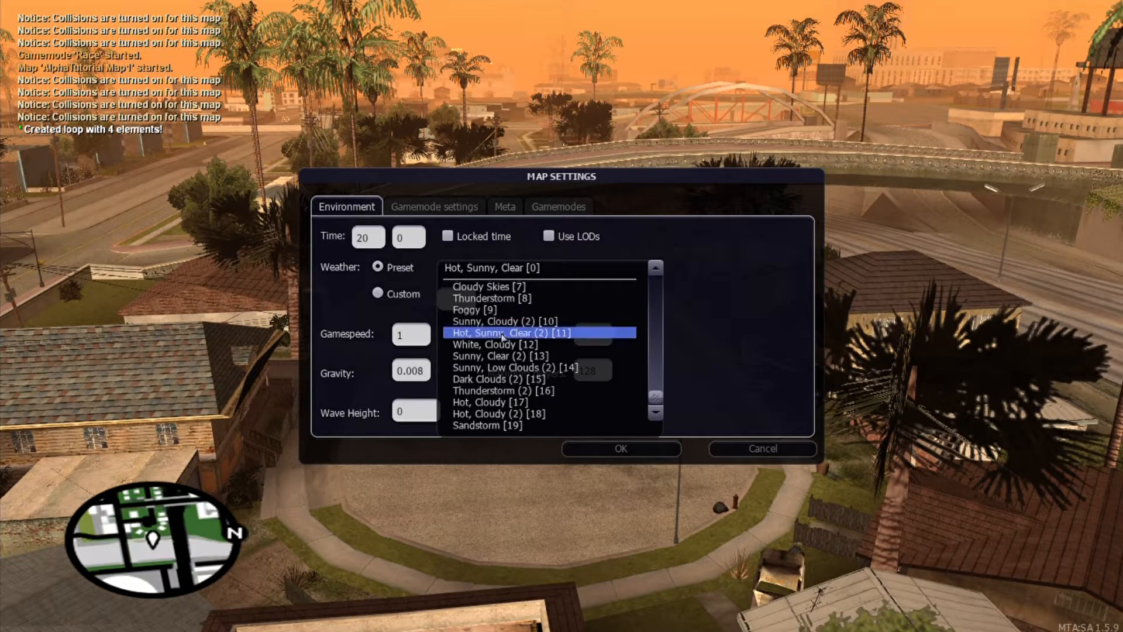
{"action": "left_click", "coordinate": [501, 332]}
{"action": "left_click", "coordinate": [618, 450]}
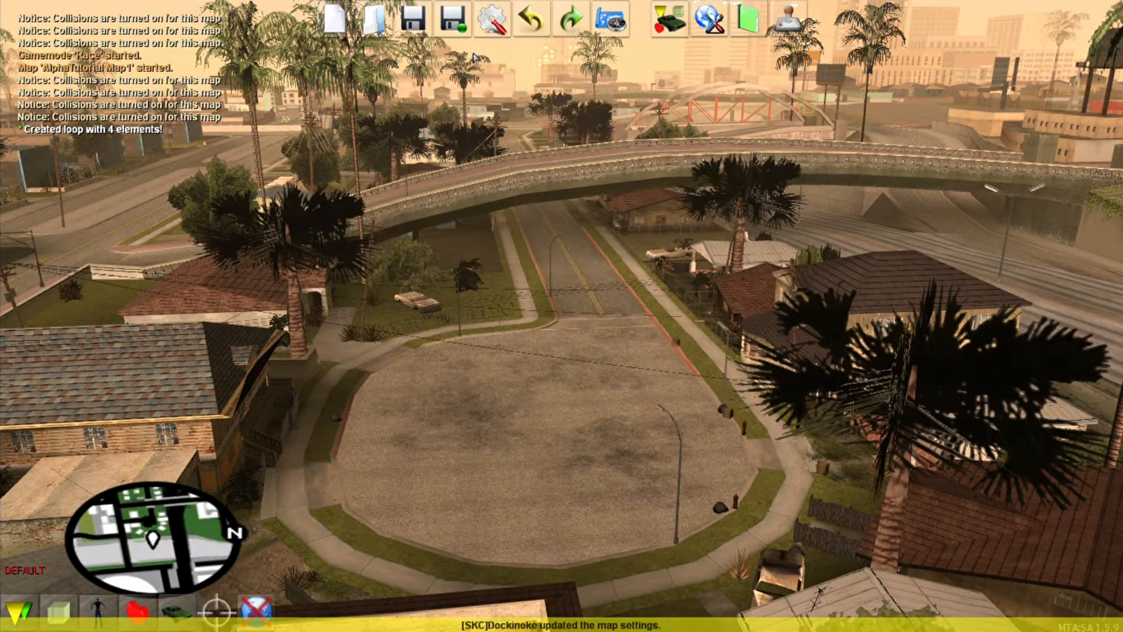
{"action": "left_click", "coordinate": [700, 18]}
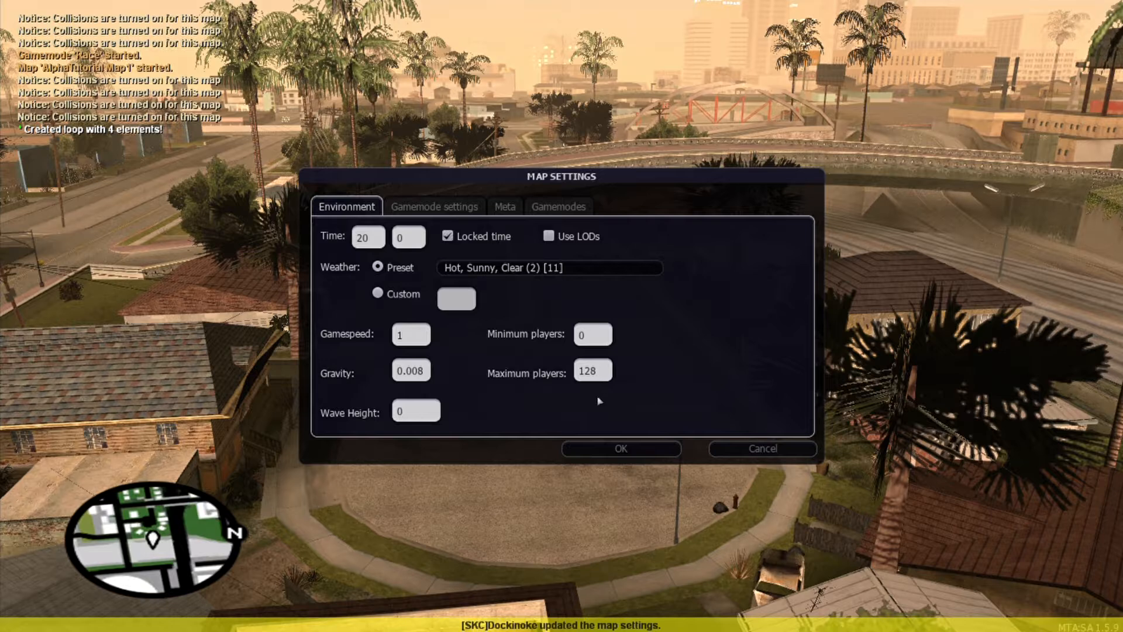
{"action": "left_click", "coordinate": [622, 443]}
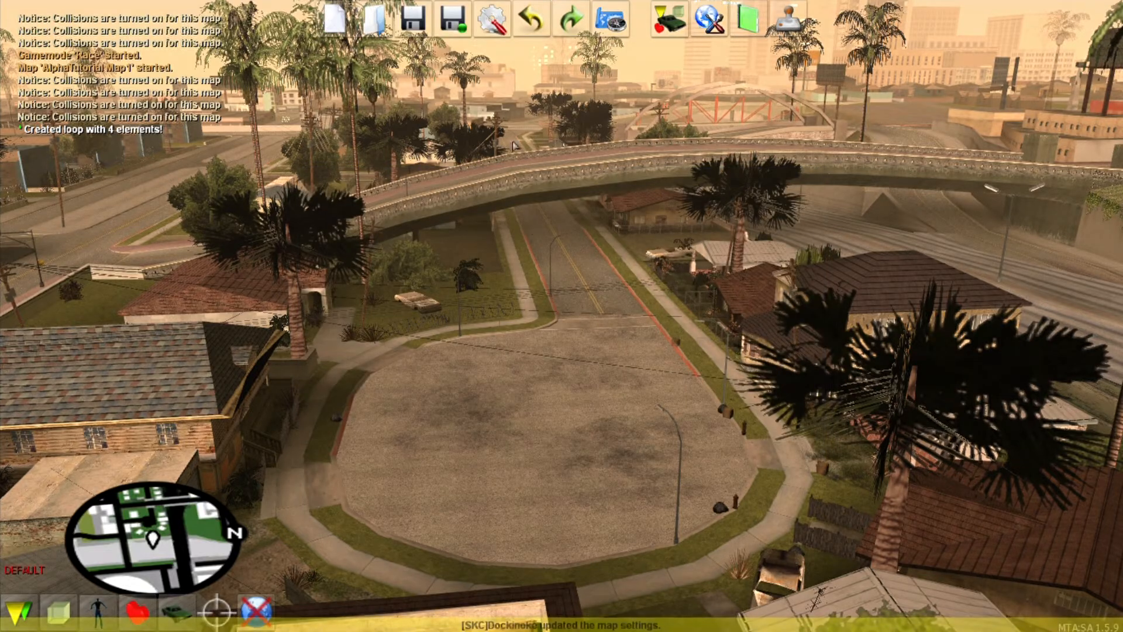
- Copy the map name from the map's metadata and save the map as race-AlphaTutorial-Map2---Platform
{"action": "left_click", "coordinate": [461, 23]}
{"action": "left_click", "coordinate": [763, 448]}
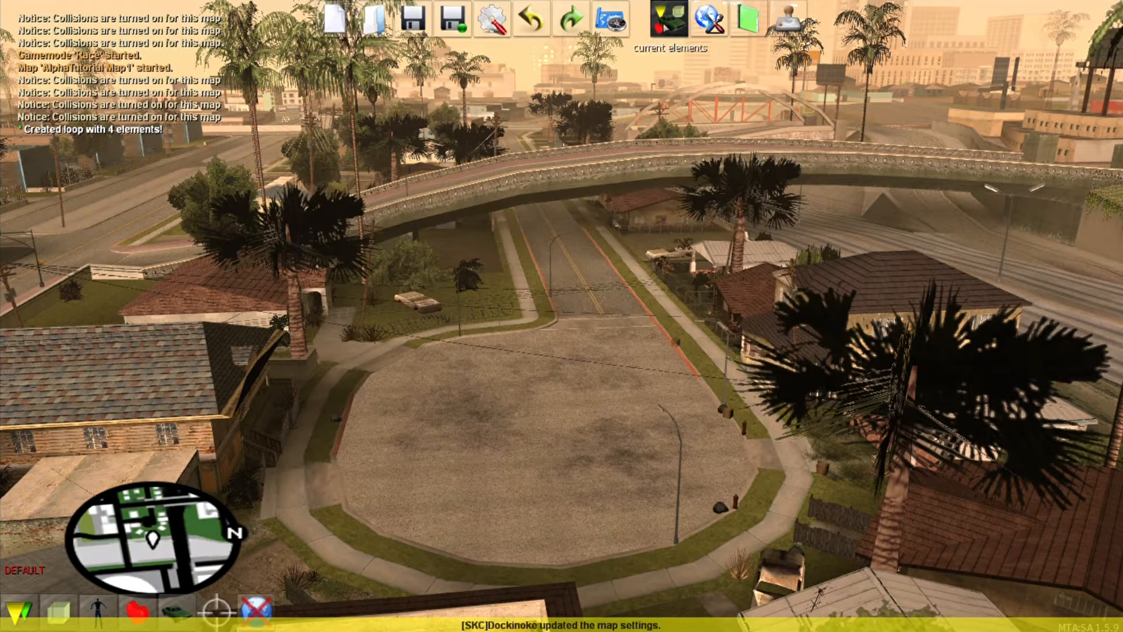
{"action": "left_click", "coordinate": [705, 8]}
{"action": "left_click", "coordinate": [505, 206]}
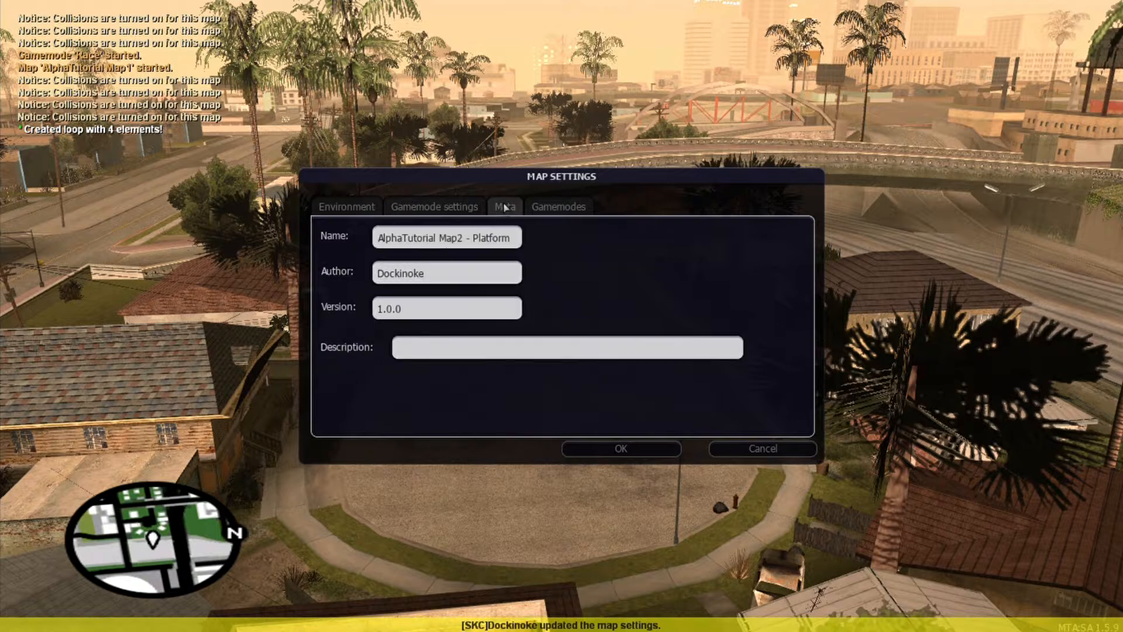
{"action": "triple_click", "coordinate": [450, 244]}
{"action": "left_click", "coordinate": [621, 448]}
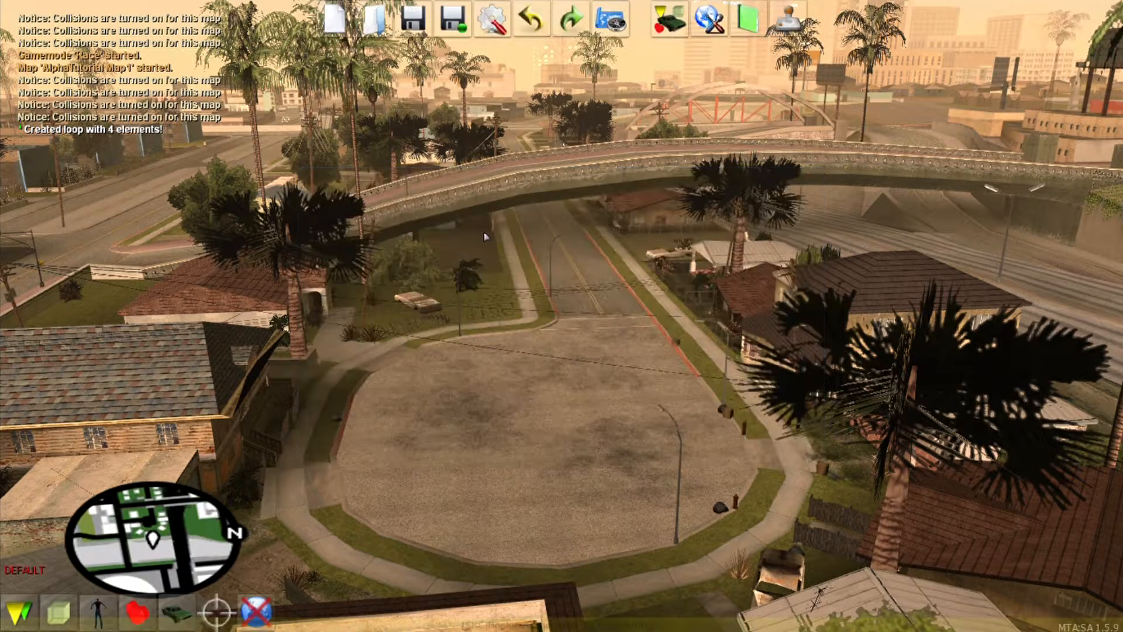
{"action": "left_click", "coordinate": [460, 24]}
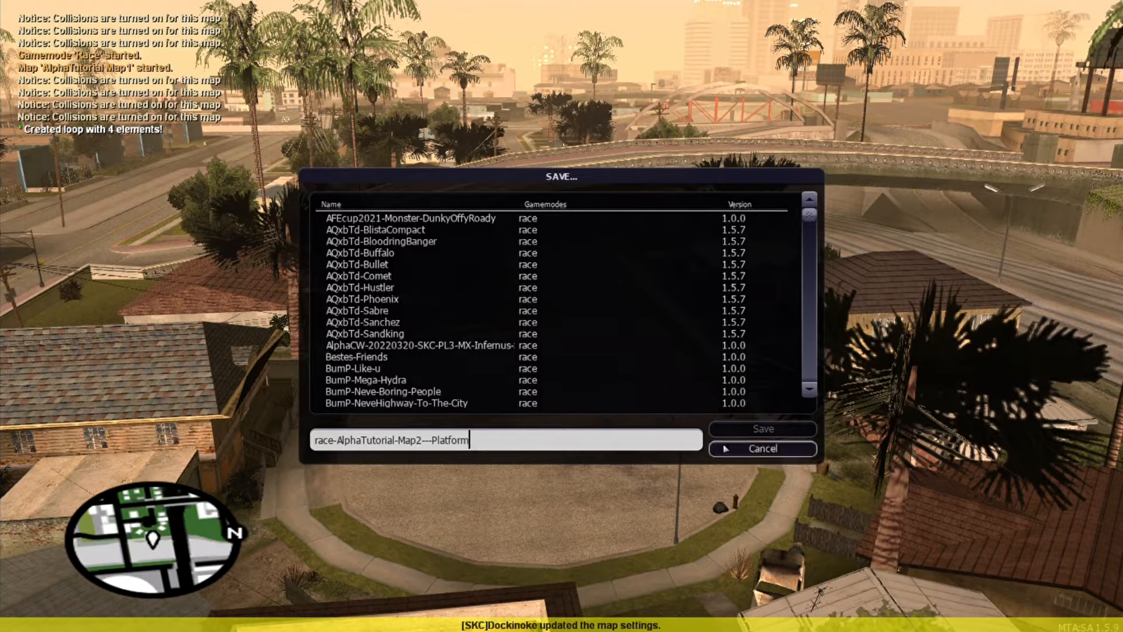
{"action": "left_click", "coordinate": [764, 429]}
{"action": "left_click", "coordinate": [524, 356]}
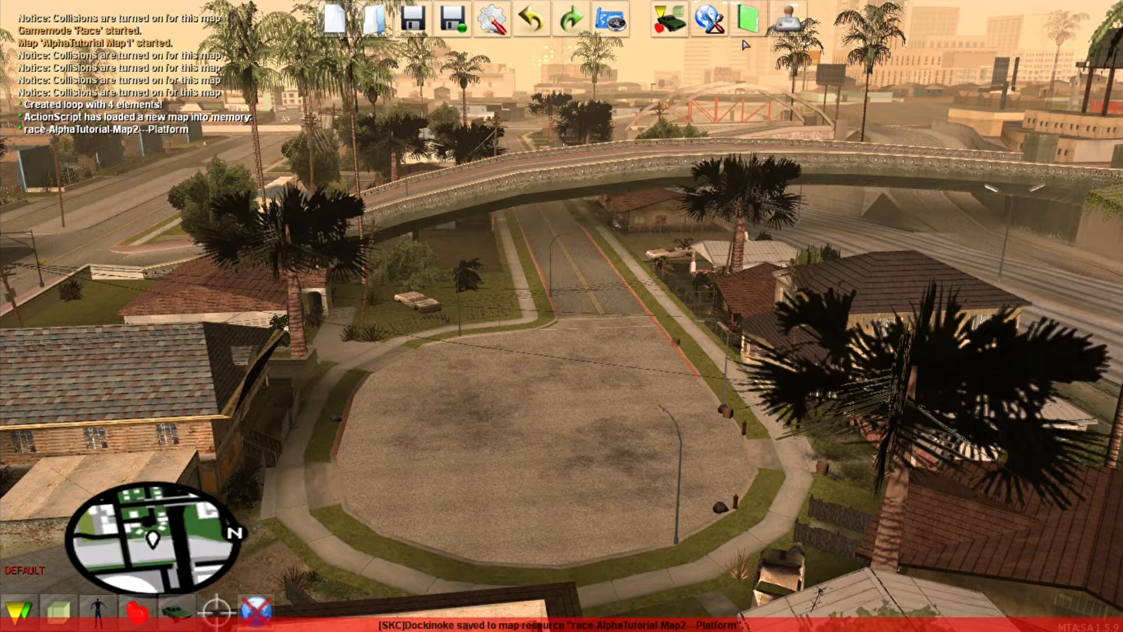
- Check the gamemodes offered for testing and reopen the saved race-AlphaTutorial-Map2---Platform map
{"action": "left_click", "coordinate": [782, 23]}
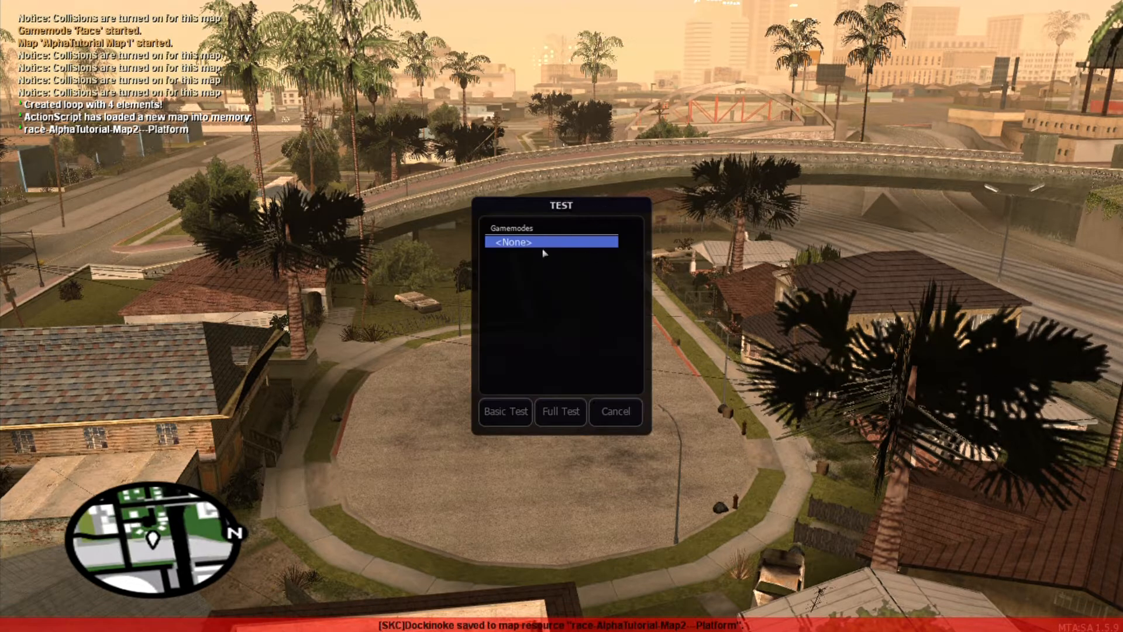
{"action": "left_click", "coordinate": [626, 423]}
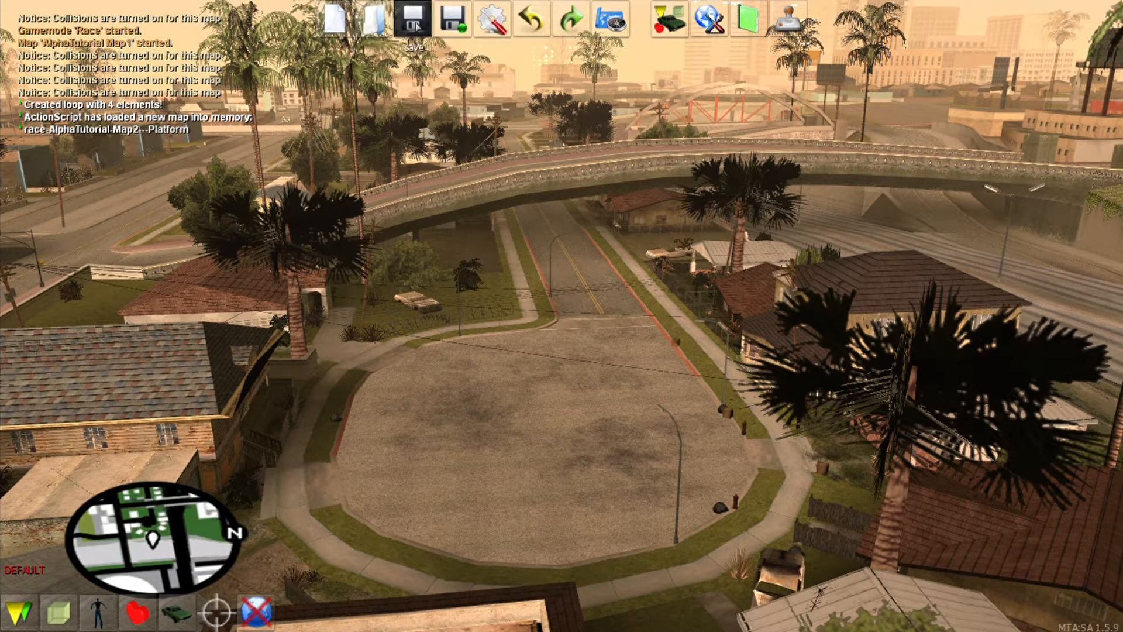
{"action": "left_click", "coordinate": [365, 28]}
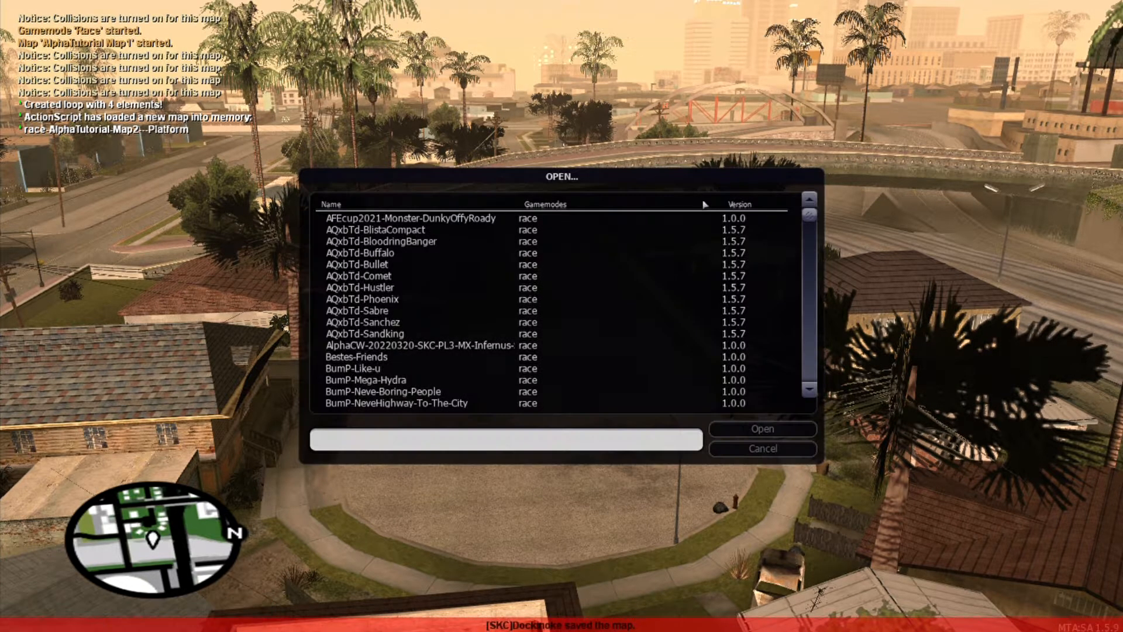
{"action": "left_click_drag", "start_coordinate": [809, 215], "coordinate": [808, 280]}
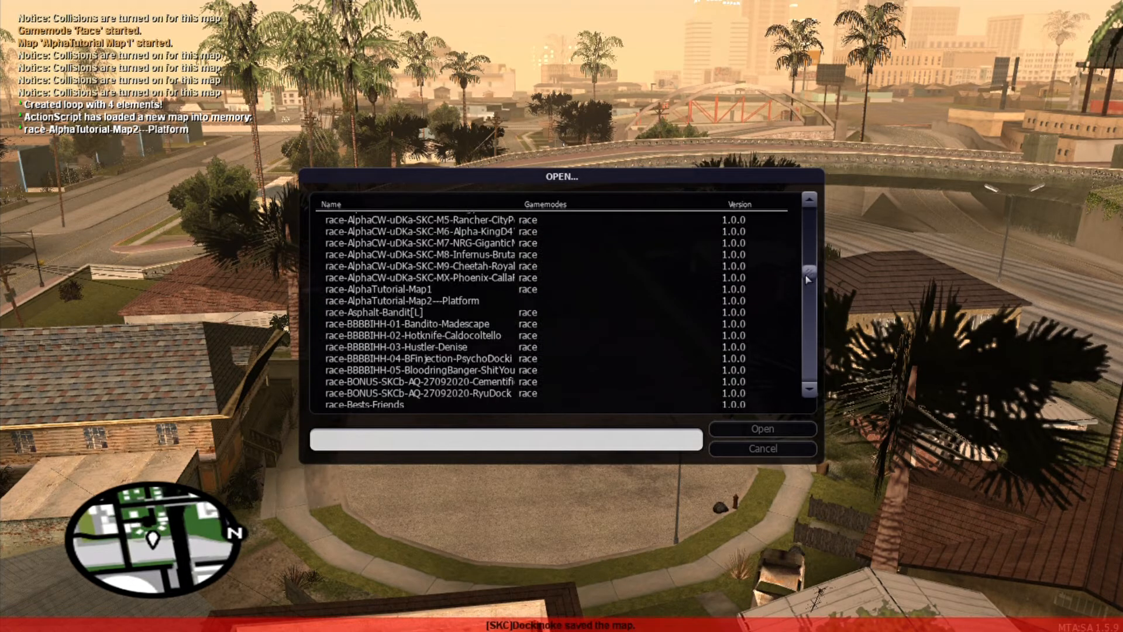
{"action": "double_click", "coordinate": [462, 301]}
{"action": "left_click", "coordinate": [504, 351]}
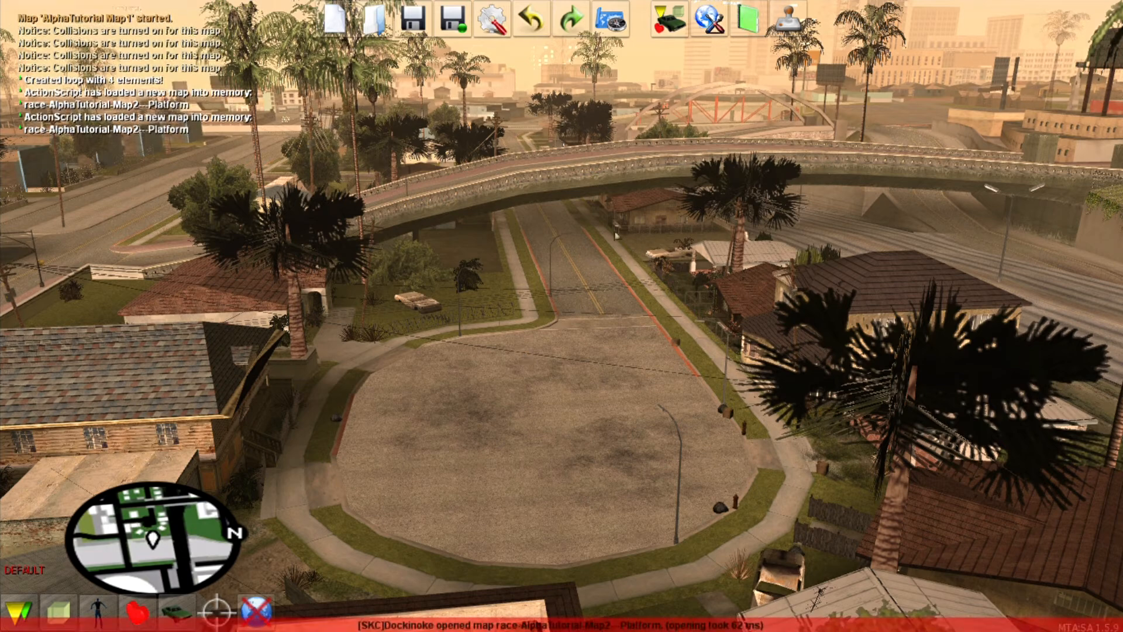
- Add the race gamemode to the map in the map settings
{"action": "left_click", "coordinate": [710, 19]}
{"action": "left_click", "coordinate": [559, 207]}
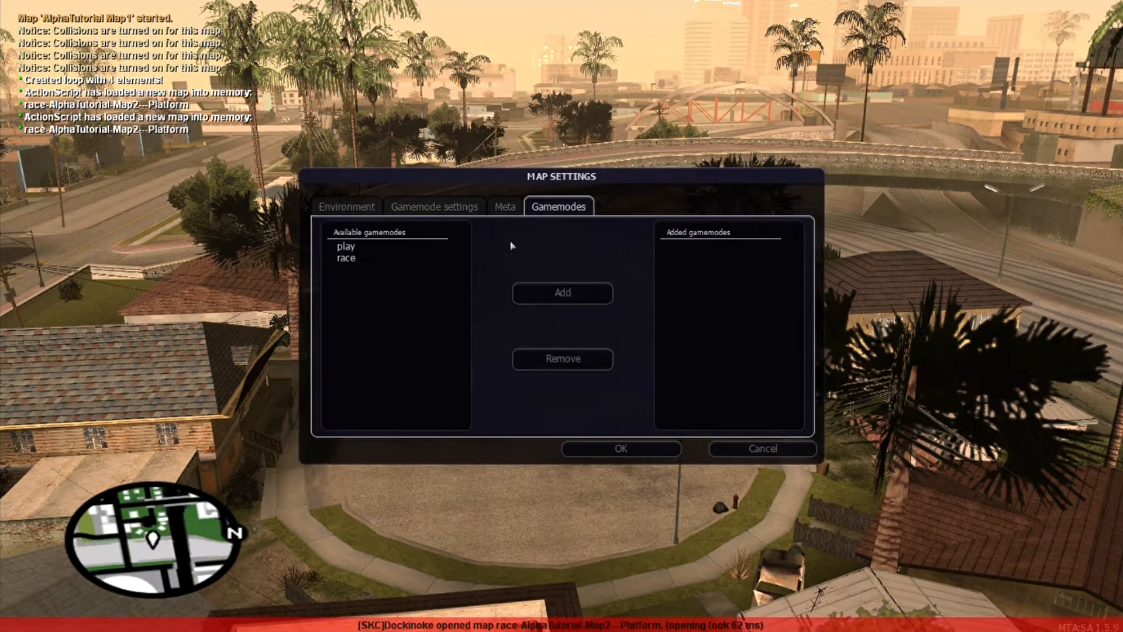
{"action": "double_click", "coordinate": [361, 261]}
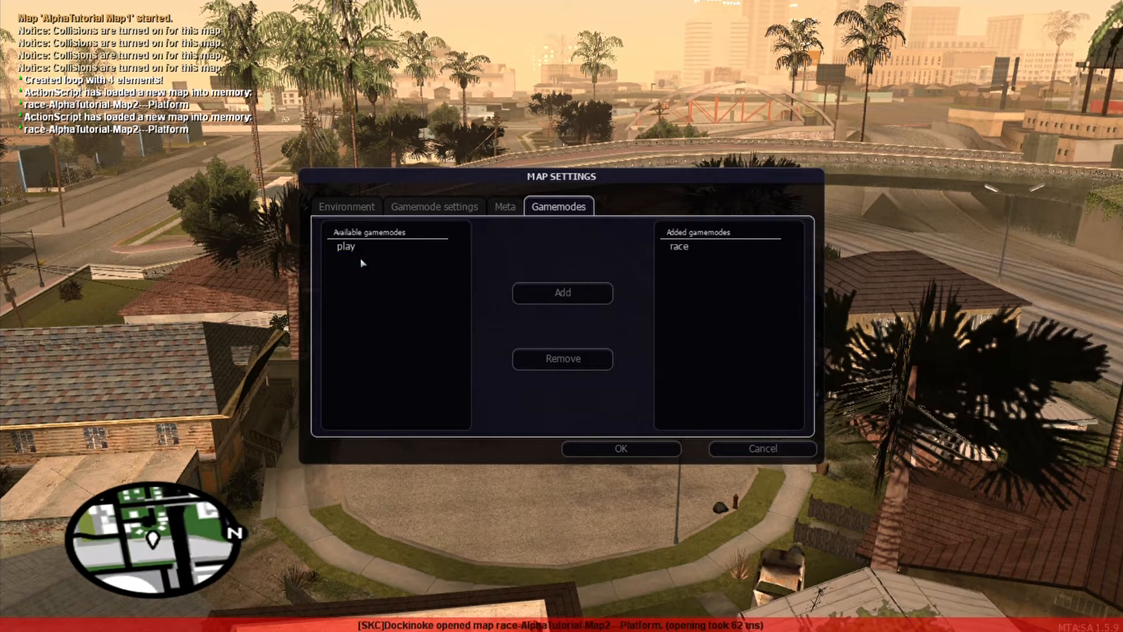
{"action": "left_click", "coordinate": [622, 448]}
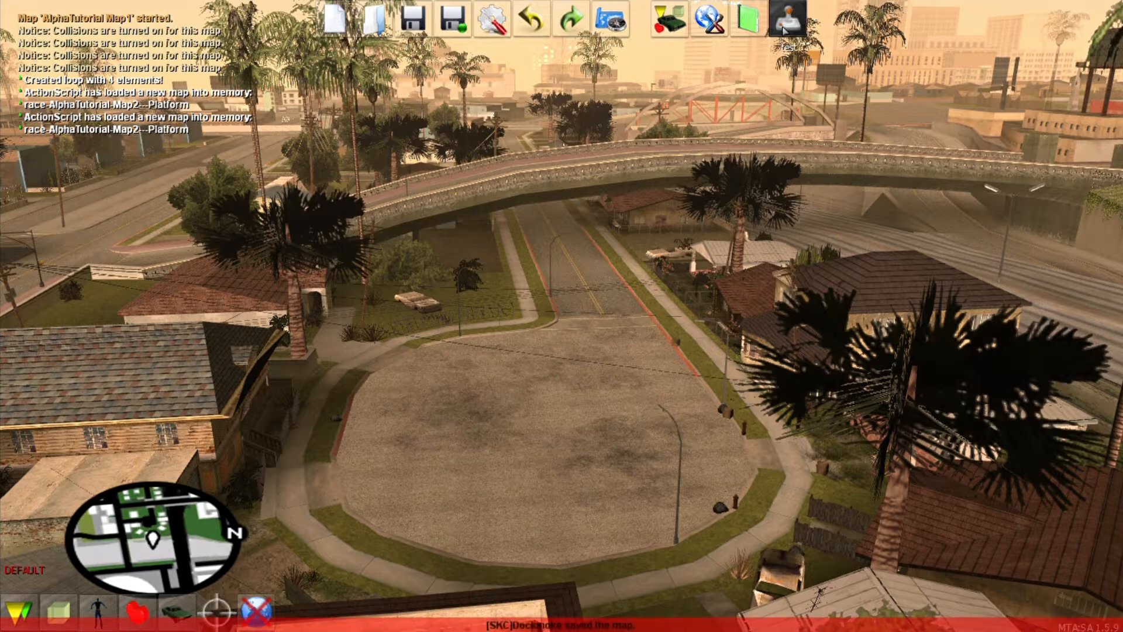
- Check that the race gamemode is offered for testing and save the map
{"action": "left_click", "coordinate": [788, 19]}
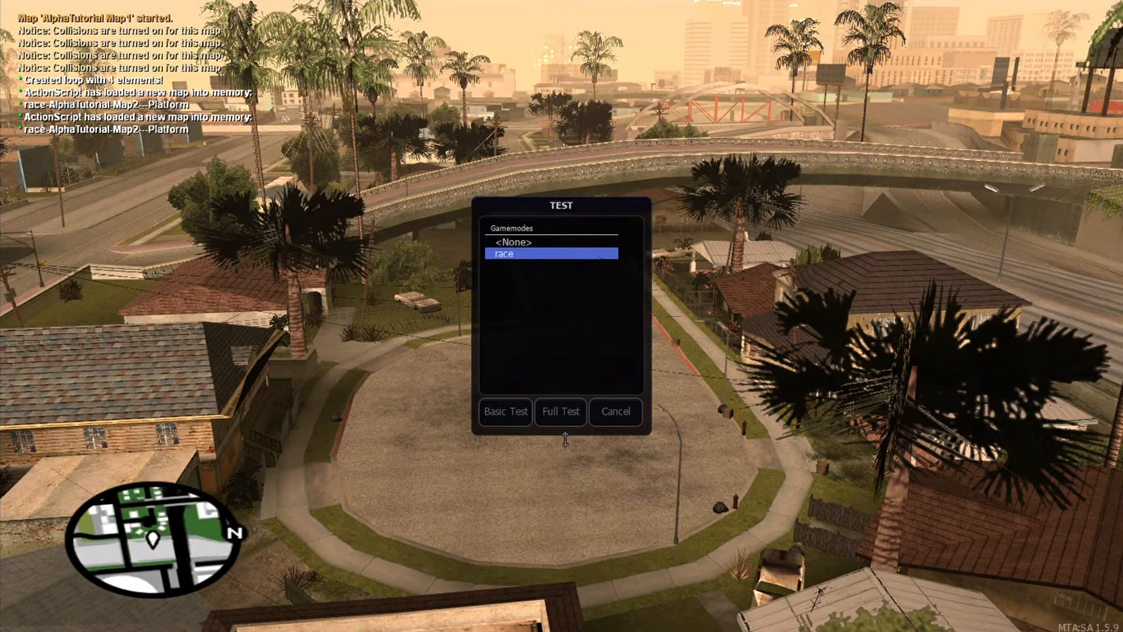
{"action": "left_click", "coordinate": [613, 413]}
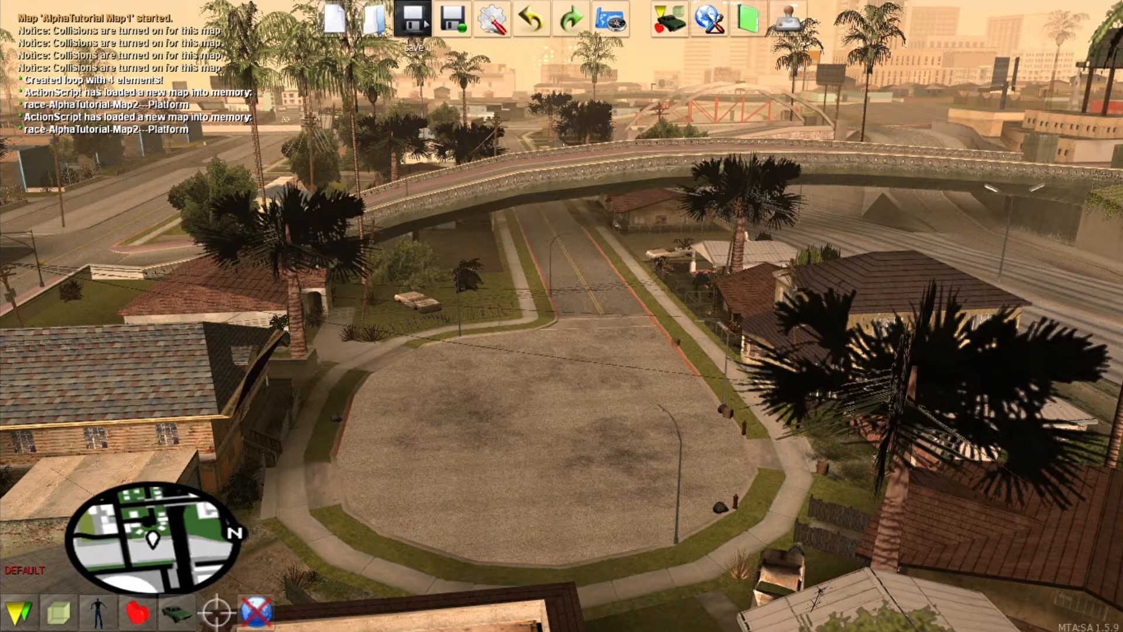
{"action": "left_click", "coordinate": [426, 26]}
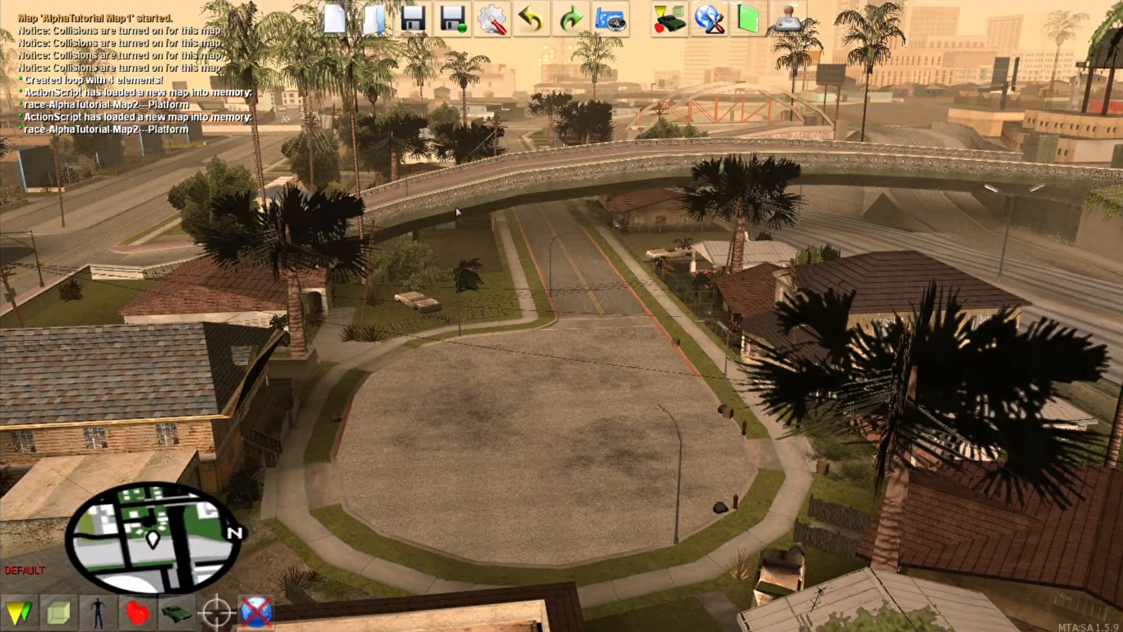
- Fly the camera across the city to the downtown Los Santos skyscrapers
{"action": "key", "text": "f"}
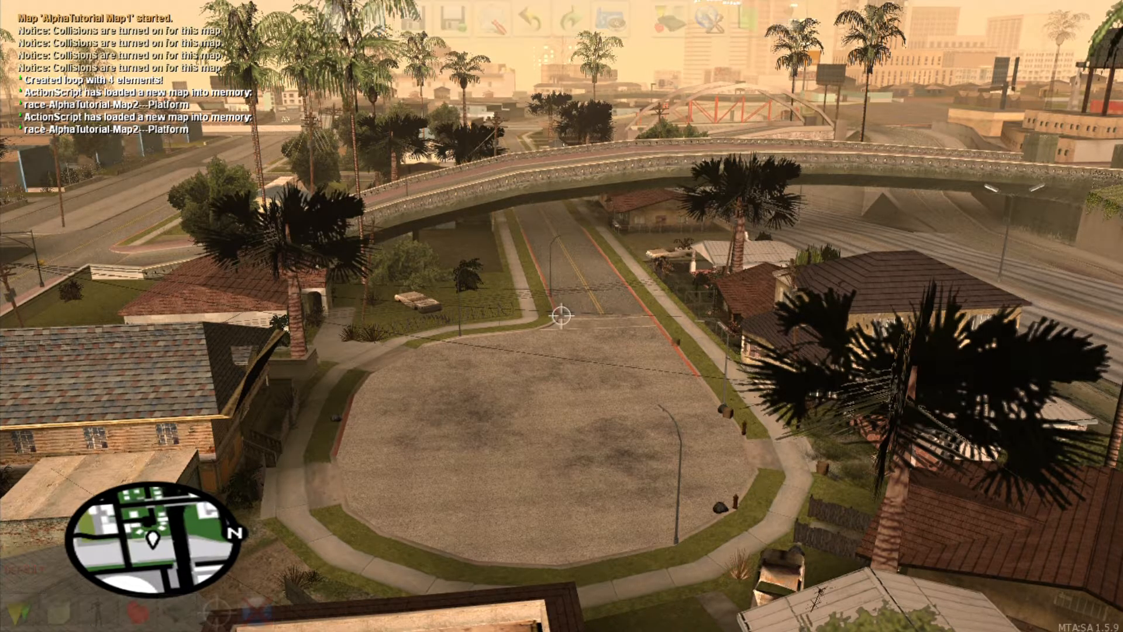
{"action": "key", "text": "s"}
{"action": "key", "text": "w"}
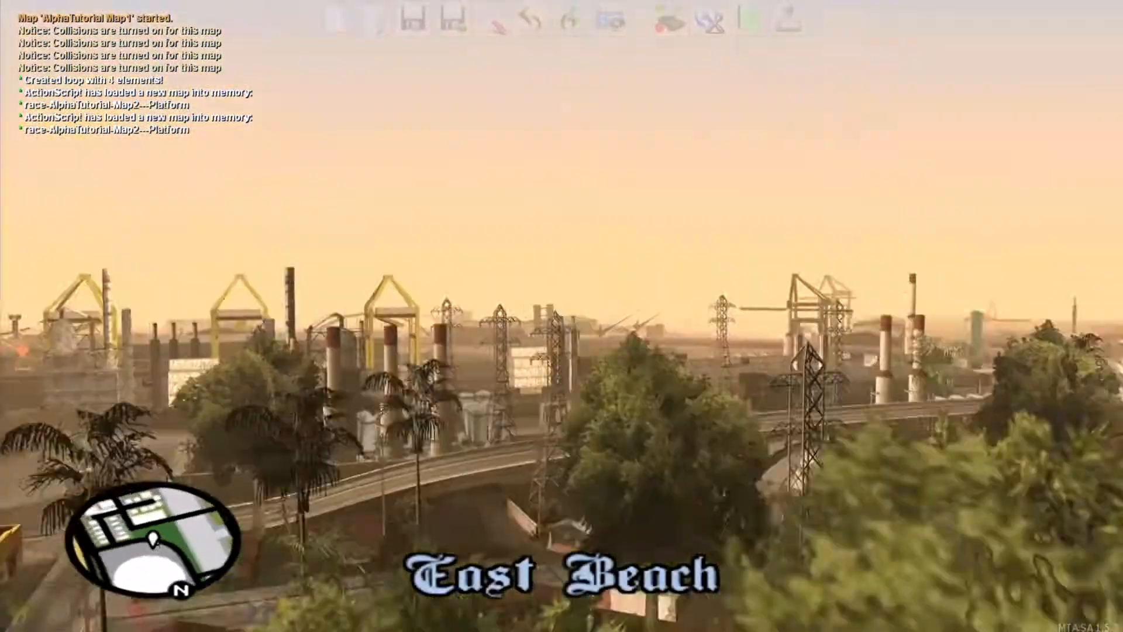
{"action": "key", "text": "w"}
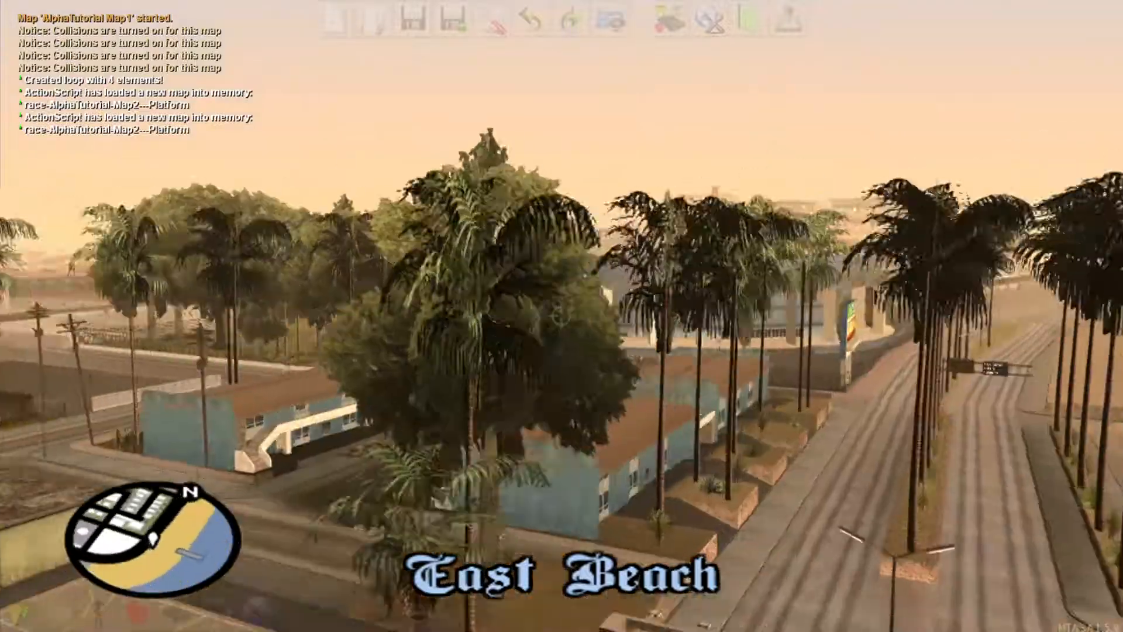
{"action": "key", "text": "w"}
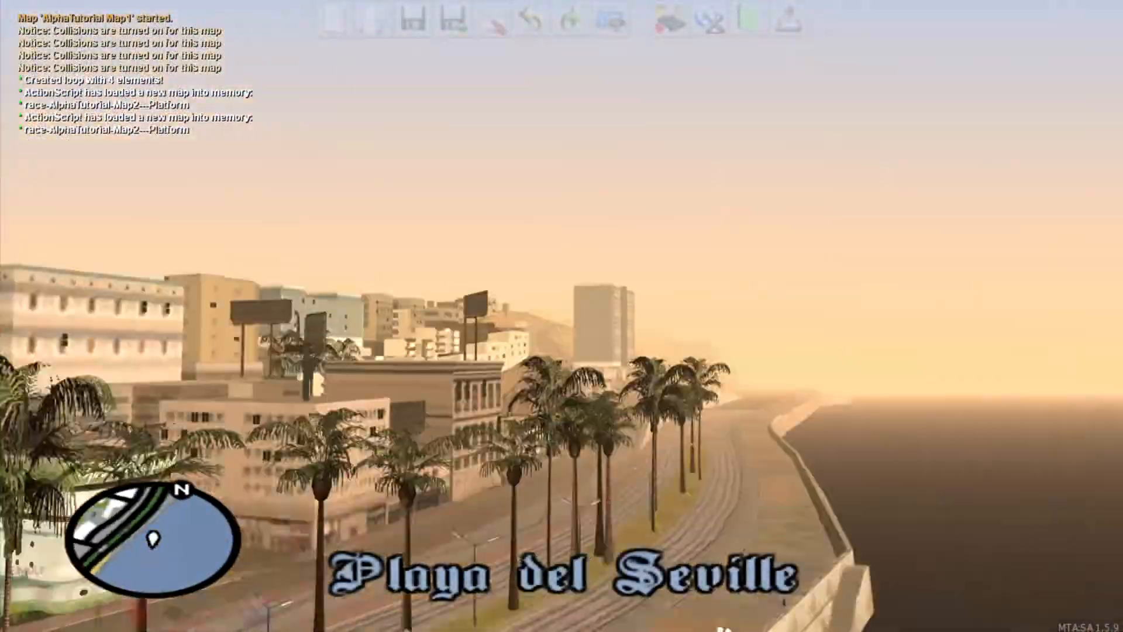
{"action": "key", "text": "w"}
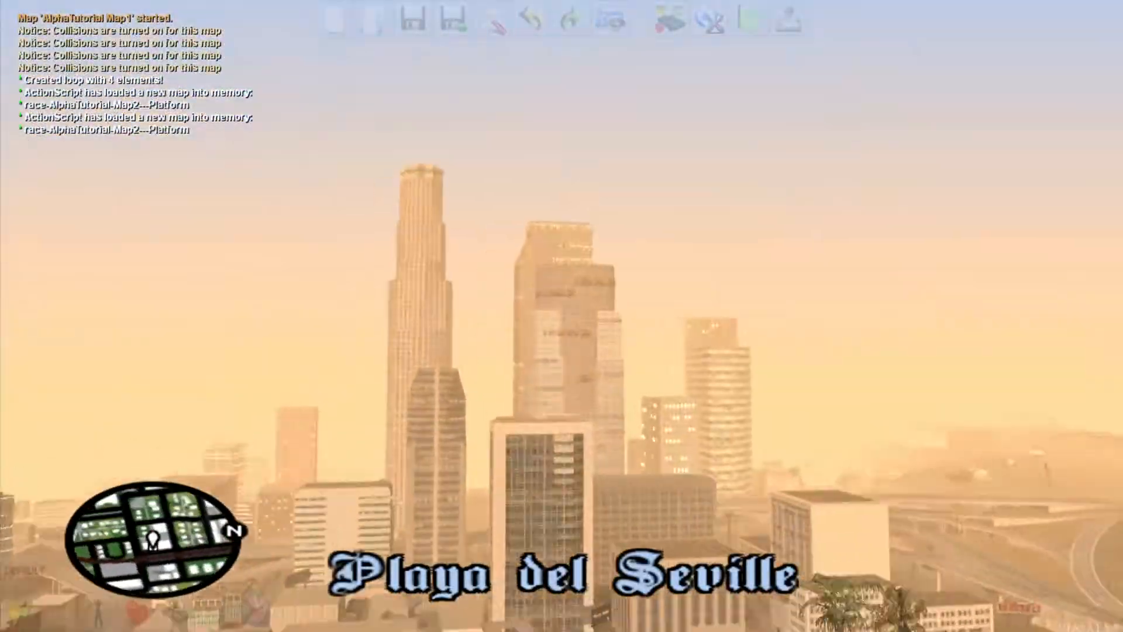
{"action": "key", "text": "s"}
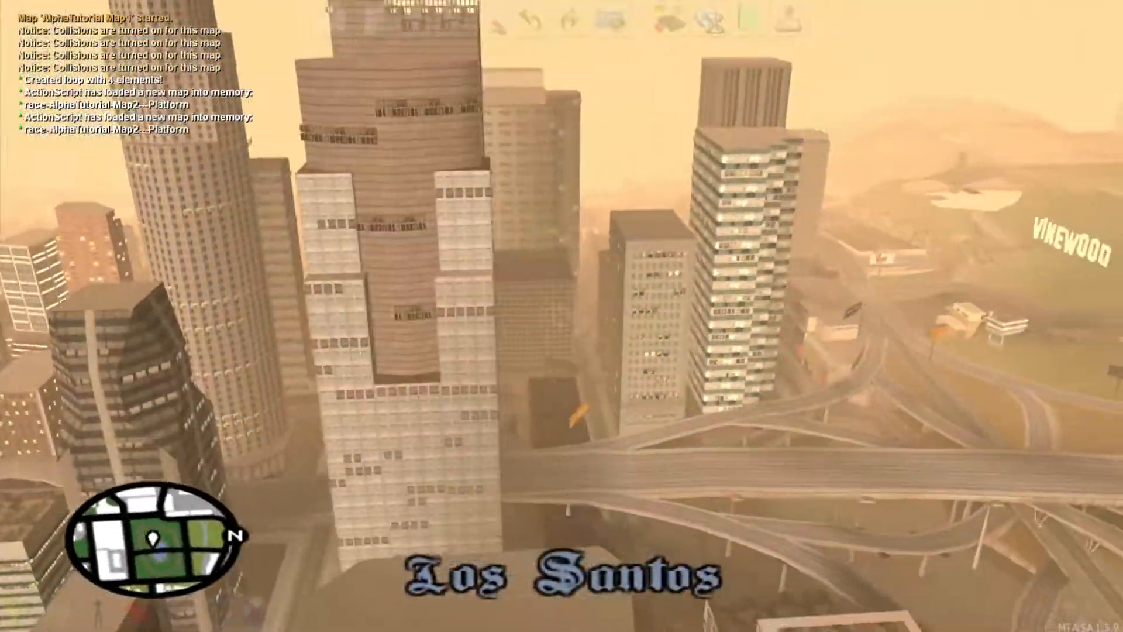
{"action": "key", "text": "w"}
{"action": "key", "text": "s"}
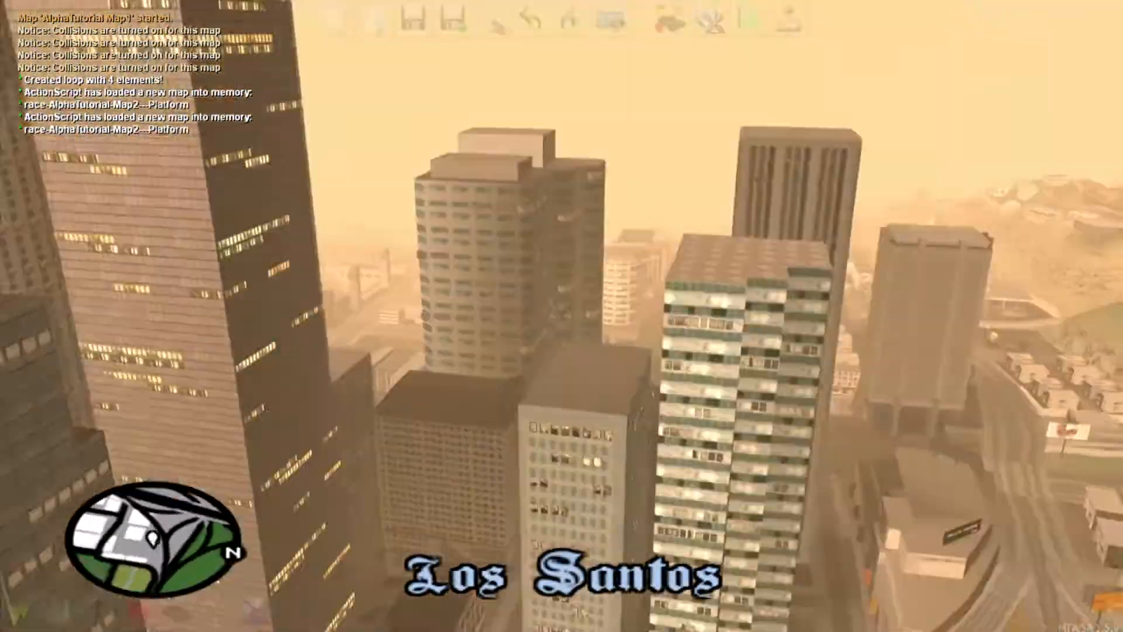
{"action": "key", "text": "f"}
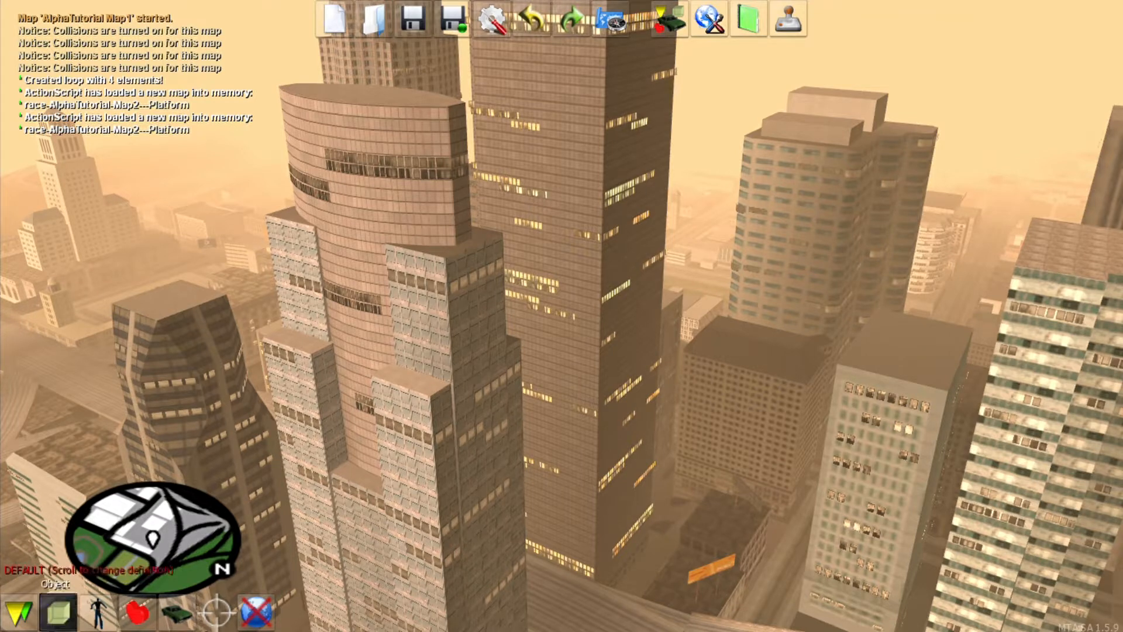
- Browse the favourite objects and place the shed des_fshed1_ (ID 16287) in the air beside the skyscrapers
{"action": "left_click", "coordinate": [56, 620]}
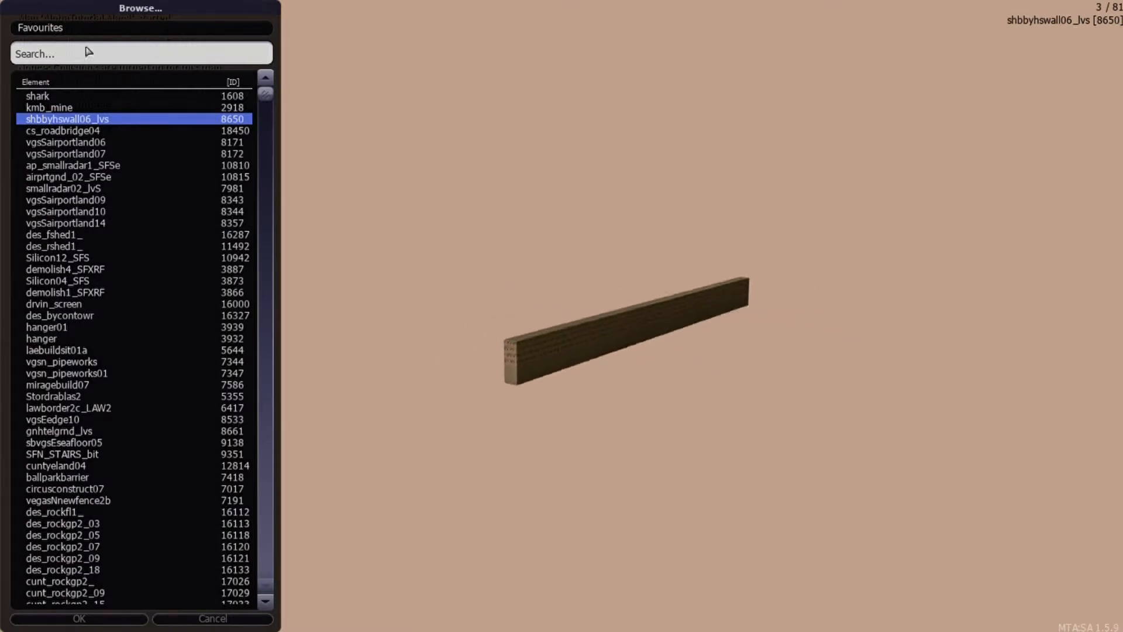
{"action": "left_click", "coordinate": [88, 131]}
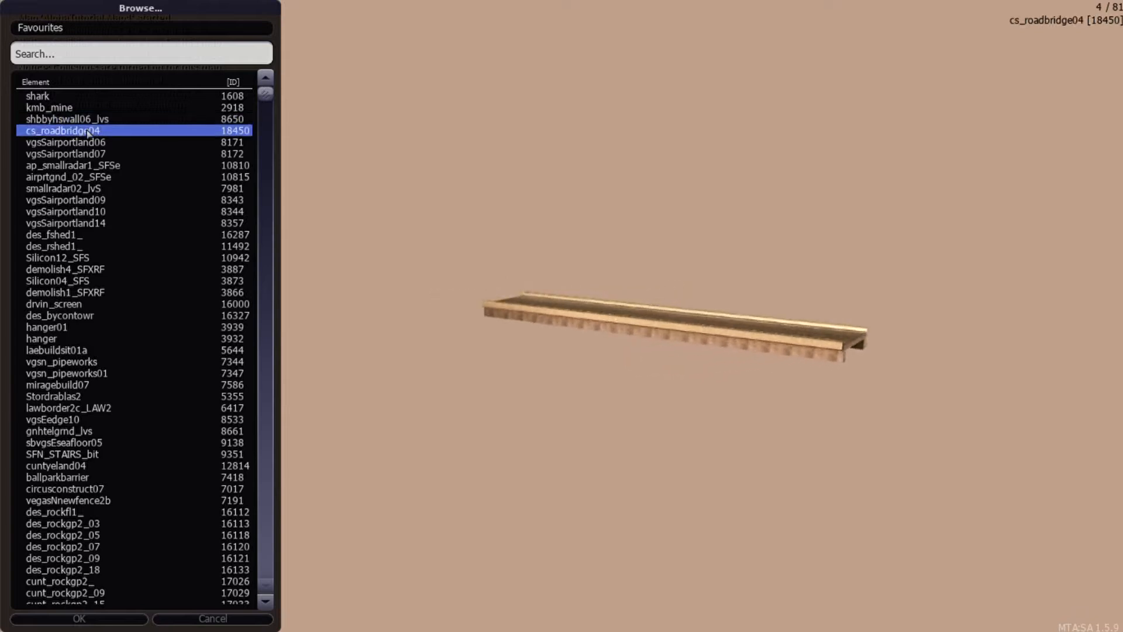
{"action": "key", "text": "Down"}
{"action": "key", "text": "Down"}
{"action": "key", "text": "Down"}
{"action": "key", "text": "Down"}
{"action": "key", "text": "Down"}
{"action": "key", "text": "Down"}
{"action": "key", "text": "Down"}
{"action": "key", "text": "Down"}
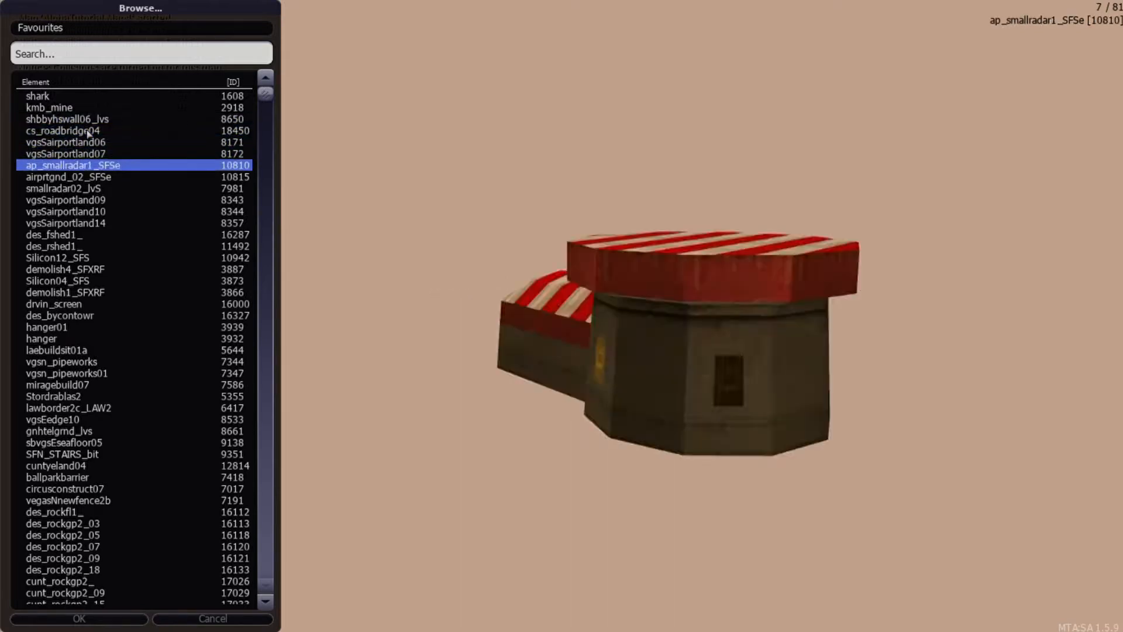
{"action": "key", "text": "Down"}
{"action": "key", "text": "Down"}
{"action": "key", "text": "Down"}
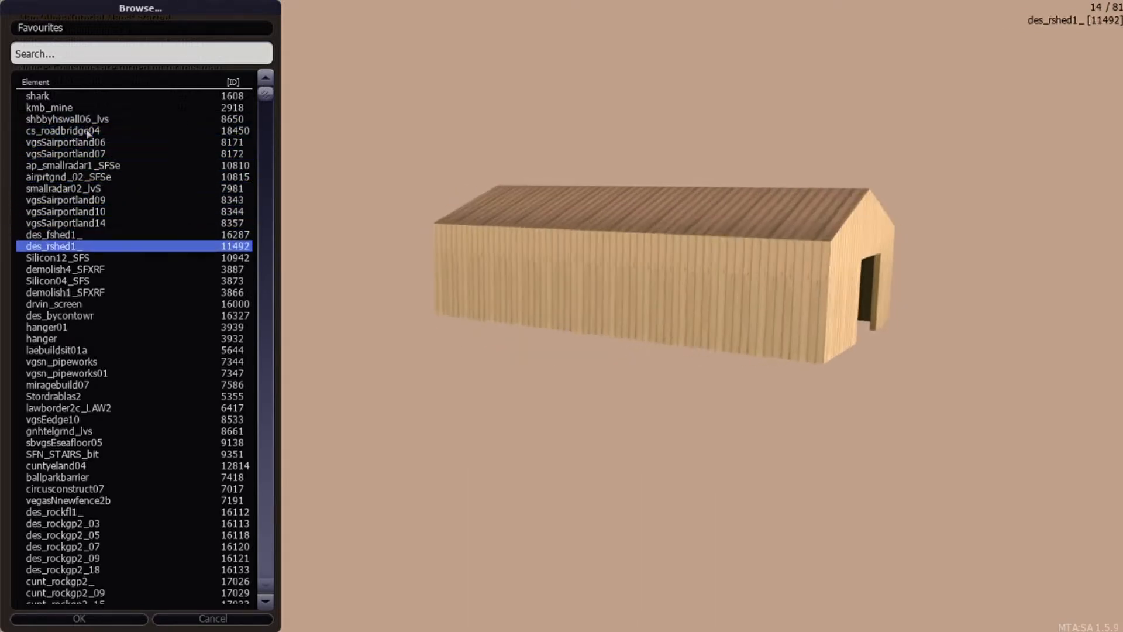
{"action": "key", "text": "Up"}
{"action": "key", "text": "Up"}
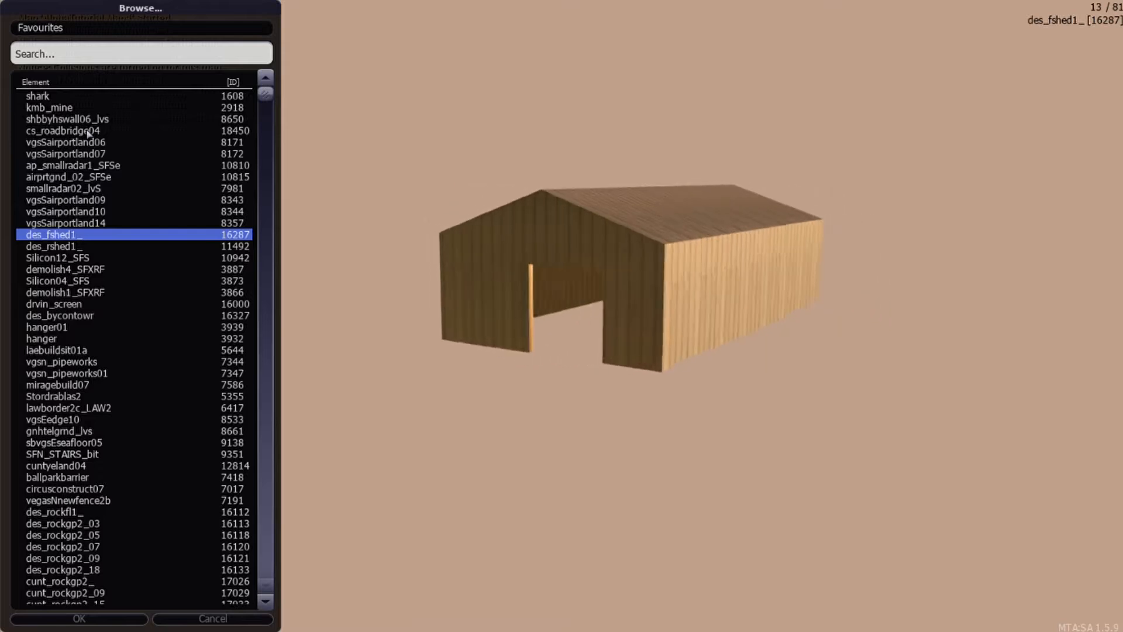
{"action": "key", "text": "Down"}
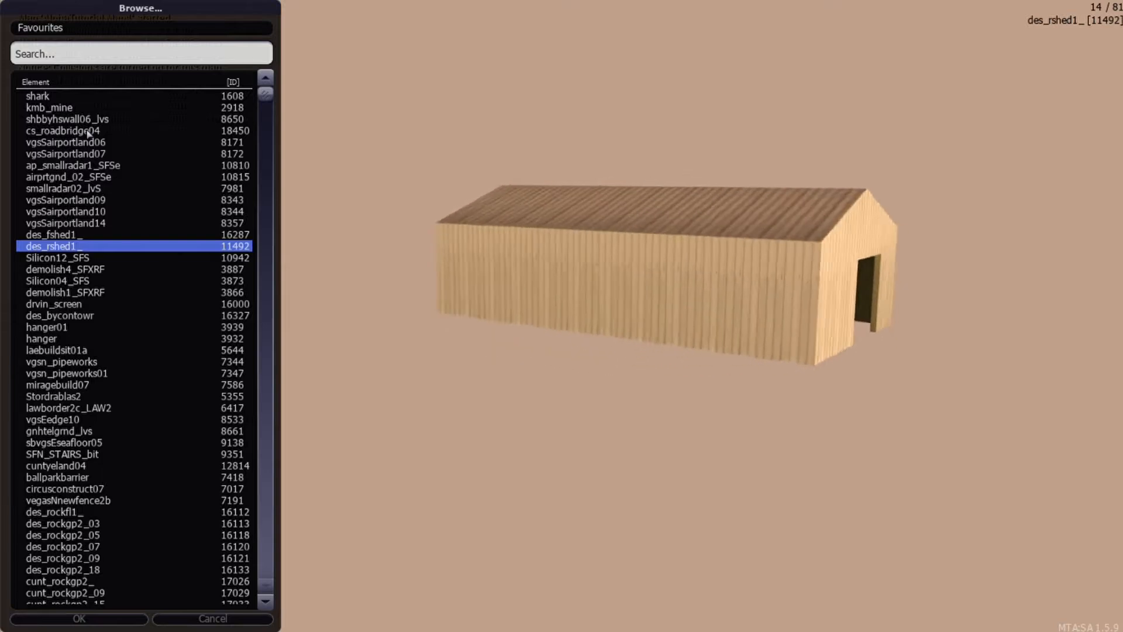
{"action": "key", "text": "Up"}
{"action": "key", "text": "Return"}
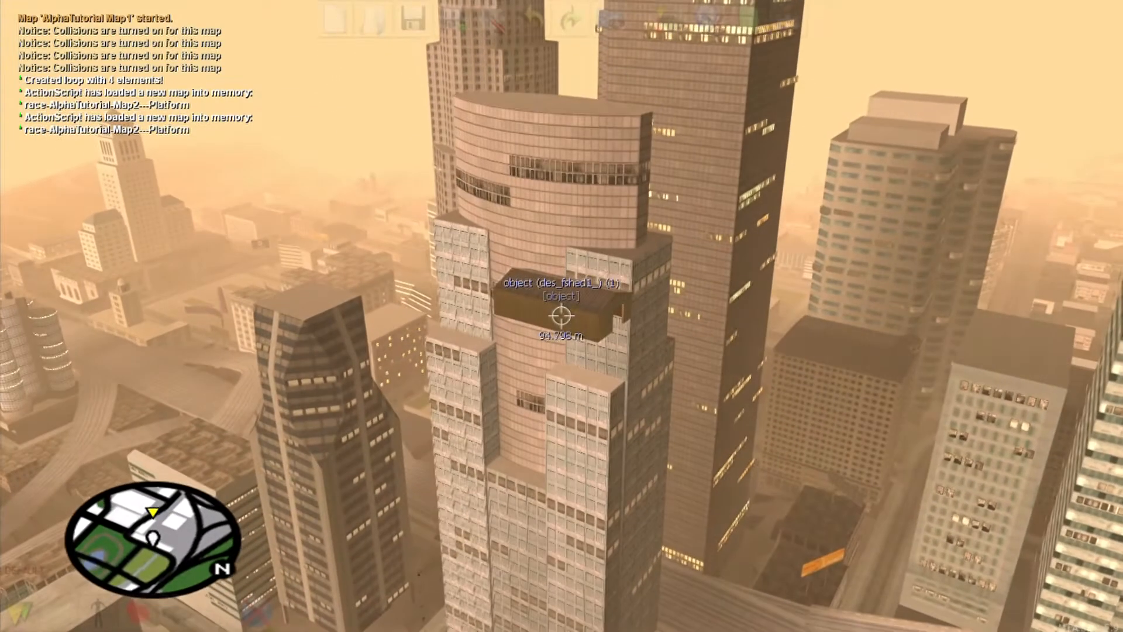
{"action": "key", "text": "w"}
{"action": "right_click", "coordinate": [561, 316]}
- Set the shed's Y rotation to 90 and turn on its doublesided property
{"action": "key", "text": "d"}
{"action": "key", "text": "w"}
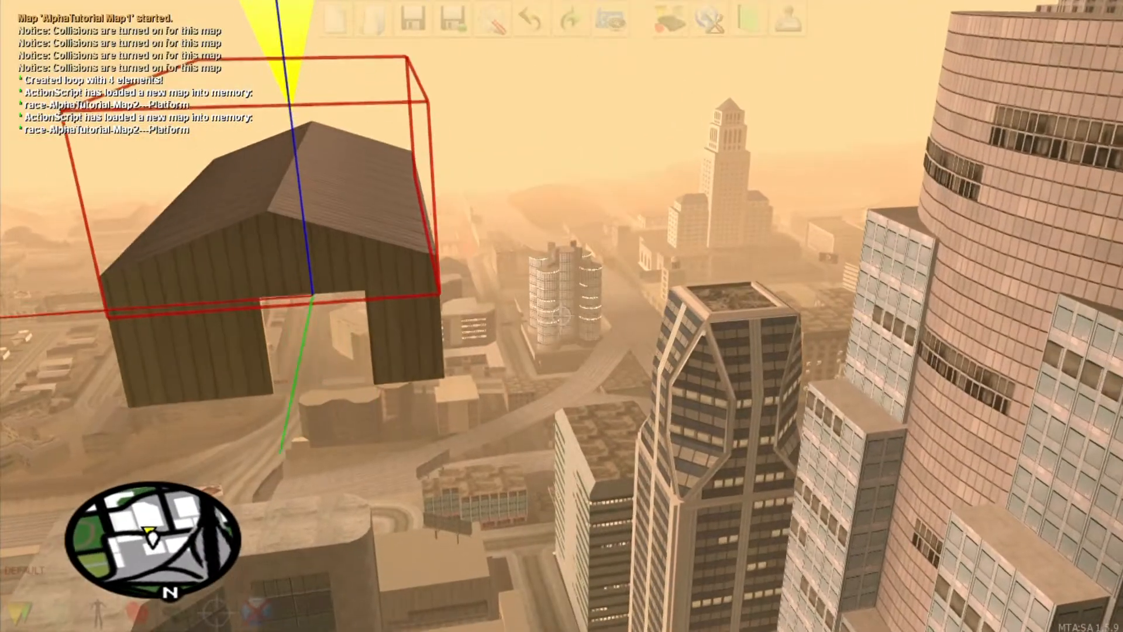
{"action": "key", "text": "s"}
{"action": "key", "text": "F3"}
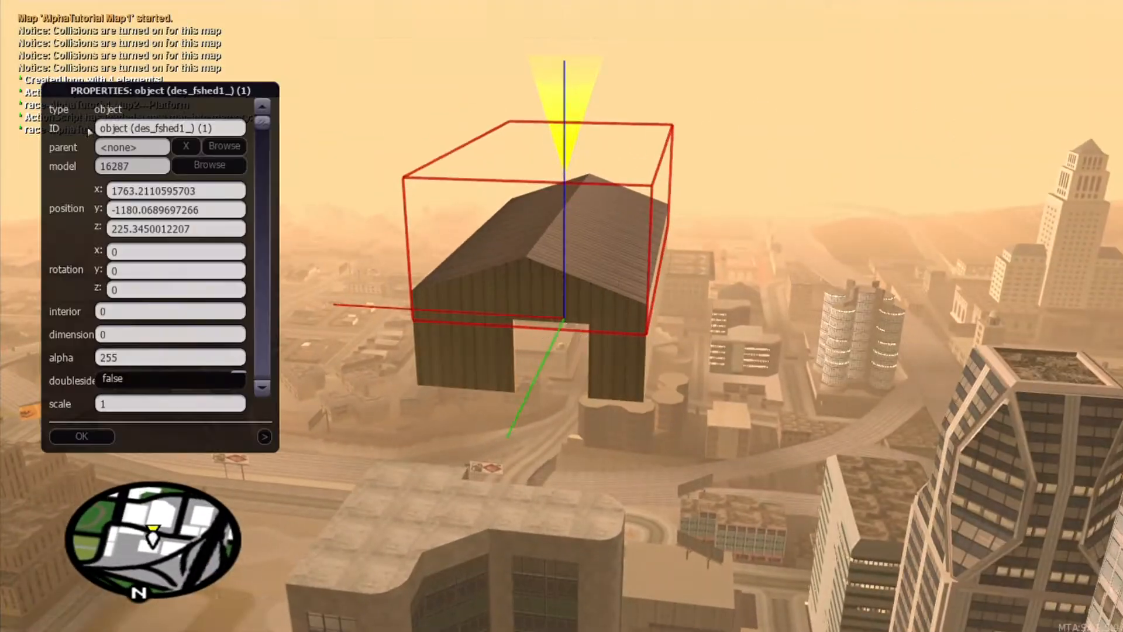
{"action": "left_click", "coordinate": [168, 270]}
{"action": "key", "text": "BackSpace"}
{"action": "type", "text": "90"}
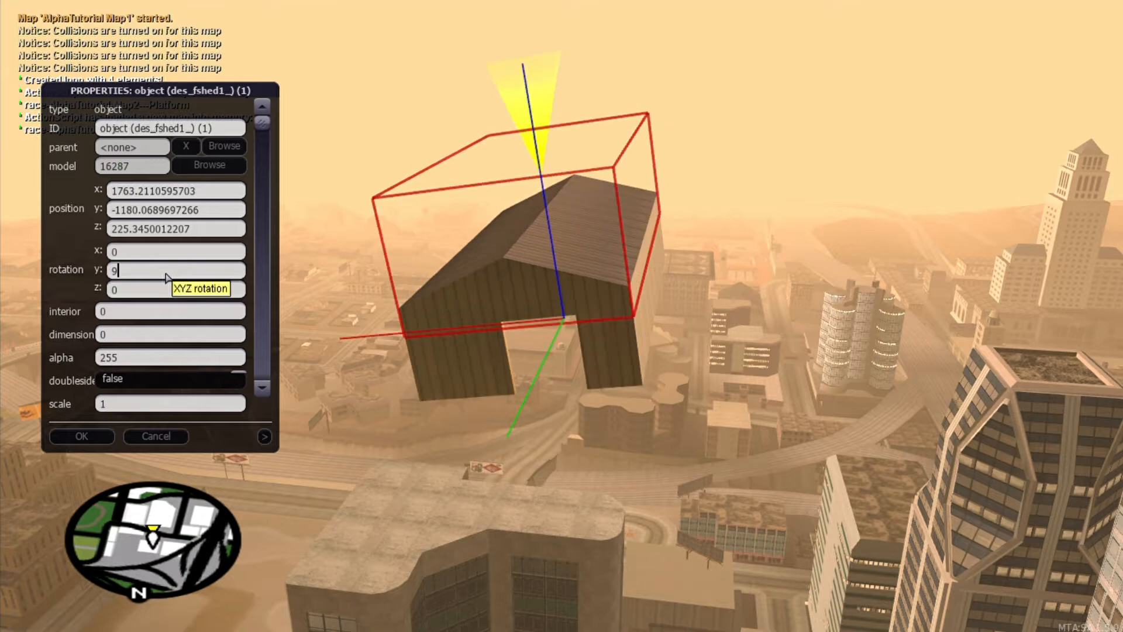
{"action": "left_click", "coordinate": [150, 382]}
{"action": "left_click", "coordinate": [142, 405]}
{"action": "left_click", "coordinate": [82, 436]}
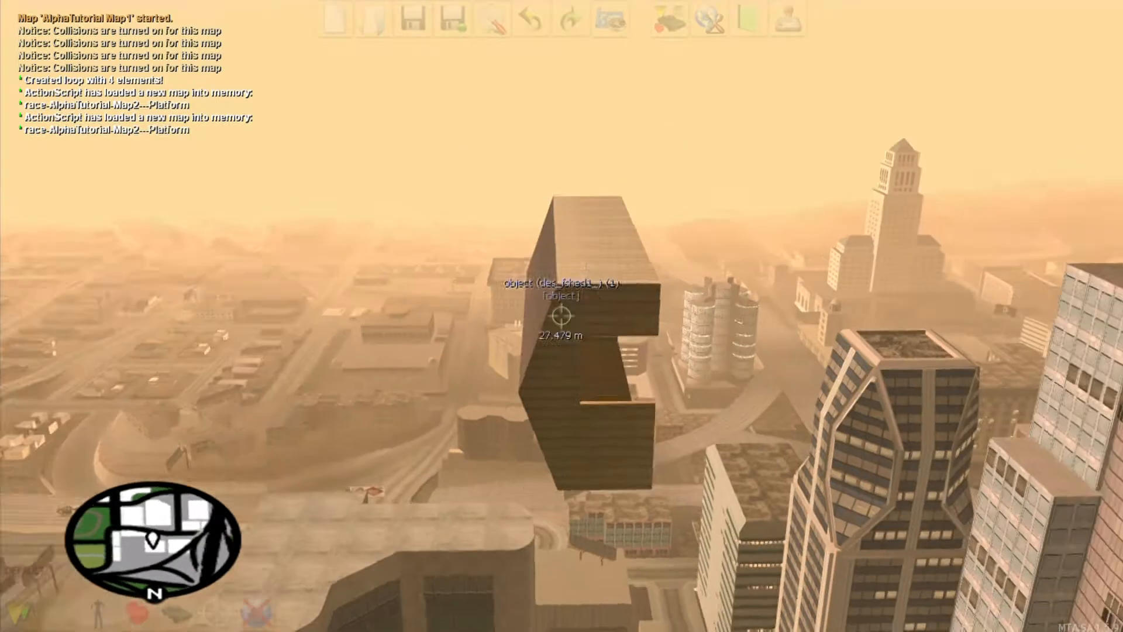
- Clone the shed in place and turn the copy half a turn so both halves form a closed block
{"action": "left_click", "coordinate": [560, 316]}
{"action": "key", "text": "c"}
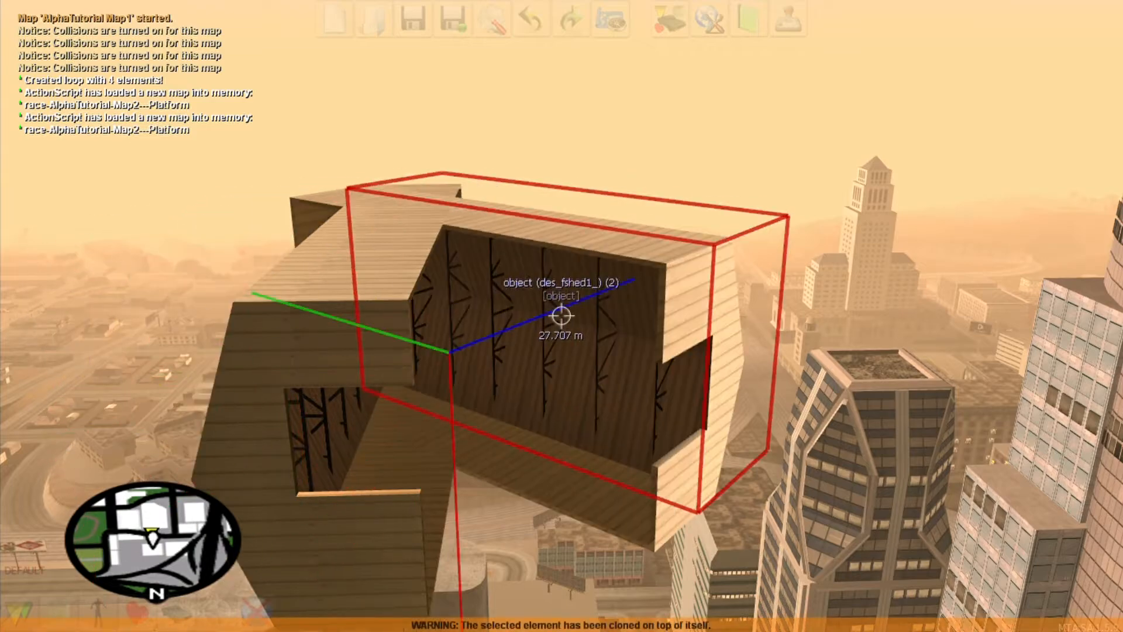
{"action": "key", "text": "ctrl+Right"}
{"action": "key", "text": "s"}
{"action": "key", "text": "a"}
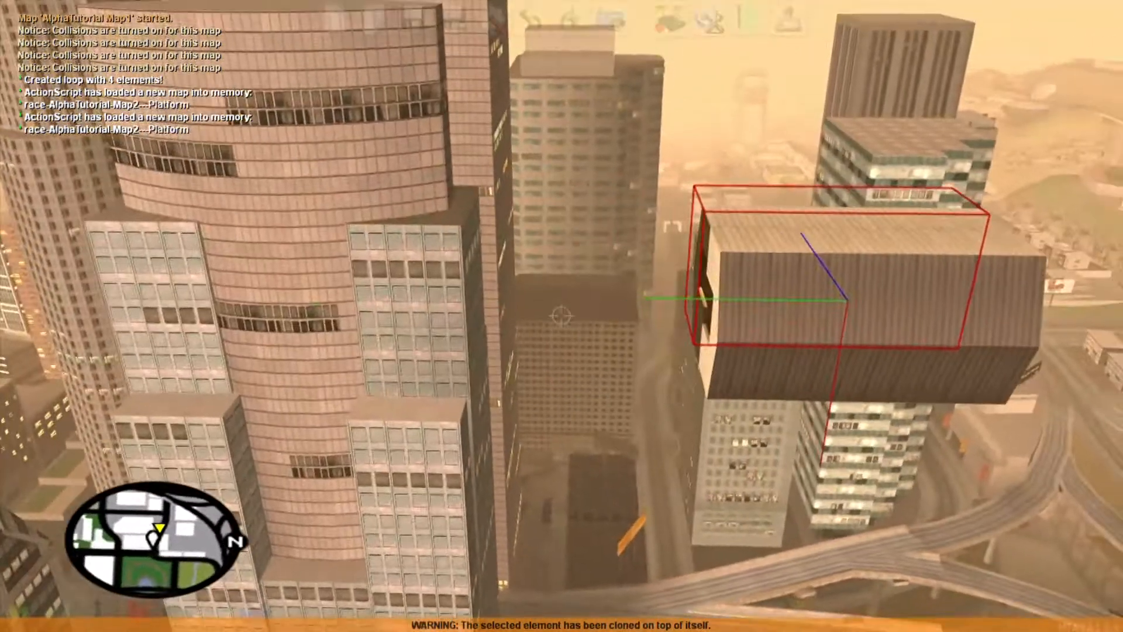
- Clone one shed half and move the copy lengthwise until it lines up end to end with the block
{"action": "key", "text": "w"}
{"action": "key", "text": "Left"}
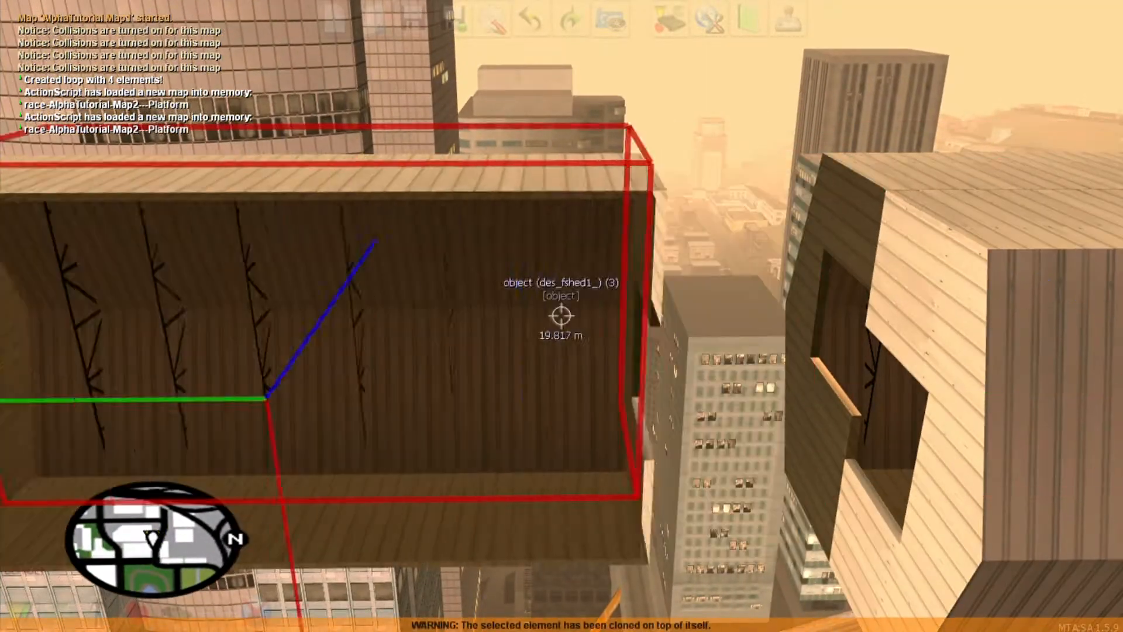
{"action": "key", "text": "Right"}
{"action": "key", "text": "alt+Right"}
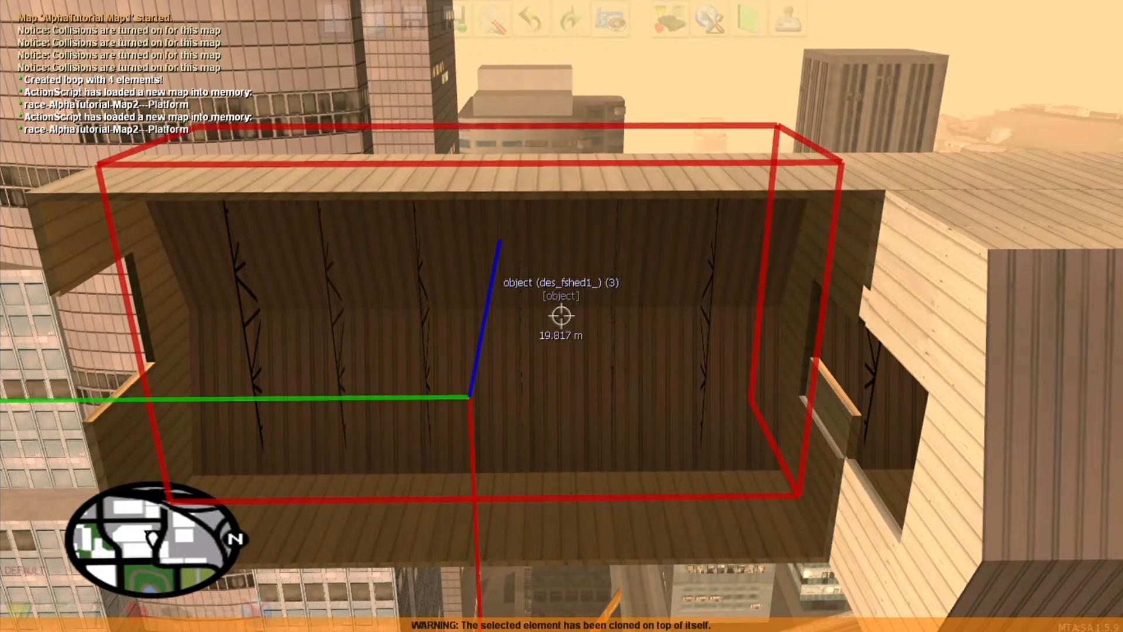
- Clone the newly added shed half and turn the copy half a turn to close the second block
{"action": "key", "text": "s"}
{"action": "key", "text": "w"}
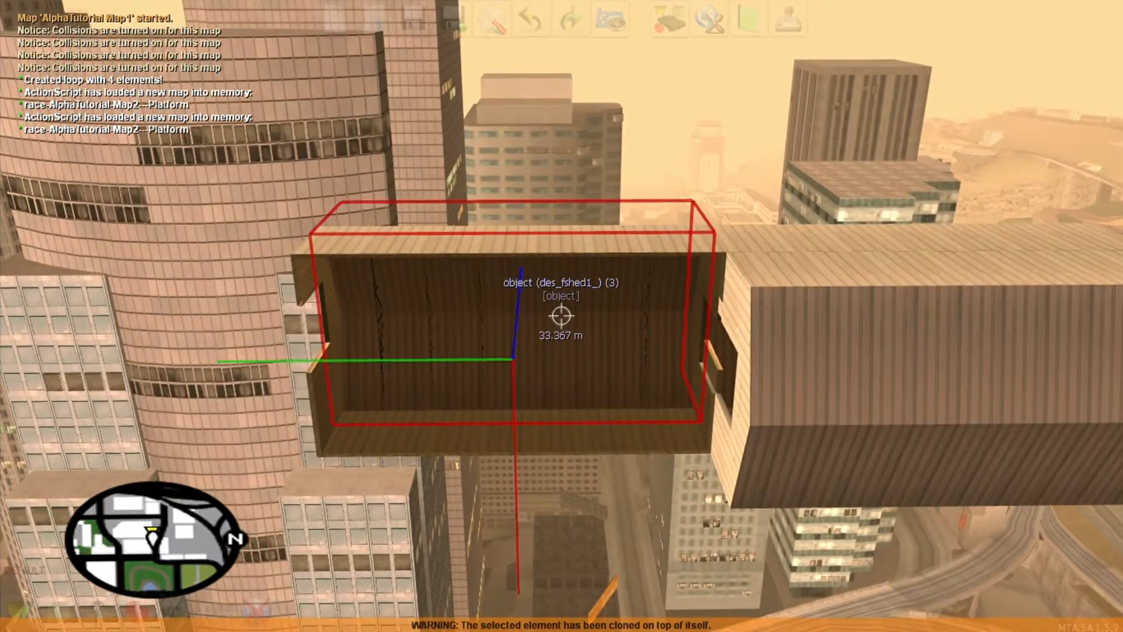
{"action": "key", "text": "ctrl+Right"}
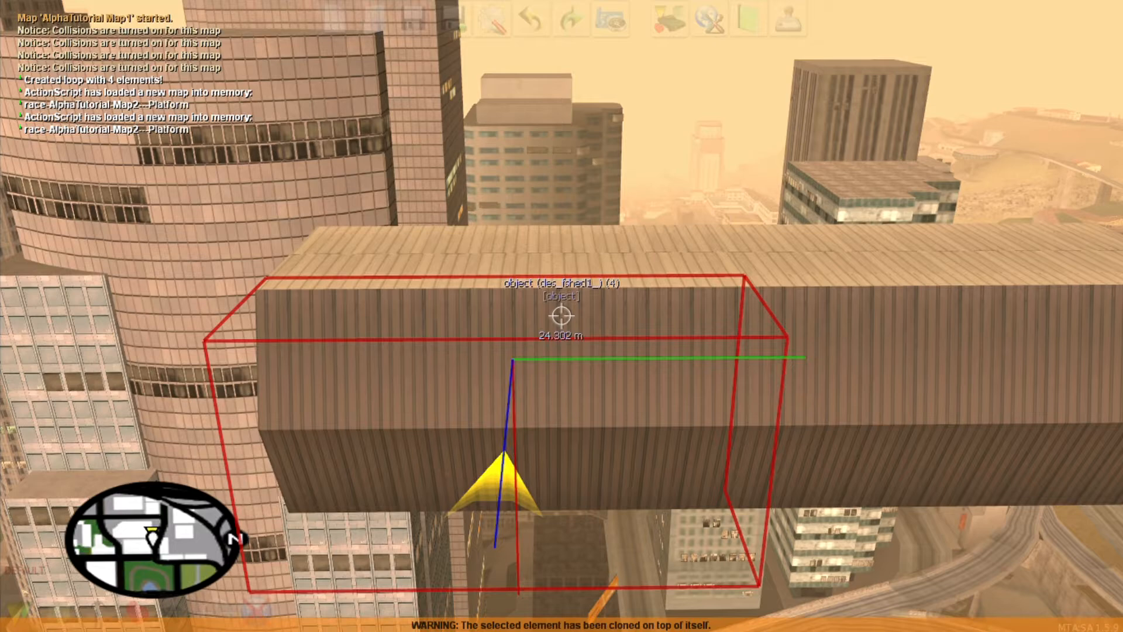
- Clone the front shed half of the second block and line the copy up end to end as a third section
{"action": "key", "text": "w"}
{"action": "key", "text": "a"}
{"action": "key", "text": "Left"}
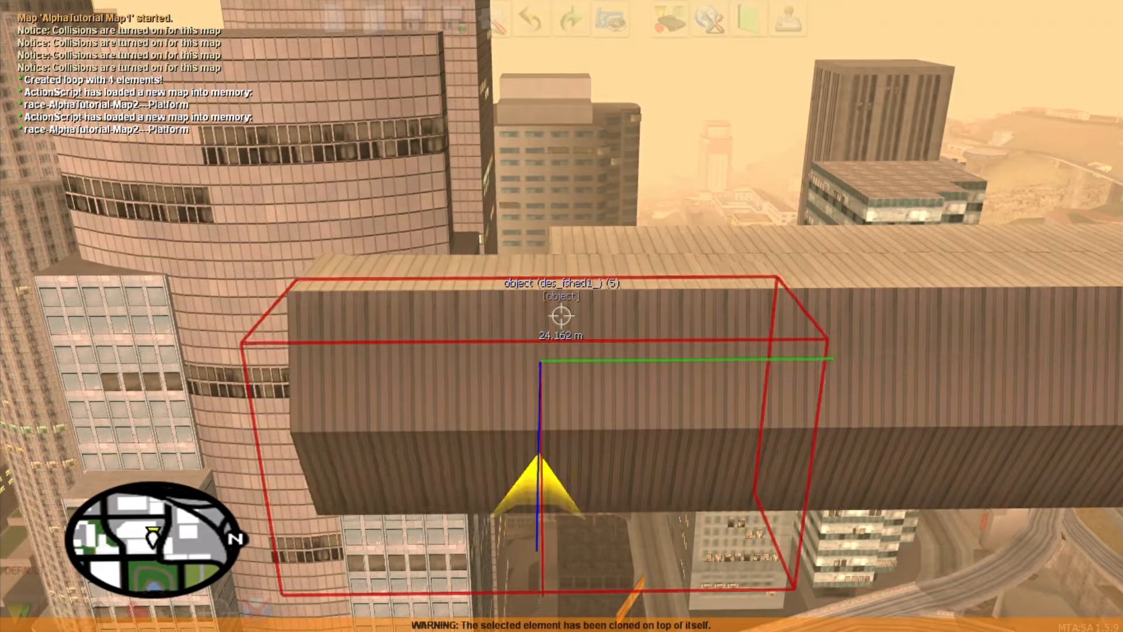
{"action": "key", "text": "w"}
{"action": "key", "text": "Right"}
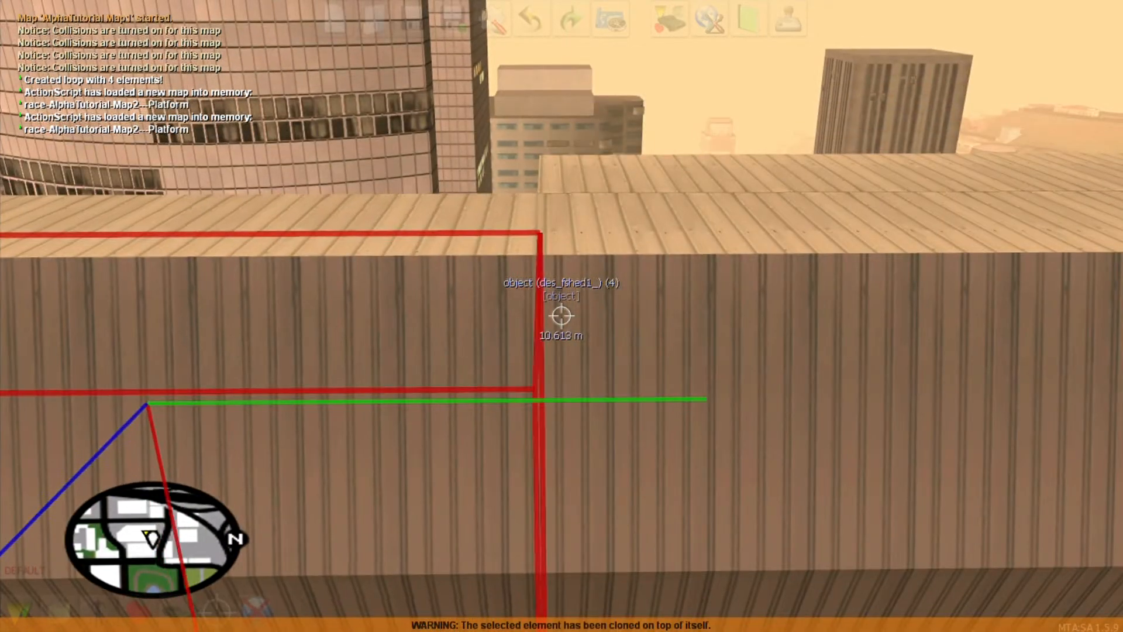
- Clone the third section's front half, turn the copy half a turn to close it, and inspect the platform
{"action": "key", "text": "ctrl+Left"}
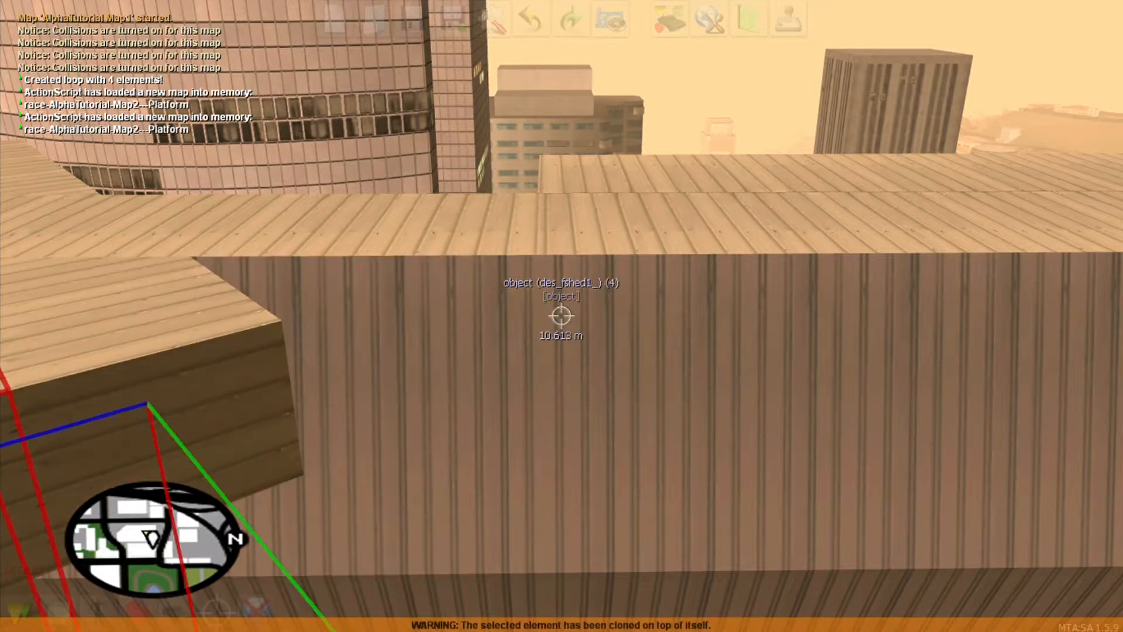
{"action": "key", "text": "ctrl+Left"}
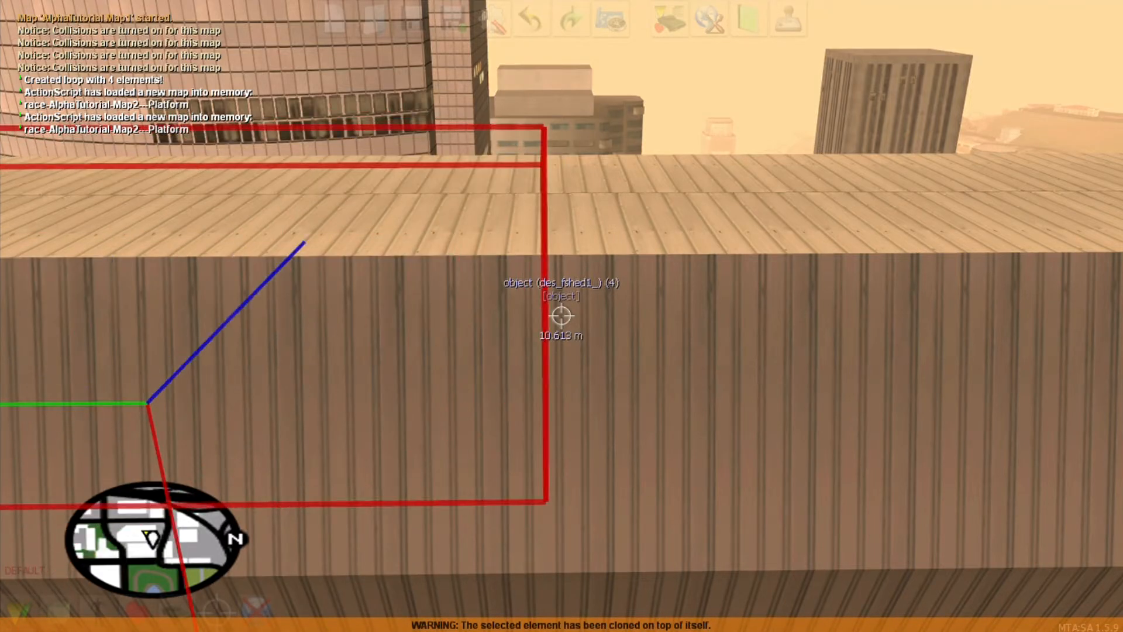
{"action": "key", "text": "s"}
{"action": "key", "text": "a"}
{"action": "key", "text": "w"}
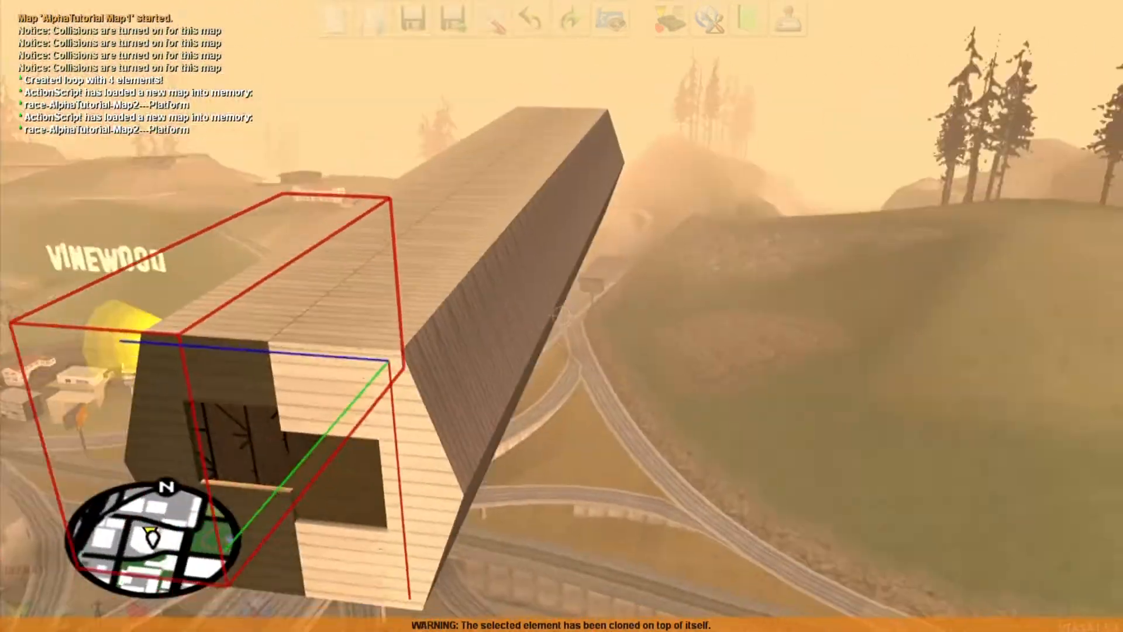
{"action": "key", "text": "w"}
{"action": "key", "text": "d"}
{"action": "key", "text": "s"}
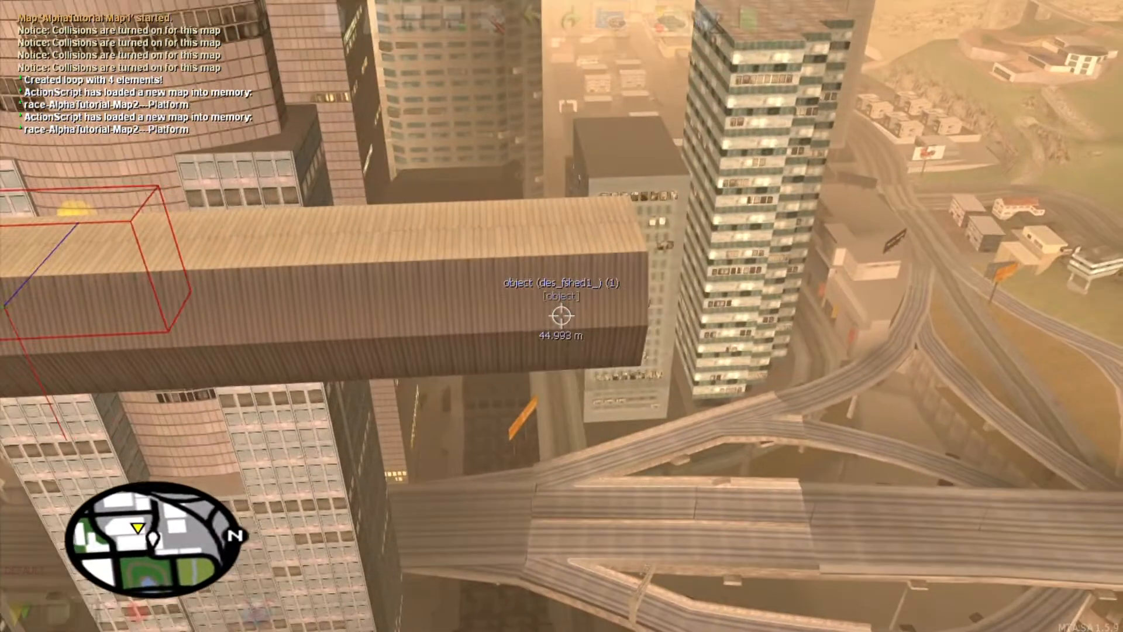
- Preview 10 copies with the Object duplicator, picking shed (4) and then shed (1) as the reference objects
{"action": "key", "text": "a"}
{"action": "key", "text": "d"}
{"action": "key", "text": "f"}
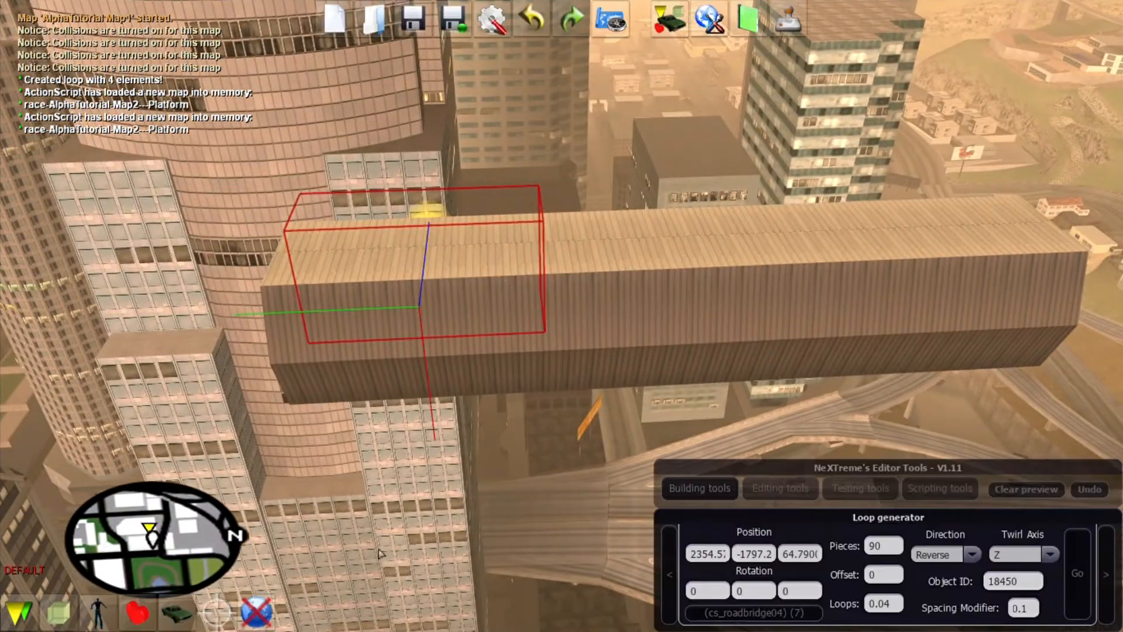
{"action": "left_click", "coordinate": [670, 570]}
{"action": "left_click", "coordinate": [763, 553]}
{"action": "left_click", "coordinate": [790, 325]}
{"action": "left_click", "coordinate": [765, 596]}
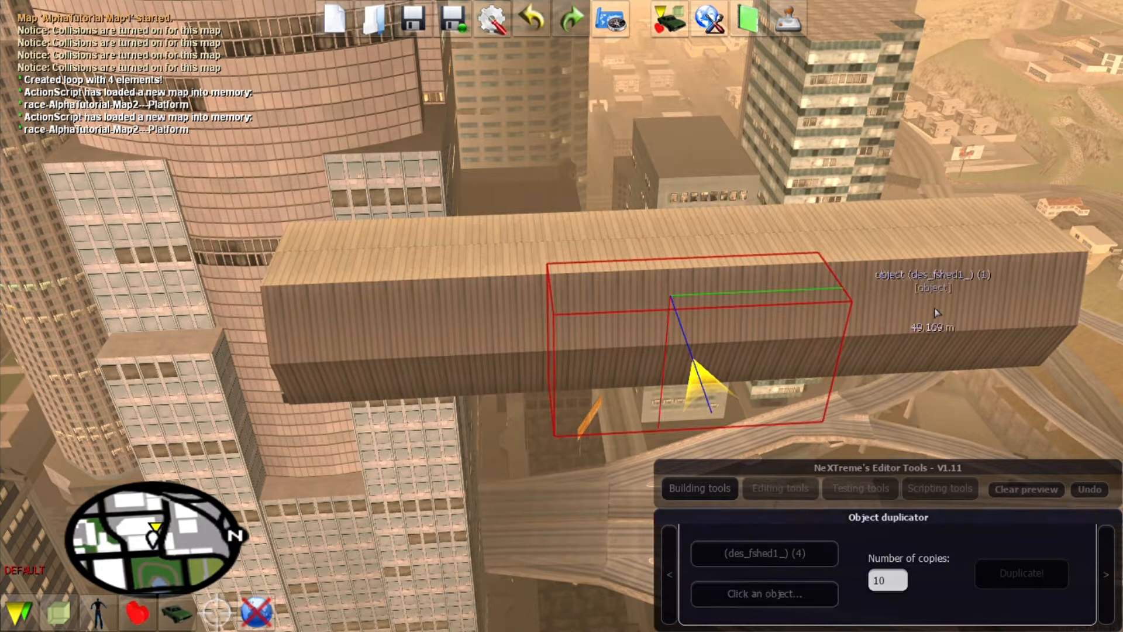
{"action": "left_click", "coordinate": [933, 316]}
{"action": "key", "text": "f"}
{"action": "key", "text": "d"}
{"action": "key", "text": "s"}
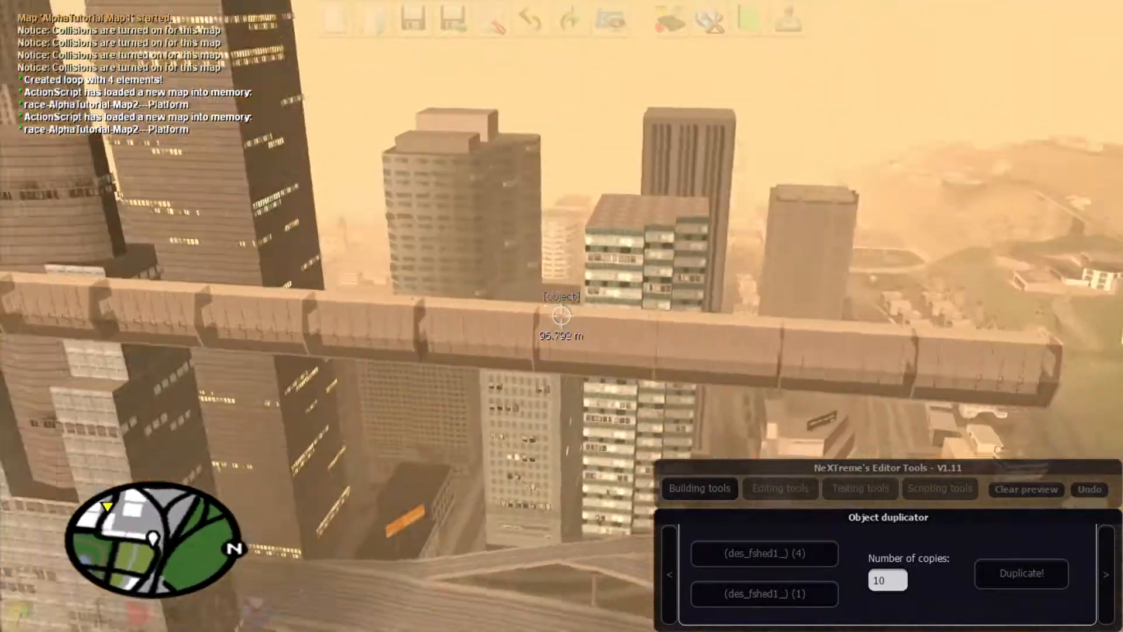
{"action": "key", "text": "f"}
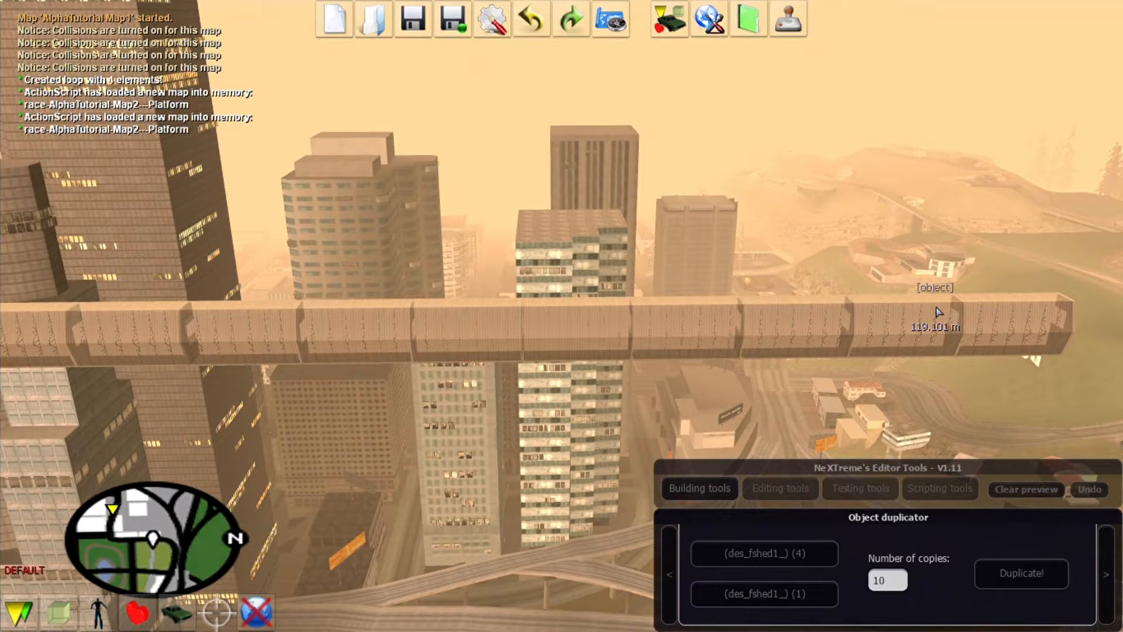
- Clear the duplicator preview, return to the three-section platform and close the editor tools
{"action": "left_click", "coordinate": [1026, 489]}
{"action": "key", "text": "f"}
{"action": "key", "text": "w"}
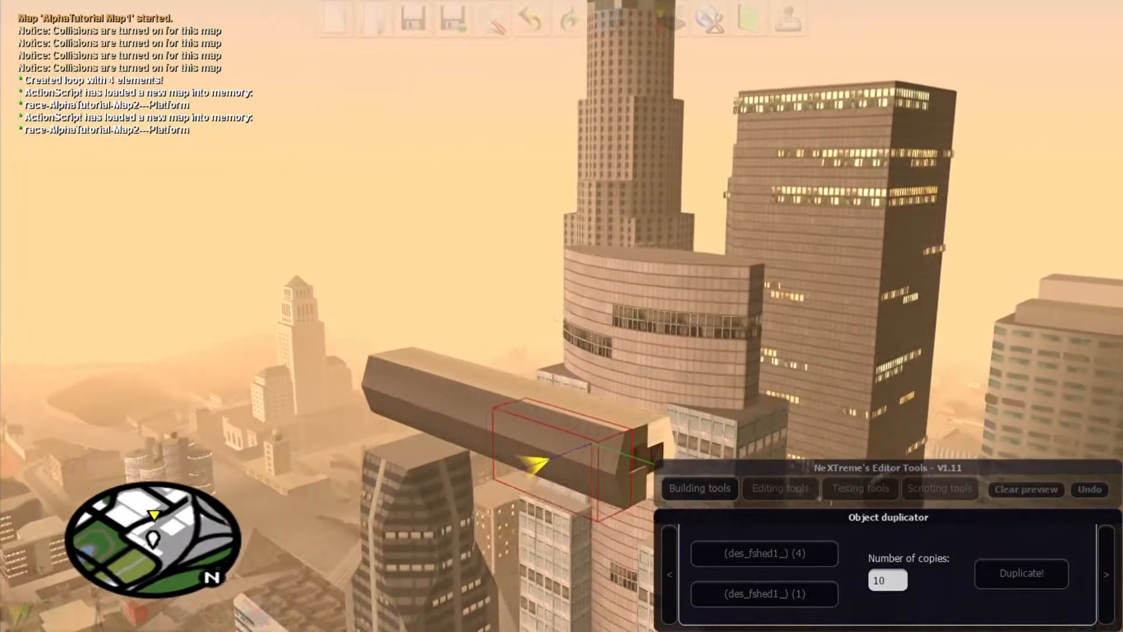
{"action": "key", "text": "d"}
{"action": "key", "text": "f"}
{"action": "key", "text": "n"}
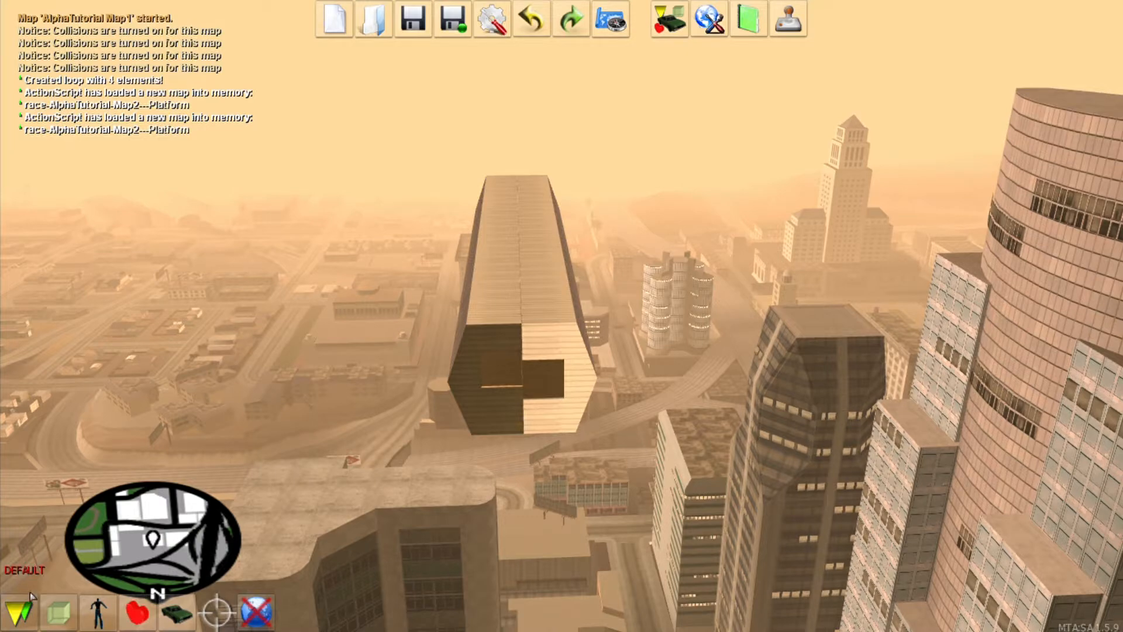
- Choose drvin_screen from the favourite objects and place it on the shed platform
{"action": "left_click", "coordinate": [59, 612]}
{"action": "key", "text": "Down"}
{"action": "key", "text": "Down"}
{"action": "key", "text": "Down"}
{"action": "key", "text": "Down"}
{"action": "key", "text": "Down"}
{"action": "key", "text": "Down"}
{"action": "key", "text": "Down"}
{"action": "key", "text": "Up"}
{"action": "key", "text": "Return"}
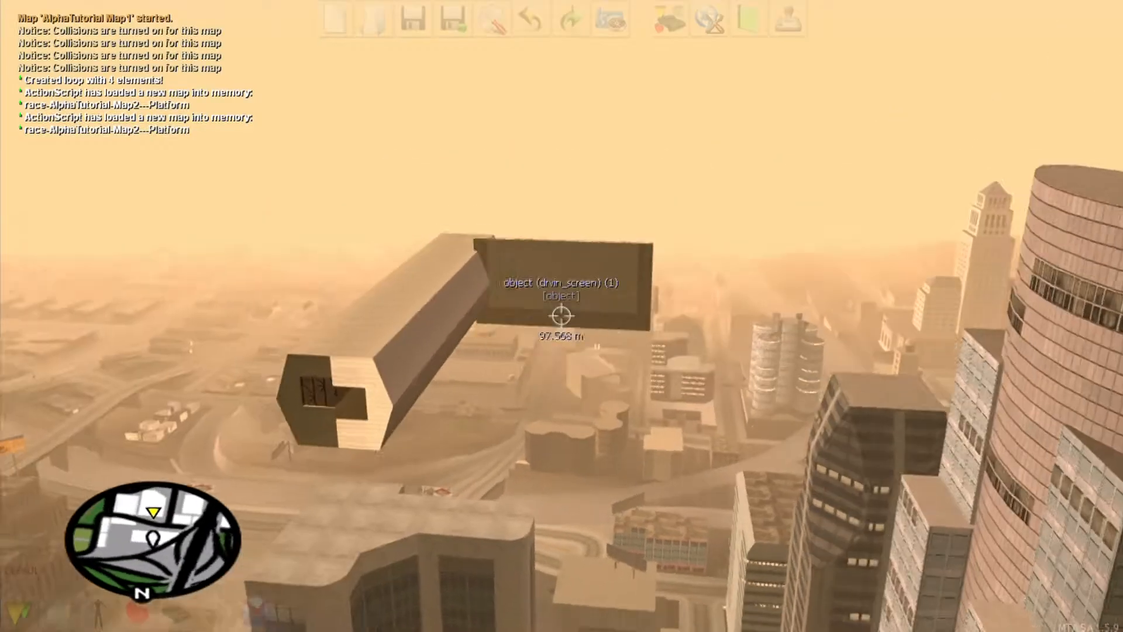
{"action": "key", "text": "w"}
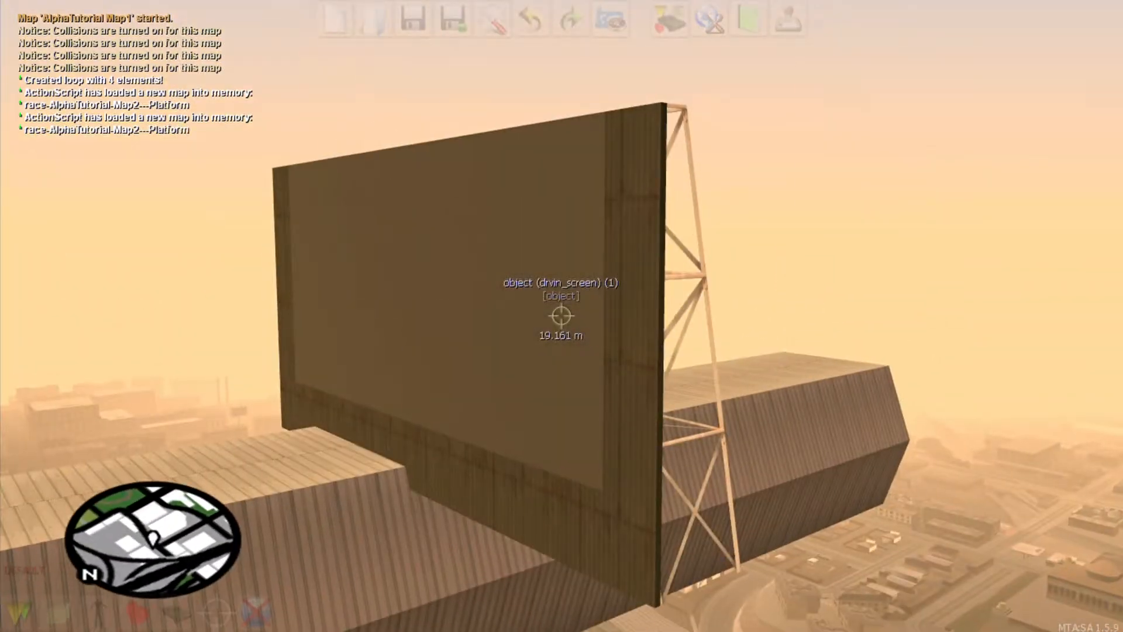
- Select the drive-in screen and shift it sideways across the shed platform
{"action": "left_click", "coordinate": [561, 316]}
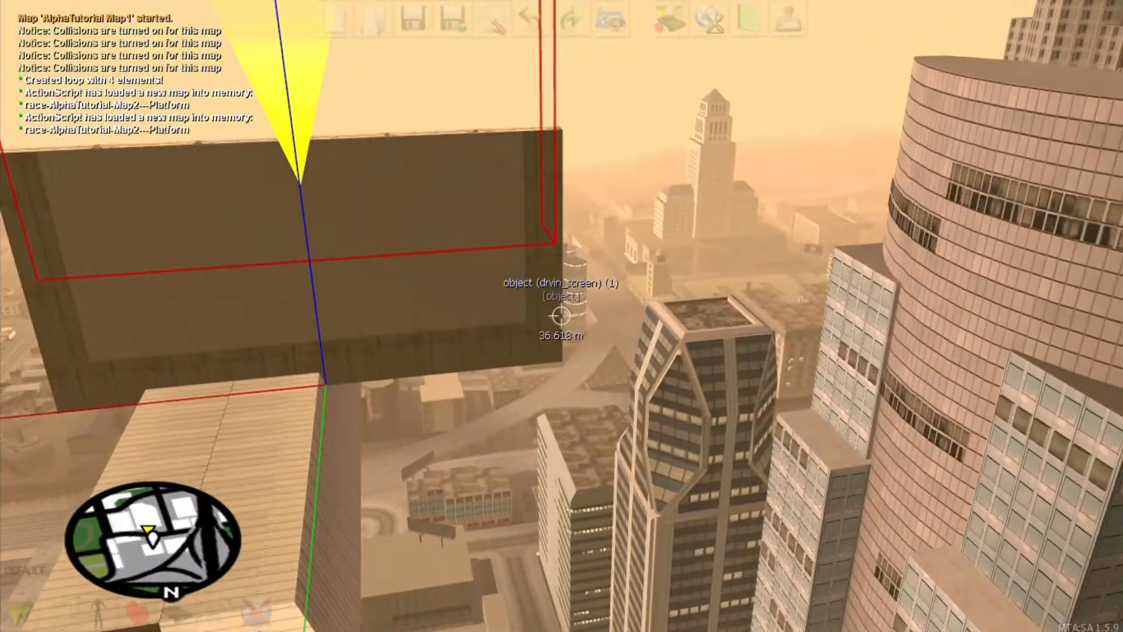
{"action": "key", "text": "Right"}
{"action": "key", "text": "a"}
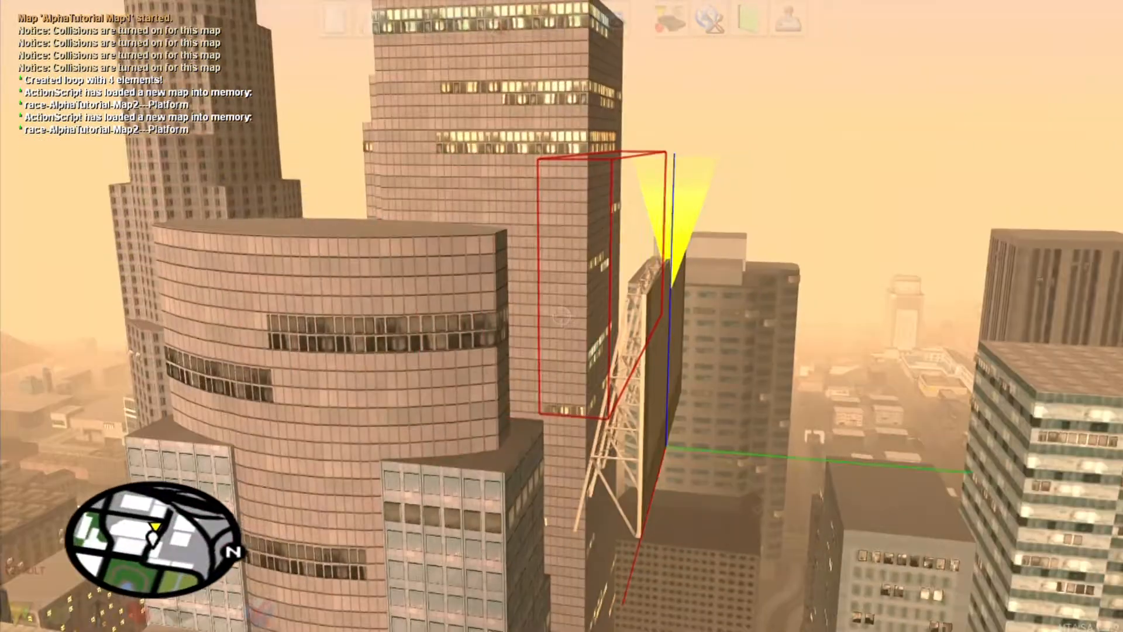
{"action": "key", "text": "w"}
{"action": "key", "text": "s"}
{"action": "key", "text": "w"}
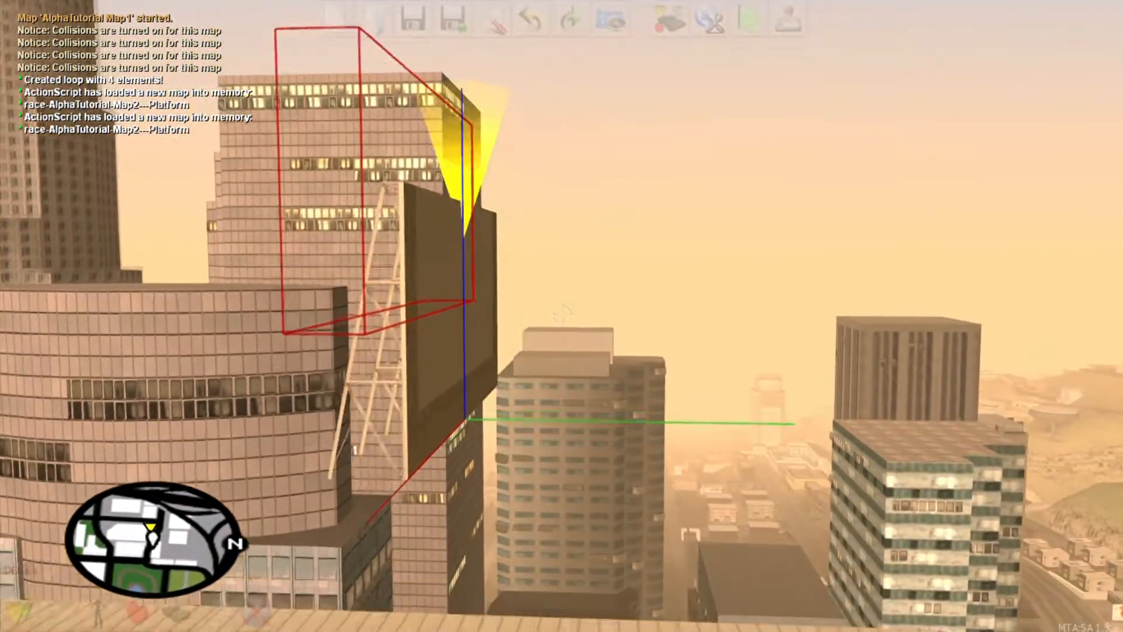
- Set the drive-in screen's X rotation to 90 and confirm its properties
{"action": "key", "text": "f"}
{"action": "key", "text": "F3"}
{"action": "left_click", "coordinate": [141, 273]}
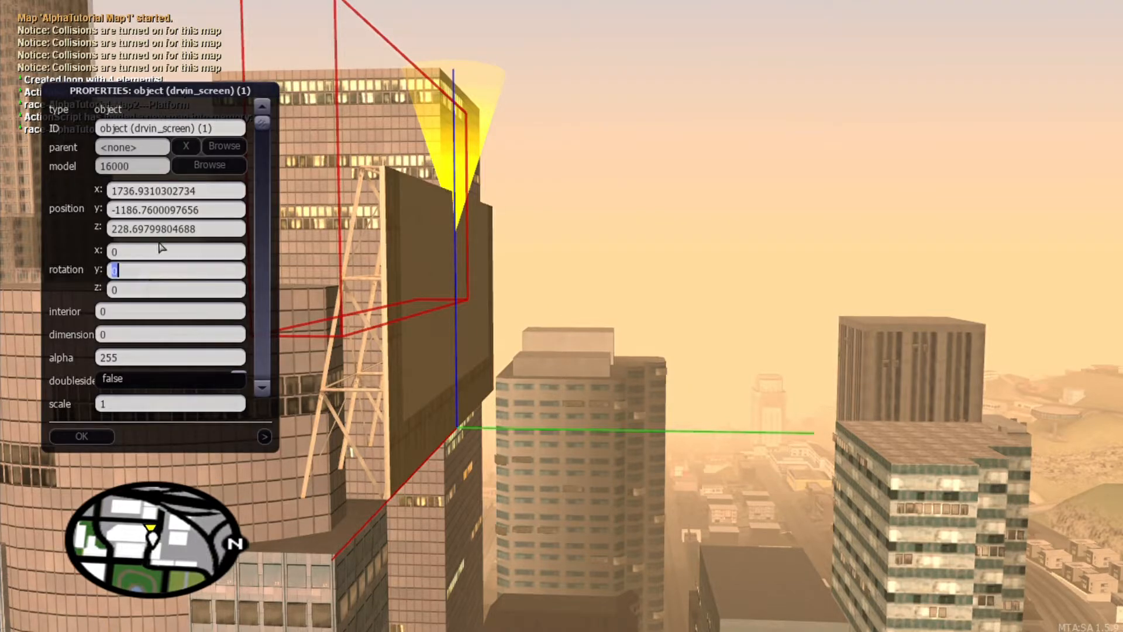
{"action": "type", "text": "90"}
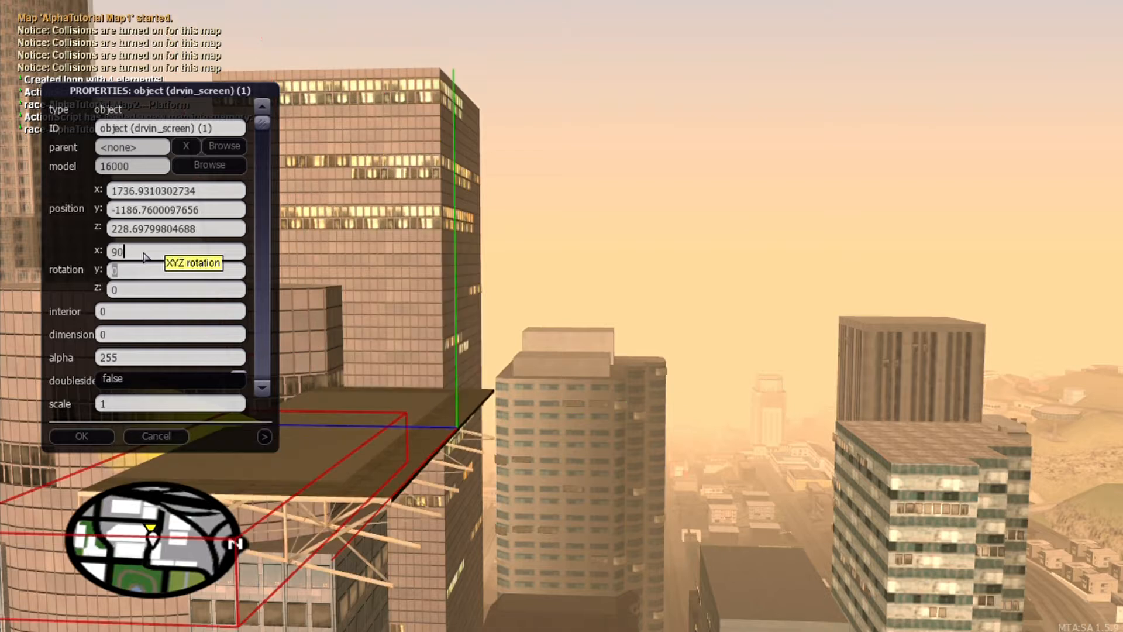
{"action": "left_click", "coordinate": [101, 437]}
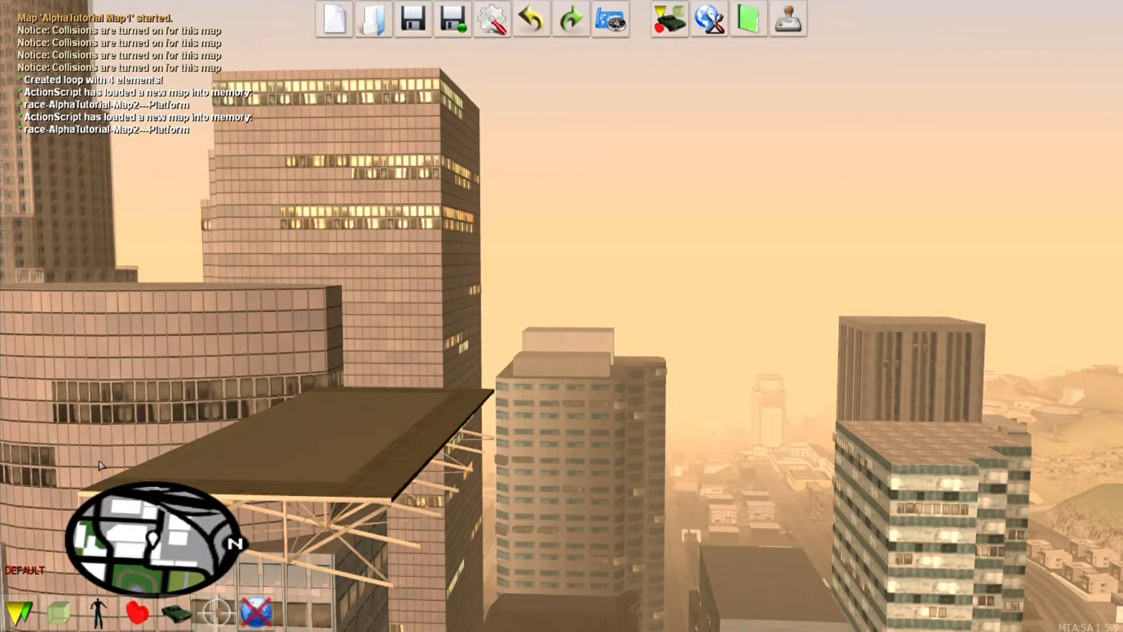
- Clone the flat drive-in screen and rotate the copy half a turn about its edge to double the platform's width
{"action": "key", "text": "f"}
{"action": "key", "text": "w"}
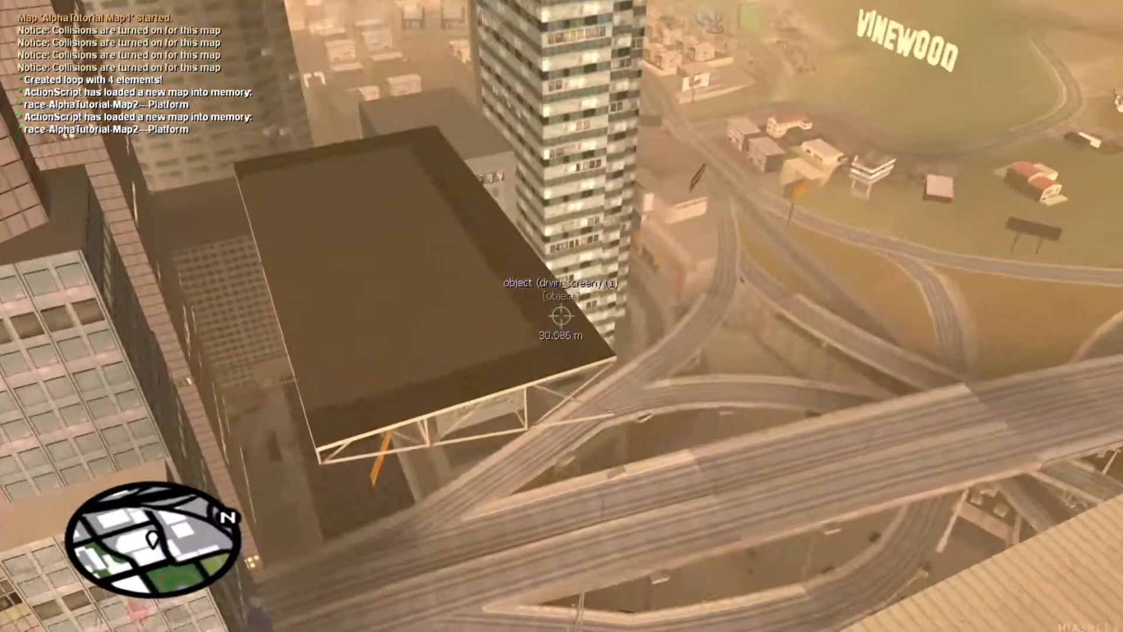
{"action": "left_click", "coordinate": [561, 316]}
{"action": "key", "text": "ctrl+Right"}
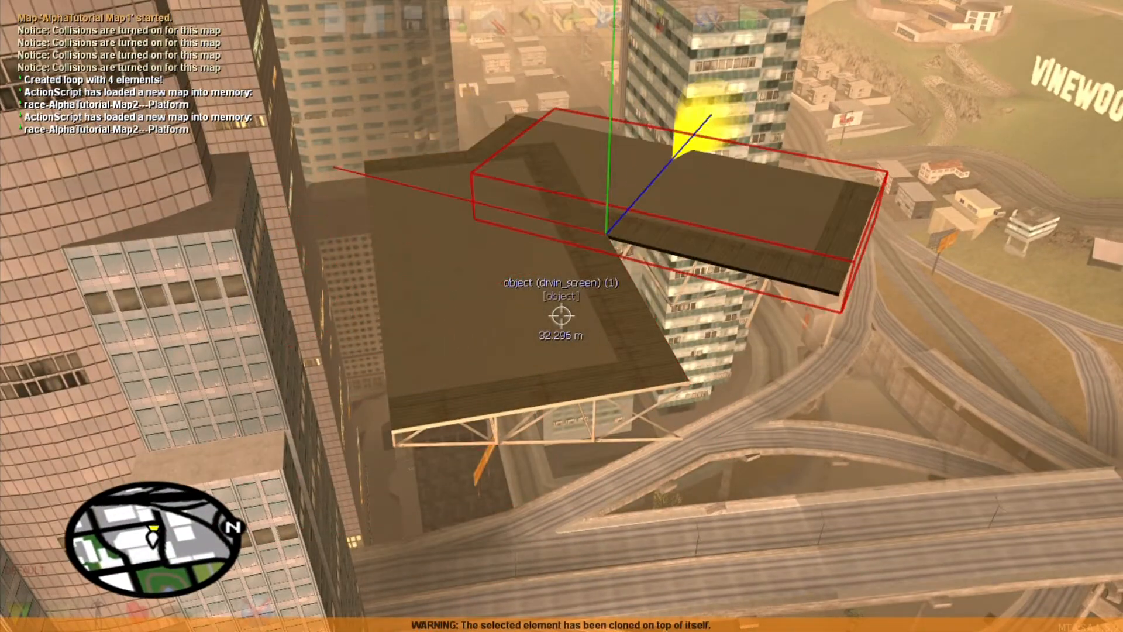
{"action": "key", "text": "d"}
{"action": "key", "text": "ctrl+Right"}
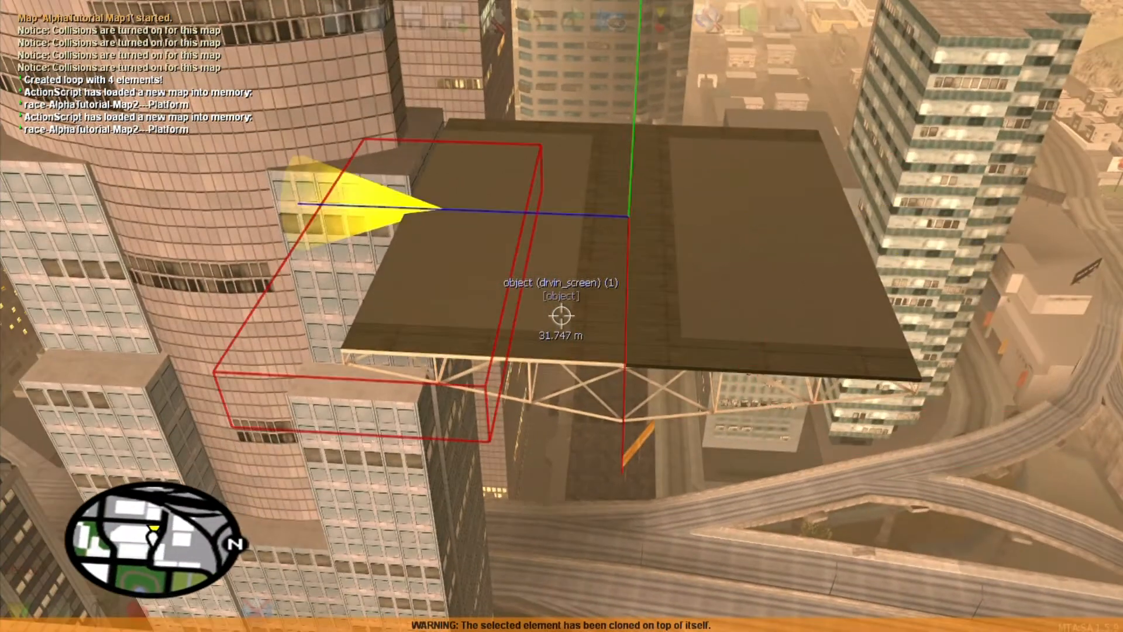
- Slide a drive-in screen clone along the platform and line it up against the second panel
{"action": "key", "text": "d"}
{"action": "key", "text": "Right"}
{"action": "key", "text": "Left"}
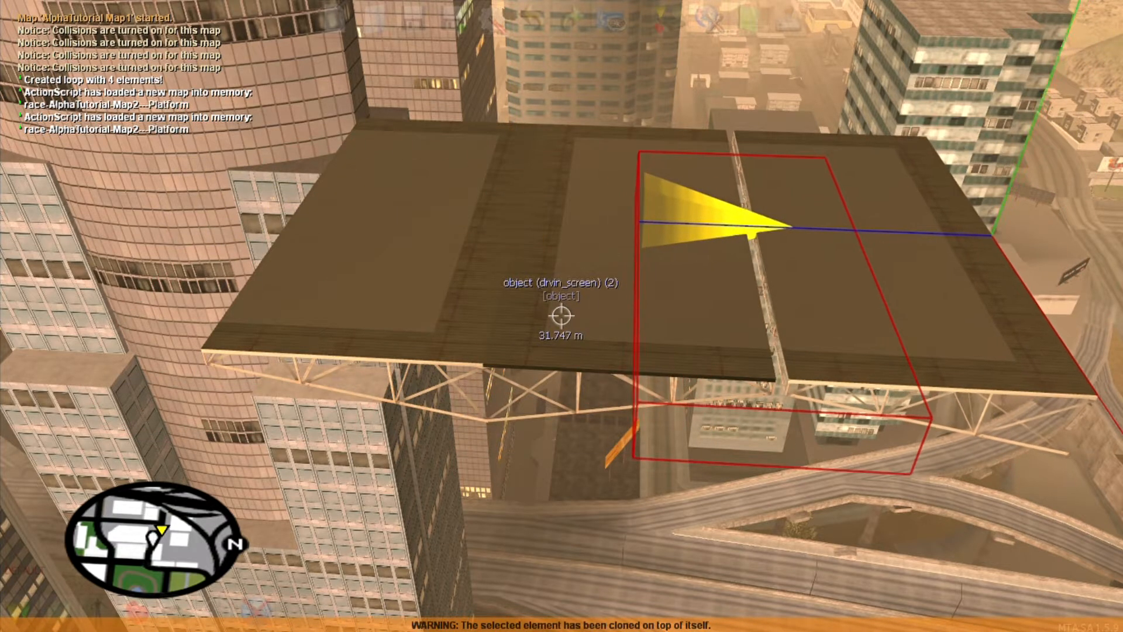
- Clone the end panel, rotate the copy half a turn and slide another matching panel against it
{"action": "key", "text": "d"}
{"action": "key", "text": "c"}
{"action": "key", "text": "ctrl+Right"}
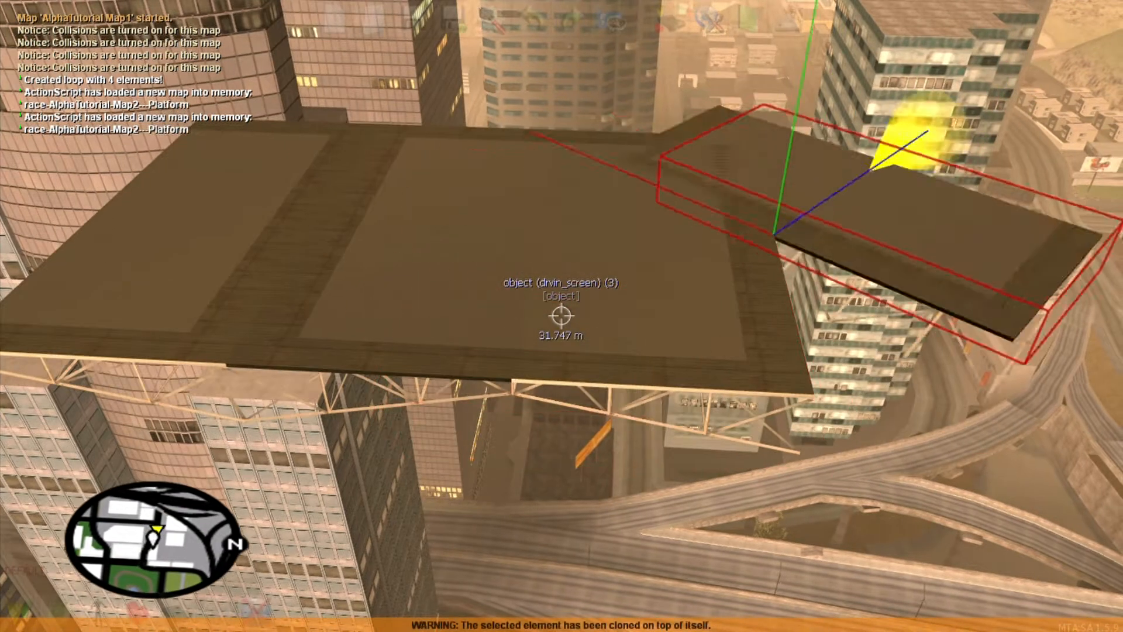
{"action": "key", "text": "d"}
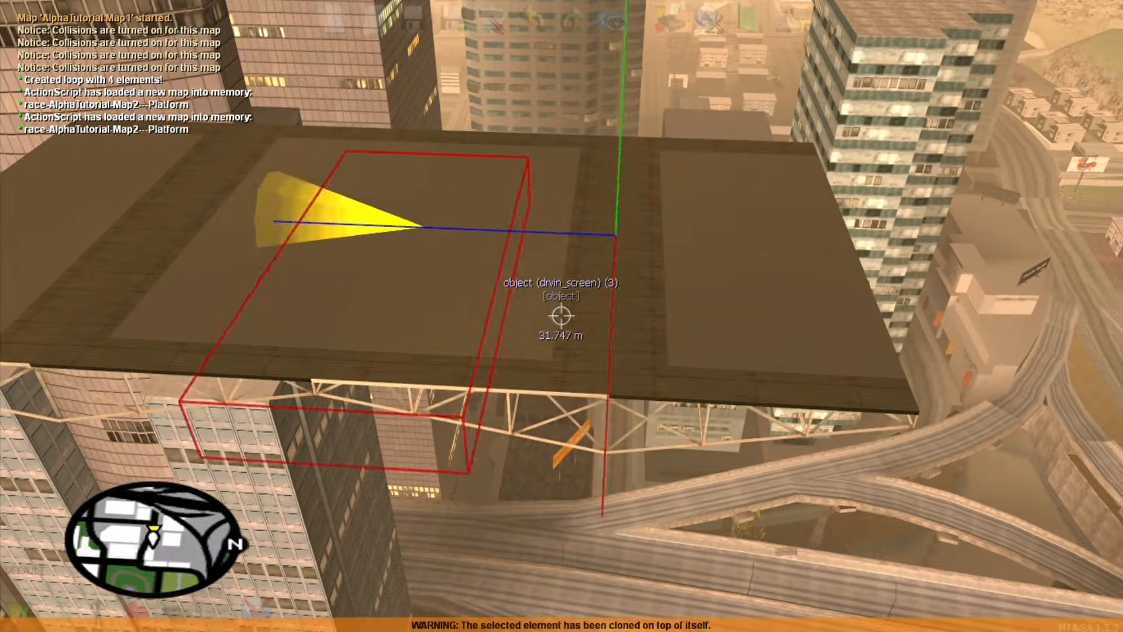
{"action": "key", "text": "Right"}
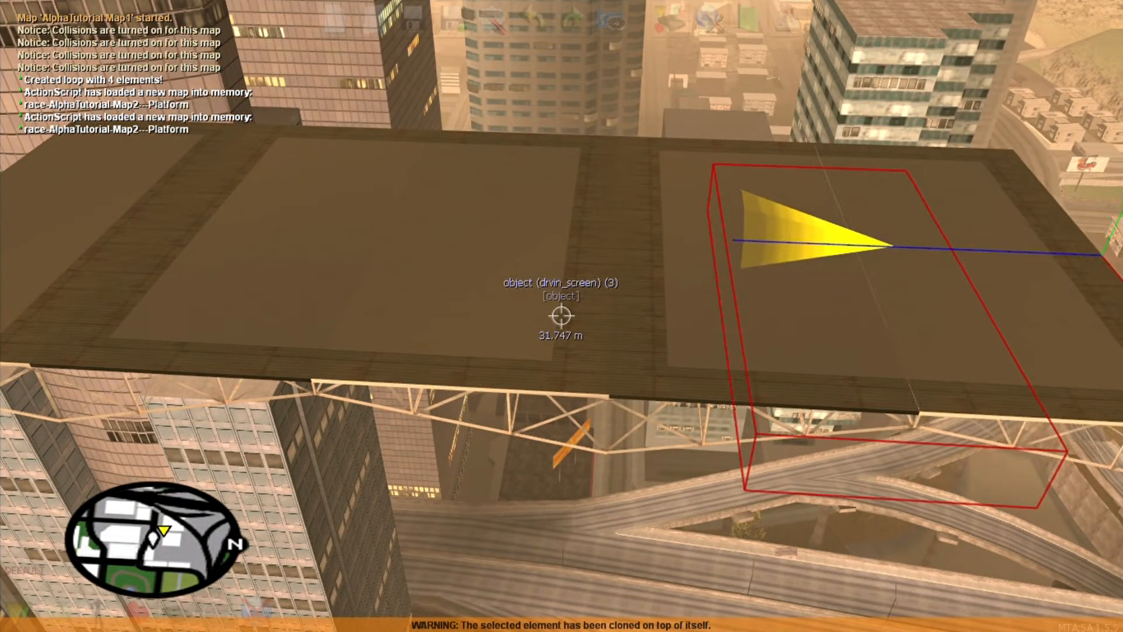
{"action": "key", "text": "s"}
{"action": "key", "text": "w"}
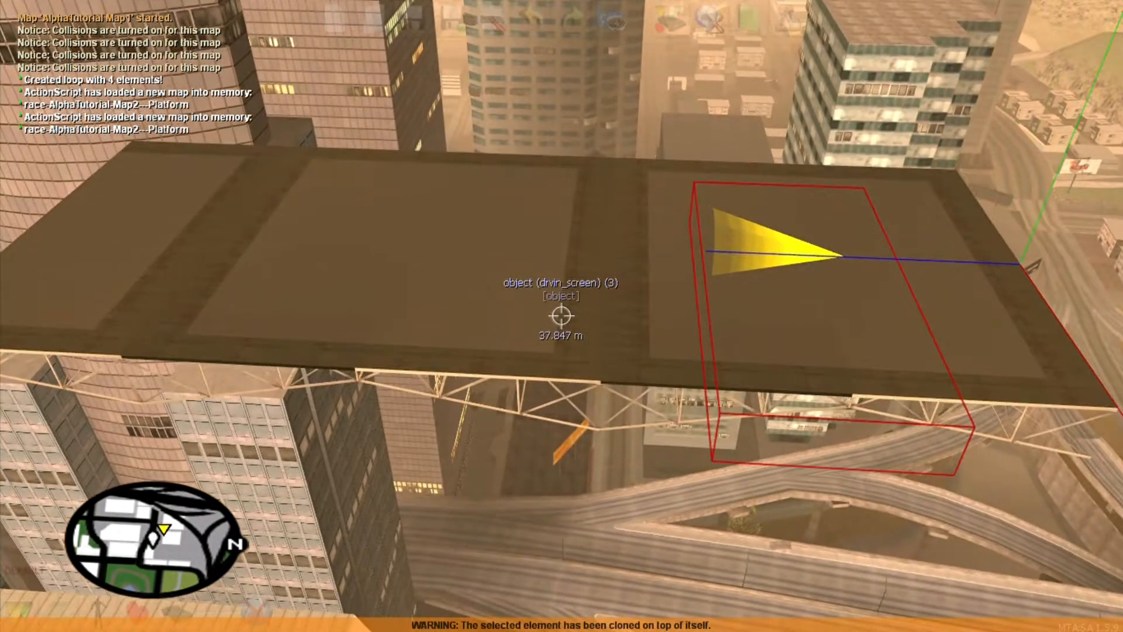
- Clone the end drive-in screen again, slide the copy along the platform's length and deselect it
{"action": "key", "text": "d"}
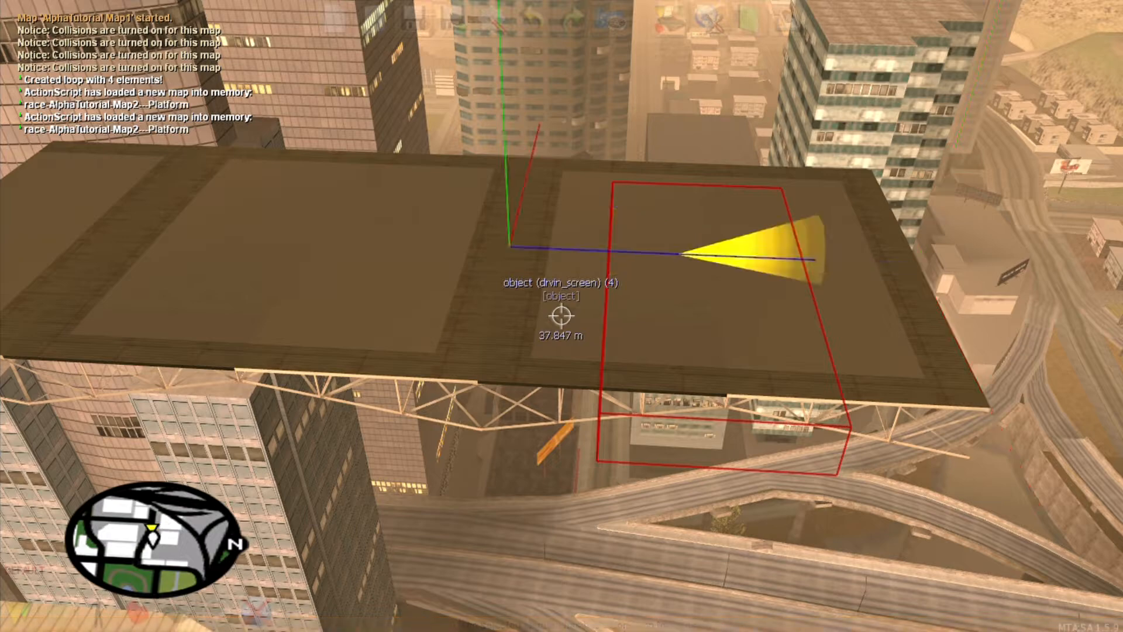
{"action": "key", "text": "c"}
{"action": "key", "text": "Right"}
{"action": "key", "text": "Right"}
{"action": "key", "text": "Right"}
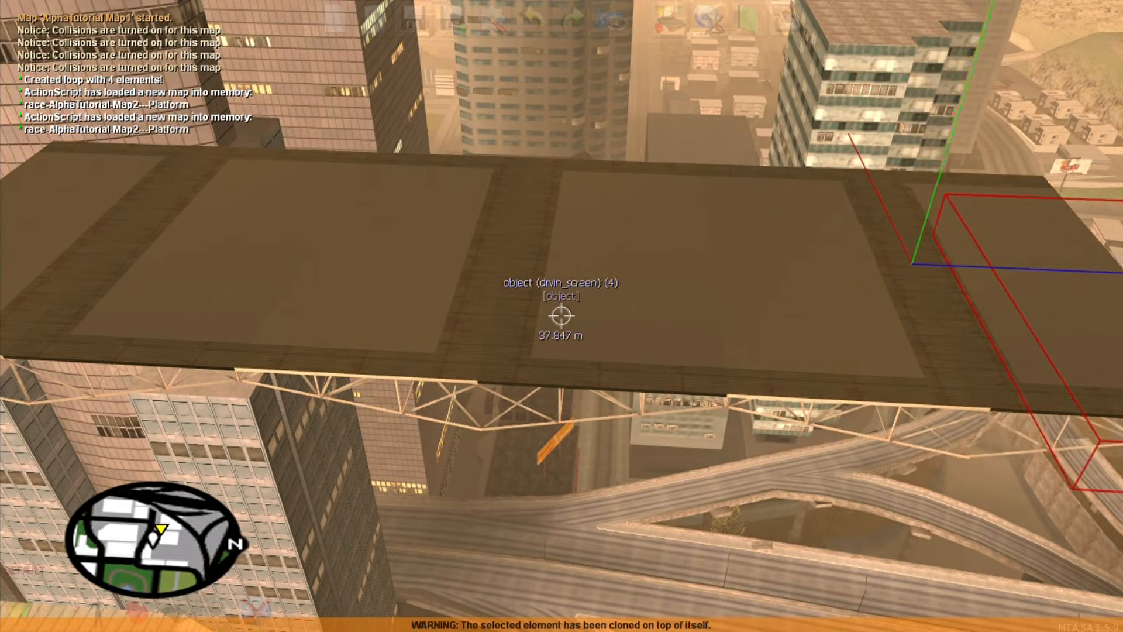
{"action": "left_click", "coordinate": [562, 315]}
{"action": "key", "text": "d"}
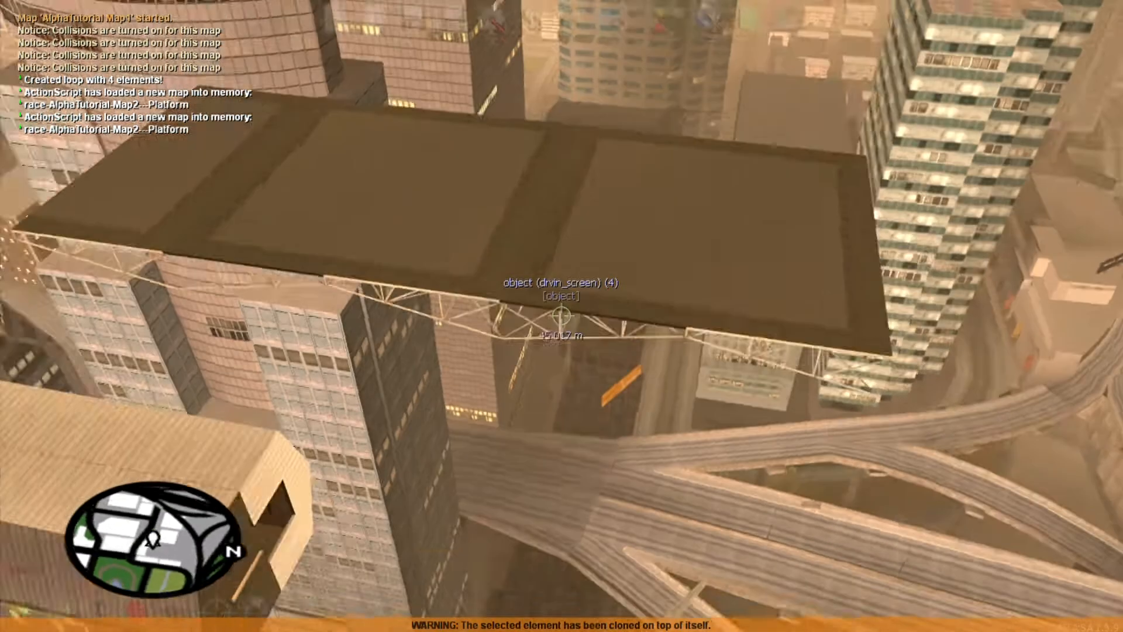
- Clone the platform's last drive-in screen and rotate the copy half a turn about its outer edge
{"action": "key", "text": "w"}
{"action": "left_click", "coordinate": [562, 316]}
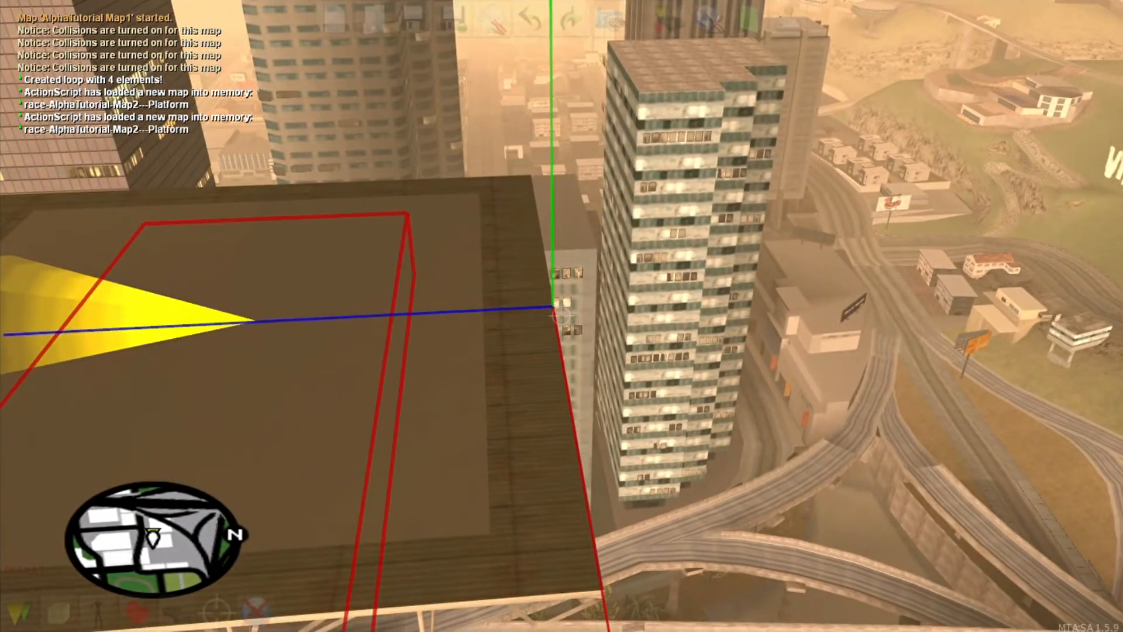
{"action": "key", "text": "c"}
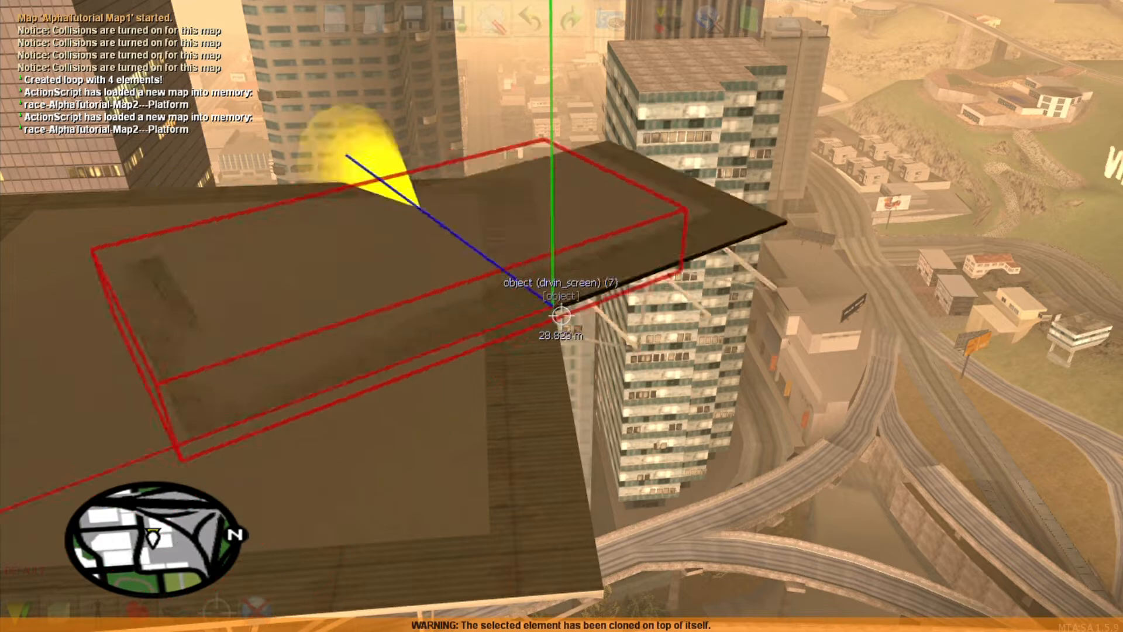
{"action": "scroll", "coordinate": [560, 316], "scroll_direction": "up", "scroll_amount": 5, "text": "ctrl"}
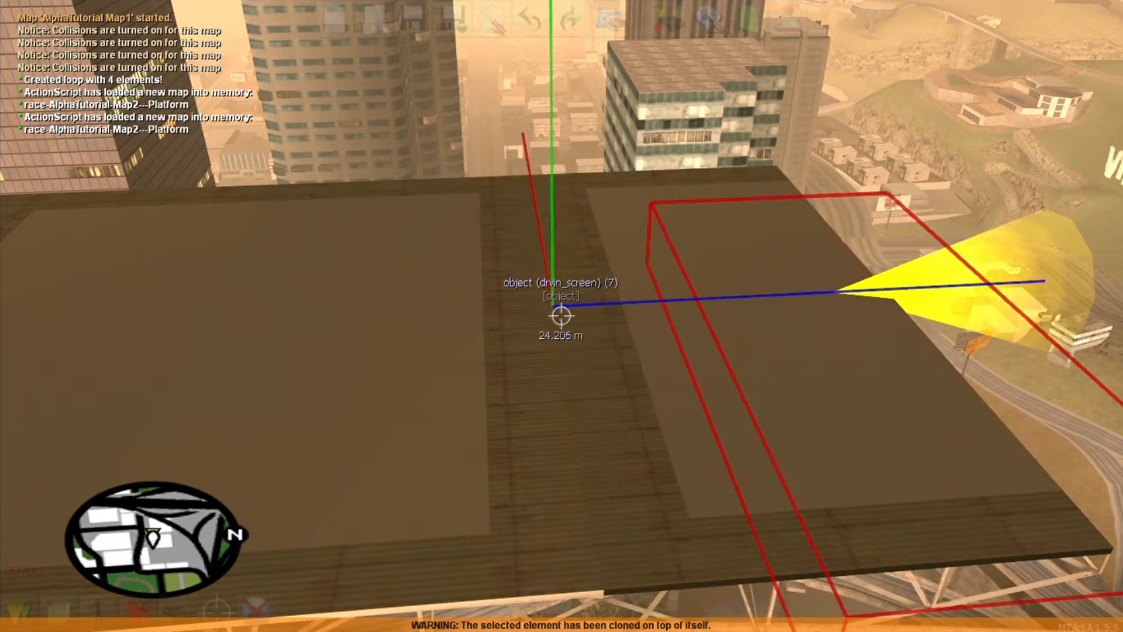
{"action": "key", "text": "s"}
{"action": "key", "text": "f"}
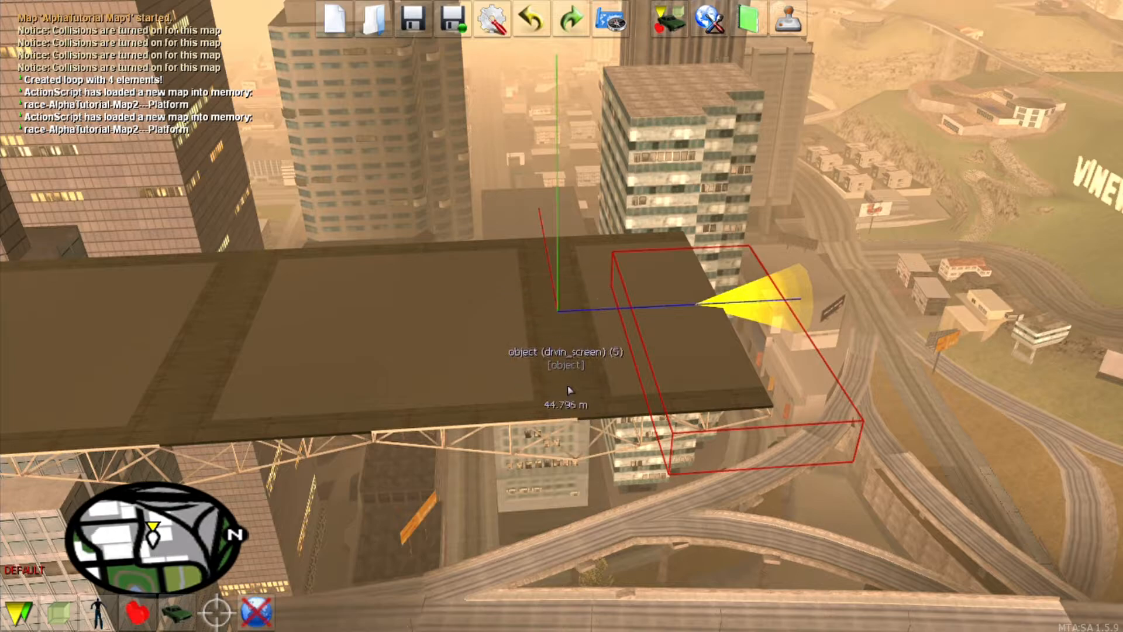
- Clone the outermost drive-in screen and shift the copy sideways against the platform's long side to start a side branch
{"action": "key", "text": "f"}
{"action": "key", "text": "d"}
{"action": "key", "text": "w"}
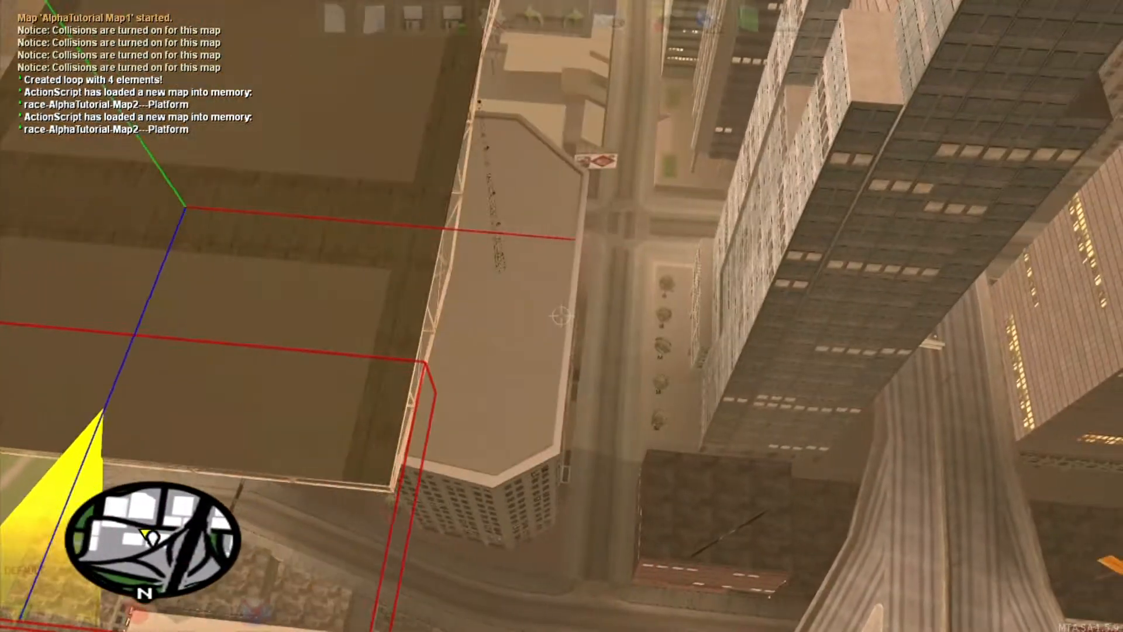
{"action": "key", "text": "d"}
{"action": "key", "text": "c"}
{"action": "key", "text": "shift+Right"}
{"action": "key", "text": "Left"}
{"action": "key", "text": "Left"}
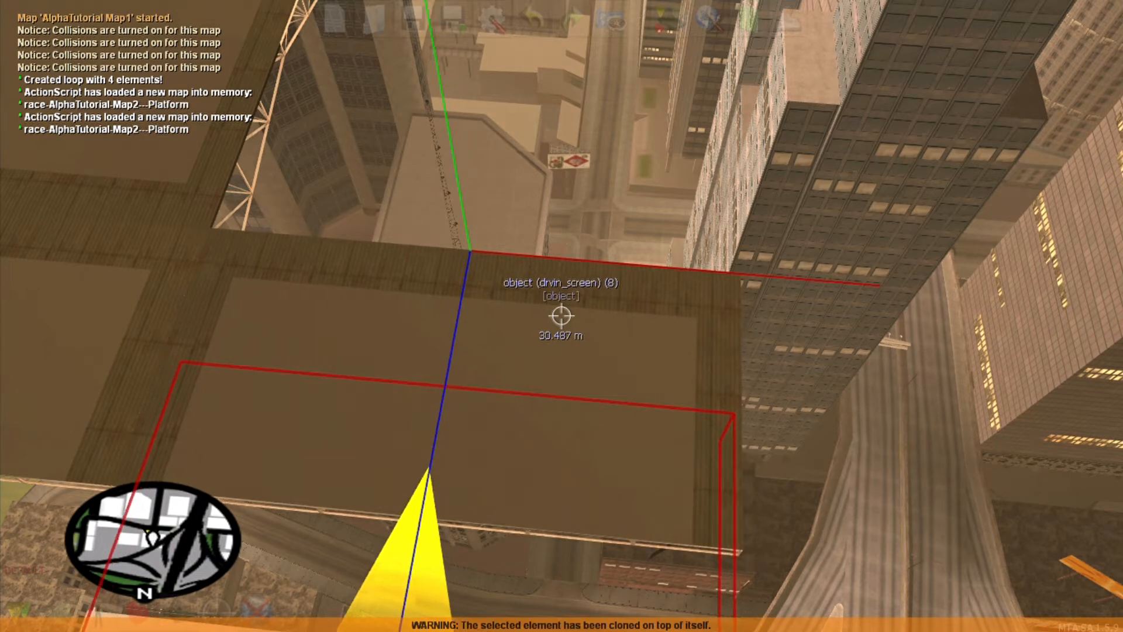
- Clone the side-branch panel and rotate the copy half a turn about its inner edge to widen the branch
{"action": "key", "text": "s"}
{"action": "left_click", "coordinate": [562, 316]}
{"action": "left_click", "coordinate": [561, 316]}
{"action": "key", "text": "c"}
{"action": "key", "text": "ctrl+Right"}
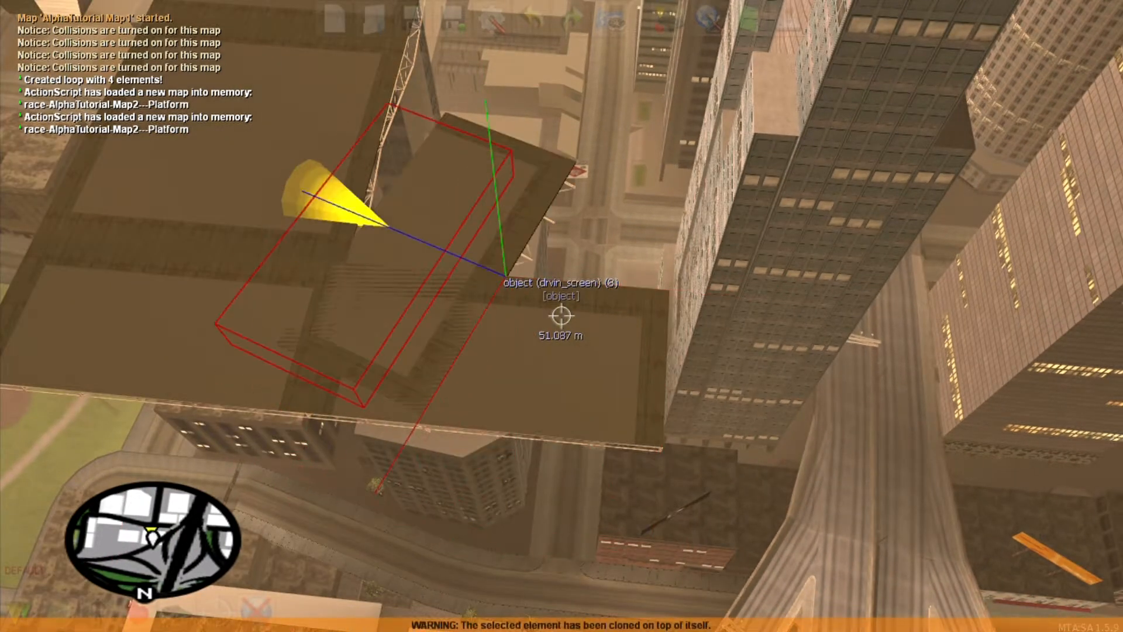
{"action": "key", "text": "ctrl+Right"}
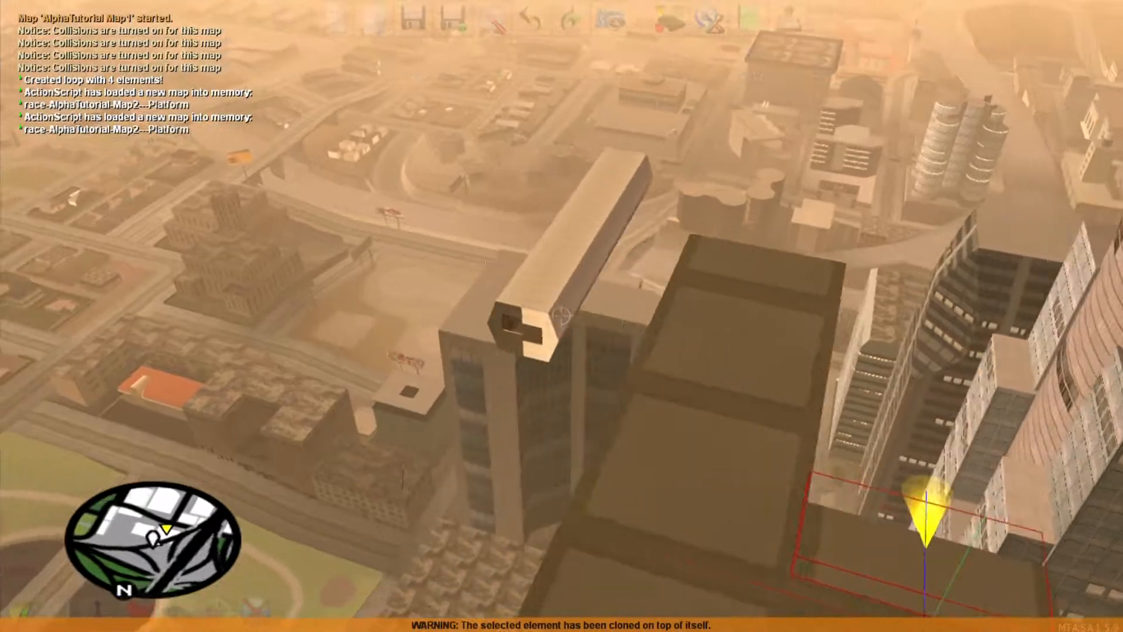
- Clone the shed at the tunnel's end, turn the copy perpendicular and slide it out against the tunnel's side
{"action": "key", "text": "w"}
{"action": "left_click", "coordinate": [562, 316]}
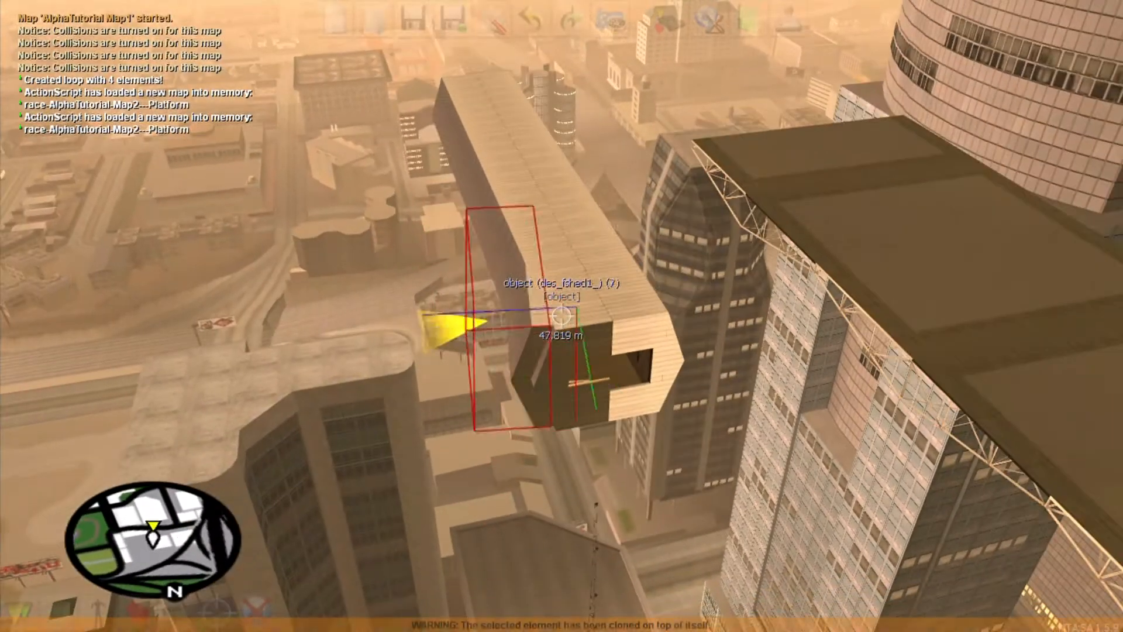
{"action": "key", "text": "w"}
{"action": "key", "text": "Left"}
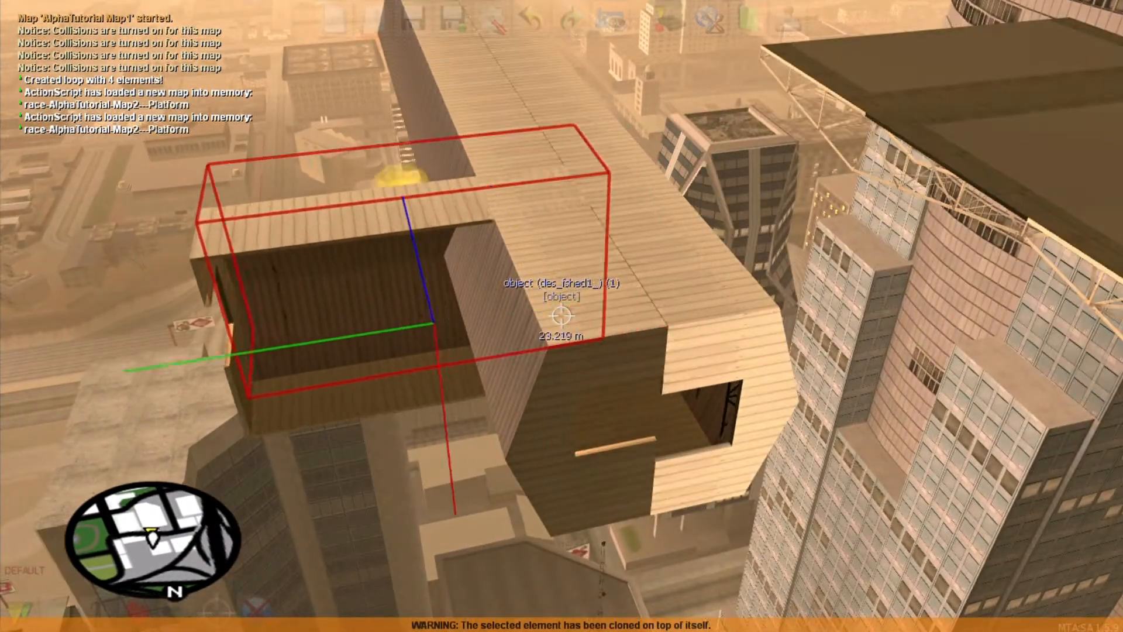
{"action": "key", "text": "Left"}
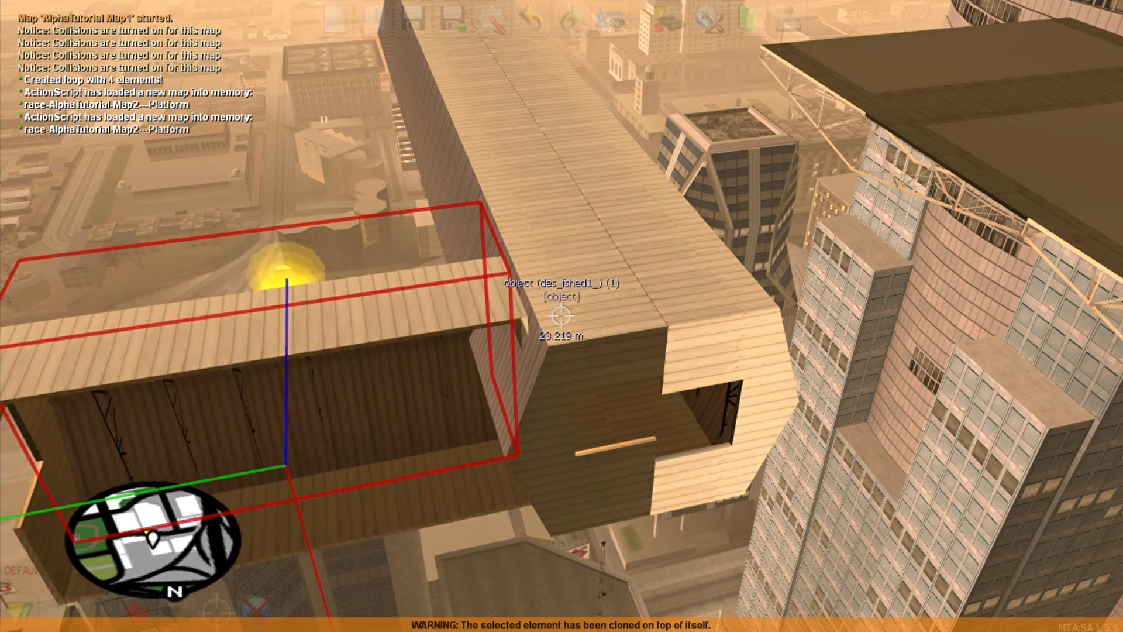
{"action": "key", "text": "Left"}
{"action": "key", "text": "w"}
{"action": "key", "text": "s"}
- Clone the perpendicular shed, turn the copy around to form the opposite wall and slide it against the tunnel opening
{"action": "left_click", "coordinate": [562, 316]}
{"action": "key", "text": "ctrl+c"}
{"action": "key", "text": "ctrl+Right"}
{"action": "key", "text": "ctrl+Right"}
{"action": "key", "text": "Left"}
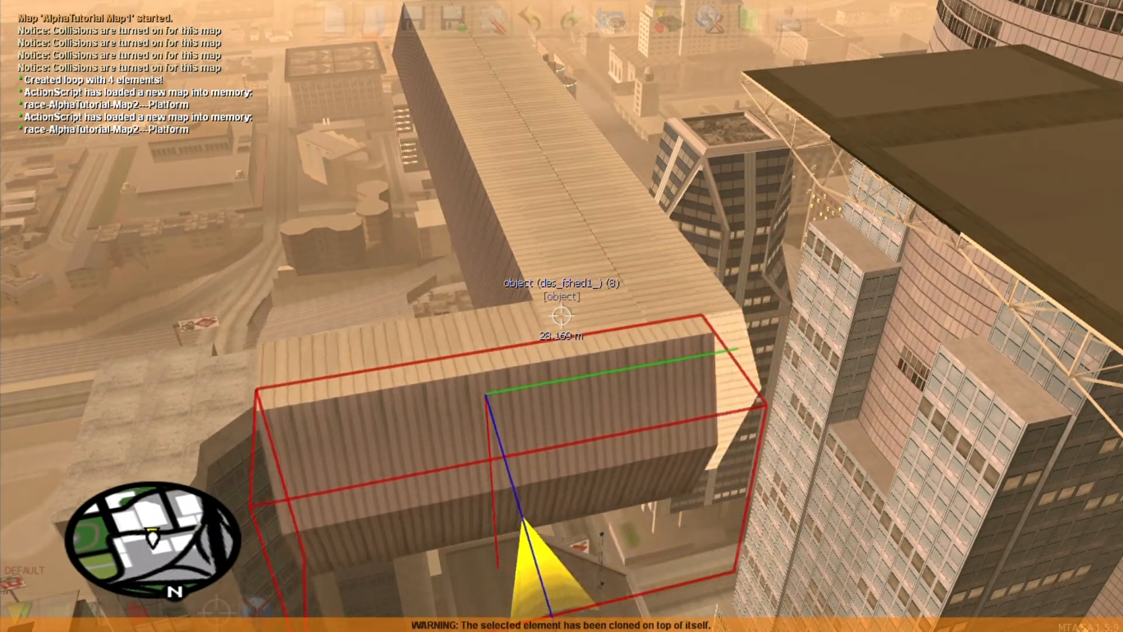
{"action": "key", "text": "w"}
{"action": "key", "text": "s"}
{"action": "key", "text": "Left"}
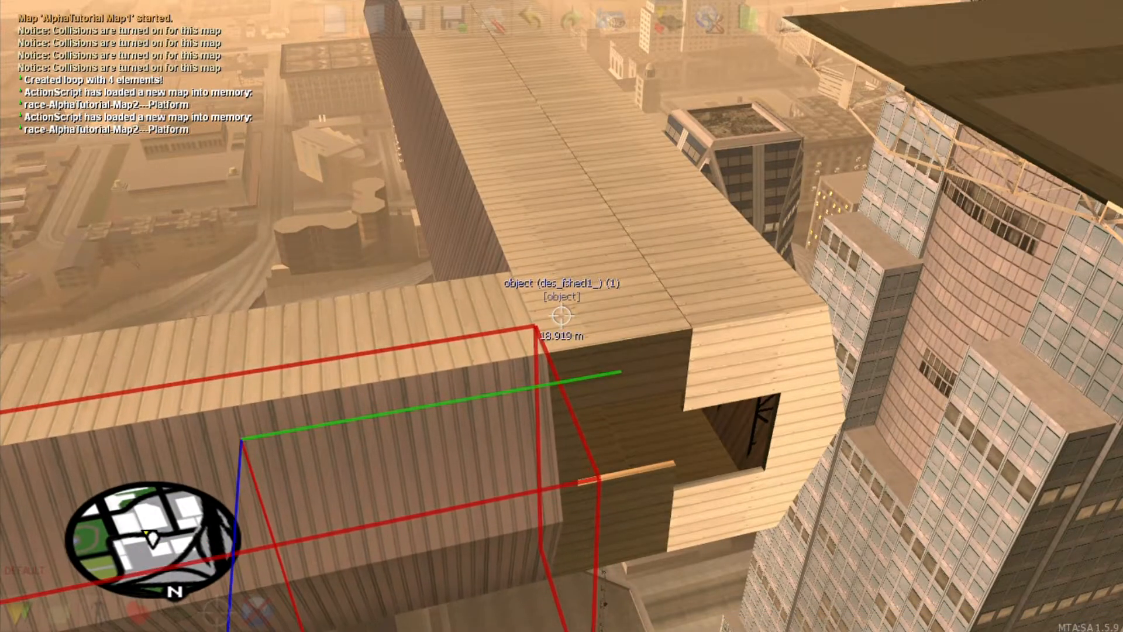
- Clone the side shed wall, rotate the copy to close the perpendicular tunnel section and deselect it
{"action": "key", "text": "s"}
{"action": "key", "text": "c"}
{"action": "key", "text": "ctrl+Right"}
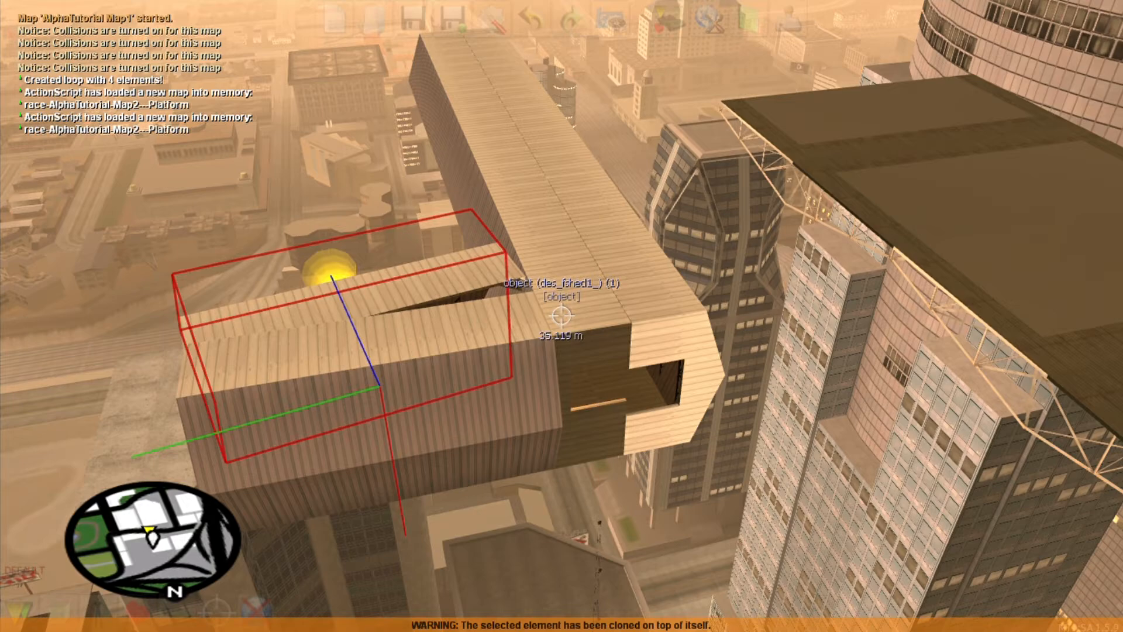
{"action": "key", "text": "ctrl+Right"}
{"action": "key", "text": "s"}
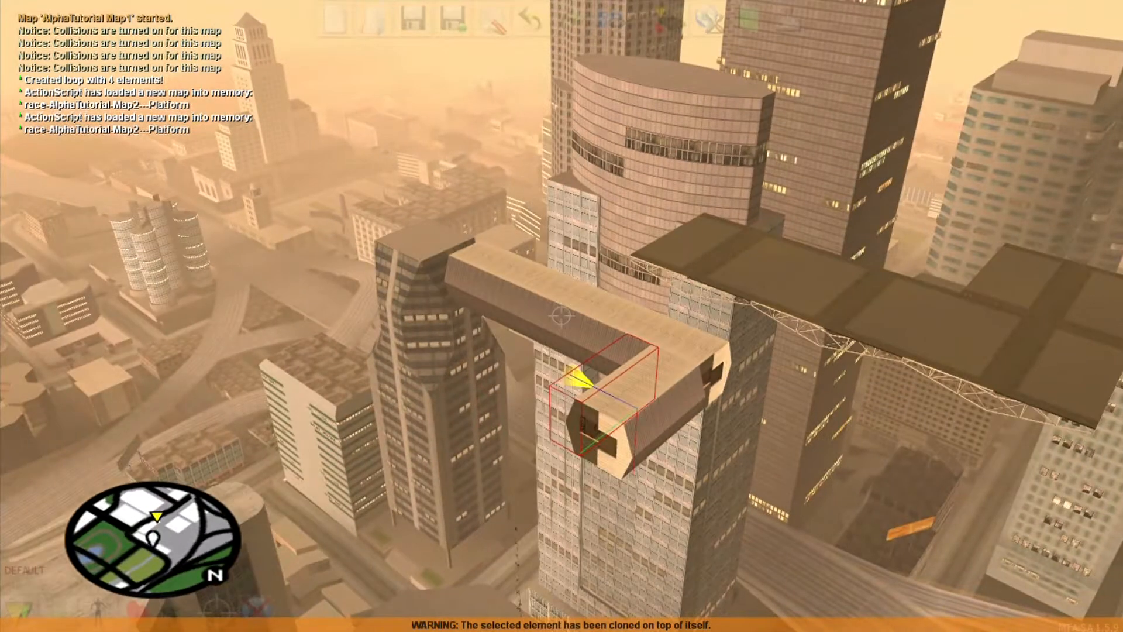
{"action": "left_click", "coordinate": [562, 316]}
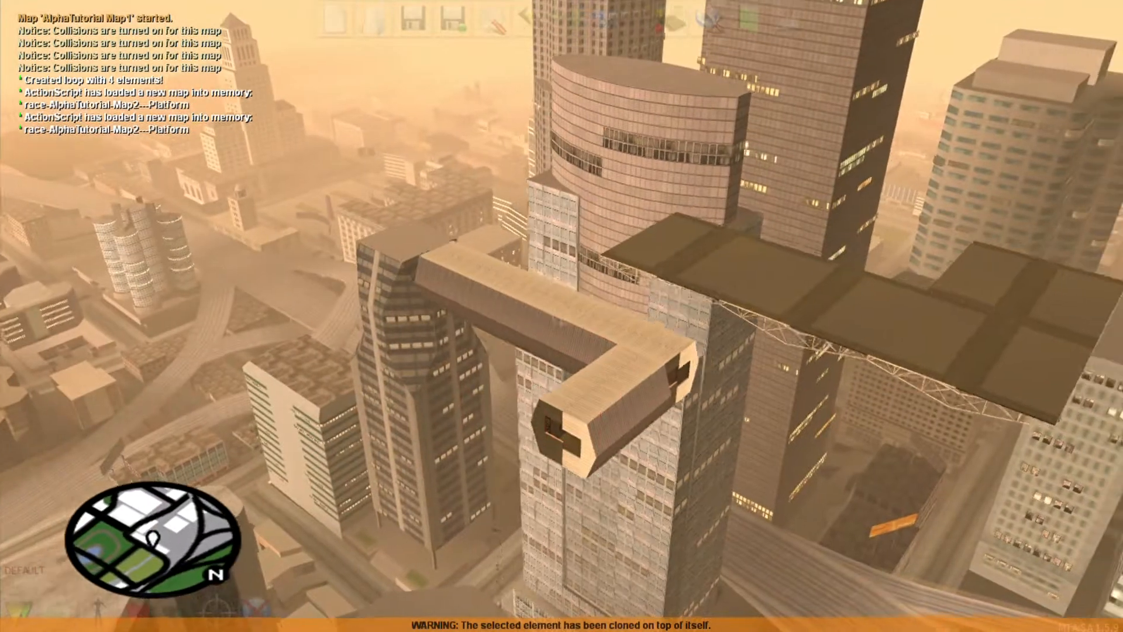
- Choose vgsEedge10 from the favourite objects and place it beyond the shed tunnel
{"action": "key", "text": "f"}
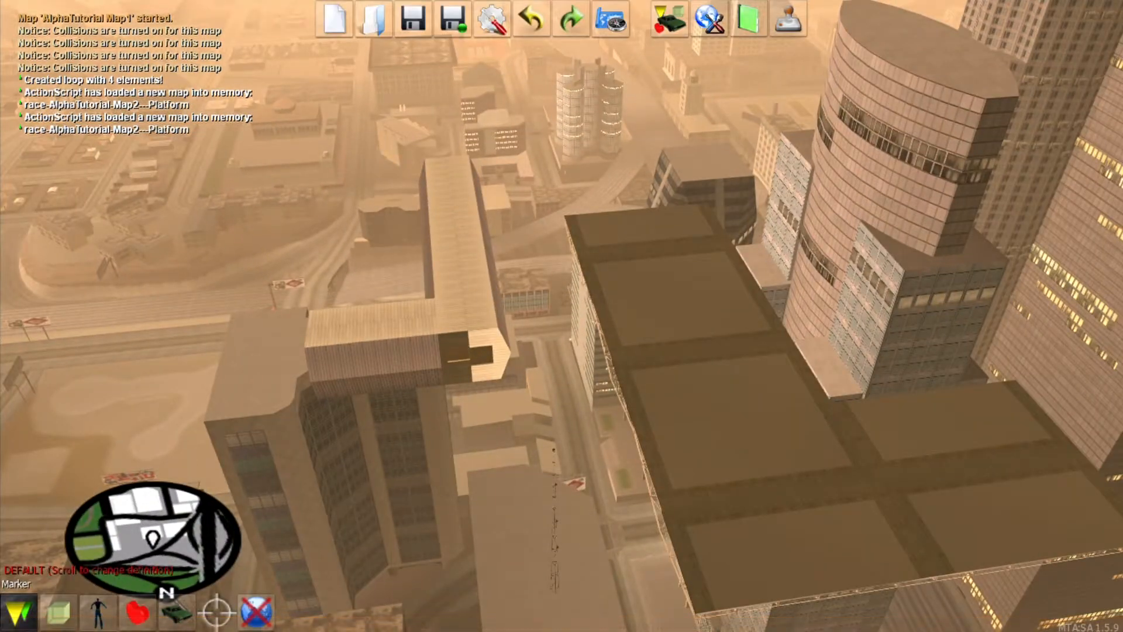
{"action": "left_click", "coordinate": [58, 613]}
{"action": "key", "text": "Down"}
{"action": "key", "text": "Down"}
{"action": "key", "text": "Down"}
{"action": "key", "text": "Down"}
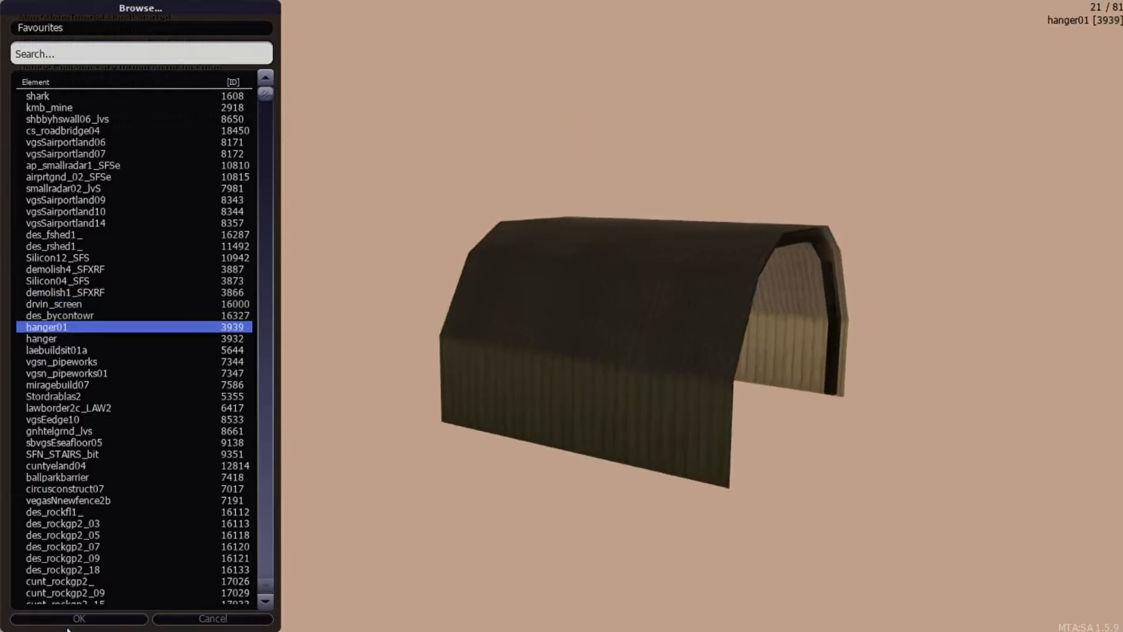
{"action": "key", "text": "Down"}
{"action": "key", "text": "Down"}
{"action": "key", "text": "Down"}
{"action": "key", "text": "Down"}
{"action": "key", "text": "Down"}
{"action": "key", "text": "Down"}
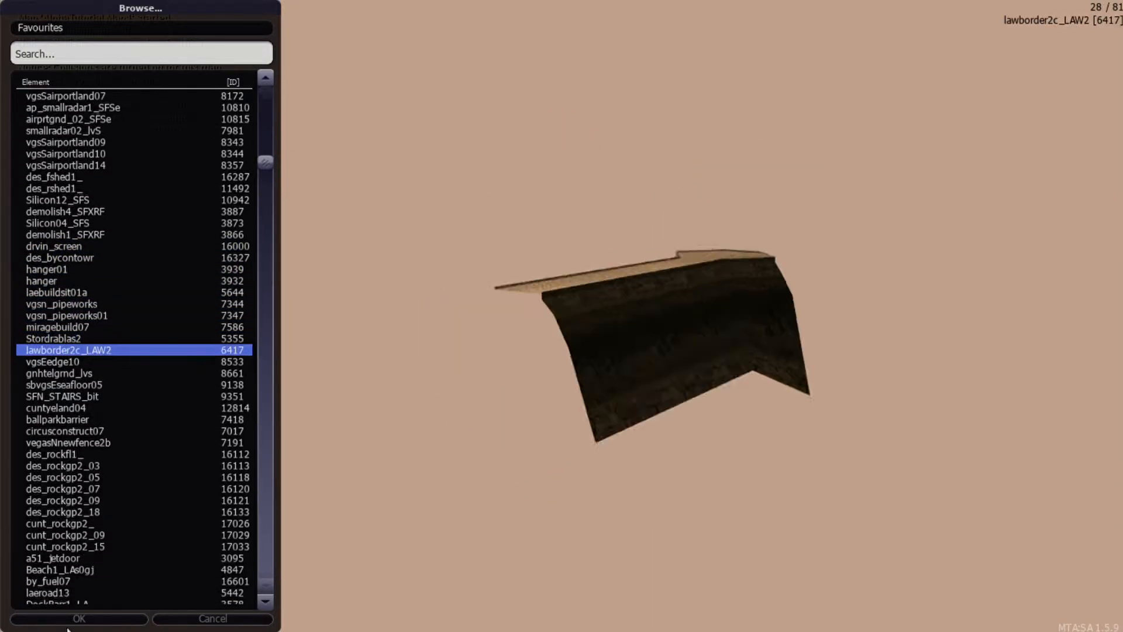
{"action": "key", "text": "Down"}
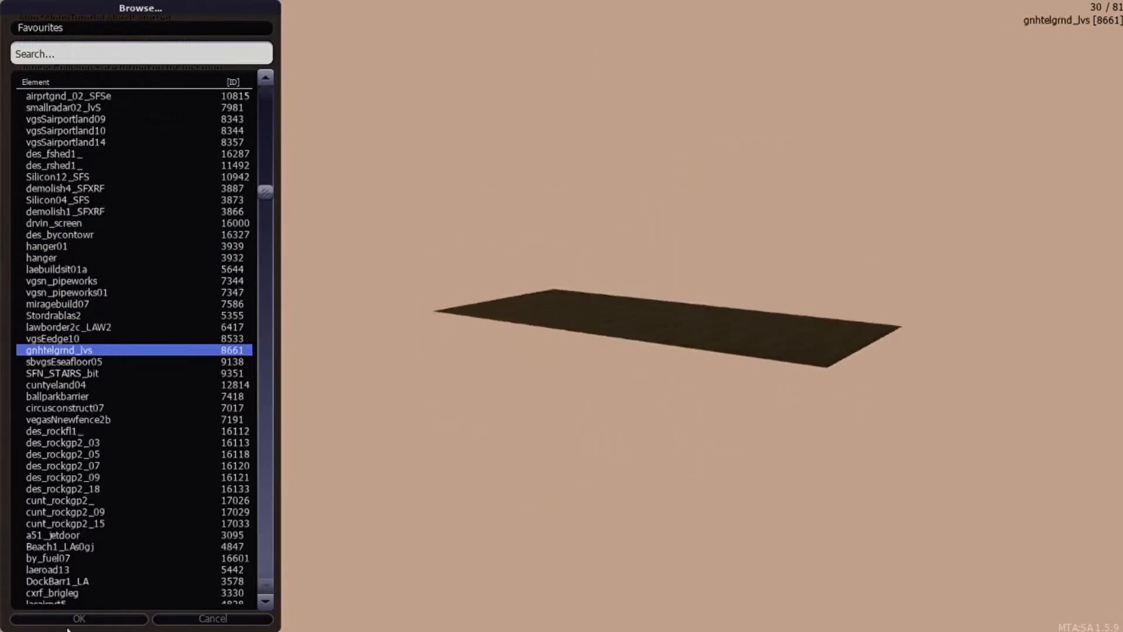
{"action": "key", "text": "Up"}
{"action": "left_click", "coordinate": [69, 620]}
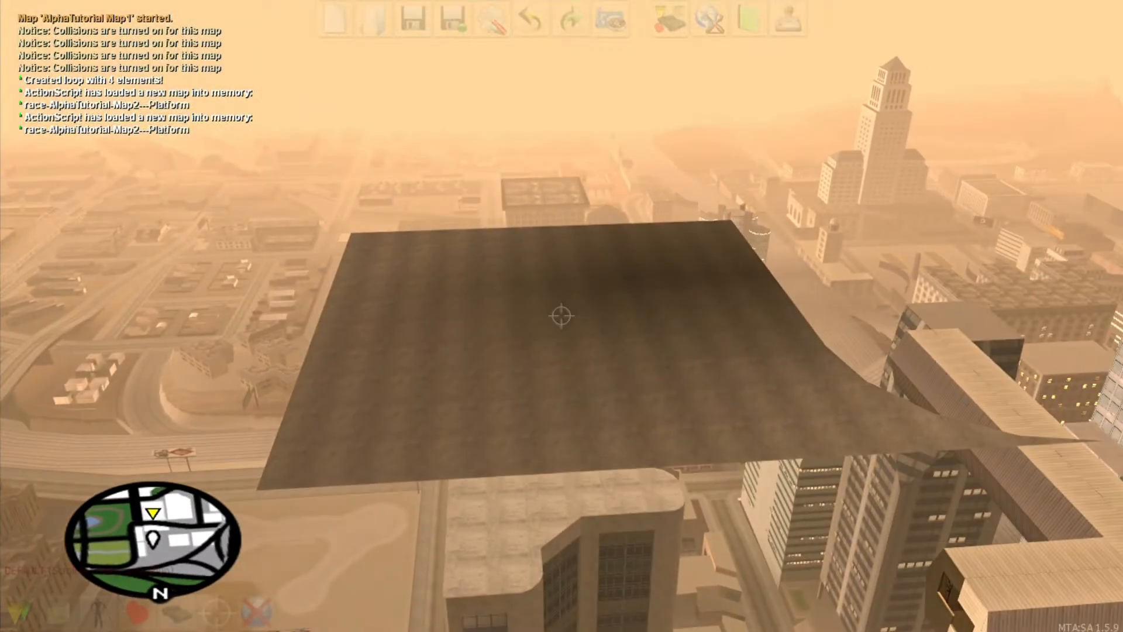
- Make the vgsEedge10 ground piece doublesided by setting that property to true
{"action": "key", "text": "w"}
{"action": "double_click", "coordinate": [561, 316]}
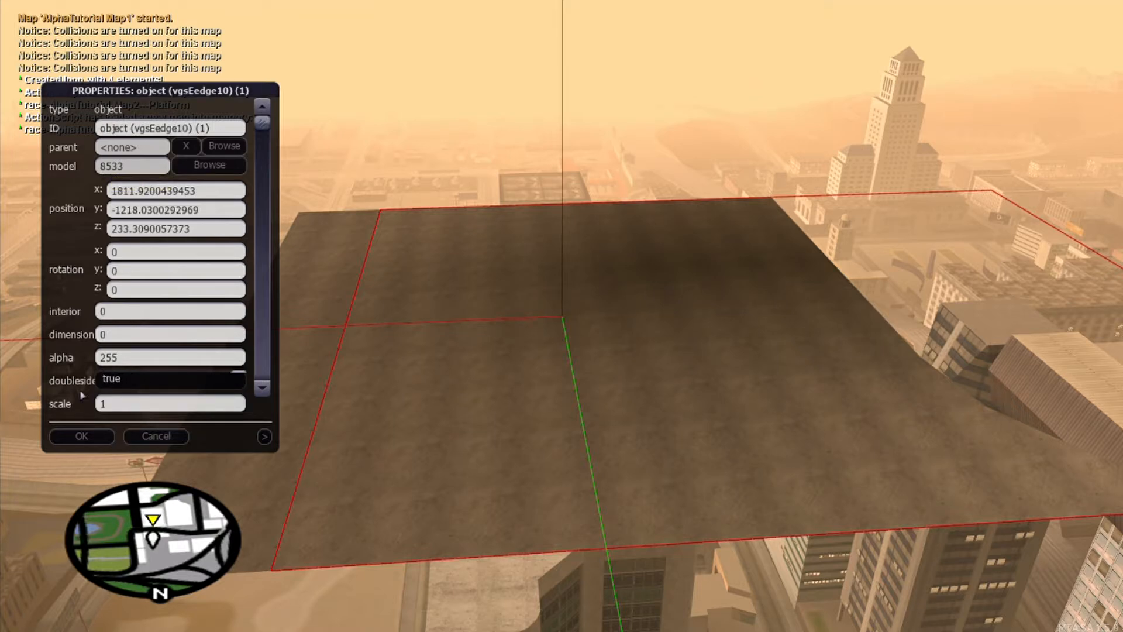
{"action": "left_click", "coordinate": [81, 436]}
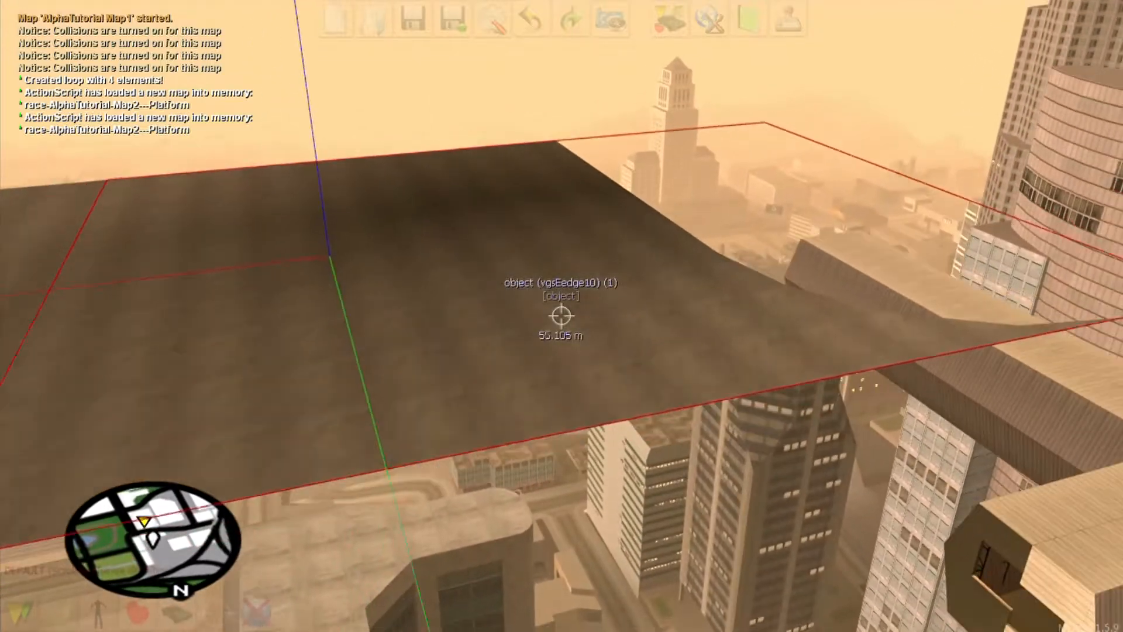
- Lower the vgsEedge10 ground piece beneath the shed tunnel and deselect it
{"action": "key", "text": "d"}
{"action": "key", "text": "Right"}
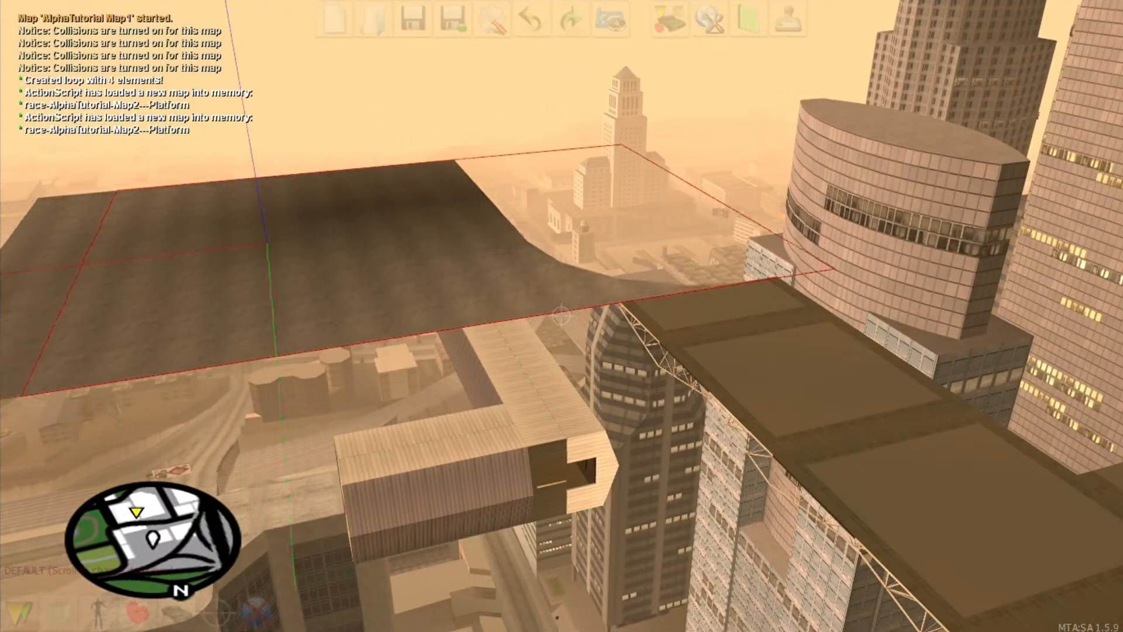
{"action": "key", "text": "Page_Down"}
{"action": "key", "text": "Page_Down"}
{"action": "left_click", "coordinate": [562, 316]}
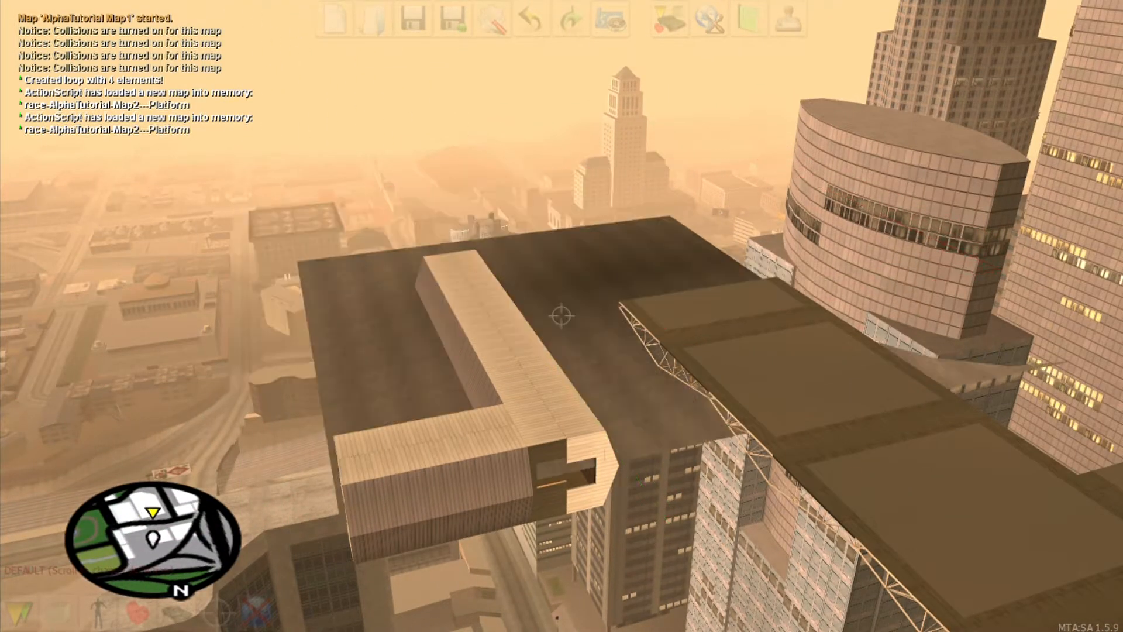
- Reposition the vgsEedge10 ground piece at the drive-in screens and lower it to about their surface level
{"action": "key", "text": "w"}
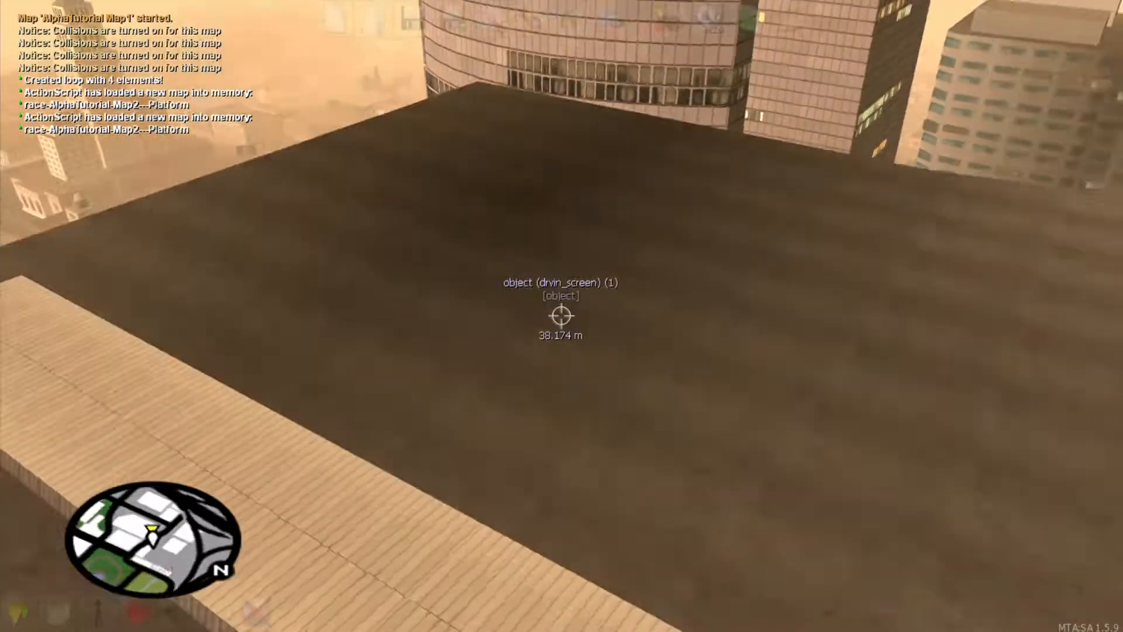
{"action": "key", "text": "d"}
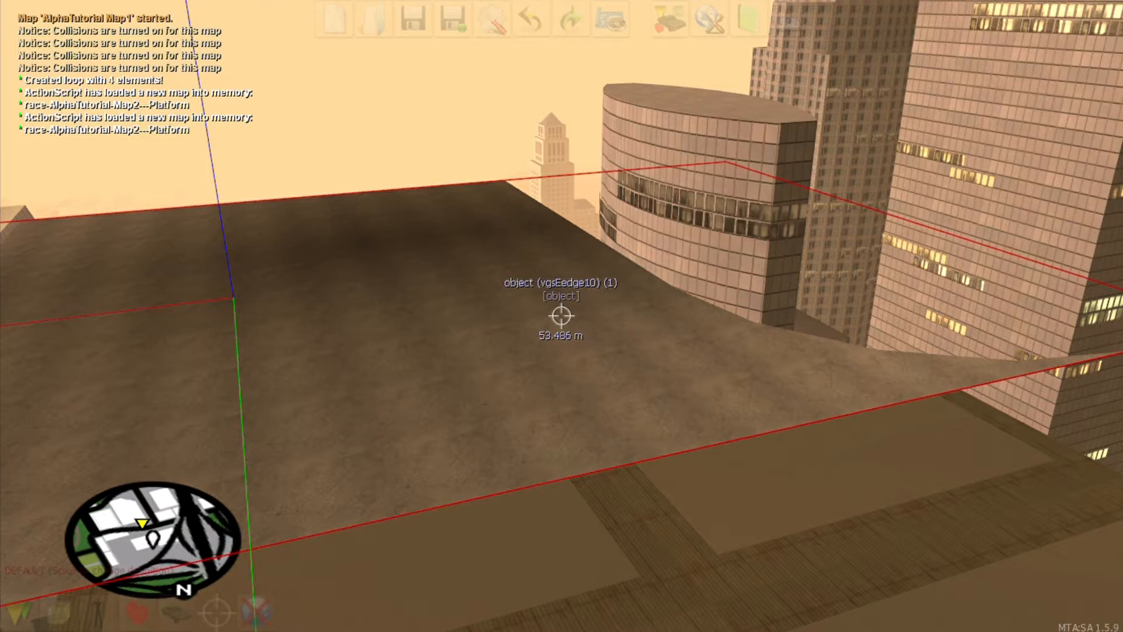
{"action": "key", "text": "Page_Down"}
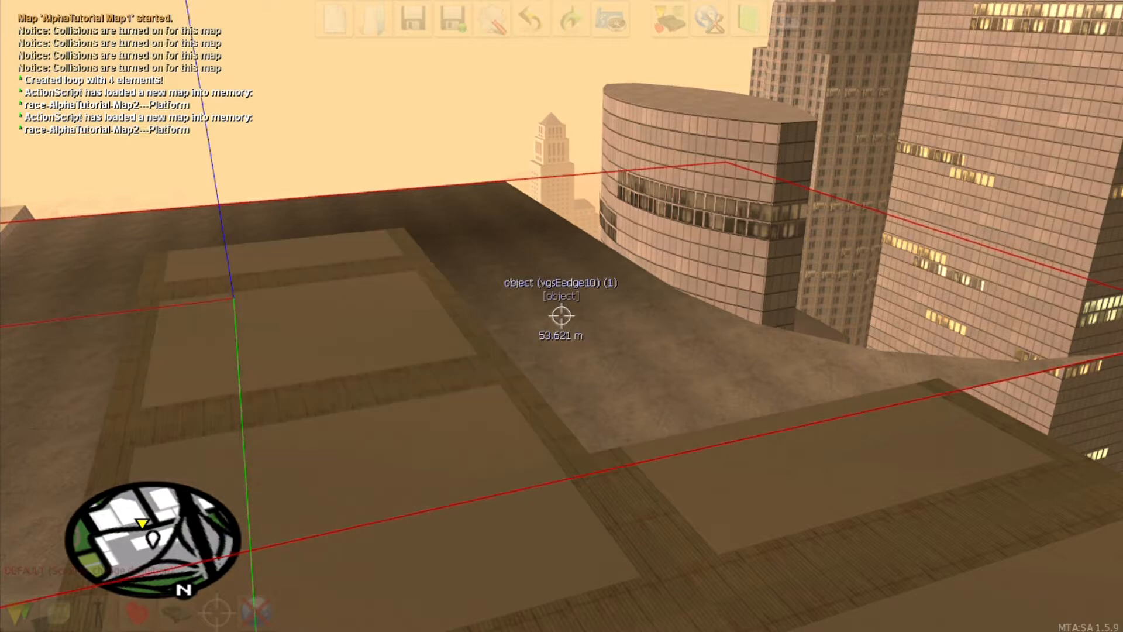
{"action": "key", "text": "s"}
{"action": "key", "text": "w"}
{"action": "key", "text": "Up"}
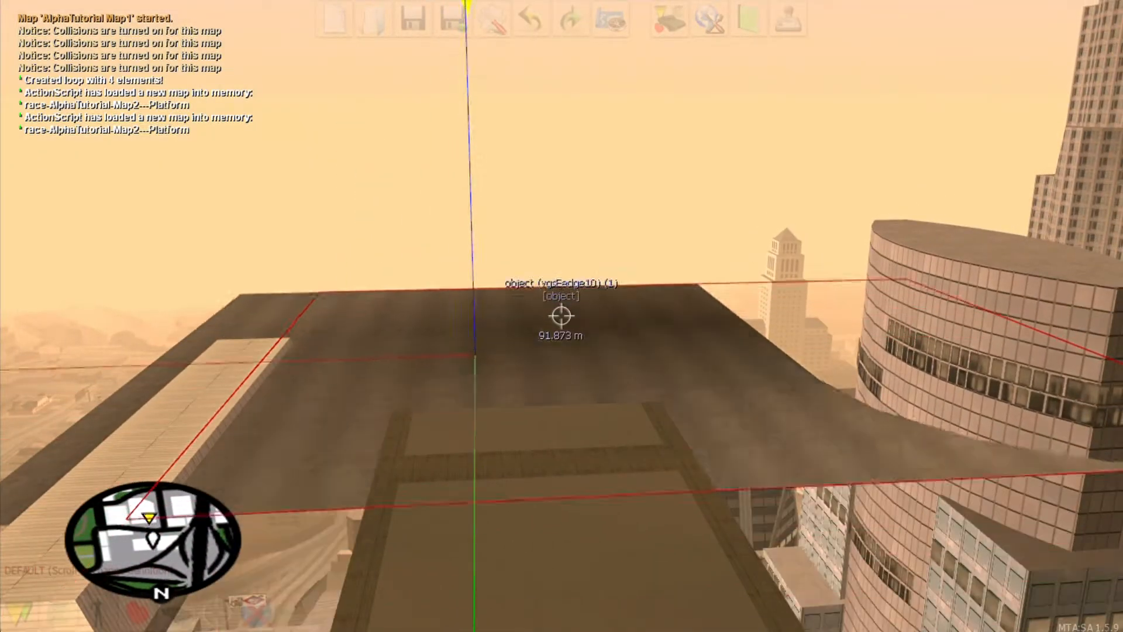
- Slide the vgsEedge10 ground piece away from the tunnel and screens to beside the round tower, then deselect it
{"action": "key", "text": "Right"}
{"action": "key", "text": "a"}
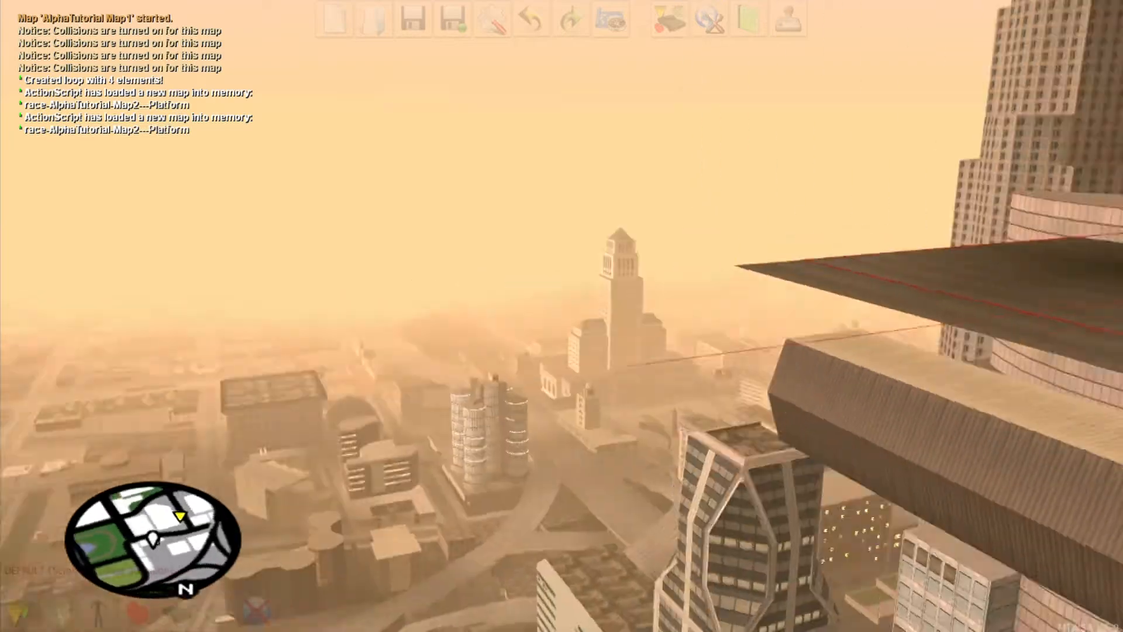
{"action": "key", "text": "a"}
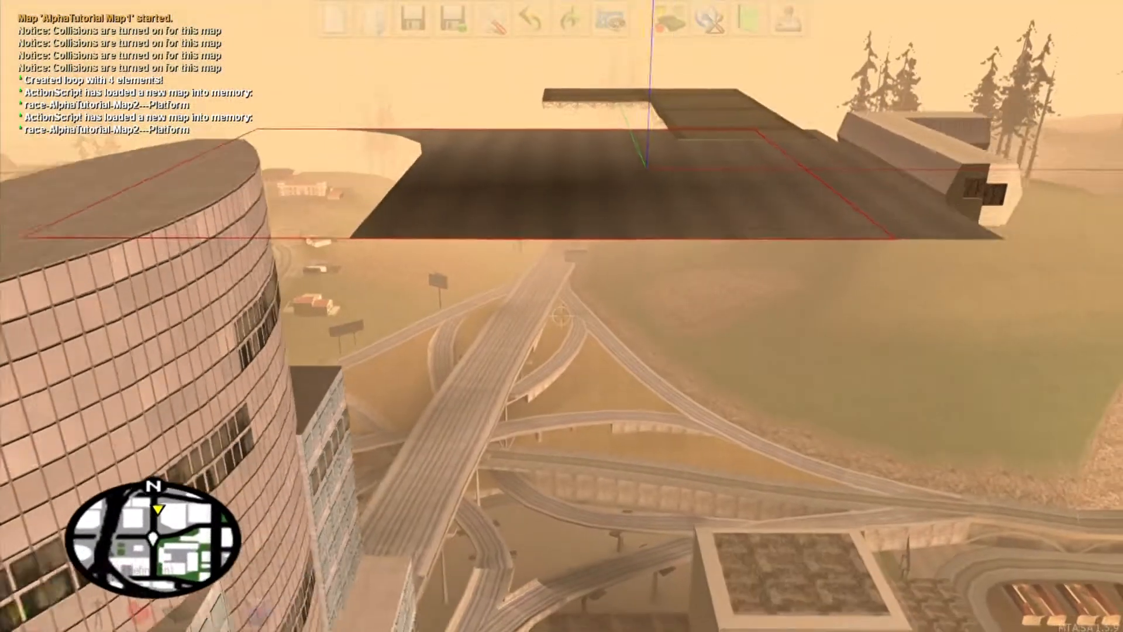
{"action": "key", "text": "Left"}
{"action": "key", "text": "Down"}
{"action": "key", "text": "Down"}
{"action": "key", "text": "Right"}
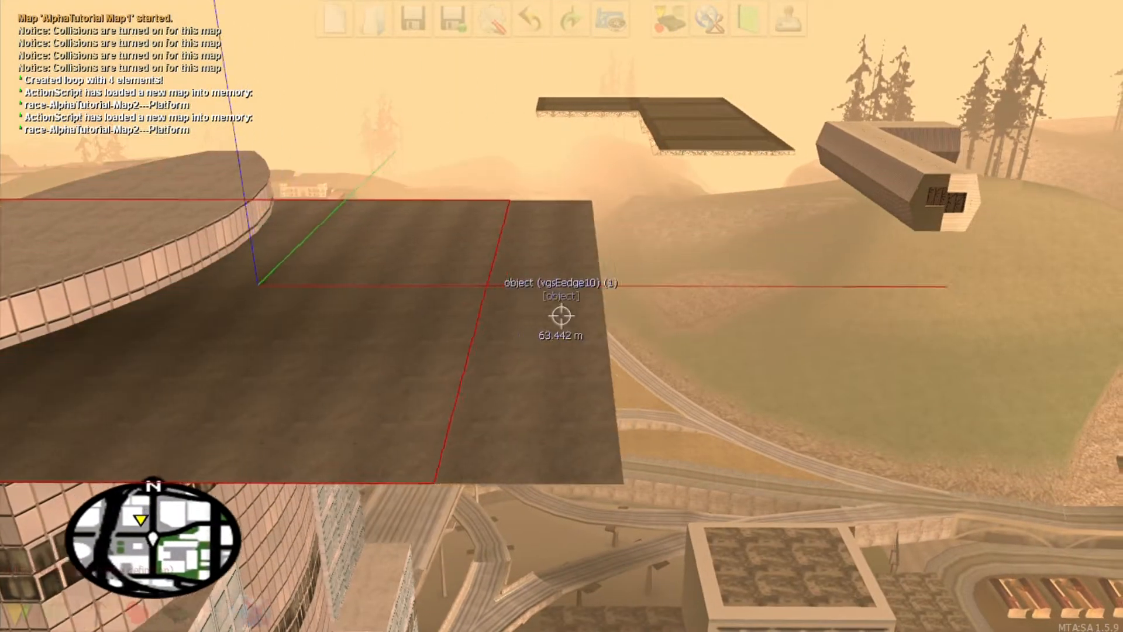
{"action": "left_click", "coordinate": [562, 316]}
- Choose a51_jetdoor from the favourite objects and place it beside the drive-in screens
{"action": "key", "text": "s"}
{"action": "key", "text": "a"}
{"action": "key", "text": "d"}
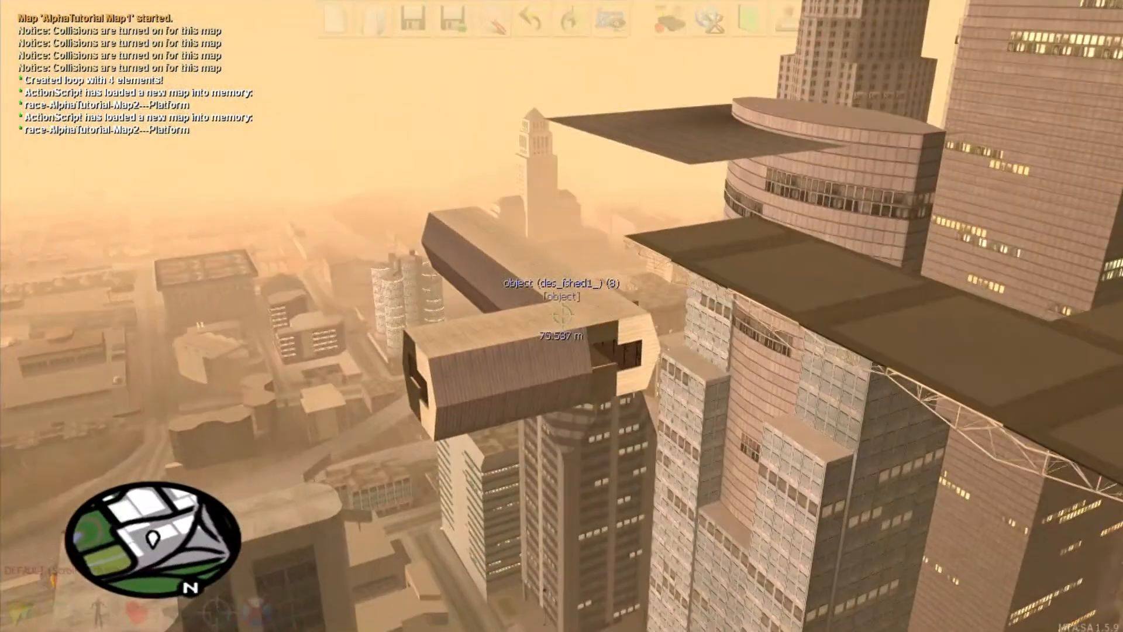
{"action": "key", "text": "f"}
{"action": "left_click", "coordinate": [51, 624]}
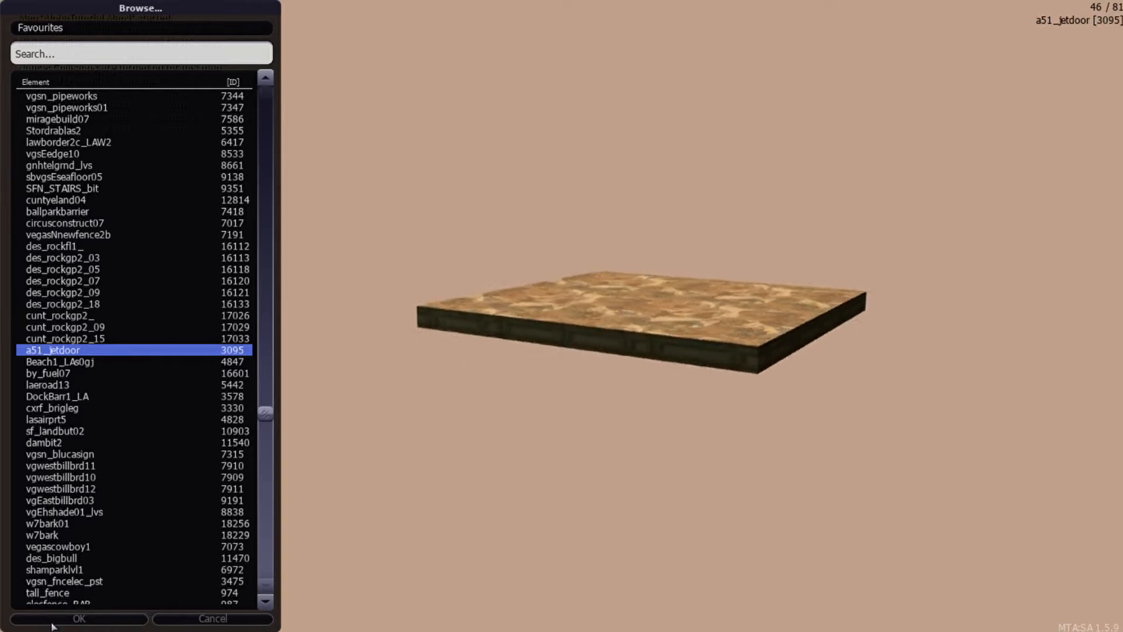
{"action": "left_click", "coordinate": [53, 622]}
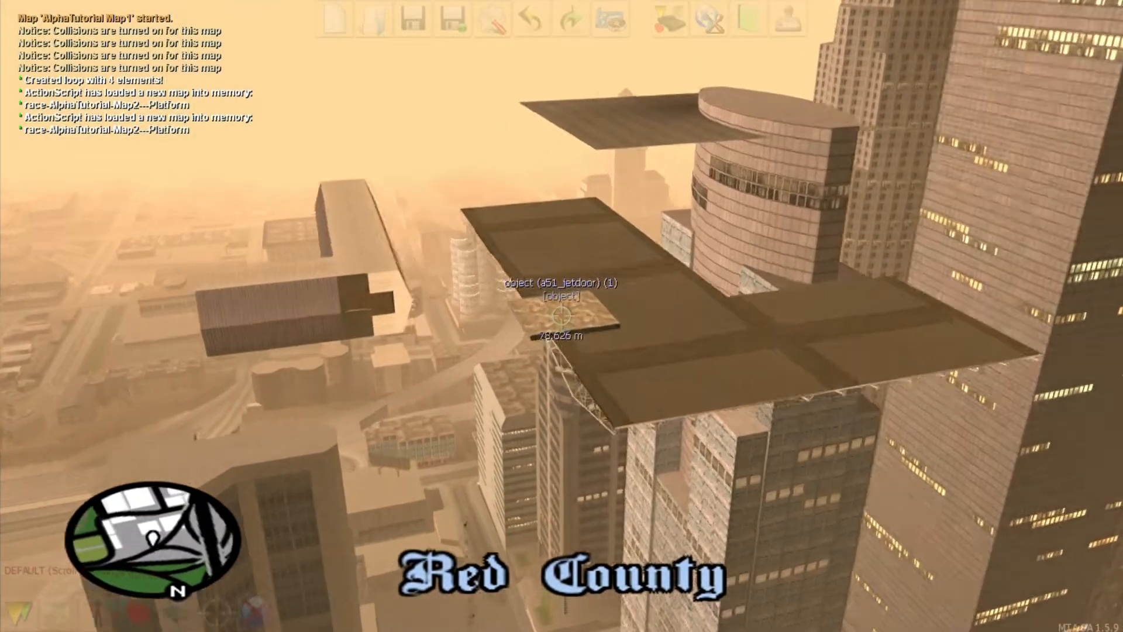
{"action": "key", "text": "w"}
{"action": "key", "text": "s"}
{"action": "right_click", "coordinate": [562, 316]}
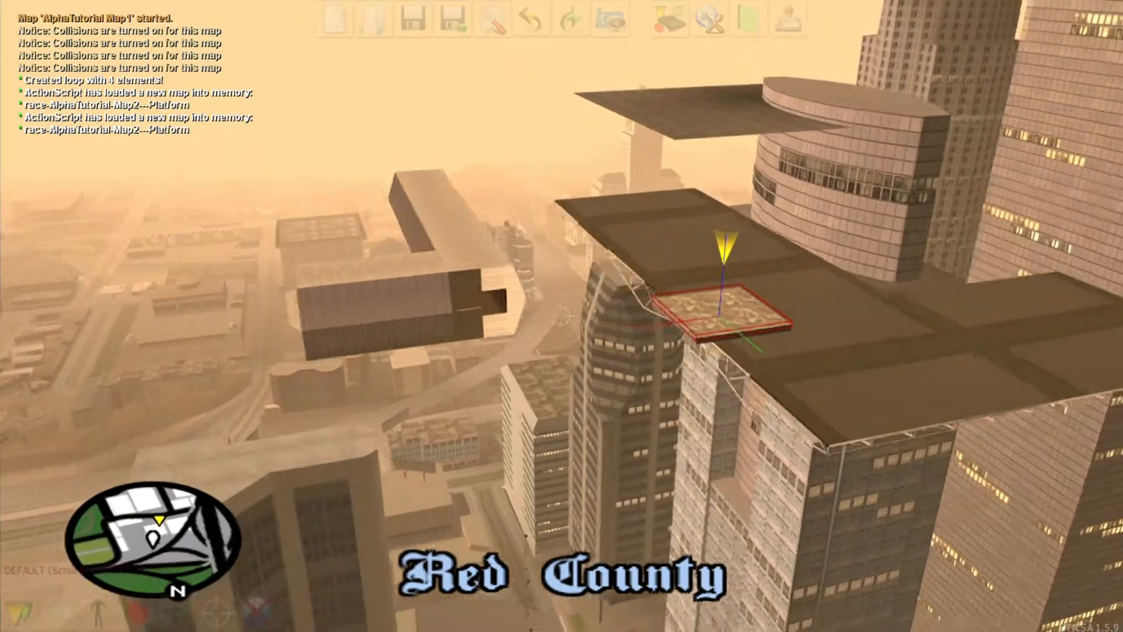
- Move the a51_jetdoor plate out in front of and below the shed tunnel's open end
{"action": "key", "text": "Left"}
{"action": "key", "text": "a"}
{"action": "key", "text": "w"}
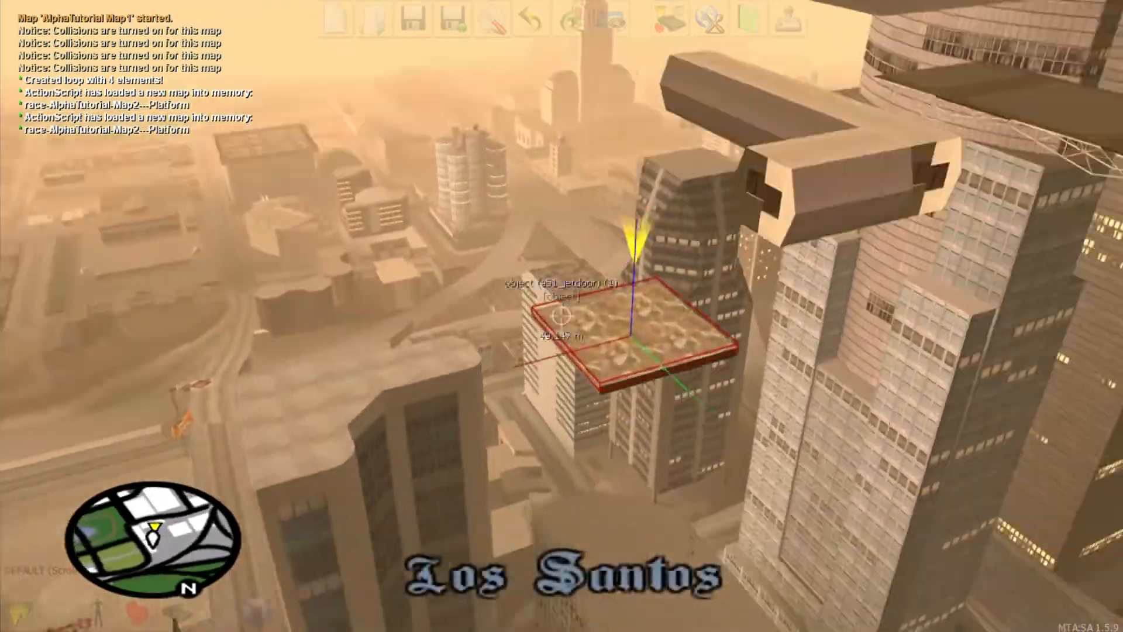
{"action": "key", "text": "d"}
{"action": "key", "text": "s"}
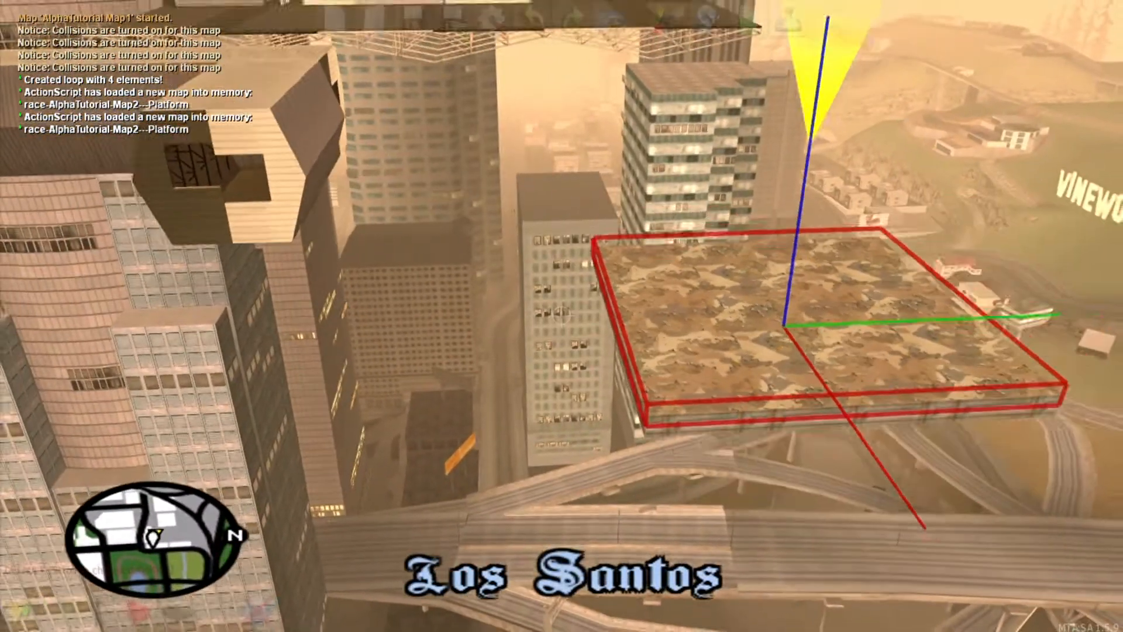
{"action": "key", "text": "w"}
{"action": "key", "text": "d"}
{"action": "key", "text": "d"}
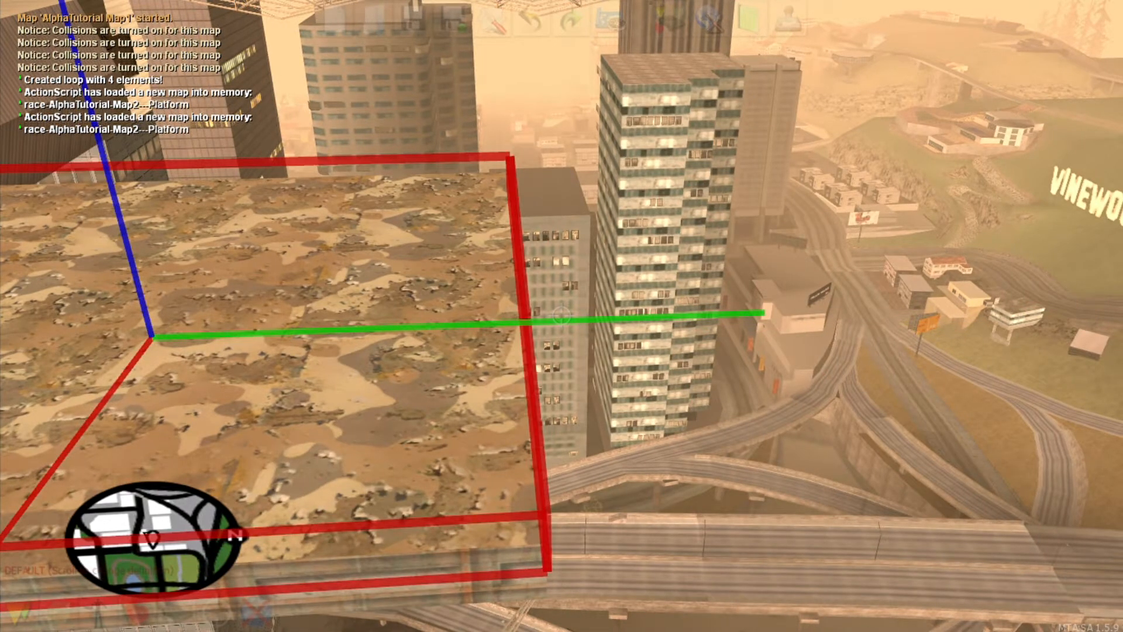
- Clone the a51_jetdoor plate and slide the copy along its green axis until it sits edge to edge with the original
{"action": "key", "text": "c"}
{"action": "key", "text": "Right"}
{"action": "key", "text": "Right"}
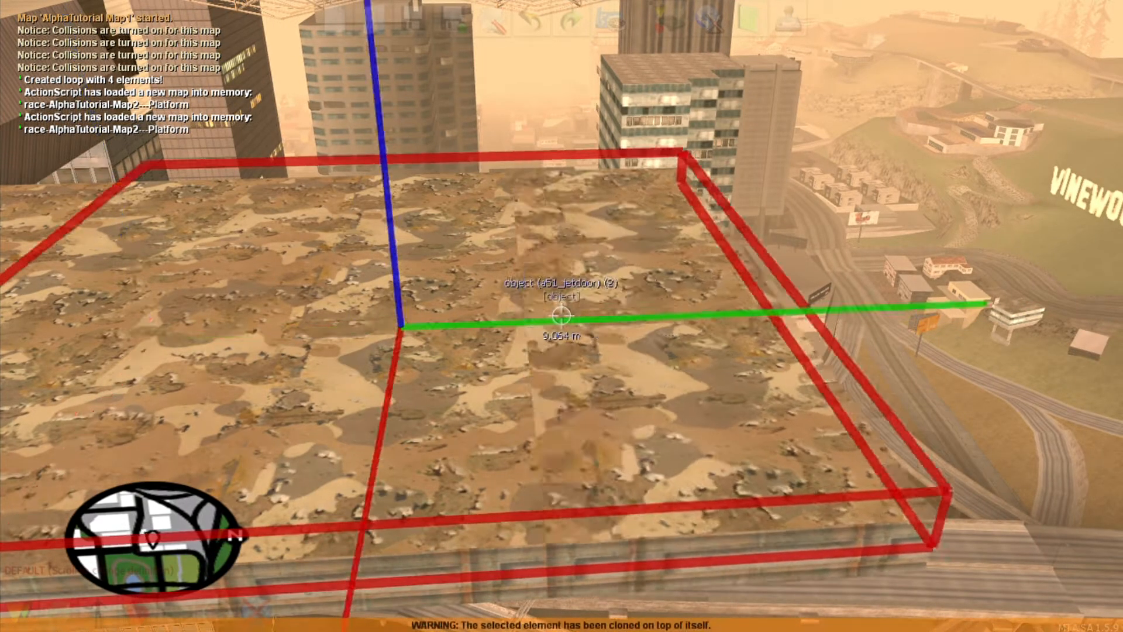
{"action": "key", "text": "Left"}
{"action": "key", "text": "s"}
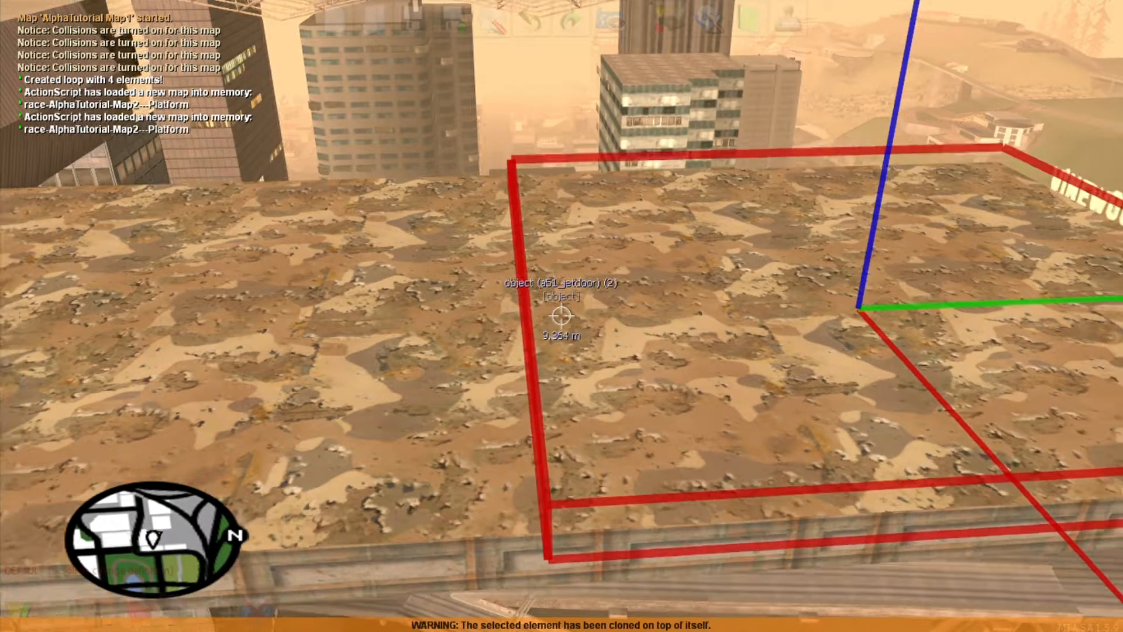
- Duplicate the plates into a row of 10 copies using a51_jetdoor (1) and a51_jetdoor (2) as the reference pair
{"action": "key", "text": "f"}
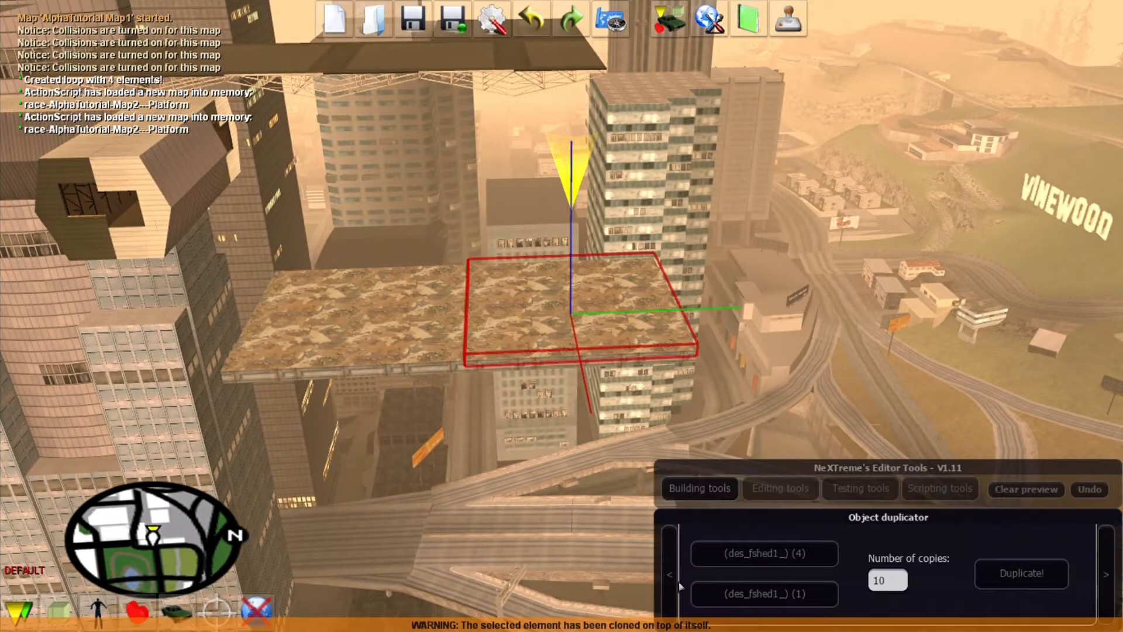
{"action": "left_click", "coordinate": [723, 553]}
{"action": "left_click", "coordinate": [369, 347]}
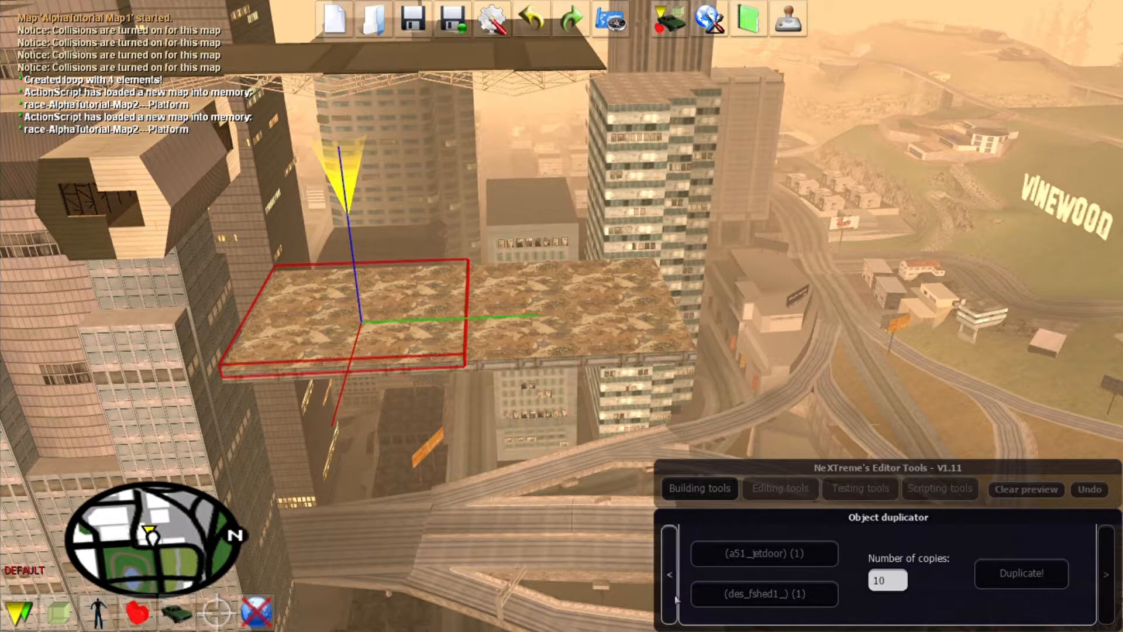
{"action": "key", "text": "s"}
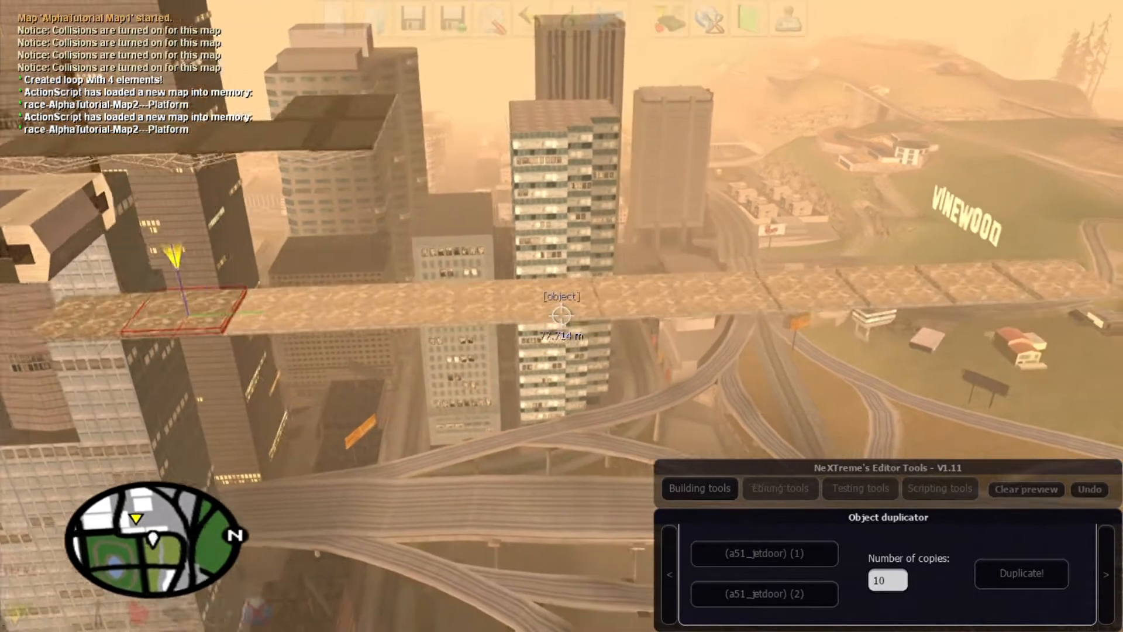
{"action": "left_click", "coordinate": [1030, 574]}
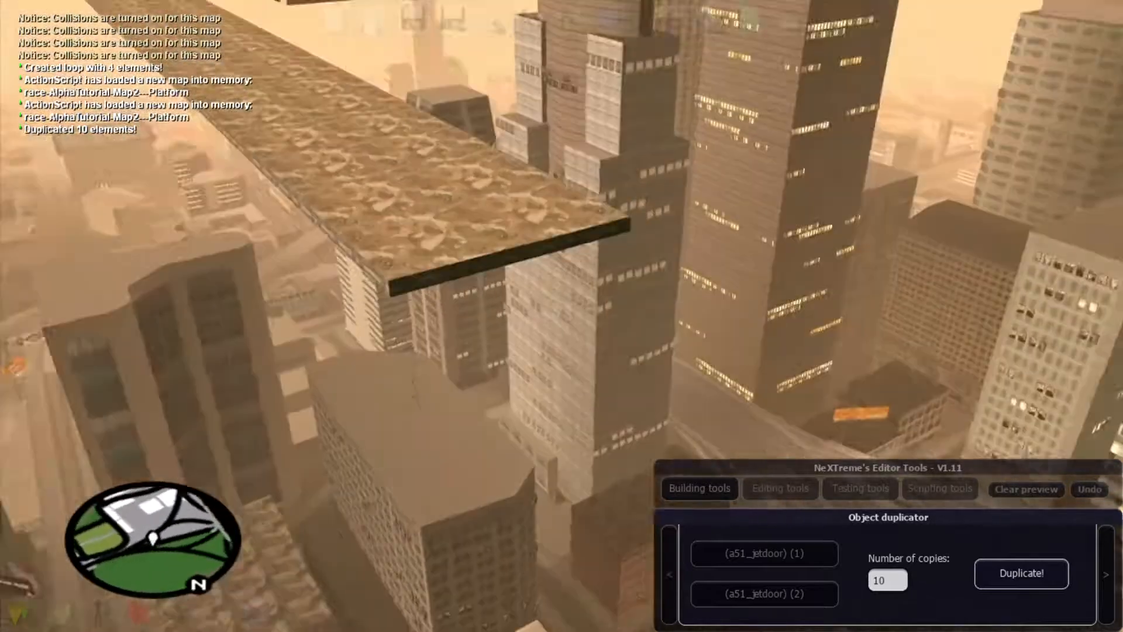
- Clone the plate at the row's end, slide the copy sideways flush against it and deselect it
{"action": "key", "text": "w"}
{"action": "left_click", "coordinate": [561, 316]}
{"action": "key", "text": "c"}
{"action": "key", "text": "Left"}
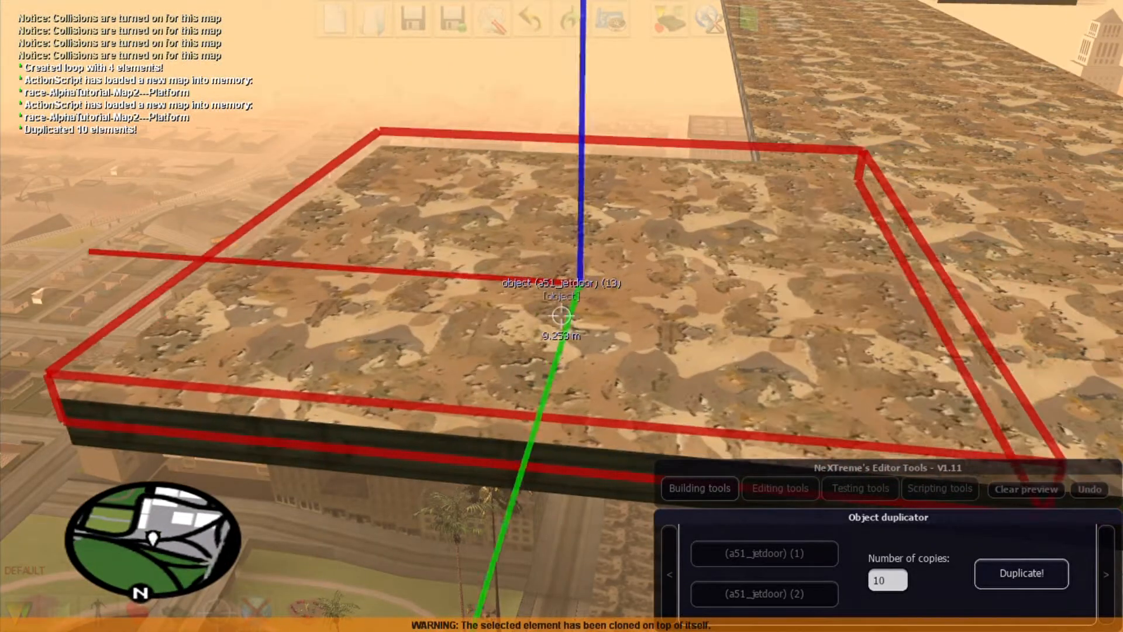
{"action": "key", "text": "Left"}
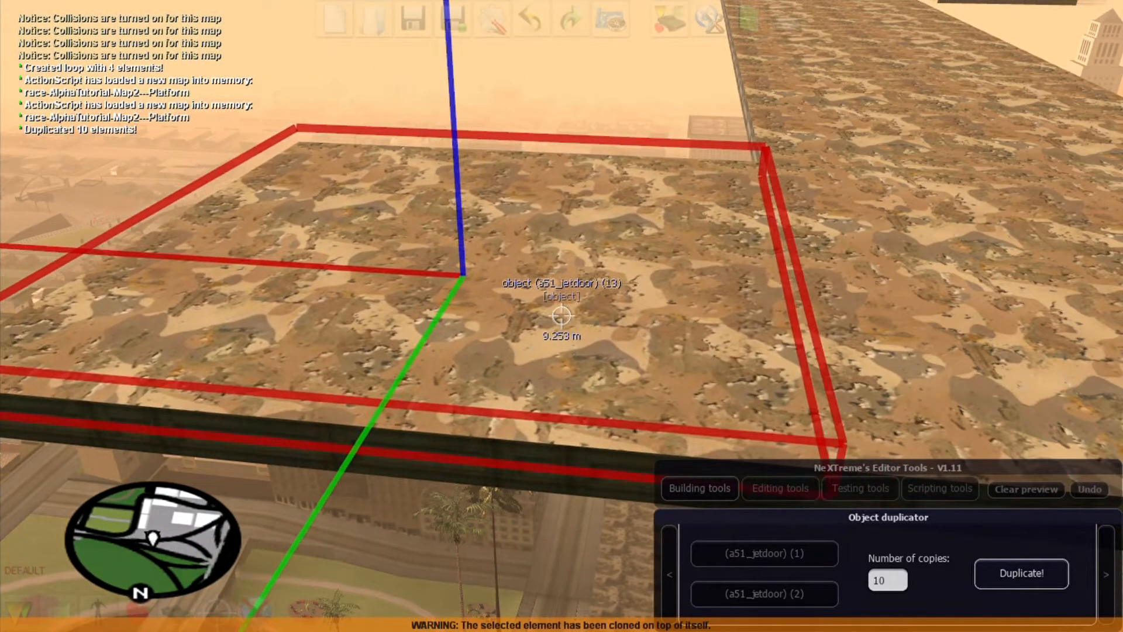
{"action": "key", "text": "s"}
{"action": "left_click", "coordinate": [562, 316]}
- Clone the side plate, move the copy out past its far edge to extend the turn and deselect it
{"action": "key", "text": "w"}
{"action": "key", "text": "s"}
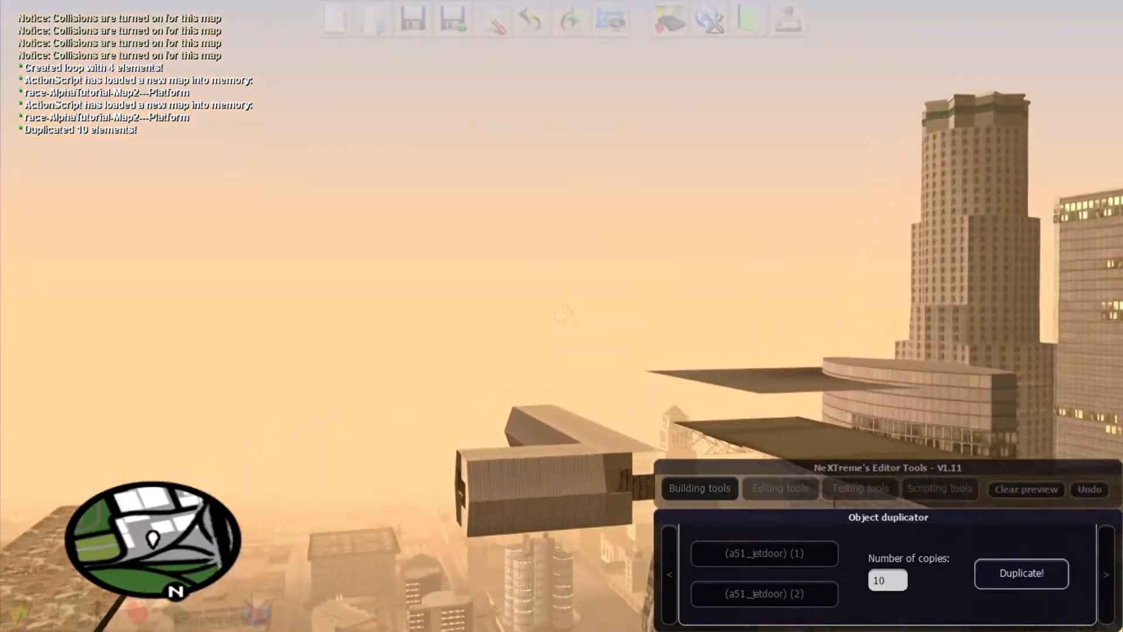
{"action": "key", "text": "s"}
{"action": "key", "text": "w"}
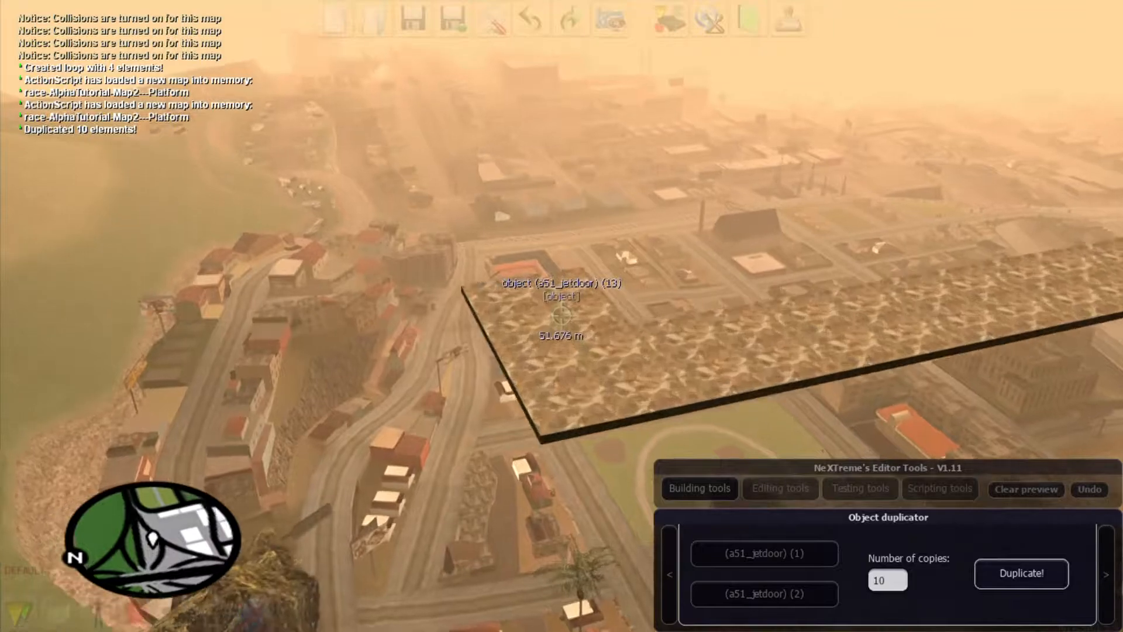
{"action": "key", "text": "w"}
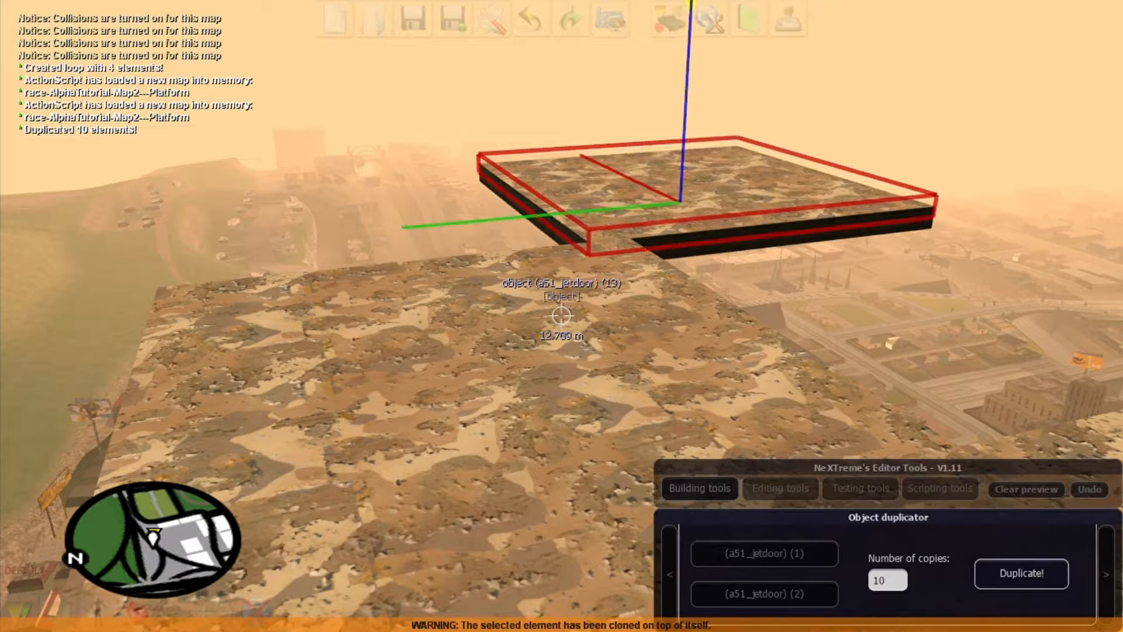
{"action": "key", "text": "s"}
{"action": "key", "text": "w"}
{"action": "left_click", "coordinate": [561, 316]}
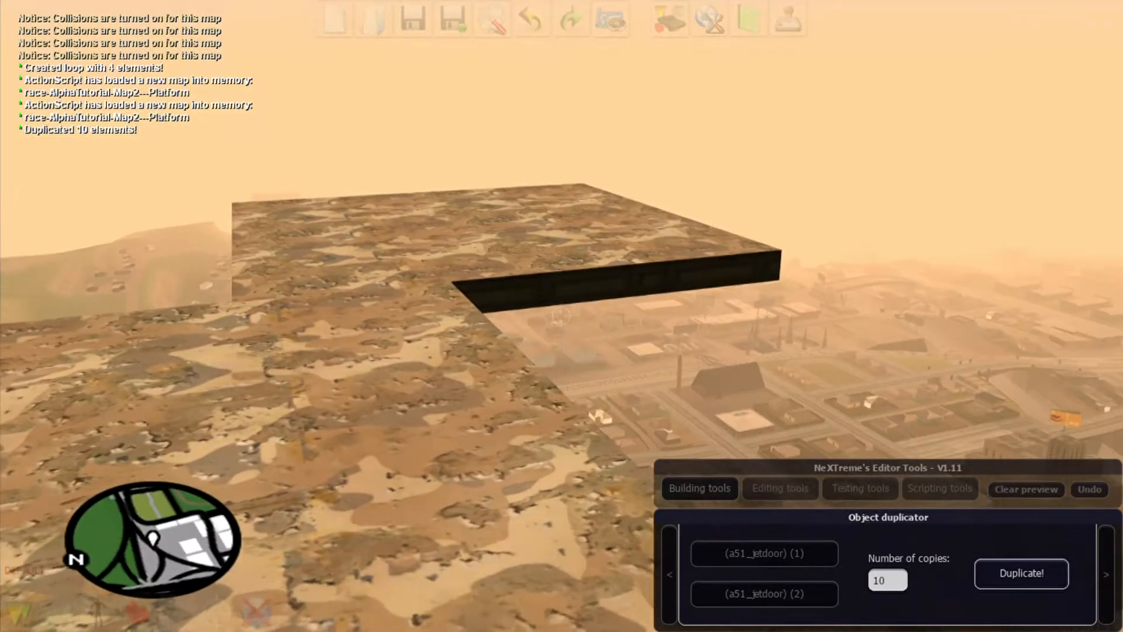
- Delete the outermost cloned plate, a51_jetdoor (14)
{"action": "key", "text": "a"}
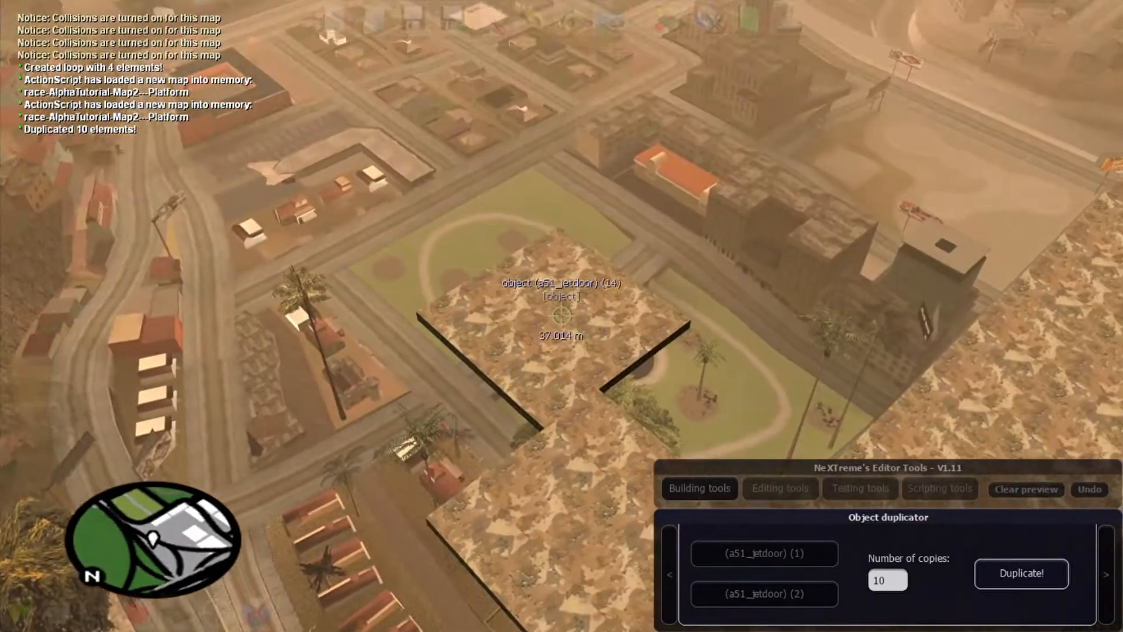
{"action": "left_click", "coordinate": [562, 316]}
{"action": "key", "text": "Delete"}
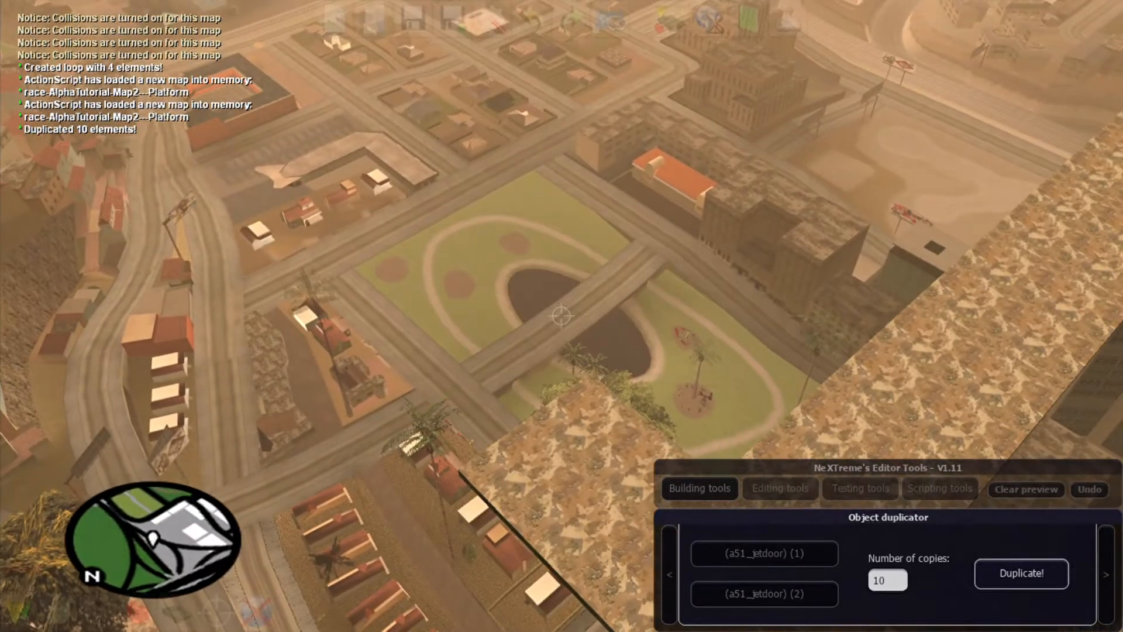
- Choose vgEhshade01_lvs from the favourite objects and bring it in over the camouflage plate row
{"action": "key", "text": "d"}
{"action": "key", "text": "f"}
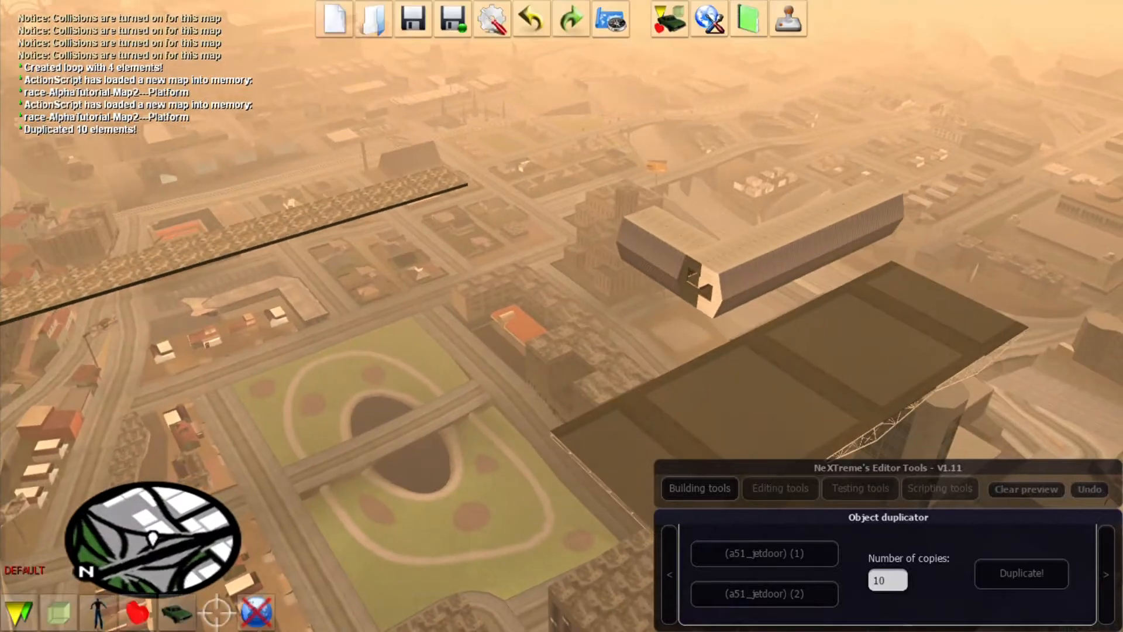
{"action": "left_click", "coordinate": [53, 621]}
{"action": "key", "text": "Down"}
{"action": "key", "text": "Down"}
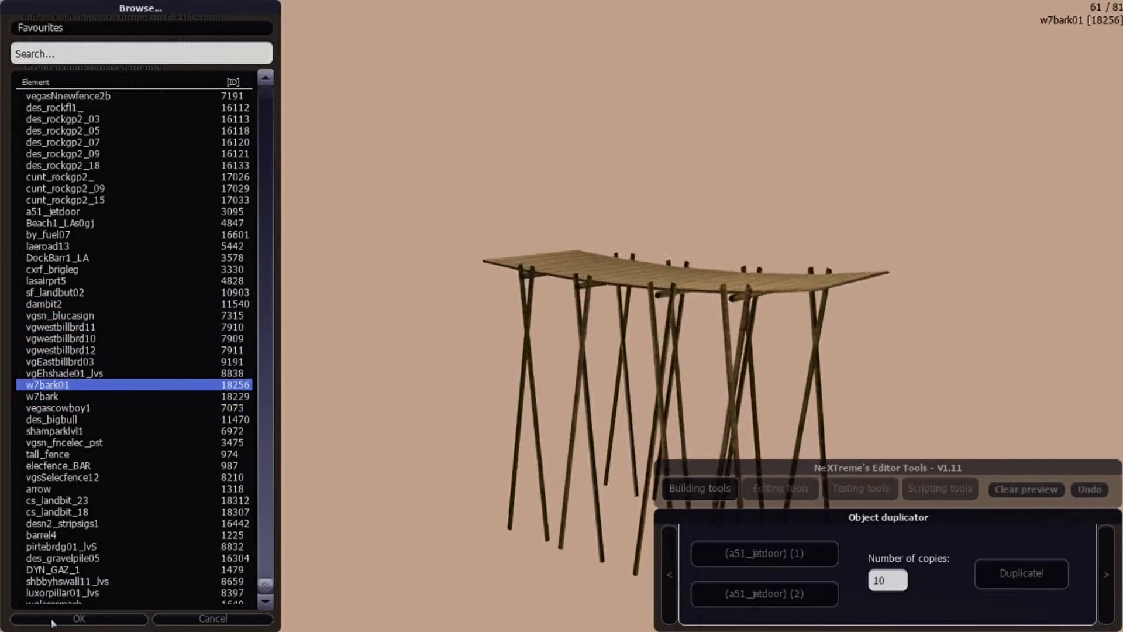
{"action": "left_click", "coordinate": [53, 620]}
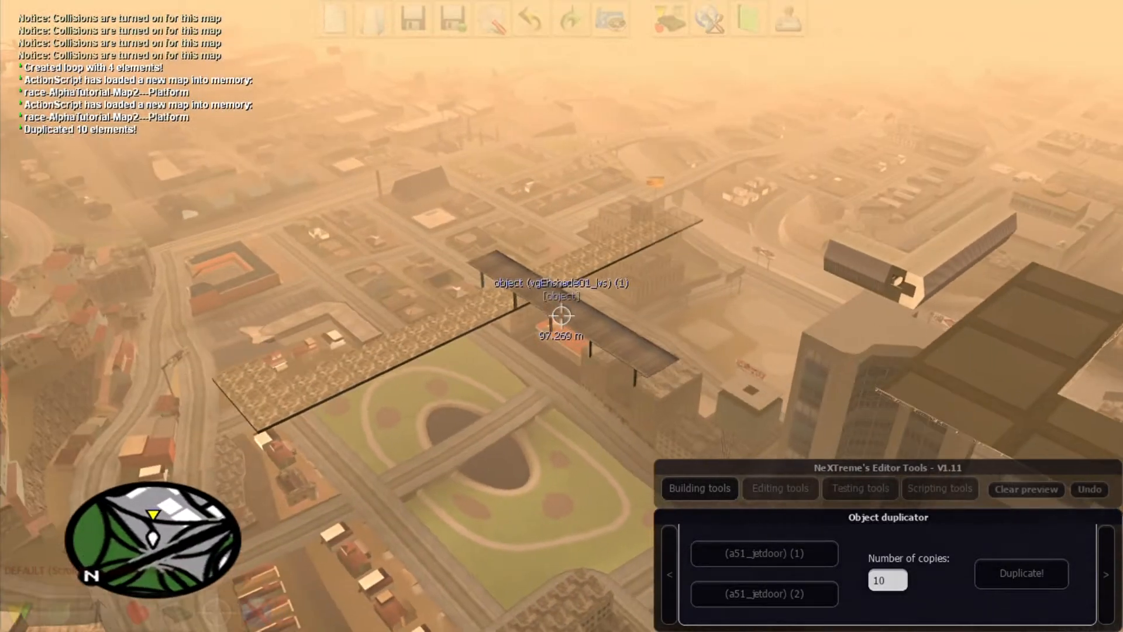
- Pick up vgEhshade01_lvs (1) and slide it sideways until it is clear of the camouflage plate row
{"action": "left_click", "coordinate": [562, 316]}
{"action": "left_click", "coordinate": [562, 316]}
{"action": "key", "text": "w"}
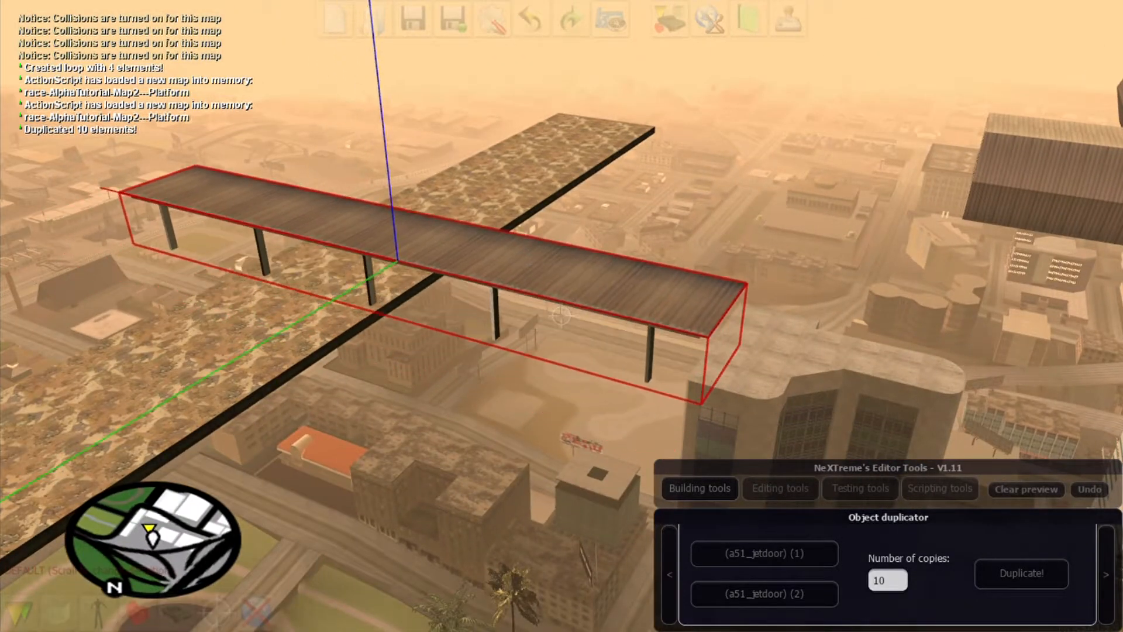
{"action": "key", "text": "Right"}
{"action": "key", "text": "s"}
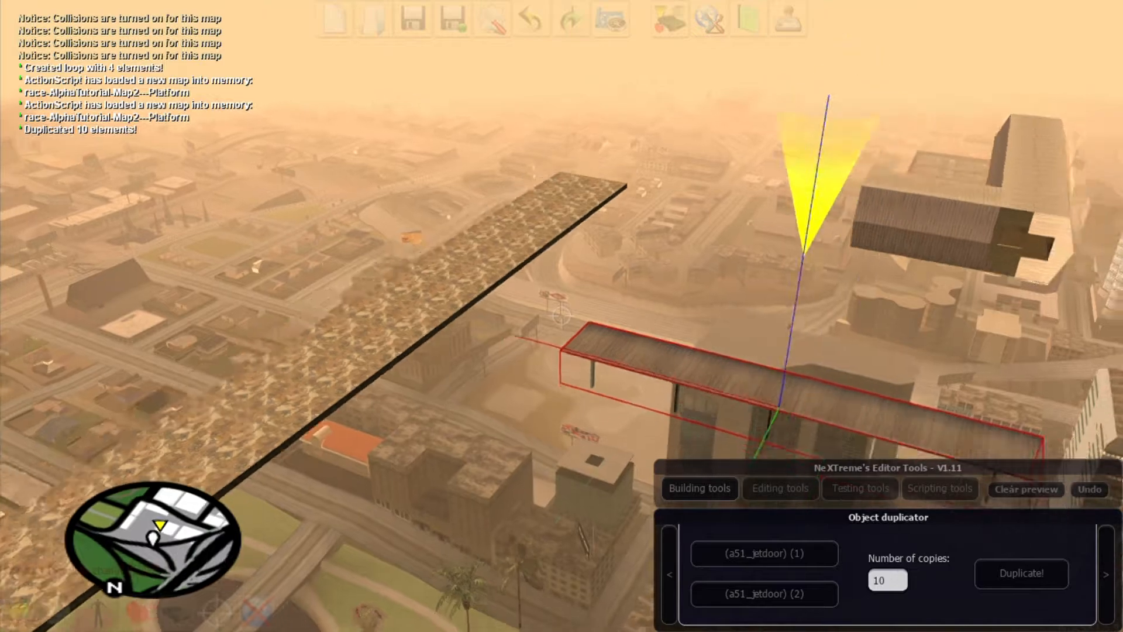
{"action": "key", "text": "d"}
{"action": "key", "text": "w"}
{"action": "key", "text": "Left"}
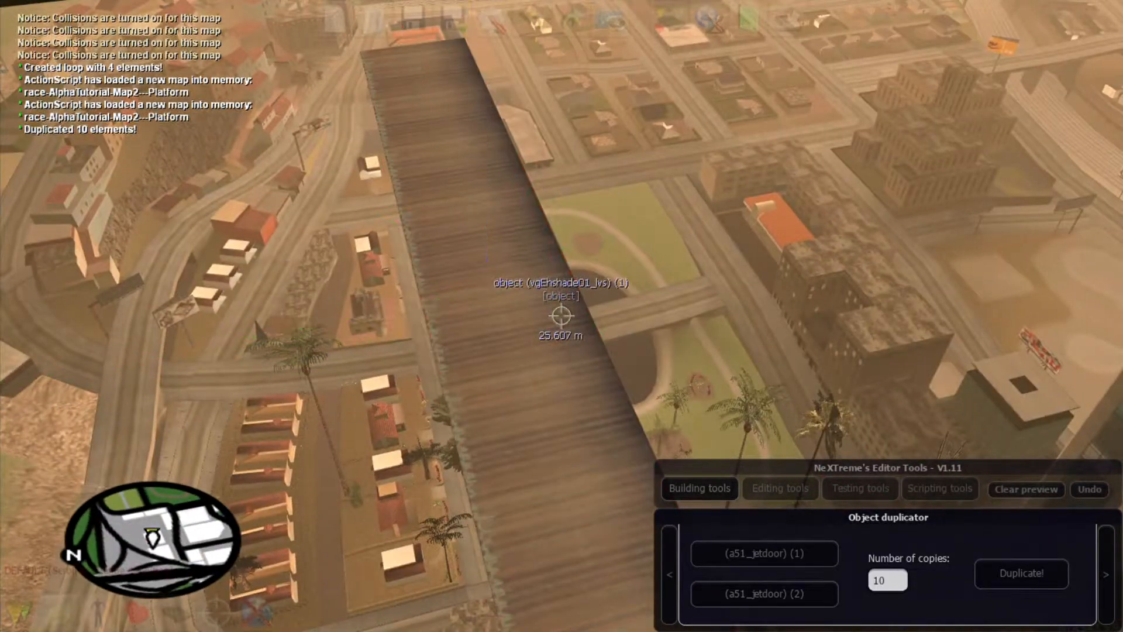
- Clone vgEhshade01_lvs (1) and turn the copy a quarter turn so it runs parallel to the camouflage row
{"action": "key", "text": "c"}
{"action": "key", "text": "ctrl+Right"}
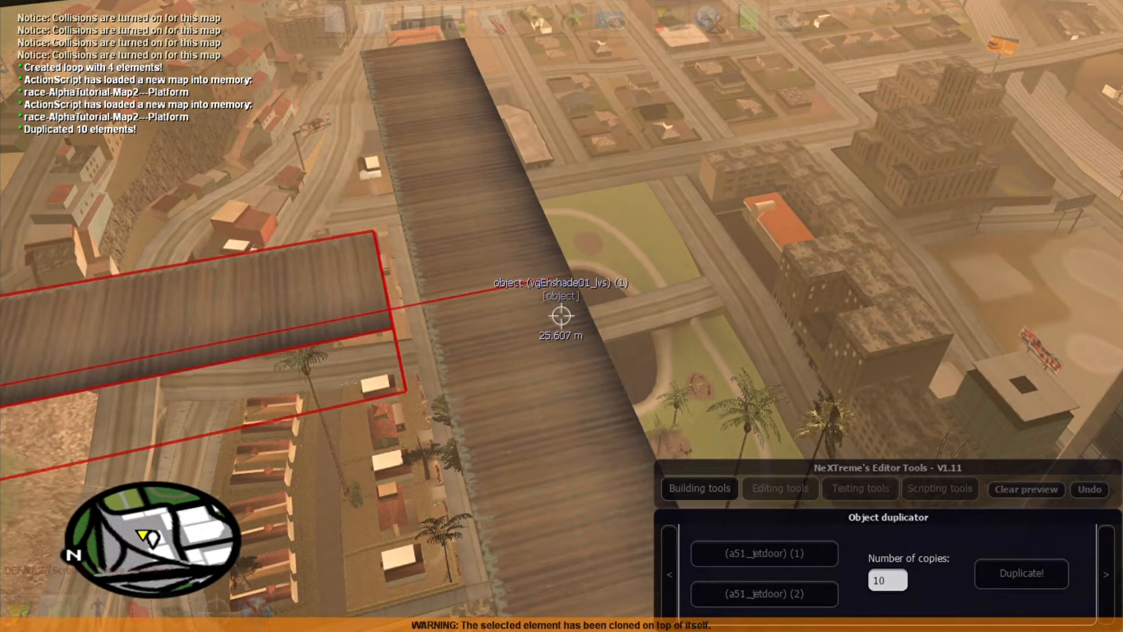
{"action": "key", "text": "s"}
- Move the original vgEhshade01_lvs (1) across to the opposite side of the camouflage row and deselect it
{"action": "key", "text": "a"}
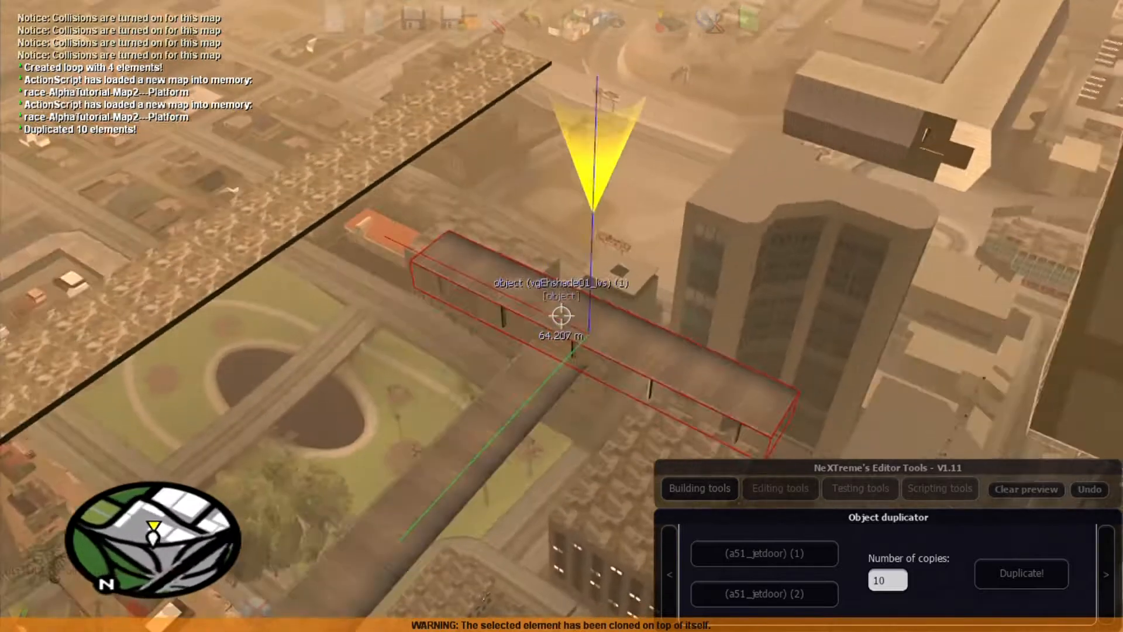
{"action": "key", "text": "Left"}
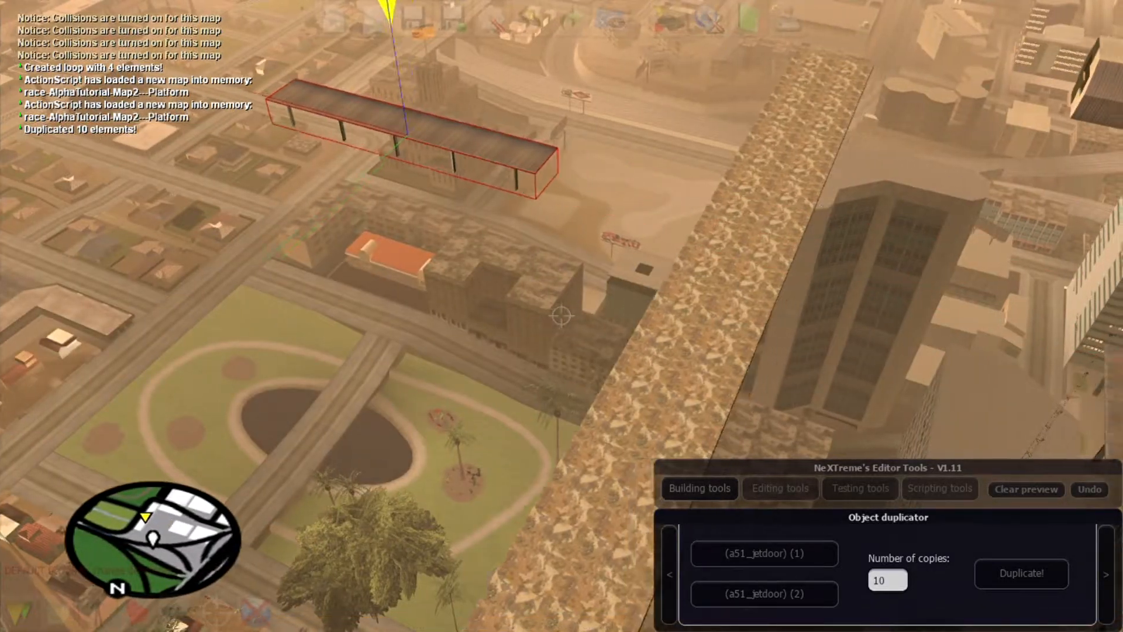
{"action": "key", "text": "w"}
{"action": "left_click", "coordinate": [561, 316]}
- Clone vgEhshade01_lvs (1) and slide the copy sideways until it lies alongside the original's long edge
{"action": "key", "text": "d"}
{"action": "key", "text": "c"}
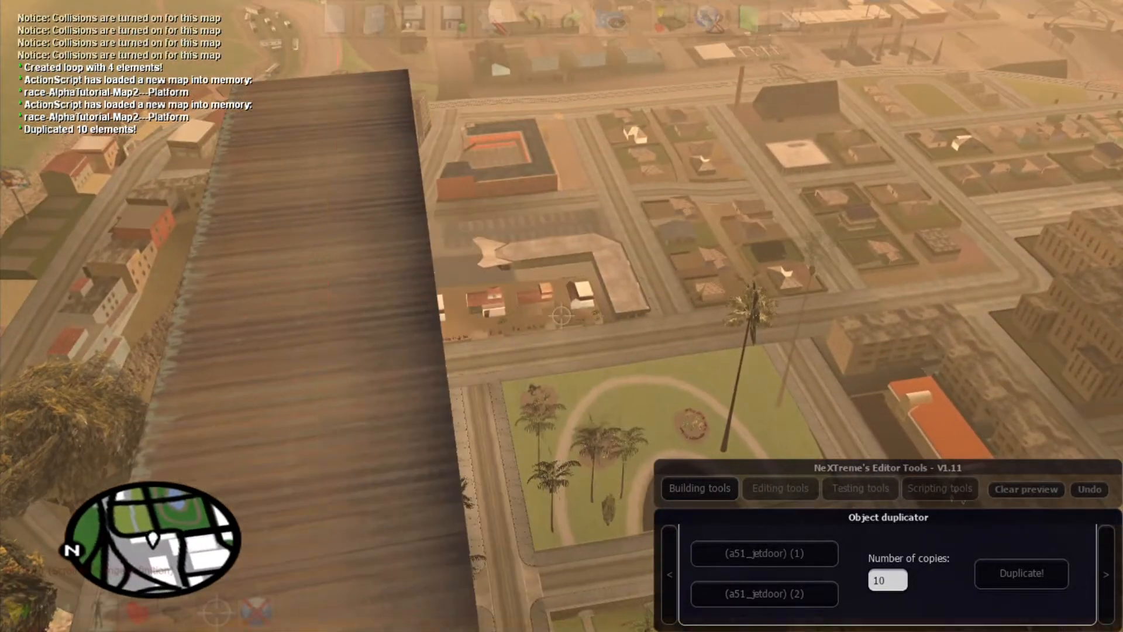
{"action": "key", "text": "Right"}
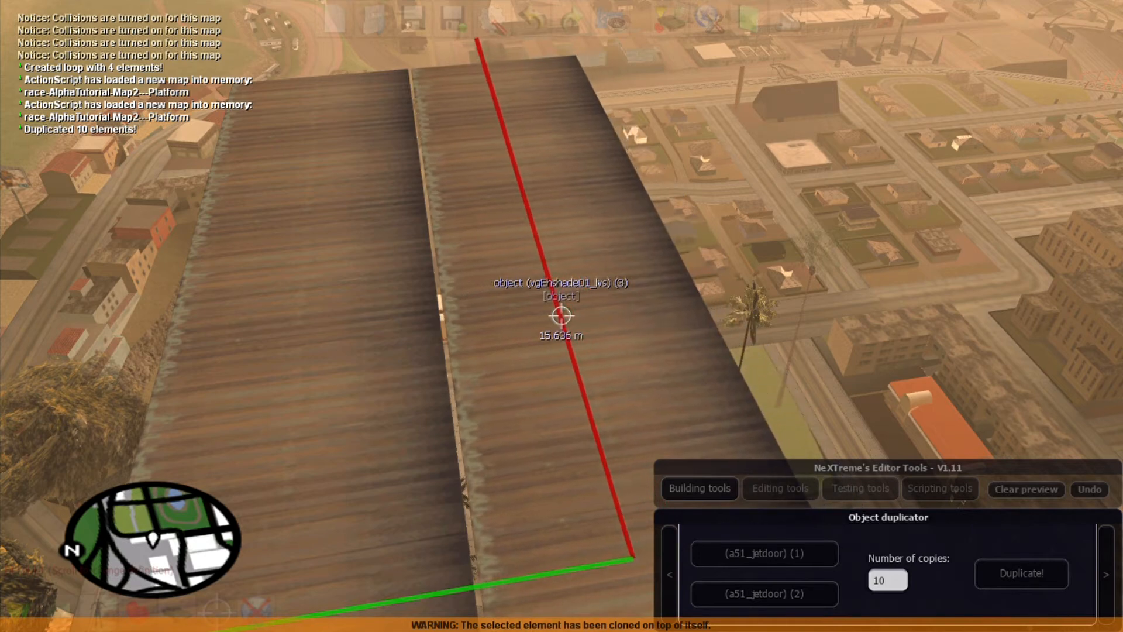
{"action": "key", "text": "s"}
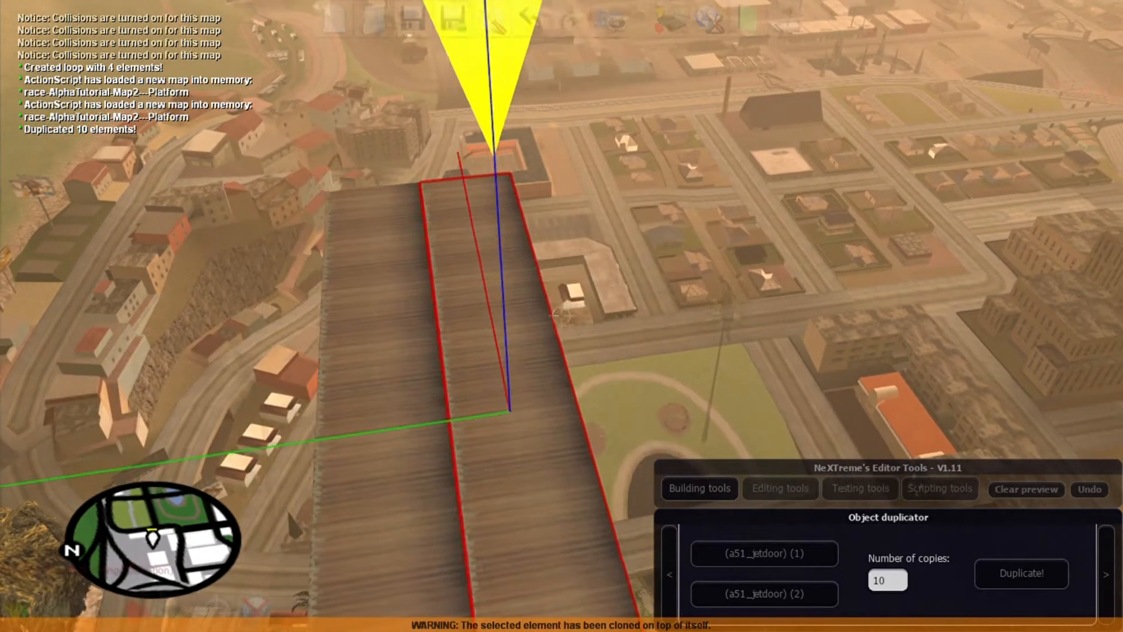
- Duplicate the pair vgEhshade01_lvs (3) and (1) with 10 copies to form a wide platform of shades
{"action": "key", "text": "f"}
{"action": "left_click", "coordinate": [479, 439]}
{"action": "left_click", "coordinate": [739, 604]}
{"action": "left_click", "coordinate": [441, 464]}
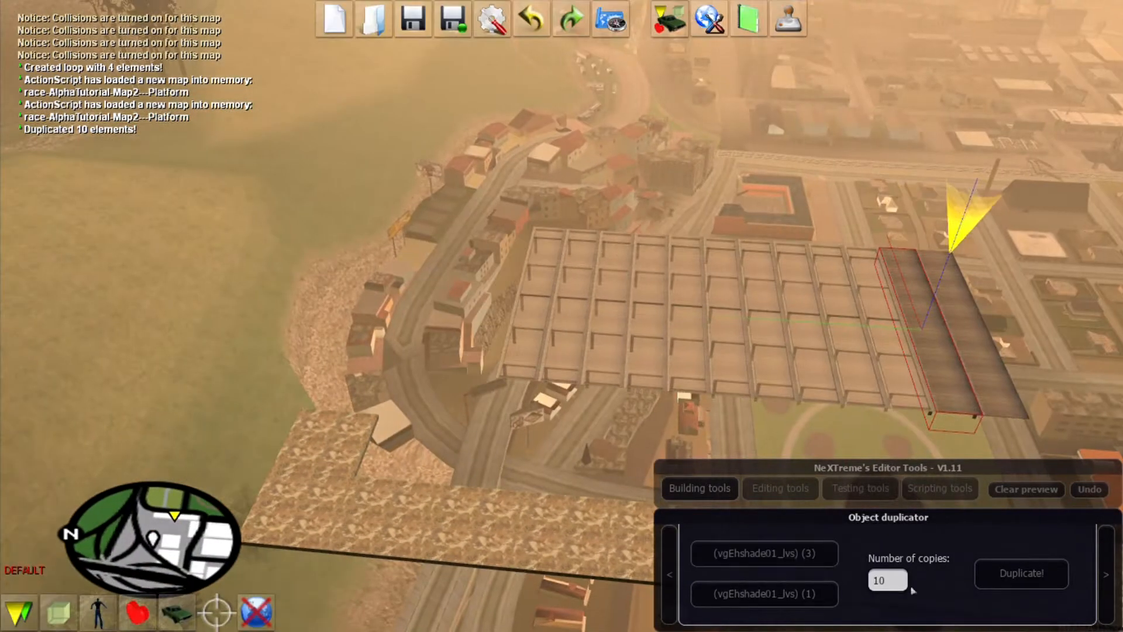
{"action": "left_click", "coordinate": [936, 576]}
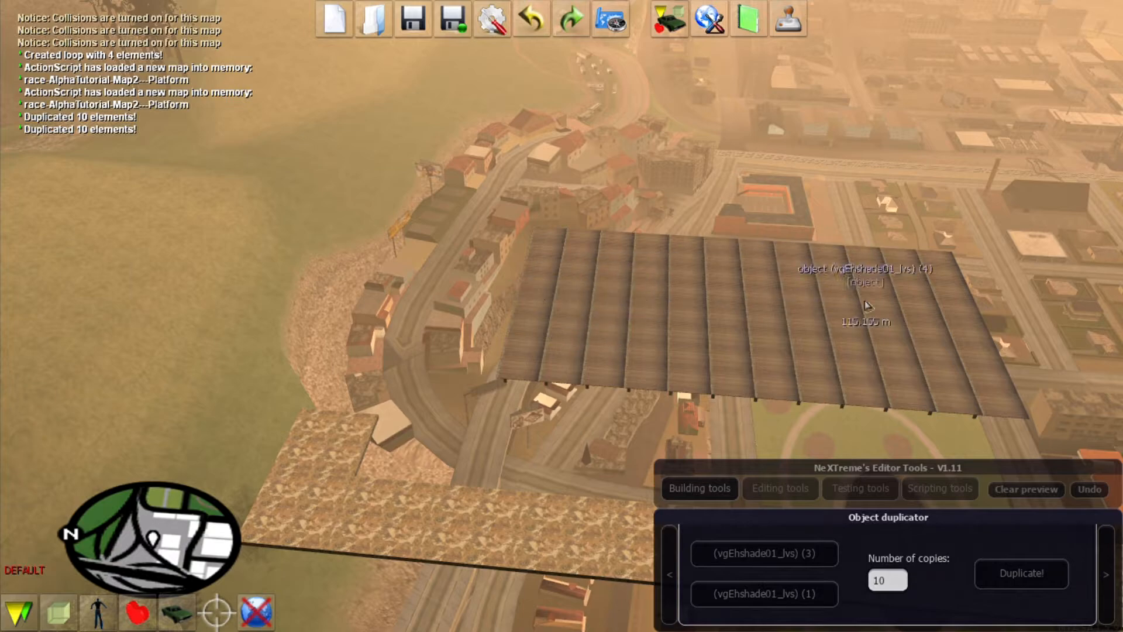
- Clone the single shade vgEhshade01_lvs (2), move the copy end to end with it and deselect it
{"action": "key", "text": "f"}
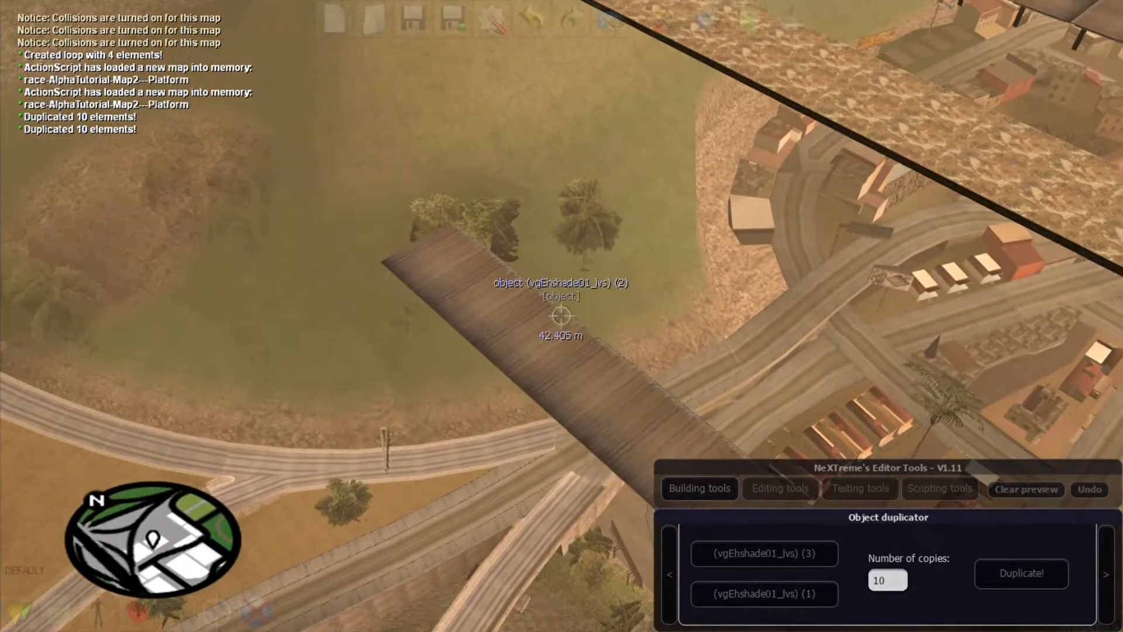
{"action": "left_click", "coordinate": [561, 316]}
{"action": "key", "text": "a"}
{"action": "key", "text": "ctrl+c"}
{"action": "key", "text": "Left"}
{"action": "key", "text": "Right"}
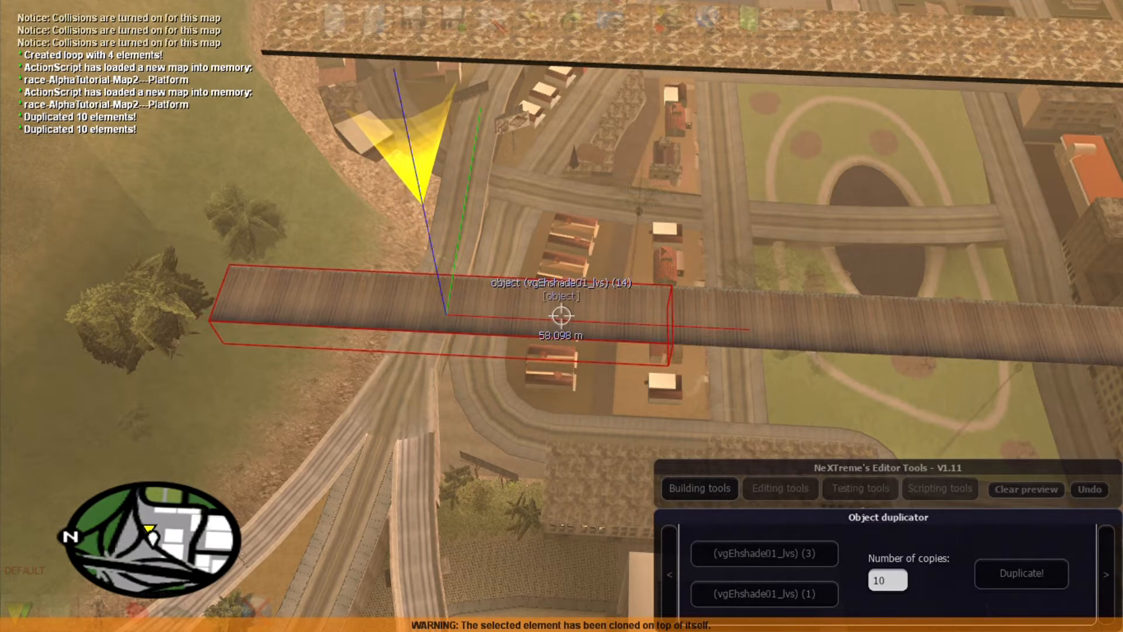
{"action": "key", "text": "f"}
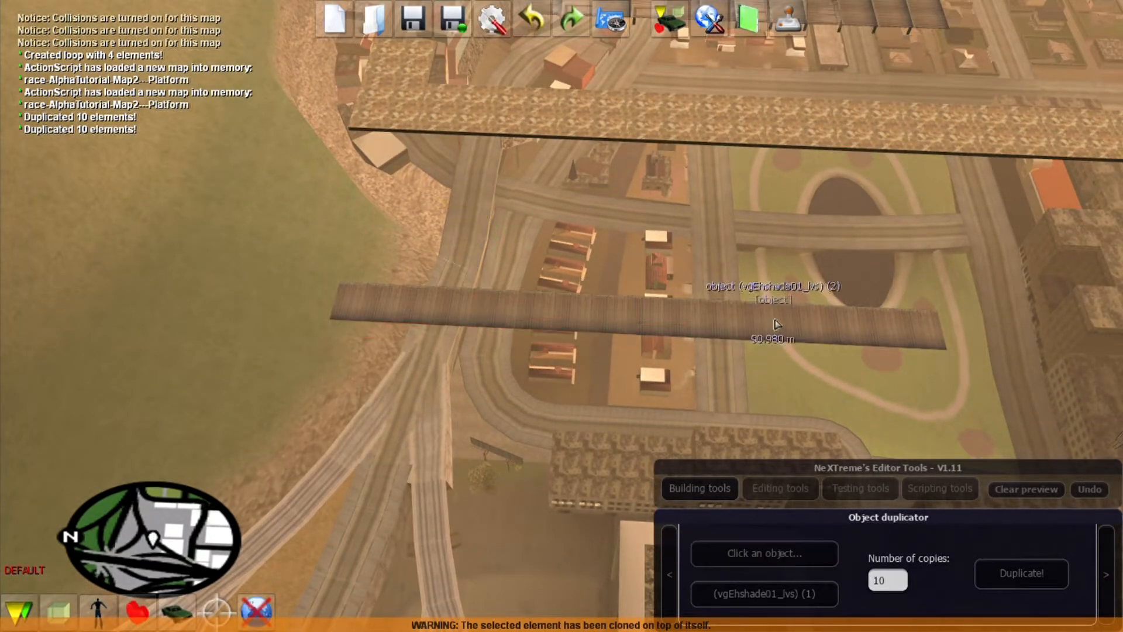
- Duplicate the end-to-end pair vgEhshade01_lvs (2) and (14) with 4 copies to lengthen the narrow walkway
{"action": "left_click", "coordinate": [773, 323]}
{"action": "left_click", "coordinate": [773, 595]}
{"action": "left_click", "coordinate": [550, 316]}
{"action": "key", "text": "f"}
{"action": "key", "text": "f"}
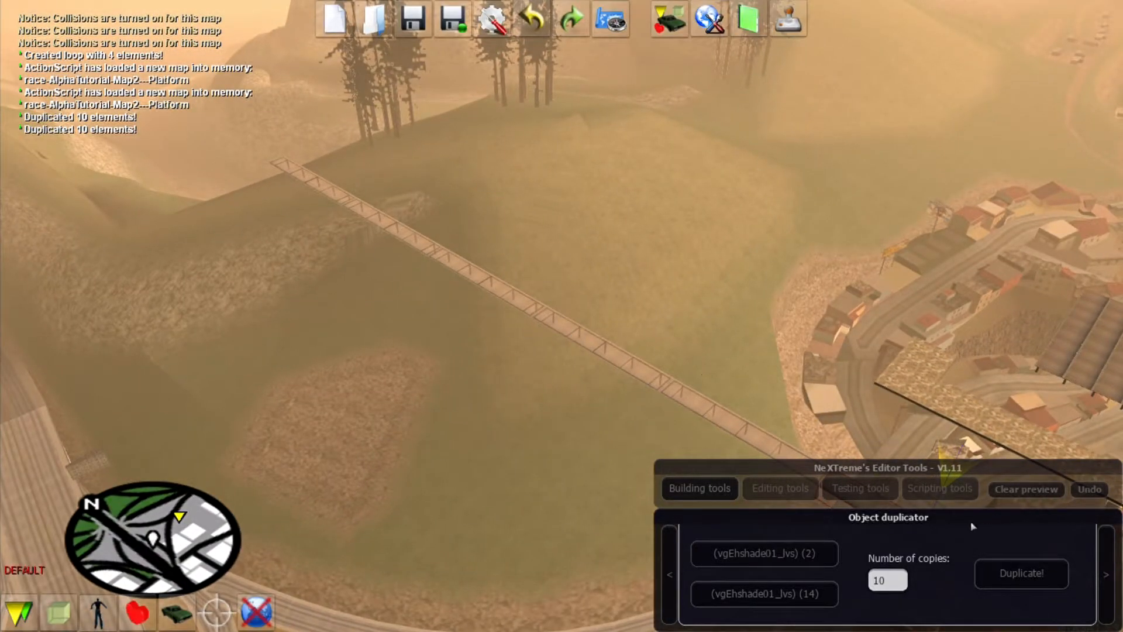
{"action": "left_click", "coordinate": [1000, 574]}
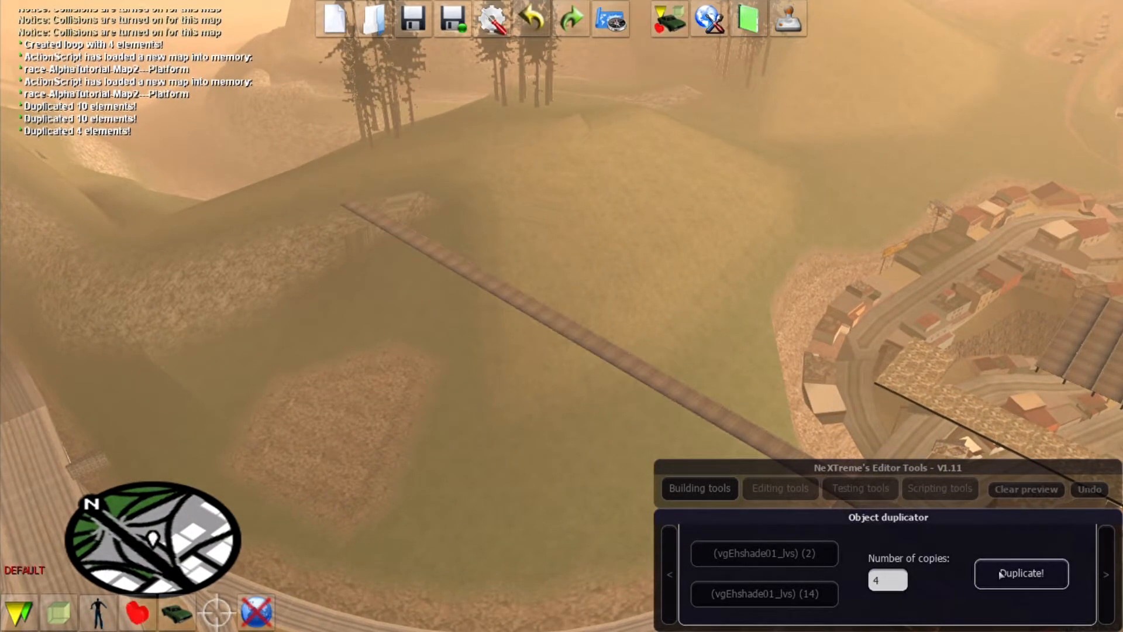
- Clone the walkway's first shade, vgEhshade01_lvs (2), and slide the copy sideways to start a second lane
{"action": "key", "text": "f"}
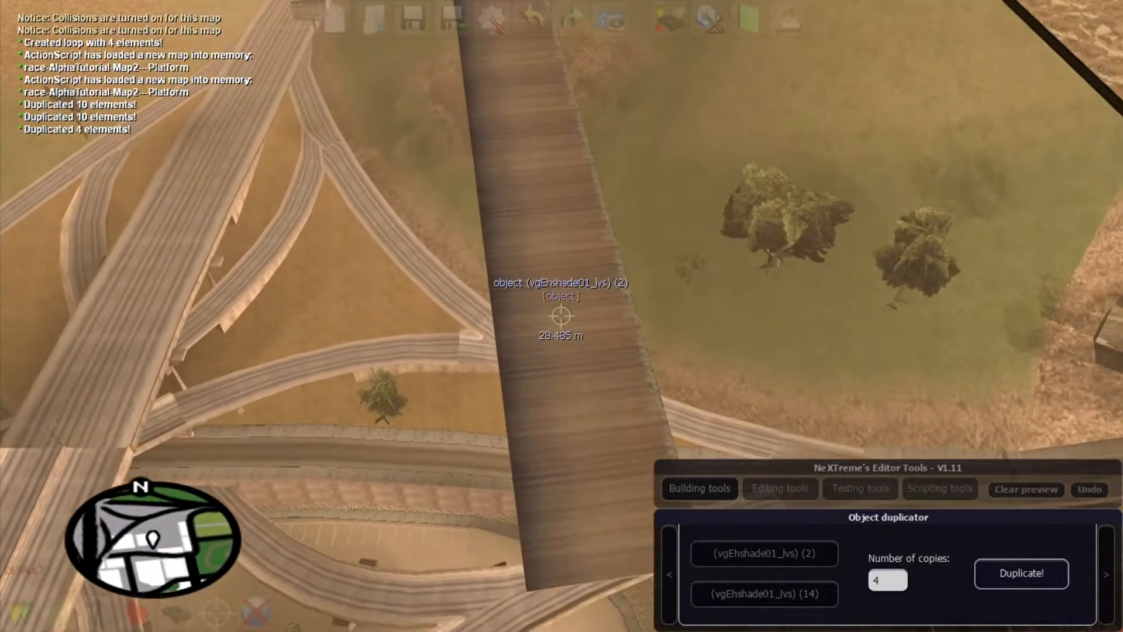
{"action": "left_click", "coordinate": [561, 316]}
{"action": "key", "text": "Right"}
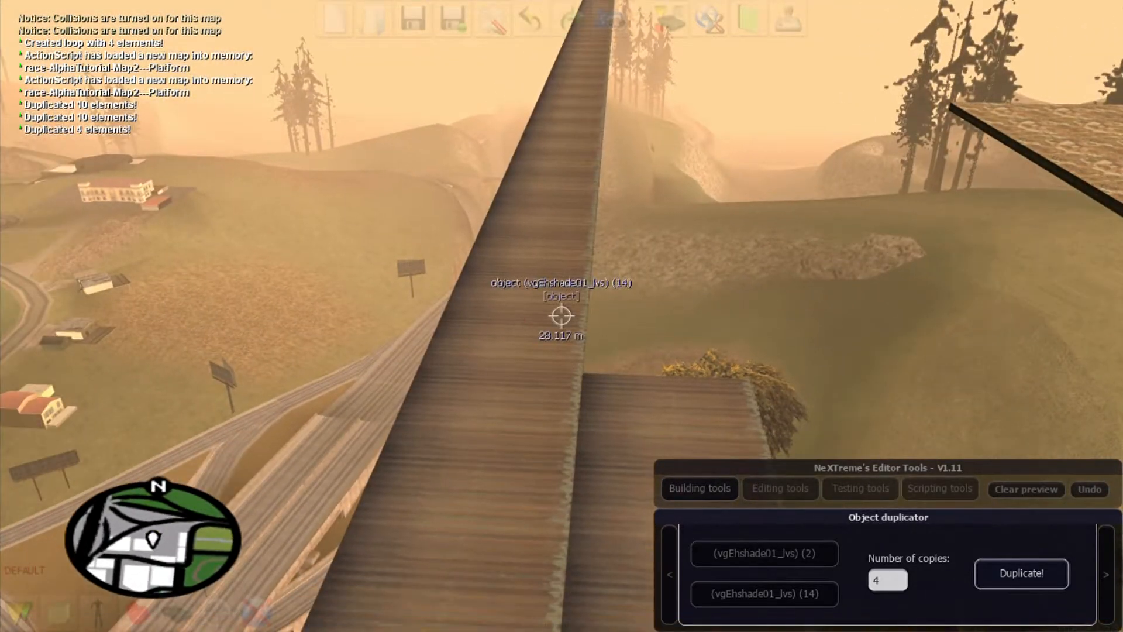
- Clone vgEhshade01_lvs (14), slide the copy sideways to continue the second lane and deselect it
{"action": "left_click", "coordinate": [561, 315]}
{"action": "key", "text": "ctrl+c"}
{"action": "key", "text": "Right"}
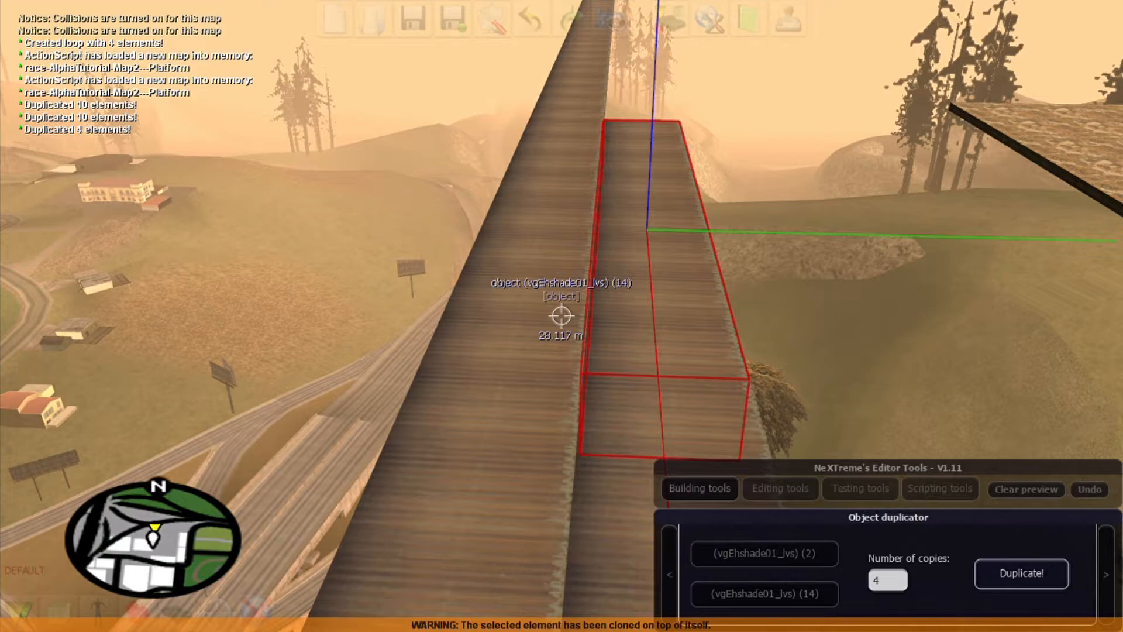
{"action": "key", "text": "d"}
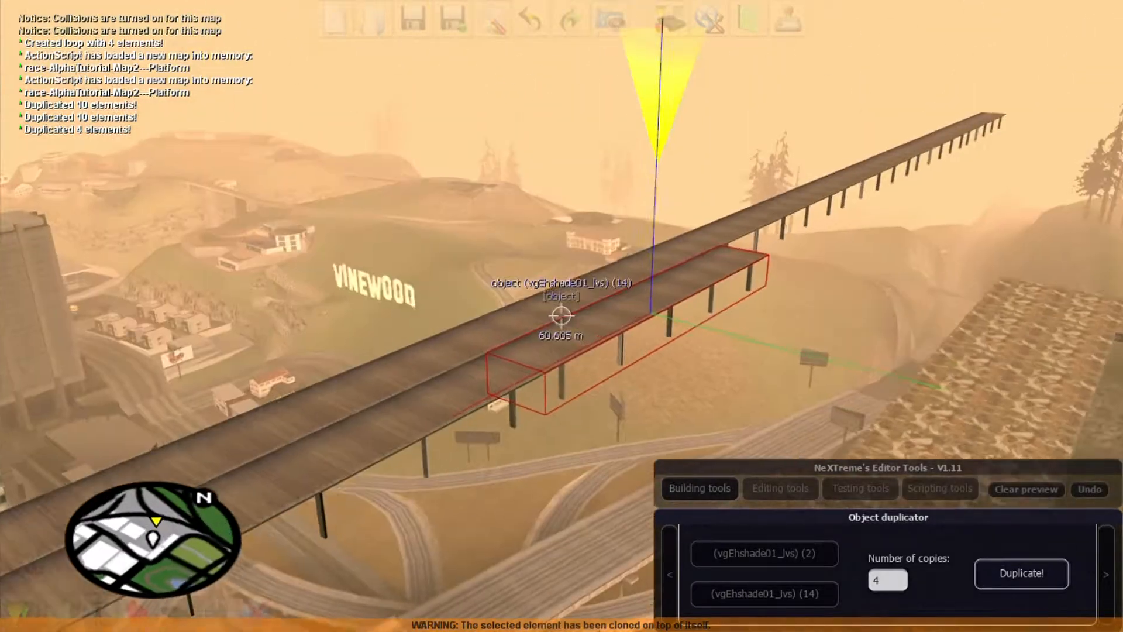
{"action": "left_click", "coordinate": [561, 316]}
{"action": "key", "text": "f"}
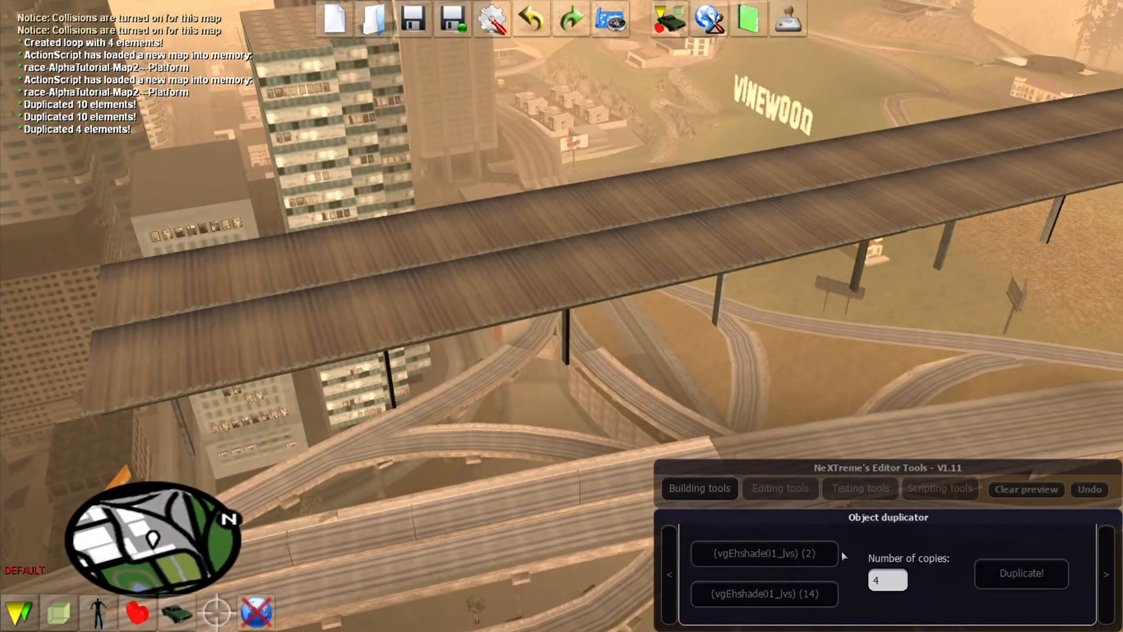
- Duplicate the second lane's pair vgEhshade01_lvs (19) and (20) with 4 copies to match the first lane's length
{"action": "left_click", "coordinate": [585, 269]}
{"action": "left_click", "coordinate": [785, 600]}
{"action": "key", "text": "f"}
{"action": "key", "text": "w"}
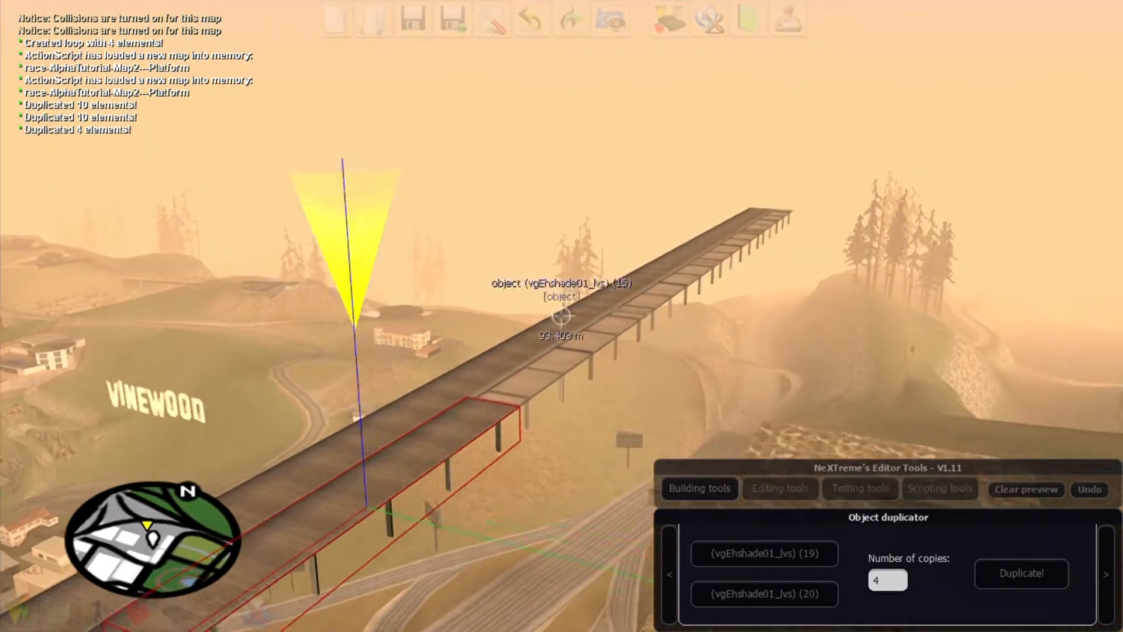
{"action": "key", "text": "f"}
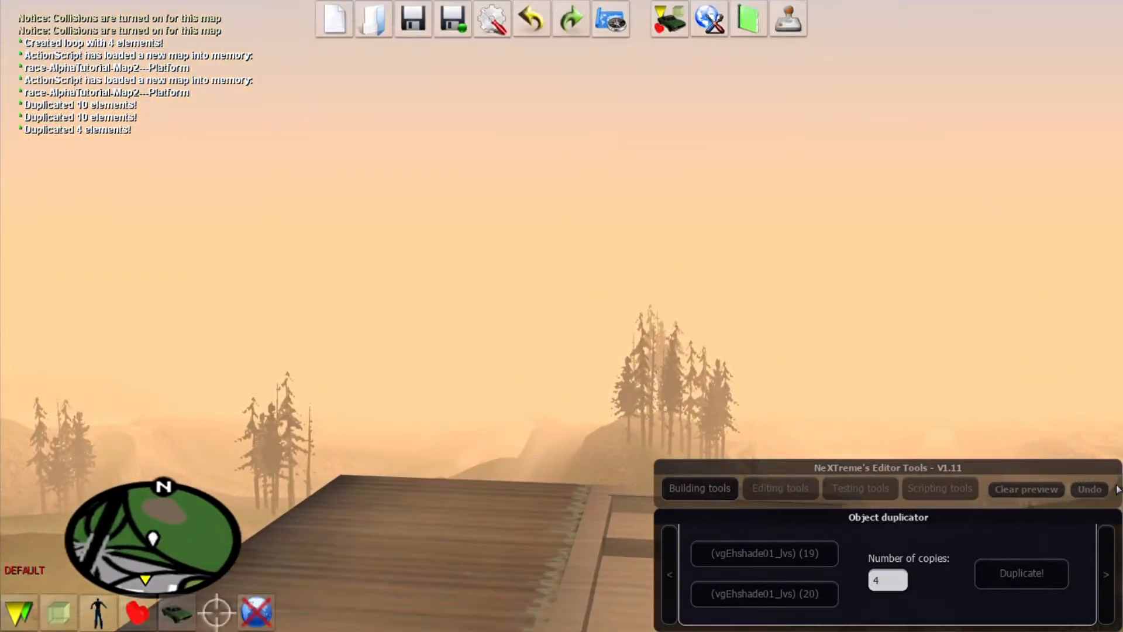
{"action": "left_click", "coordinate": [1037, 573]}
- Inspect the double walkway along its length and its position among the other platforms, and hide the object duplicator
{"action": "key", "text": "f"}
{"action": "key", "text": "w"}
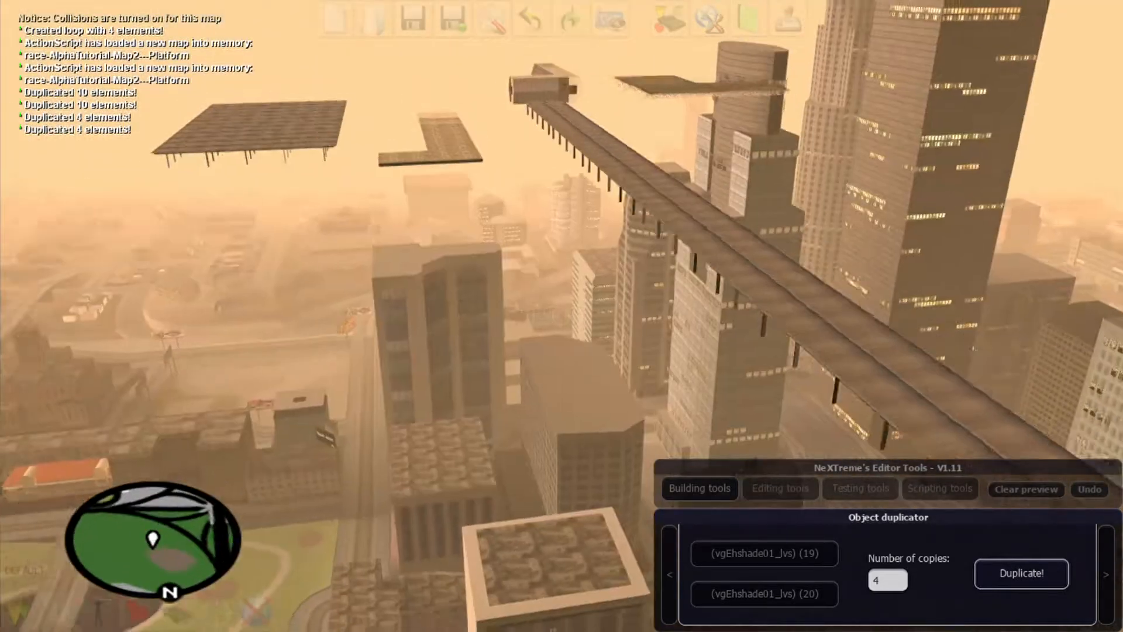
{"action": "key", "text": "w"}
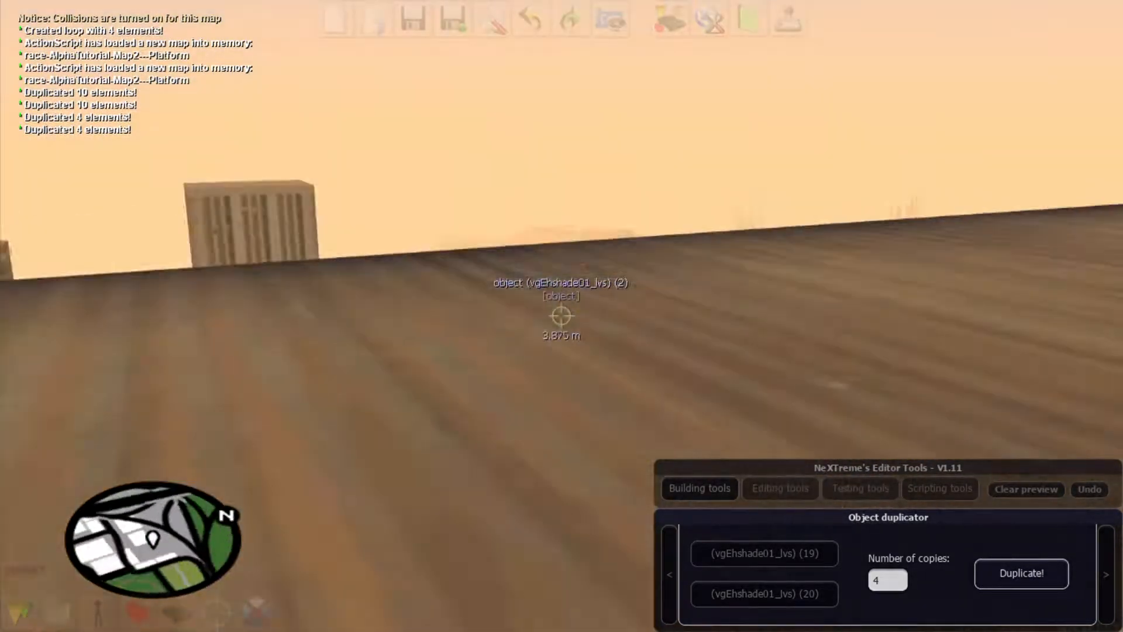
{"action": "key", "text": "w"}
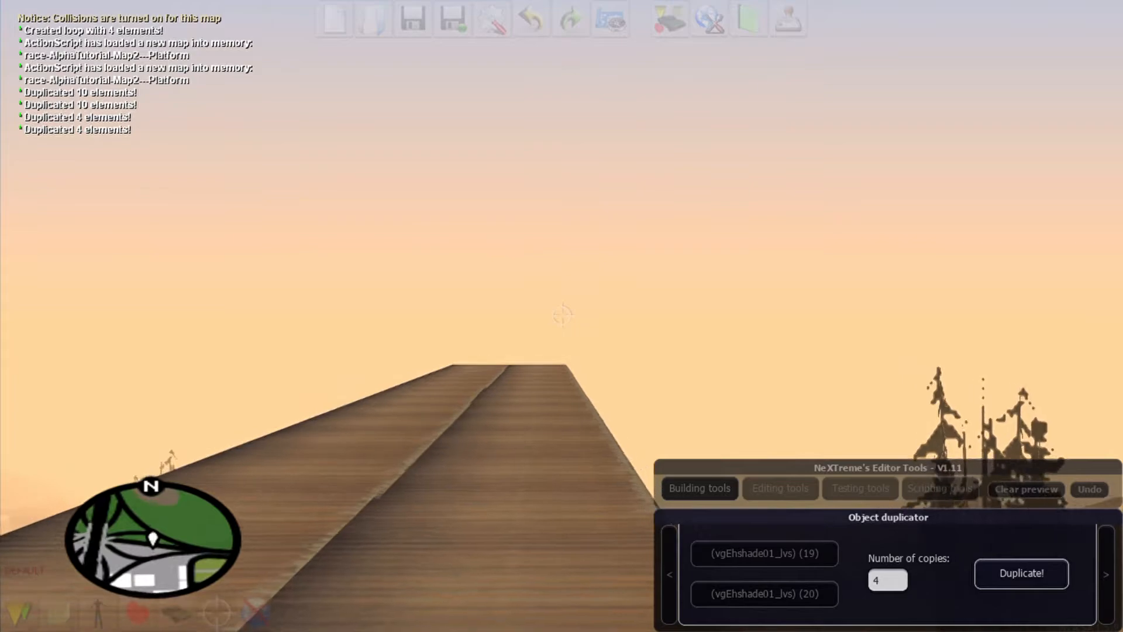
{"action": "key", "text": "w"}
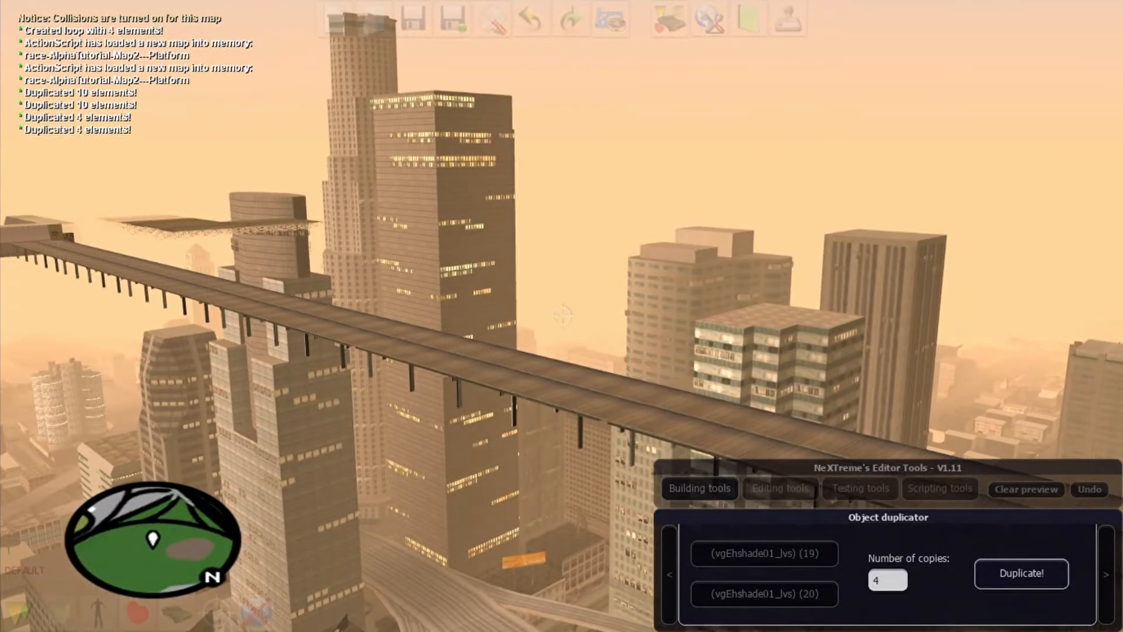
{"action": "key", "text": "w"}
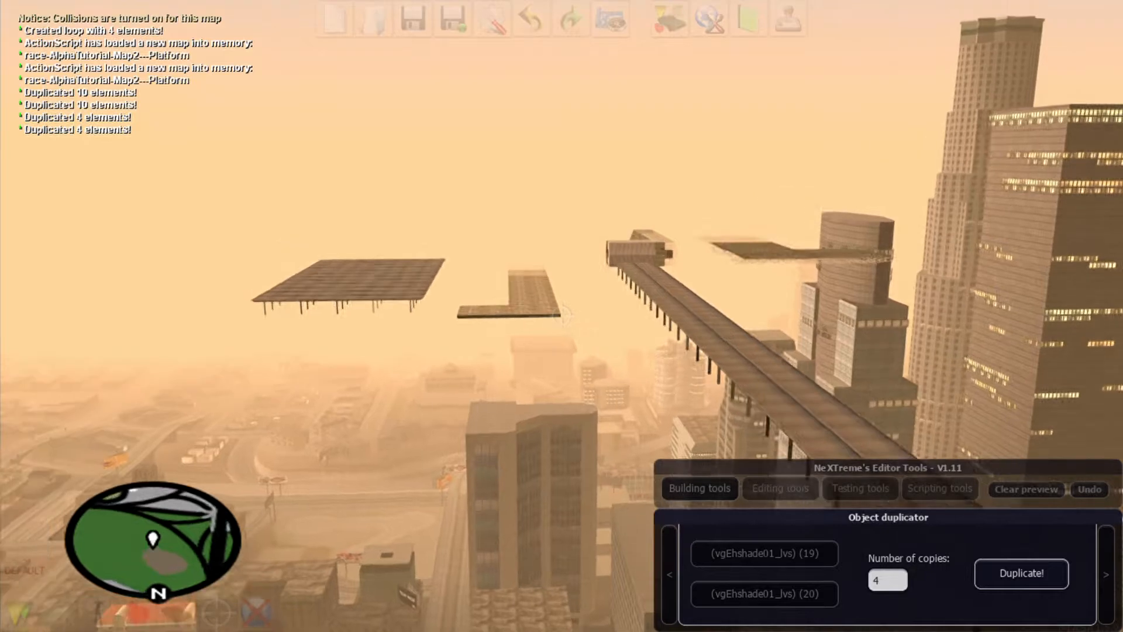
{"action": "key", "text": "f"}
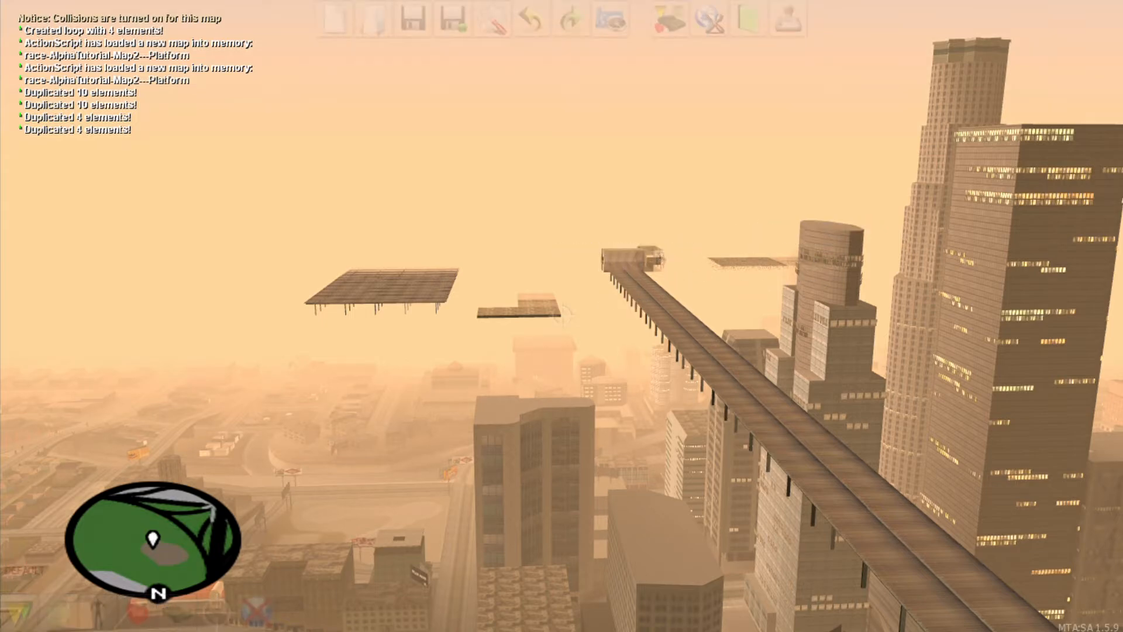
- Clone the camouflage plate a51_jetdoor (1) at the row's far end and slide the copy sideways flush against it
{"action": "key", "text": "w"}
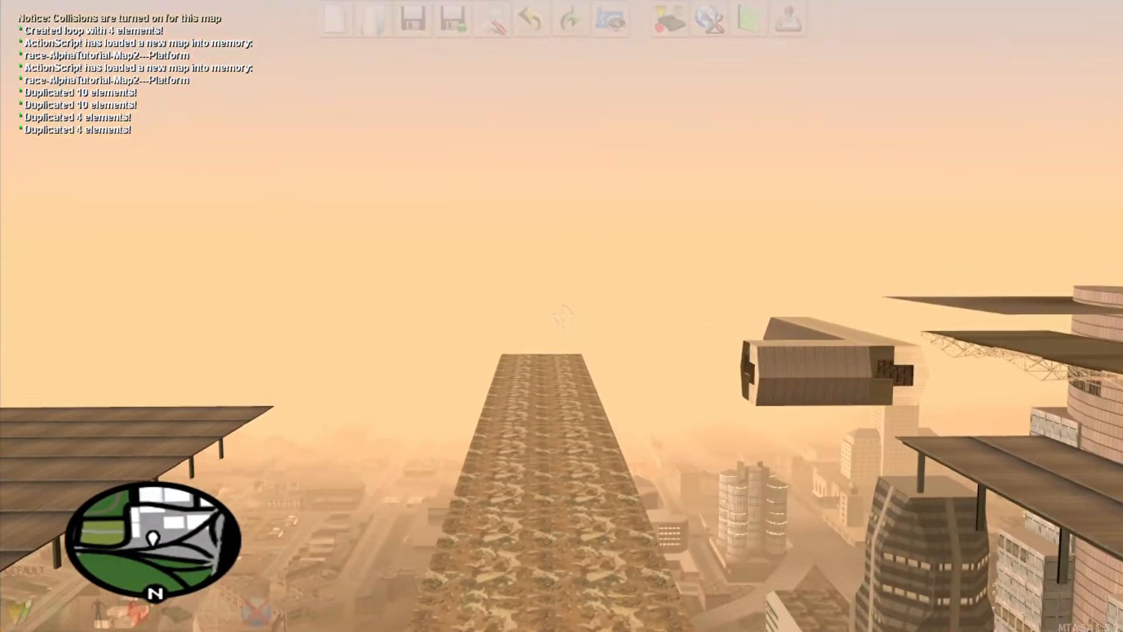
{"action": "key", "text": "w"}
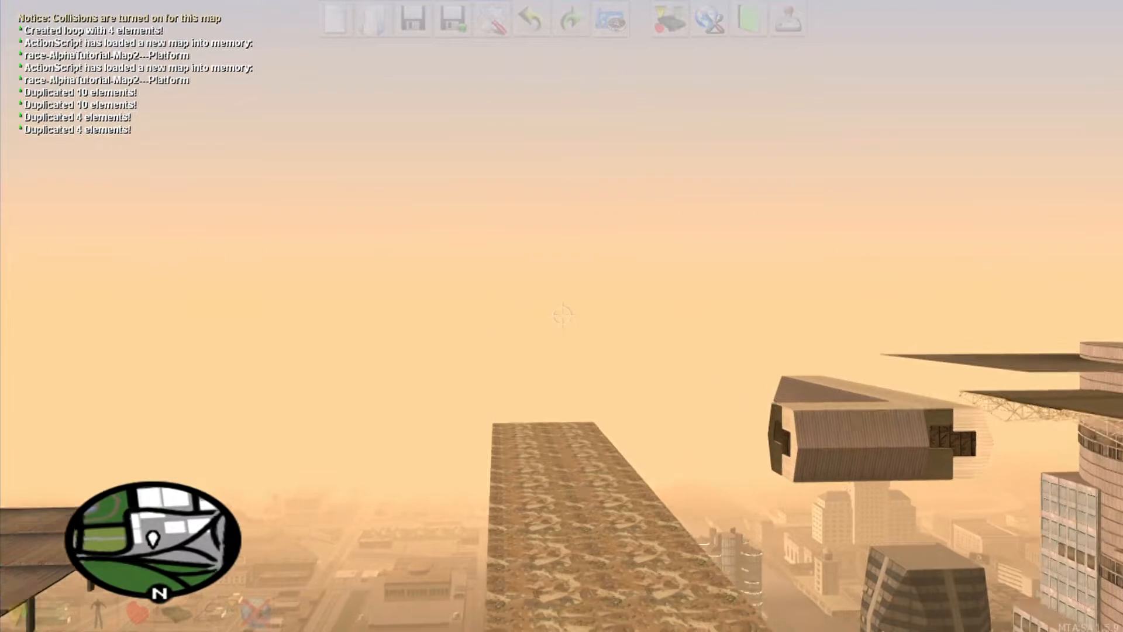
{"action": "key", "text": "w"}
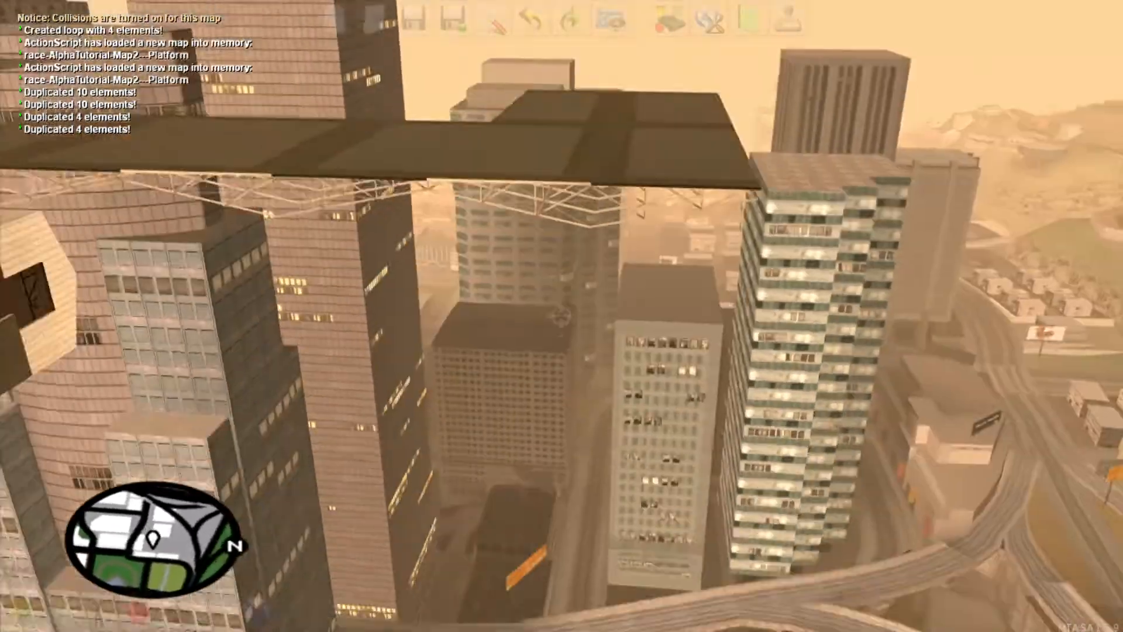
{"action": "key", "text": "w"}
{"action": "key", "text": "w"}
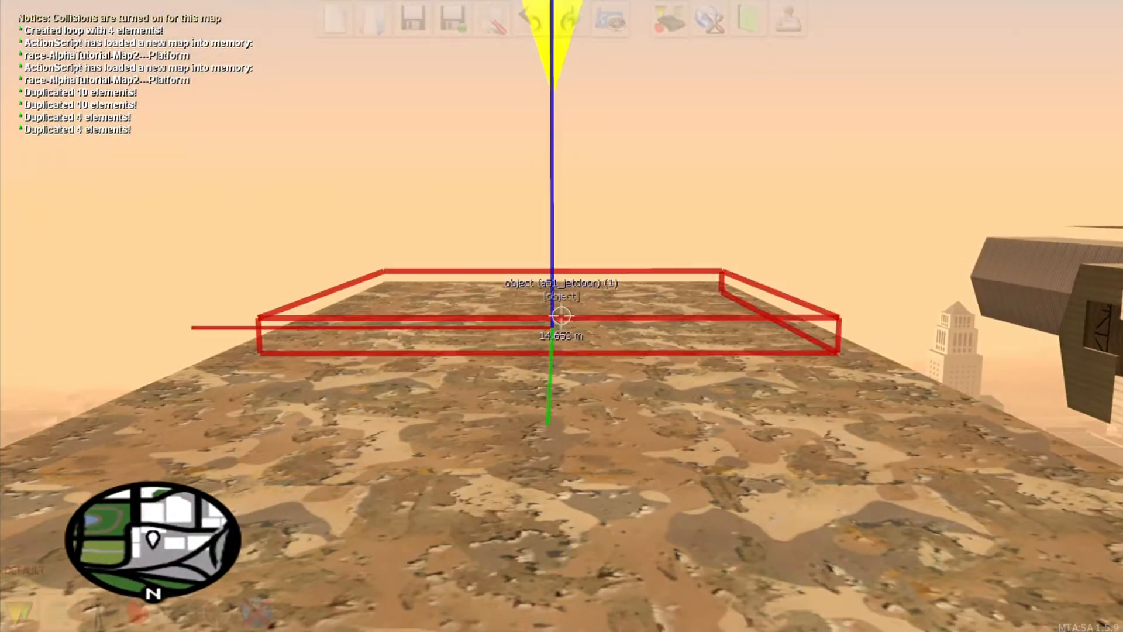
{"action": "key", "text": "Right"}
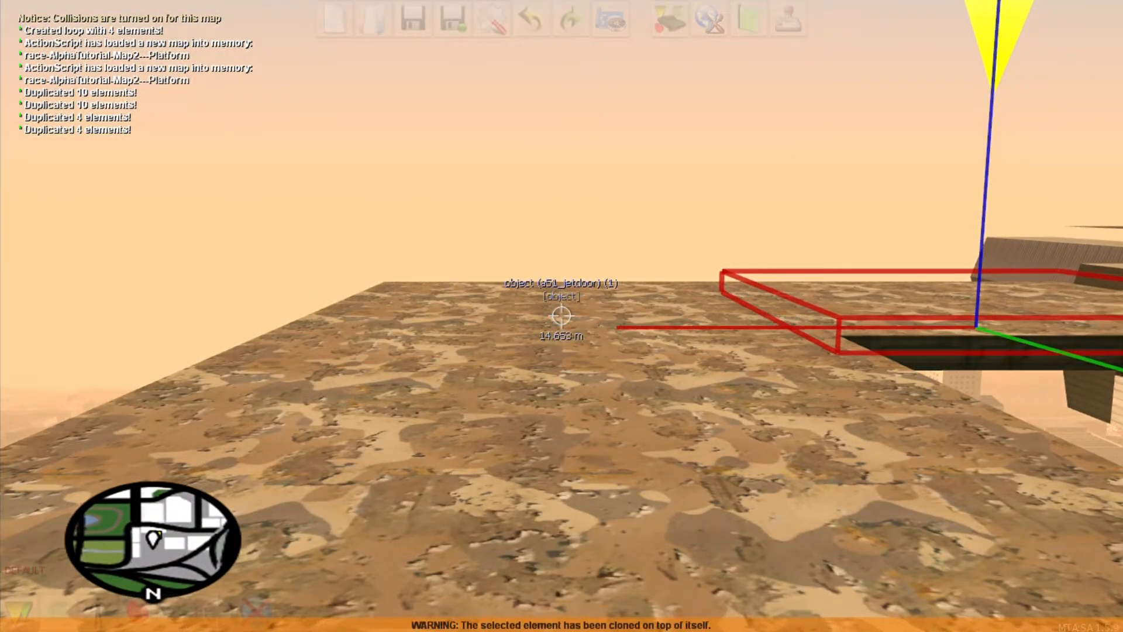
{"action": "key", "text": "s"}
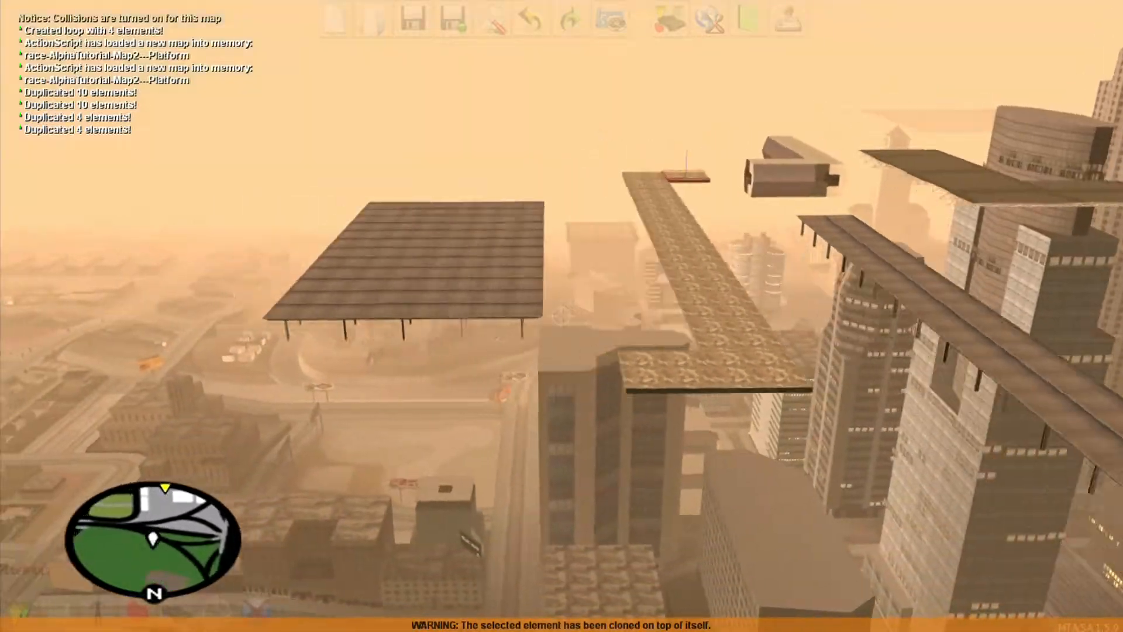
- Examine the cloned a51_jetdoor plate and how the camouflage row lines up with the shade walkway, the shed tunnel and the other platforms
{"action": "key", "text": "w"}
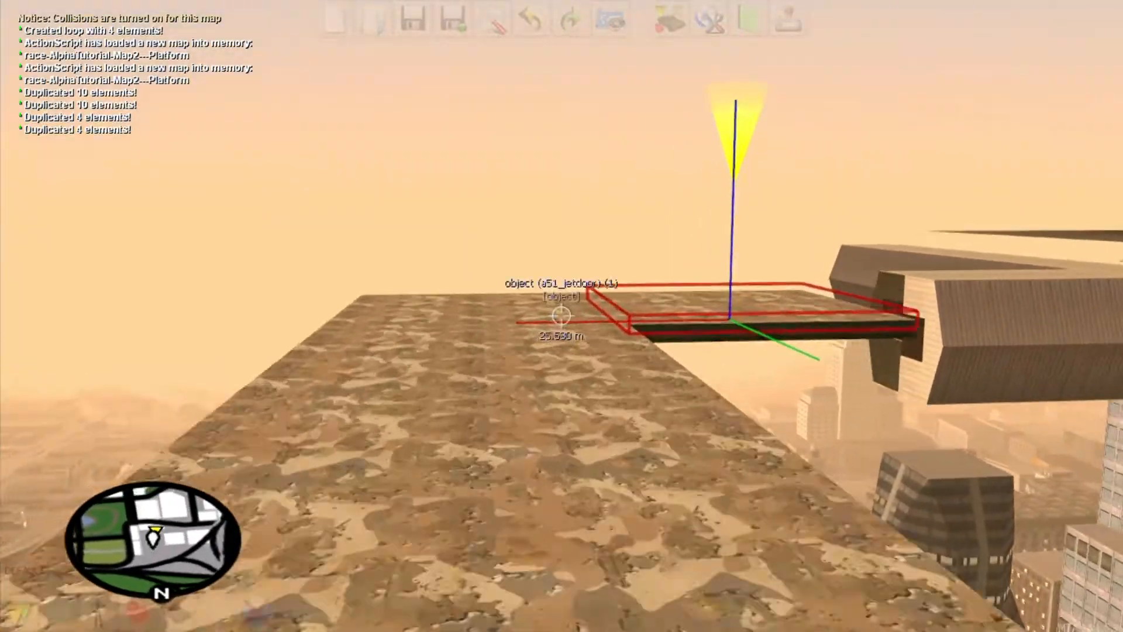
{"action": "key", "text": "s"}
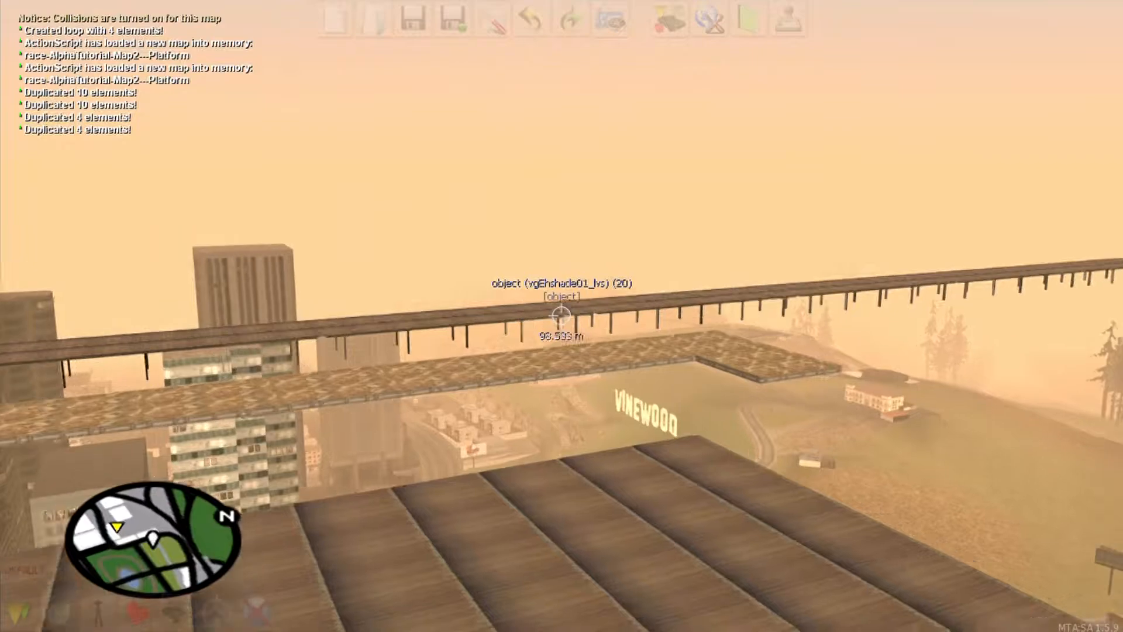
{"action": "key", "text": "d"}
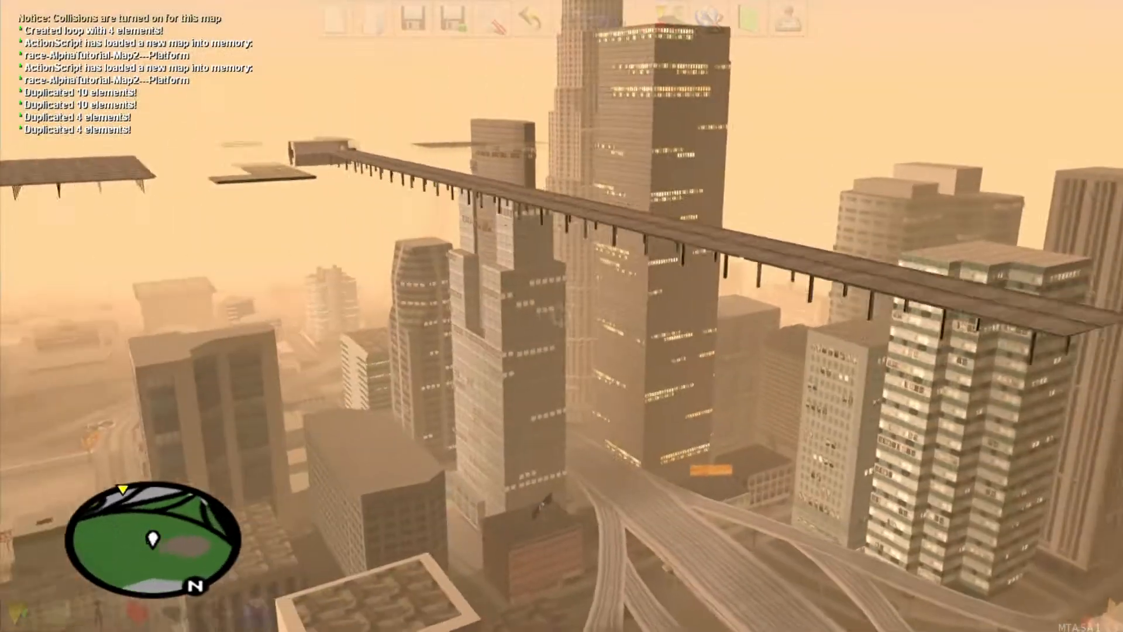
{"action": "key", "text": "w"}
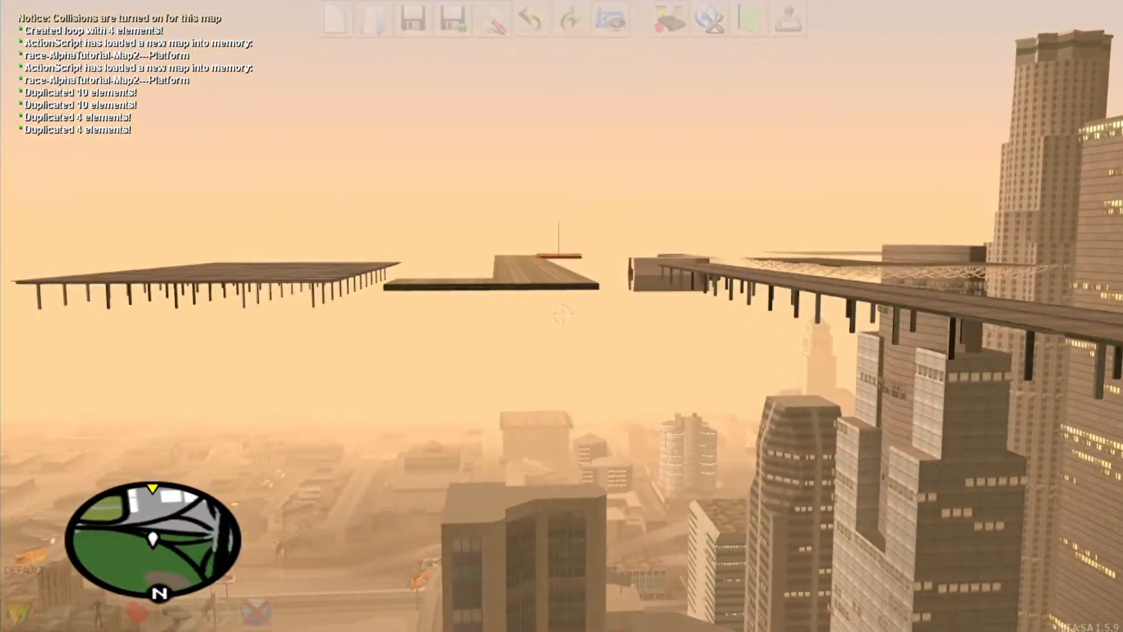
{"action": "key", "text": "w"}
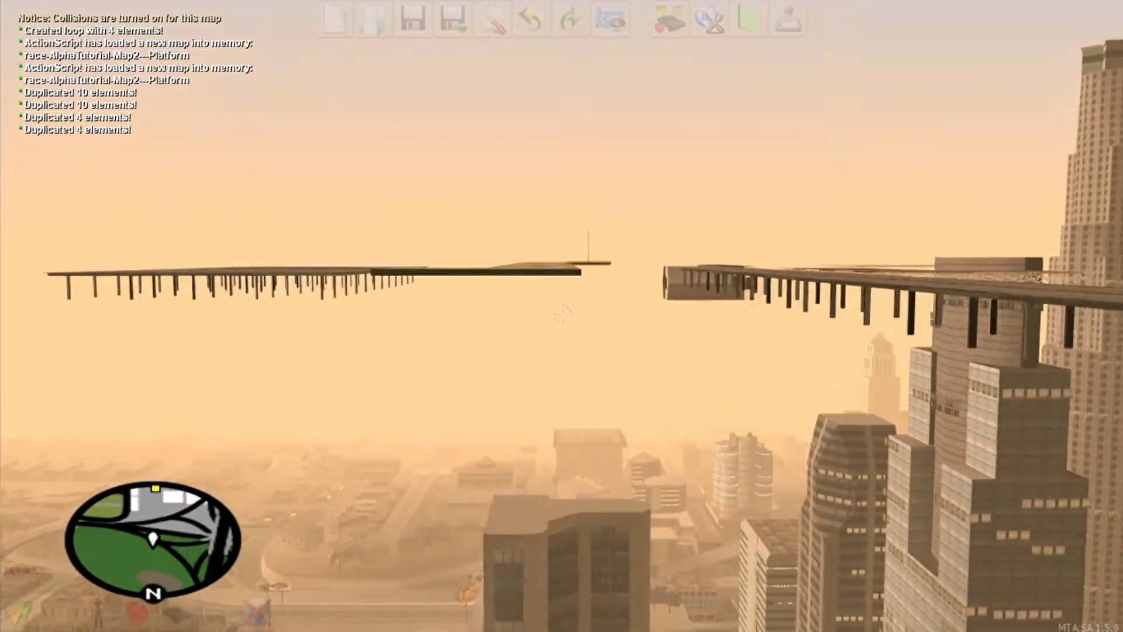
{"action": "key", "text": "w"}
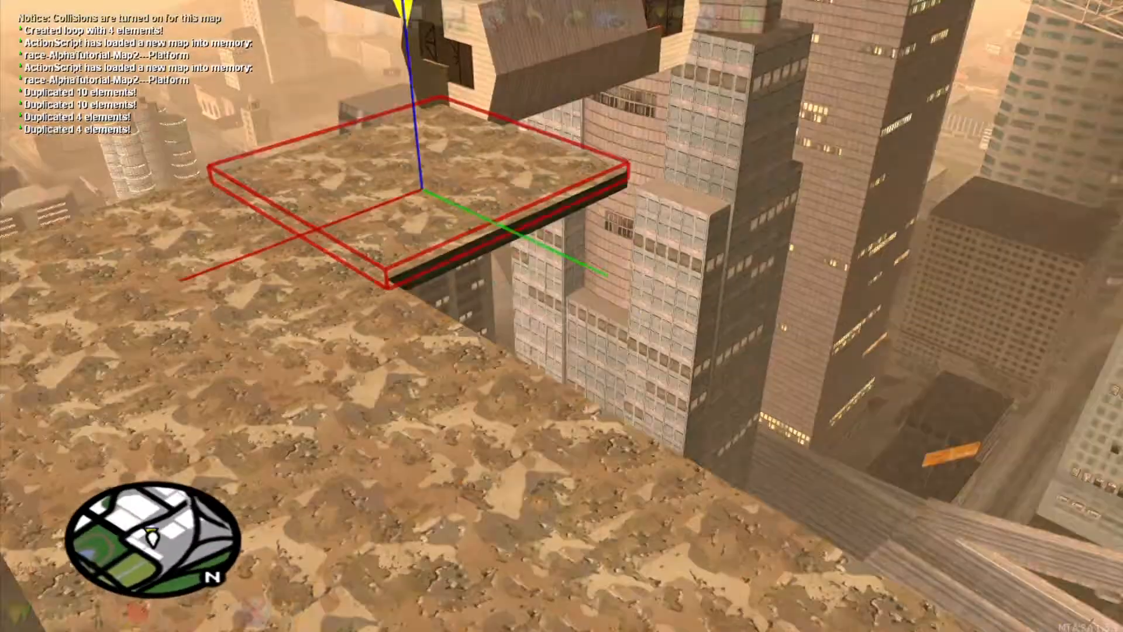
{"action": "key", "text": "s"}
- Browse the favourite objects past w7bark, des_bigbull, tall_fence and barrel4, and create the arched bridge pirtebrdg01_lvS
{"action": "key", "text": "f"}
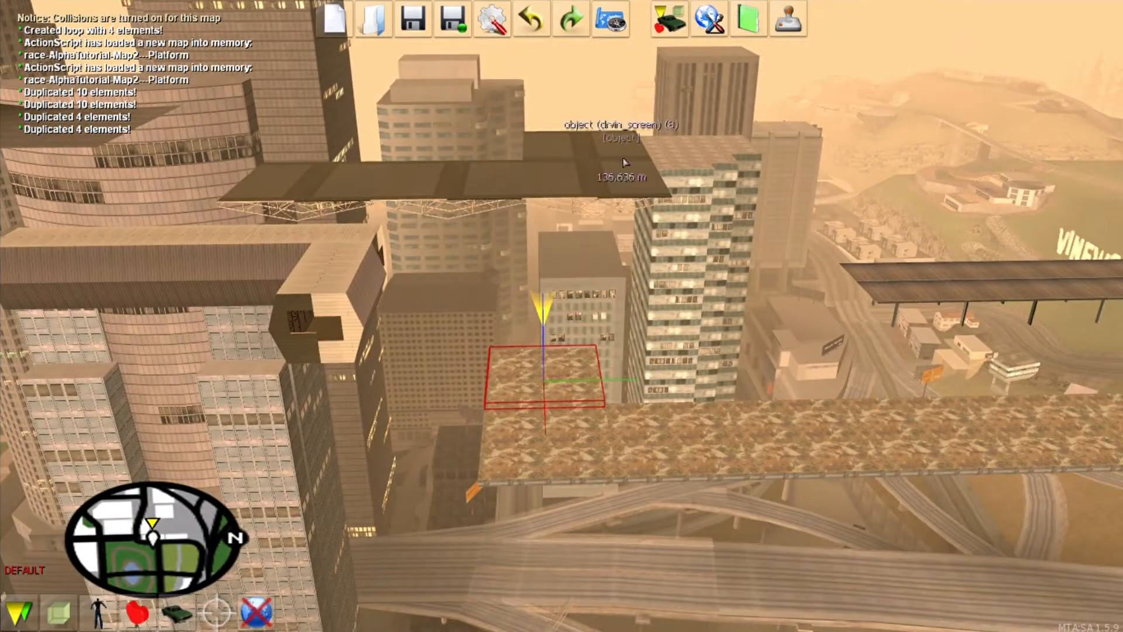
{"action": "left_click", "coordinate": [75, 620]}
{"action": "key", "text": "Down"}
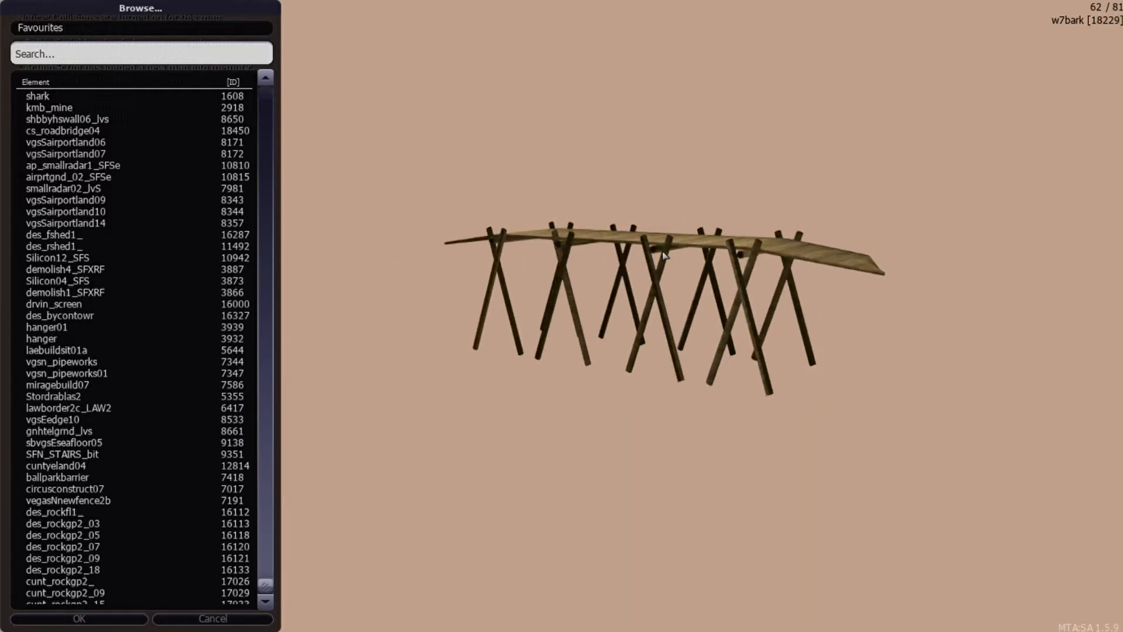
{"action": "key", "text": "Down"}
{"action": "key", "text": "Down"}
{"action": "key", "text": "Down"}
{"action": "key", "text": "Down"}
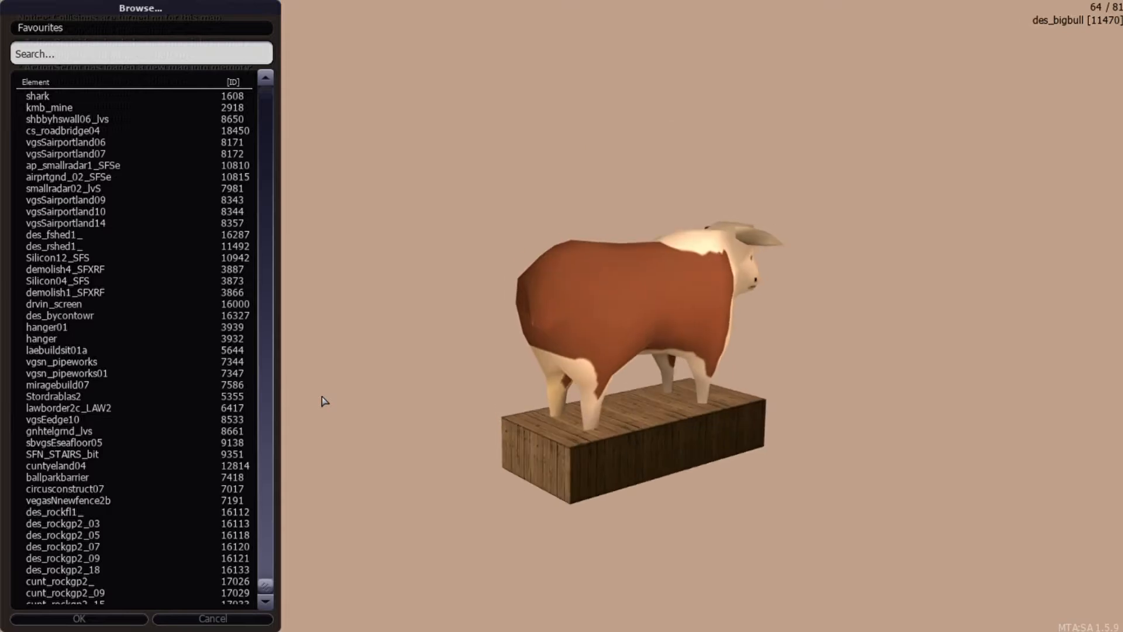
{"action": "key", "text": "Down"}
{"action": "key", "text": "Down"}
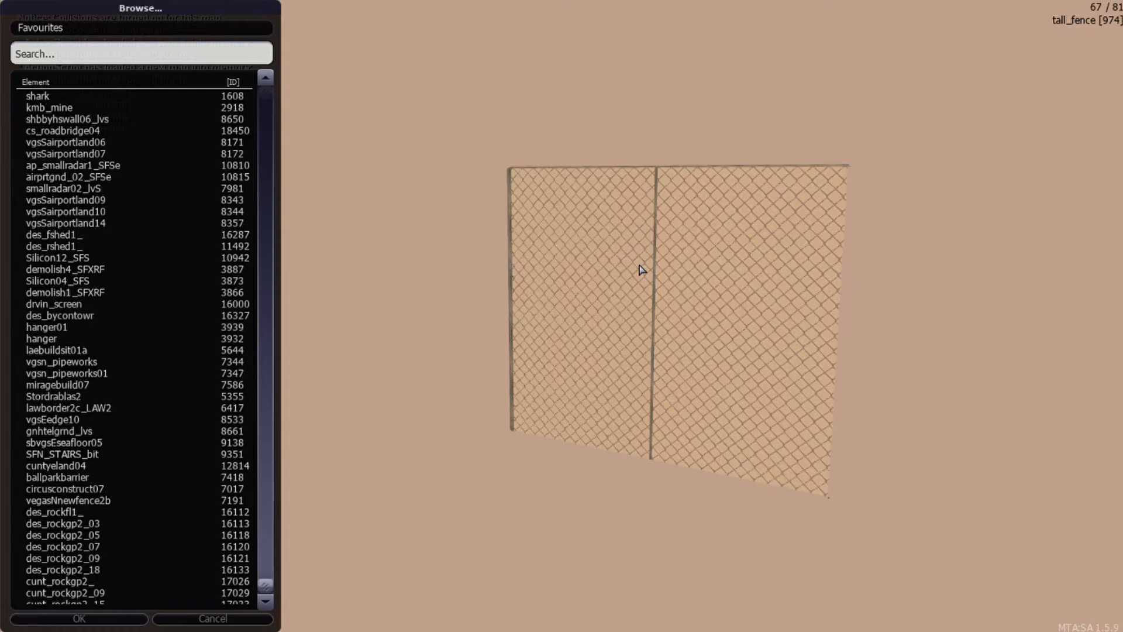
{"action": "scroll", "coordinate": [640, 269], "scroll_direction": "down", "scroll_amount": 7}
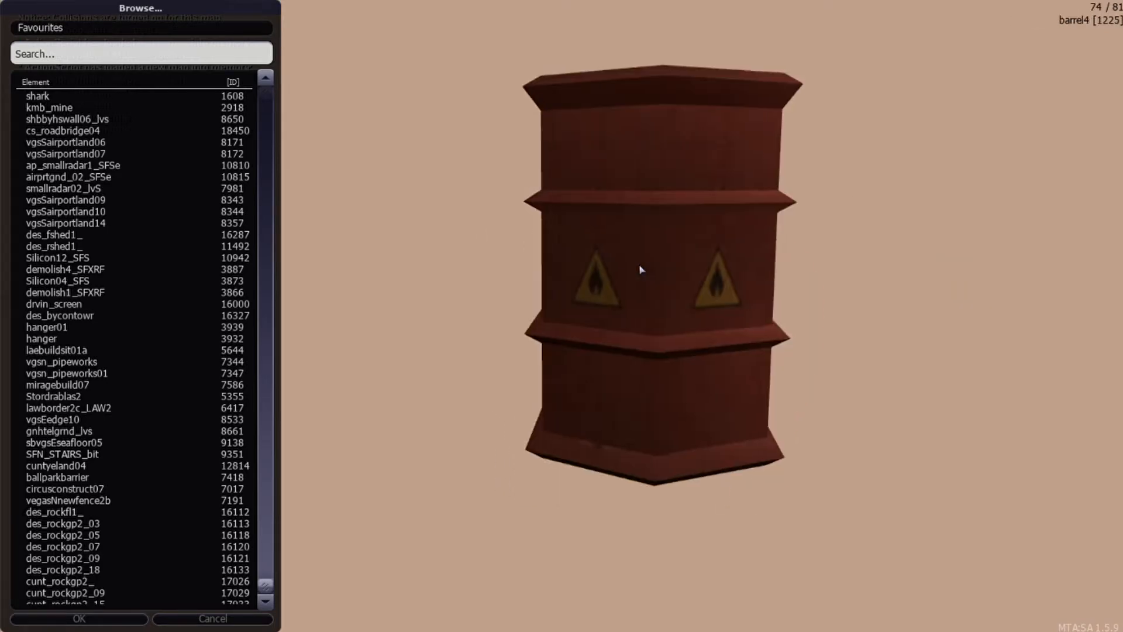
{"action": "scroll", "coordinate": [640, 269], "scroll_direction": "down", "scroll_amount": 4}
{"action": "scroll", "coordinate": [640, 269], "scroll_direction": "up", "scroll_amount": 3}
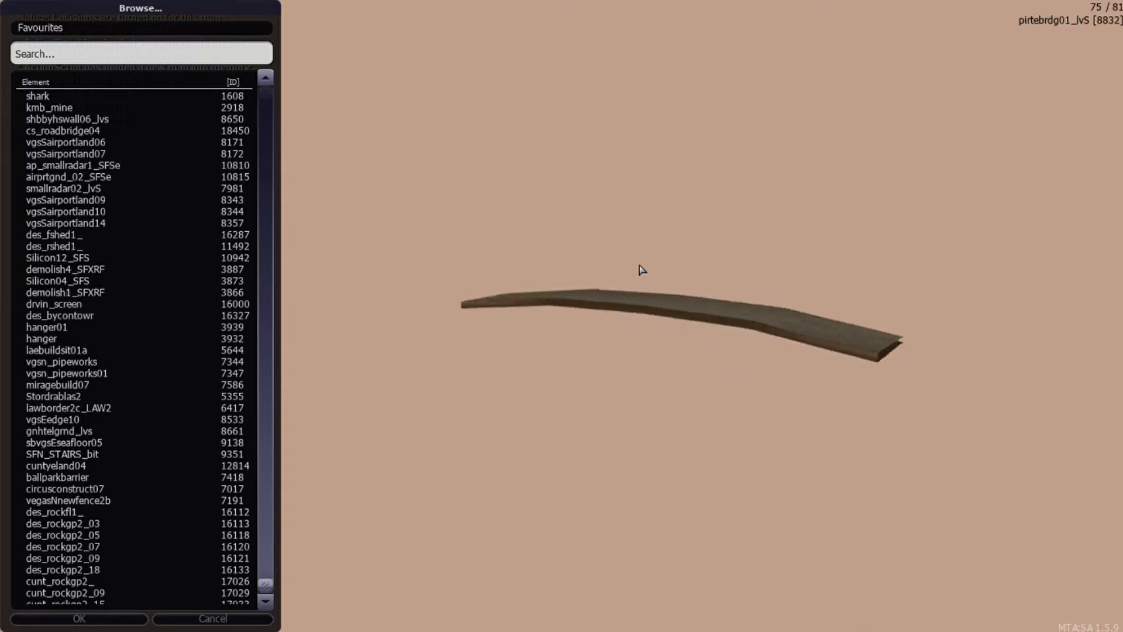
{"action": "left_click", "coordinate": [640, 269]}
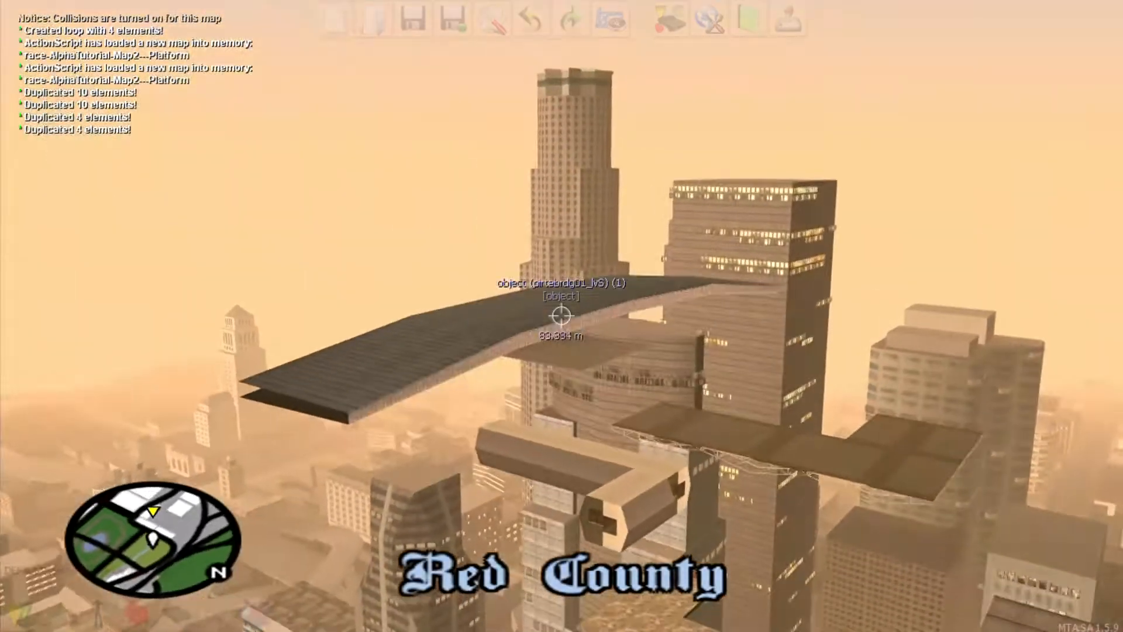
- Carry the arched bridge pirtebrdg01_lvS (1) down from the platforms and set it on the sunken road in Idlewood
{"action": "key", "text": "w"}
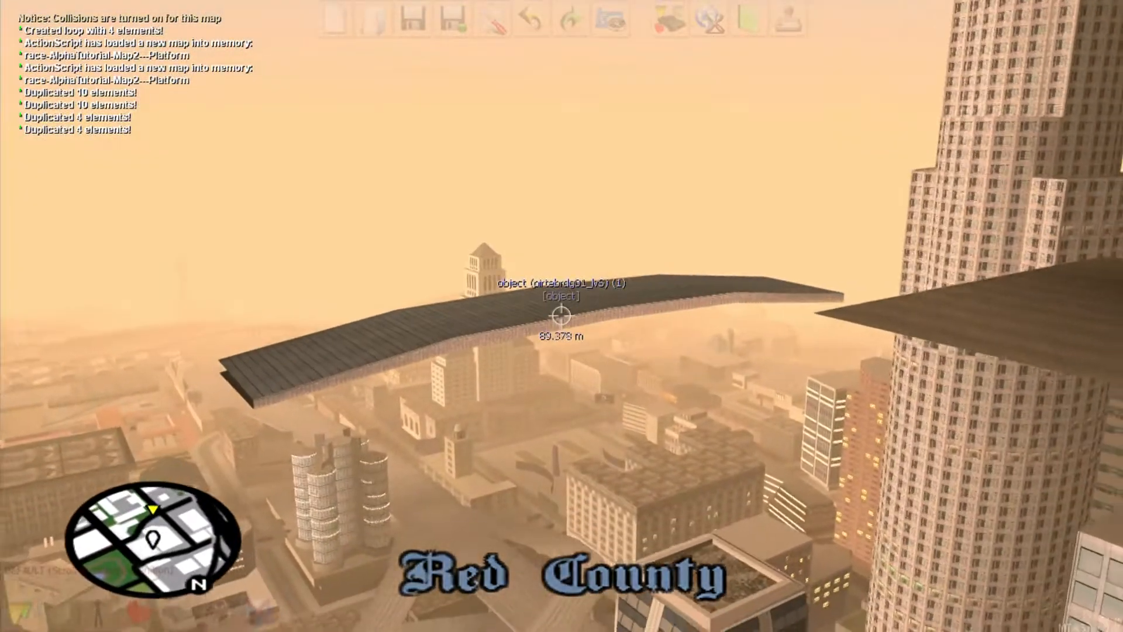
{"action": "key", "text": "w"}
{"action": "key", "text": "a"}
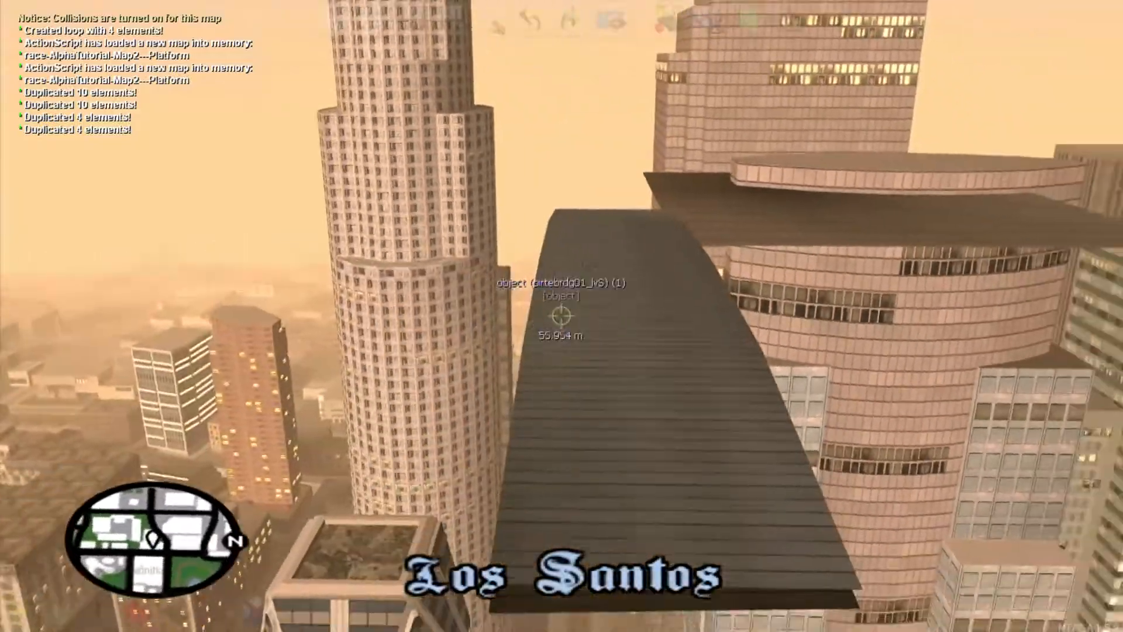
{"action": "left_click", "coordinate": [561, 316]}
{"action": "key", "text": "w"}
{"action": "left_click", "coordinate": [561, 316]}
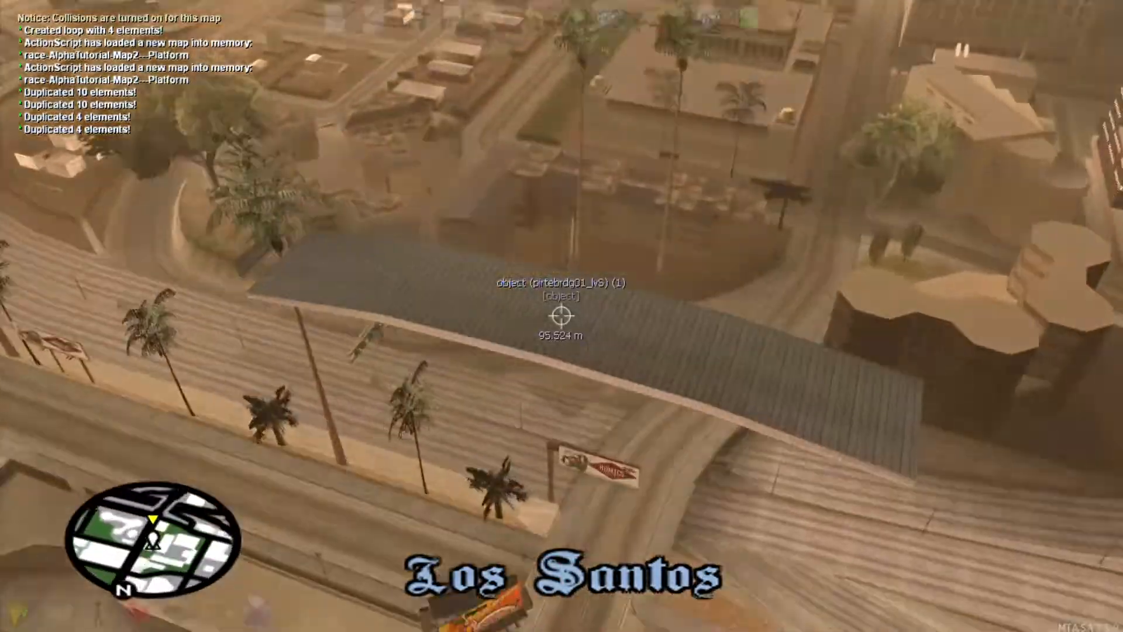
{"action": "key", "text": "w"}
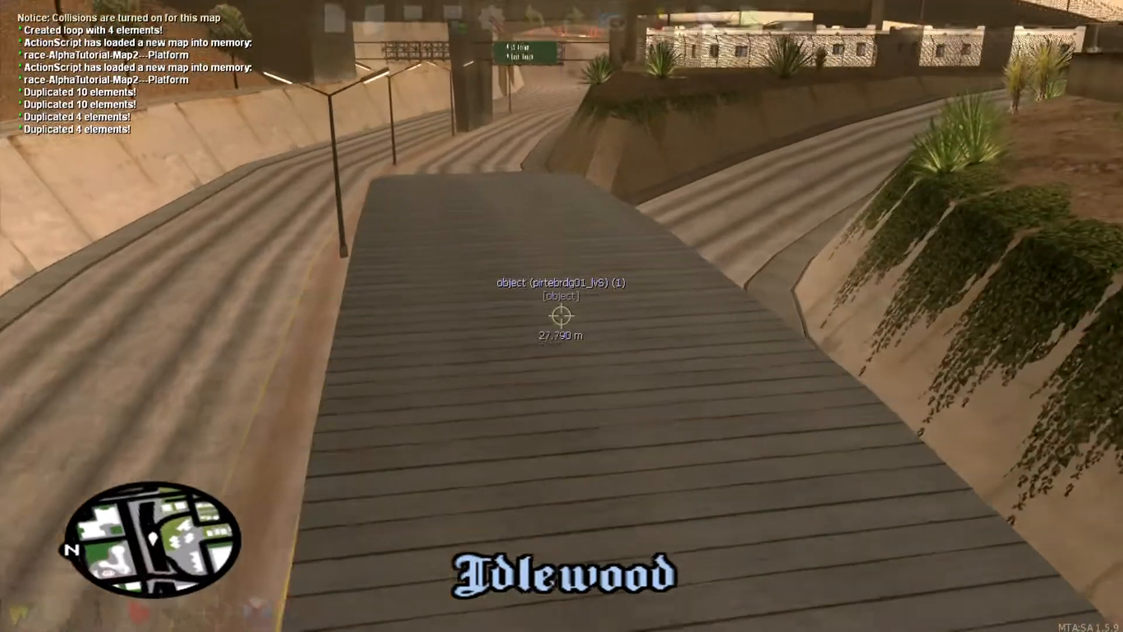
- Select the arched bridge on the sunken road and slide it sideways against the sloped concrete wall
{"action": "left_click", "coordinate": [561, 316]}
{"action": "key", "text": "s"}
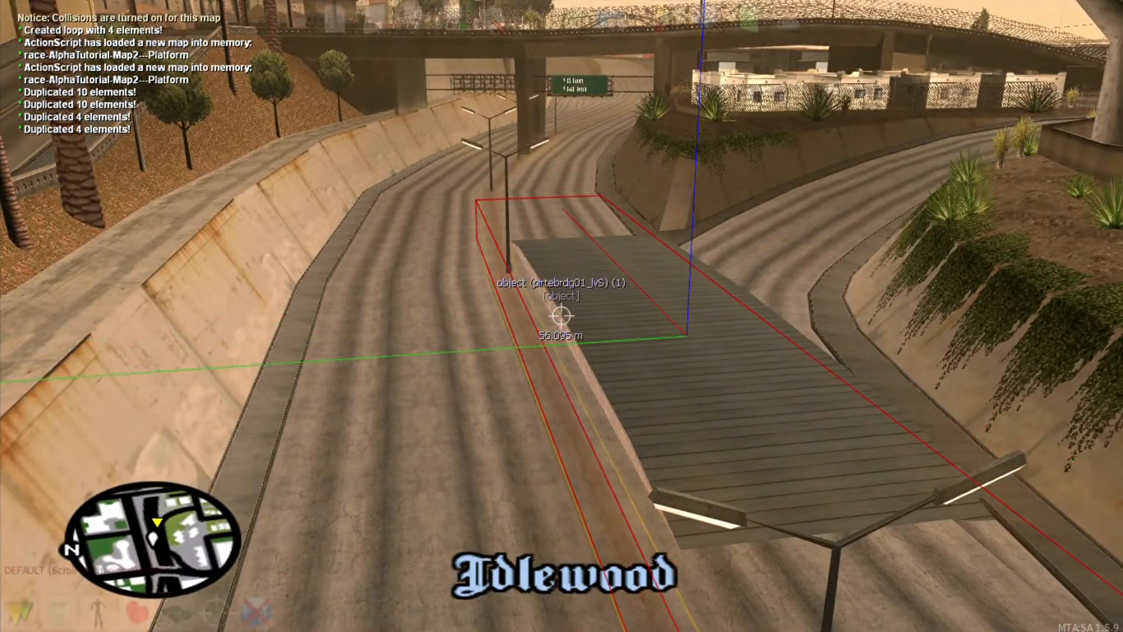
{"action": "key", "text": "w"}
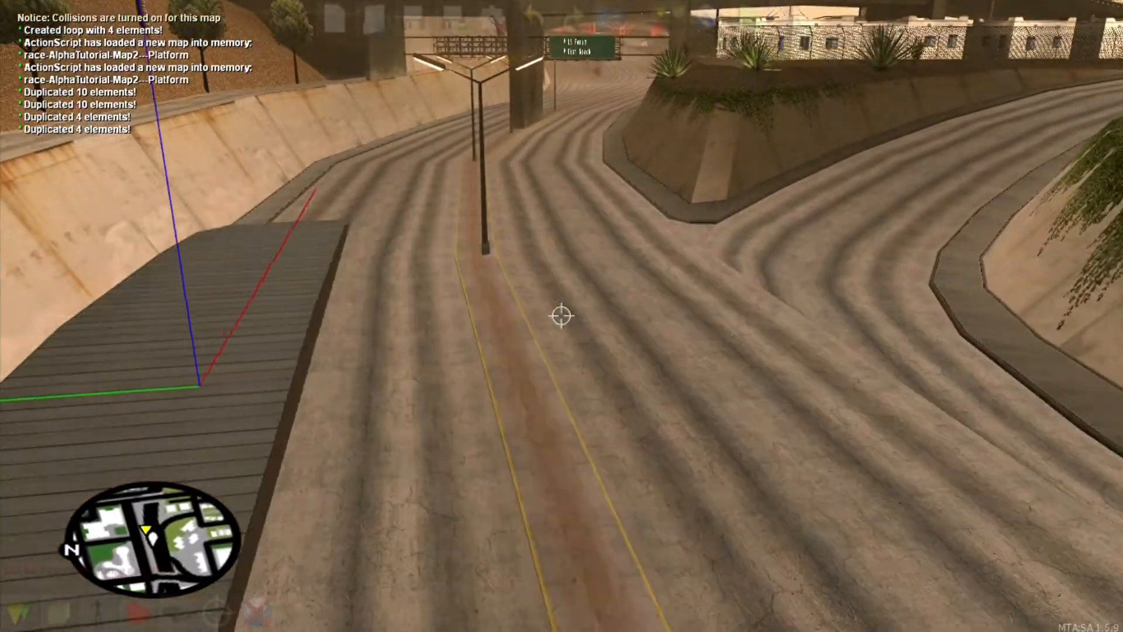
- Clone the arched bridge pirtebrdg01_lvS three times, sliding each copy sideways flush with the previous one to cover the road's width
{"action": "key", "text": "c"}
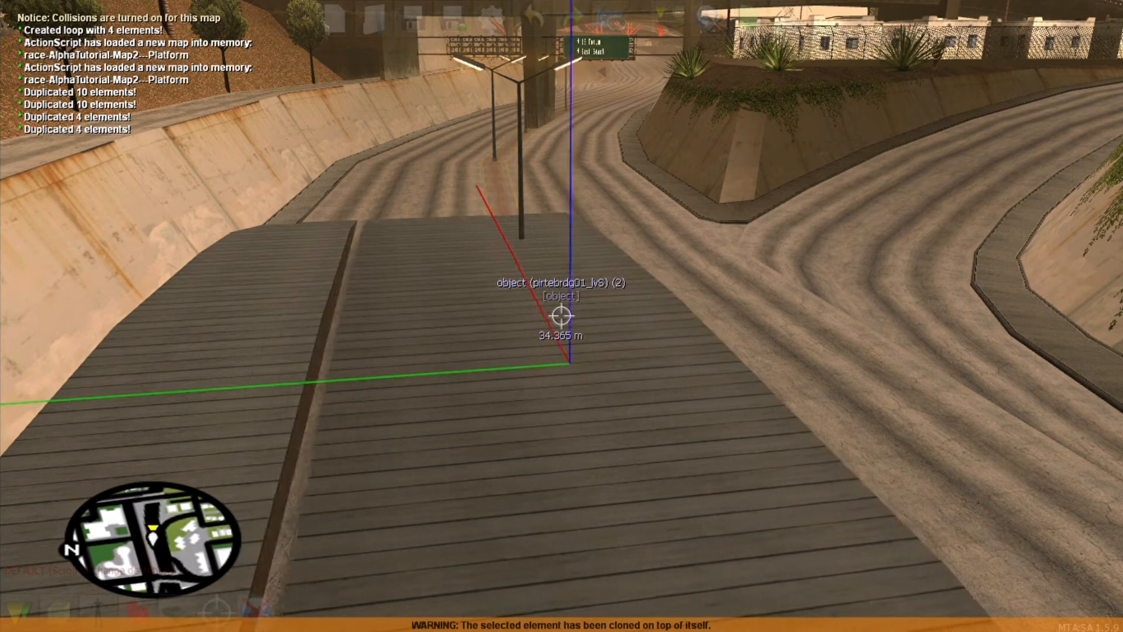
{"action": "left_click", "coordinate": [561, 316]}
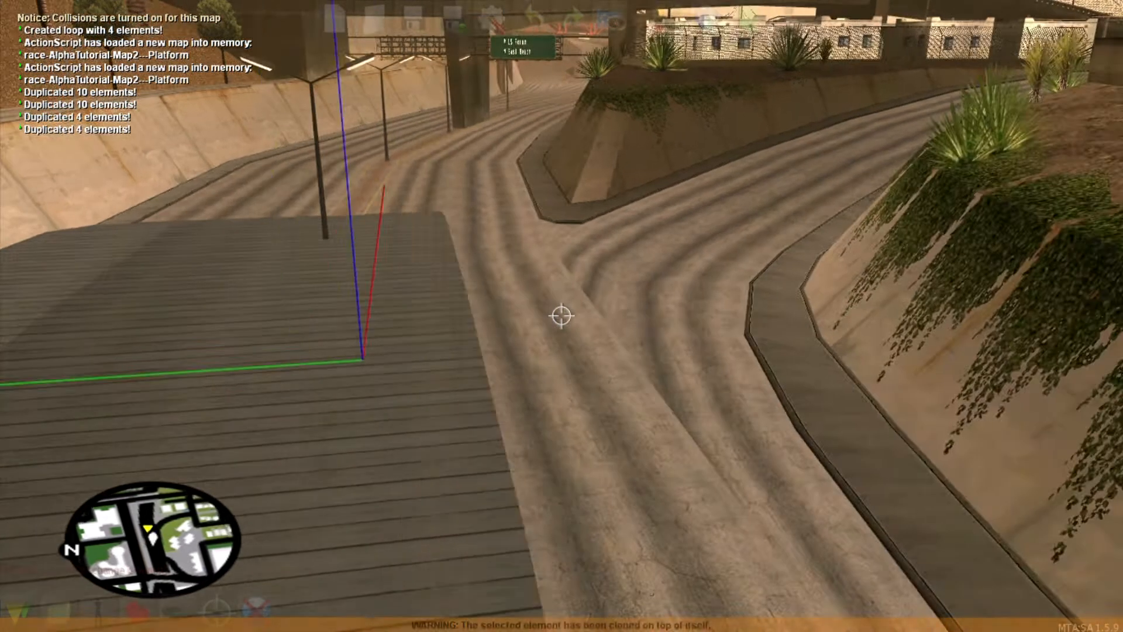
{"action": "key", "text": "c"}
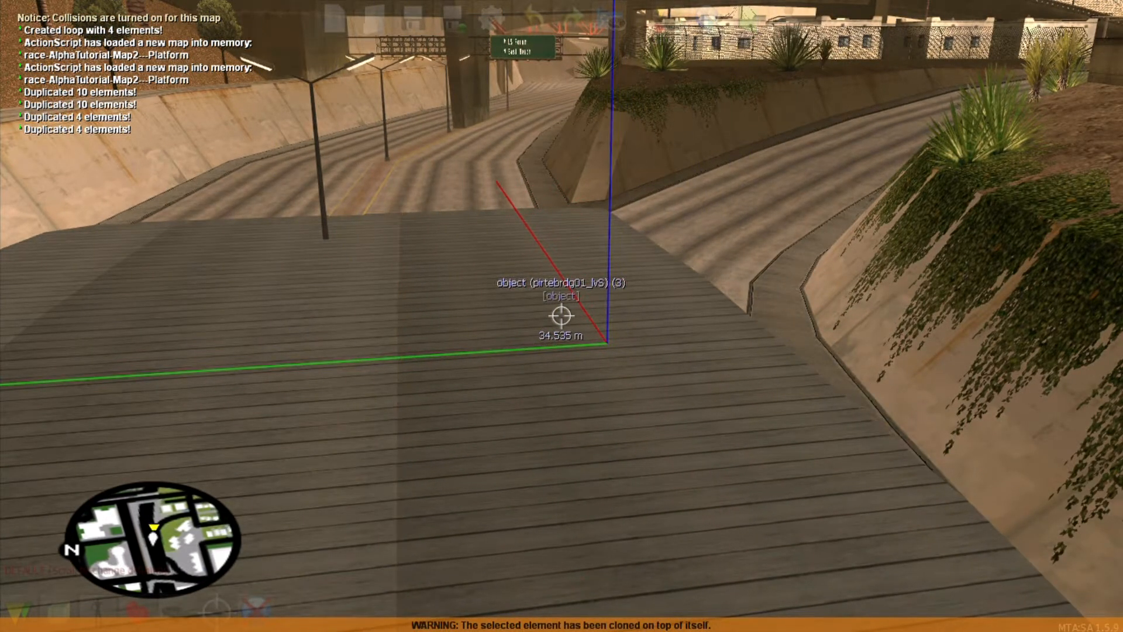
{"action": "key", "text": "c"}
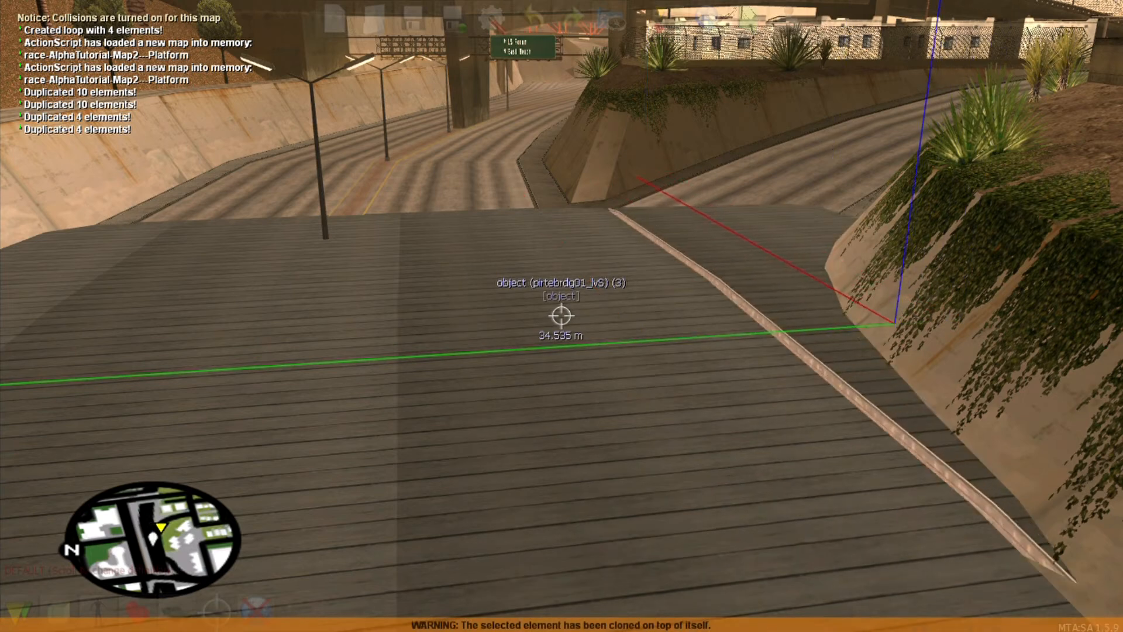
{"action": "key", "text": "Right"}
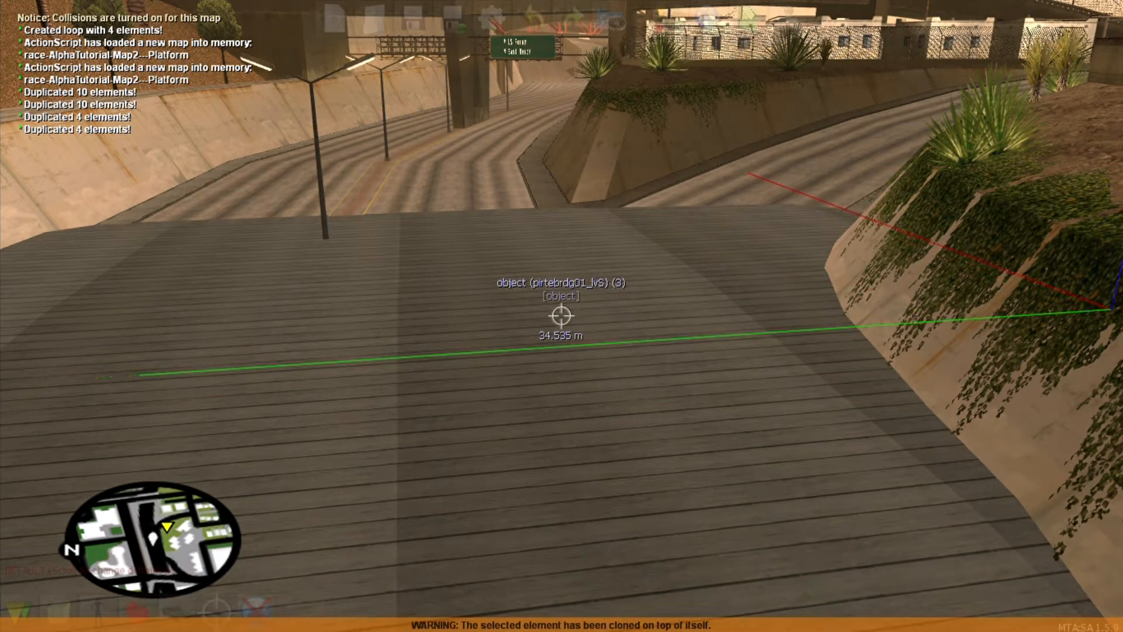
{"action": "key", "text": "s"}
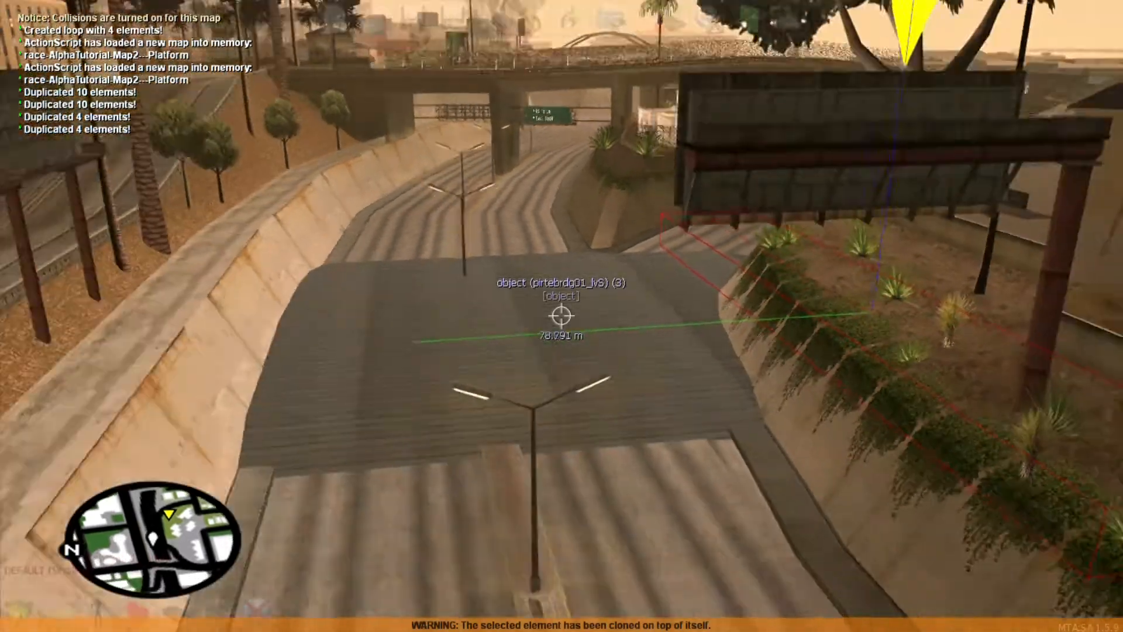
{"action": "key", "text": "w"}
{"action": "key", "text": "s"}
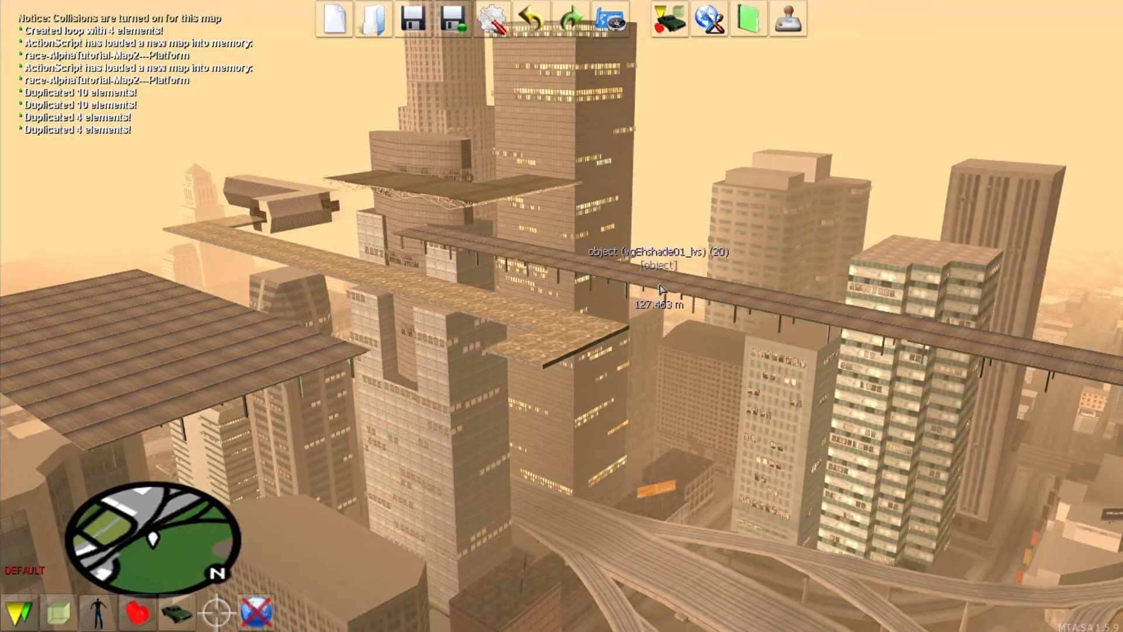
- Return to the platforms above downtown and create the favourite object cs_roadbridge04 beside the wide shade platform
{"action": "key", "text": "f"}
{"action": "key", "text": "w"}
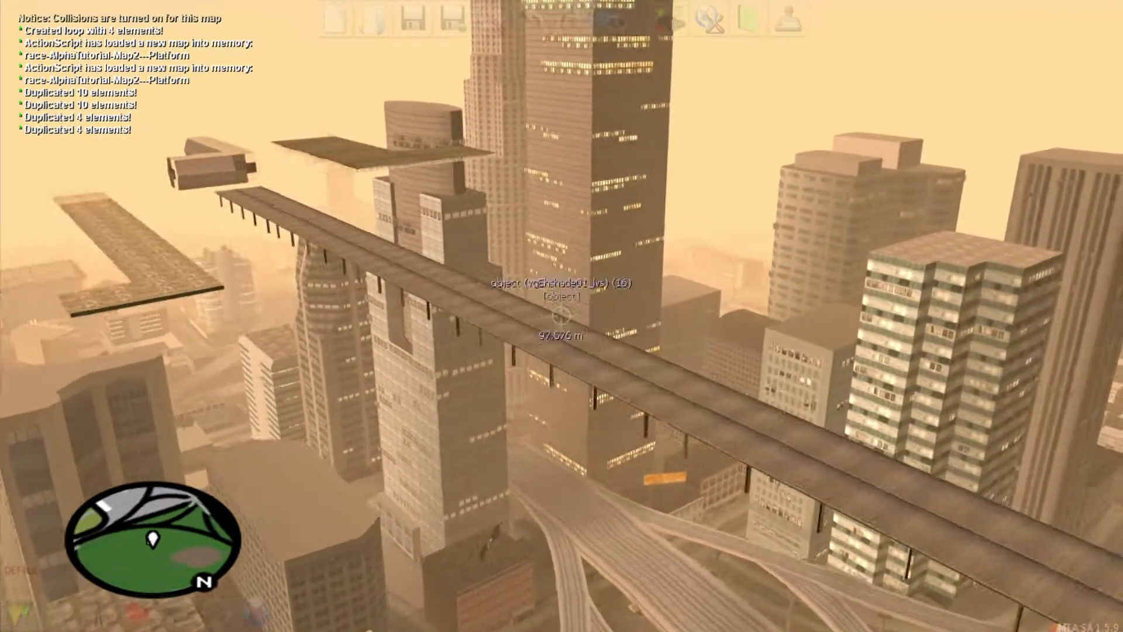
{"action": "key", "text": "f"}
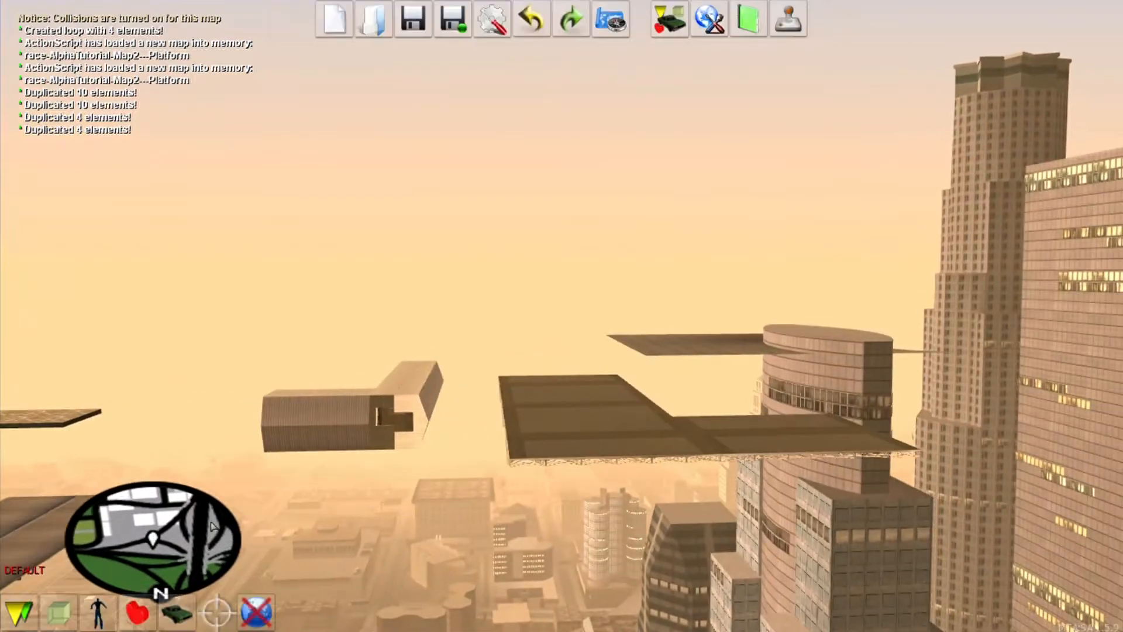
{"action": "left_click", "coordinate": [61, 613]}
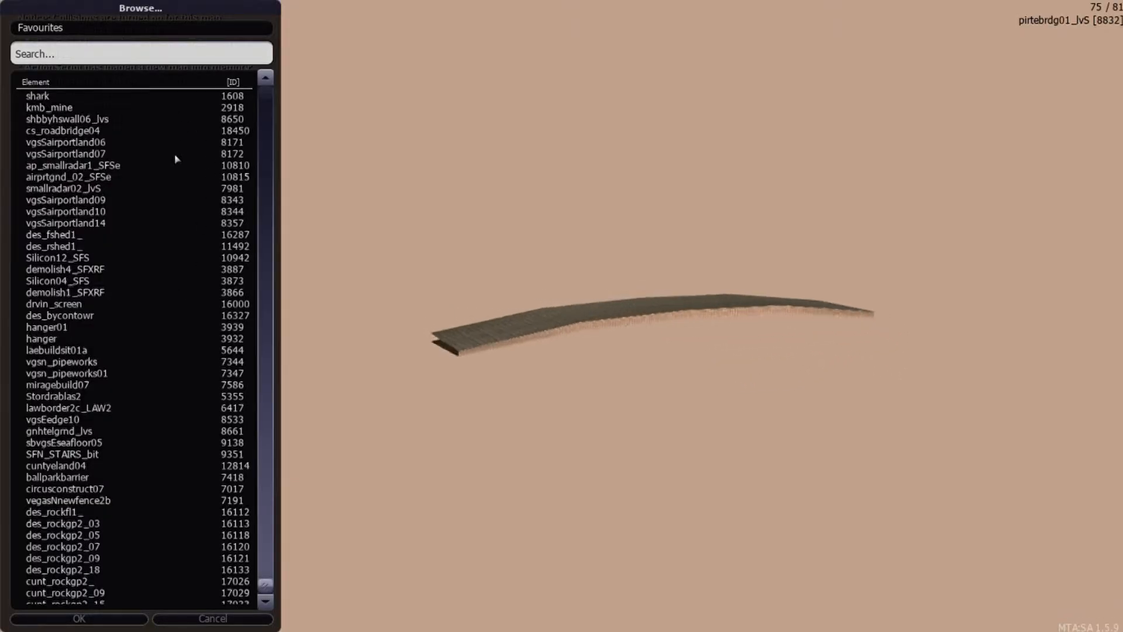
{"action": "scroll", "coordinate": [176, 159], "scroll_direction": "down", "scroll_amount": 1}
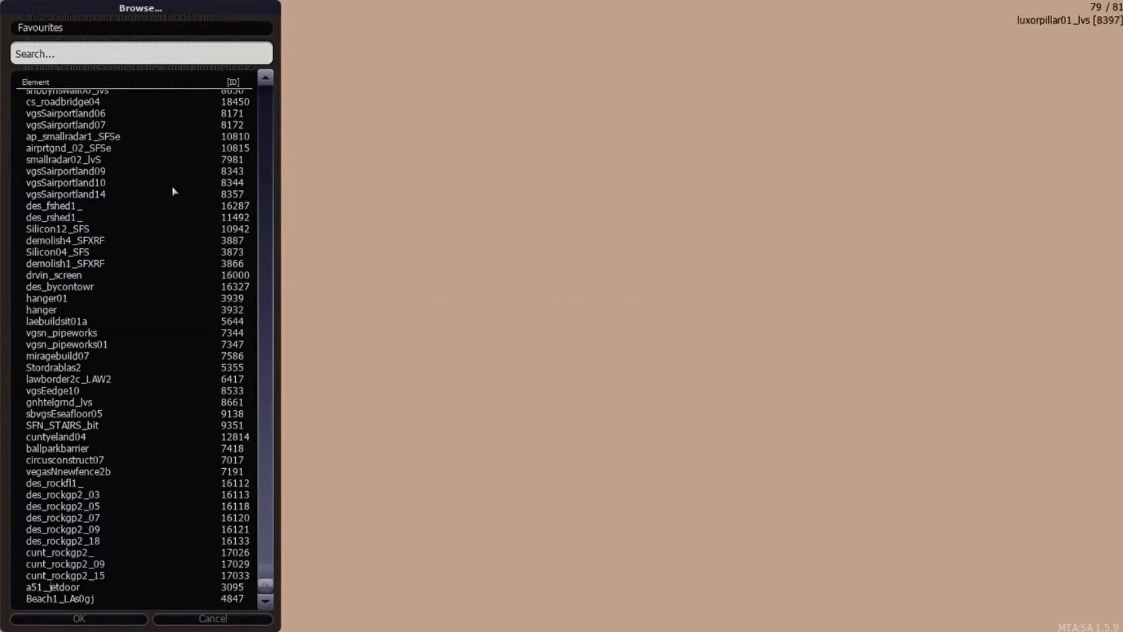
{"action": "scroll", "coordinate": [174, 192], "scroll_direction": "up", "scroll_amount": 1}
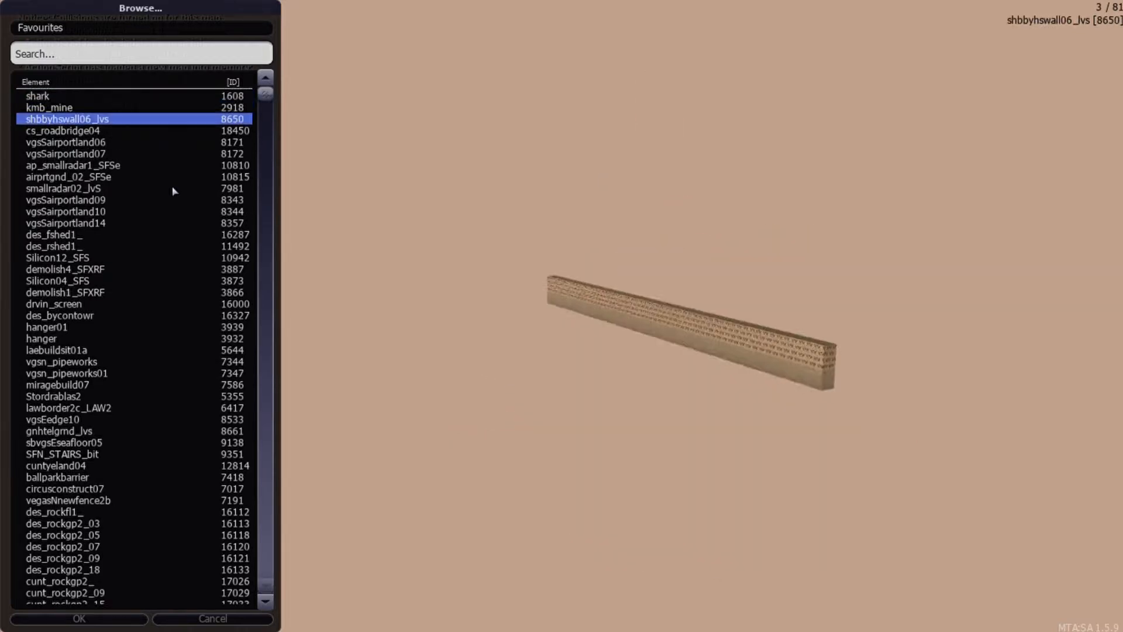
{"action": "key", "text": "Return"}
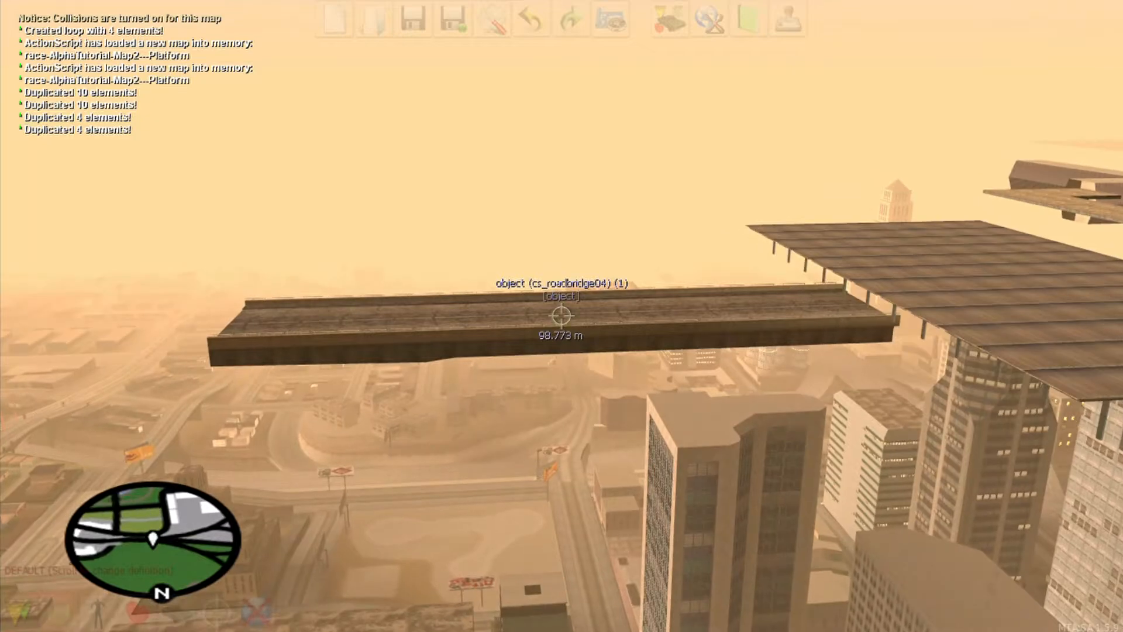
- Select the road bridge cs_roadbridge04 (1), raise it and rotate it a quarter turn beside the shade platform
{"action": "left_click", "coordinate": [561, 316]}
{"action": "key", "text": "Page_Up"}
{"action": "key", "text": "ctrl+Left"}
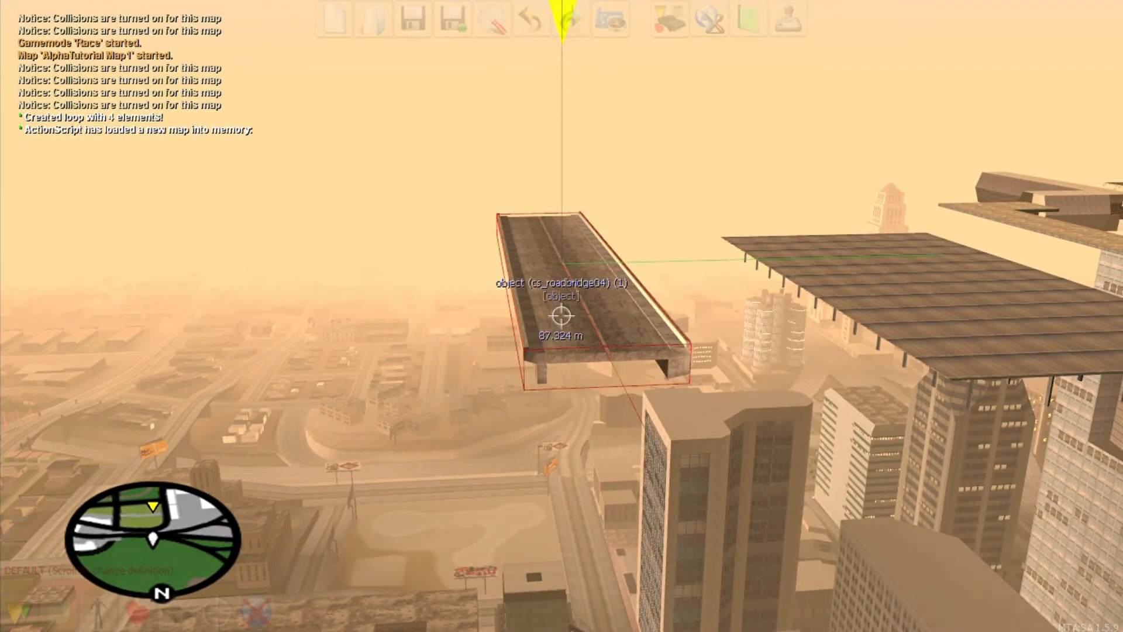
- Examine the road bridge cs_roadbridge04 along its deck and side walls and its position next to the shade platform
{"action": "key", "text": "d"}
{"action": "key", "text": "w"}
{"action": "key", "text": "a"}
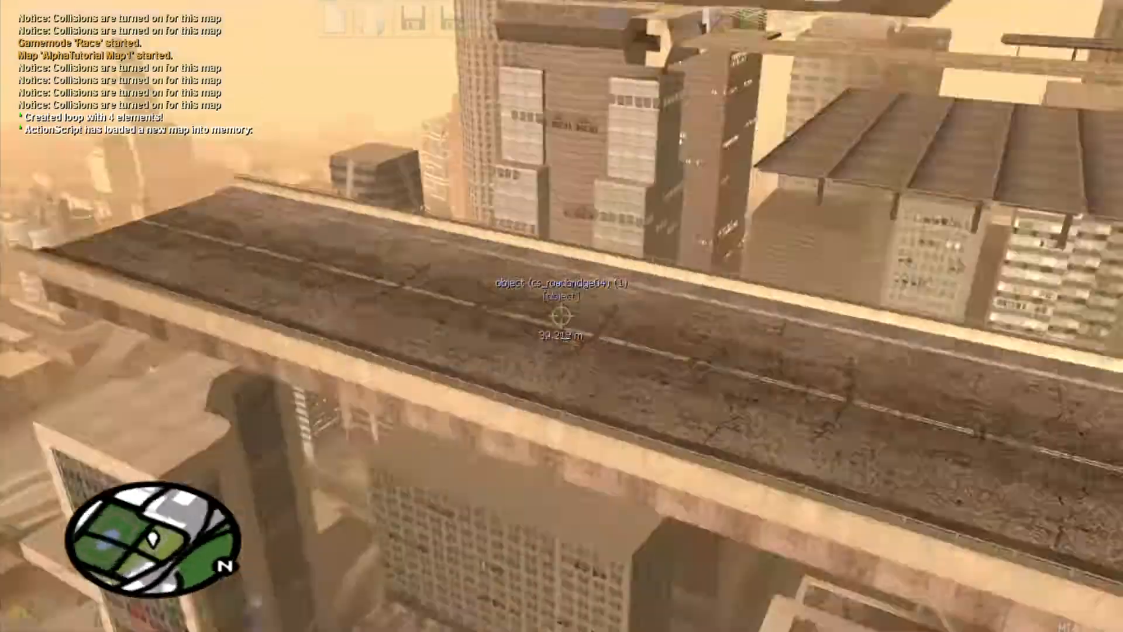
{"action": "key", "text": "w"}
{"action": "key", "text": "s"}
{"action": "key", "text": "d"}
{"action": "key", "text": "w"}
{"action": "key", "text": "d"}
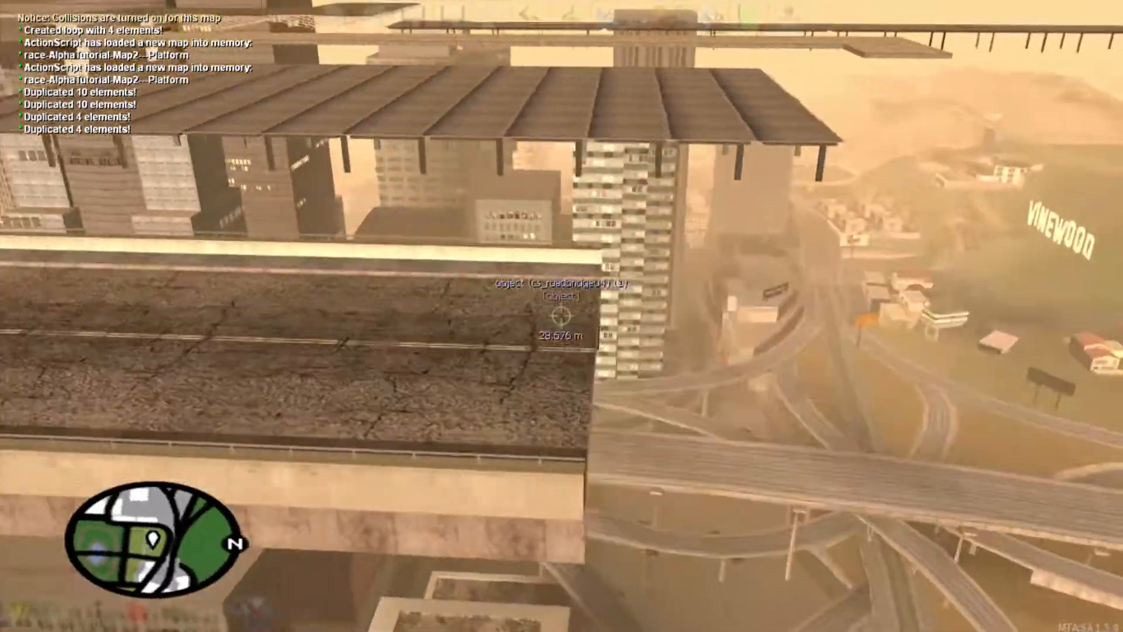
- Clone the road bridge cs_roadbridge04 and slide the copy lengthwise until it joins flush with the end of the first bridge
{"action": "key", "text": "a"}
{"action": "key", "text": "d"}
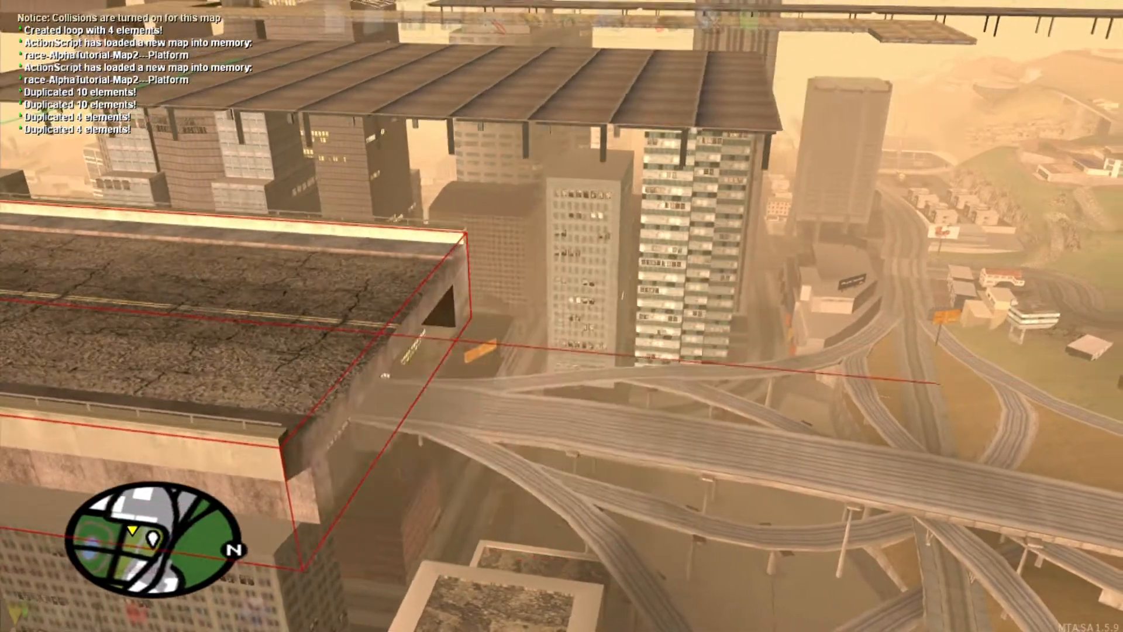
{"action": "key", "text": "s"}
{"action": "key", "text": "w"}
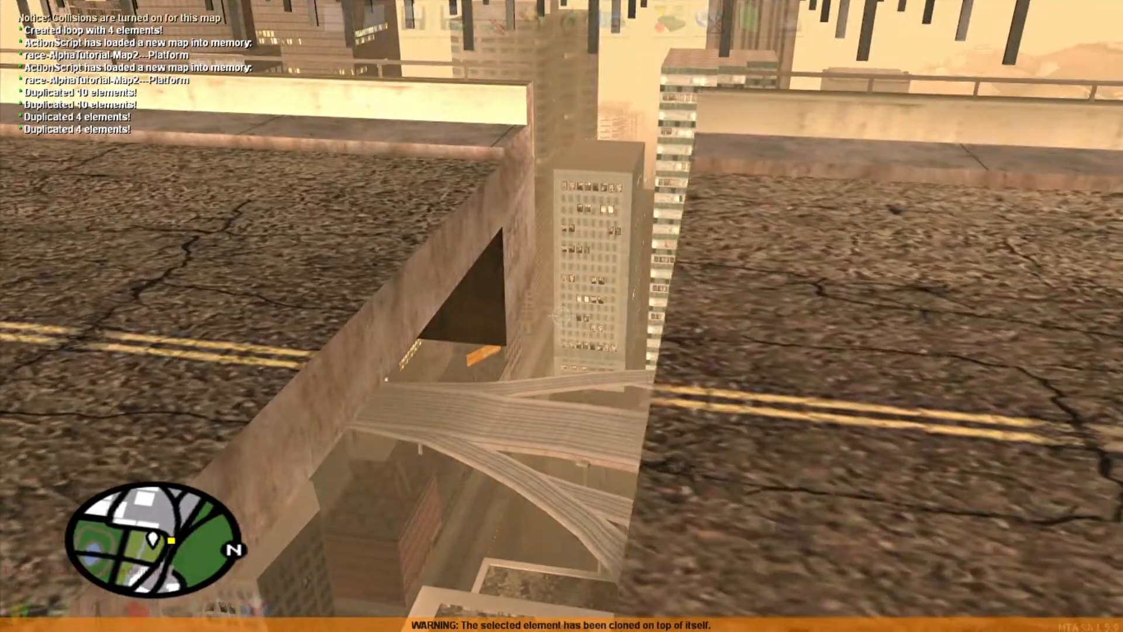
{"action": "key", "text": "Left"}
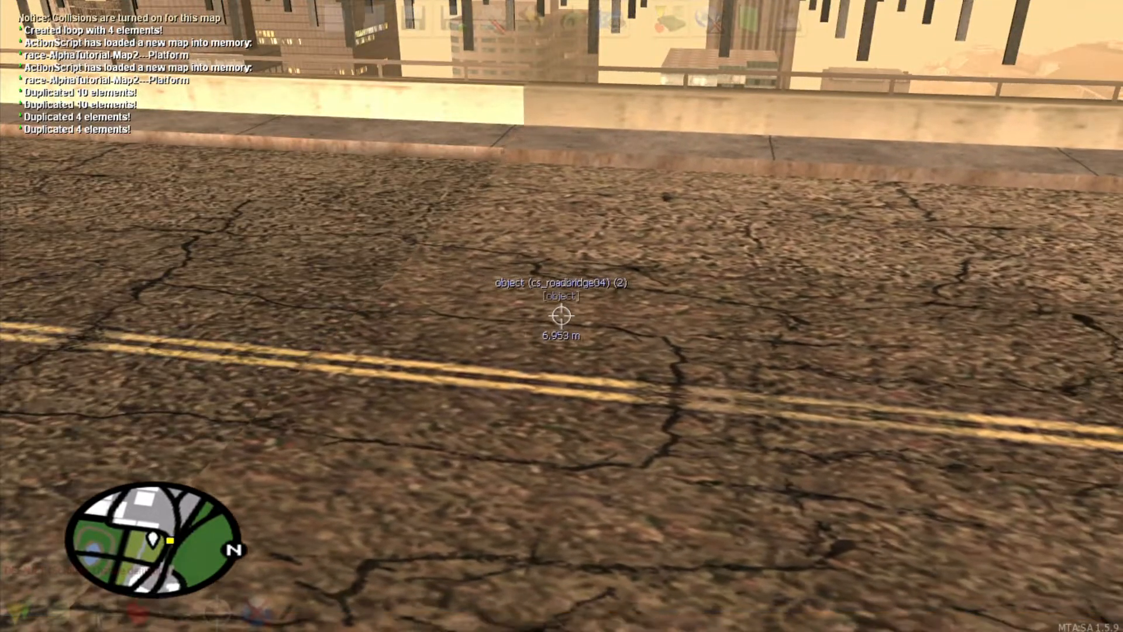
{"action": "key", "text": "s"}
{"action": "key", "text": "s"}
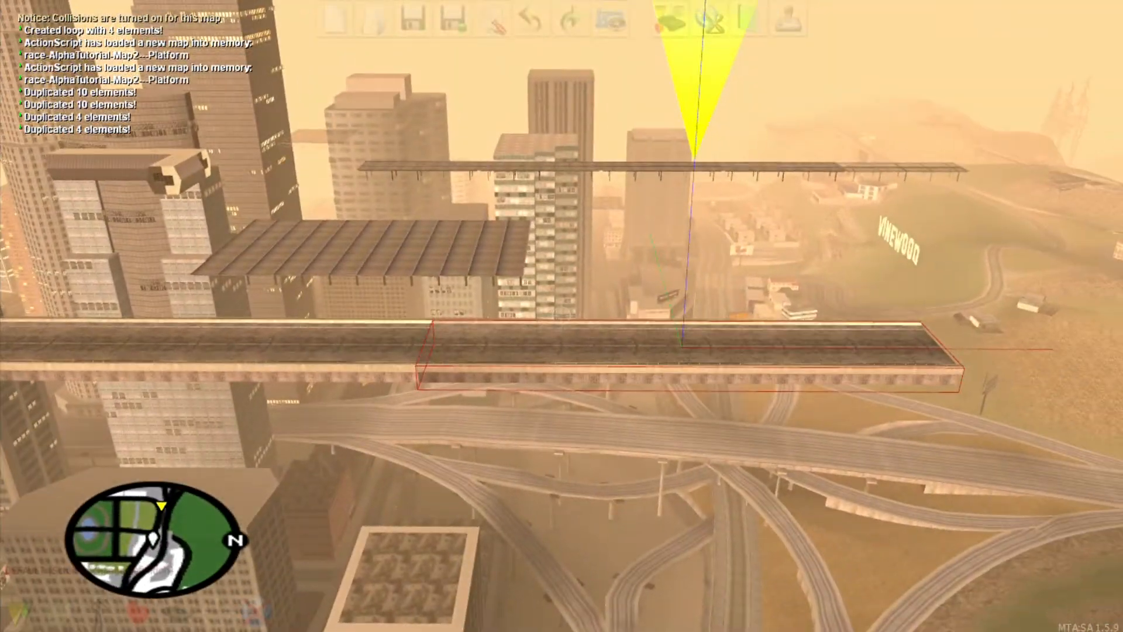
- Clone a drvin_screen from the platform between the towers and bring the copy over to the far end of the second road bridge
{"action": "key", "text": "a"}
{"action": "key", "text": "w"}
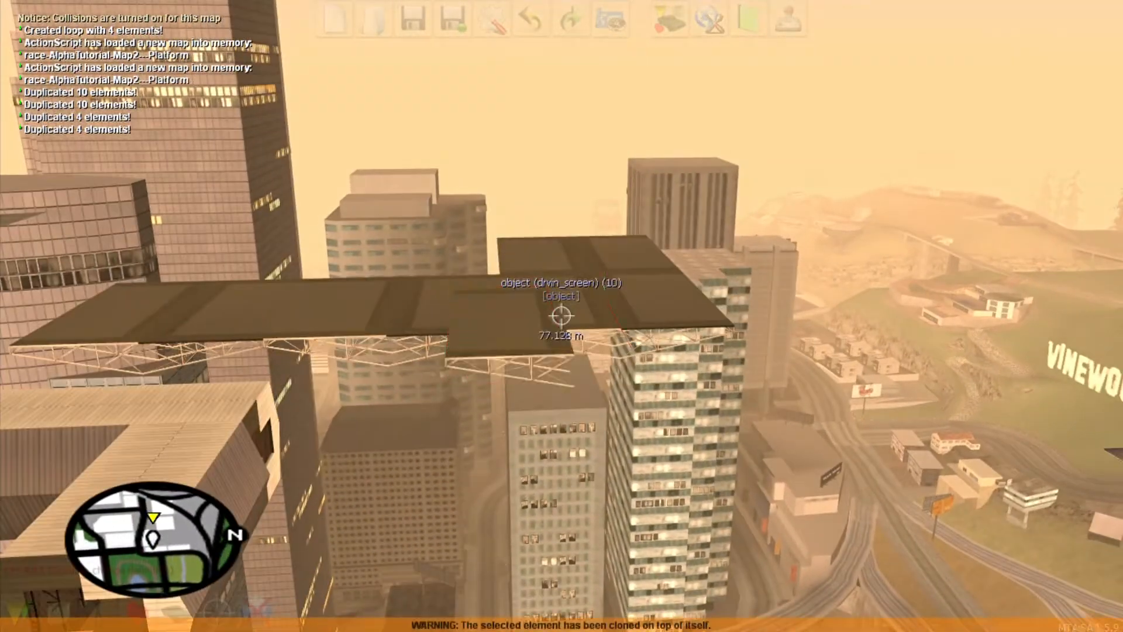
{"action": "key", "text": "d"}
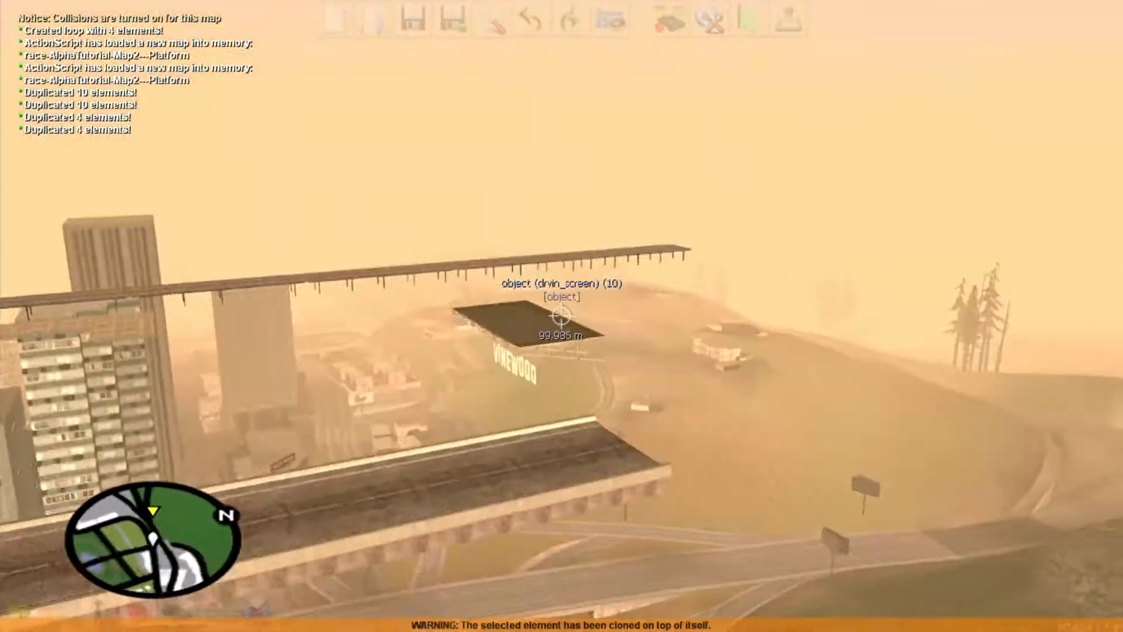
{"action": "key", "text": "w"}
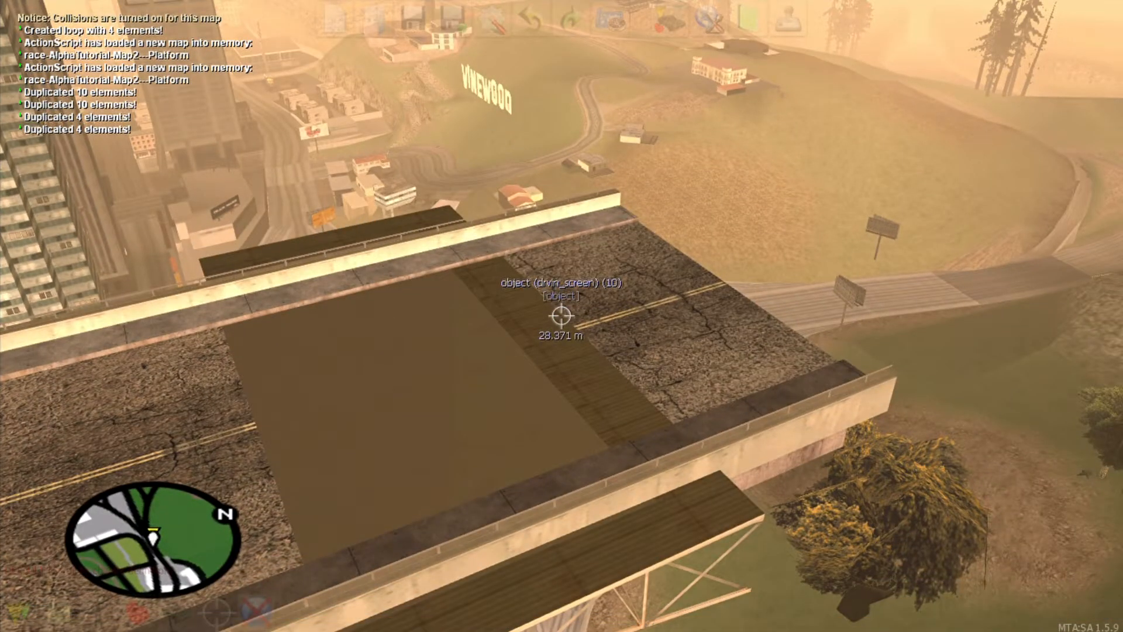
{"action": "key", "text": "w"}
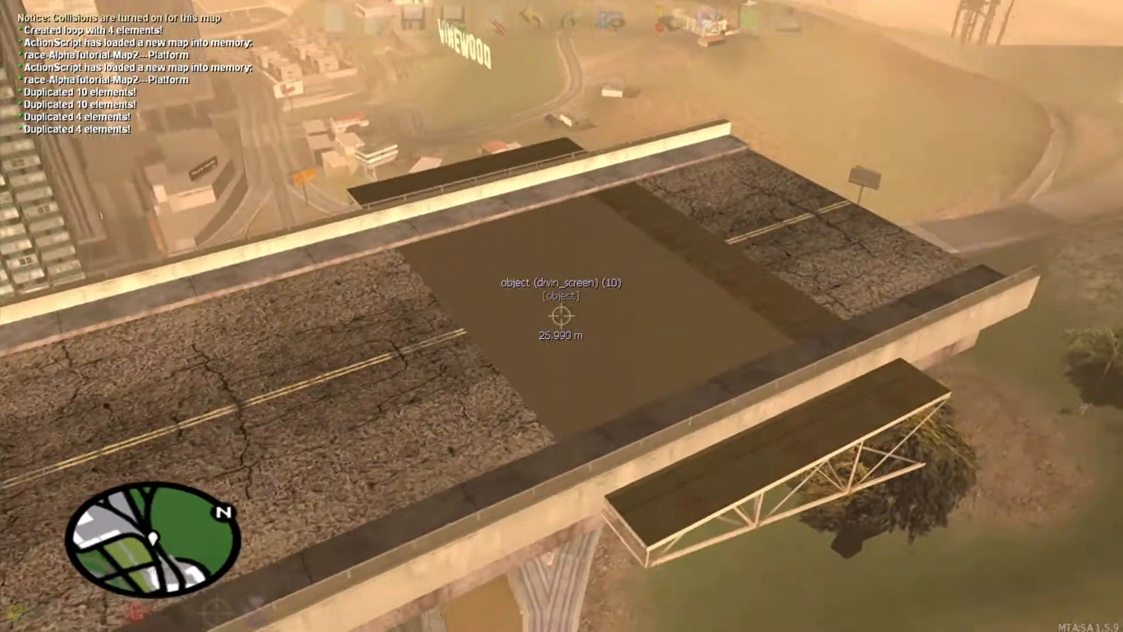
{"action": "key", "text": "s"}
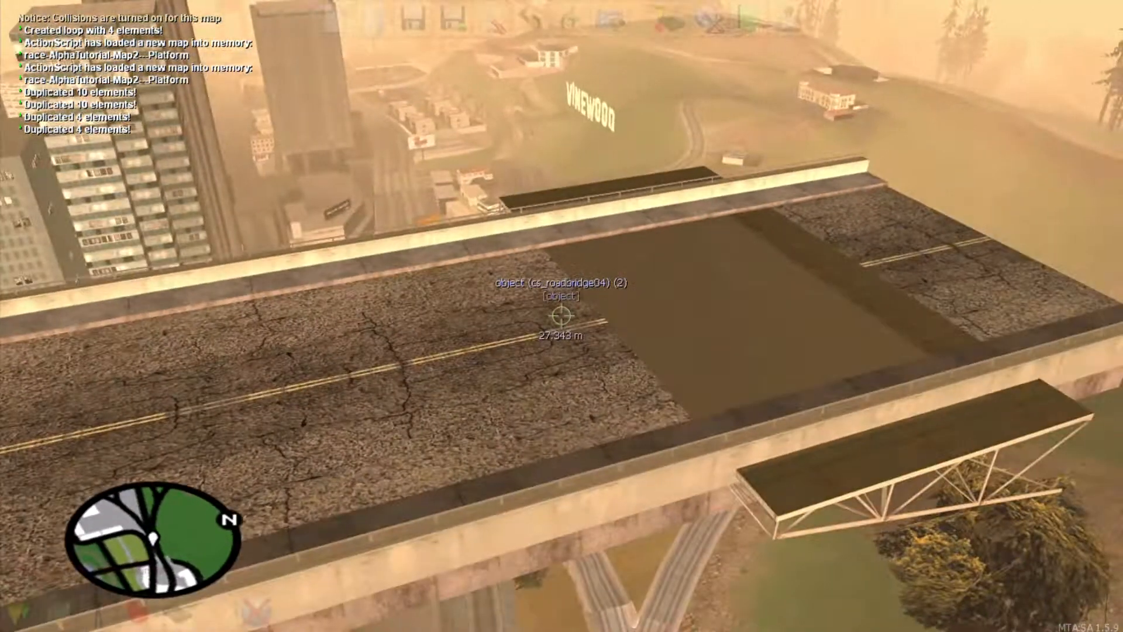
- Line up the drvin_screen as a landing at the road bridge's end and clone it to widen the landing
{"action": "left_click", "coordinate": [562, 316]}
{"action": "key", "text": "d"}
{"action": "key", "text": "Right"}
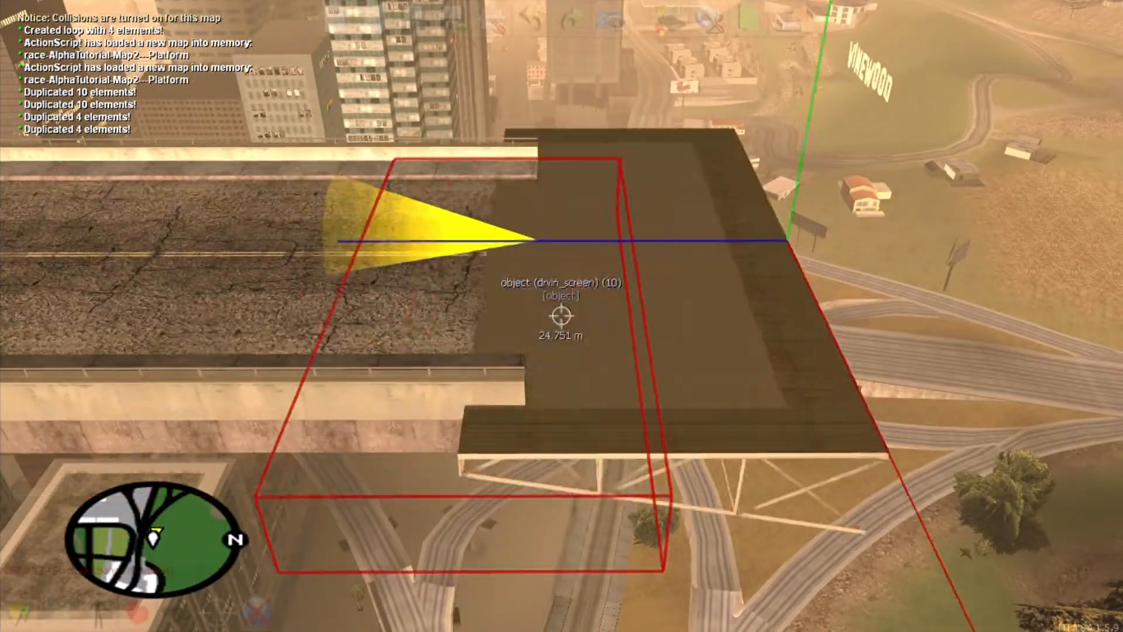
{"action": "key", "text": "c"}
{"action": "key", "text": "s"}
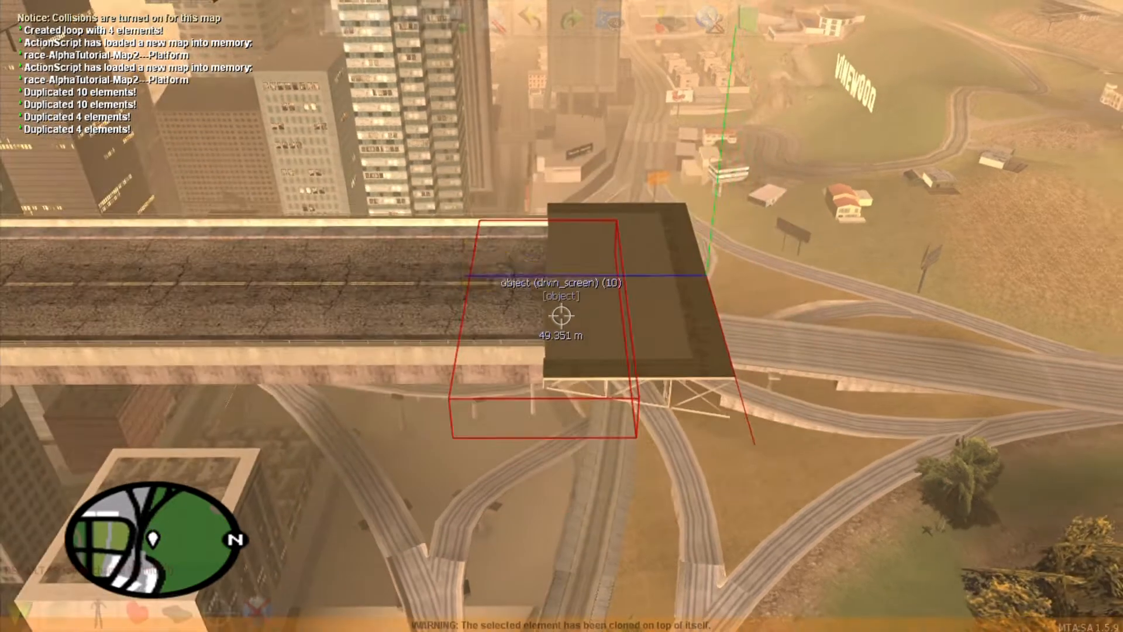
{"action": "key", "text": "w"}
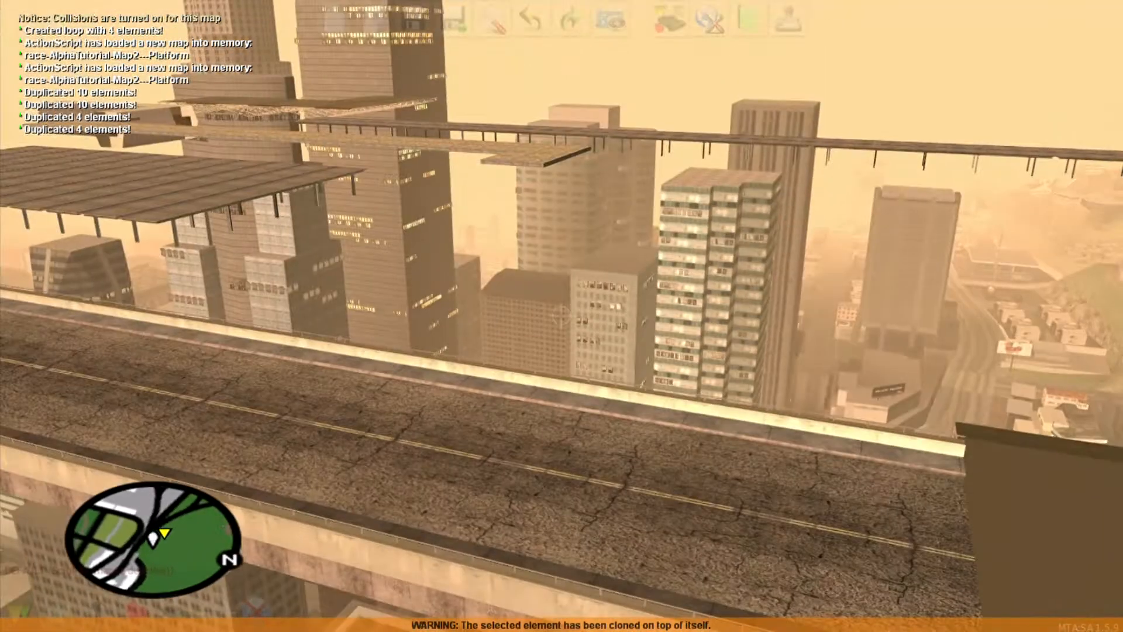
- Clone the road bridge, turn the copy a quarter turn and attach it to the drive-in screen landing to form a corner
{"action": "left_click", "coordinate": [561, 316]}
{"action": "key", "text": "s"}
{"action": "key", "text": "c"}
{"action": "key", "text": "ctrl+Right"}
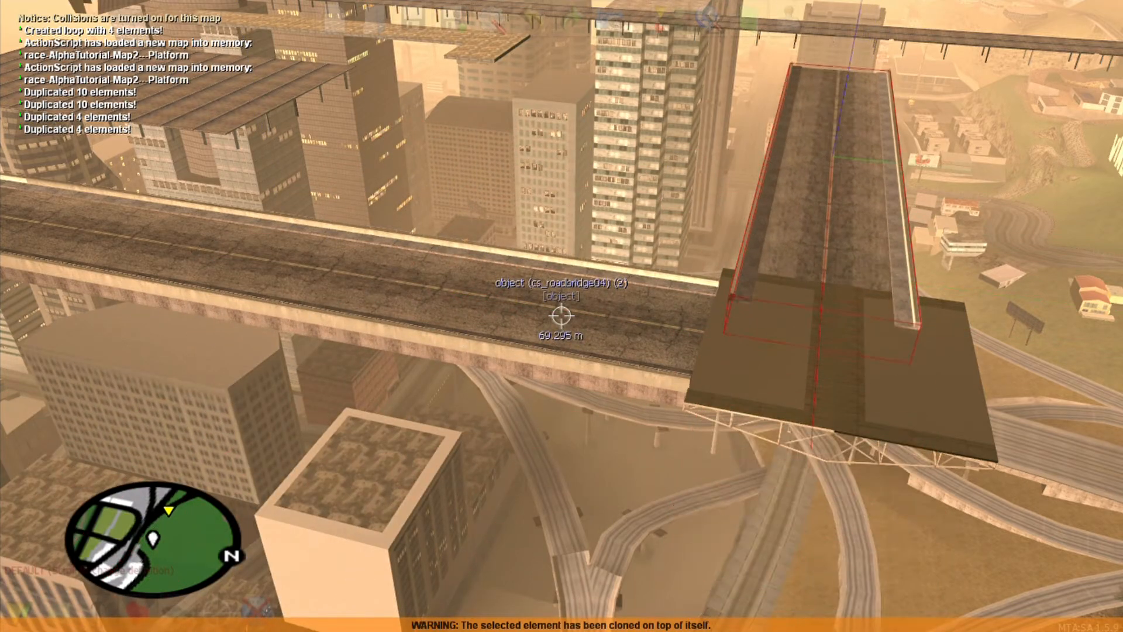
{"action": "key", "text": "w"}
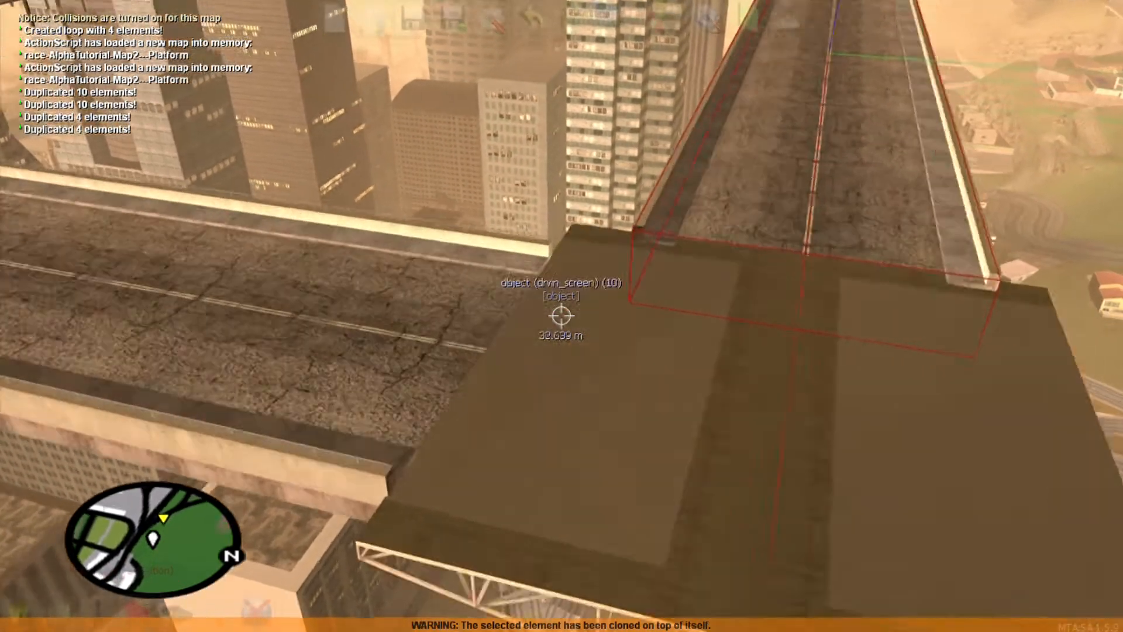
{"action": "key", "text": "s"}
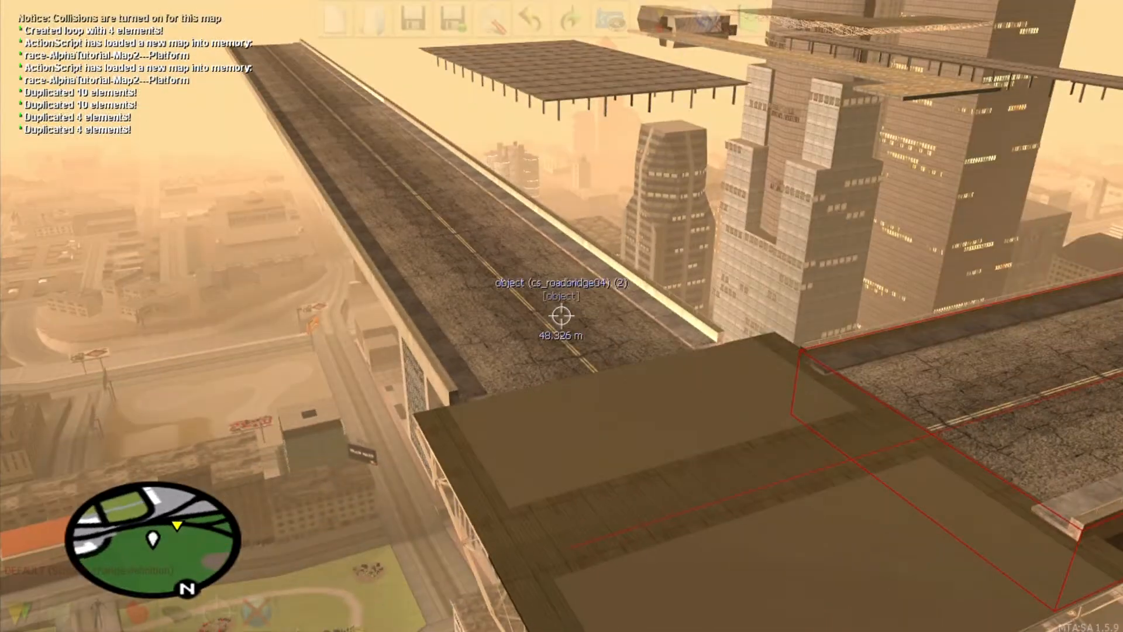
- Fetch a clone of the large dark plate vgsEedge10 and place it over the hills beyond the drive-in screen landing
{"action": "key", "text": "a"}
{"action": "key", "text": "w"}
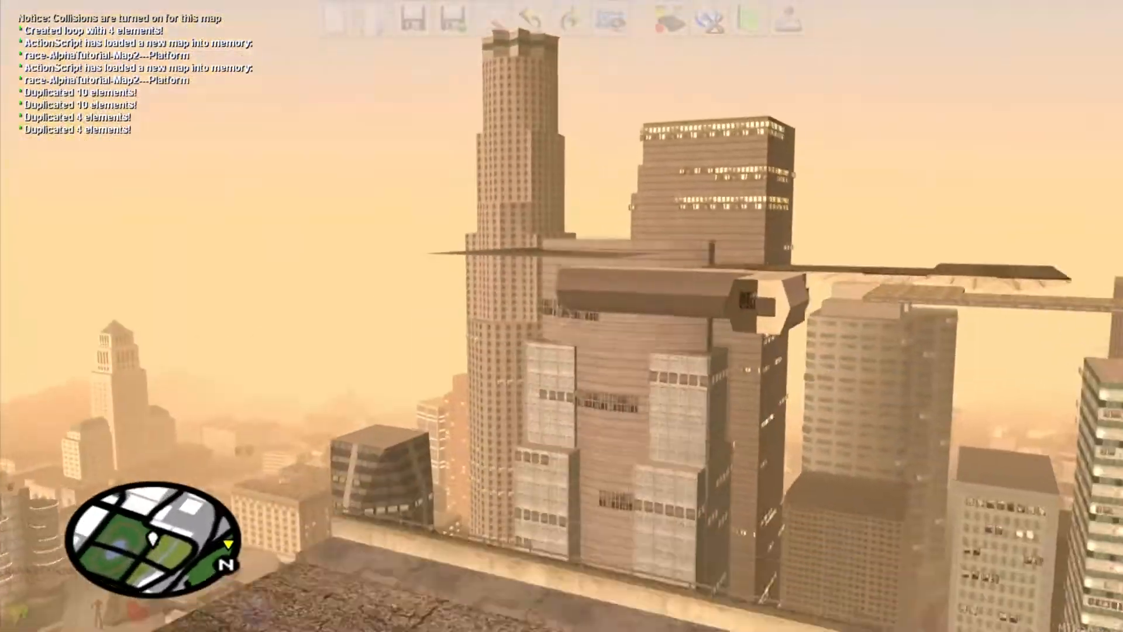
{"action": "key", "text": "w"}
{"action": "key", "text": "s"}
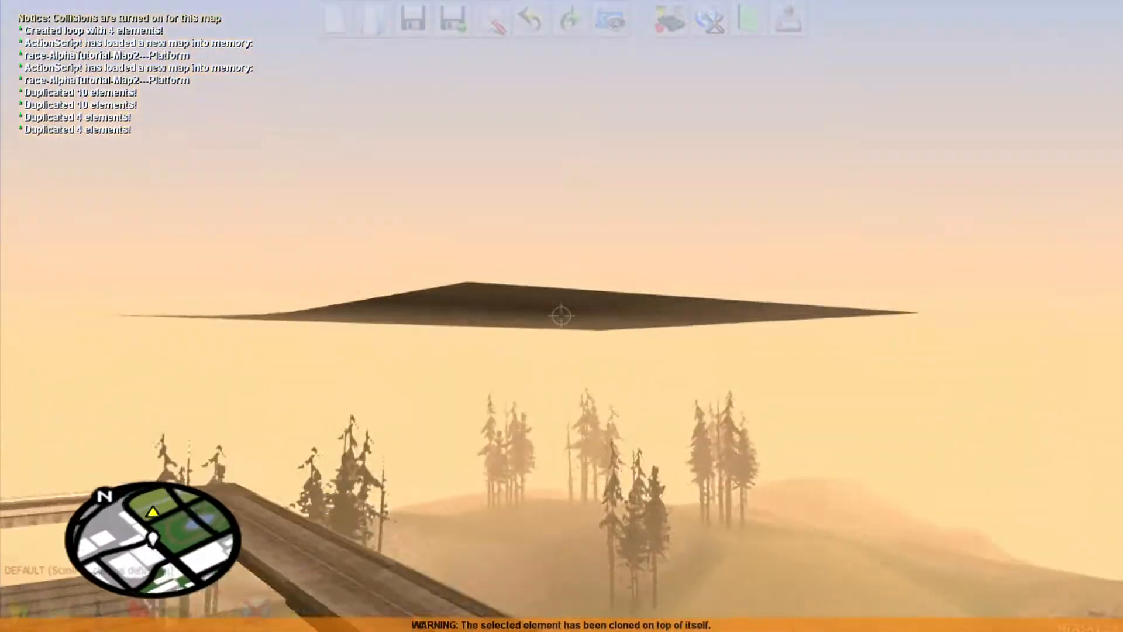
{"action": "key", "text": "w"}
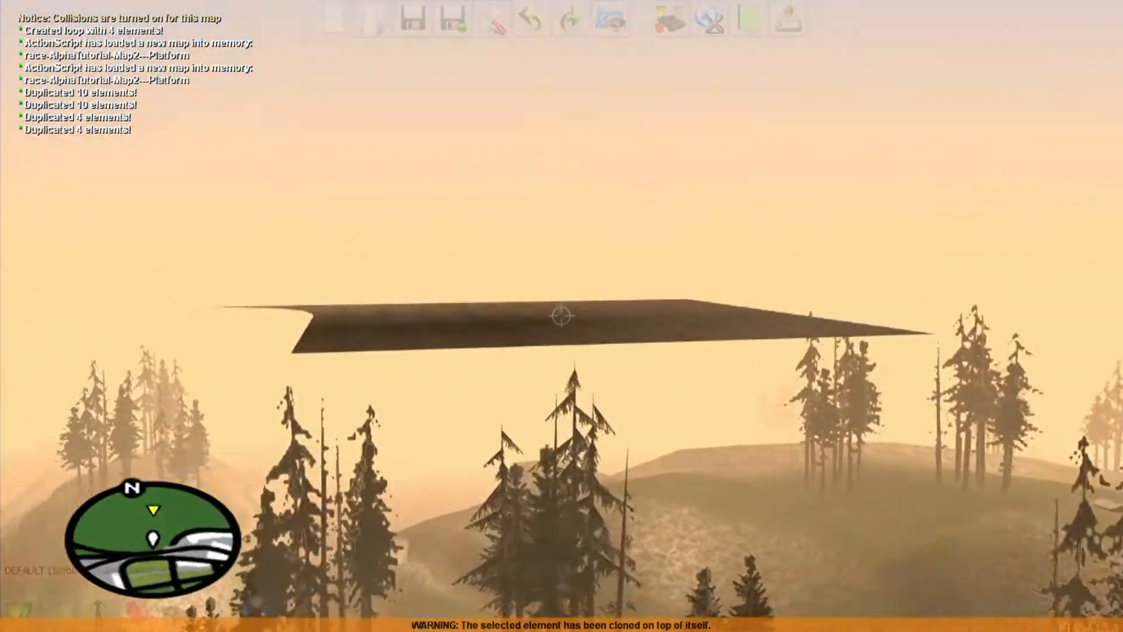
{"action": "key", "text": "w"}
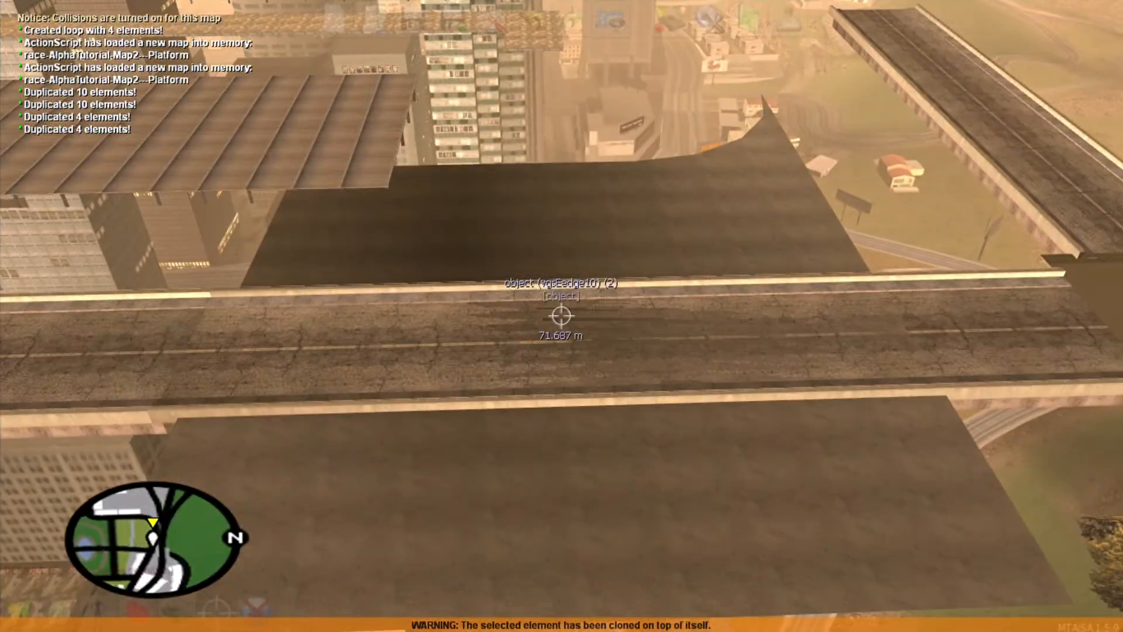
{"action": "key", "text": "s"}
{"action": "left_click", "coordinate": [560, 316]}
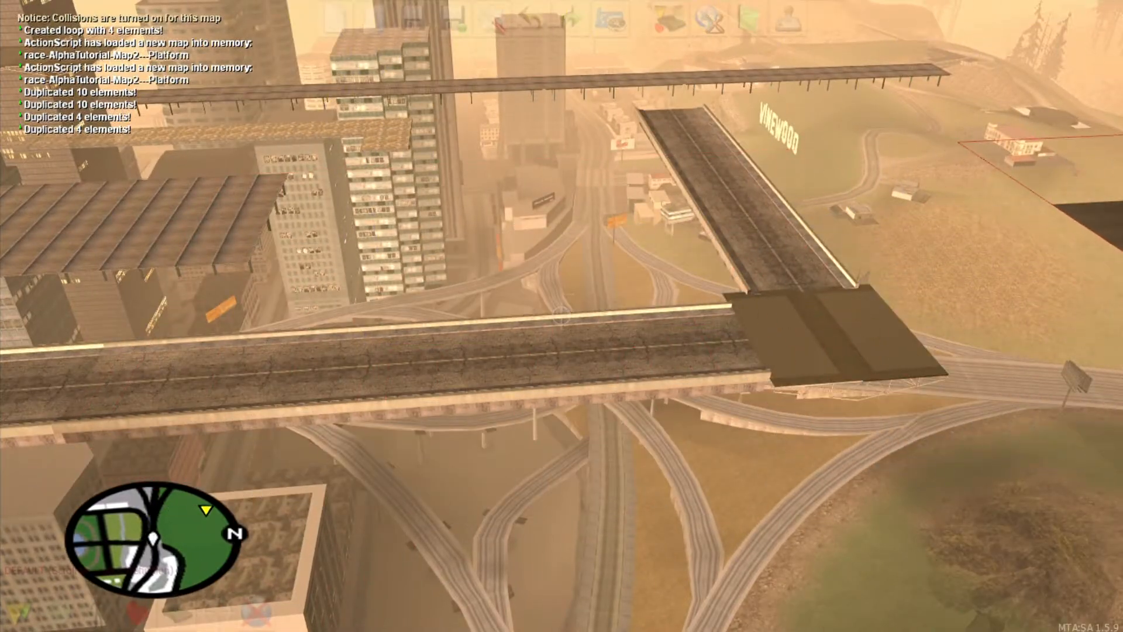
- Clone the road bridge cs_roadbridge04 (2) and place the copy in line with it on the landing's opposite side
{"action": "key", "text": "d"}
{"action": "key", "text": "w"}
{"action": "key", "text": "a"}
{"action": "left_click", "coordinate": [562, 316]}
{"action": "key", "text": "s"}
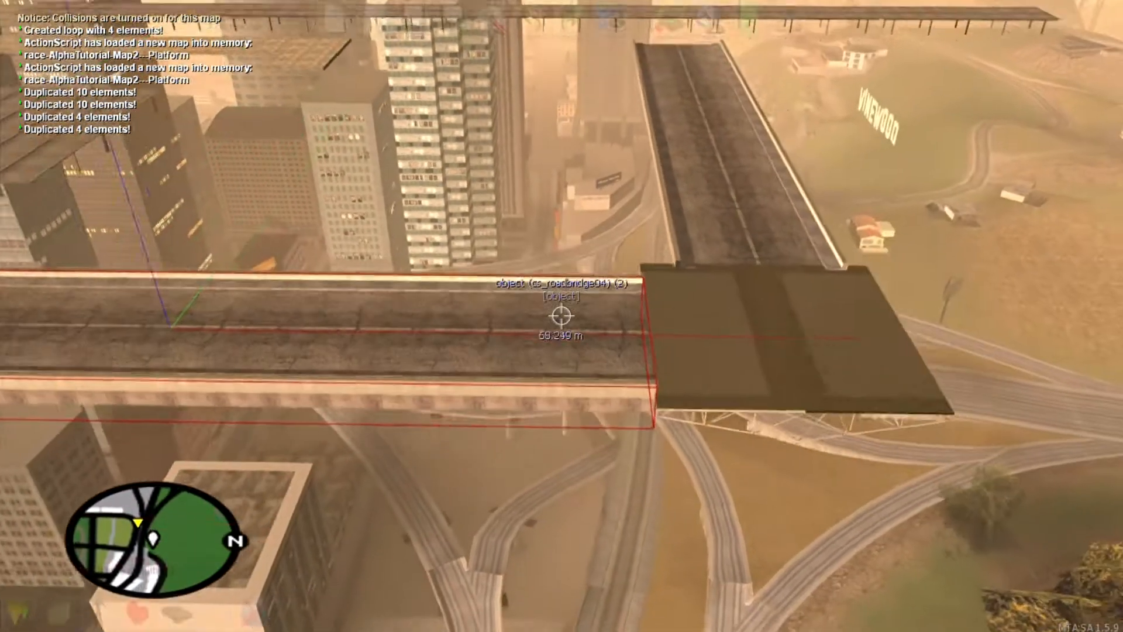
{"action": "key", "text": "c"}
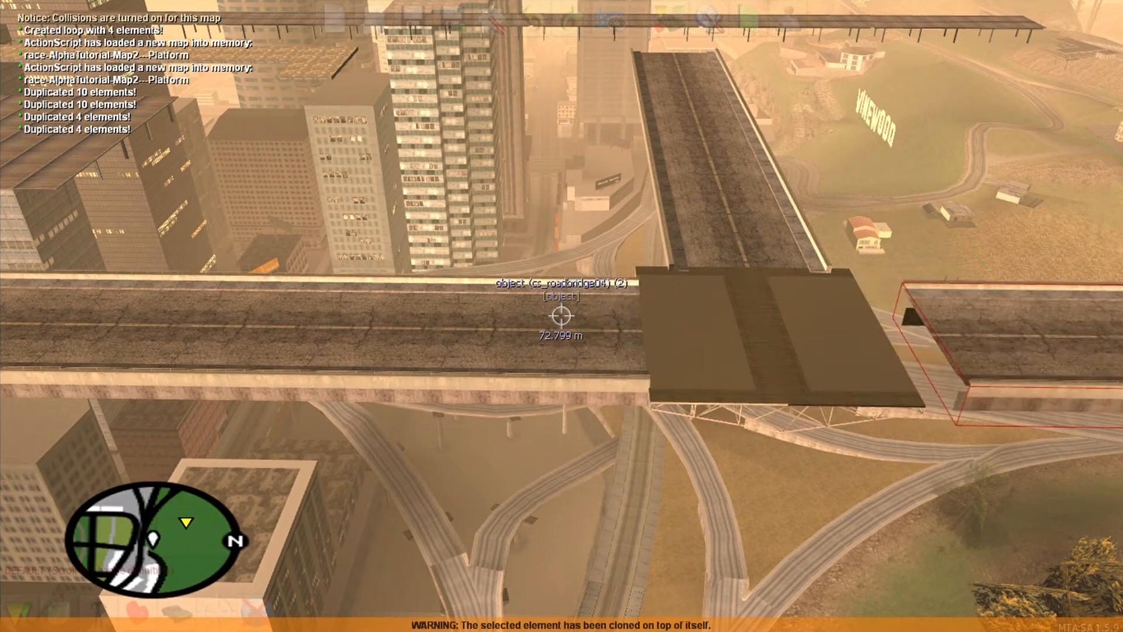
{"action": "key", "text": "w"}
{"action": "key", "text": "d"}
{"action": "key", "text": "s"}
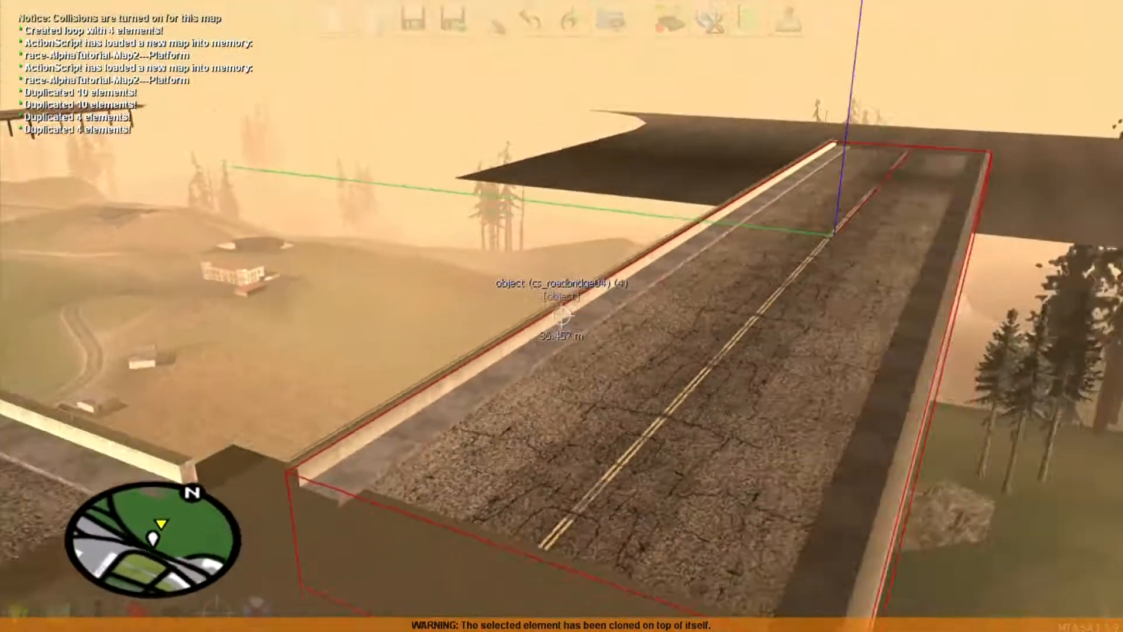
- Move the cloned road bridge away from the landing and clear of the dark plate, exposing its open end
{"action": "key", "text": "w"}
{"action": "key", "text": "Up"}
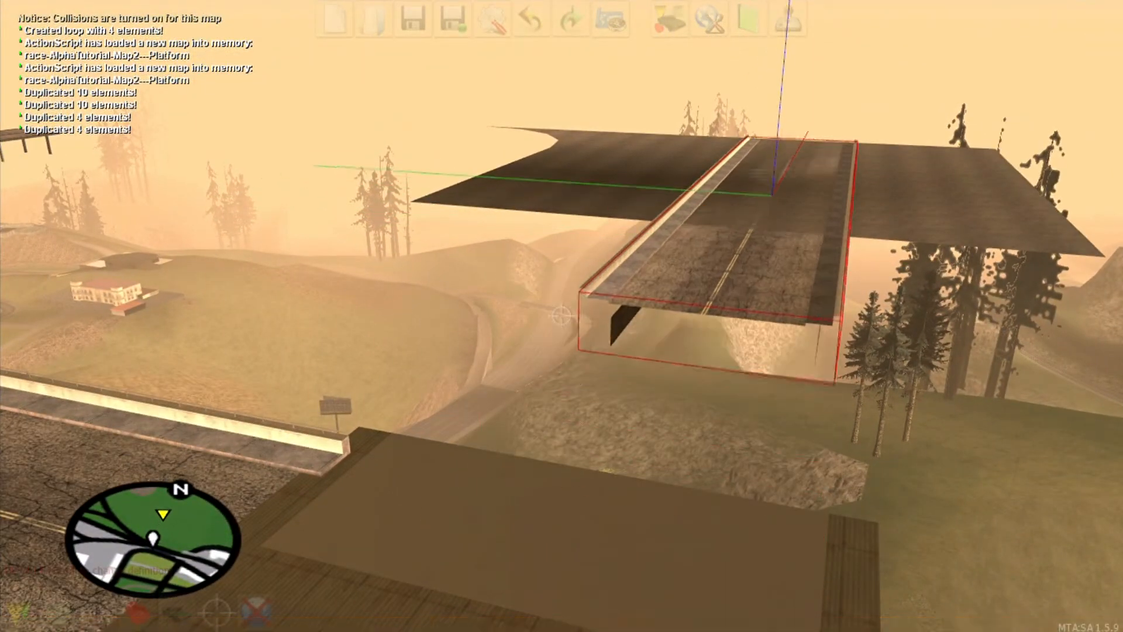
{"action": "key", "text": "Right"}
{"action": "key", "text": "d"}
{"action": "key", "text": "Down"}
{"action": "key", "text": "Left"}
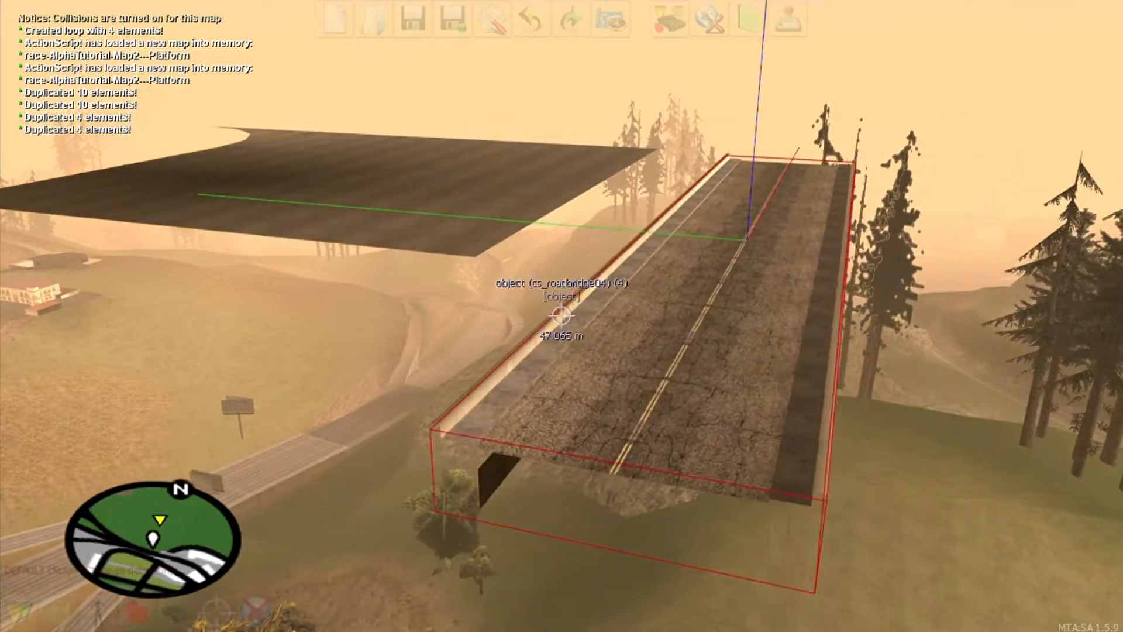
{"action": "key", "text": "Up"}
{"action": "key", "text": "w"}
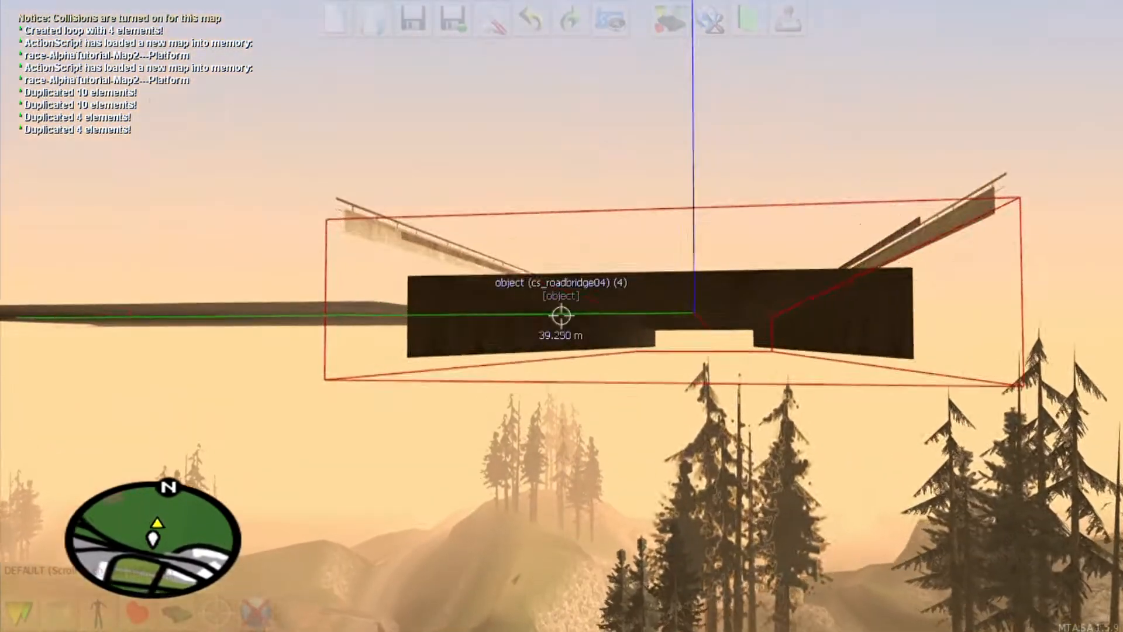
- Set the doublesided property of road bridge cs_roadbridge04 (4) to true
{"action": "key", "text": "s"}
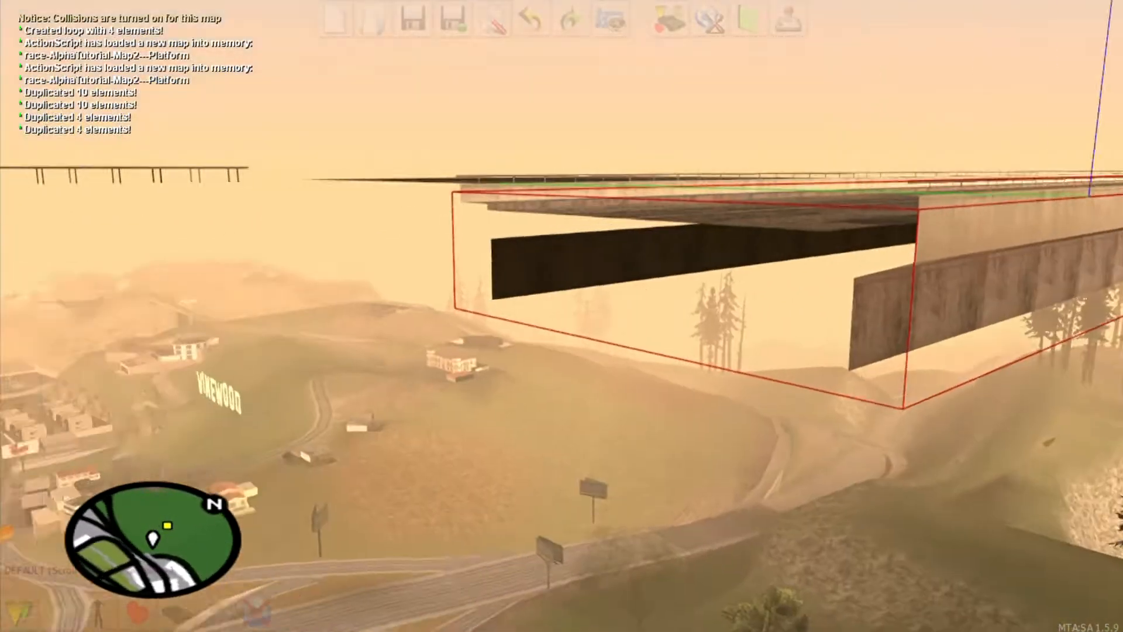
{"action": "key", "text": "f"}
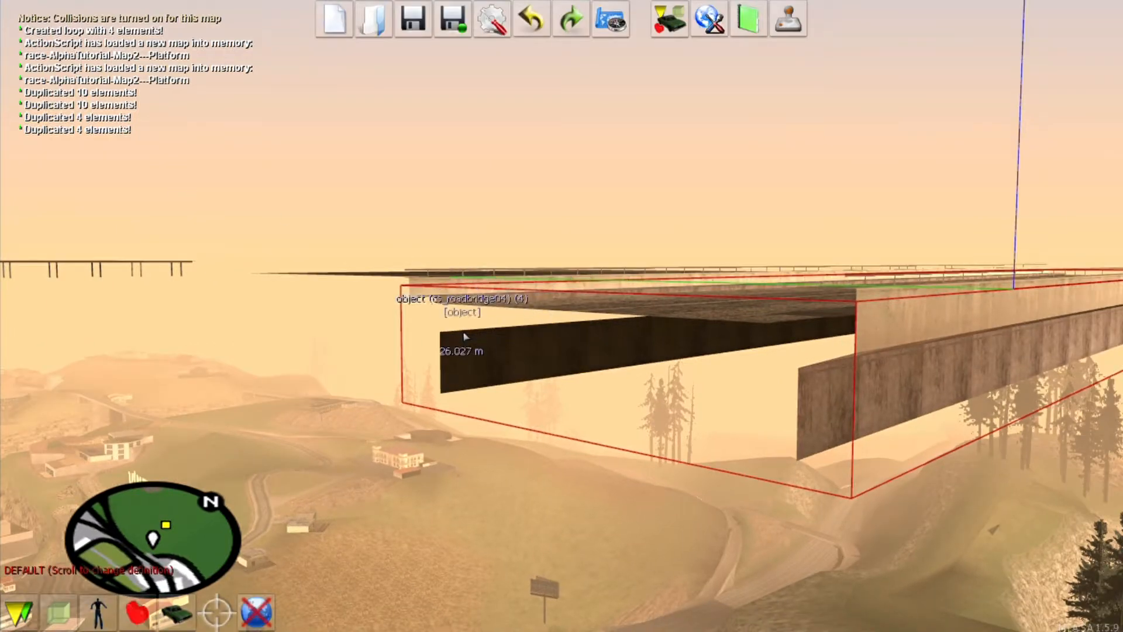
{"action": "double_click", "coordinate": [782, 343]}
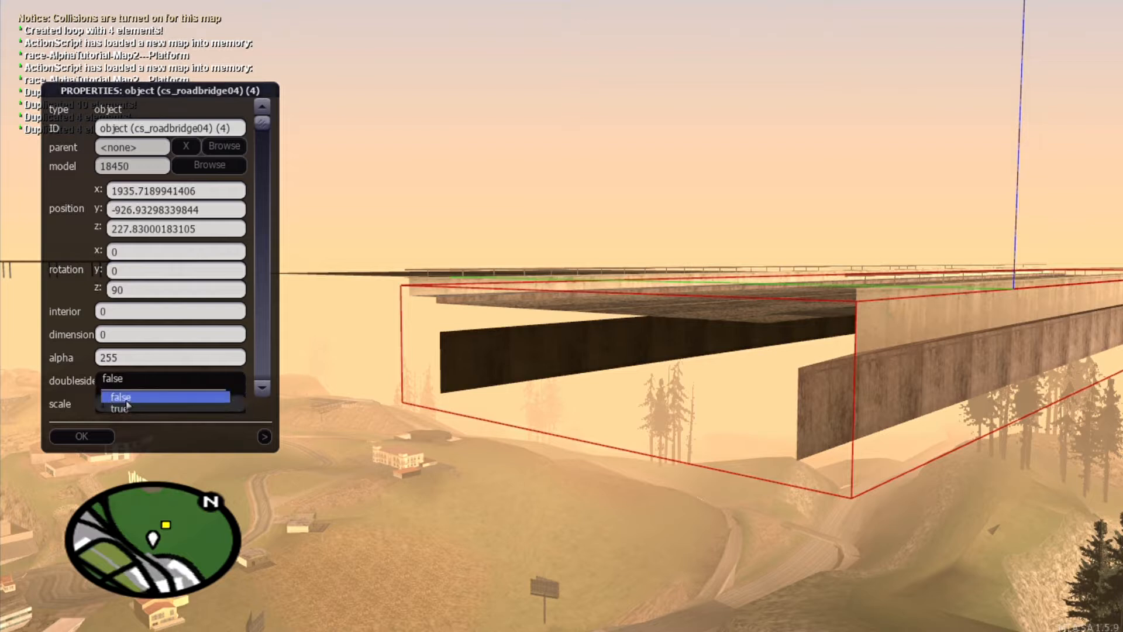
{"action": "left_click", "coordinate": [82, 437]}
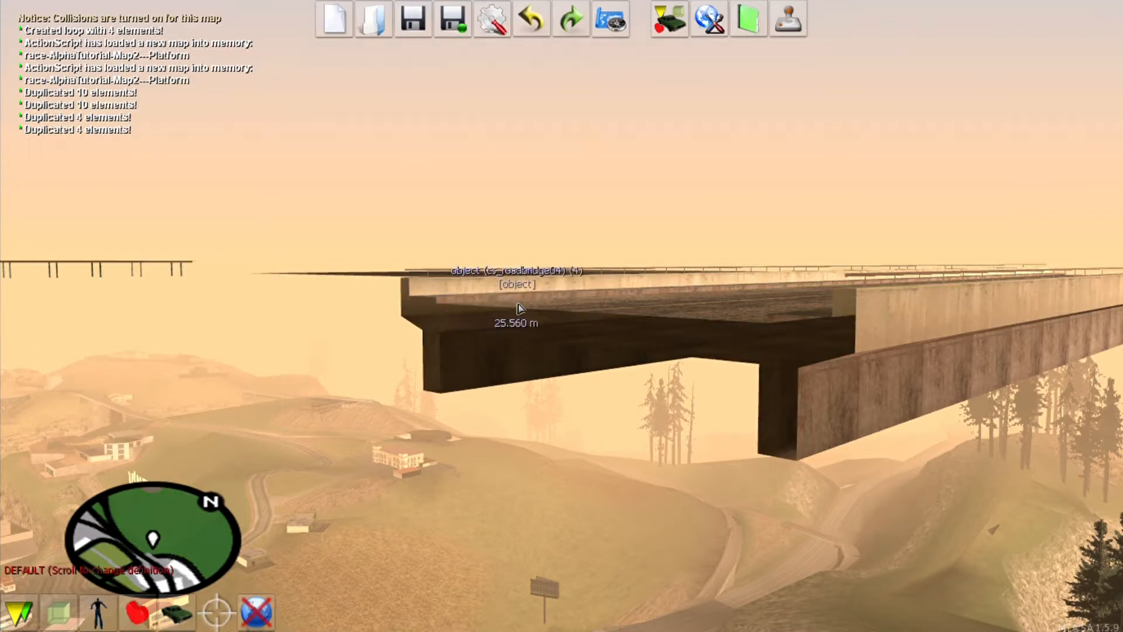
{"action": "key", "text": "f"}
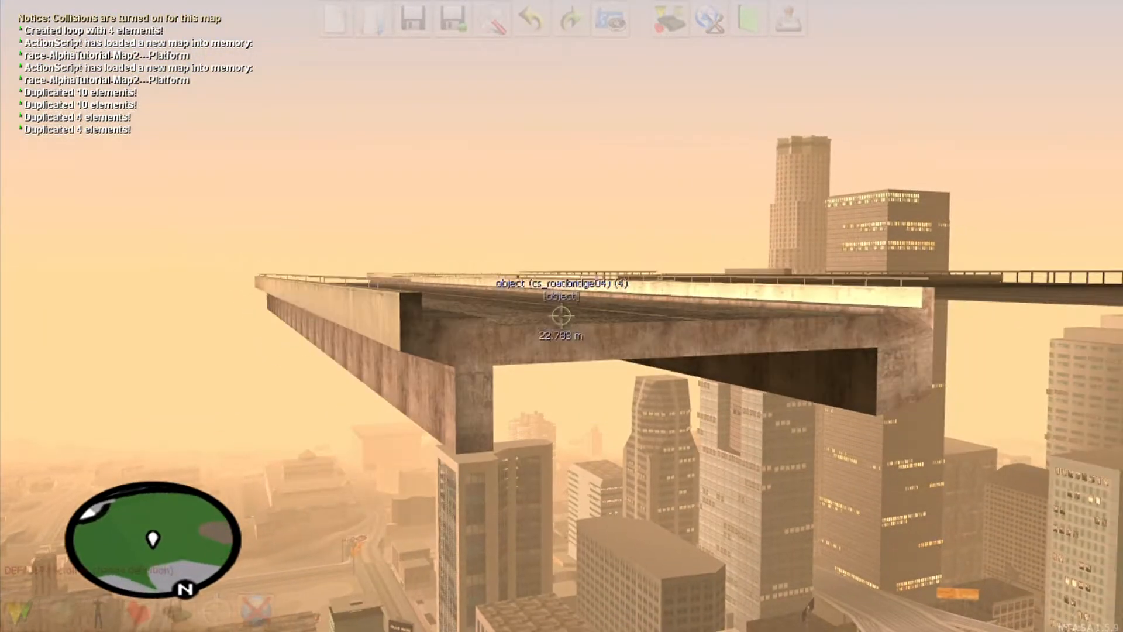
- Examine both ends of the double-sided road bridge and rotate it half a turn
{"action": "key", "text": "f"}
{"action": "key", "text": "f"}
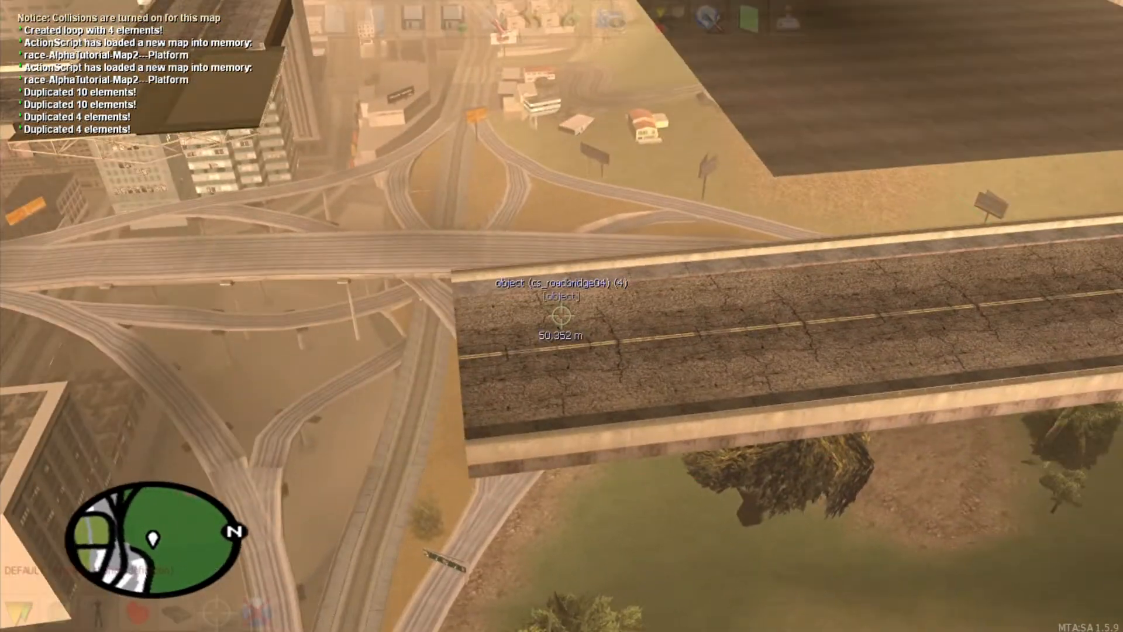
{"action": "left_click", "coordinate": [561, 316]}
{"action": "key", "text": "ctrl+Right"}
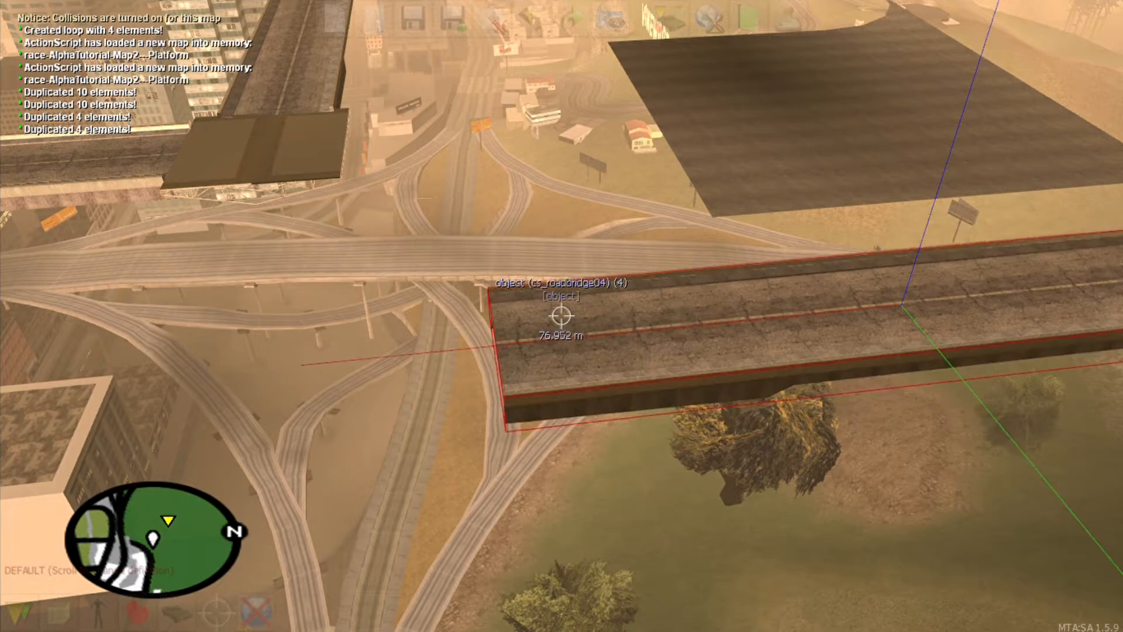
- Move the double-sided road bridge cs_roadbridge04 (4) up to the landing's open side and line it up with the opposite bridge
{"action": "key", "text": "w"}
{"action": "key", "text": "Page_Up"}
{"action": "key", "text": "Left"}
{"action": "key", "text": "Up"}
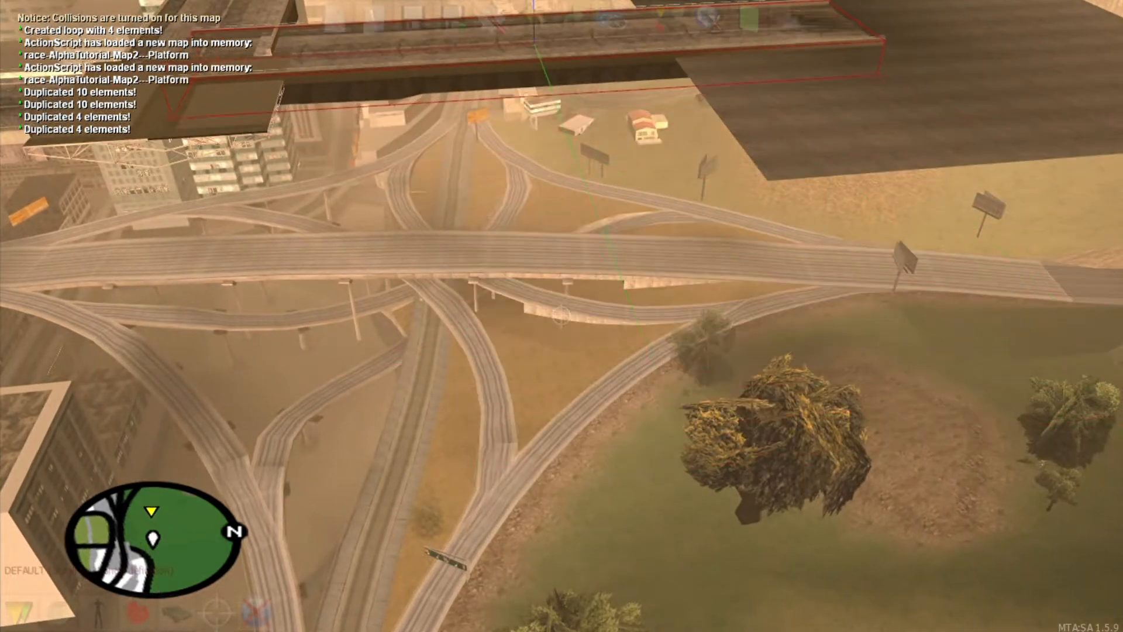
{"action": "key", "text": "Page_Down"}
{"action": "key", "text": "Right"}
{"action": "key", "text": "Down"}
{"action": "key", "text": "Down"}
{"action": "key", "text": "a"}
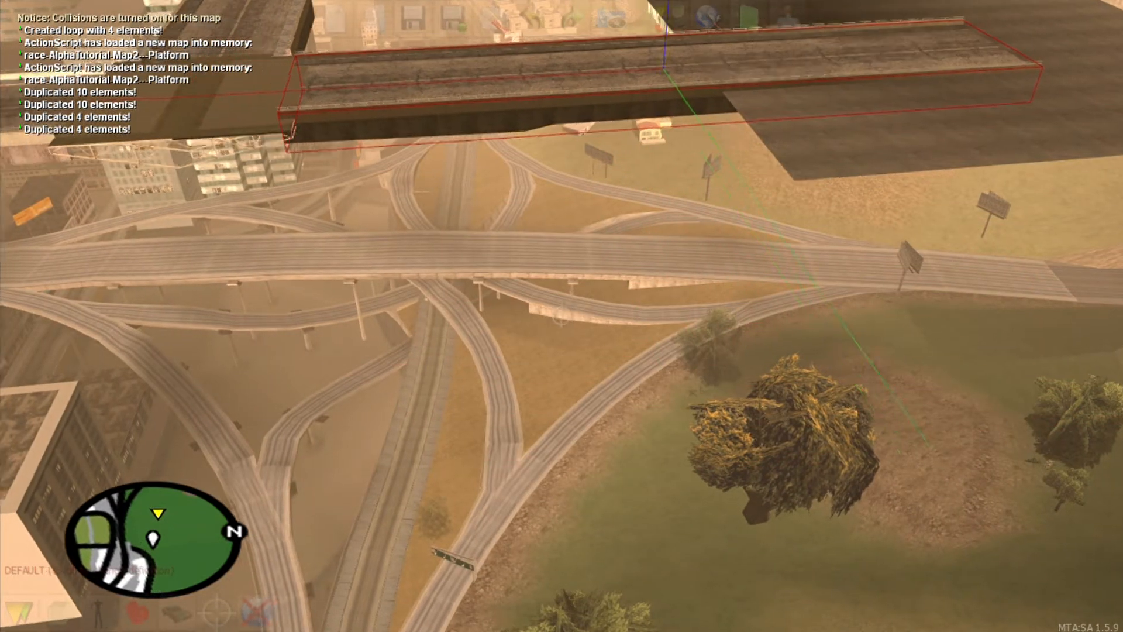
{"action": "key", "text": "w"}
{"action": "key", "text": "s"}
{"action": "key", "text": "f"}
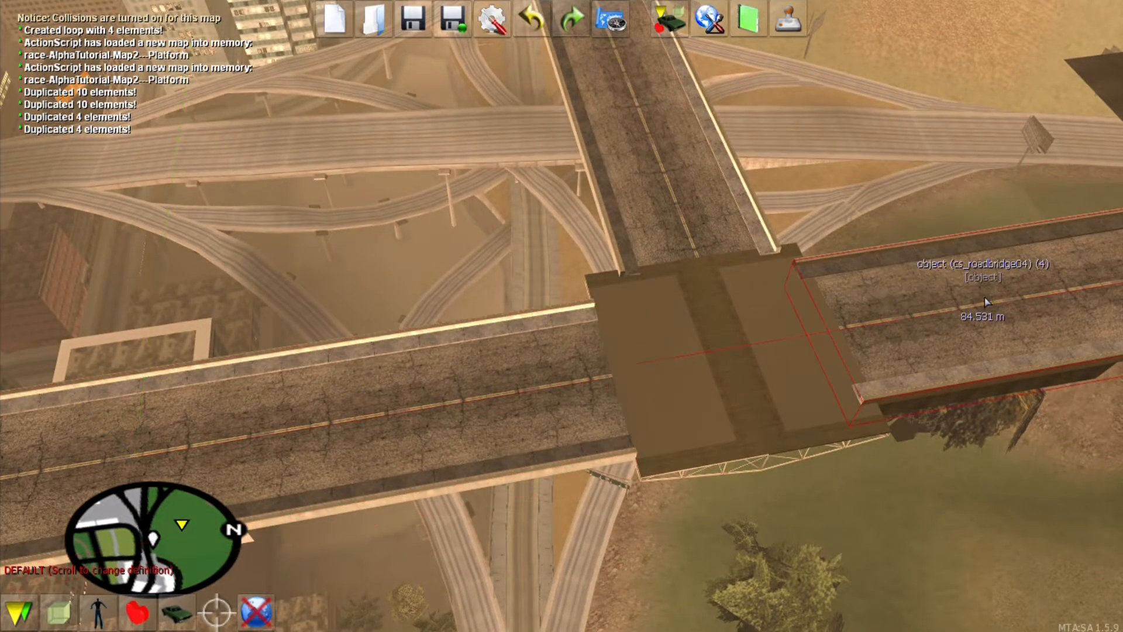
- Fit the end of road bridge (4) against the drive-in screen landing and inspect the joints between landing and bridges
{"action": "key", "text": "w"}
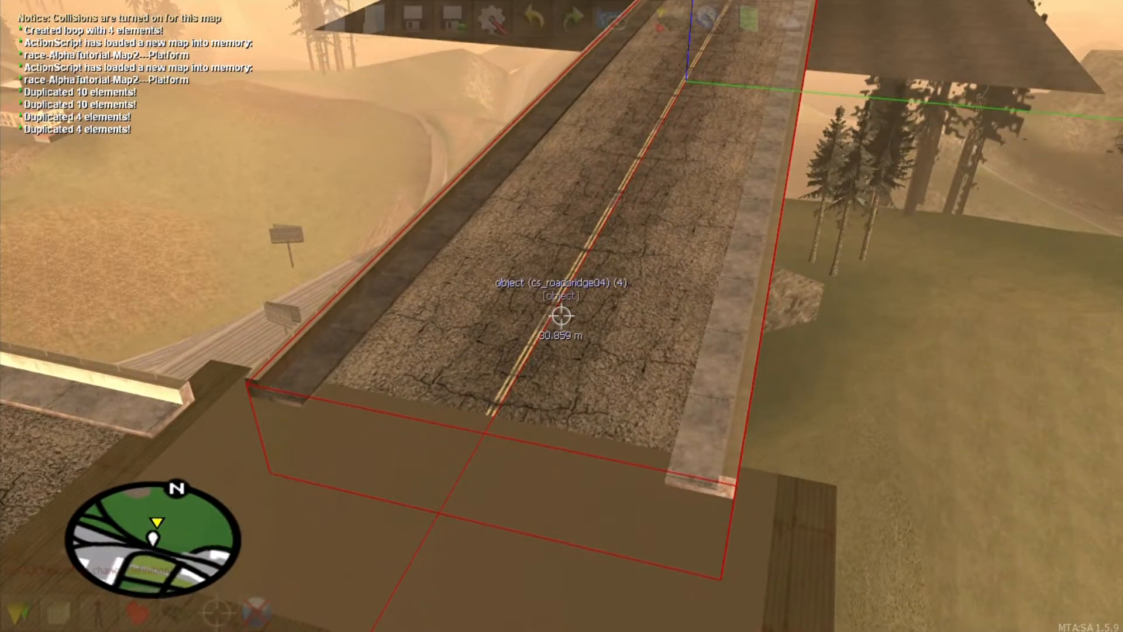
{"action": "key", "text": "a"}
{"action": "key", "text": "Down"}
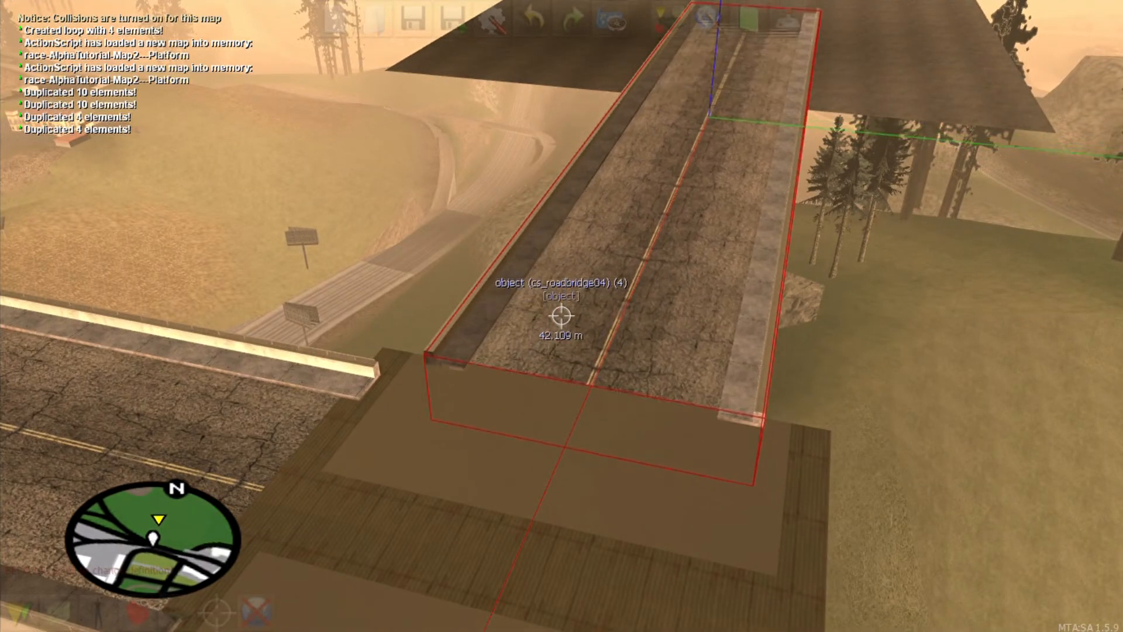
{"action": "key", "text": "w"}
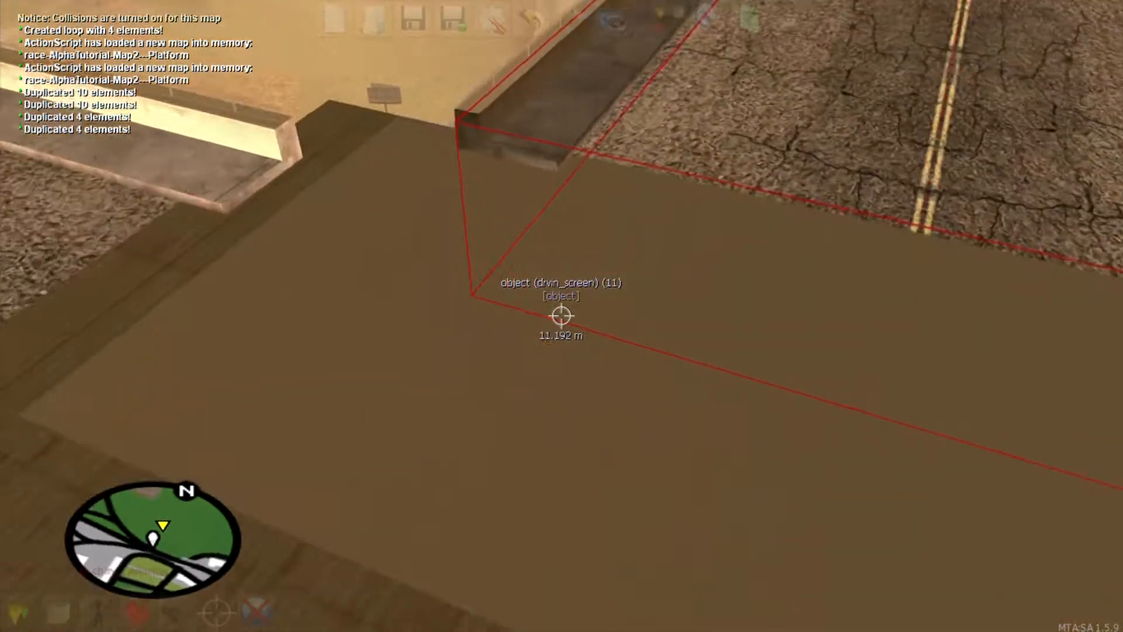
{"action": "key", "text": "s"}
{"action": "key", "text": "f"}
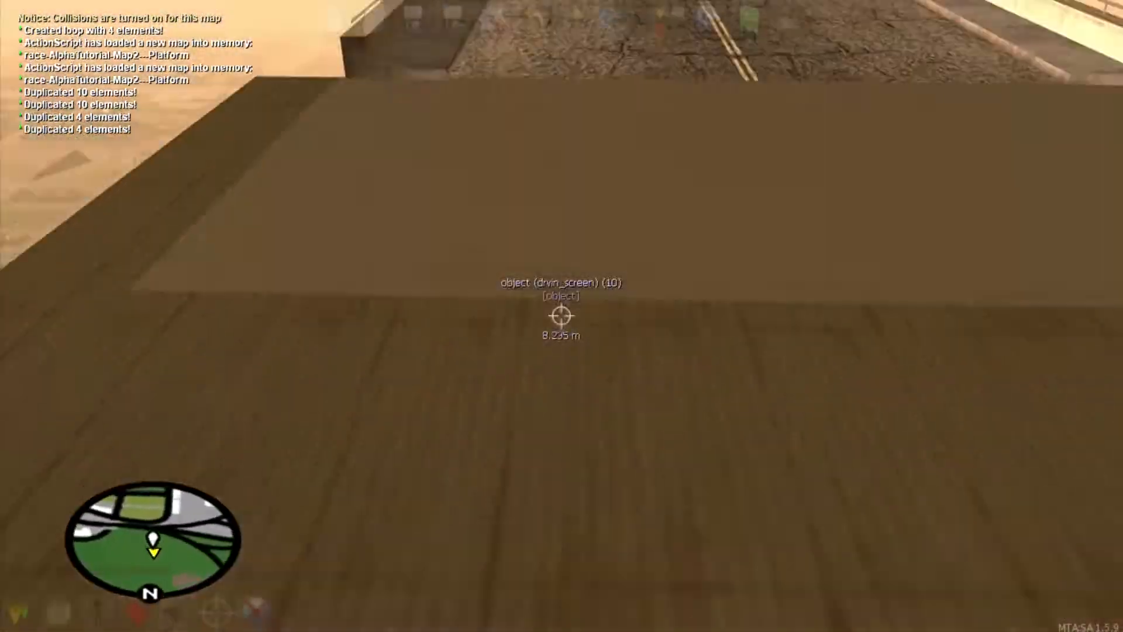
{"action": "key", "text": "s"}
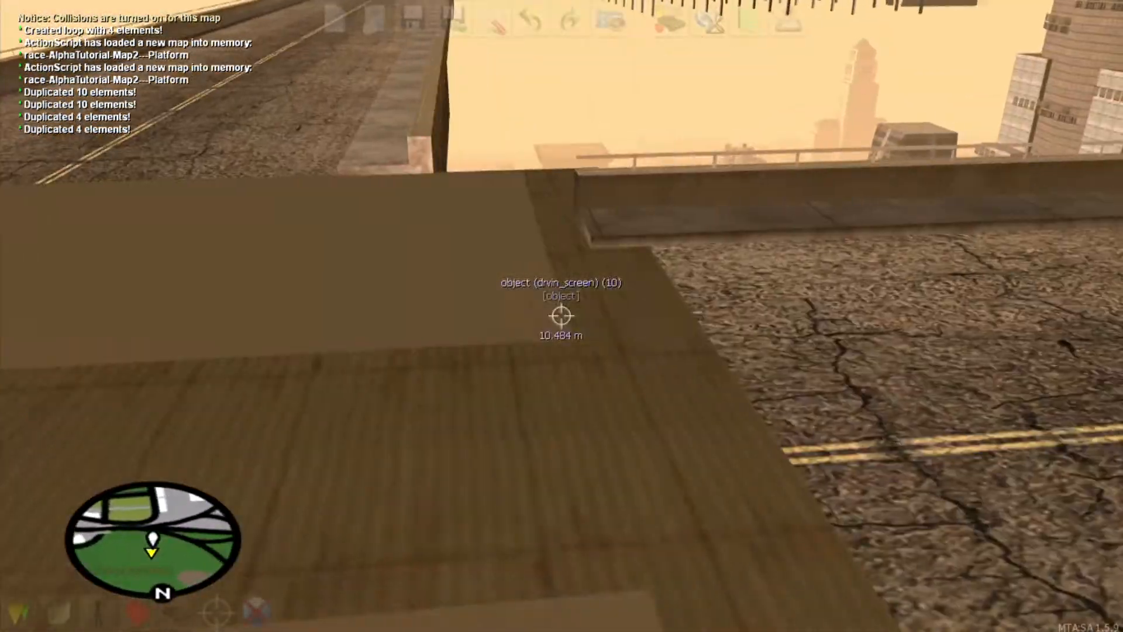
{"action": "key", "text": "a"}
{"action": "key", "text": "w"}
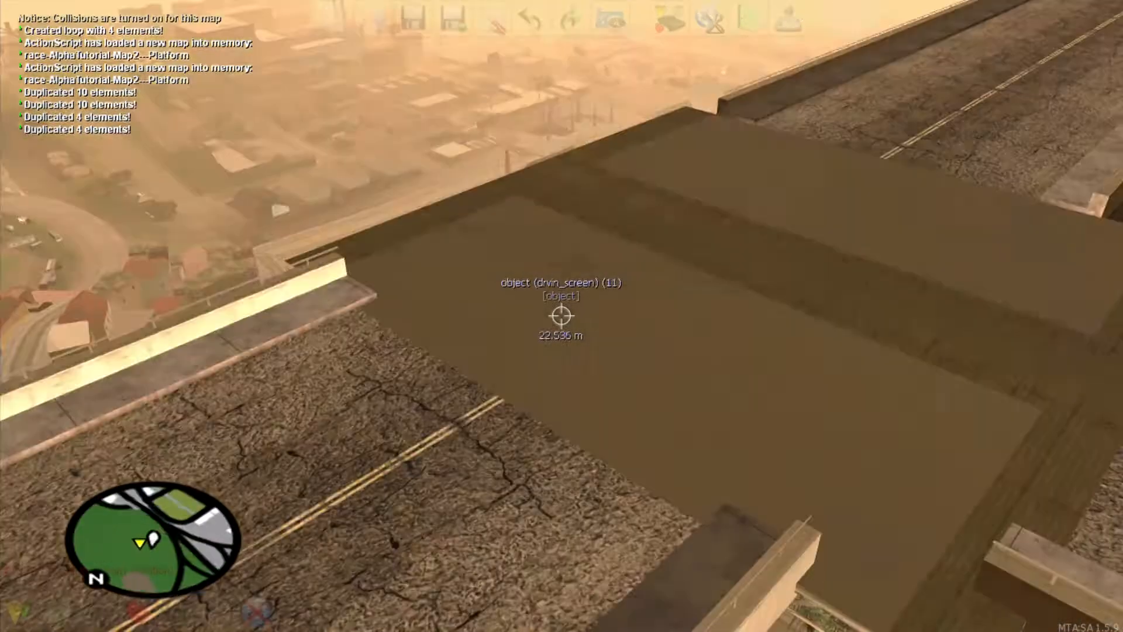
- Move the large dark plate vgsEedge10 (2) so one side meets the far end of road bridge (4) near its corner
{"action": "left_click", "coordinate": [561, 316]}
{"action": "key", "text": "w"}
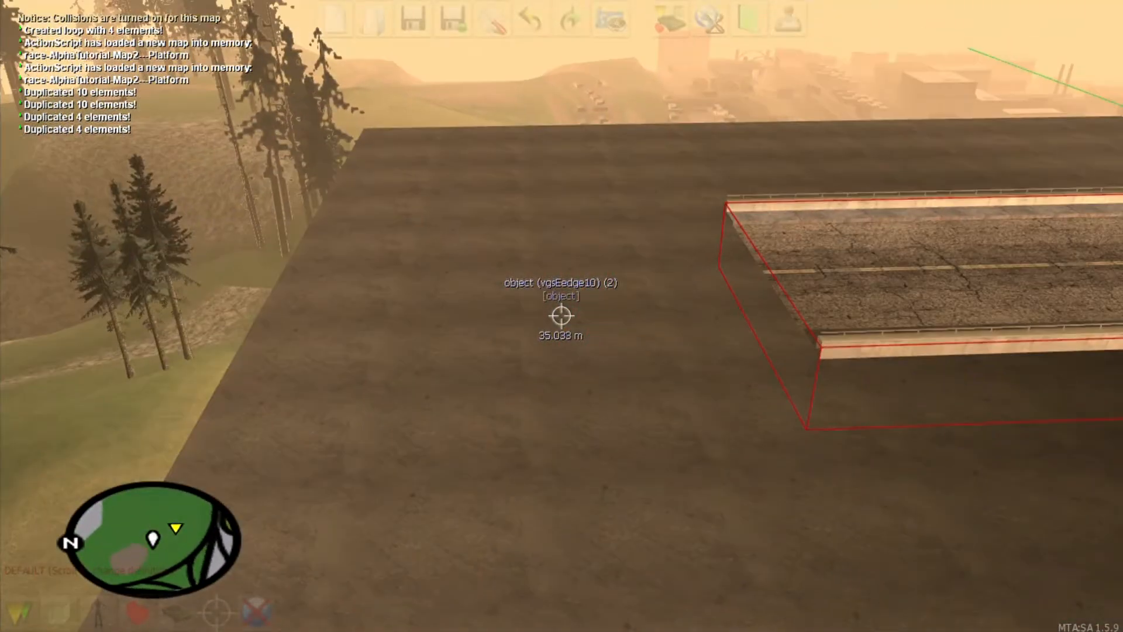
{"action": "left_click", "coordinate": [562, 316]}
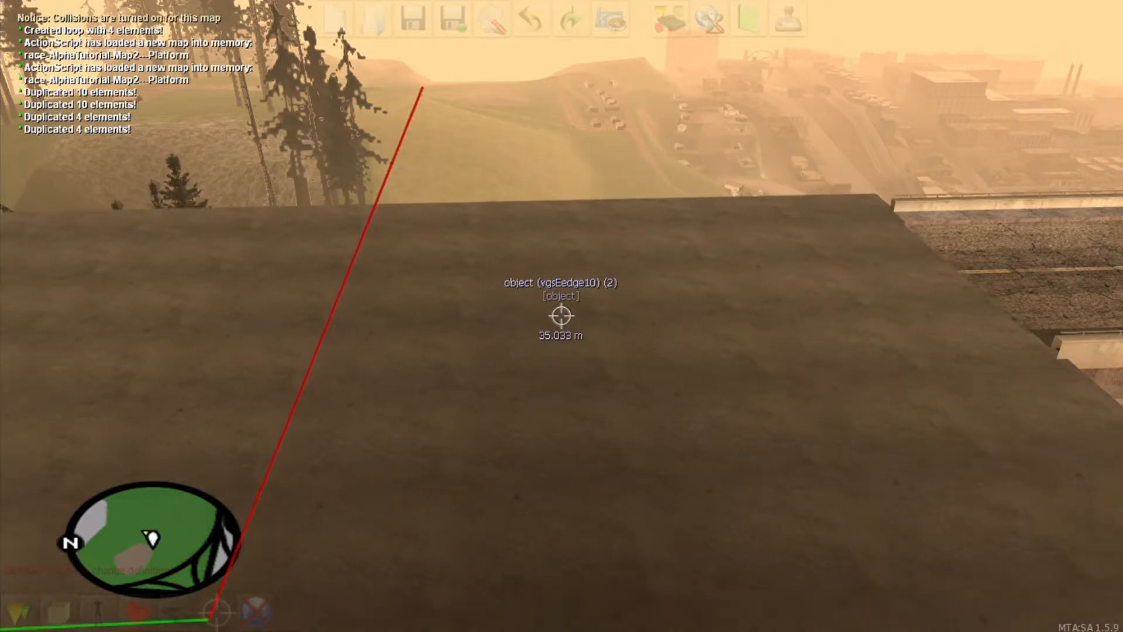
{"action": "key", "text": "s"}
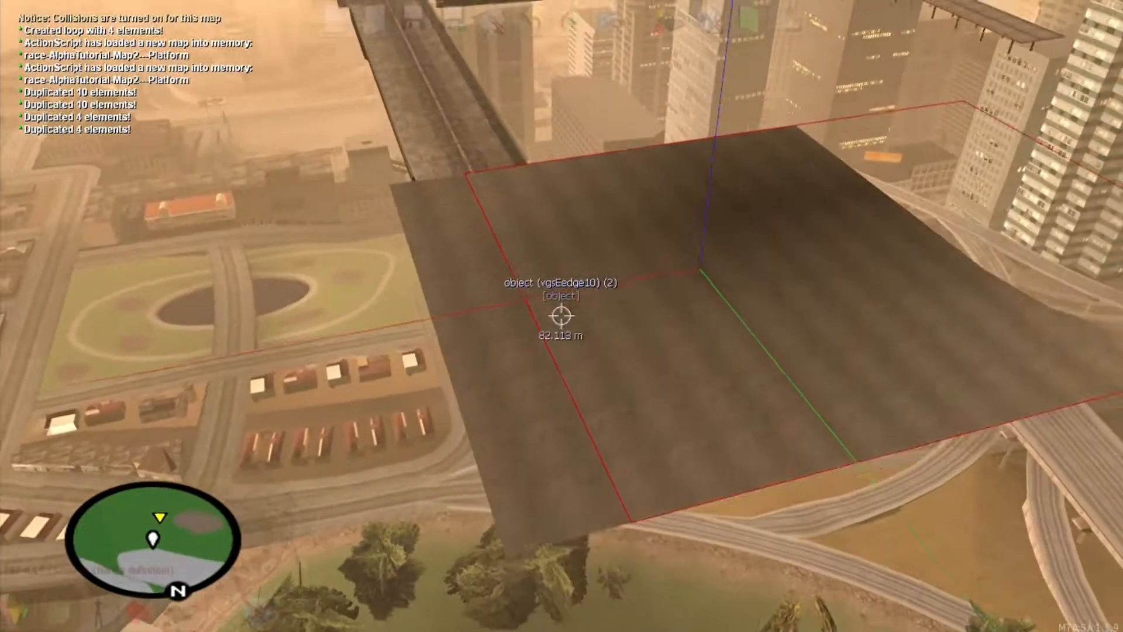
- Clone the road bridge, rotate the copy crosswise to the original and place it against the dark plate's adjacent side
{"action": "key", "text": "w"}
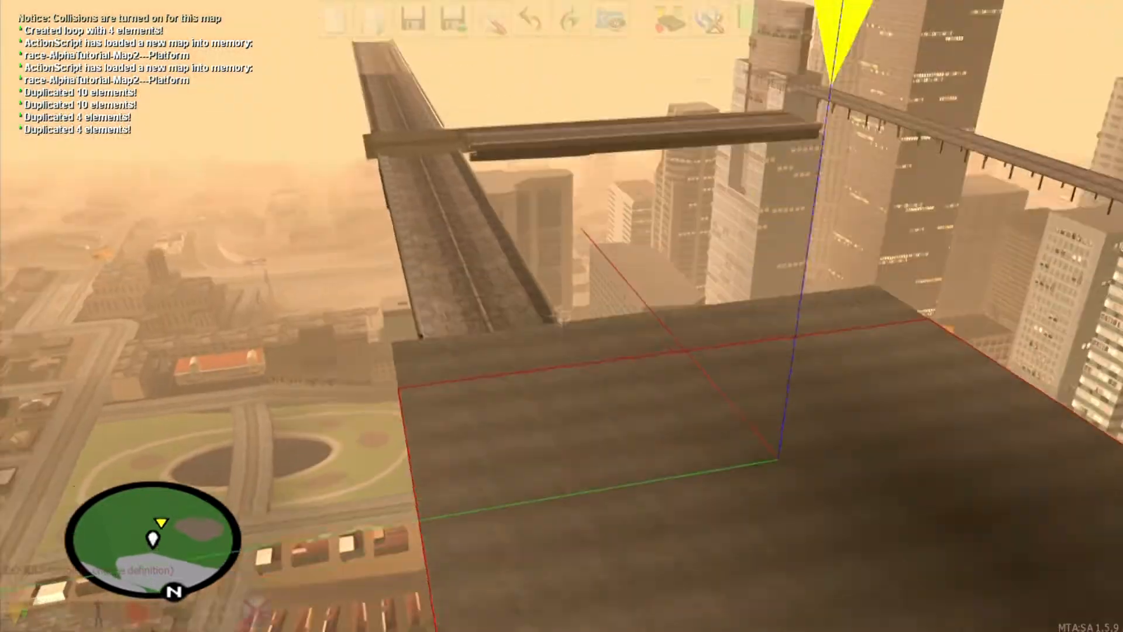
{"action": "key", "text": "c"}
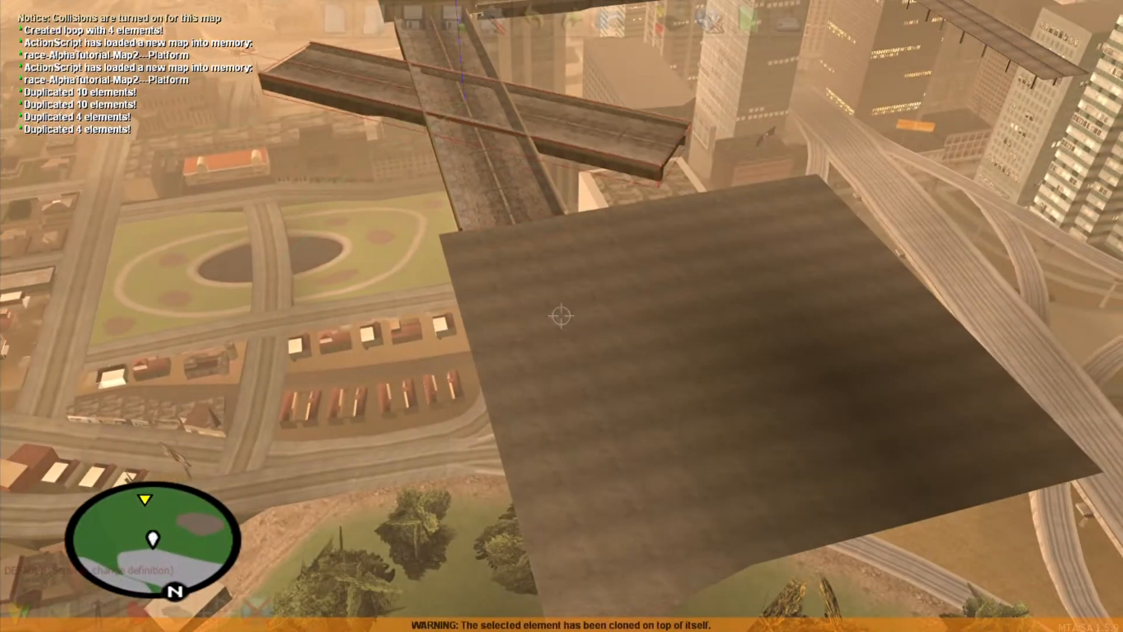
{"action": "key", "text": "ctrl+Left"}
{"action": "key", "text": "Down"}
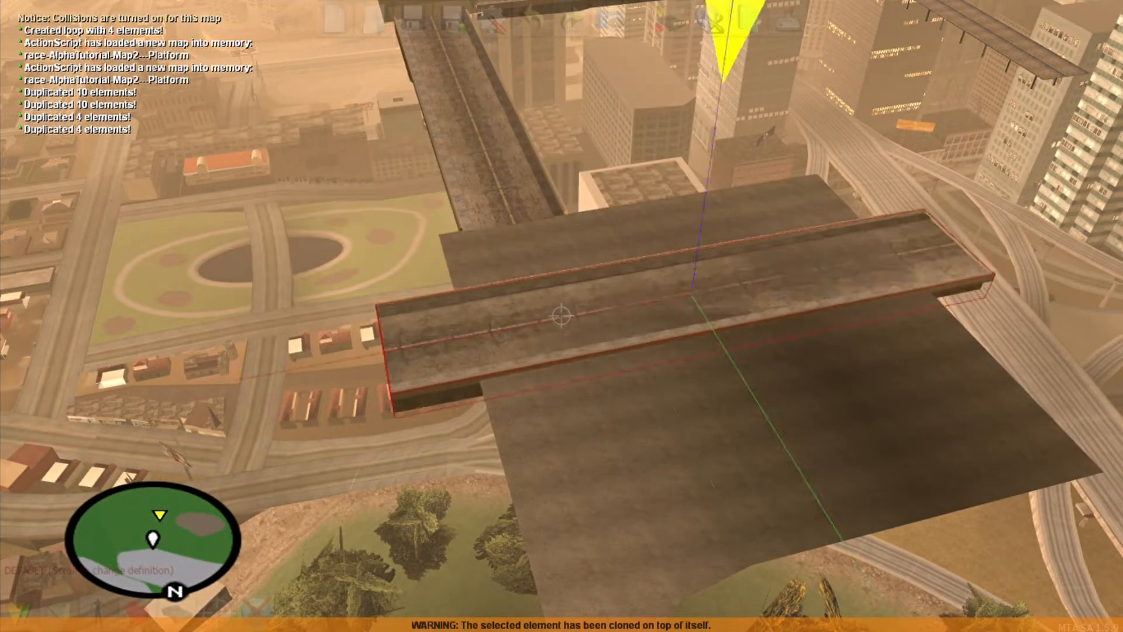
{"action": "key", "text": "Right"}
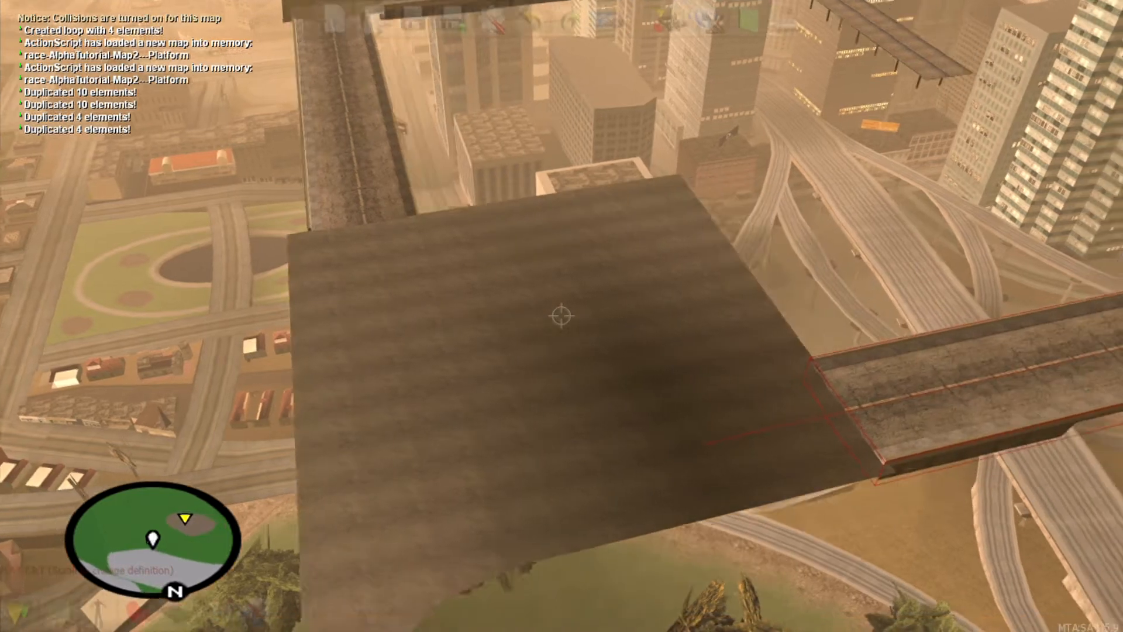
{"action": "key", "text": "w"}
{"action": "left_click", "coordinate": [561, 315]}
{"action": "key", "text": "s"}
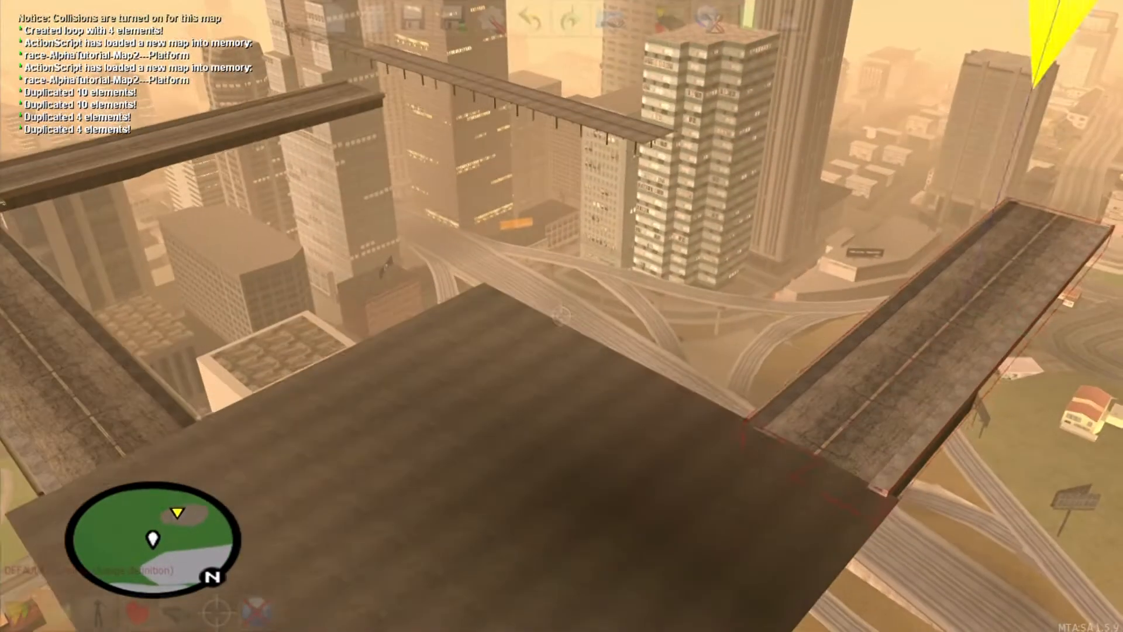
{"action": "key", "text": "f"}
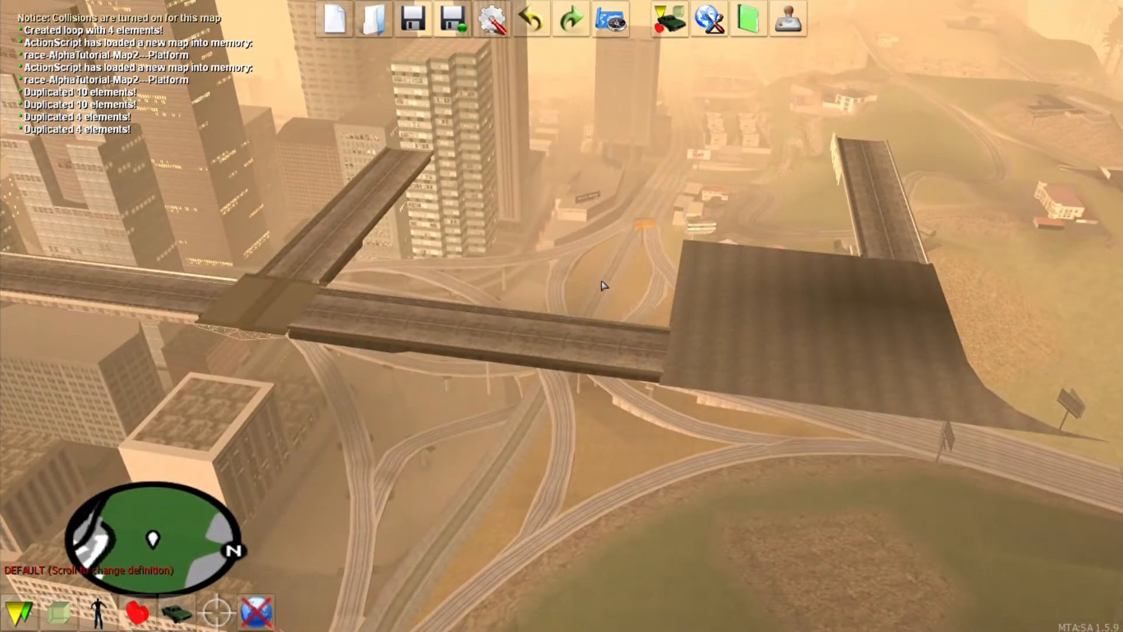
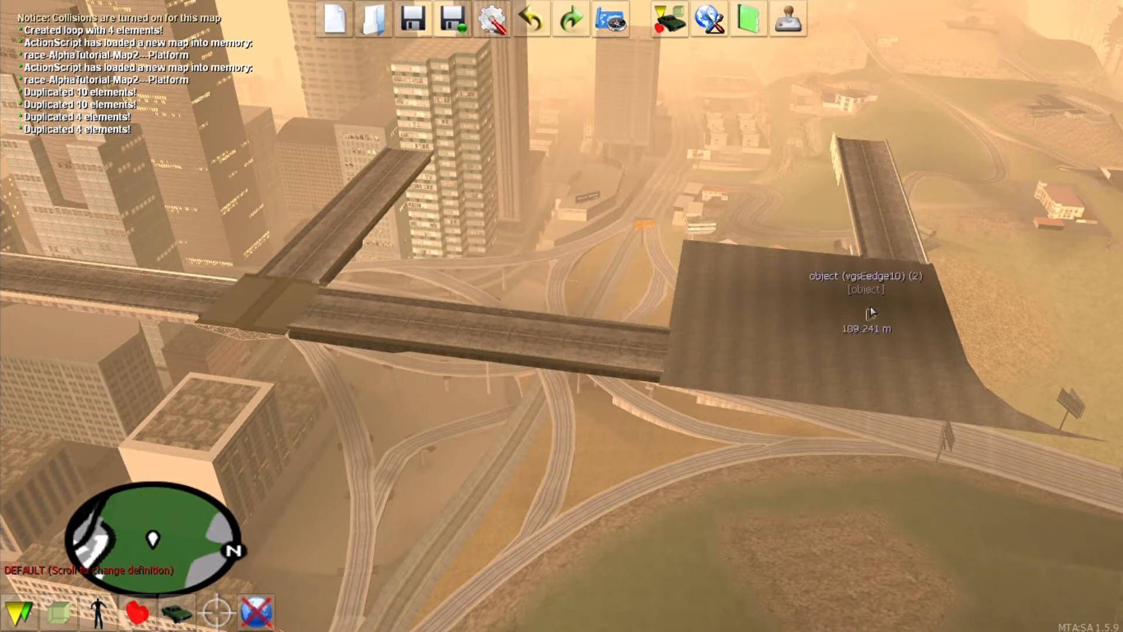
- Clone the road bridge just placed, rotate the copy and set it at an angle on the plate's next side
{"action": "key", "text": "f"}
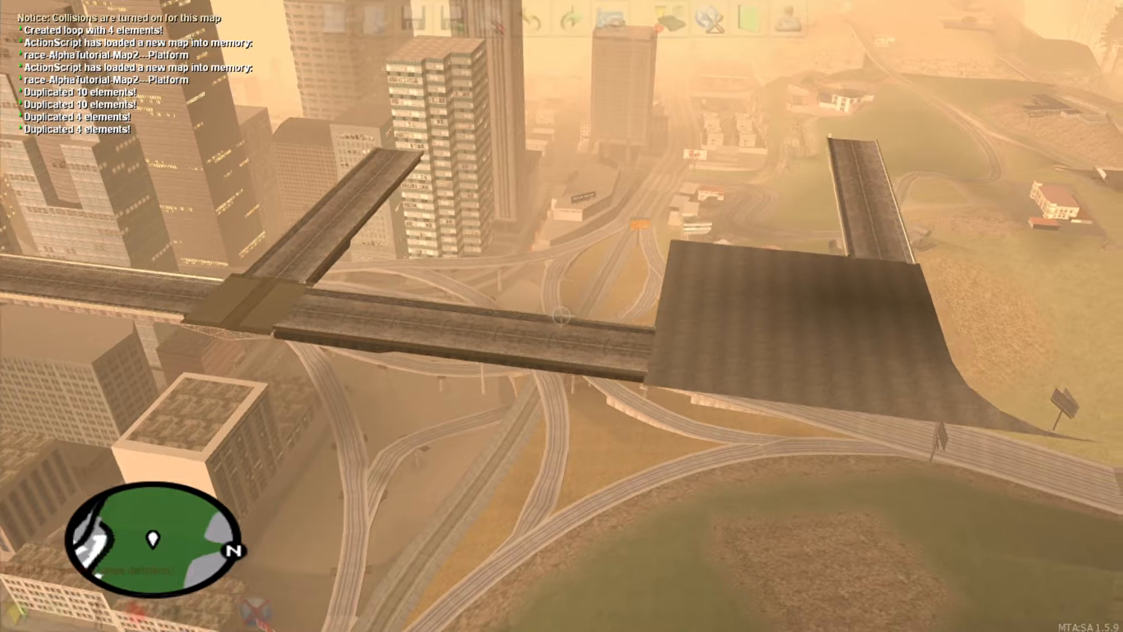
{"action": "key", "text": "w"}
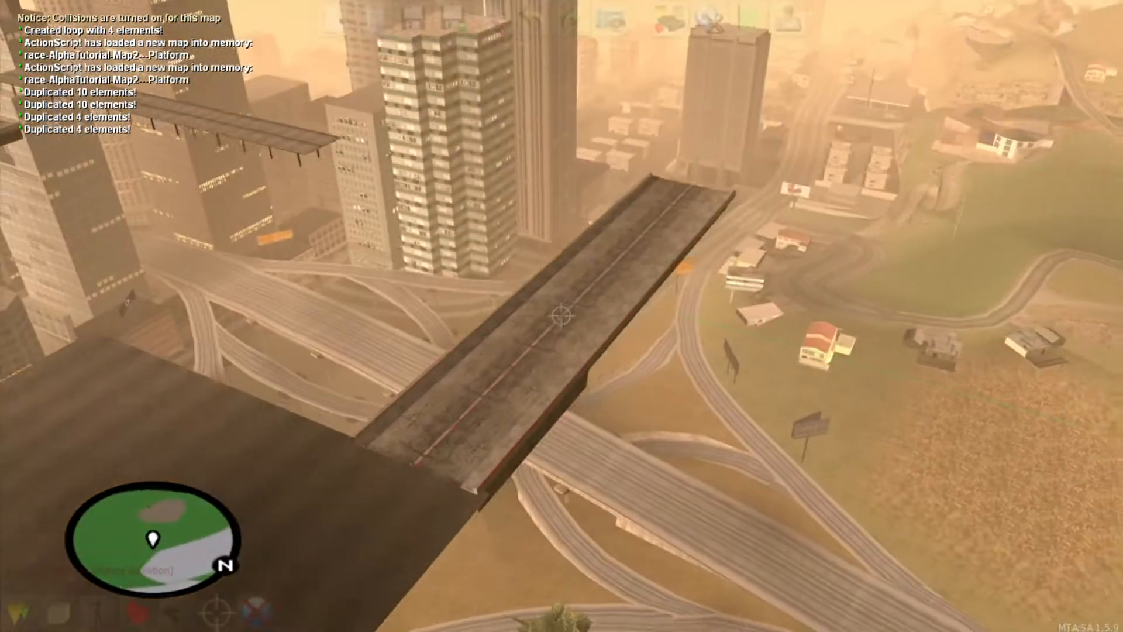
{"action": "left_click", "coordinate": [562, 316]}
{"action": "key", "text": "c"}
{"action": "key", "text": "ctrl+Right"}
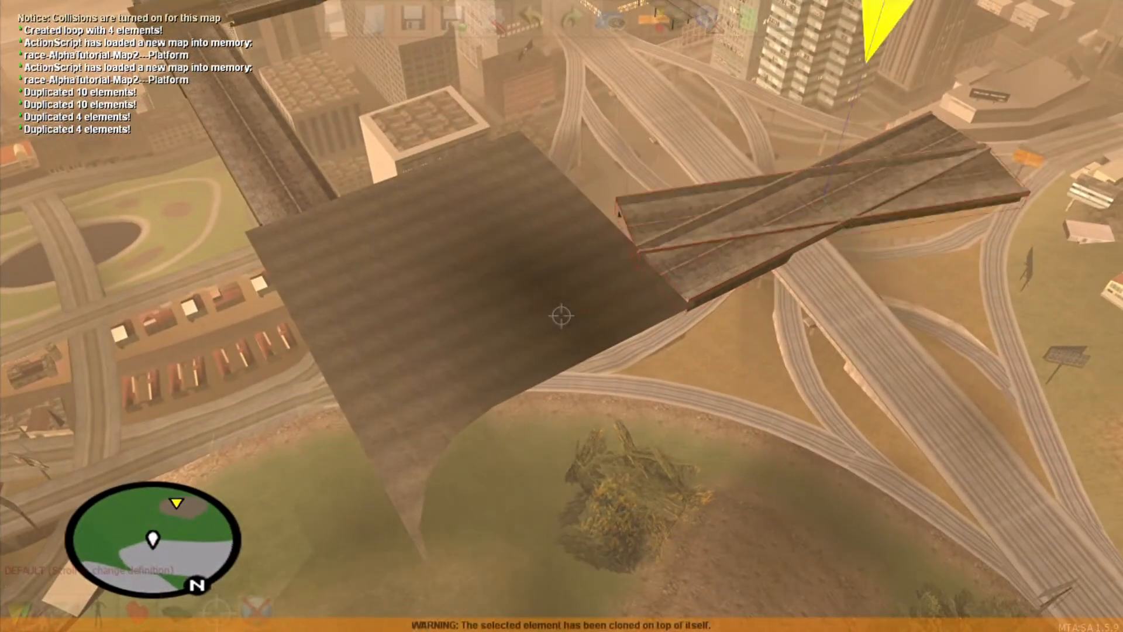
{"action": "key", "text": "Right"}
{"action": "key", "text": "Down"}
{"action": "key", "text": "Left"}
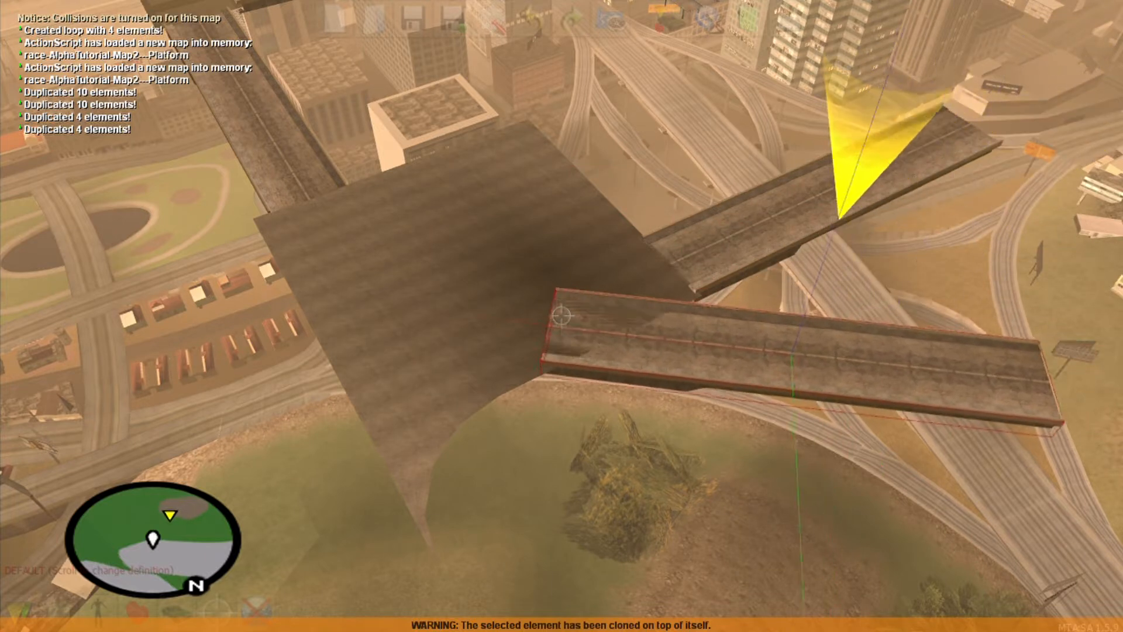
{"action": "key", "text": "Down"}
{"action": "key", "text": "Left"}
{"action": "key", "text": "Up"}
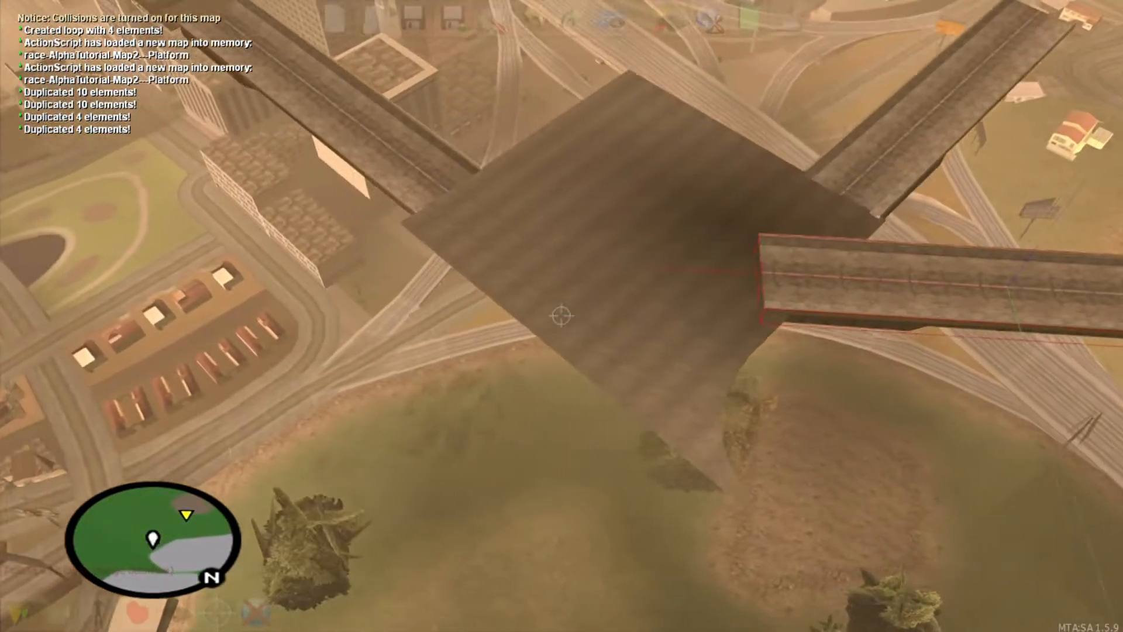
- Clone the angled road bridge and place the rotated copy across the plate's free corner beside the bridge from the landing
{"action": "key", "text": "c"}
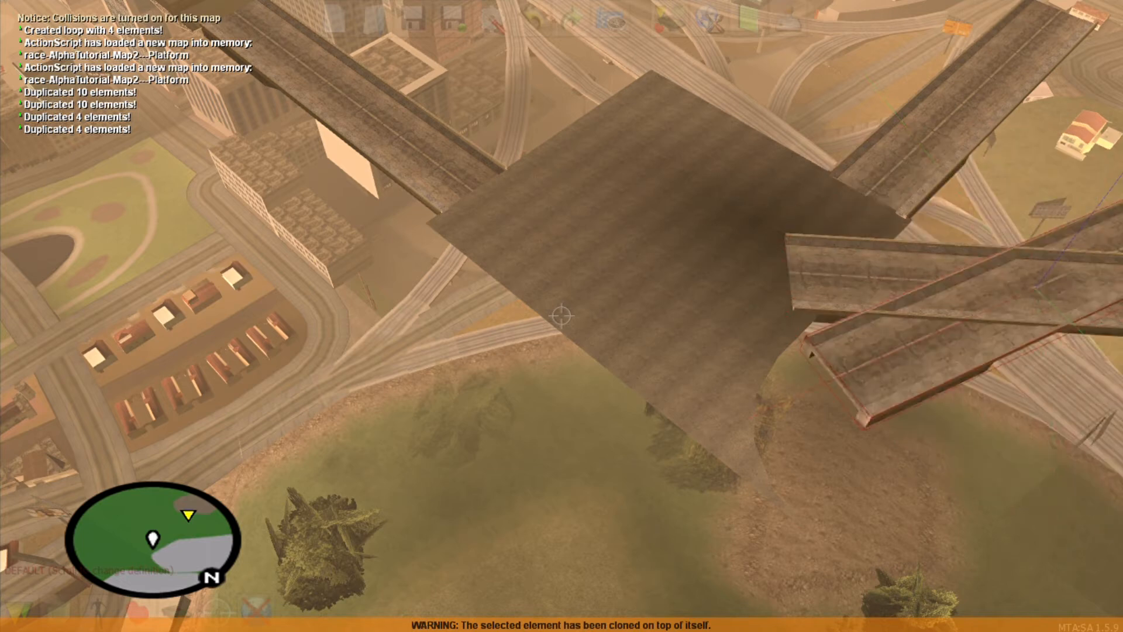
{"action": "key", "text": "Up"}
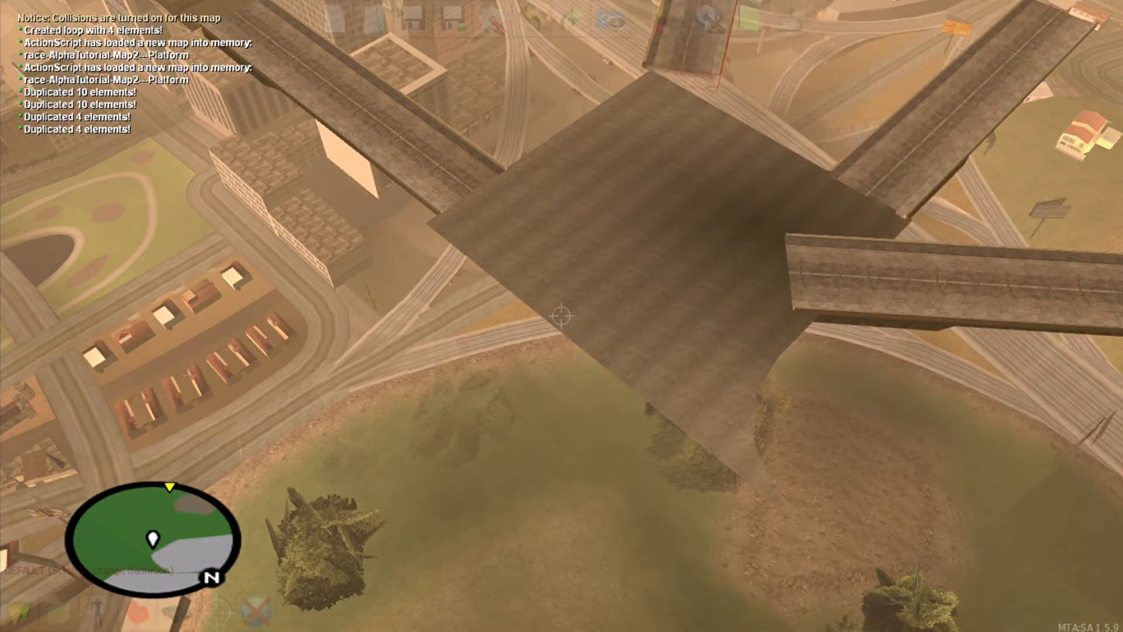
{"action": "key", "text": "Down"}
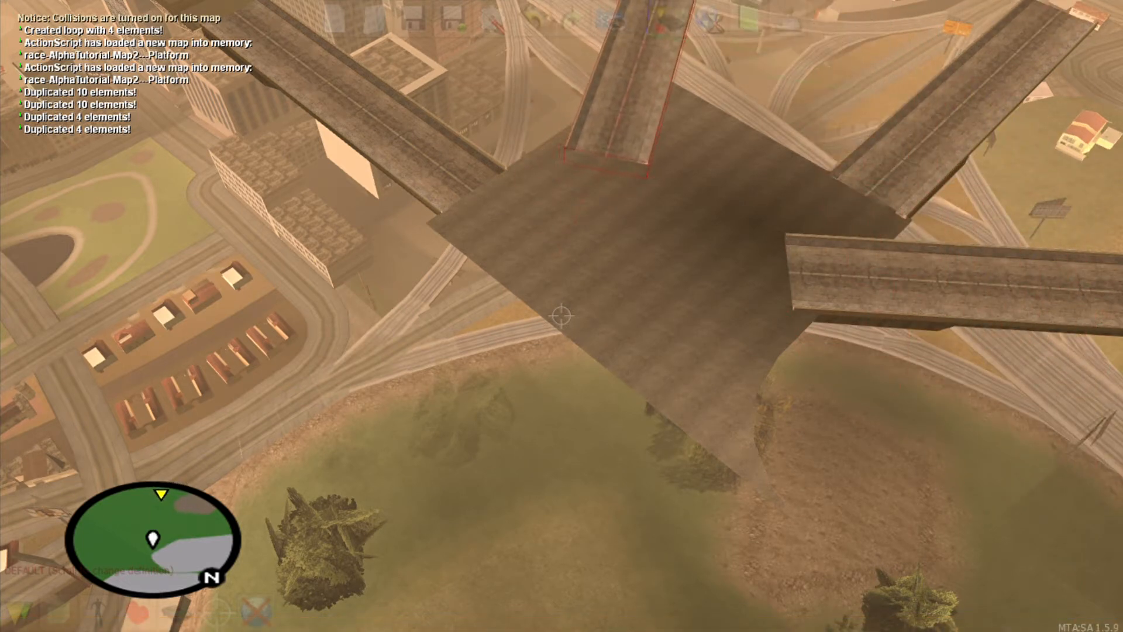
{"action": "key", "text": "w"}
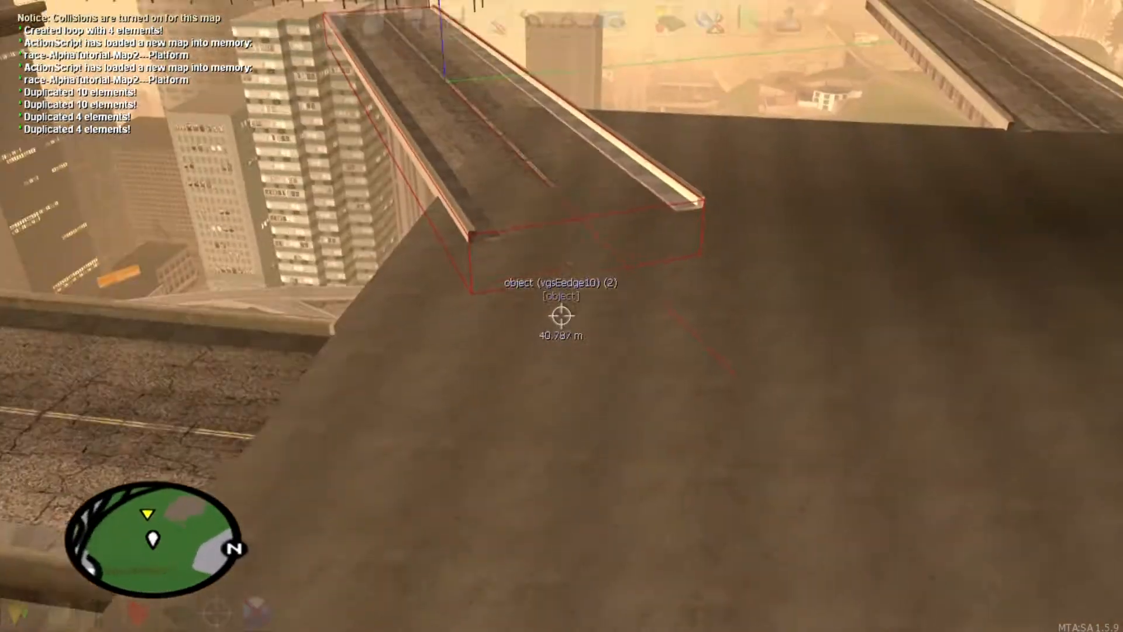
{"action": "key", "text": "s"}
{"action": "key", "text": "s"}
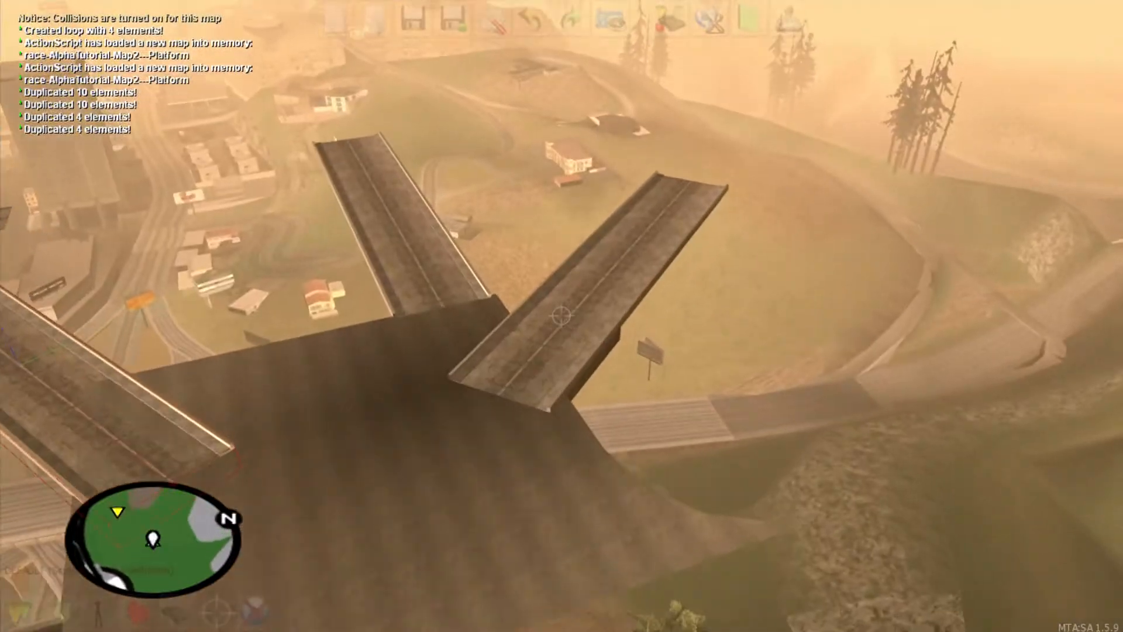
- Clone the angled road bridge on the plate's far side, turn the copy and place it leading off the plate's remaining open side
{"action": "key", "text": "w"}
{"action": "right_click", "coordinate": [561, 316]}
{"action": "key", "text": "s"}
{"action": "key", "text": "c"}
{"action": "key", "text": "ctrl+Right"}
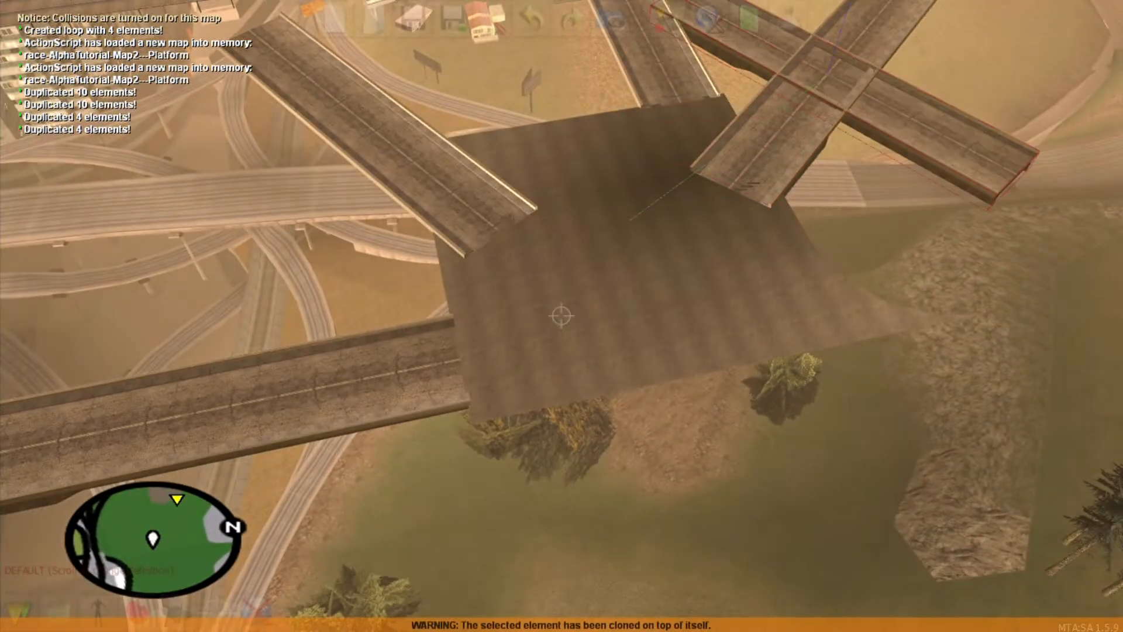
{"action": "key", "text": "ctrl+Right"}
{"action": "key", "text": "Down"}
{"action": "key", "text": "Left"}
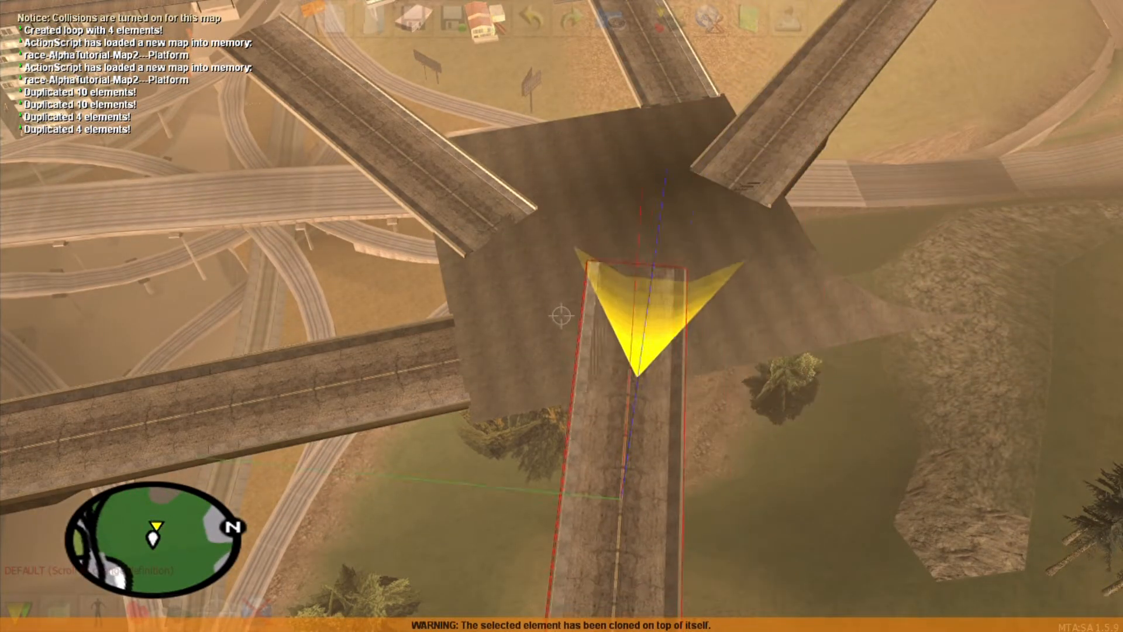
{"action": "key", "text": "Right"}
{"action": "key", "text": "Down"}
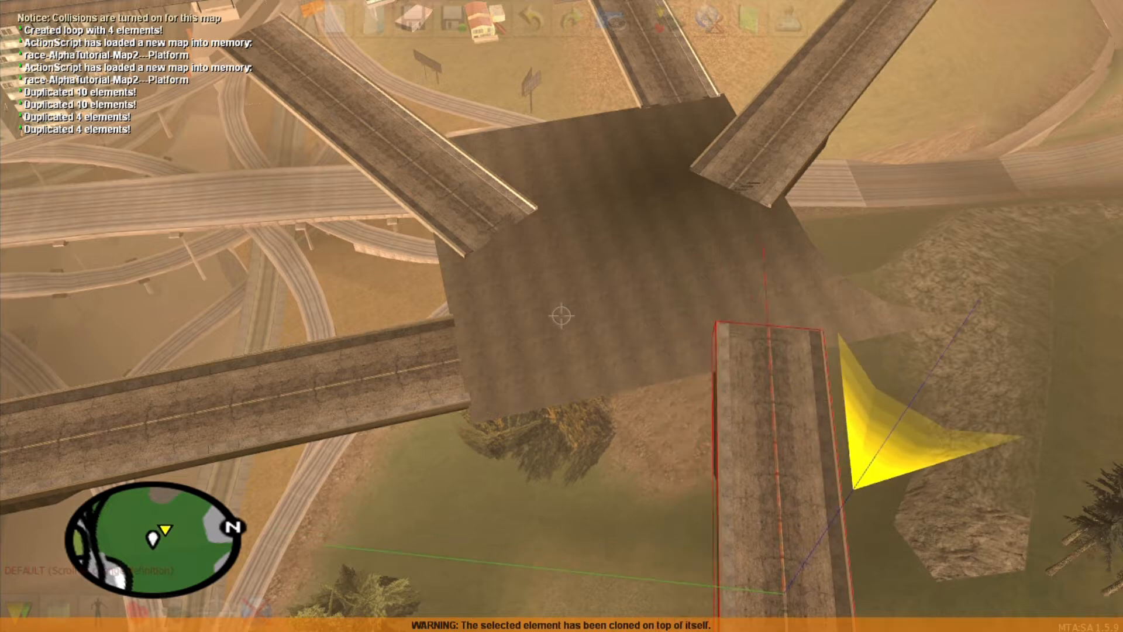
{"action": "key", "text": "a"}
{"action": "left_click", "coordinate": [561, 316]}
{"action": "key", "text": "w"}
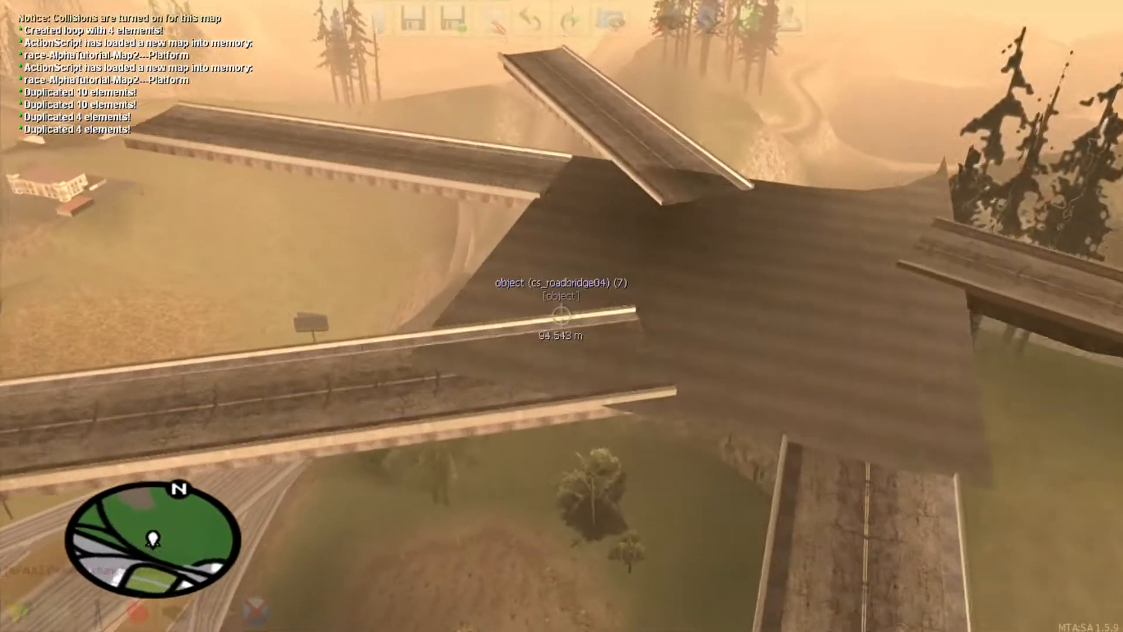
{"action": "key", "text": "w"}
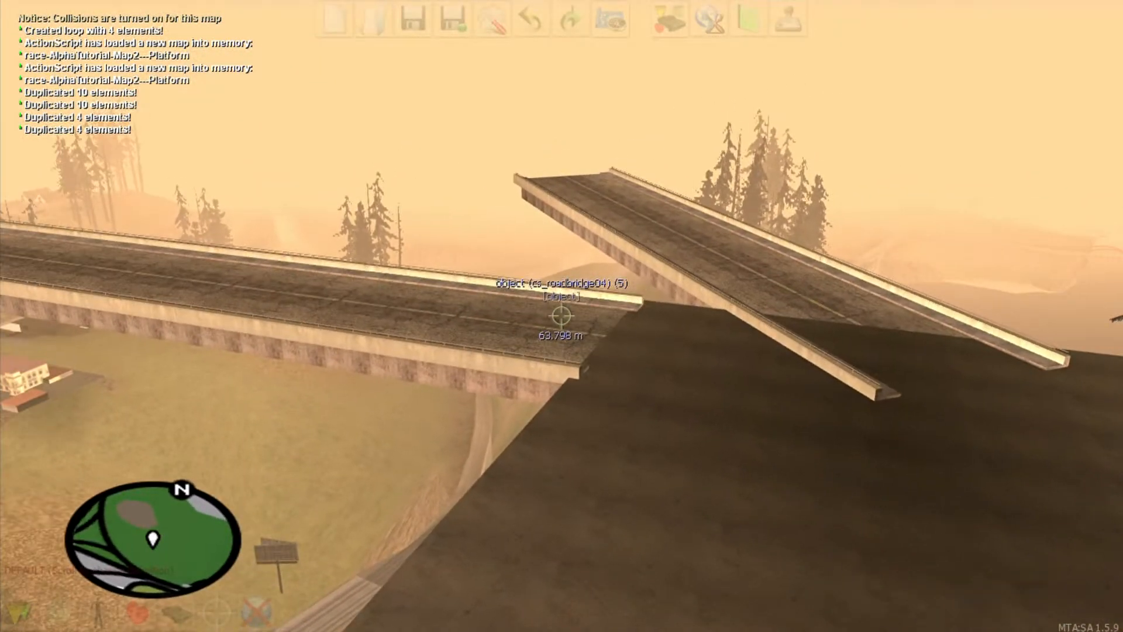
{"action": "key", "text": "s"}
{"action": "key", "text": "f"}
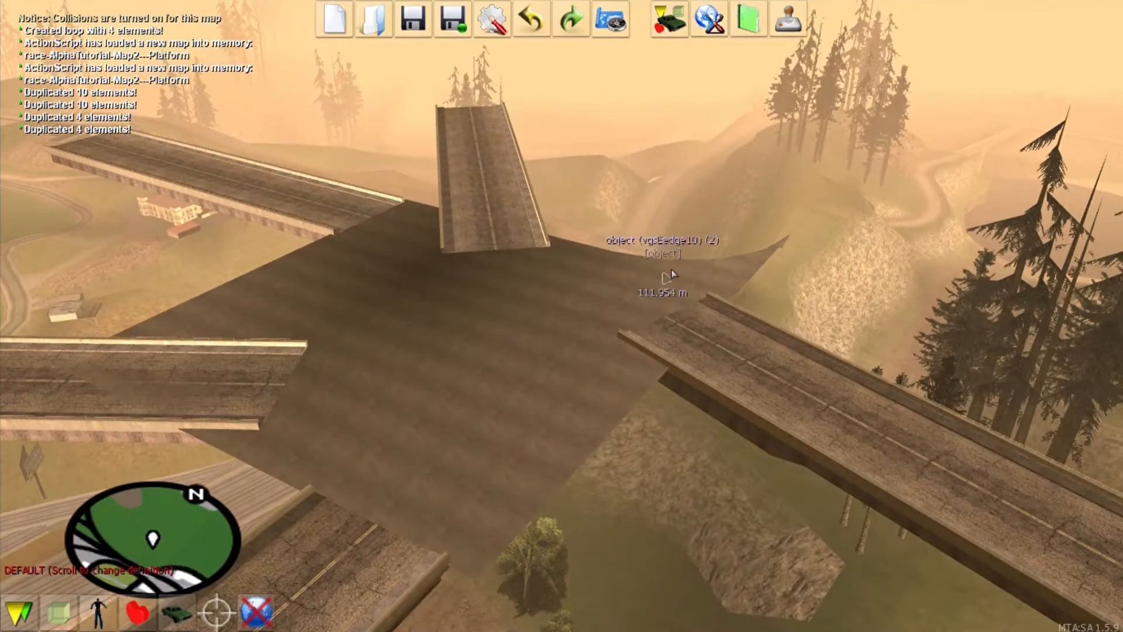
- Add the by_fuel07 object (16601) from the favourites and place it on the dark plate at the end of the bridge's railing
{"action": "left_click", "coordinate": [46, 624]}
{"action": "key", "text": "Up"}
{"action": "key", "text": "Up"}
{"action": "key", "text": "Up"}
{"action": "key", "text": "Up"}
{"action": "key", "text": "Up"}
{"action": "key", "text": "Up"}
{"action": "key", "text": "Up"}
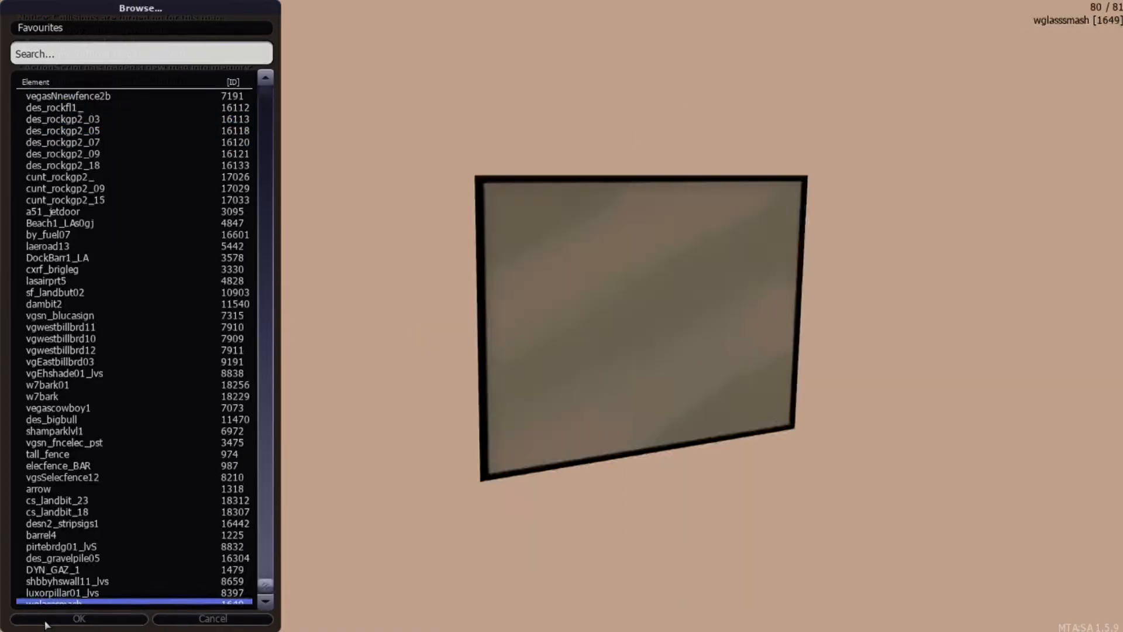
{"action": "key", "text": "Up"}
{"action": "key", "text": "Up"}
{"action": "key", "text": "Up"}
{"action": "key", "text": "Up"}
{"action": "key", "text": "Up"}
{"action": "key", "text": "Up"}
{"action": "key", "text": "Up"}
{"action": "key", "text": "Up"}
{"action": "key", "text": "Up"}
{"action": "key", "text": "Up"}
{"action": "key", "text": "Up"}
{"action": "key", "text": "Up"}
{"action": "key", "text": "Up"}
{"action": "key", "text": "Up"}
{"action": "key", "text": "Up"}
{"action": "key", "text": "Up"}
{"action": "key", "text": "Up"}
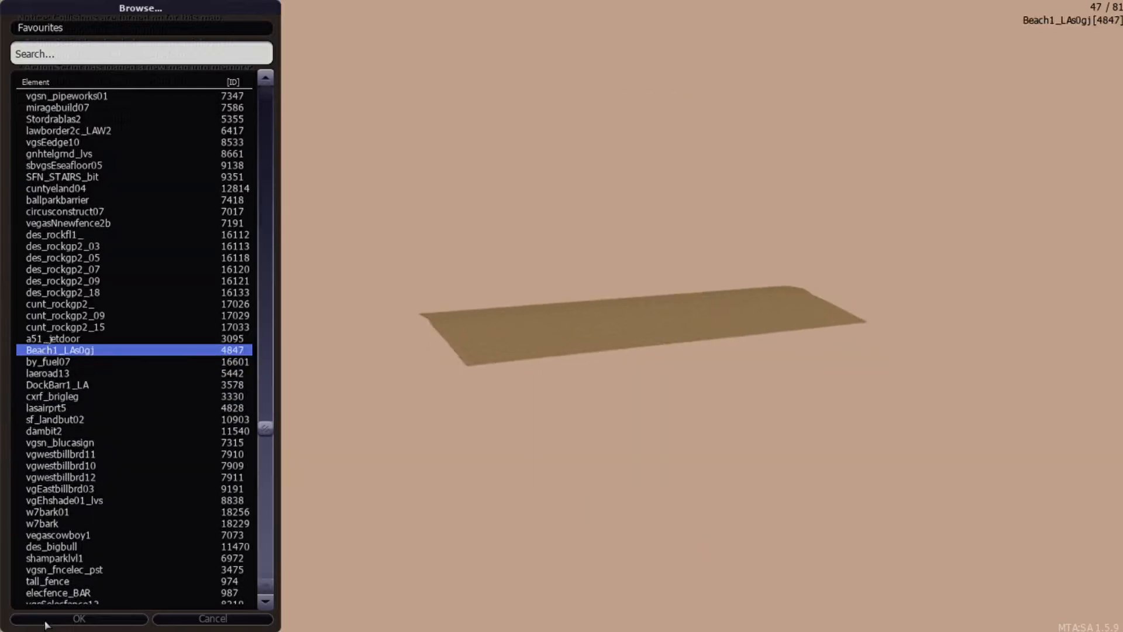
{"action": "key", "text": "Down"}
{"action": "left_click", "coordinate": [45, 621]}
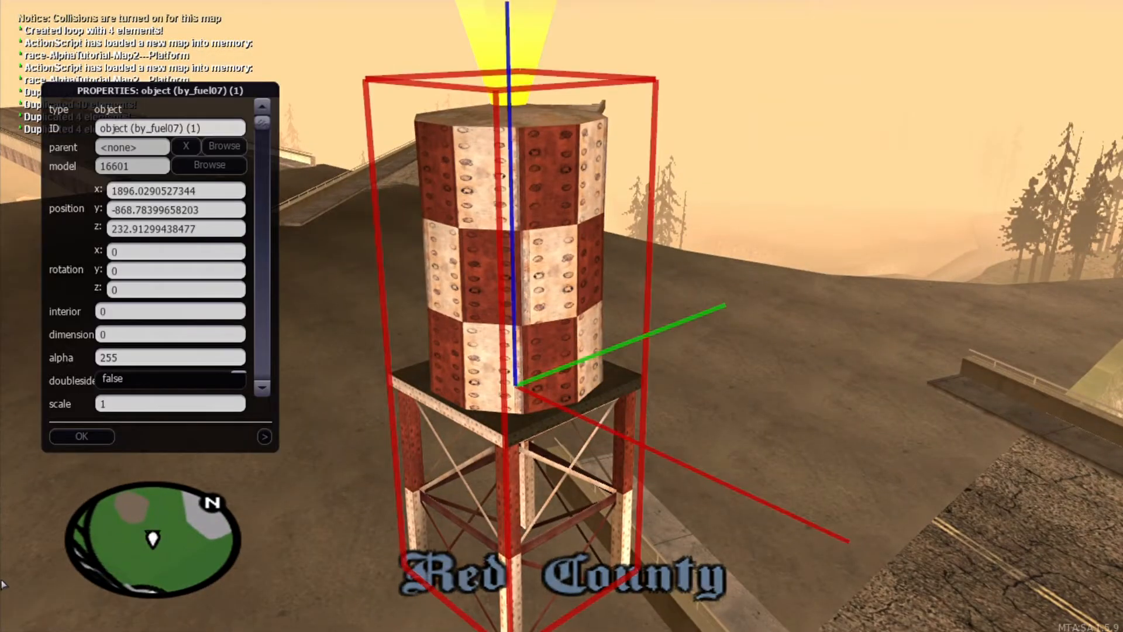
{"action": "left_click", "coordinate": [82, 436]}
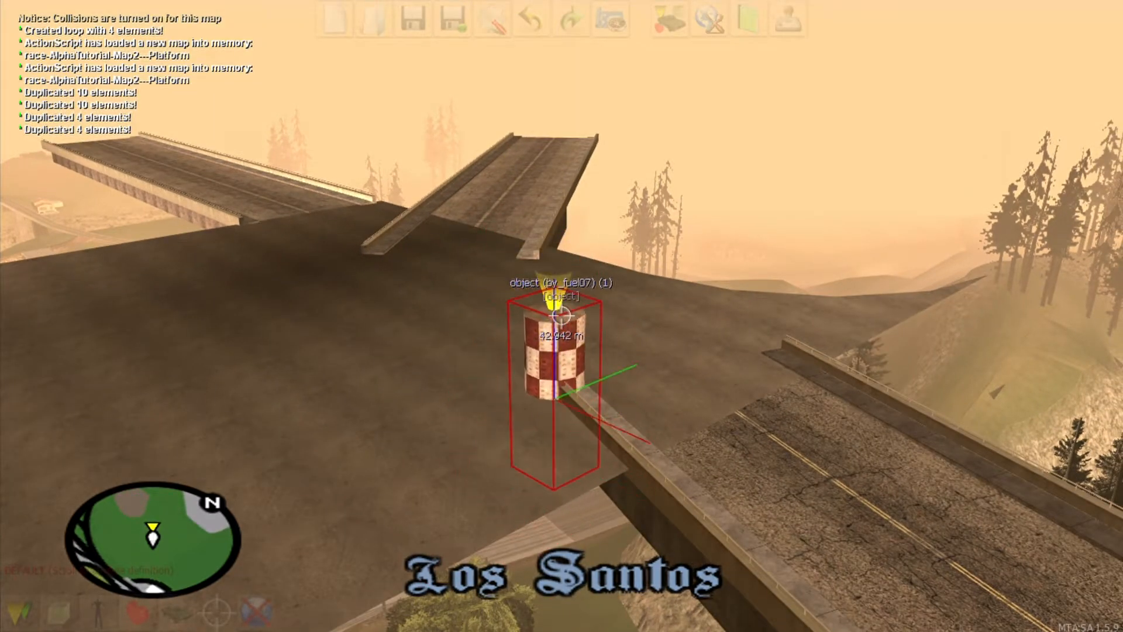
- Inspect the checkered tank's placement beside the bridge on the dark plate from close up, from afar and from above
{"action": "key", "text": "s"}
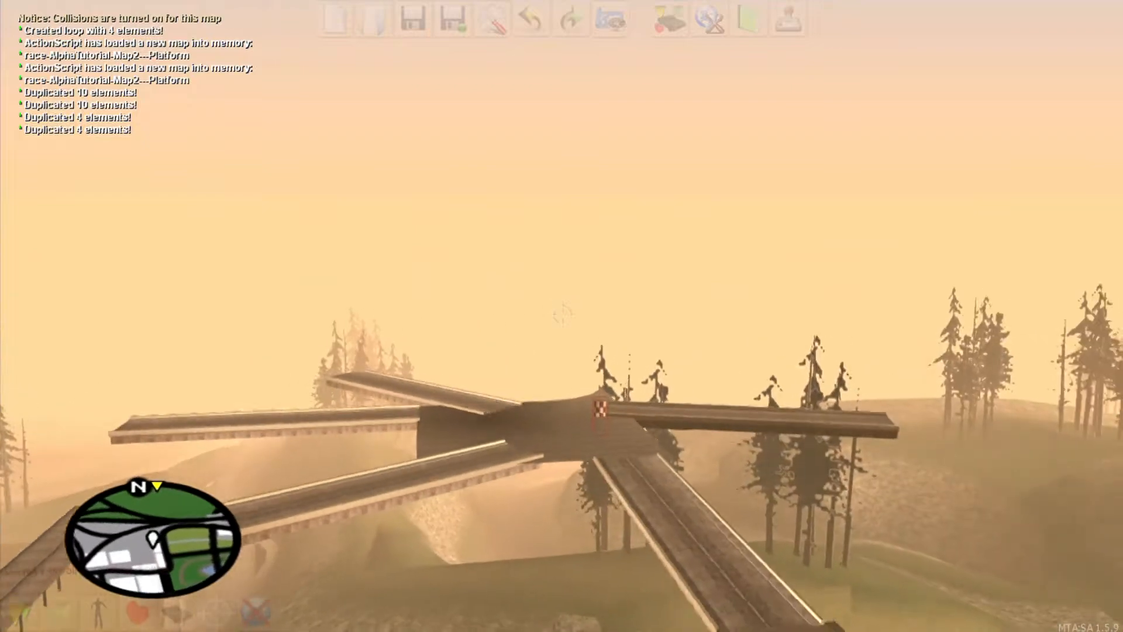
{"action": "key", "text": "s"}
{"action": "key", "text": "w"}
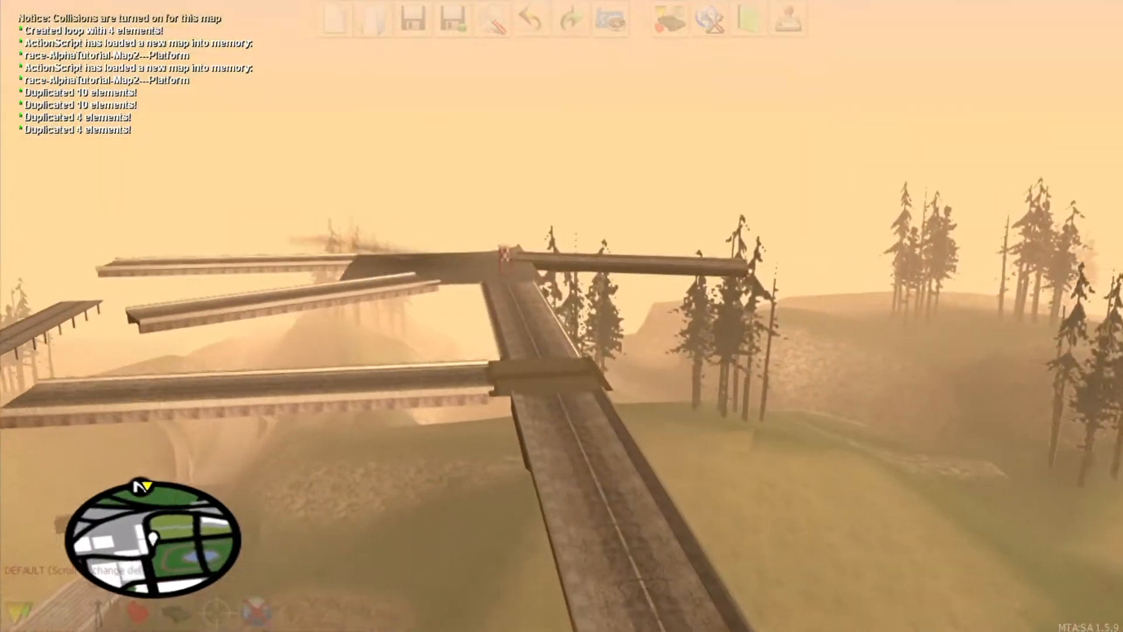
{"action": "key", "text": "w"}
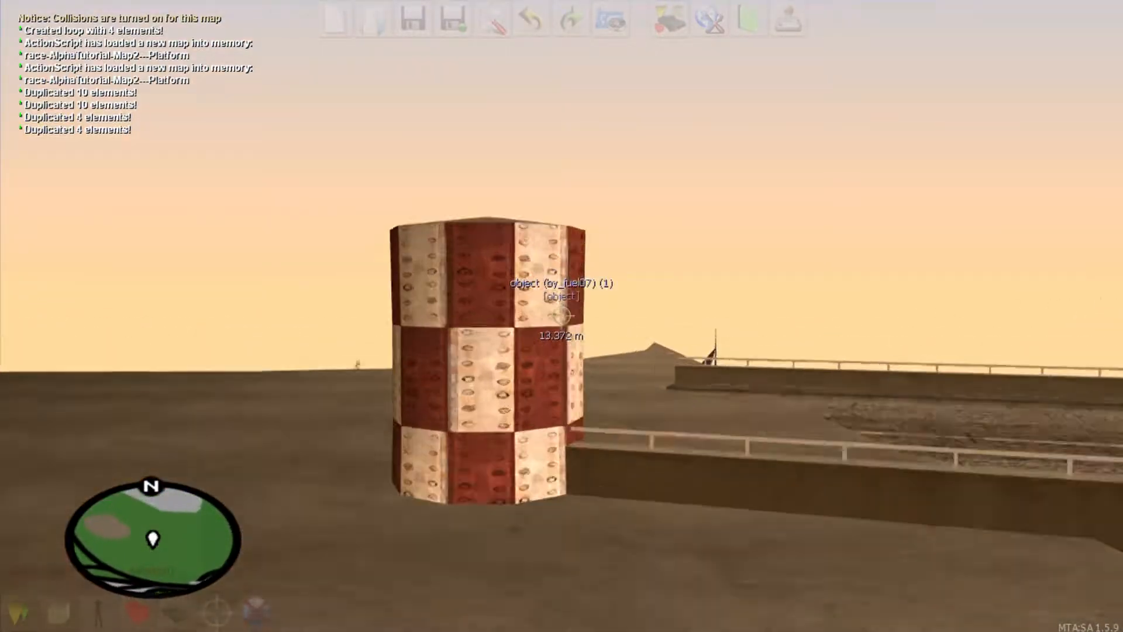
{"action": "key", "text": "a"}
{"action": "key", "text": "w"}
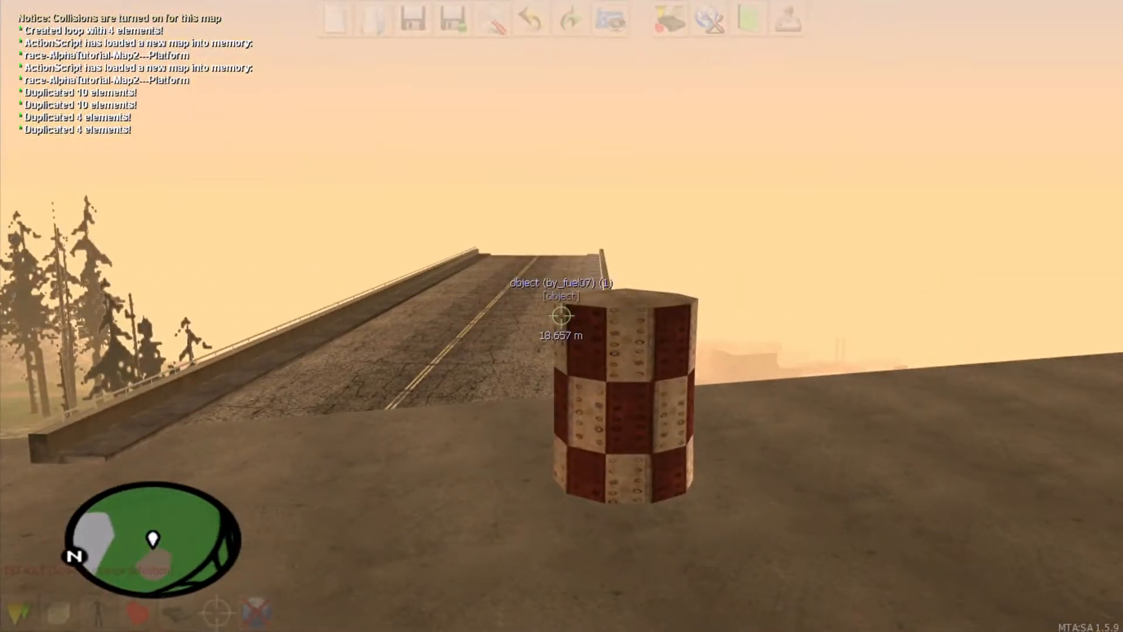
{"action": "key", "text": "a"}
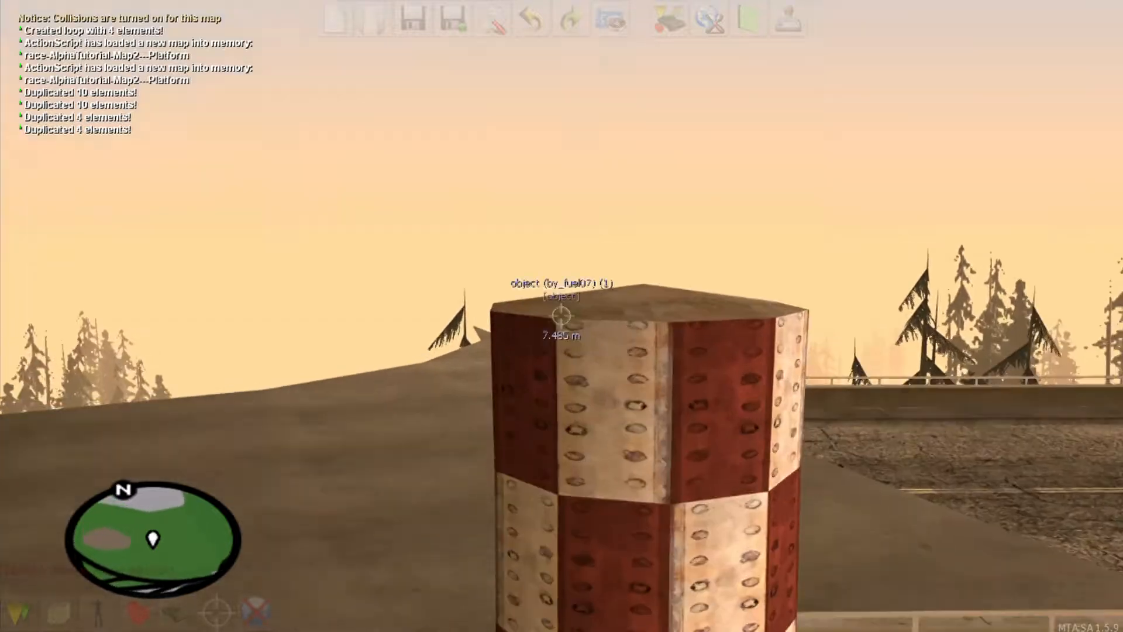
{"action": "key", "text": "a"}
{"action": "key", "text": "s"}
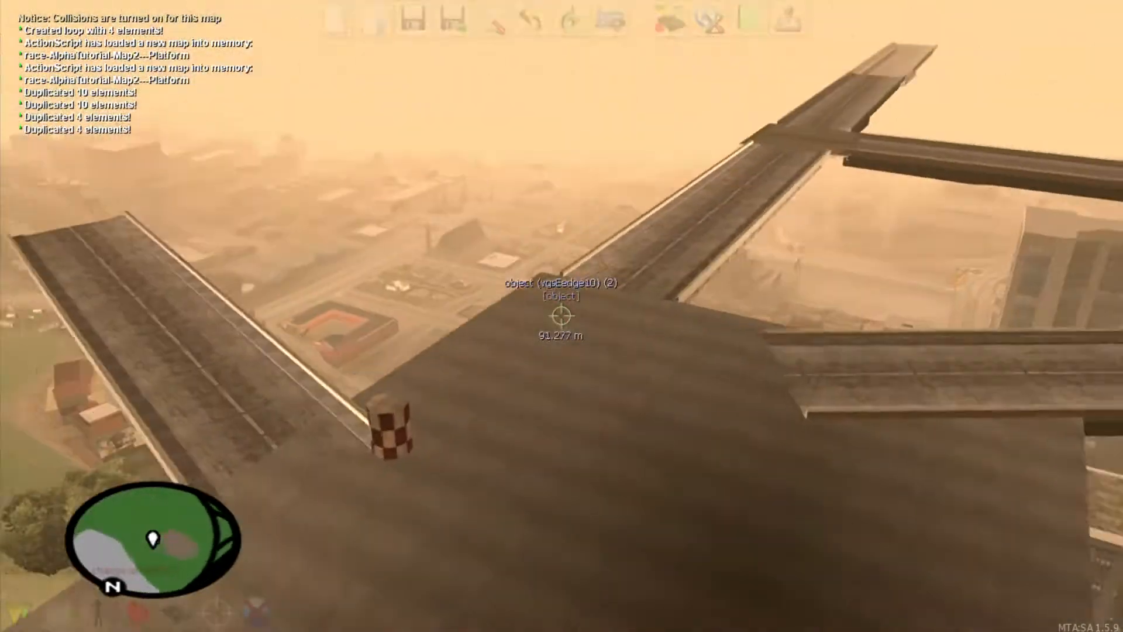
{"action": "key", "text": "a"}
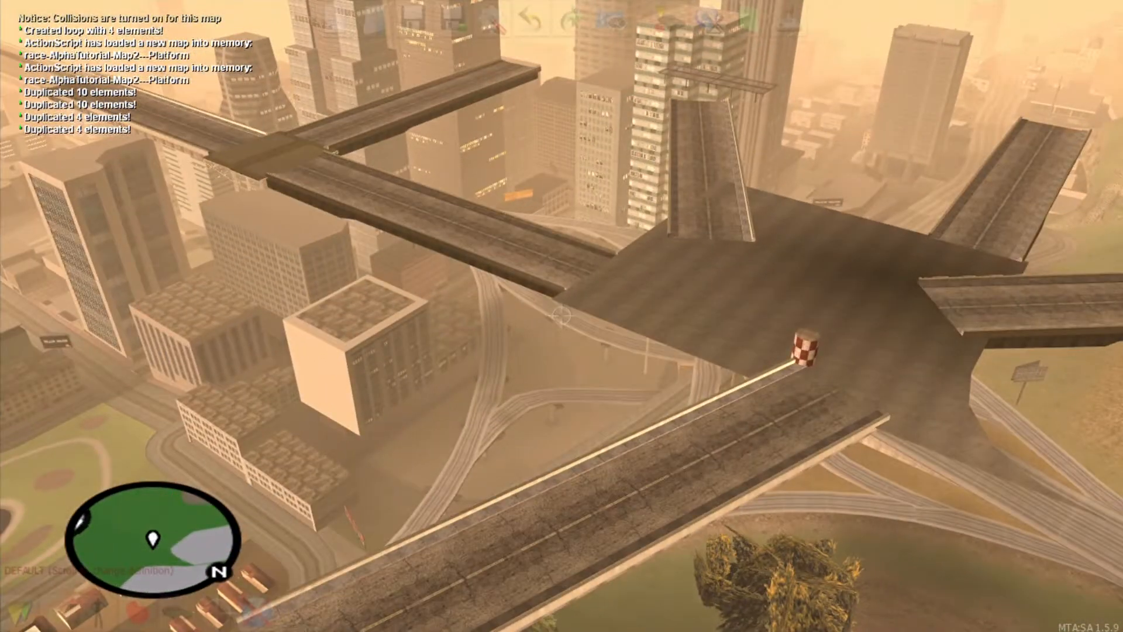
{"action": "key", "text": "s"}
{"action": "key", "text": "a"}
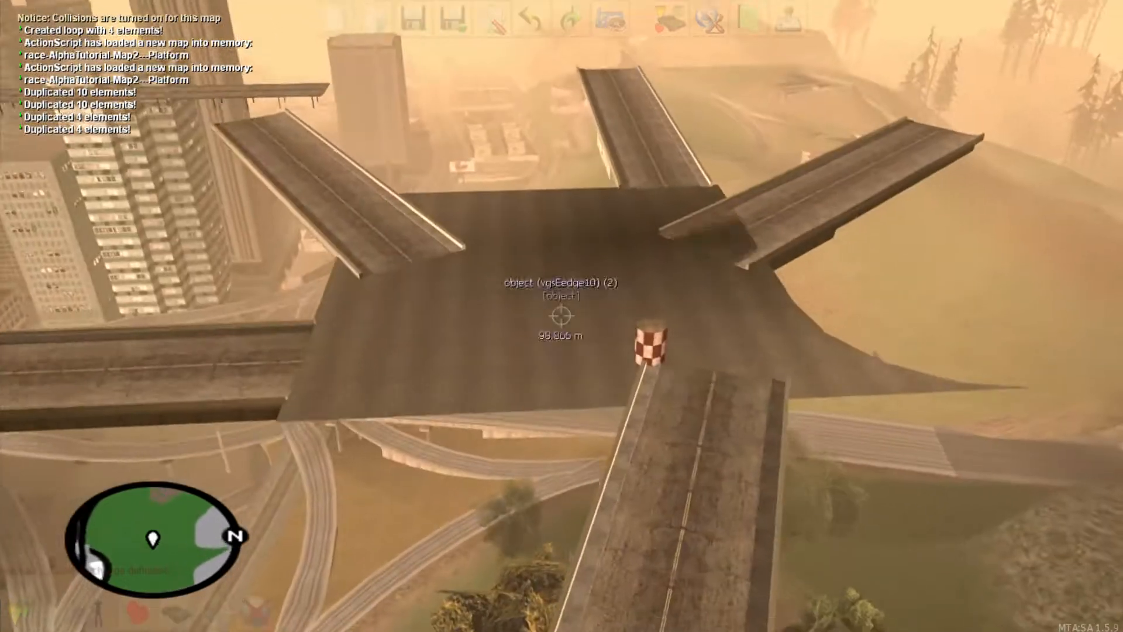
- Examine the course layout from the dark plate back along the road bridges to the plank platforms and stone walkway
{"action": "key", "text": "f"}
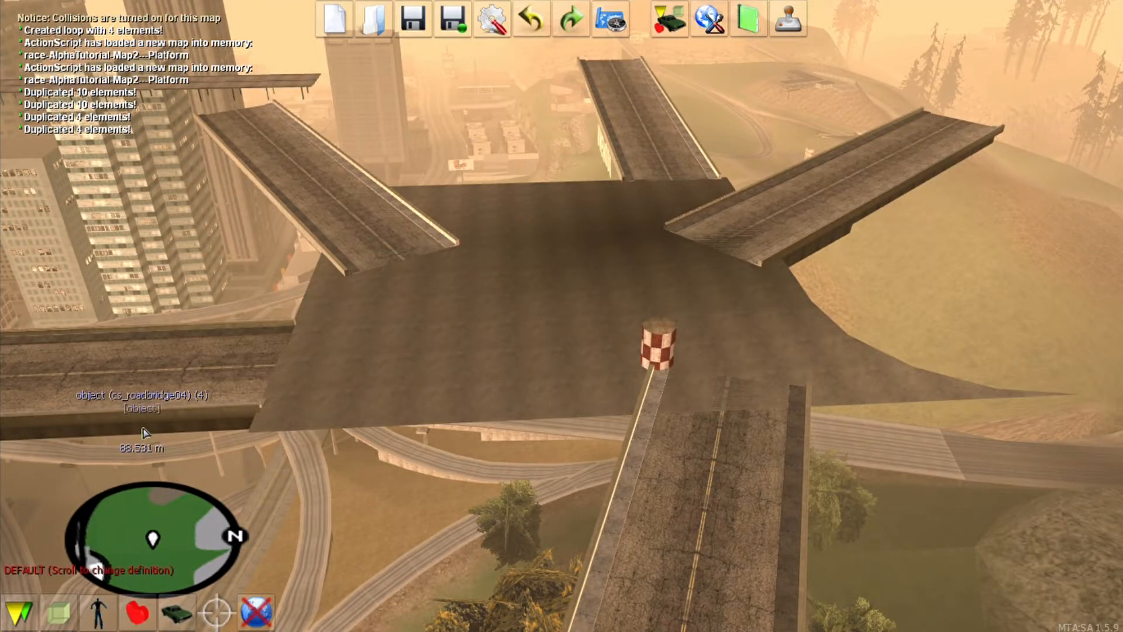
{"action": "key", "text": "f"}
{"action": "key", "text": "s"}
{"action": "key", "text": "w"}
{"action": "key", "text": "w"}
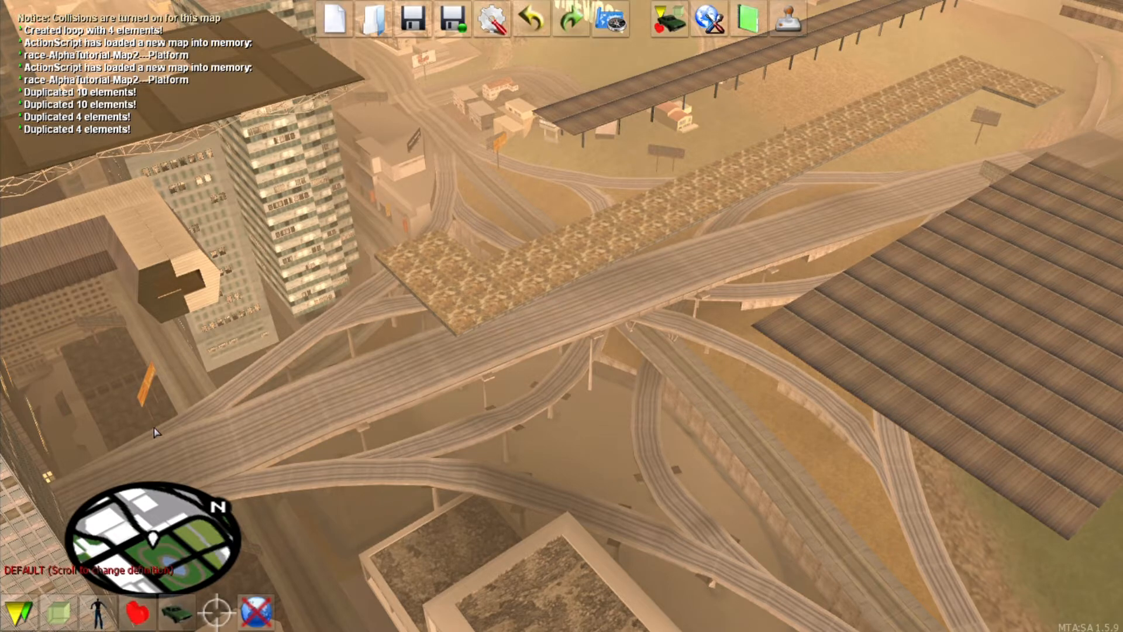
{"action": "key", "text": "f"}
{"action": "key", "text": "s"}
{"action": "key", "text": "w"}
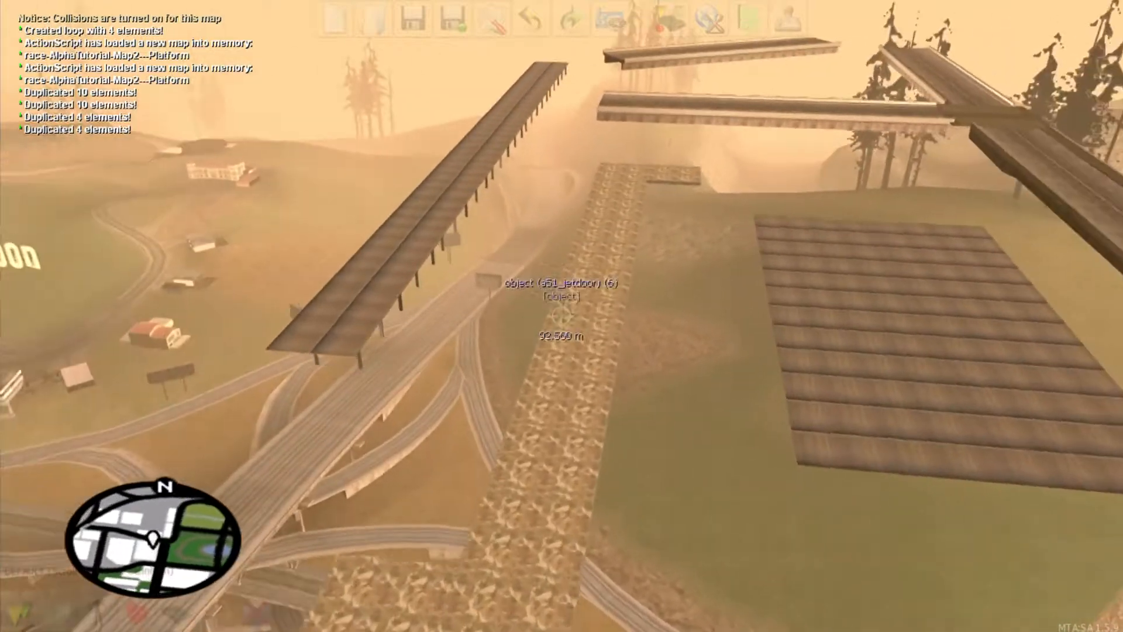
{"action": "key", "text": "f"}
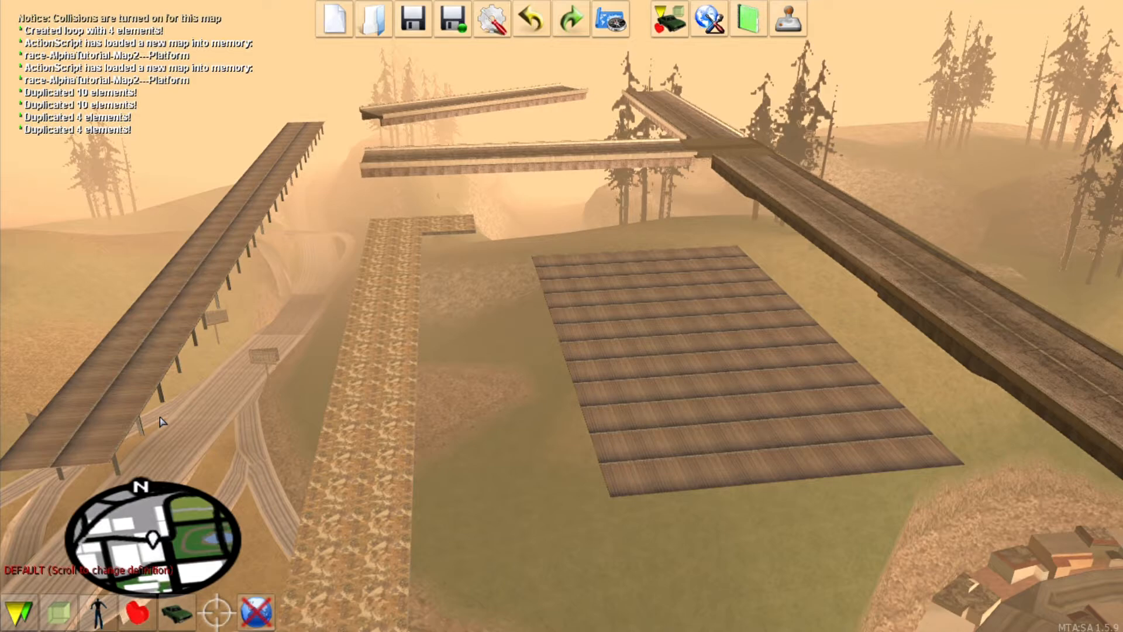
{"action": "key", "text": "f"}
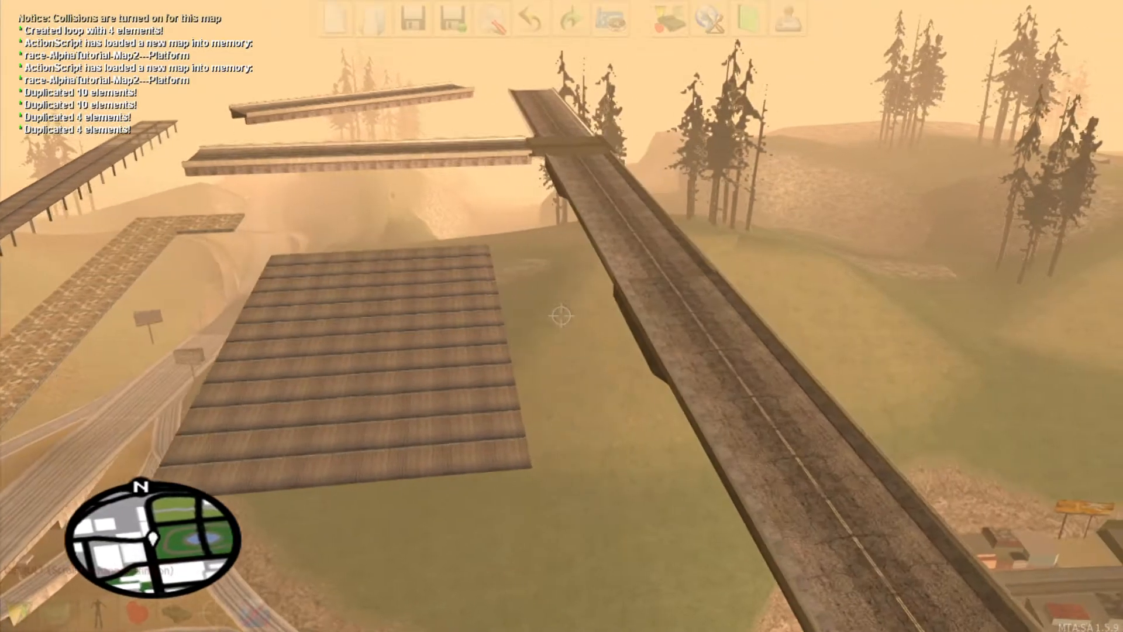
{"action": "key", "text": "w"}
{"action": "key", "text": "f"}
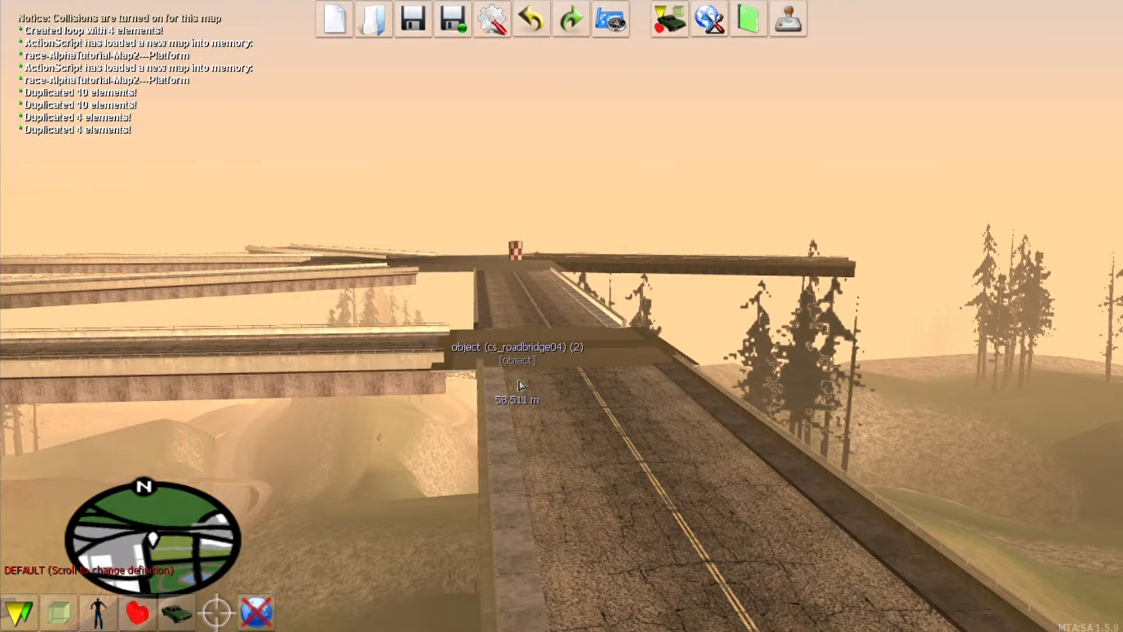
{"action": "key", "text": "f"}
{"action": "key", "text": "w"}
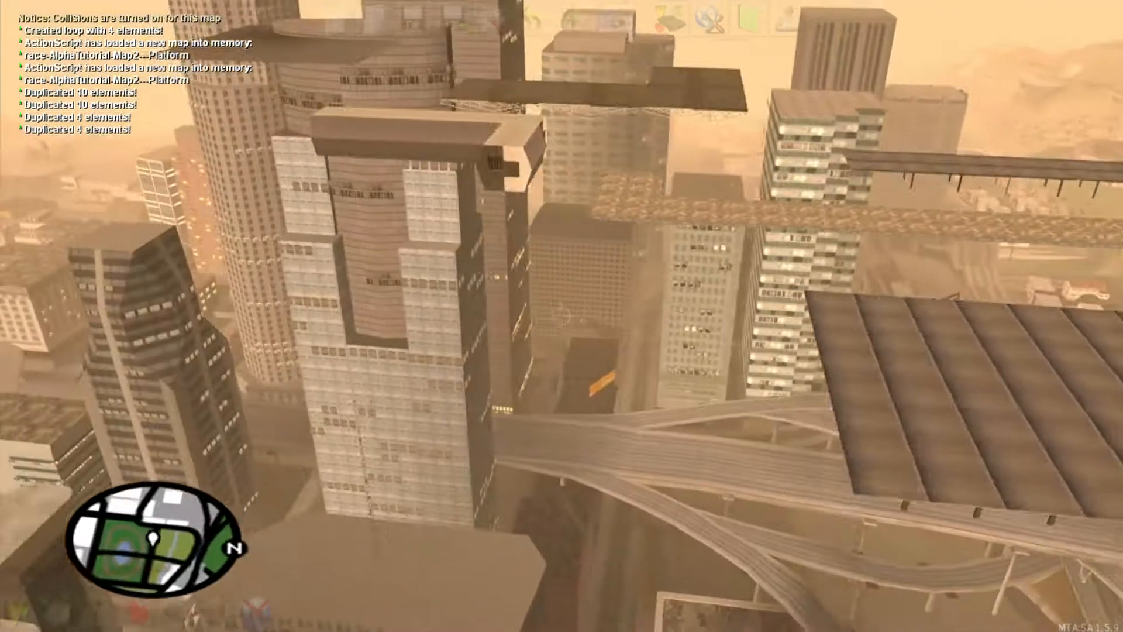
{"action": "key", "text": "w"}
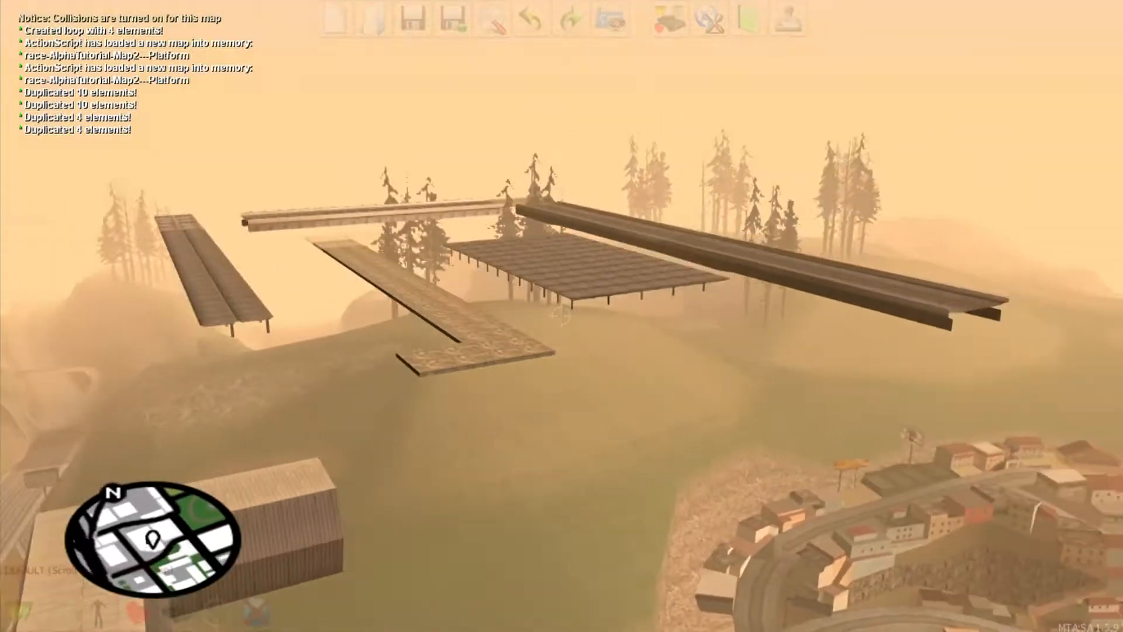
- Clone the road bridge nearest the plank platform and move the copy out over the city
{"action": "key", "text": "w"}
{"action": "key", "text": "s"}
{"action": "right_click", "coordinate": [561, 316]}
{"action": "key", "text": "s"}
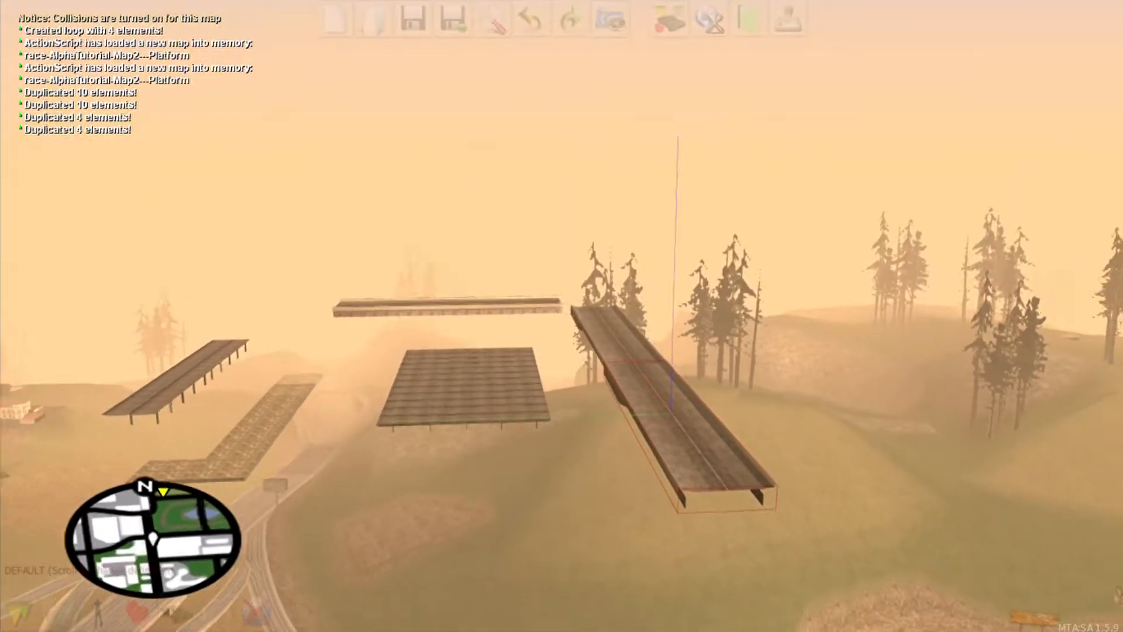
{"action": "key", "text": "w"}
{"action": "key", "text": "c"}
{"action": "left_click", "coordinate": [561, 316]}
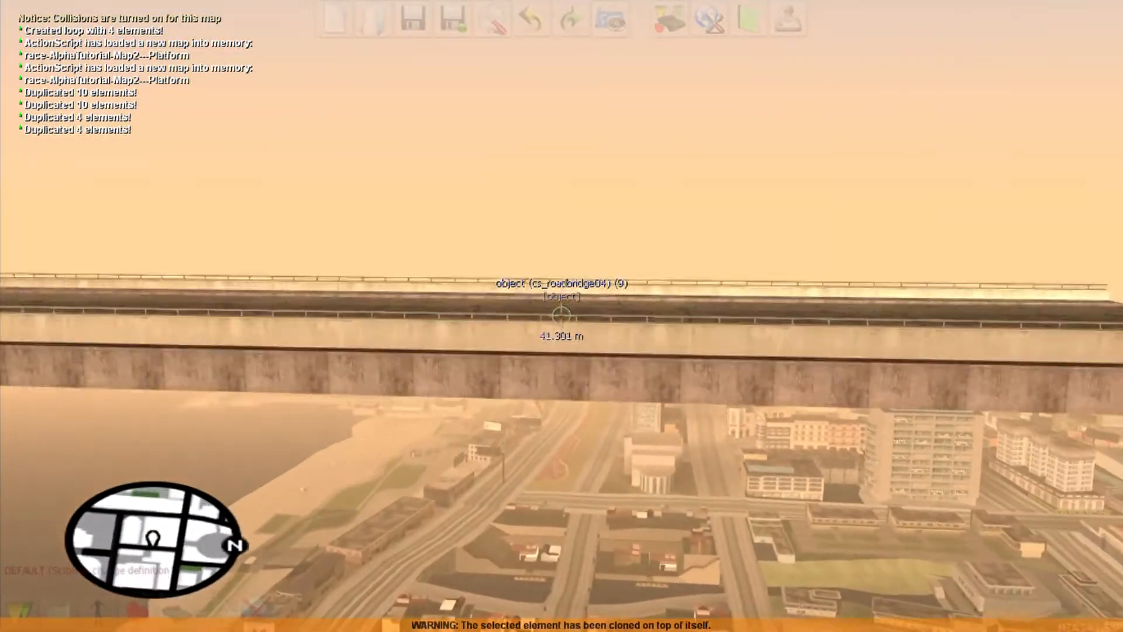
{"action": "right_click", "coordinate": [562, 316]}
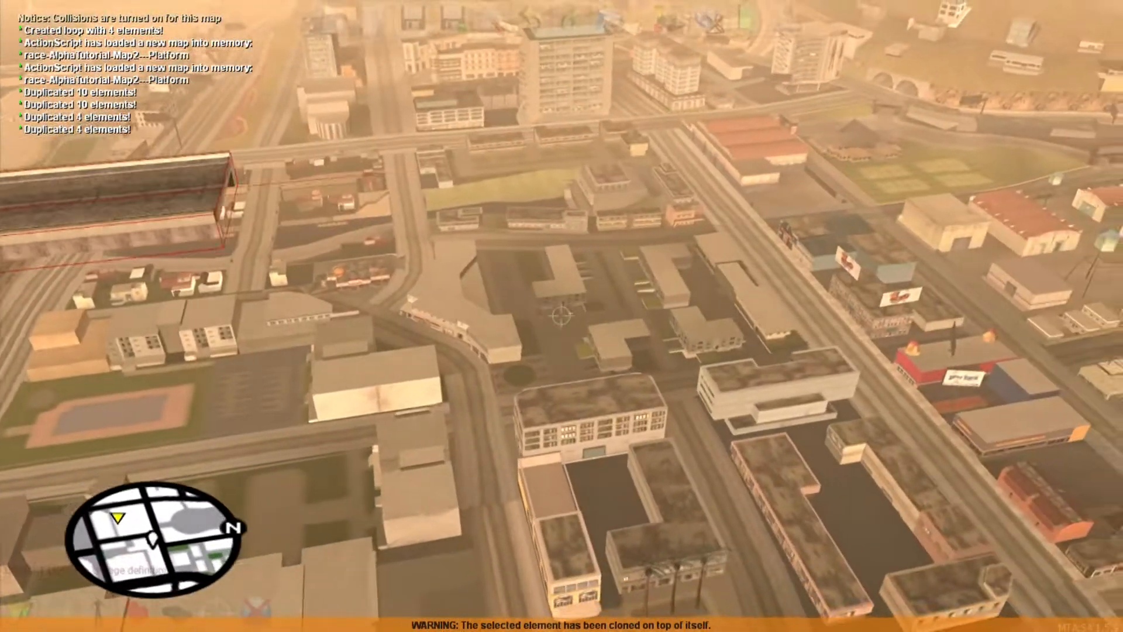
{"action": "key", "text": "Right"}
{"action": "key", "text": "Left"}
{"action": "key", "text": "s"}
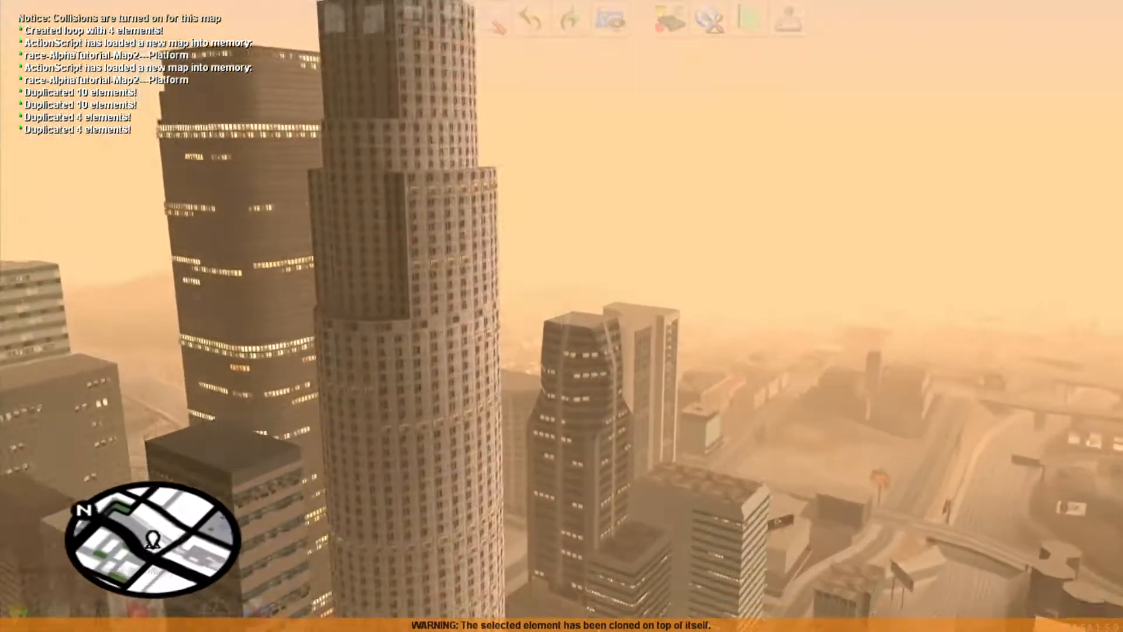
- Clone the large dark plate and move the copy out among the downtown towers
{"action": "key", "text": "w"}
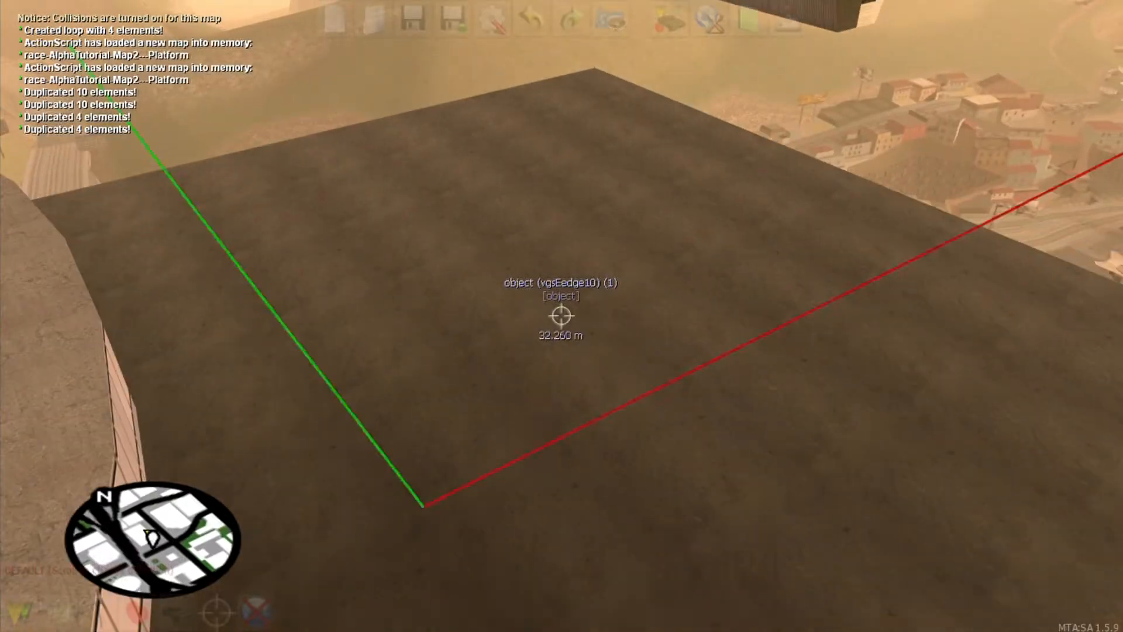
{"action": "key", "text": "s"}
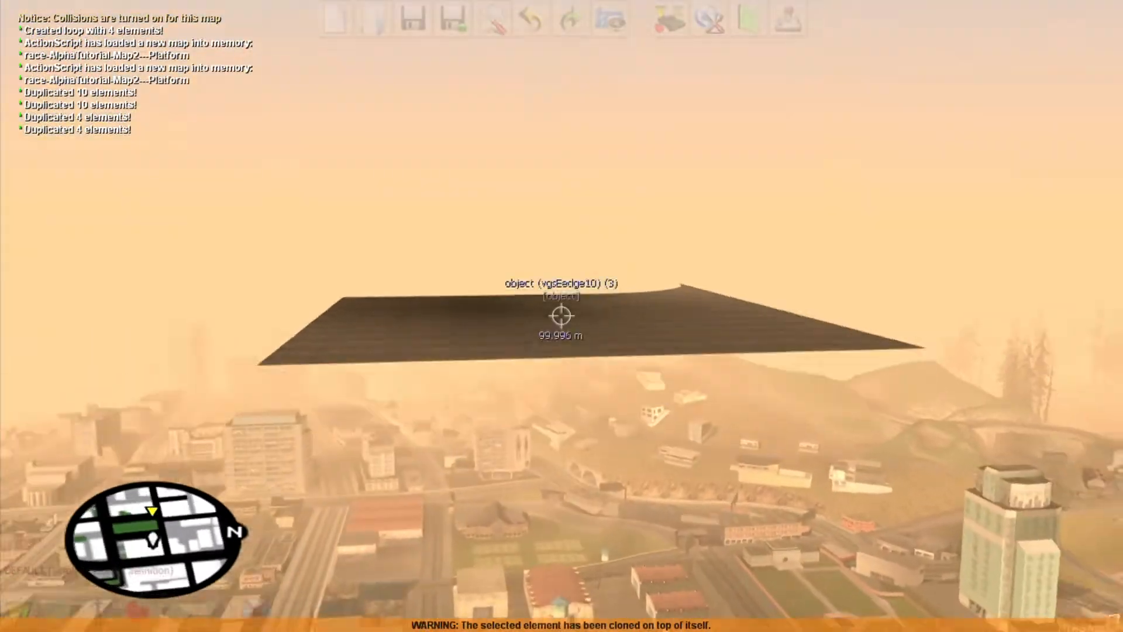
{"action": "key", "text": "w"}
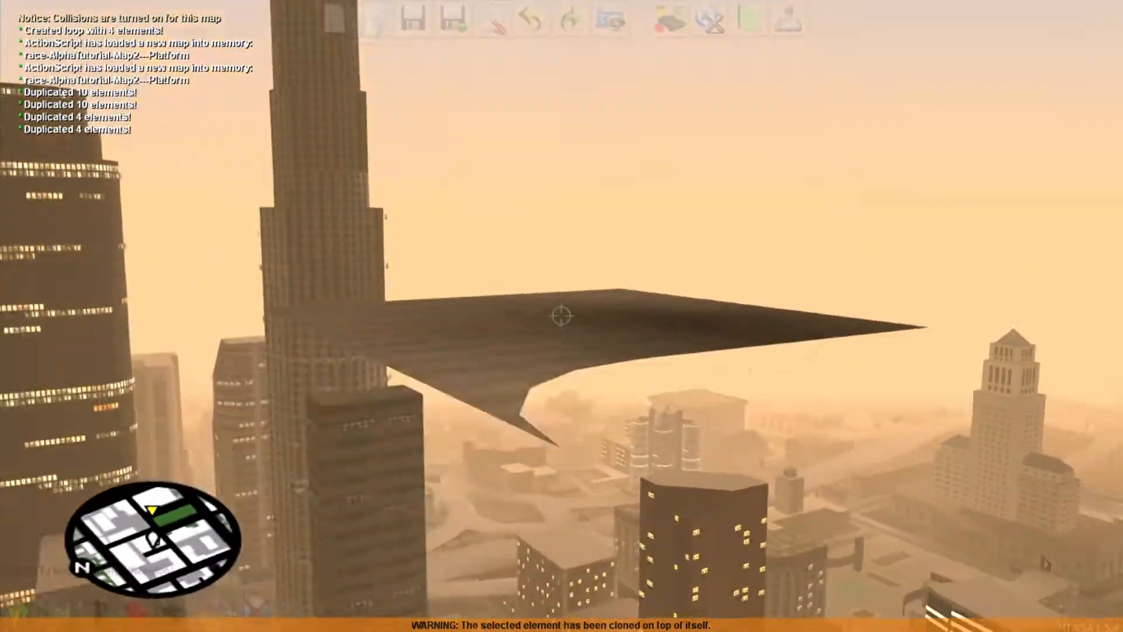
{"action": "key", "text": "d"}
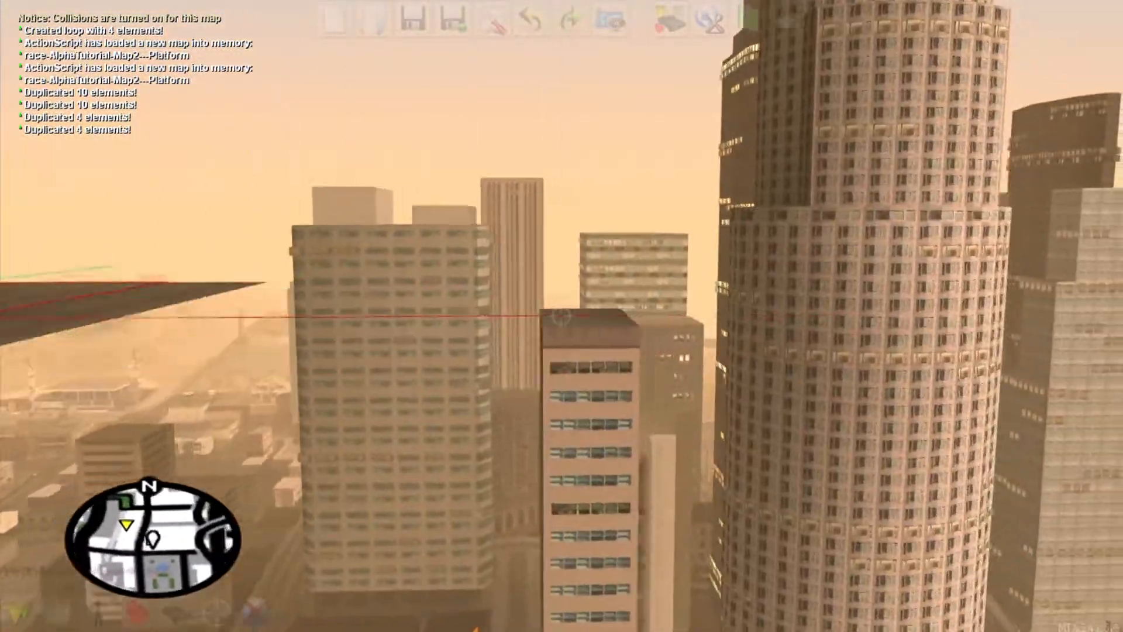
- Clone a road bridge again and place the copy between the downtown towers, running onto the new dark plate
{"action": "key", "text": "w"}
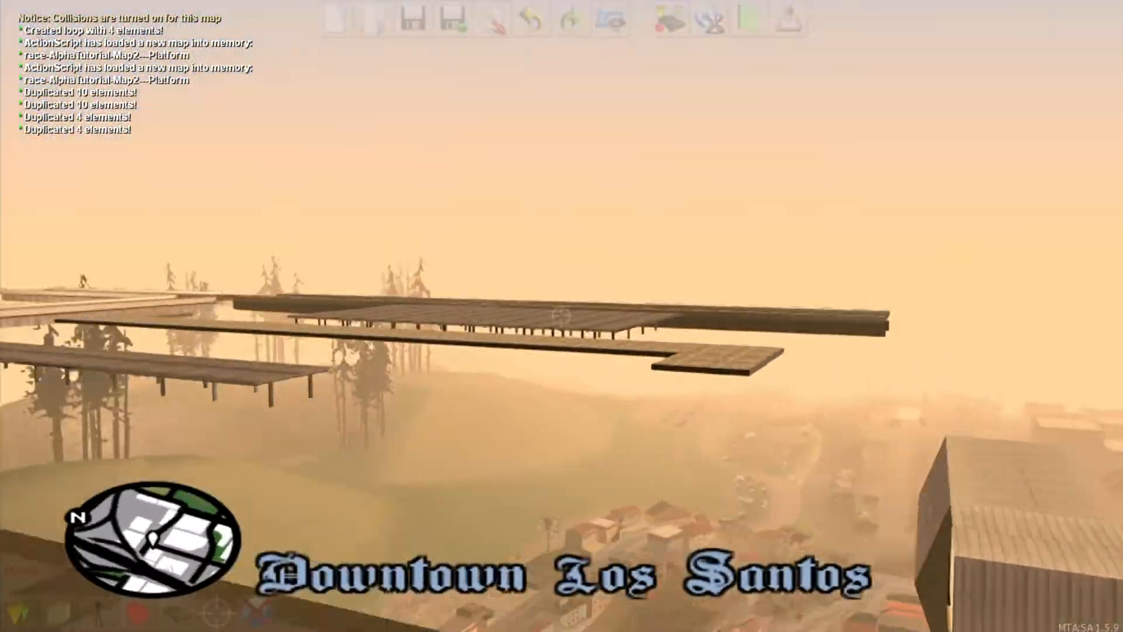
{"action": "key", "text": "c"}
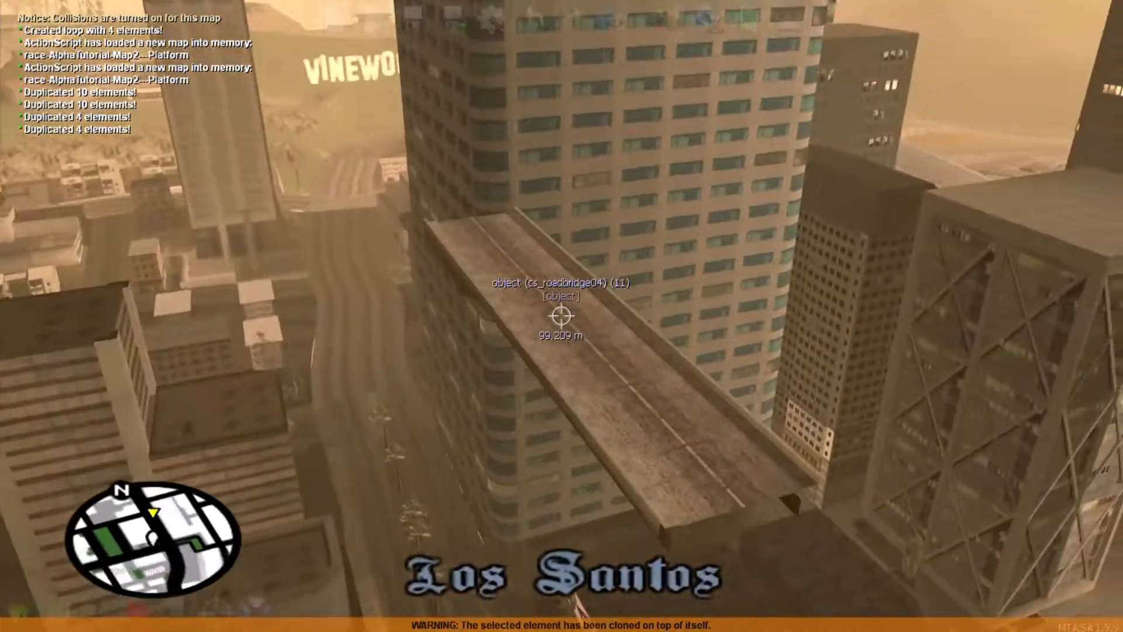
{"action": "key", "text": "w"}
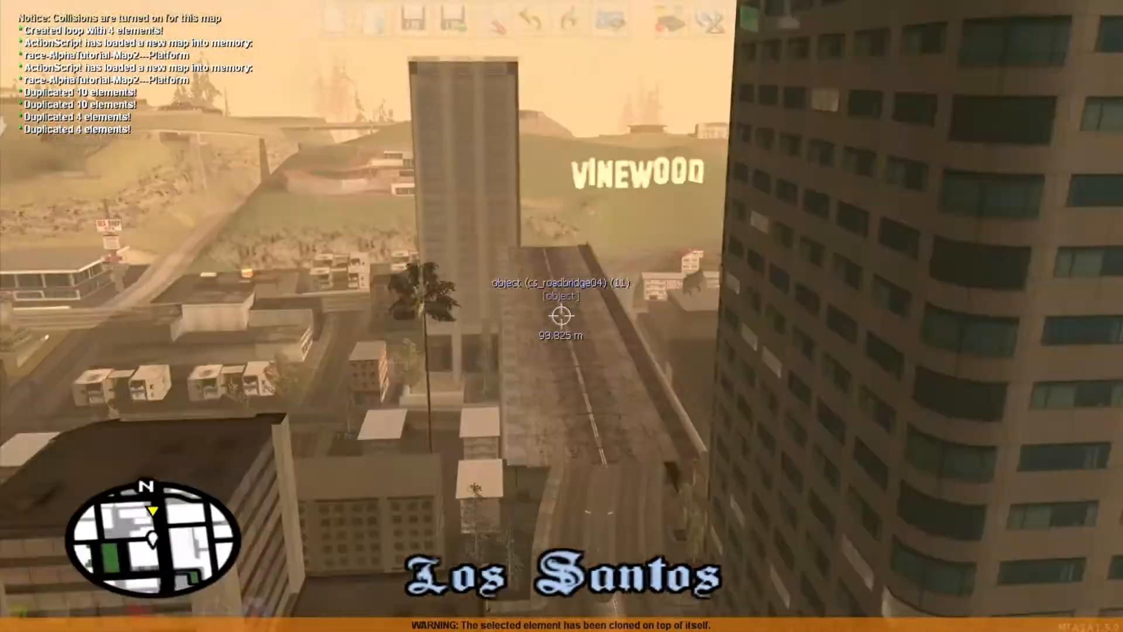
{"action": "key", "text": "w"}
{"action": "key", "text": "a"}
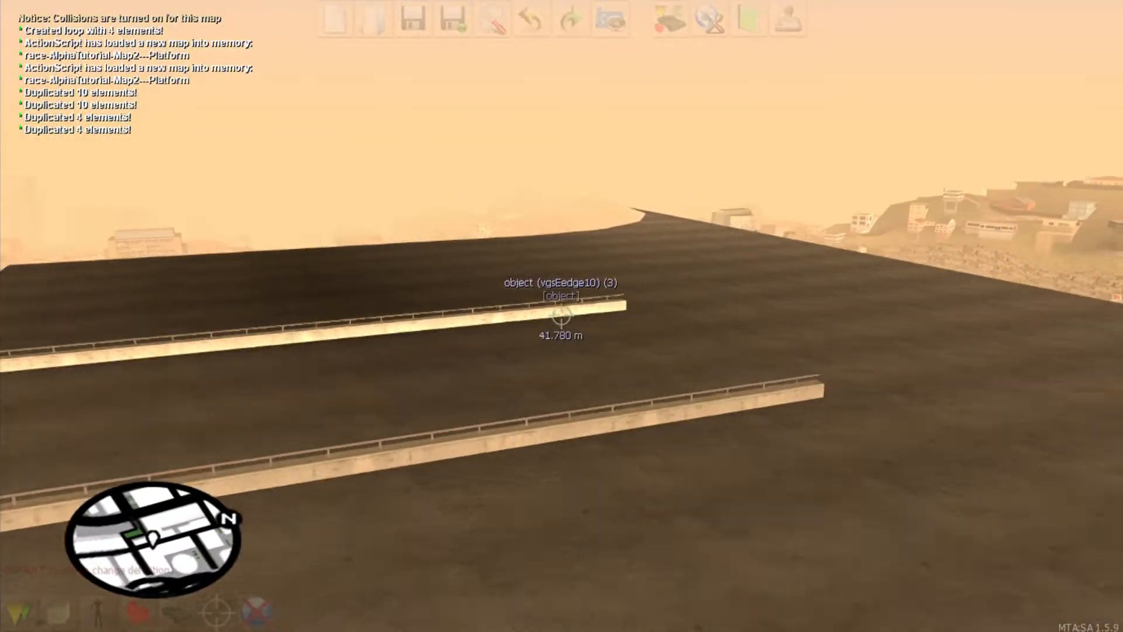
- Shift the new dark plate between the downtown towers so its edge meets the end of the road bridge
{"action": "key", "text": "w"}
{"action": "key", "text": "s"}
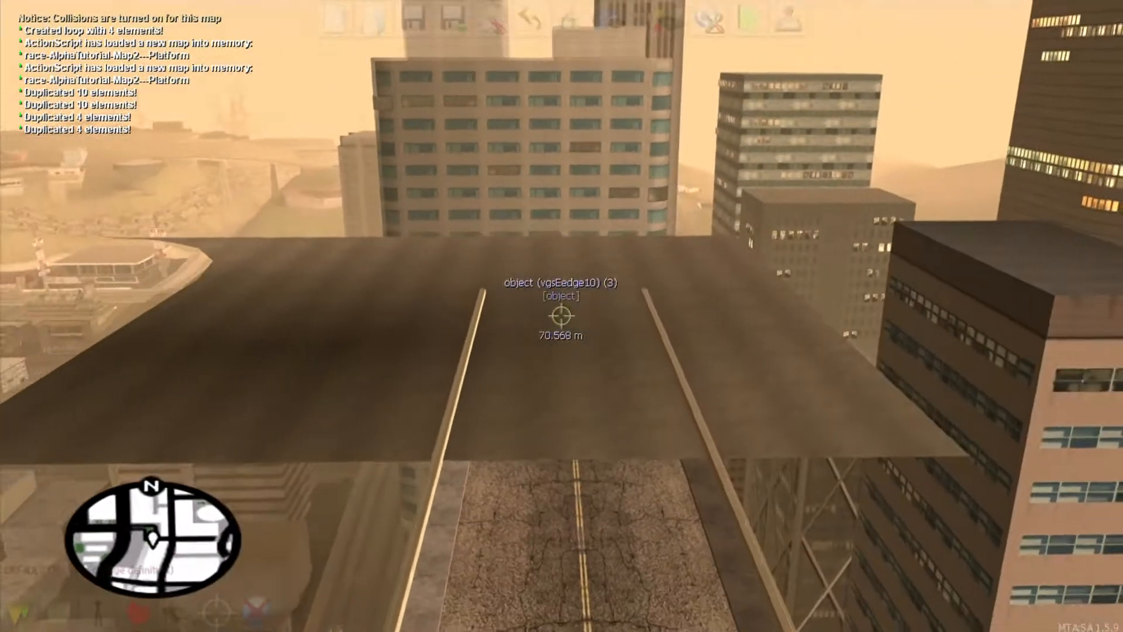
{"action": "key", "text": "w"}
{"action": "right_click", "coordinate": [562, 316]}
{"action": "key", "text": "Right"}
{"action": "key", "text": "Down"}
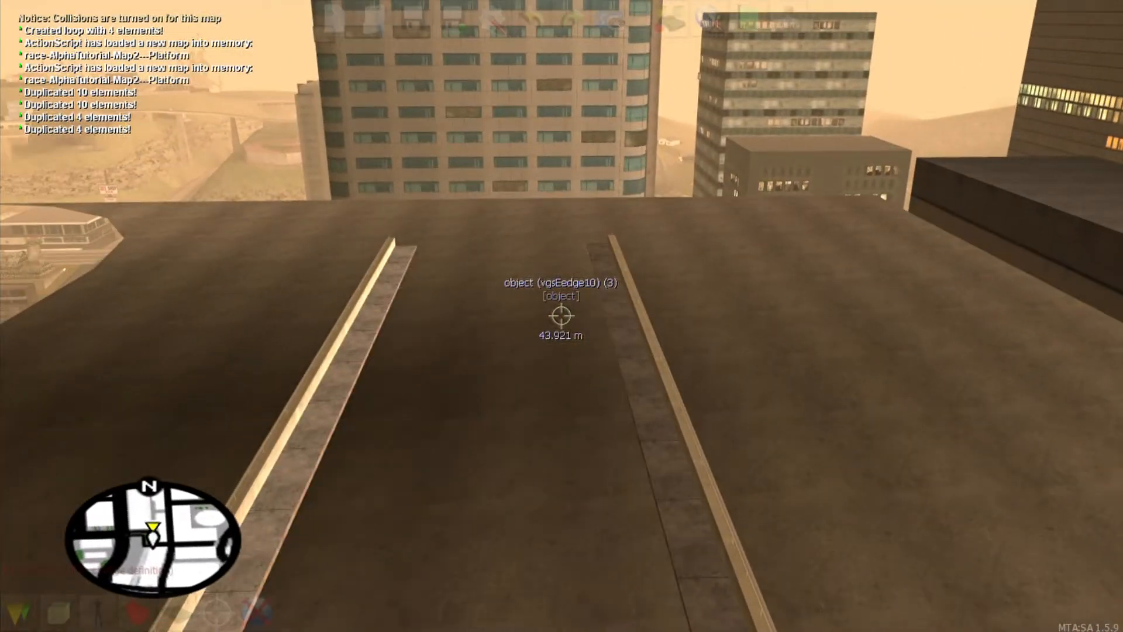
{"action": "key", "text": "s"}
{"action": "key", "text": "ctrl+Right"}
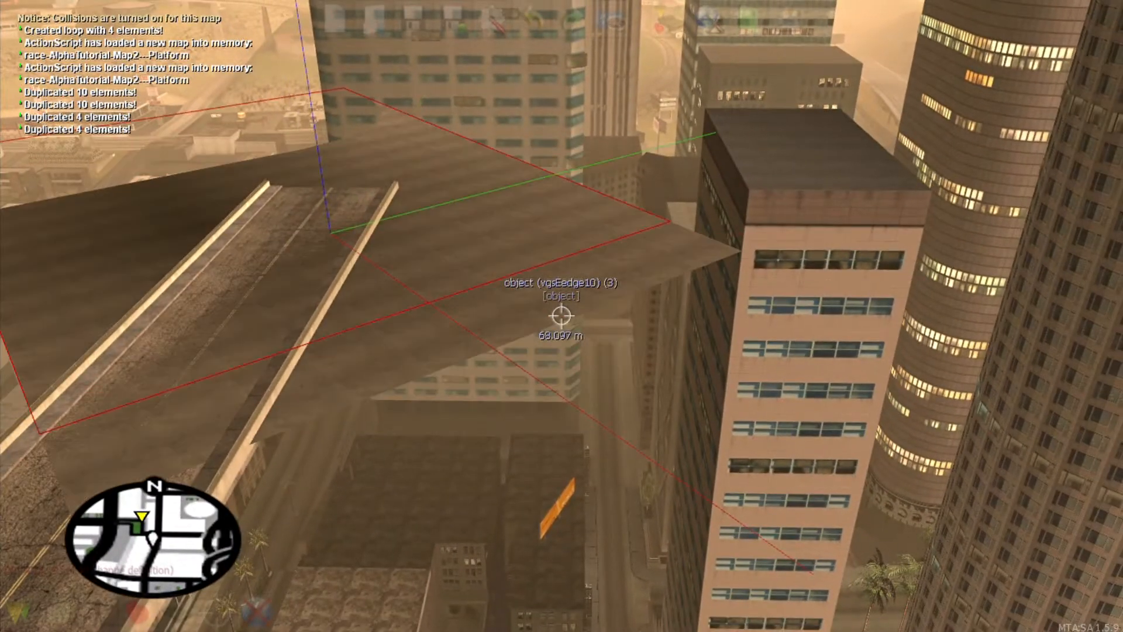
{"action": "key", "text": "s"}
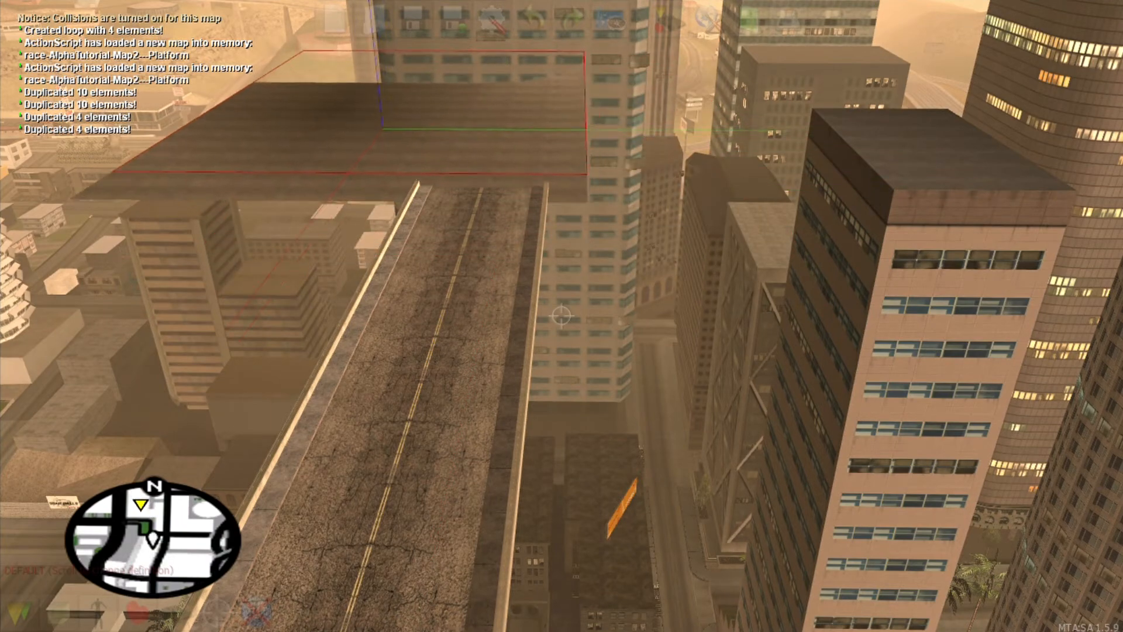
- Clone the road bridge leading to the plate, turn the copy crosswise and fit it against the plate's west edge
{"action": "key", "text": "ctrl+Right"}
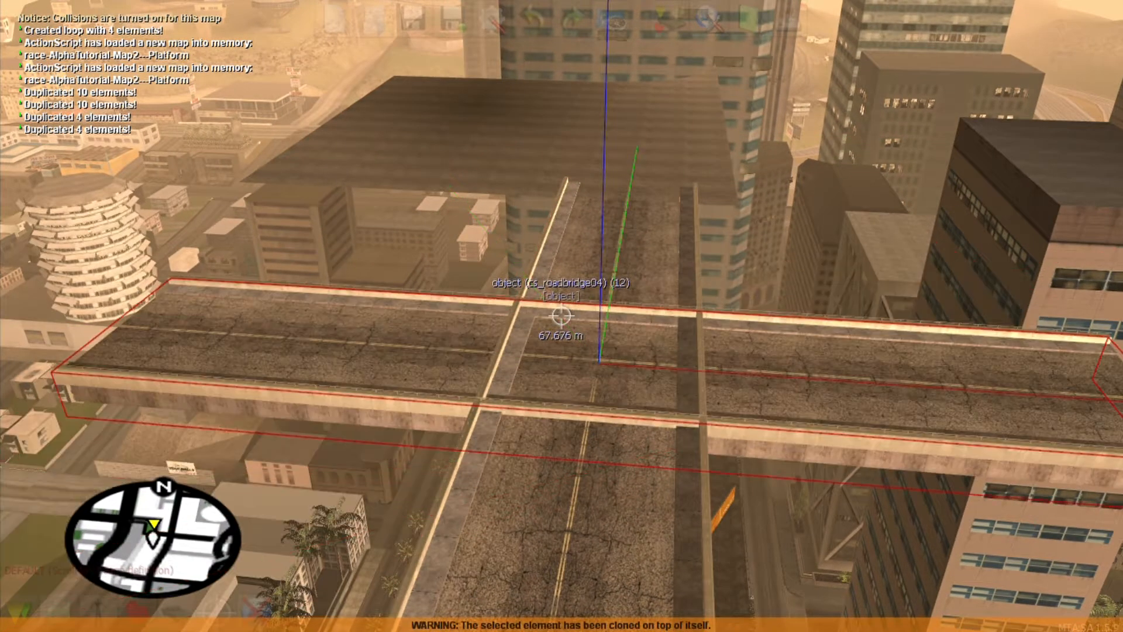
{"action": "key", "text": "Up"}
{"action": "key", "text": "Left"}
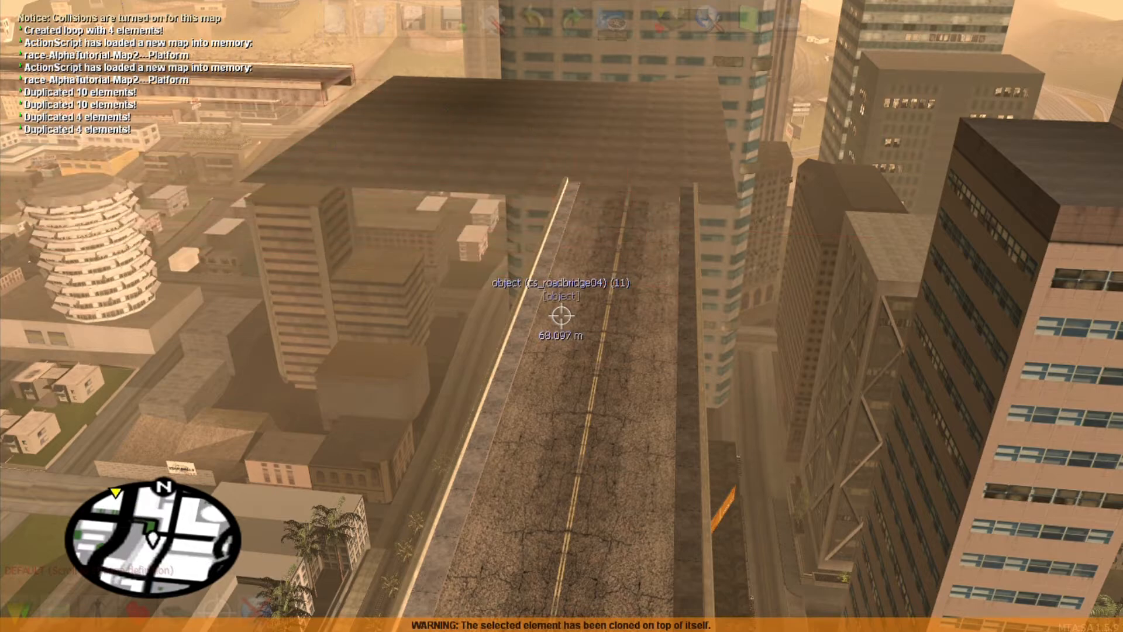
{"action": "key", "text": "w"}
{"action": "key", "text": "w"}
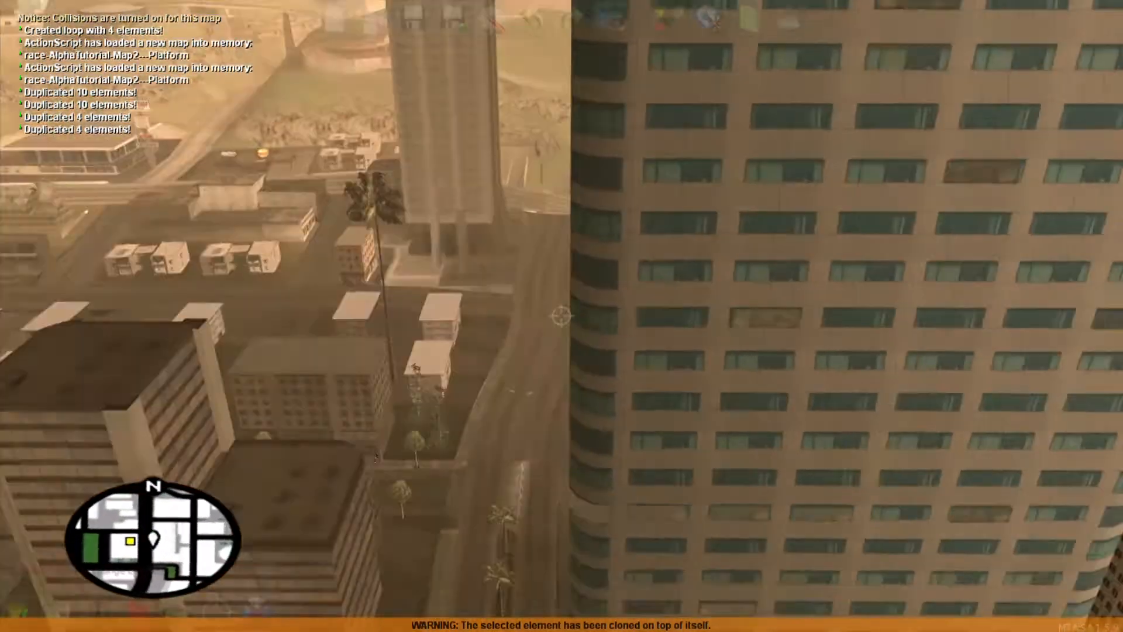
{"action": "key", "text": "w"}
{"action": "key", "text": "Down"}
{"action": "key", "text": "Right"}
{"action": "key", "text": "Up"}
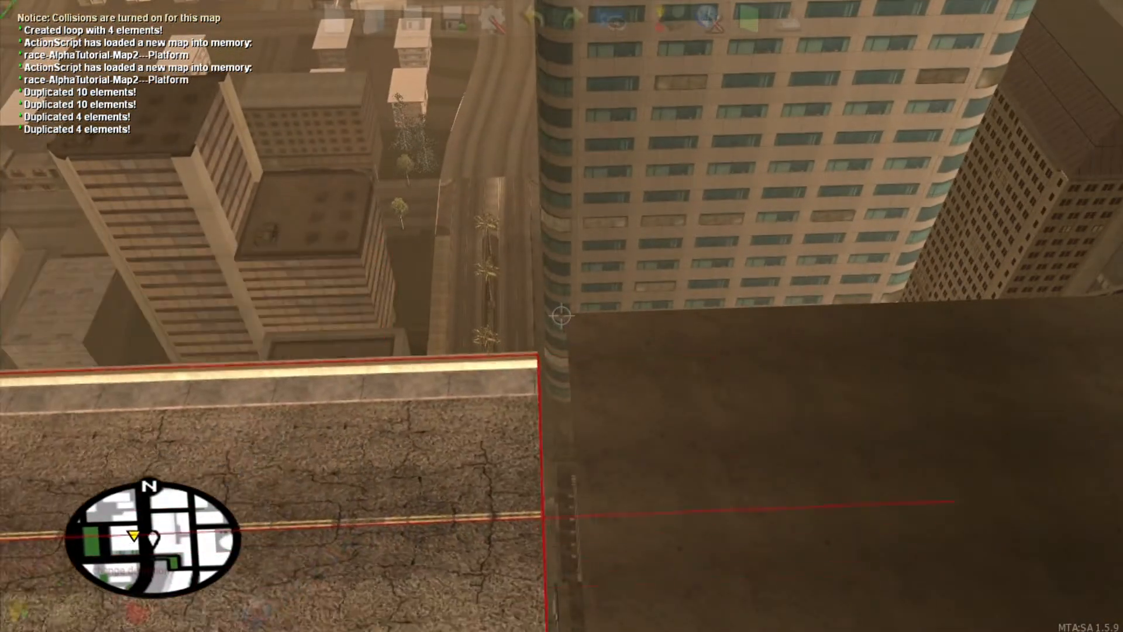
{"action": "key", "text": "Left"}
{"action": "key", "text": "Right"}
- Clone the crosswise road bridge and join the copy end to end with it, extending the road west
{"action": "key", "text": "s"}
{"action": "key", "text": "a"}
{"action": "key", "text": "c"}
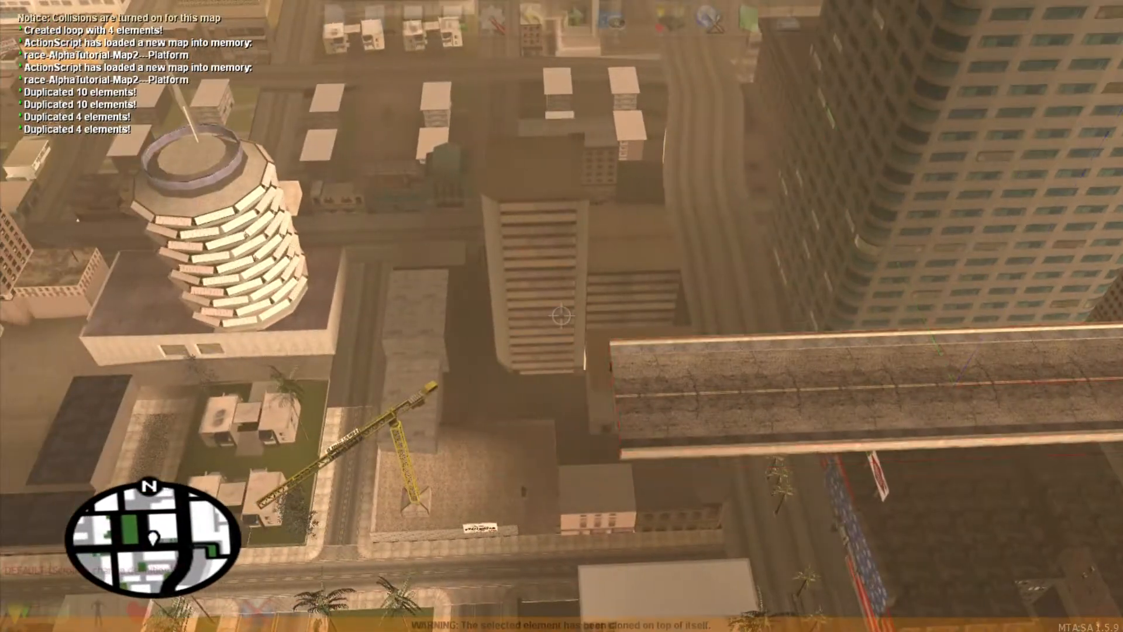
{"action": "key", "text": "ctrl+Right"}
{"action": "key", "text": "ctrl+Right"}
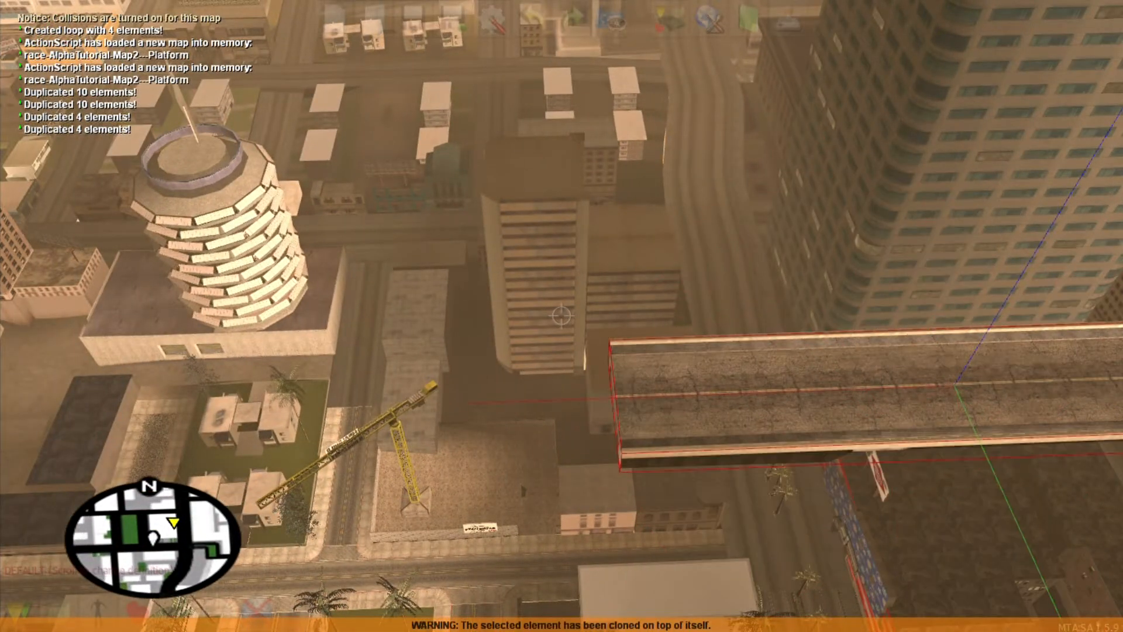
{"action": "left_click", "coordinate": [561, 316]}
{"action": "key", "text": "w"}
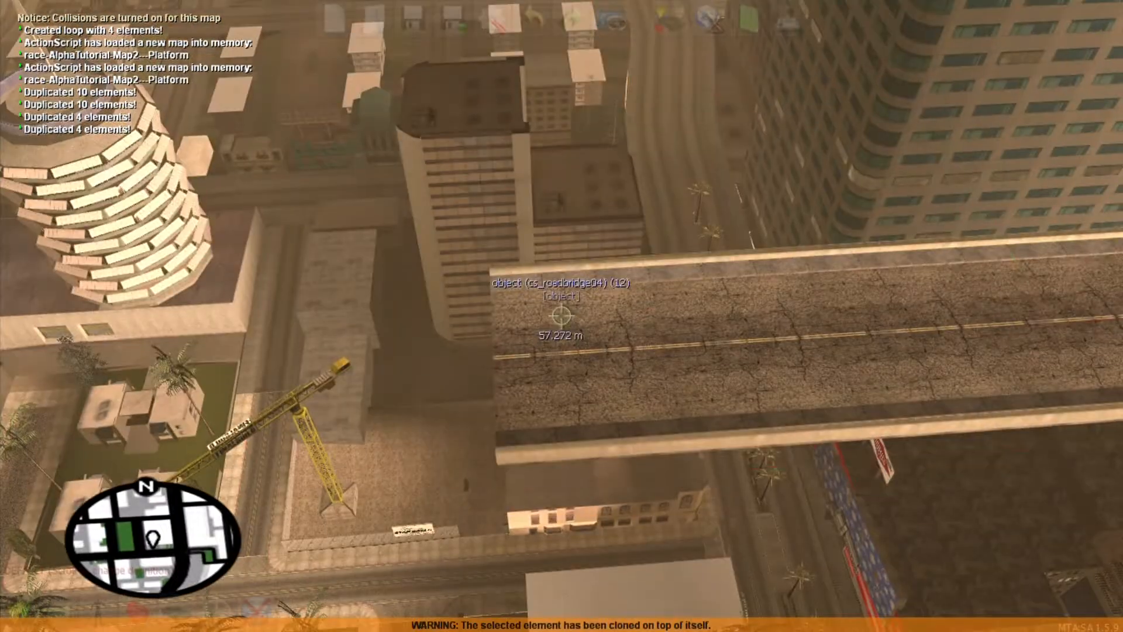
{"action": "left_click", "coordinate": [560, 316]}
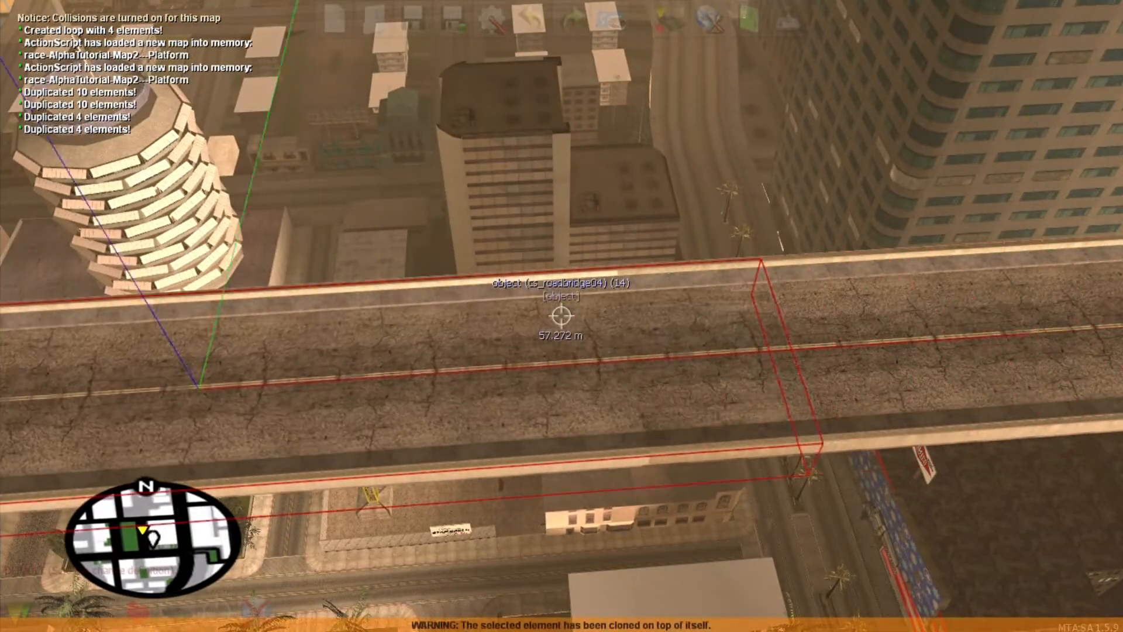
{"action": "key", "text": "Left"}
{"action": "key", "text": "w"}
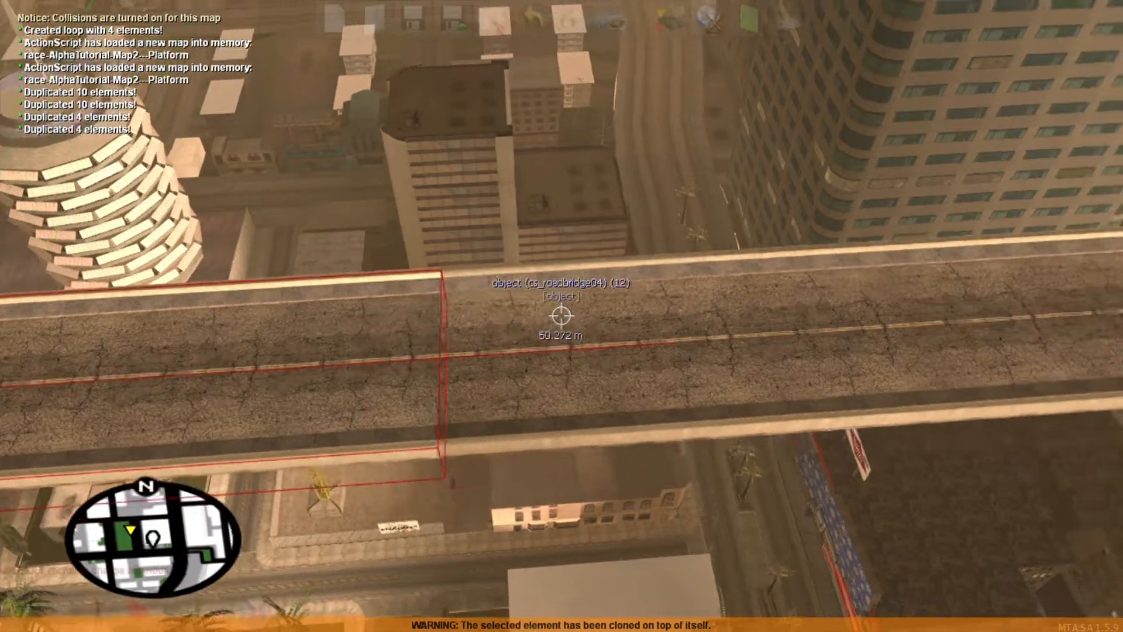
- Clone the dark plate and move the copy to the western end of the two joined road bridges
{"action": "key", "text": "s"}
{"action": "key", "text": "a"}
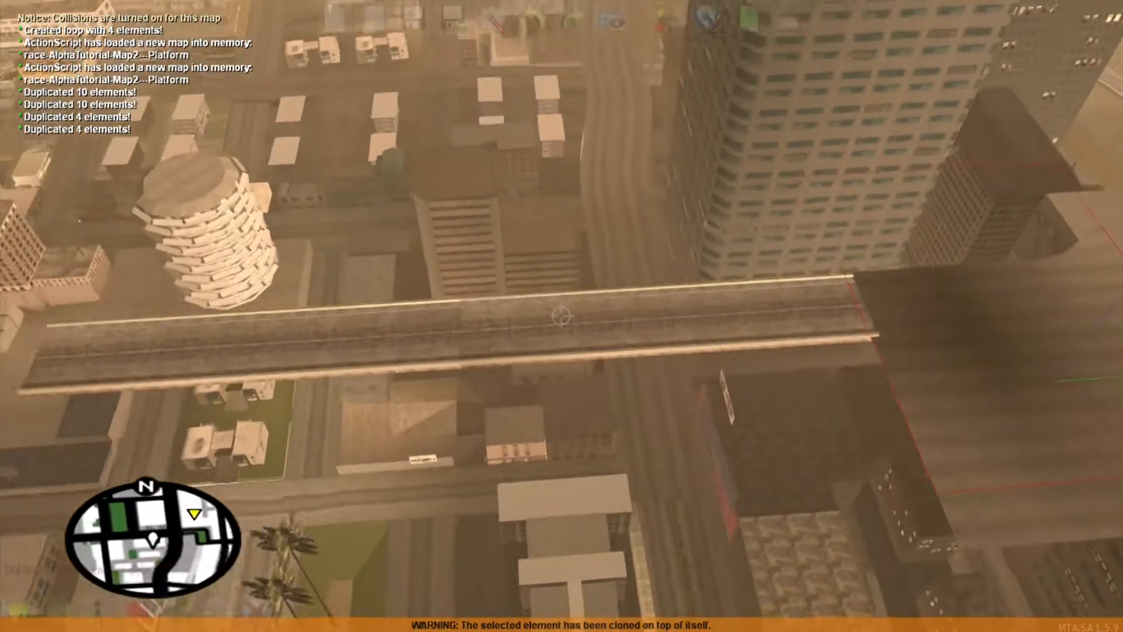
{"action": "key", "text": "Left"}
{"action": "key", "text": "Left"}
{"action": "key", "text": "Left"}
{"action": "key", "text": "Left"}
{"action": "key", "text": "Left"}
{"action": "key", "text": "Left"}
{"action": "key", "text": "Left"}
{"action": "key", "text": "Left"}
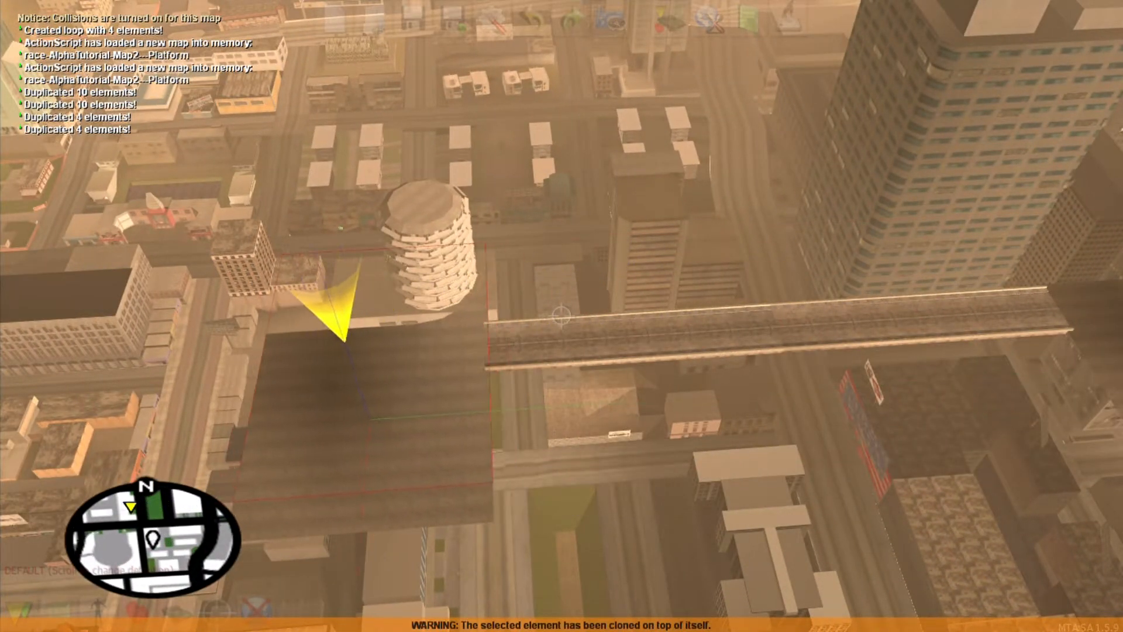
{"action": "key", "text": "w"}
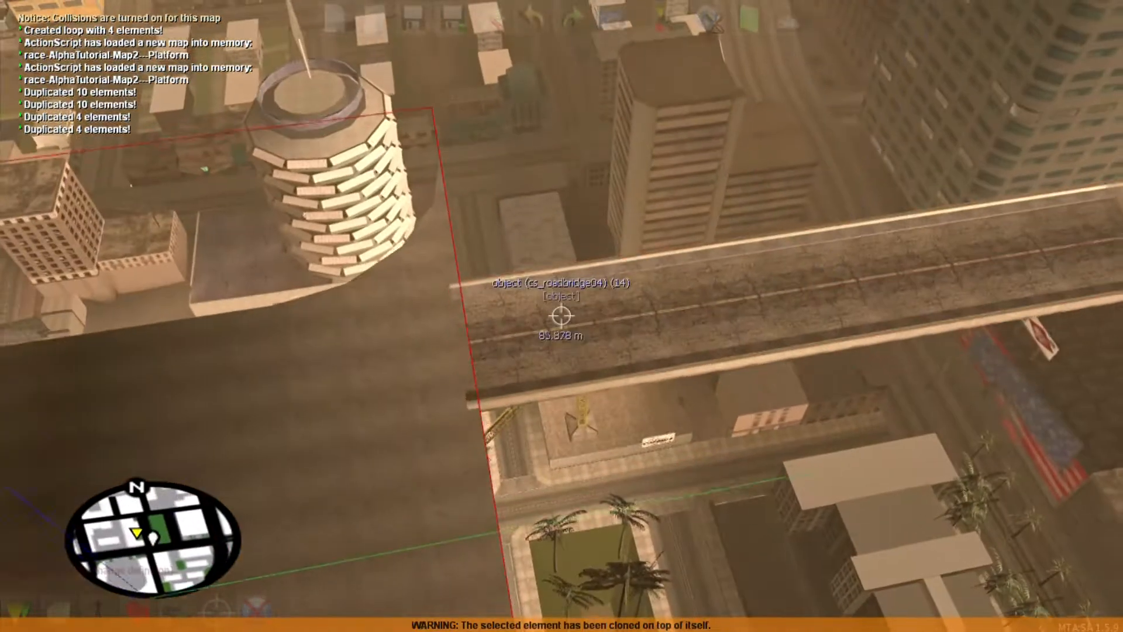
- Clone the road bridge next to the western plate, turn the copy crosswise and attach it to the plate's south side
{"action": "left_click", "coordinate": [561, 316]}
{"action": "key", "text": "s"}
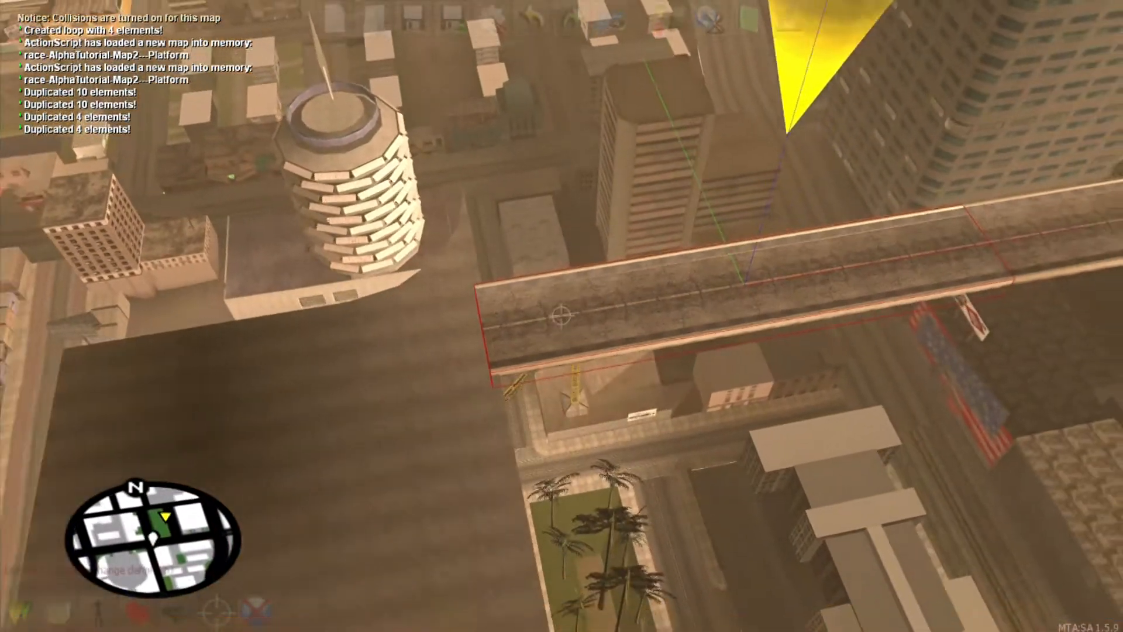
{"action": "key", "text": "c"}
{"action": "key", "text": "ctrl+Left"}
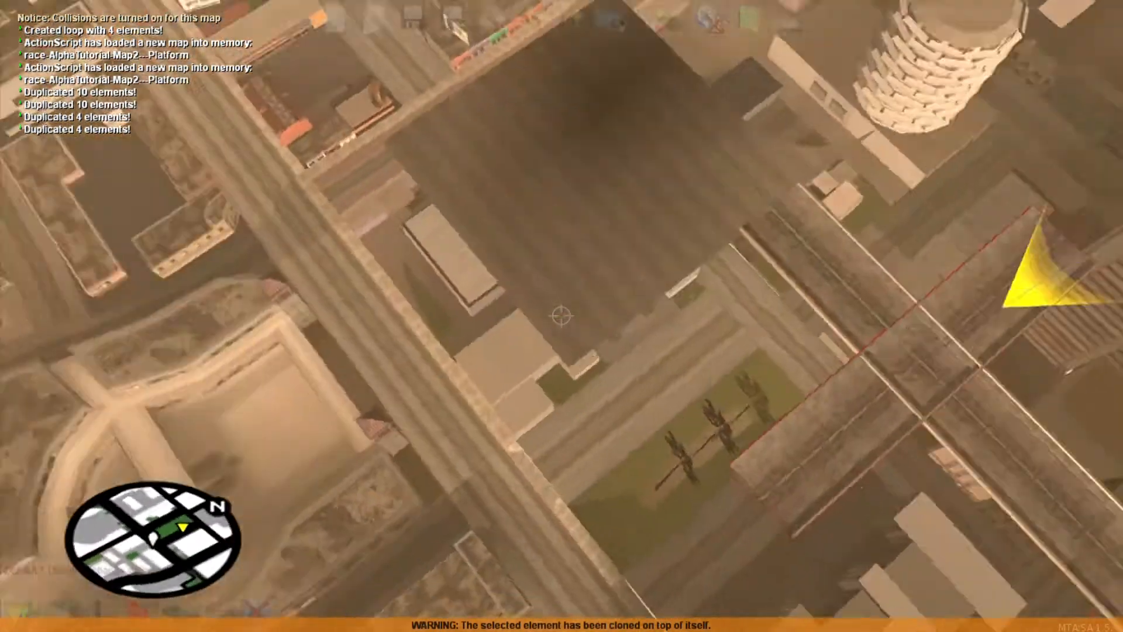
{"action": "key", "text": "Up"}
{"action": "key", "text": "Left"}
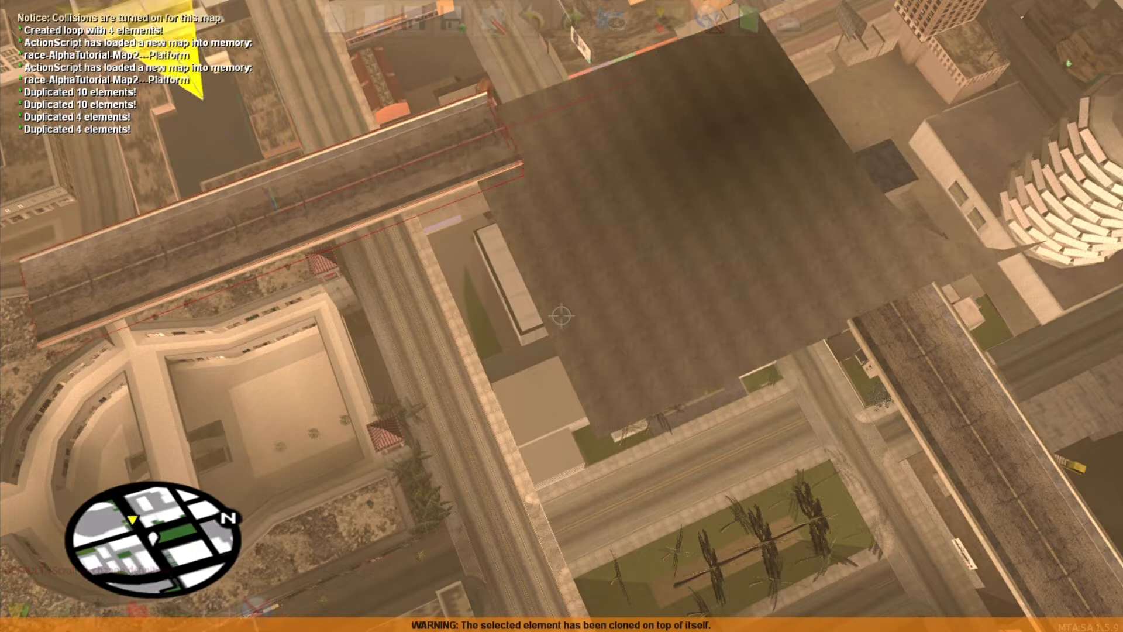
{"action": "key", "text": "Down"}
{"action": "key", "text": "Down"}
{"action": "key", "text": "Up"}
{"action": "key", "text": "w"}
{"action": "key", "text": "d"}
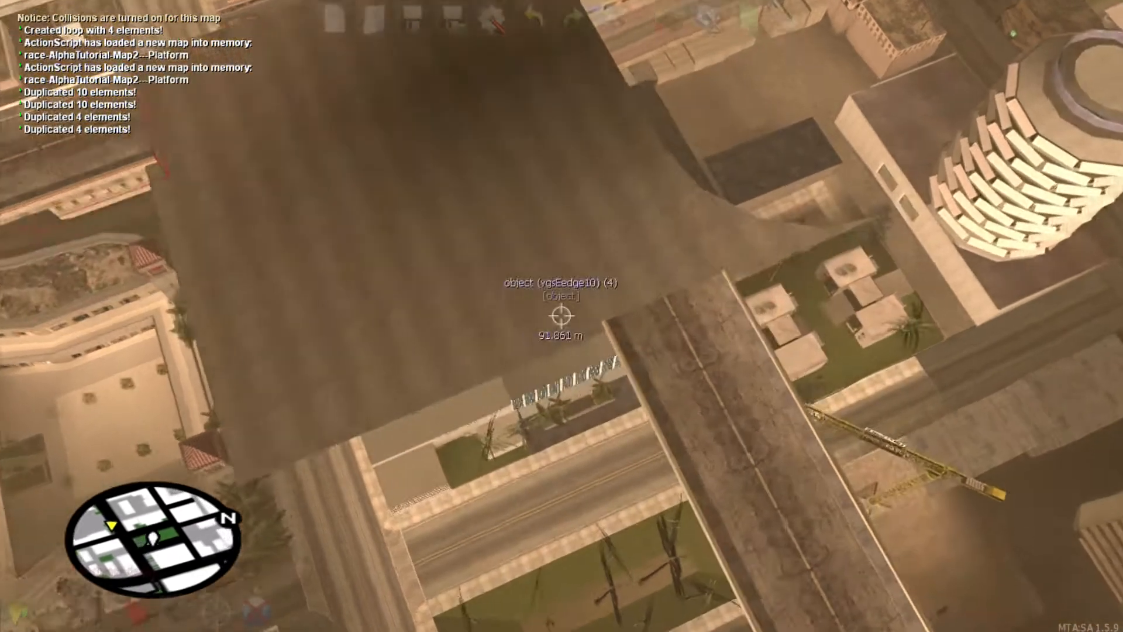
- Clone the dark plate again and fit the copy against the far end of the southbound road bridge
{"action": "key", "text": "w"}
{"action": "key", "text": "s"}
{"action": "key", "text": "a"}
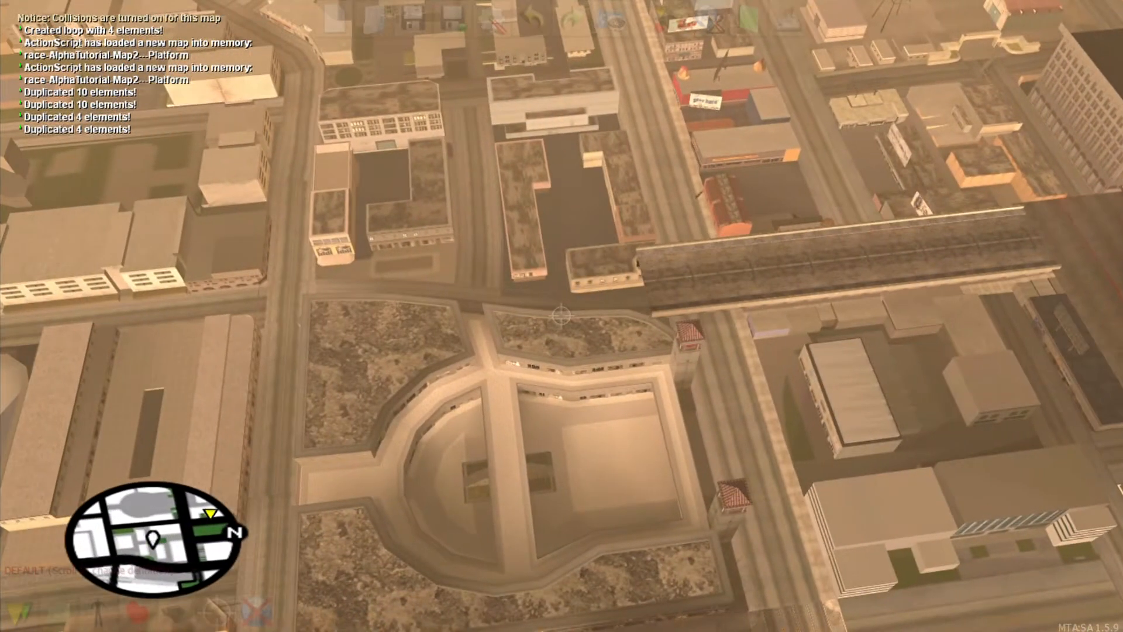
{"action": "key", "text": "shift+Left"}
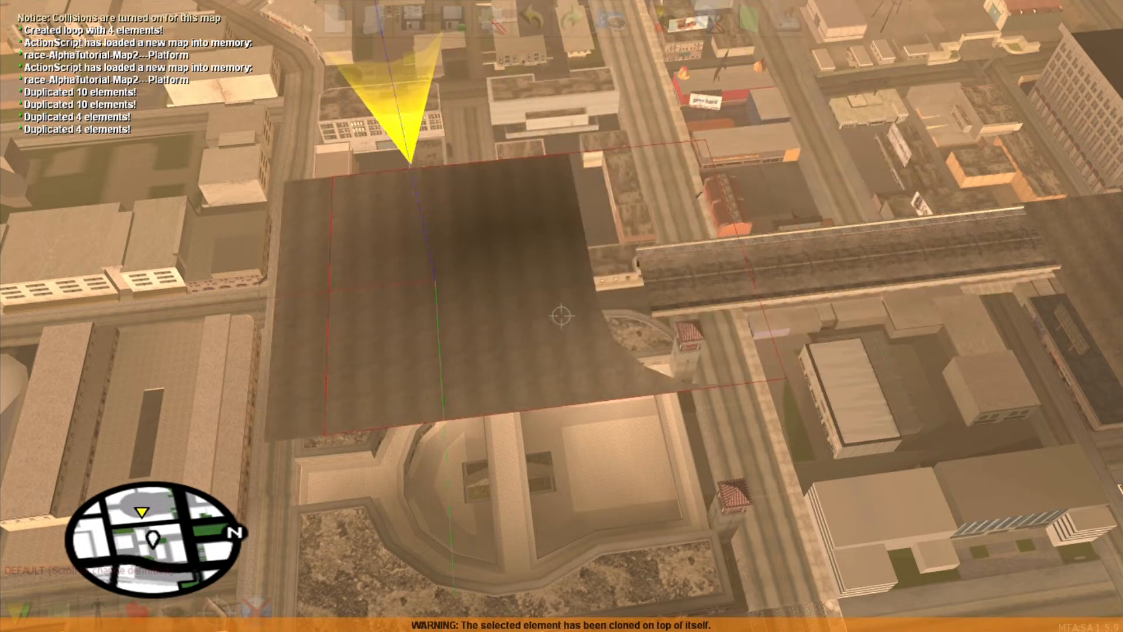
{"action": "key", "text": "w"}
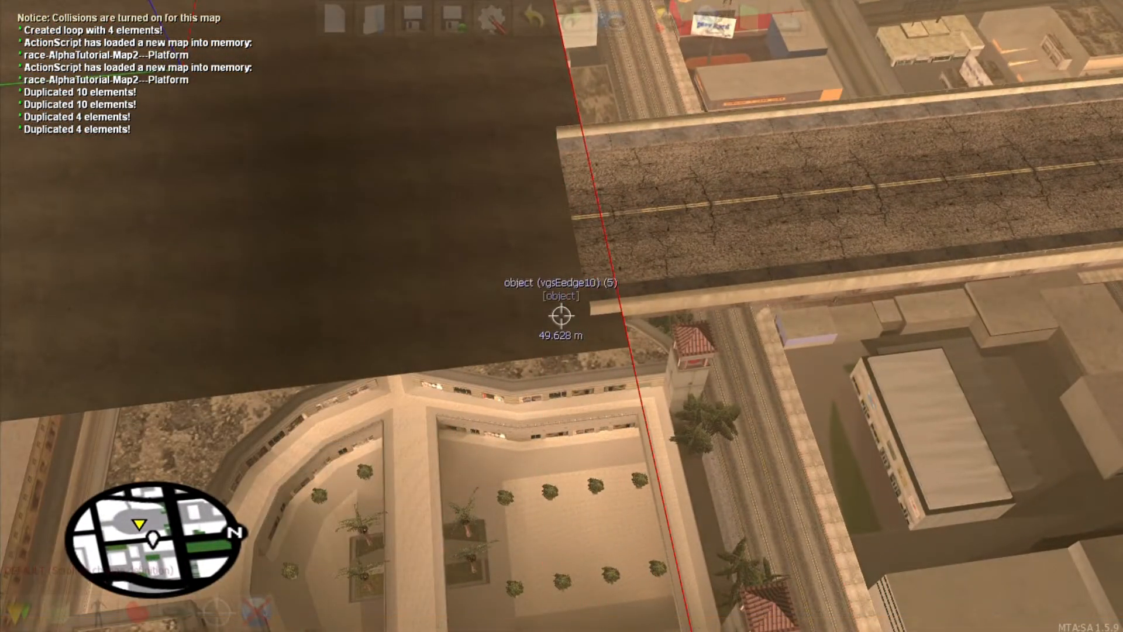
{"action": "key", "text": "s"}
{"action": "key", "text": "w"}
- Clone the southbound road bridge, turn the copy crosswise and place it running west off the newest dark plate
{"action": "right_click", "coordinate": [561, 315]}
{"action": "key", "text": "s"}
{"action": "key", "text": "c"}
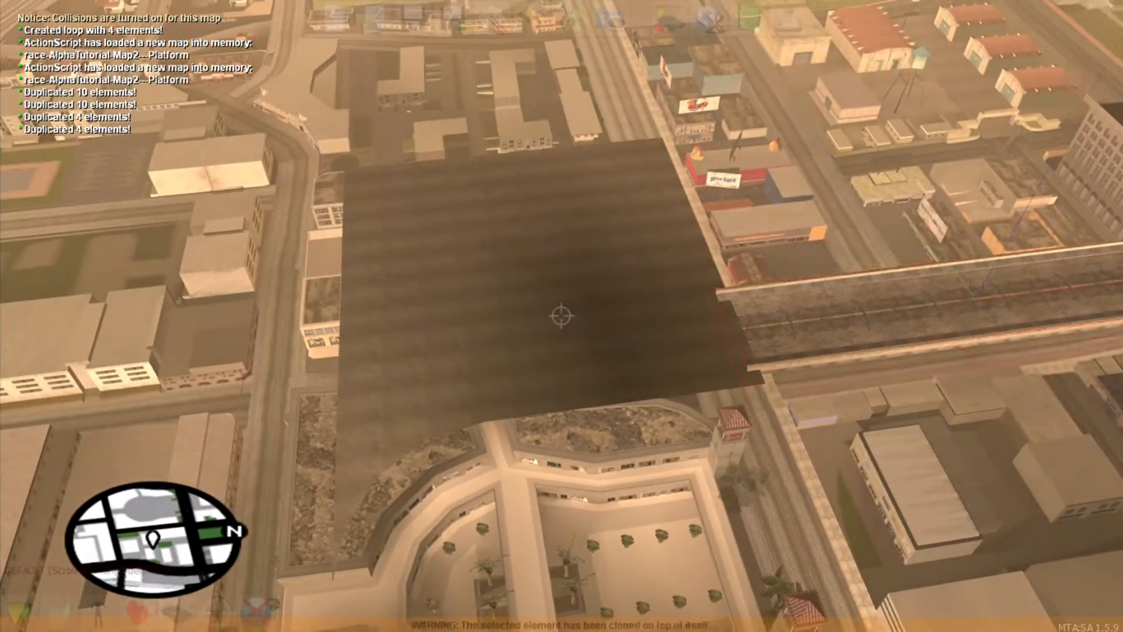
{"action": "key", "text": "ctrl+shift+Right"}
{"action": "key", "text": "shift+Left"}
{"action": "key", "text": "shift+Up"}
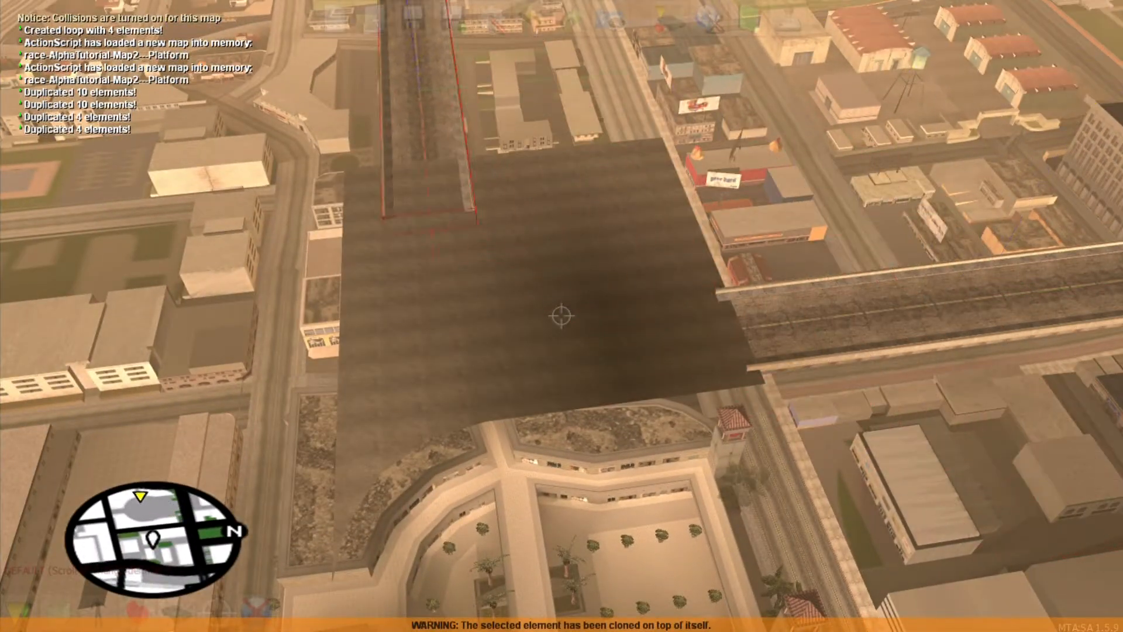
- Change the vehicle of the spawnpoint at the start of the course to Bullet
{"action": "key", "text": "w"}
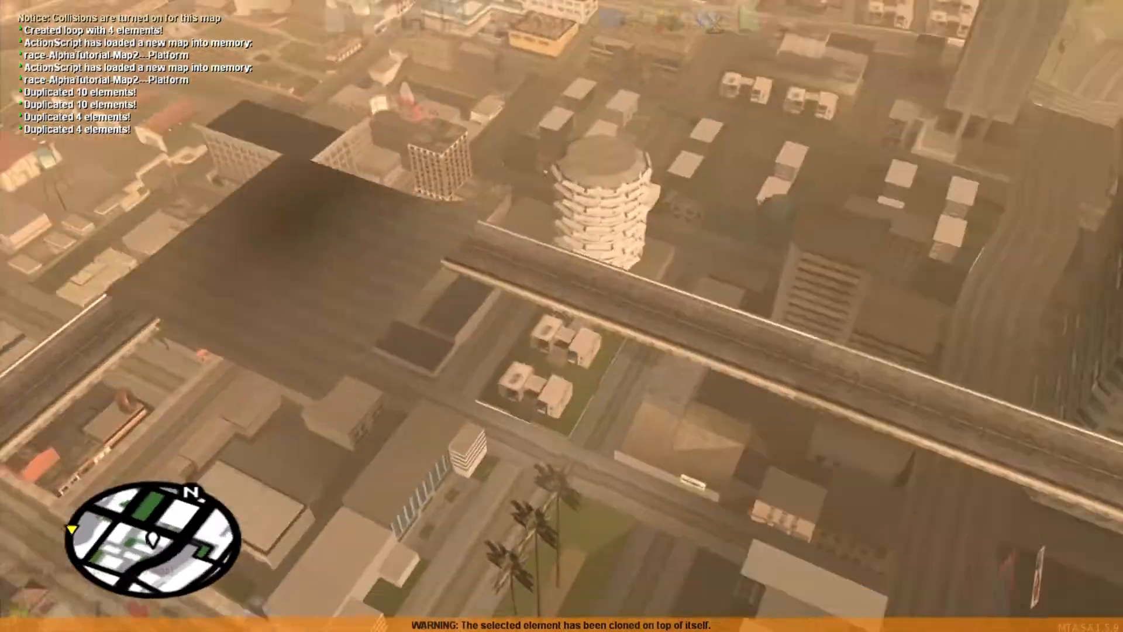
{"action": "key", "text": "s"}
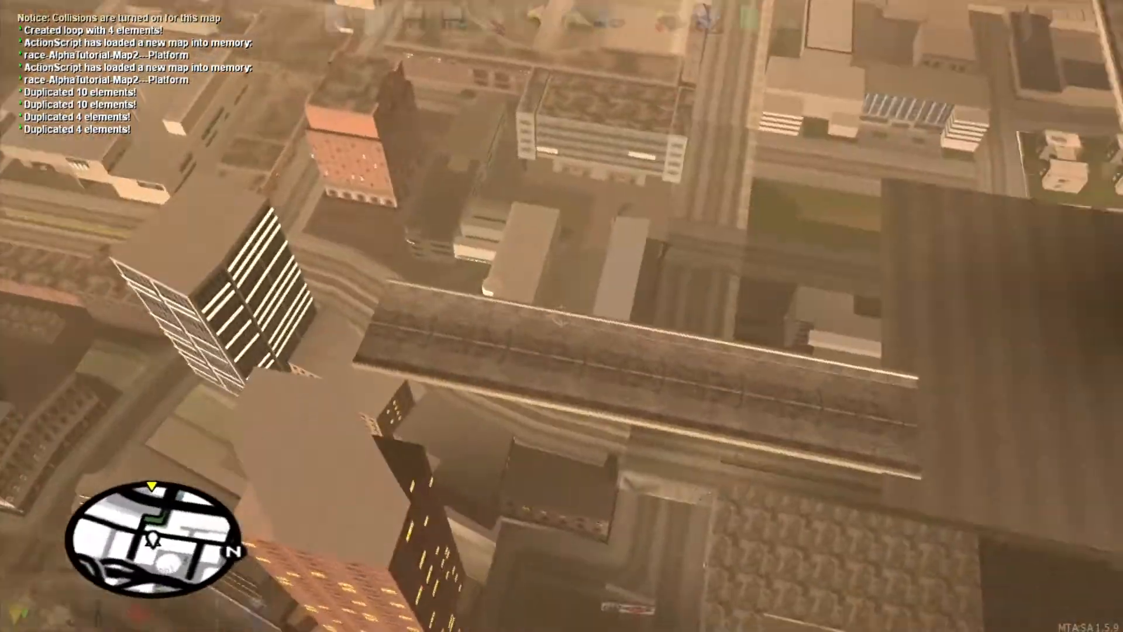
{"action": "key", "text": "w"}
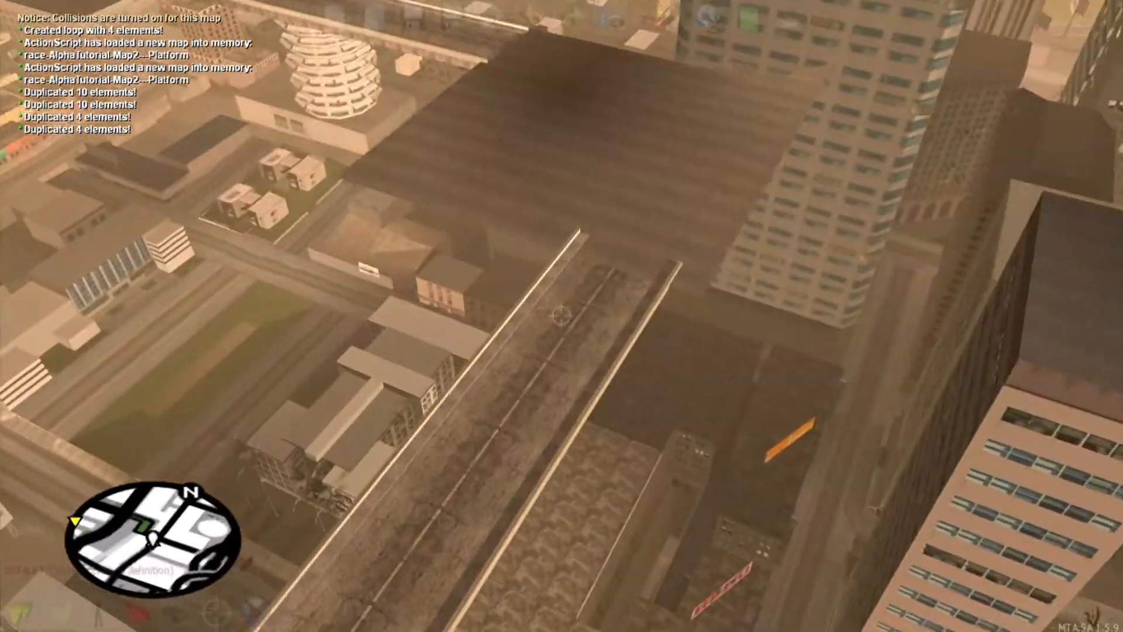
{"action": "key", "text": "w"}
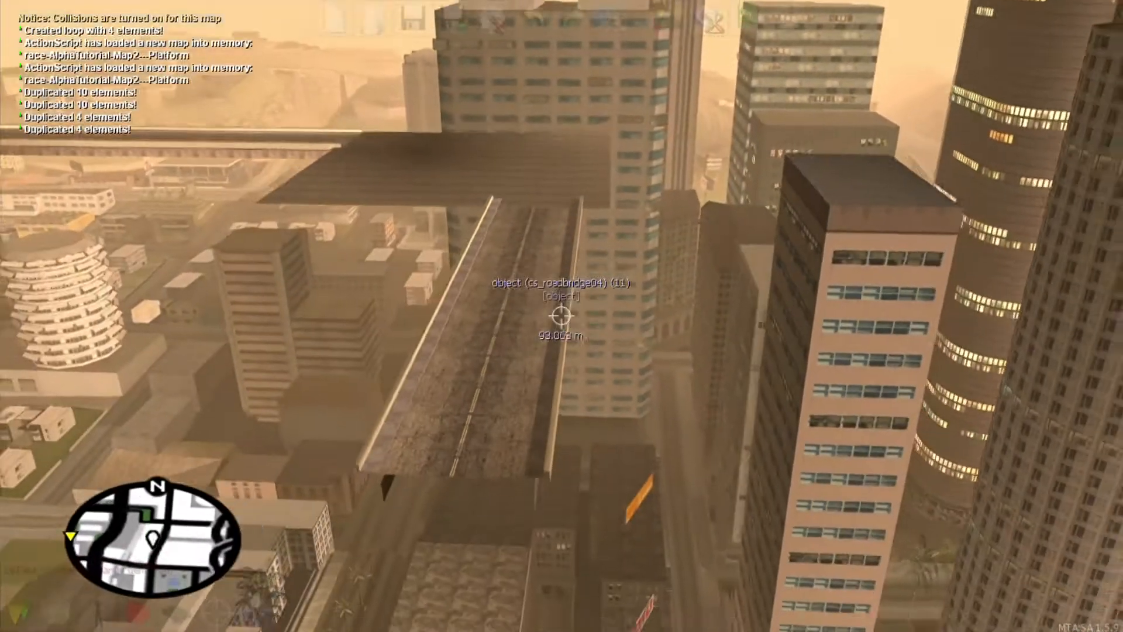
{"action": "key", "text": "f"}
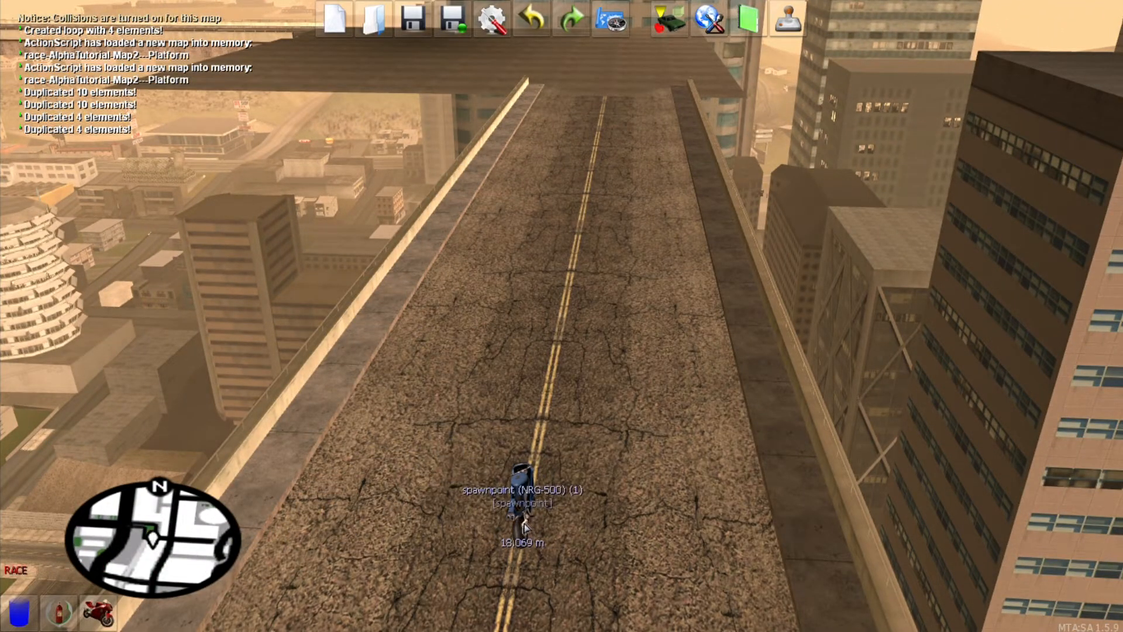
{"action": "double_click", "coordinate": [519, 500]}
{"action": "left_click", "coordinate": [221, 288]}
{"action": "left_click", "coordinate": [85, 54]}
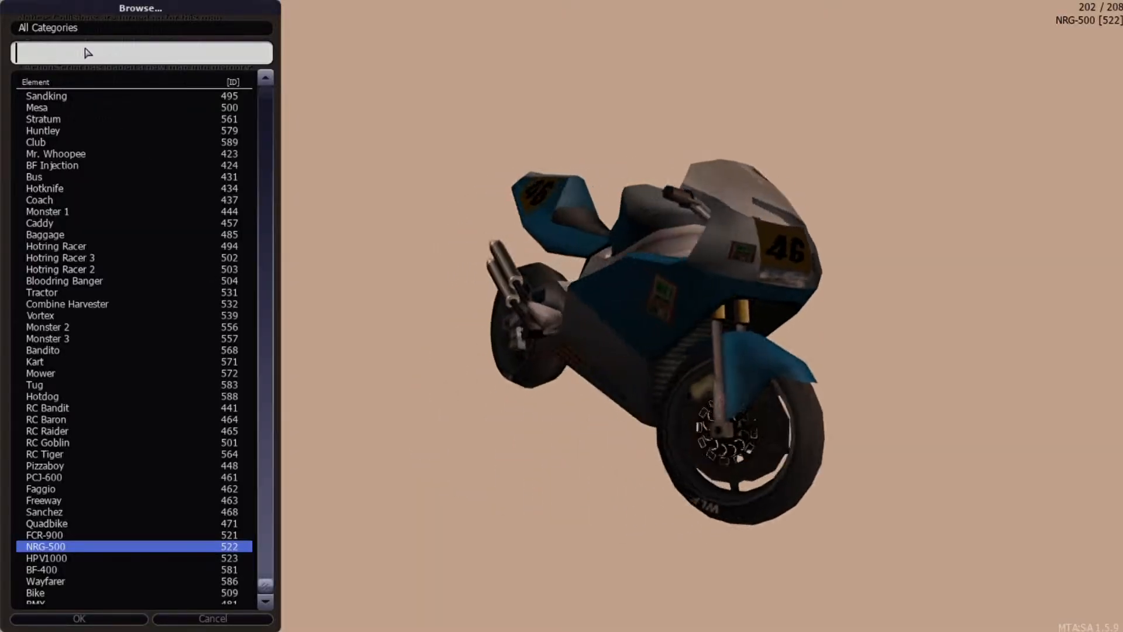
{"action": "type", "text": "bul"}
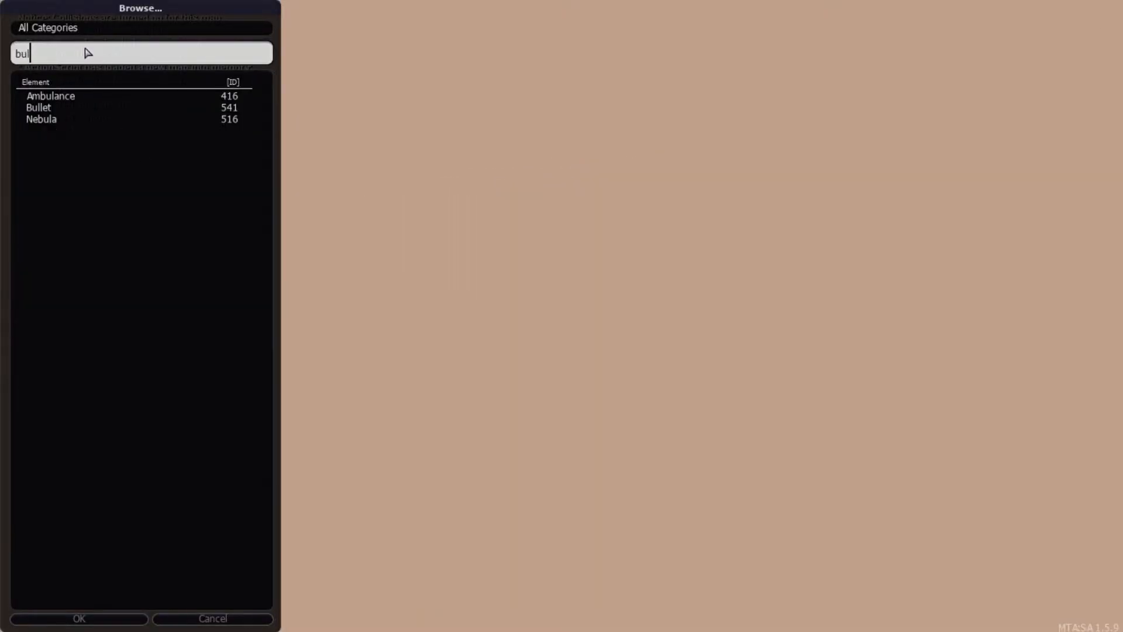
{"action": "double_click", "coordinate": [41, 108]}
{"action": "left_click", "coordinate": [82, 436]}
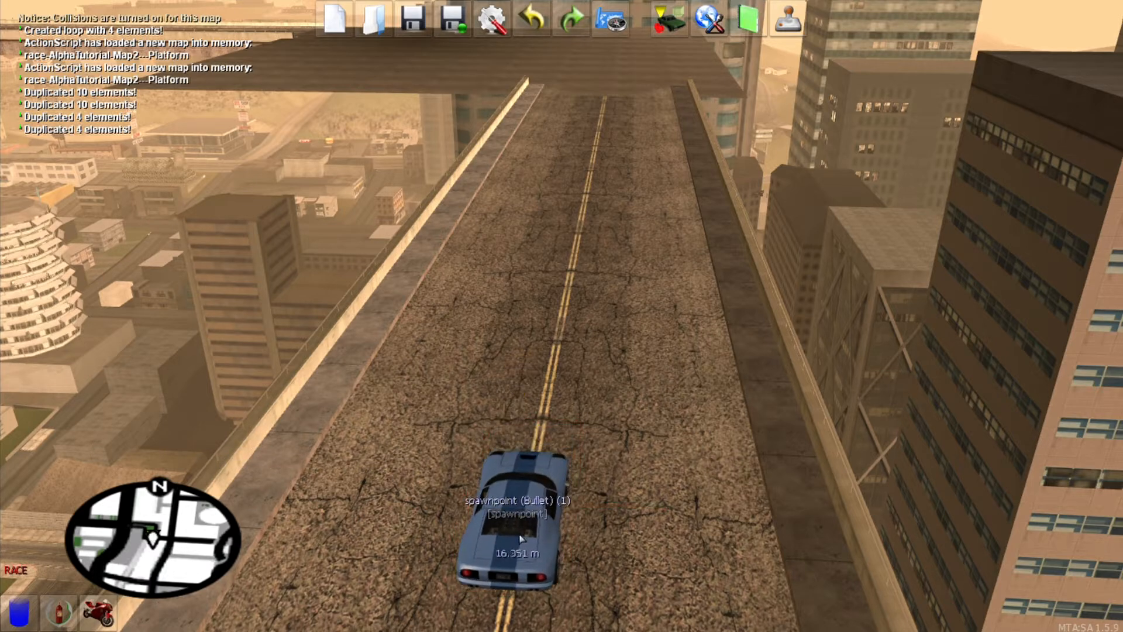
- Add a checkpoint on the starting road bridge ahead of the spawn vehicle and set its marker size to 9
{"action": "left_click", "coordinate": [13, 615]}
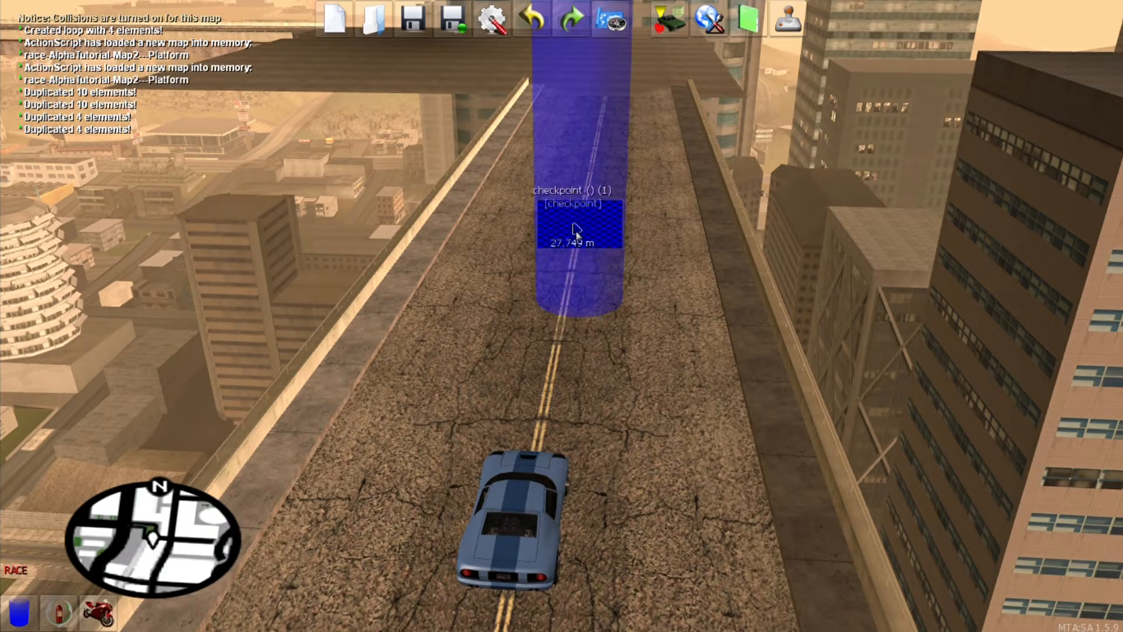
{"action": "left_click", "coordinate": [556, 202]}
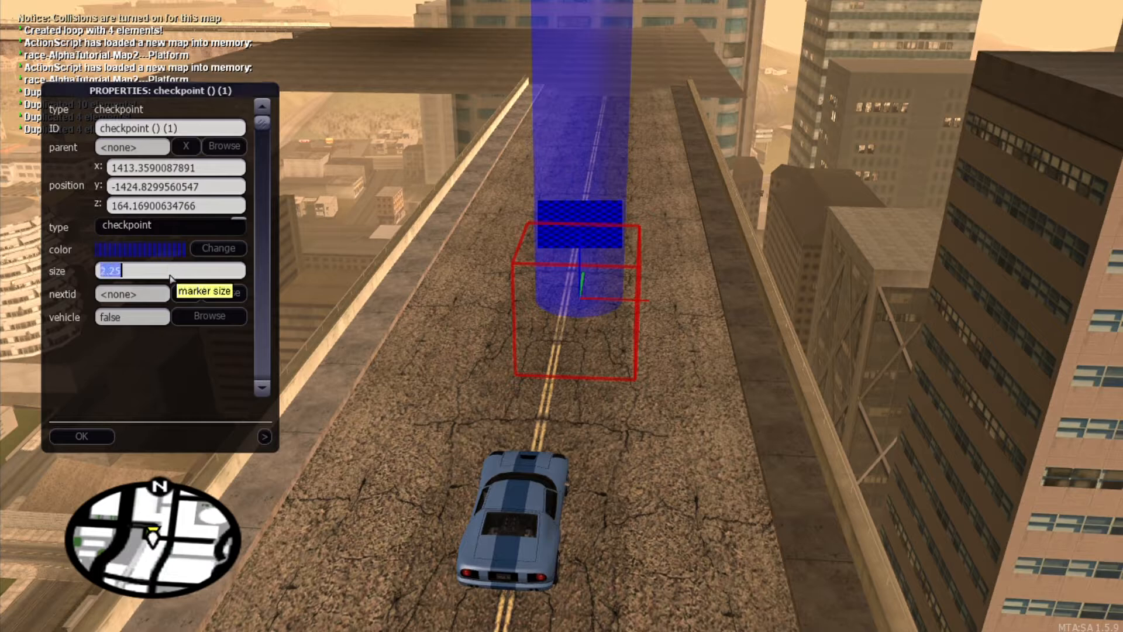
{"action": "type", "text": "11"}
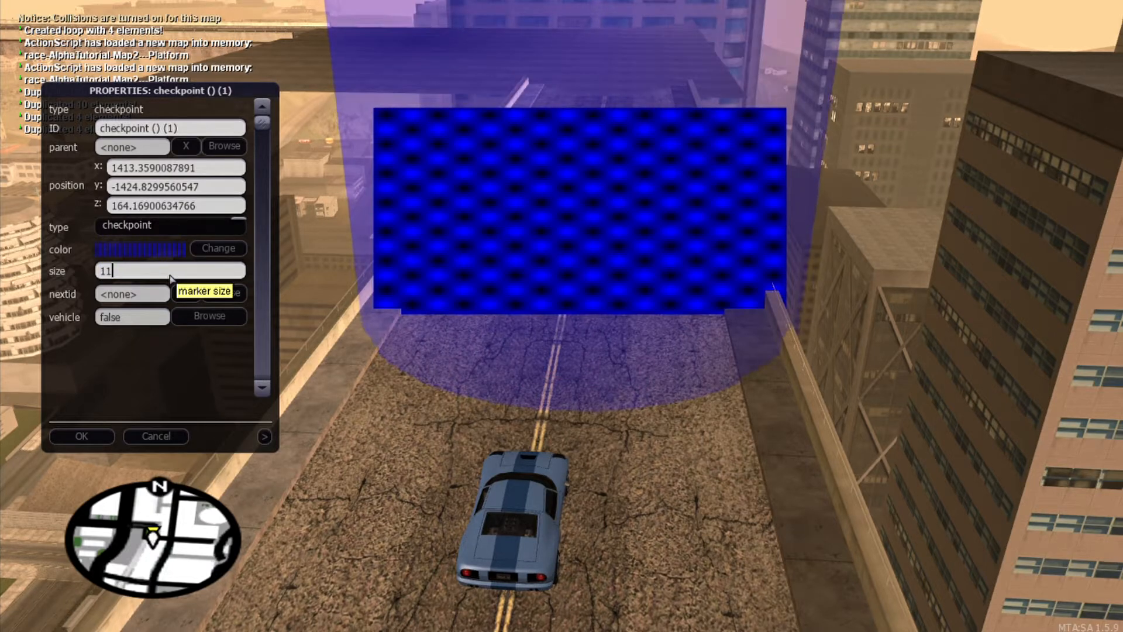
{"action": "type", "text": "9"}
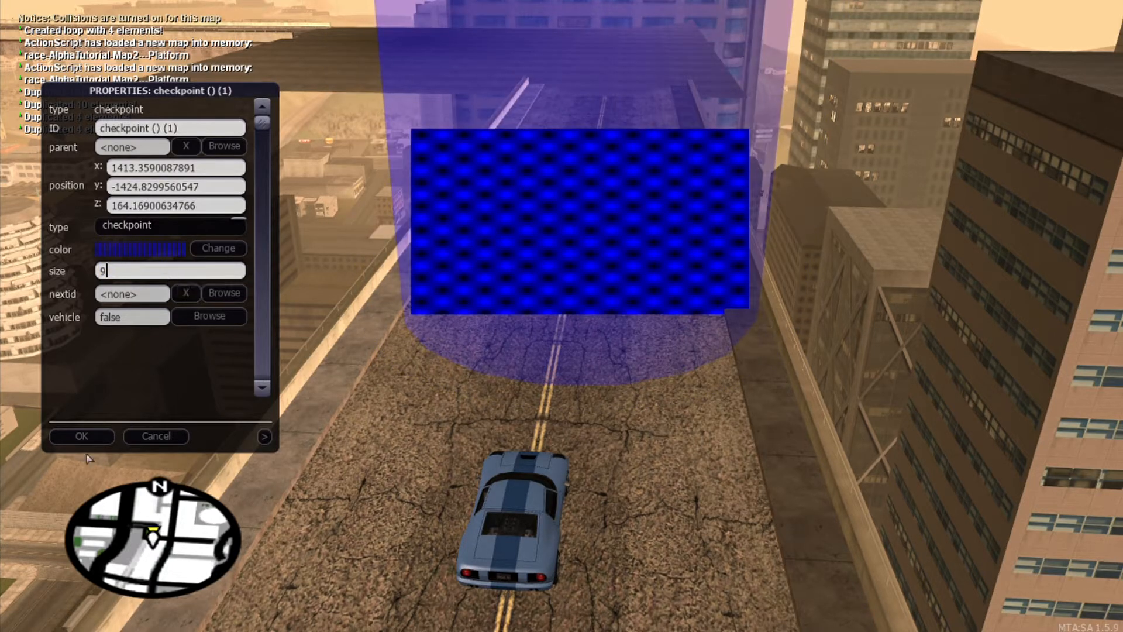
{"action": "left_click", "coordinate": [80, 435]}
- Move the checkpoint off the starting bridge to the entrance of the westbound road bridge beside the first dark plate
{"action": "key", "text": "f"}
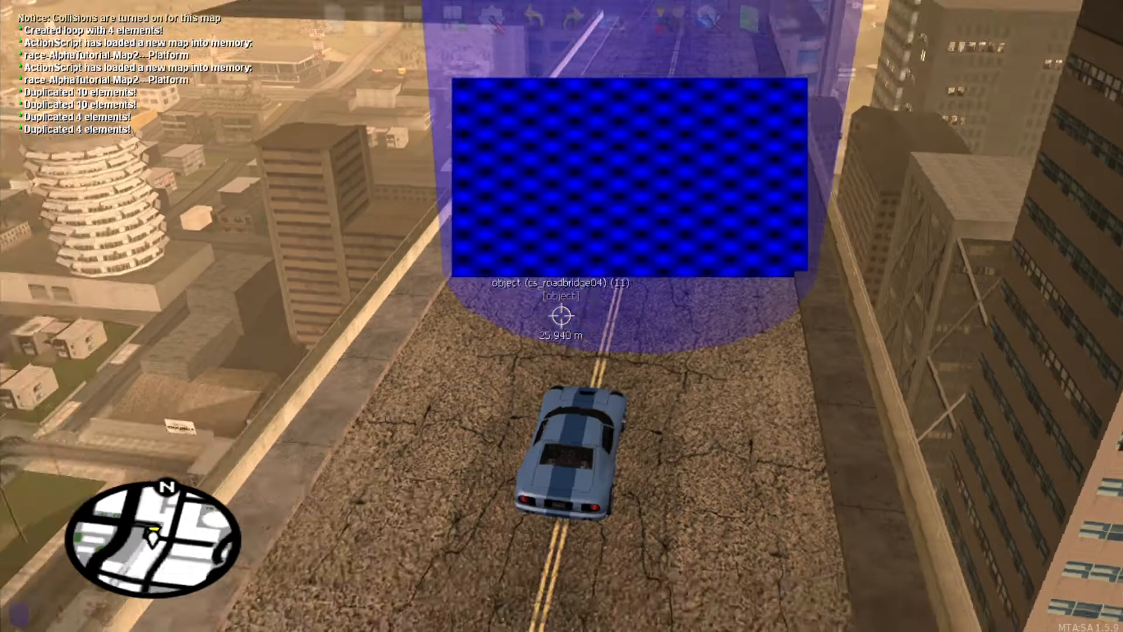
{"action": "key", "text": "s"}
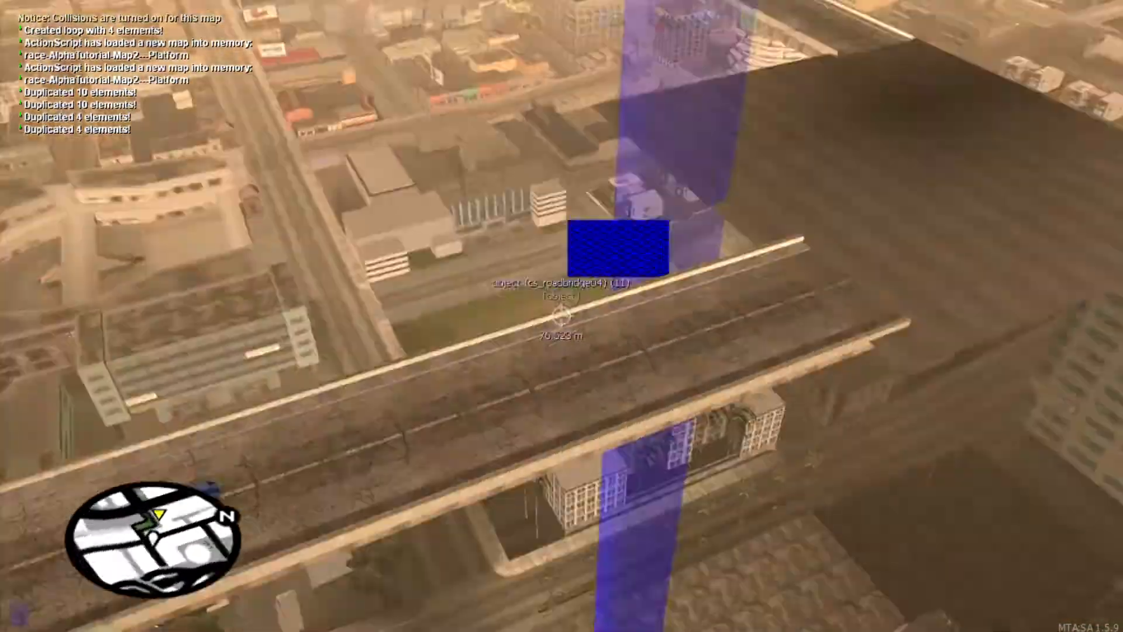
{"action": "left_click", "coordinate": [562, 316]}
{"action": "key", "text": "w"}
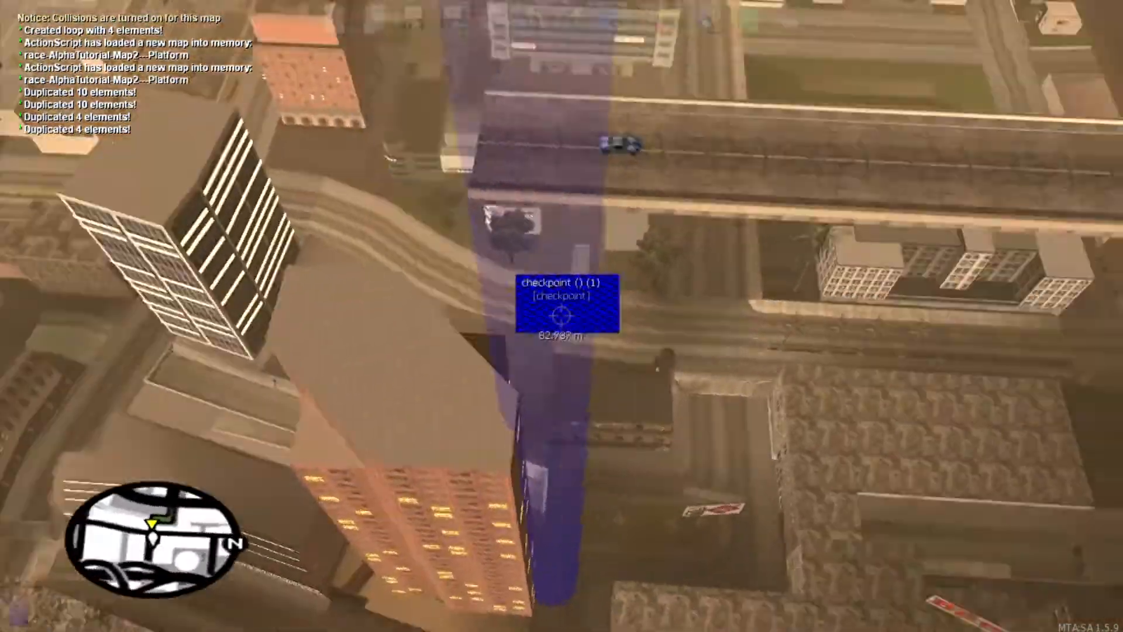
{"action": "key", "text": "w"}
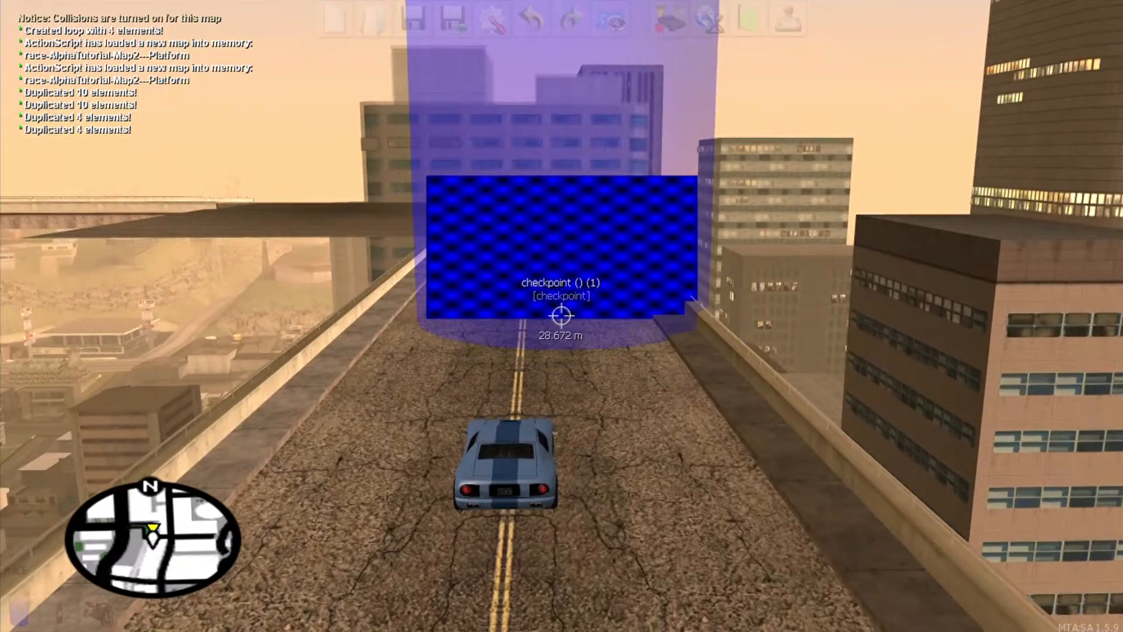
{"action": "key", "text": "w"}
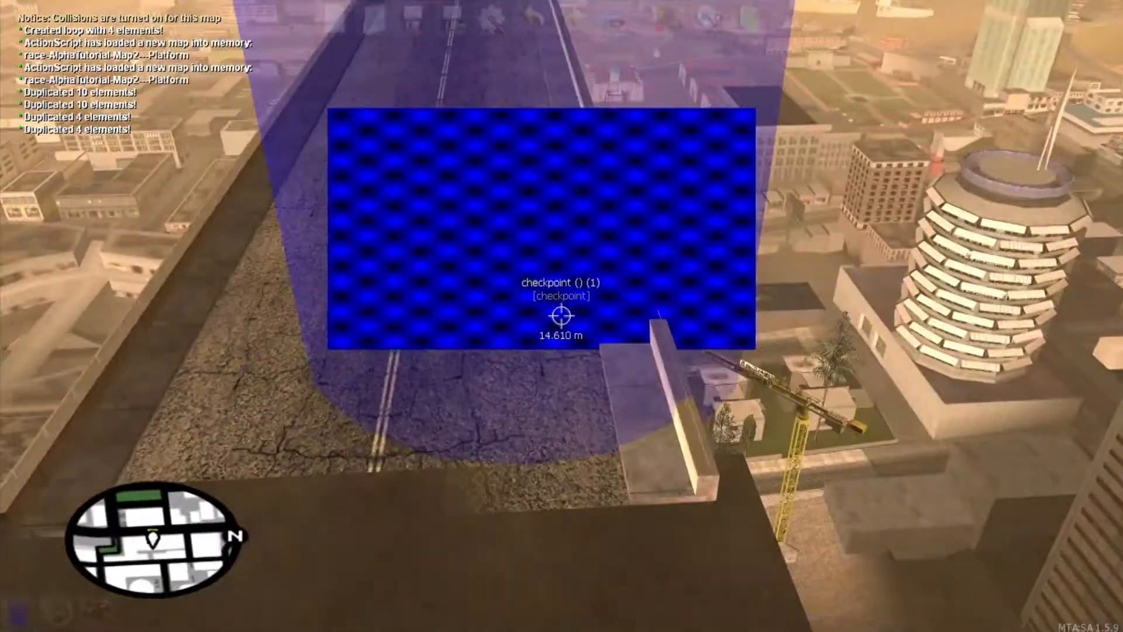
{"action": "key", "text": "a"}
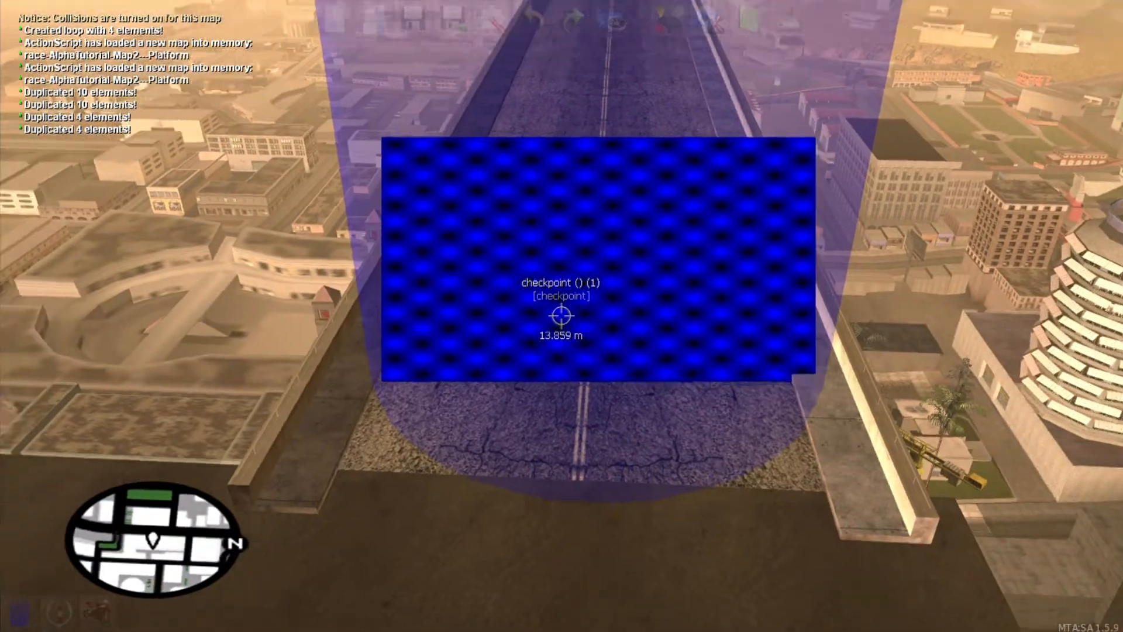
{"action": "left_click", "coordinate": [561, 315]}
- Clone the checkpoint, place the copy where the southbound road bridge leaves the western plate, and review its properties
{"action": "key", "text": "s"}
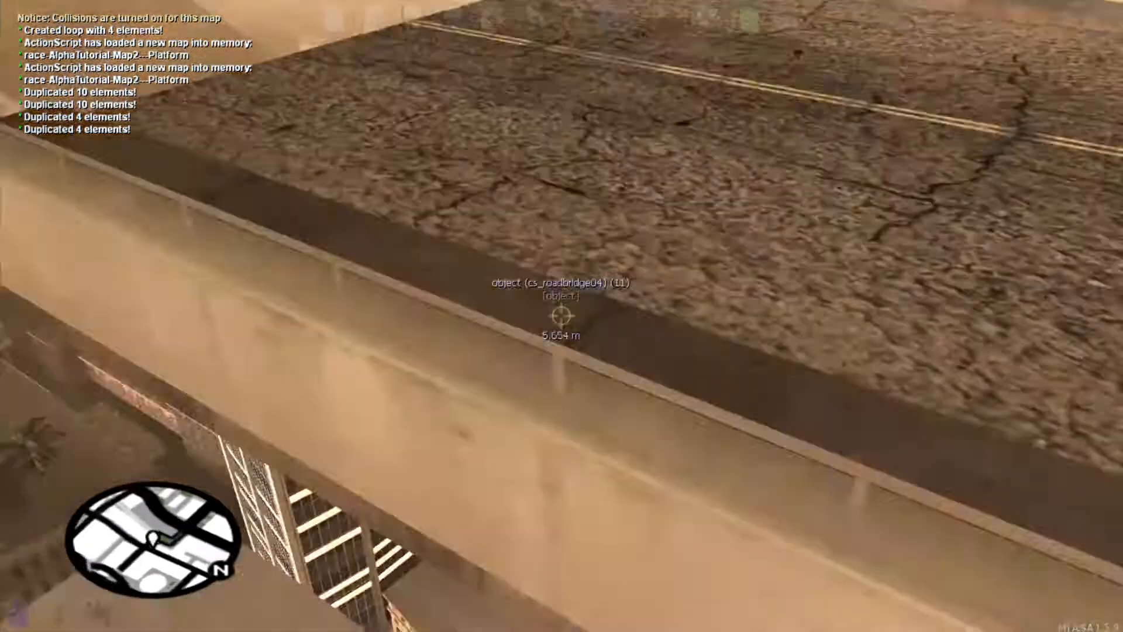
{"action": "key", "text": "w"}
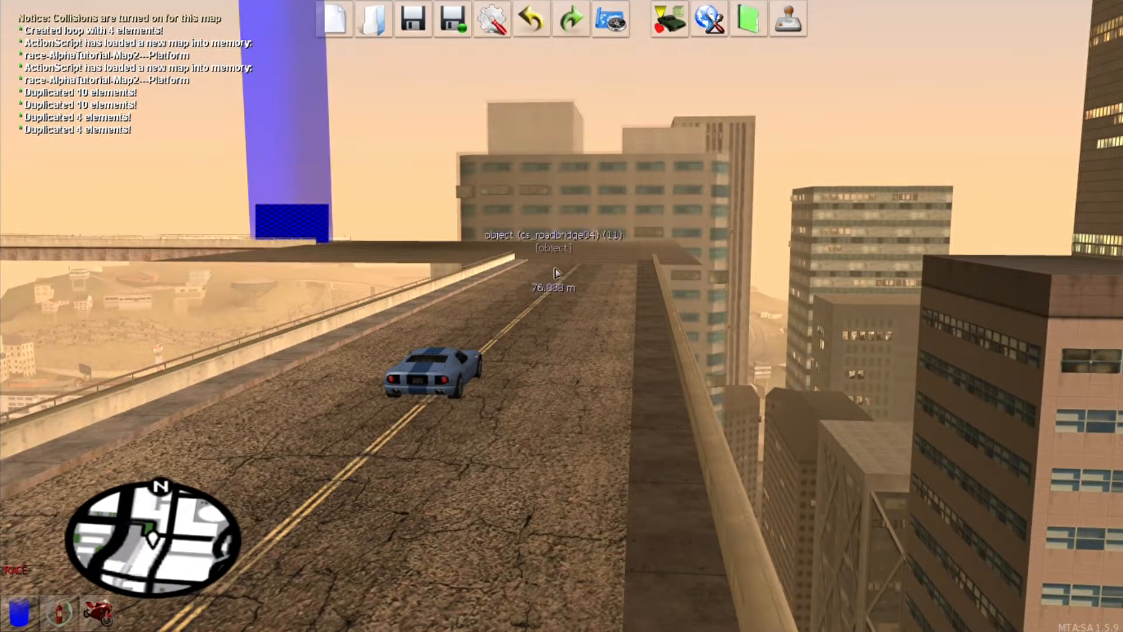
{"action": "key", "text": "f"}
{"action": "key", "text": "w"}
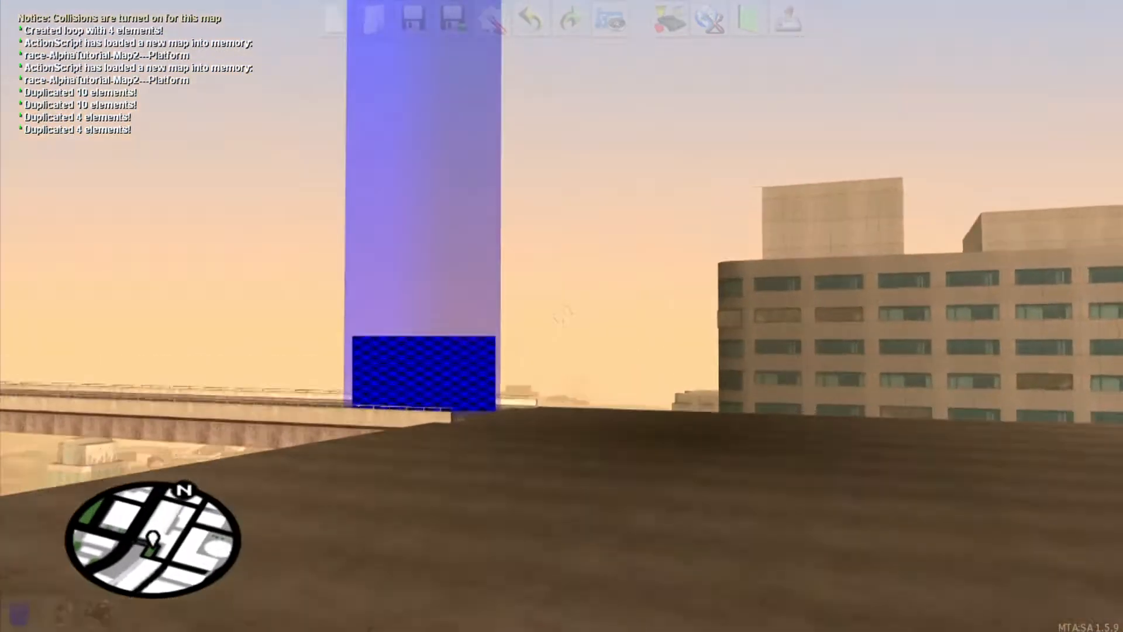
{"action": "left_click", "coordinate": [561, 316]}
{"action": "key", "text": "ctrl+c"}
{"action": "key", "text": "w"}
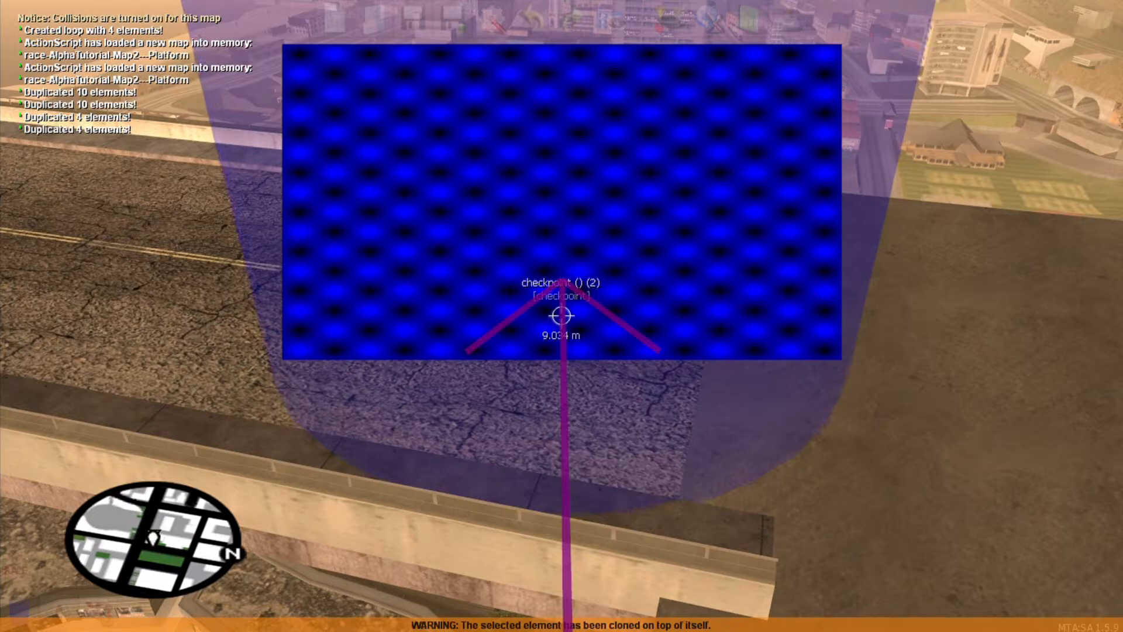
{"action": "left_click", "coordinate": [561, 315]}
{"action": "double_click", "coordinate": [561, 315]}
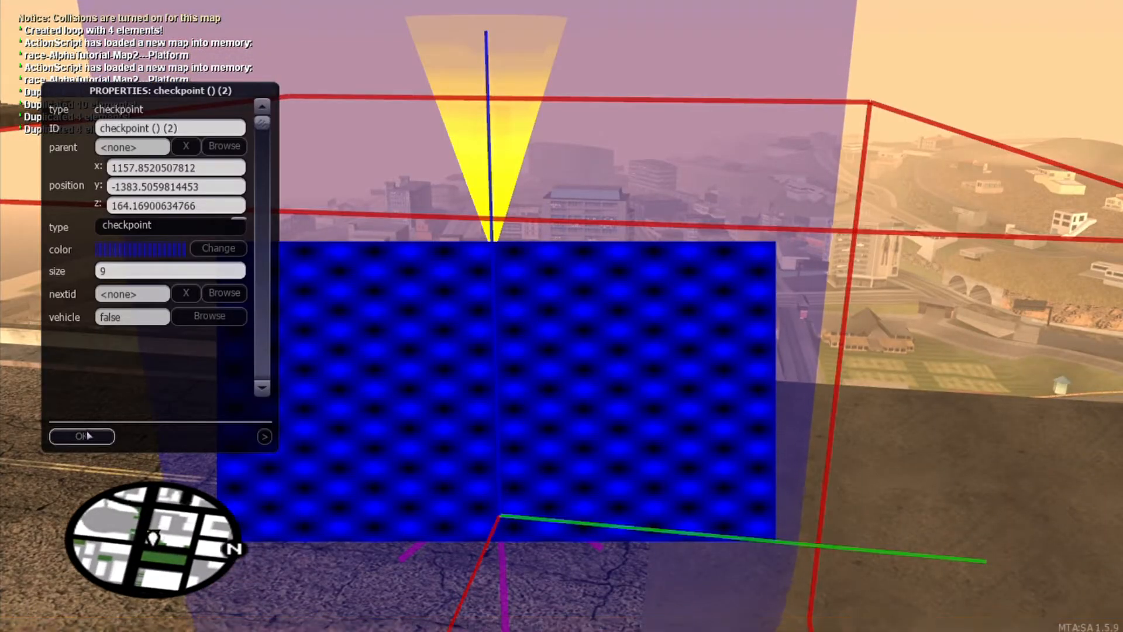
{"action": "left_click", "coordinate": [87, 435]}
- Clone the second checkpoint and carry the copy to the road bridge running west off the newest dark plate
{"action": "key", "text": "ctrl+c"}
{"action": "key", "text": "w"}
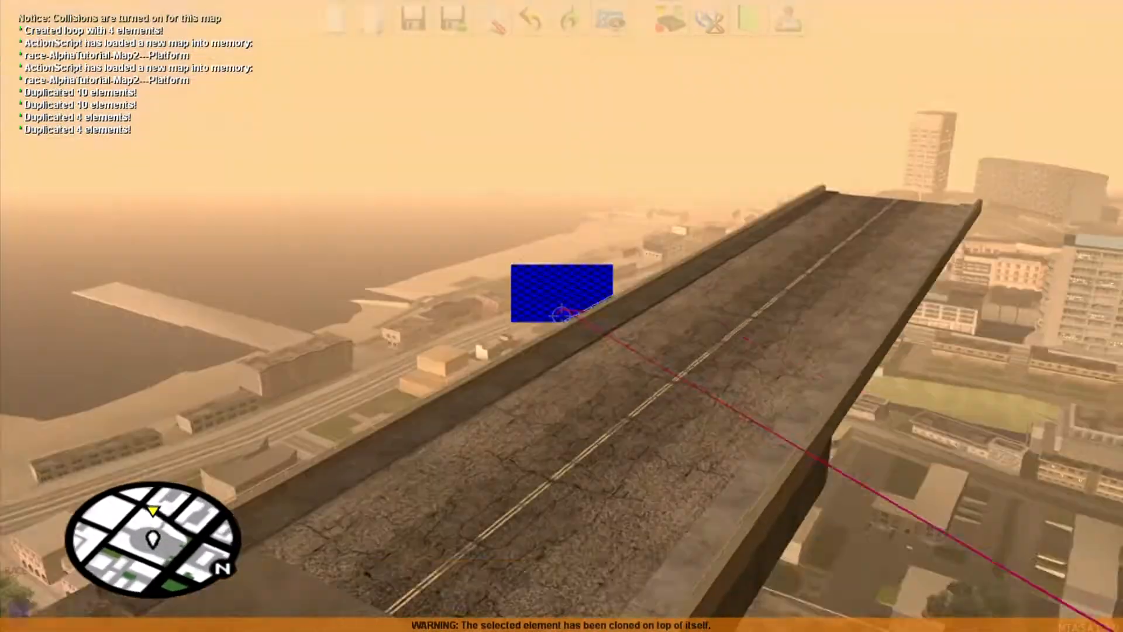
{"action": "key", "text": "w"}
{"action": "left_click", "coordinate": [561, 315]}
{"action": "key", "text": "w"}
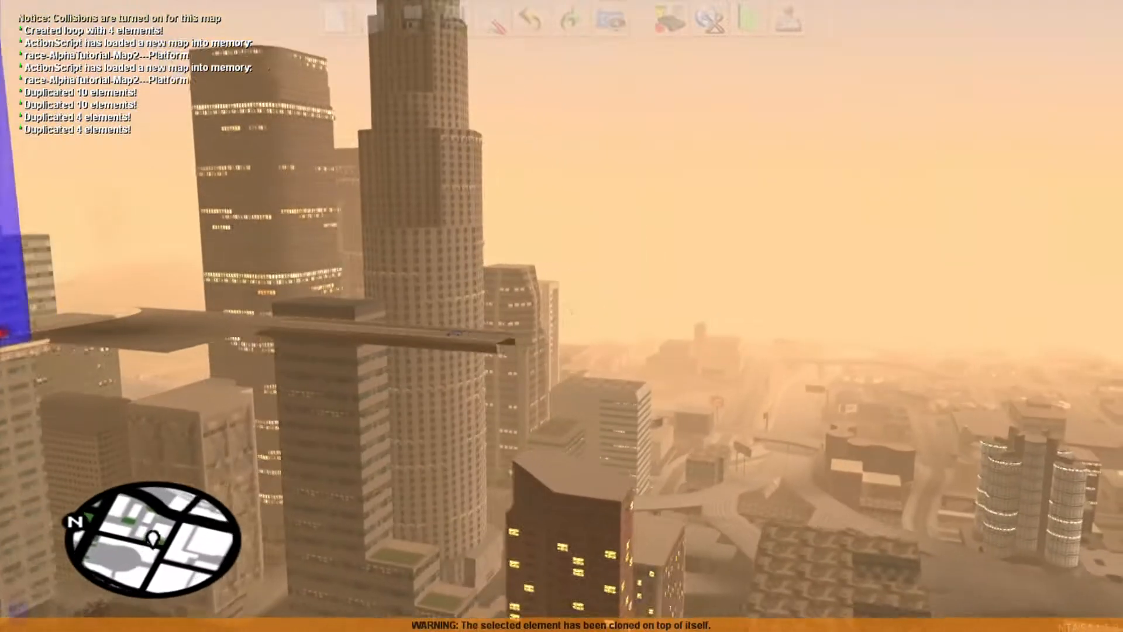
- Test the race map by driving the car through the first checkpoint and along the elevated road, and end the test
{"action": "key", "text": "f"}
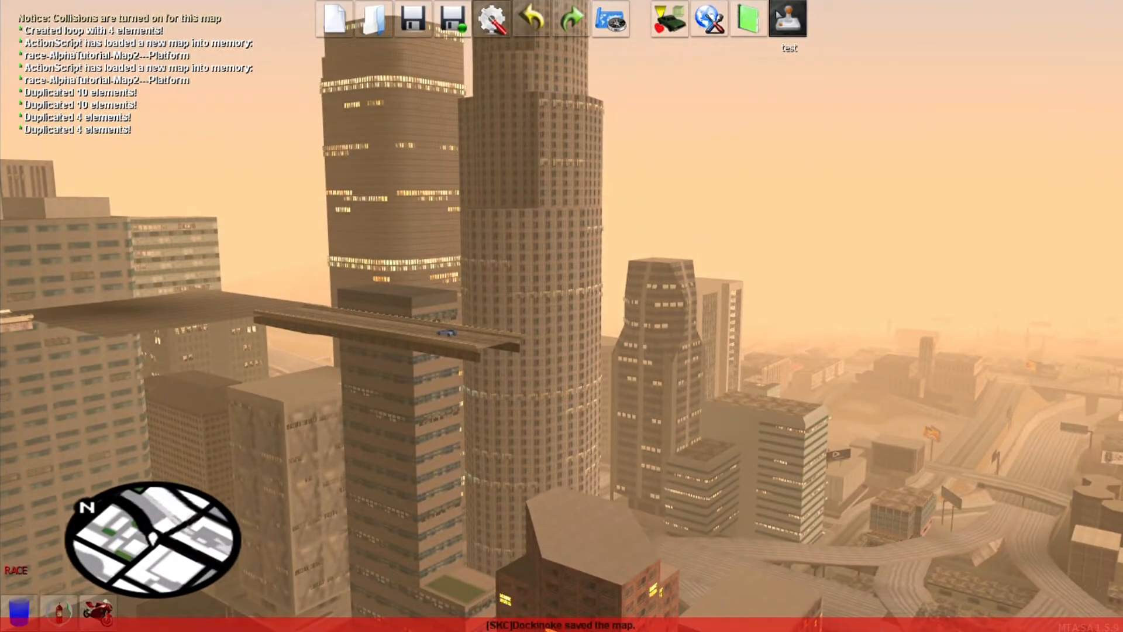
{"action": "left_click", "coordinate": [787, 18]}
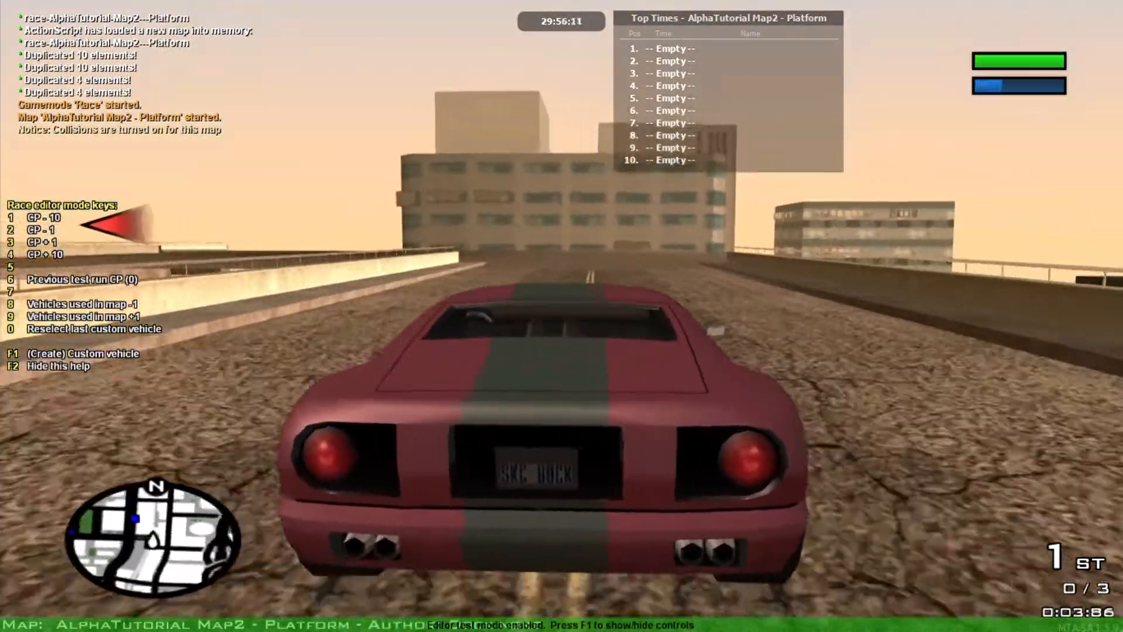
{"action": "key", "text": "w"}
{"action": "key", "text": "a"}
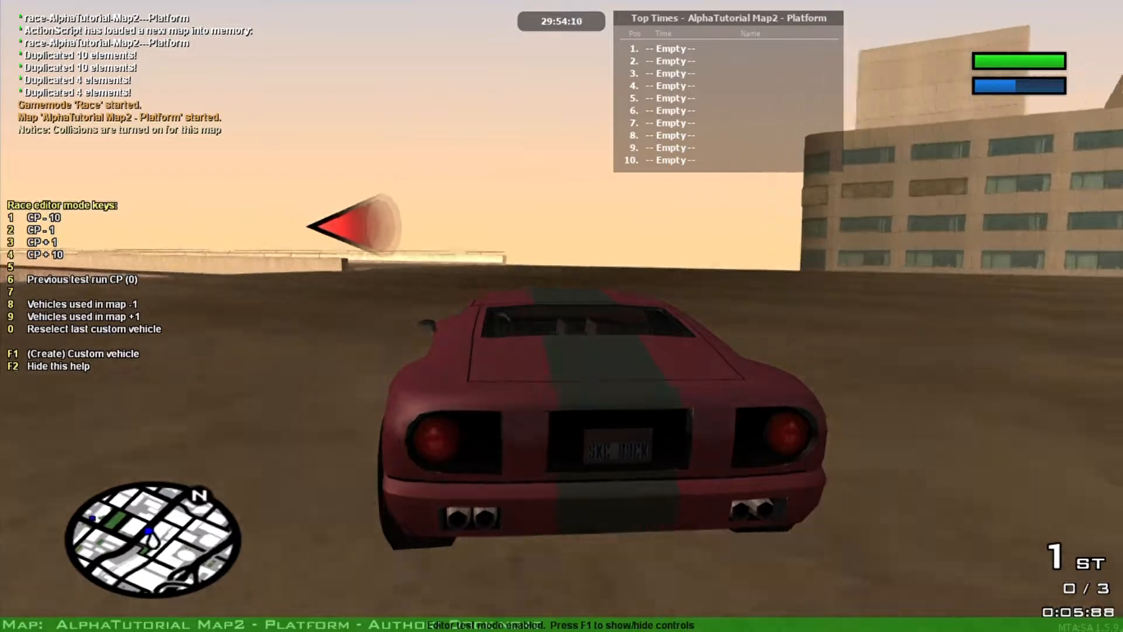
{"action": "key", "text": "w"}
{"action": "key", "text": "a"}
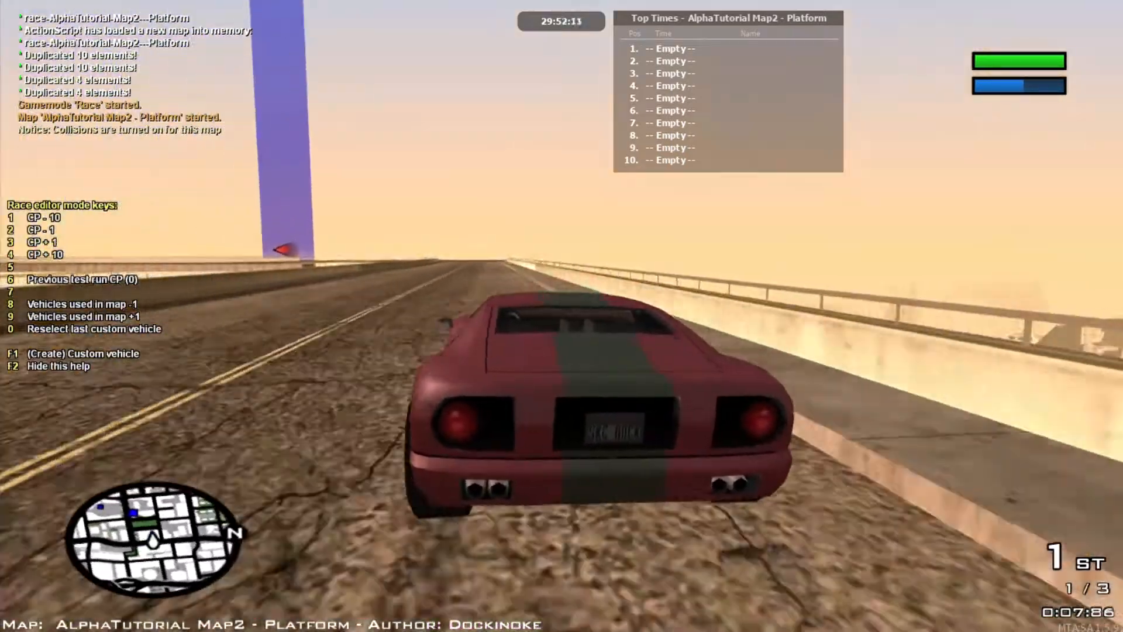
{"action": "key", "text": "w"}
{"action": "key", "text": "d"}
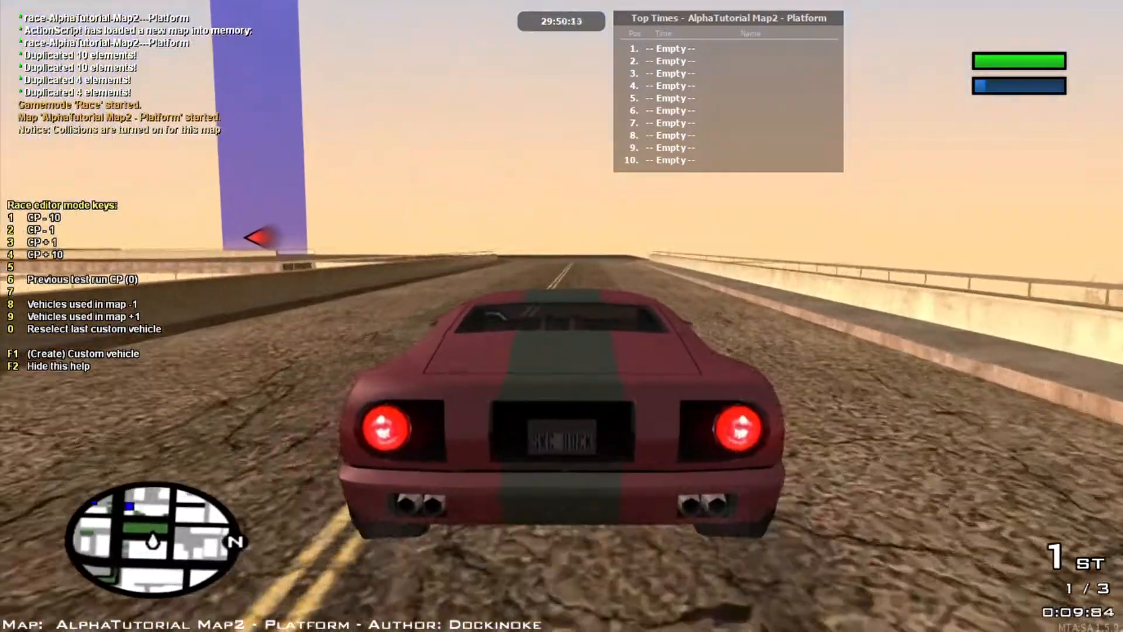
{"action": "key", "text": "w"}
{"action": "key", "text": "d"}
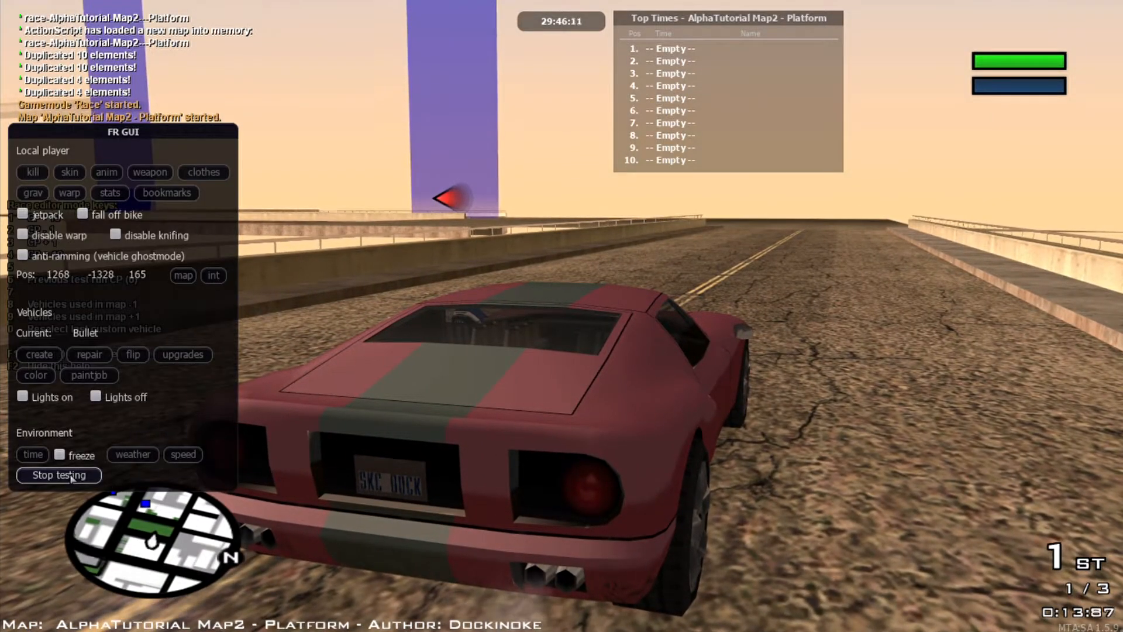
{"action": "left_click", "coordinate": [59, 475]}
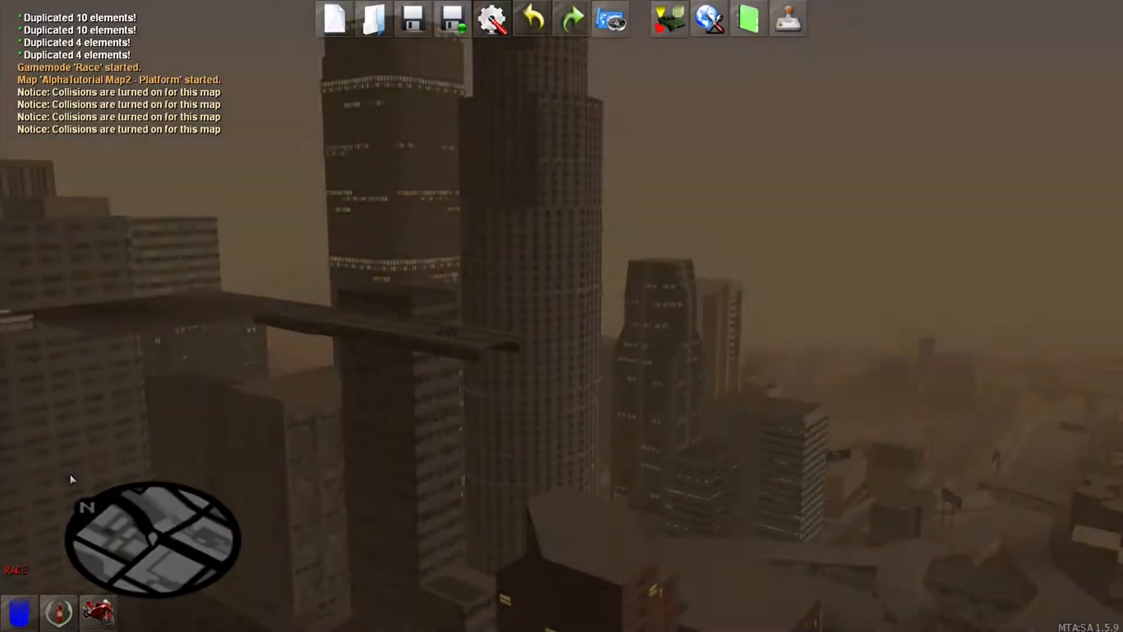
- Extend the elevated road in a straight line with a cloned cs_roadbridge04 segment
{"action": "key", "text": "w"}
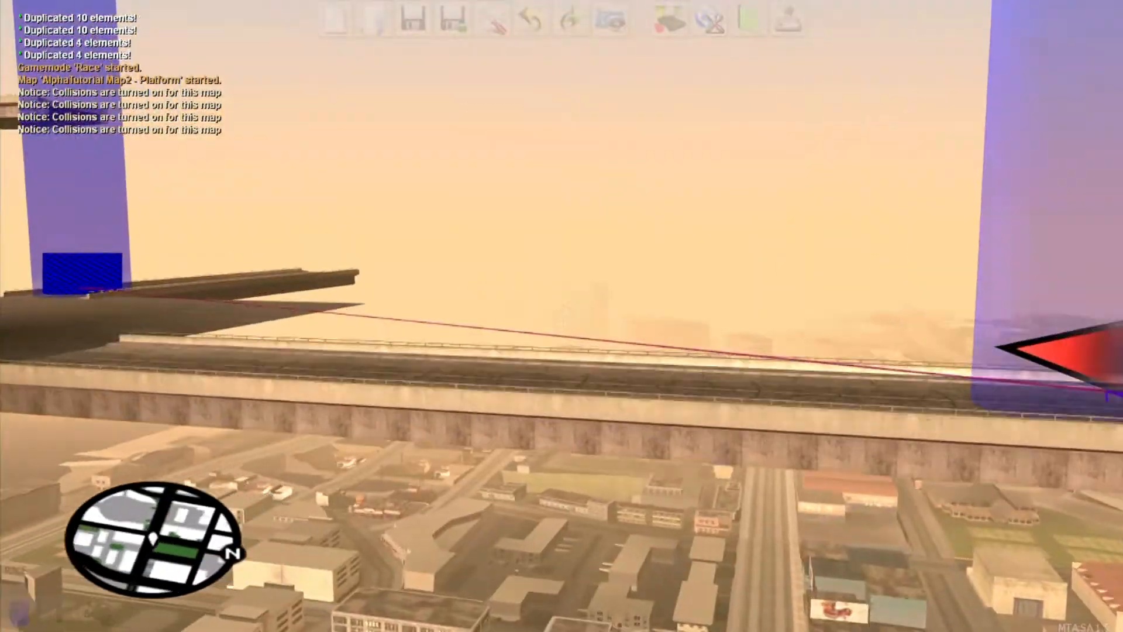
{"action": "key", "text": "w"}
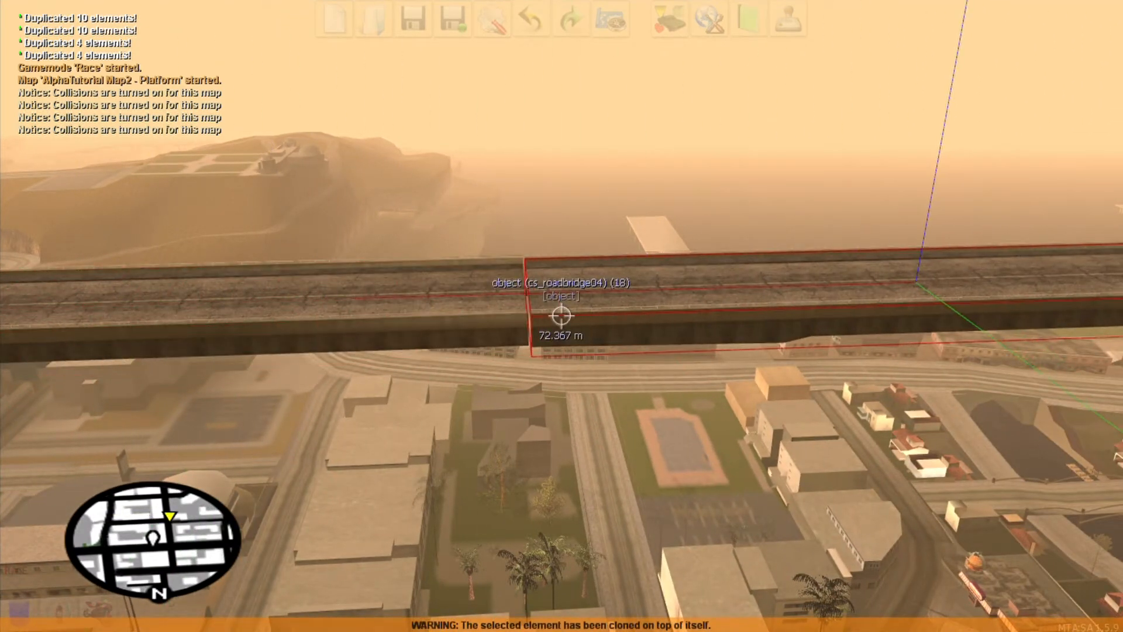
{"action": "key", "text": "s"}
{"action": "key", "text": "a"}
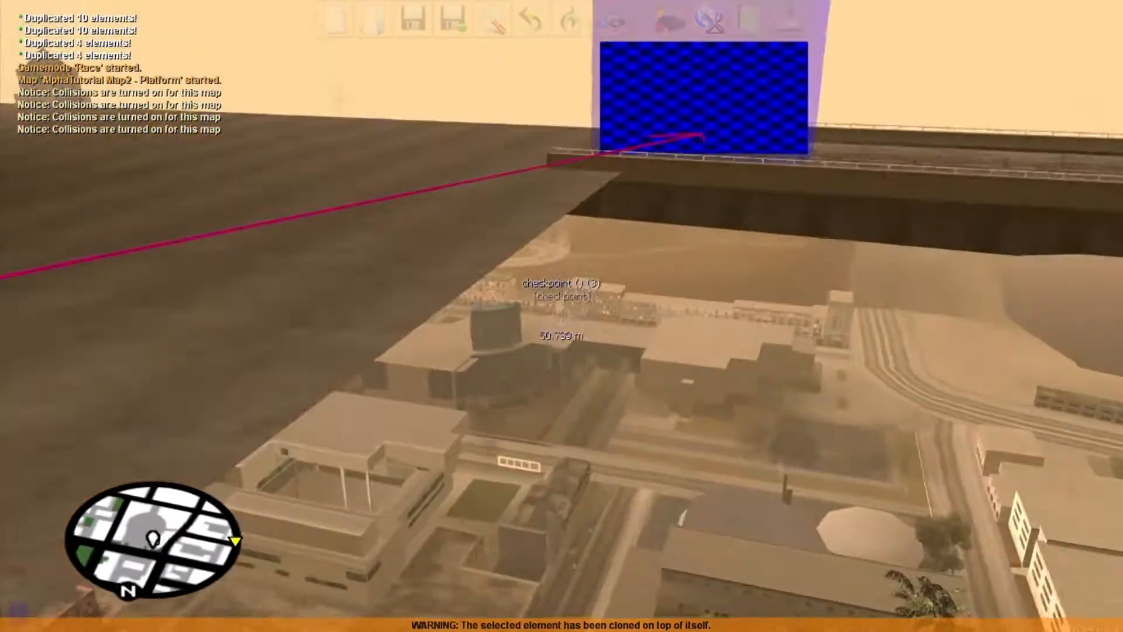
- Clone the vgsEedge10 platform and position it against the far end of the extended road
{"action": "key", "text": "s"}
{"action": "key", "text": "d"}
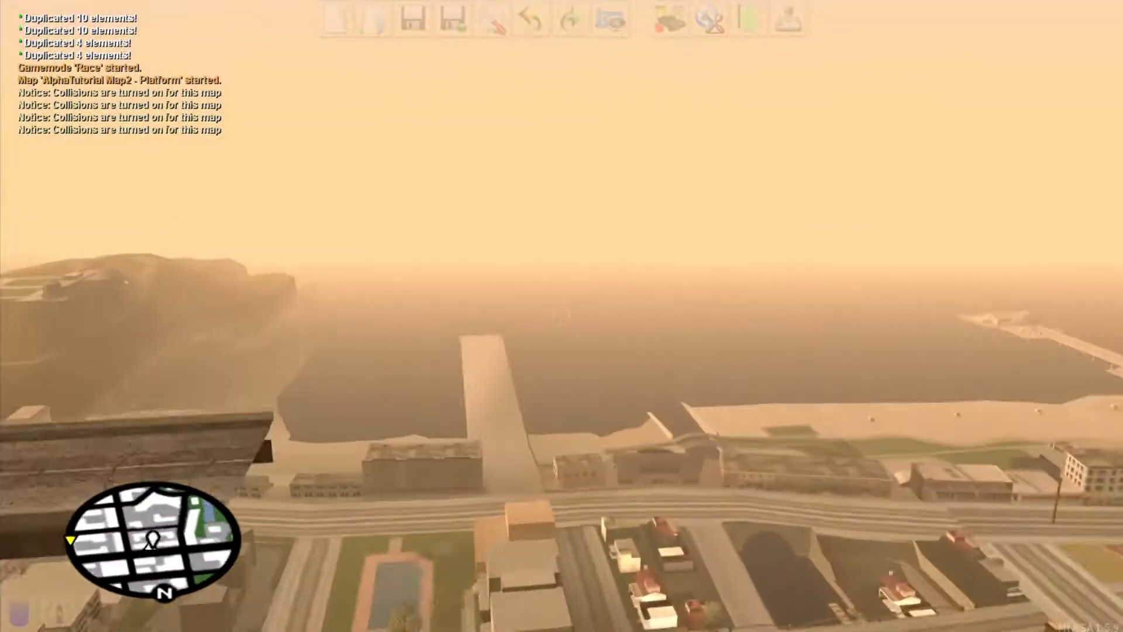
{"action": "key", "text": "c"}
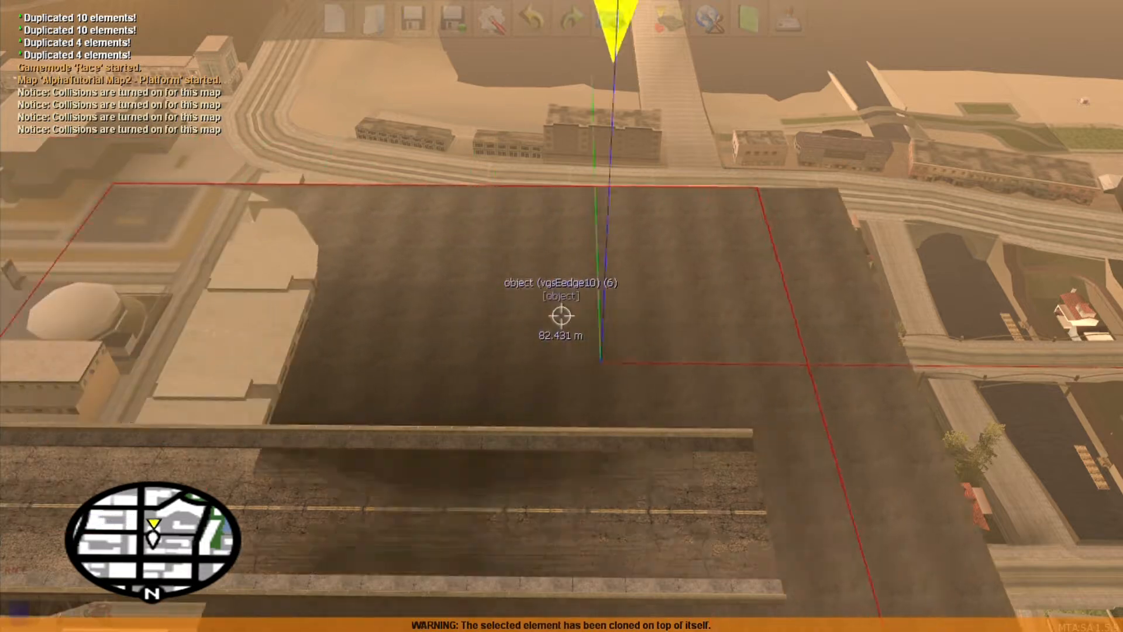
{"action": "key", "text": "Right"}
{"action": "key", "text": "s"}
{"action": "key", "text": "ctrl+Right"}
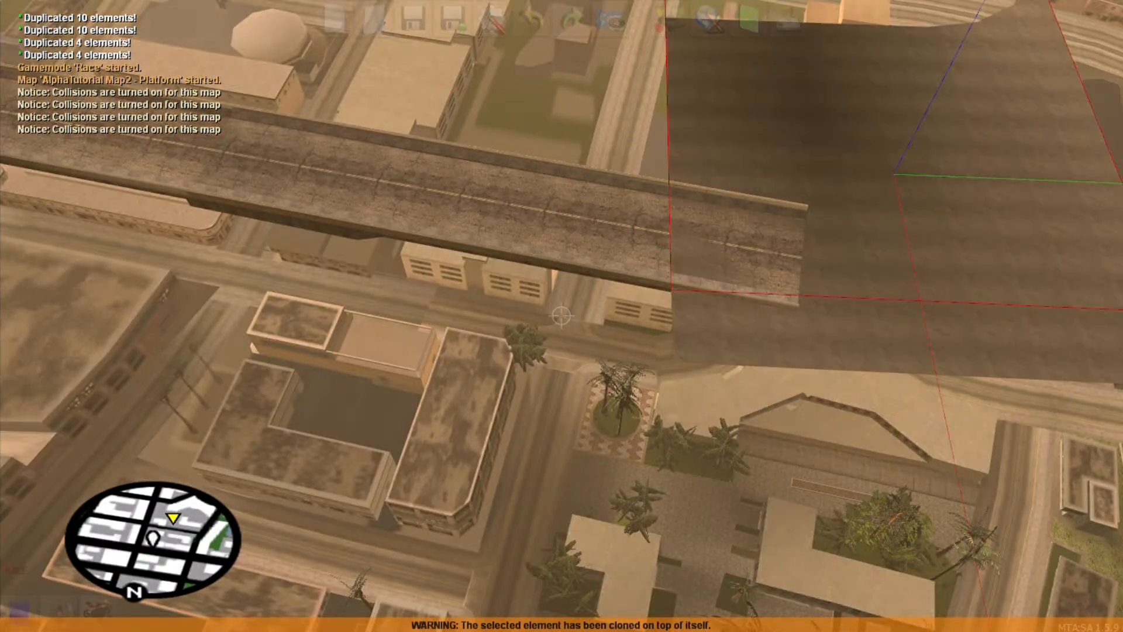
{"action": "key", "text": "ctrl+Right"}
{"action": "key", "text": "d"}
{"action": "key", "text": "Right"}
{"action": "key", "text": "s"}
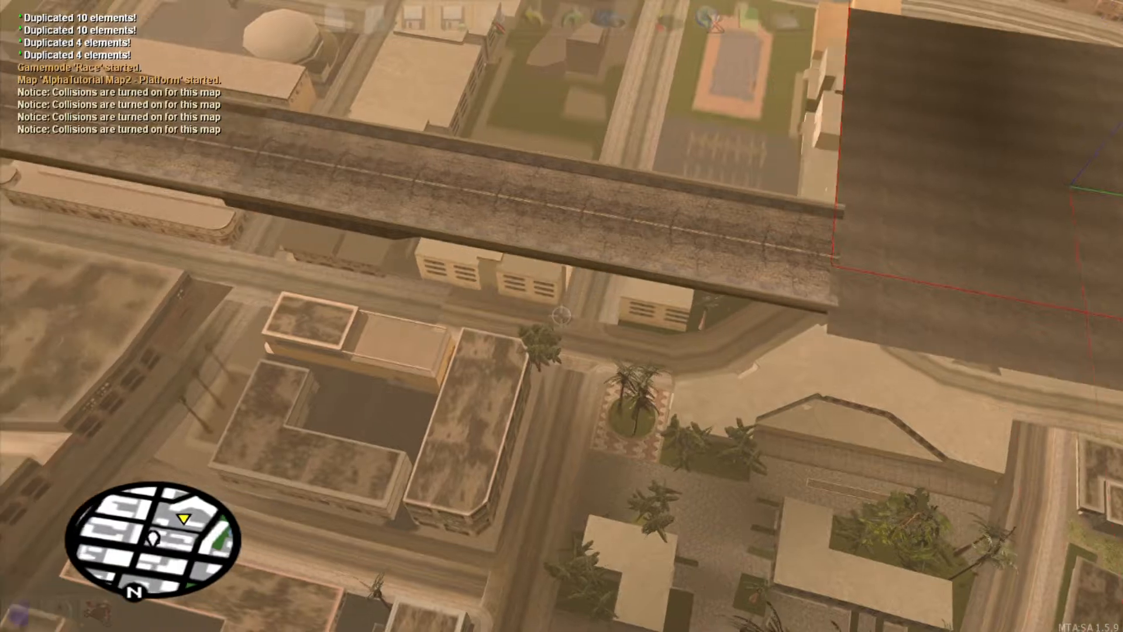
- Clone cs_roadbridge04 segments, turn them around, and line up two as a return road parallel to the first, starting at the new platform
{"action": "left_click", "coordinate": [561, 316]}
{"action": "key", "text": "c"}
{"action": "key", "text": "ctrl+Right"}
{"action": "key", "text": "ctrl+Right"}
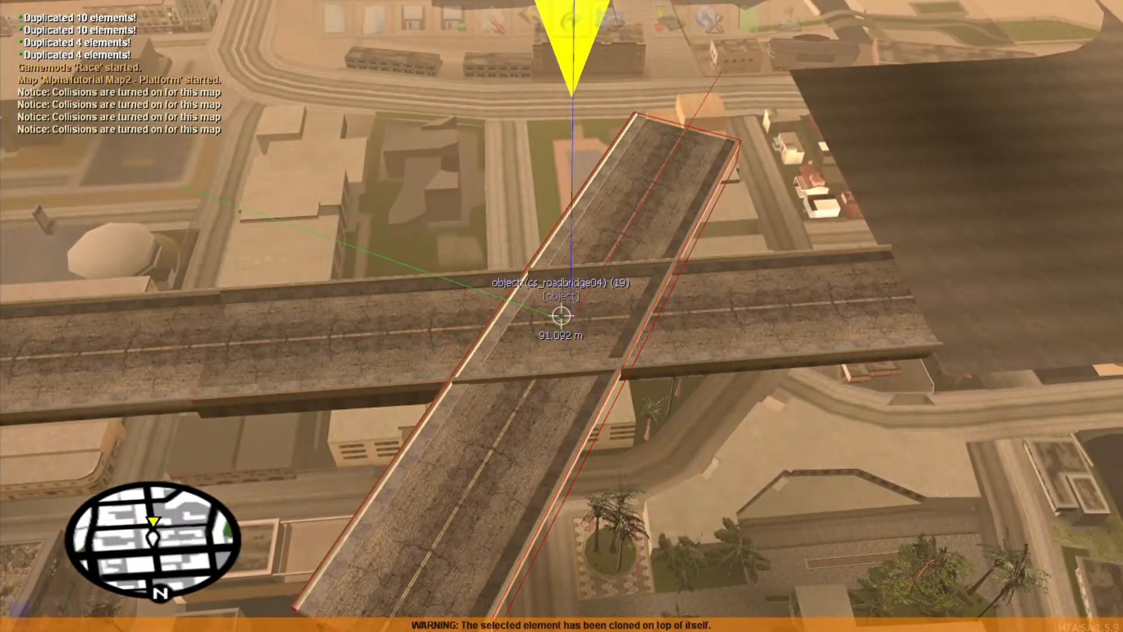
{"action": "key", "text": "ctrl+Right"}
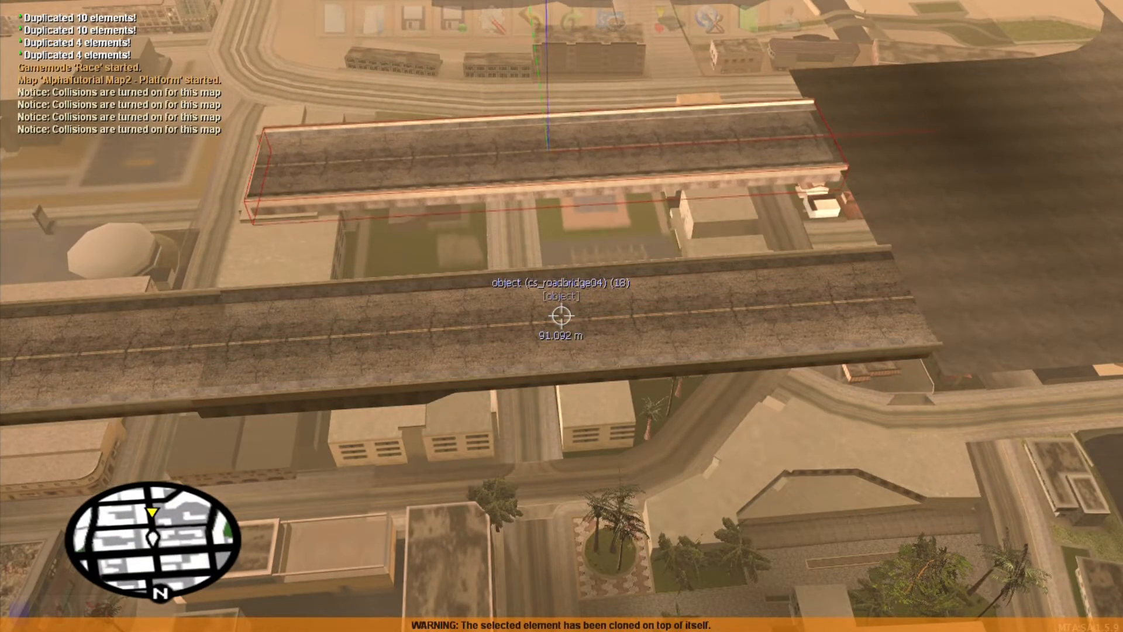
{"action": "key", "text": "a"}
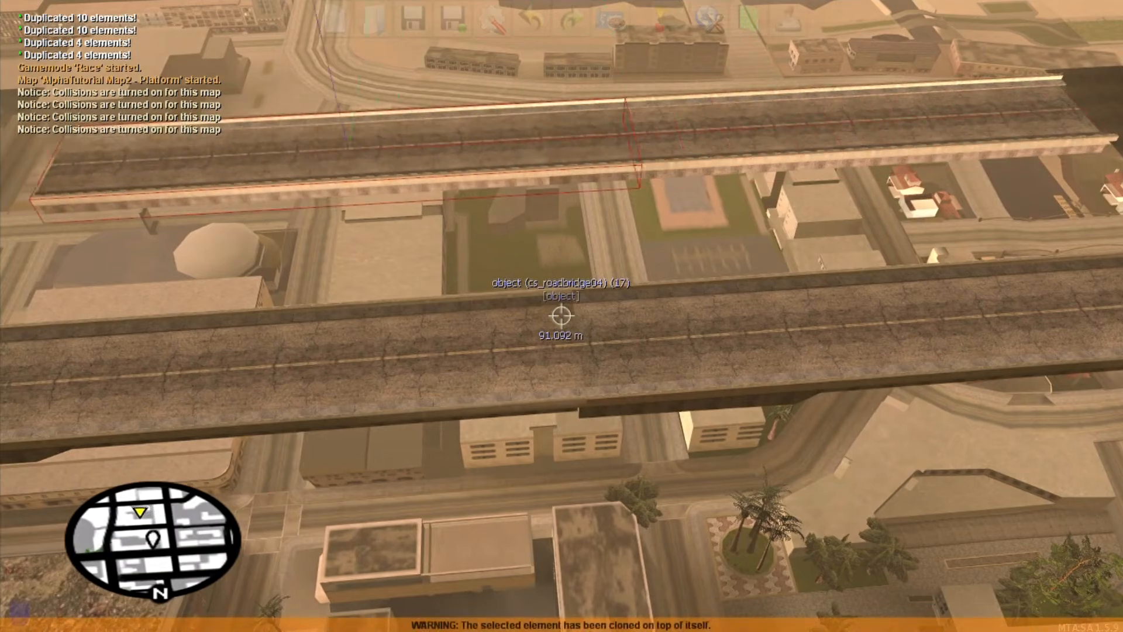
{"action": "key", "text": "d"}
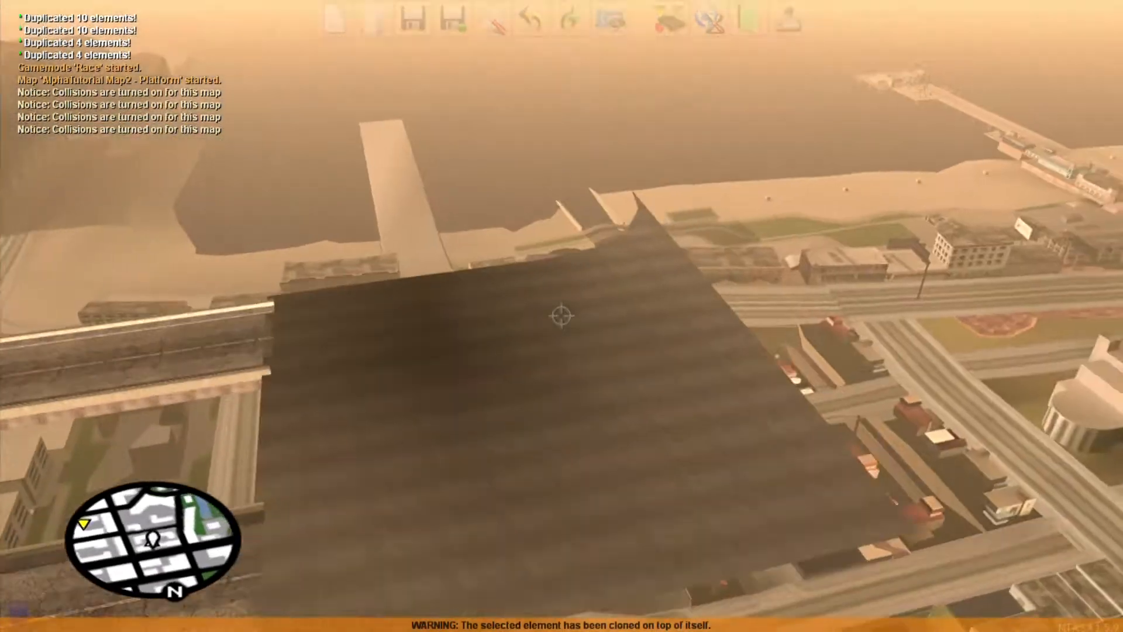
- Place a cloned vgsEedge10 platform at the far end of the parallel return road
{"action": "left_click", "coordinate": [561, 315]}
{"action": "key", "text": "a"}
{"action": "key", "text": "a"}
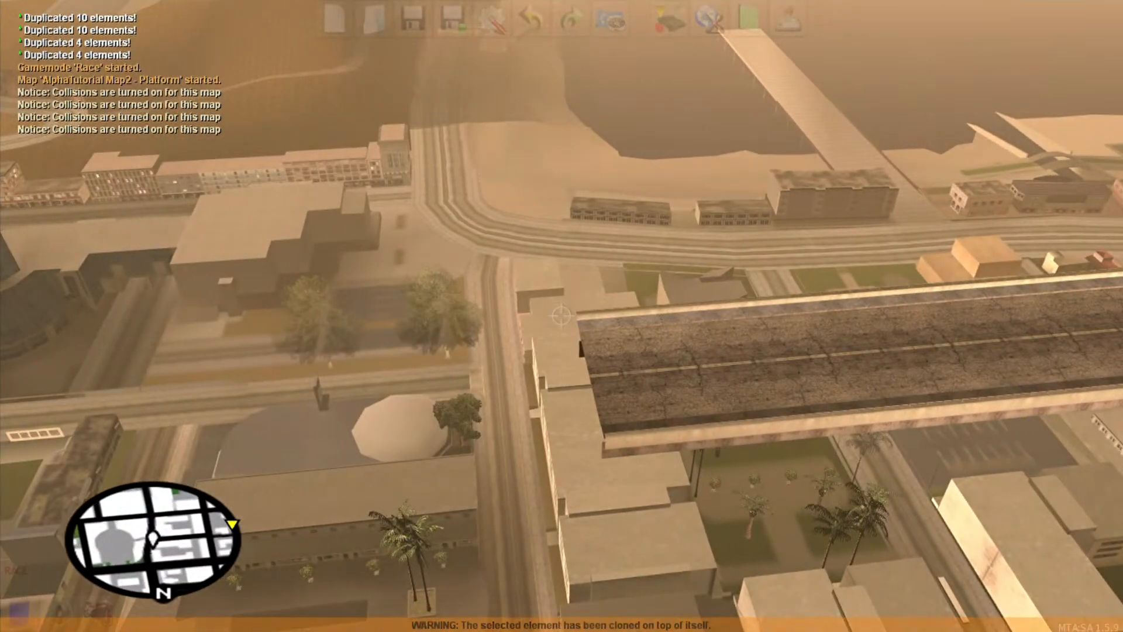
{"action": "key", "text": "Left"}
{"action": "key", "text": "Down"}
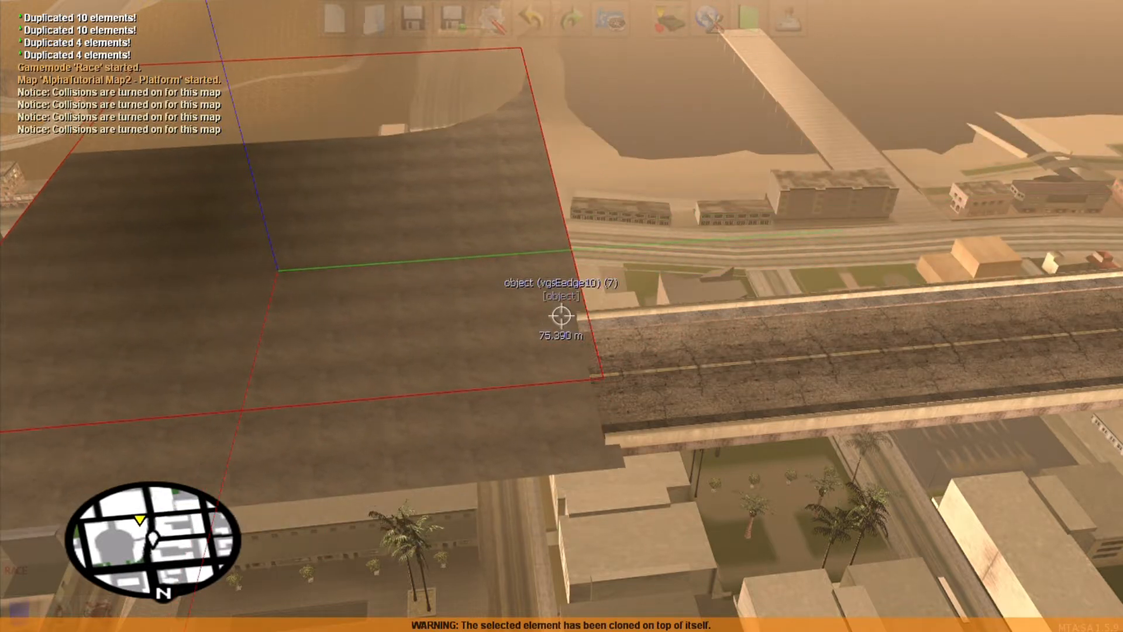
- Clone a cs_roadbridge04 segment and continue the track with it from the far side of the newest platform, perpendicular to the return road
{"action": "key", "text": "d"}
{"action": "key", "text": "c"}
{"action": "key", "text": "a"}
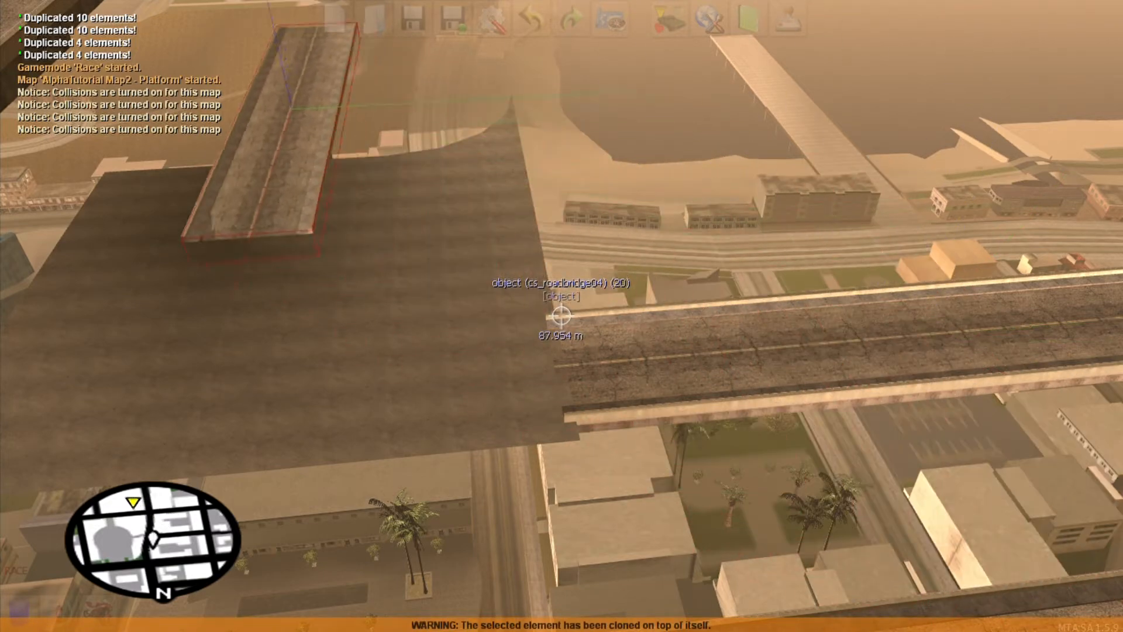
{"action": "key", "text": "s"}
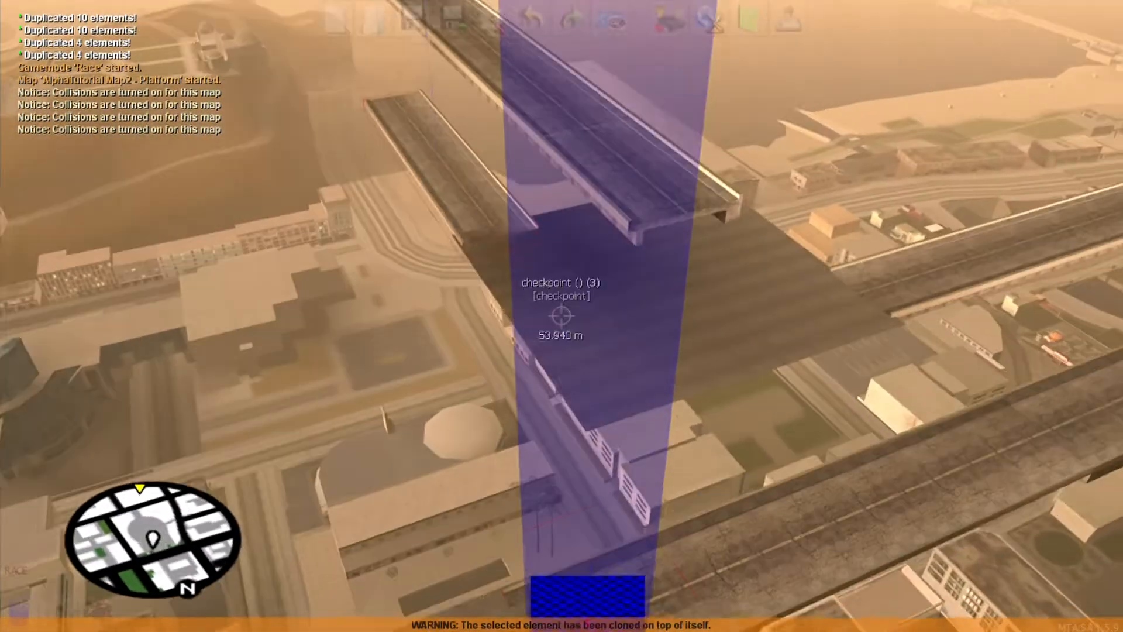
- Clone checkpoint 3 and place the copy at the end of the first straight road, just before the platform
{"action": "right_click", "coordinate": [562, 316]}
{"action": "key", "text": "c"}
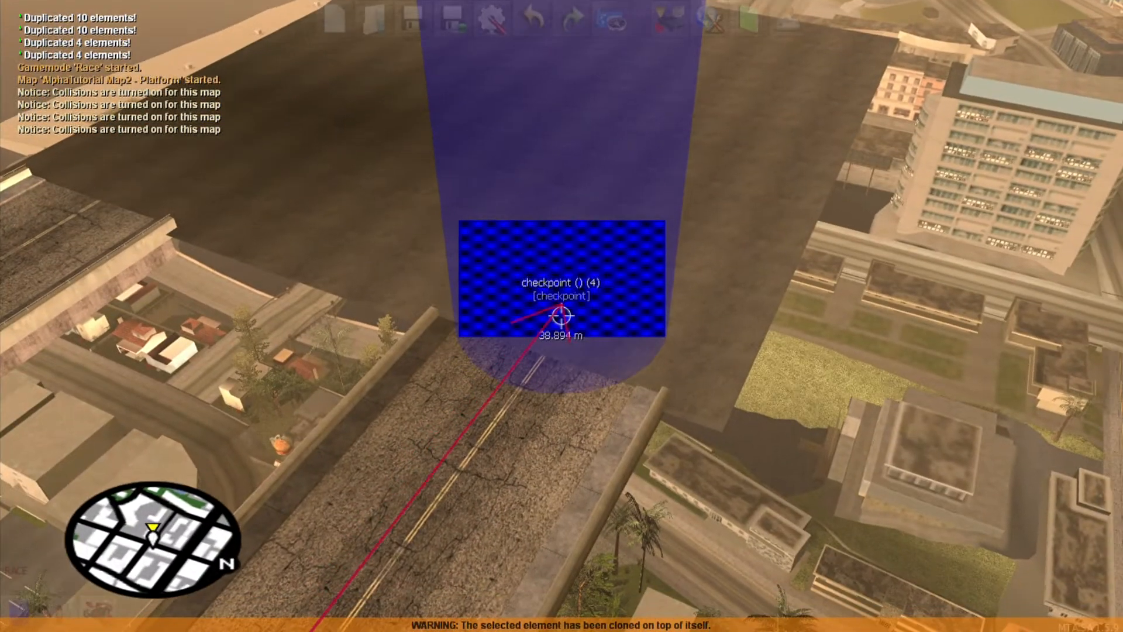
{"action": "left_click", "coordinate": [561, 316]}
{"action": "right_click", "coordinate": [562, 316]}
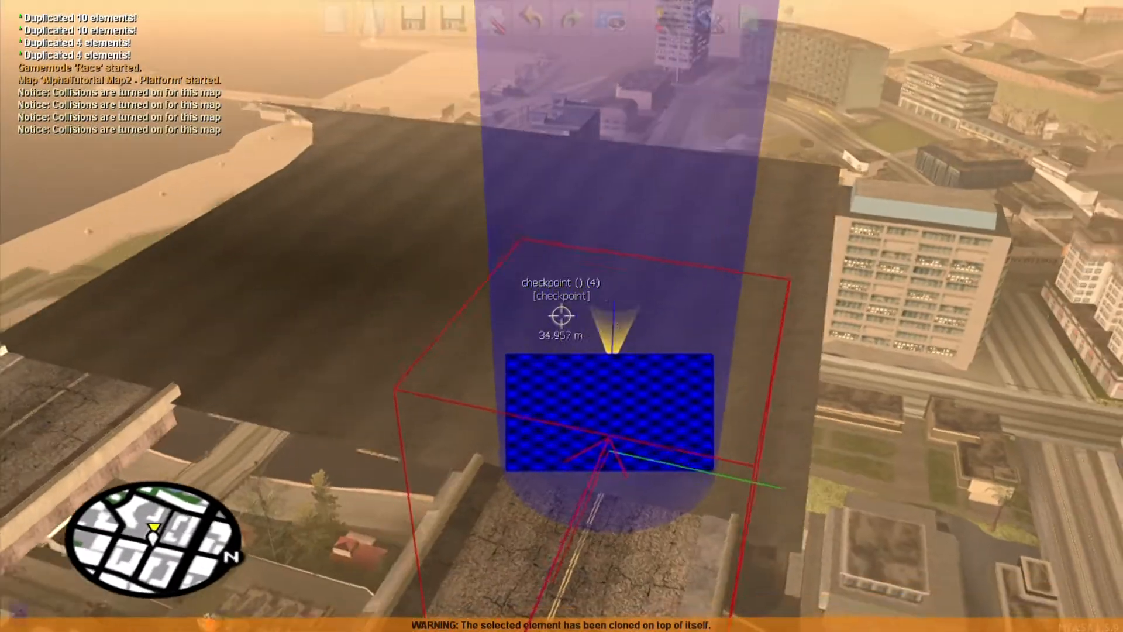
- Clone further checkpoints and place one at the start of the return road and one where a later road leaves its platform
{"action": "key", "text": "c"}
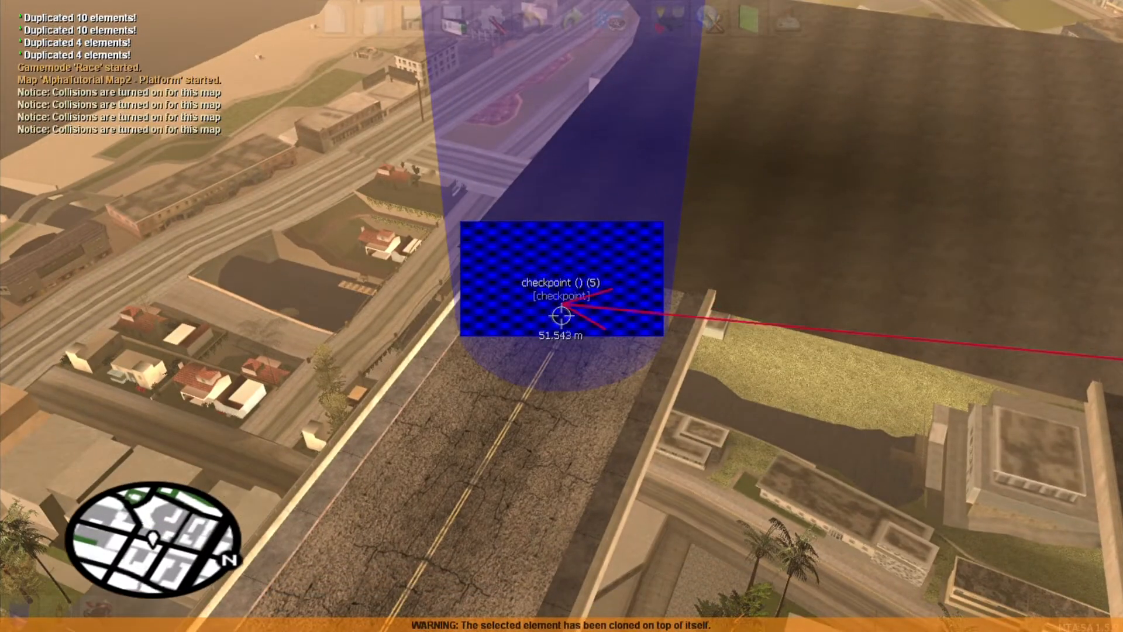
{"action": "double_click", "coordinate": [562, 316]}
{"action": "left_click", "coordinate": [82, 436]}
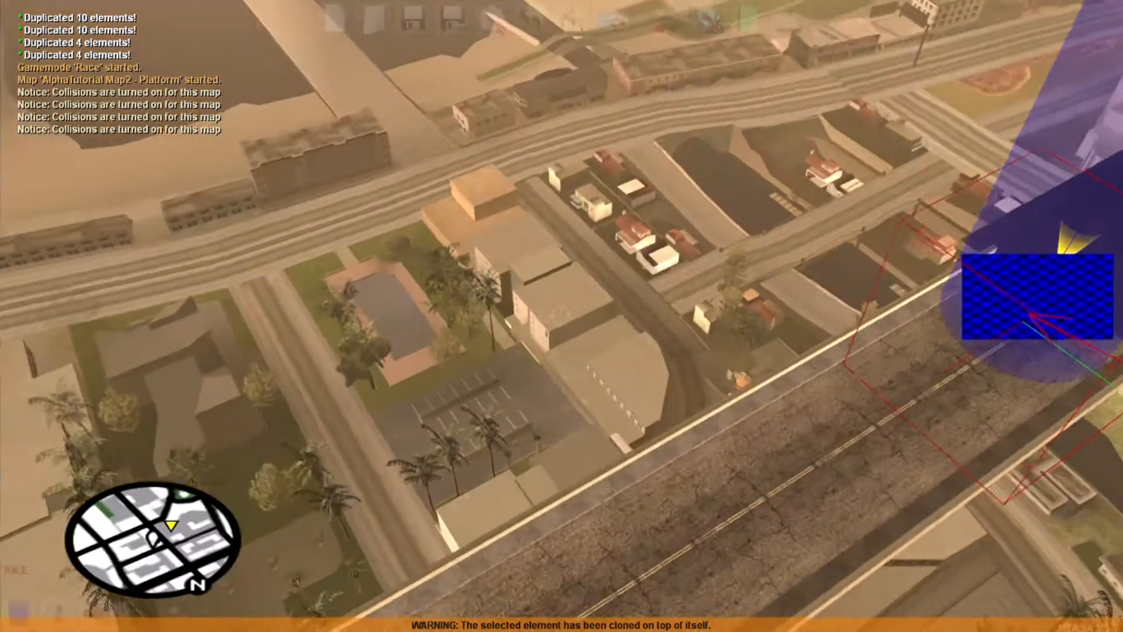
{"action": "key", "text": "w"}
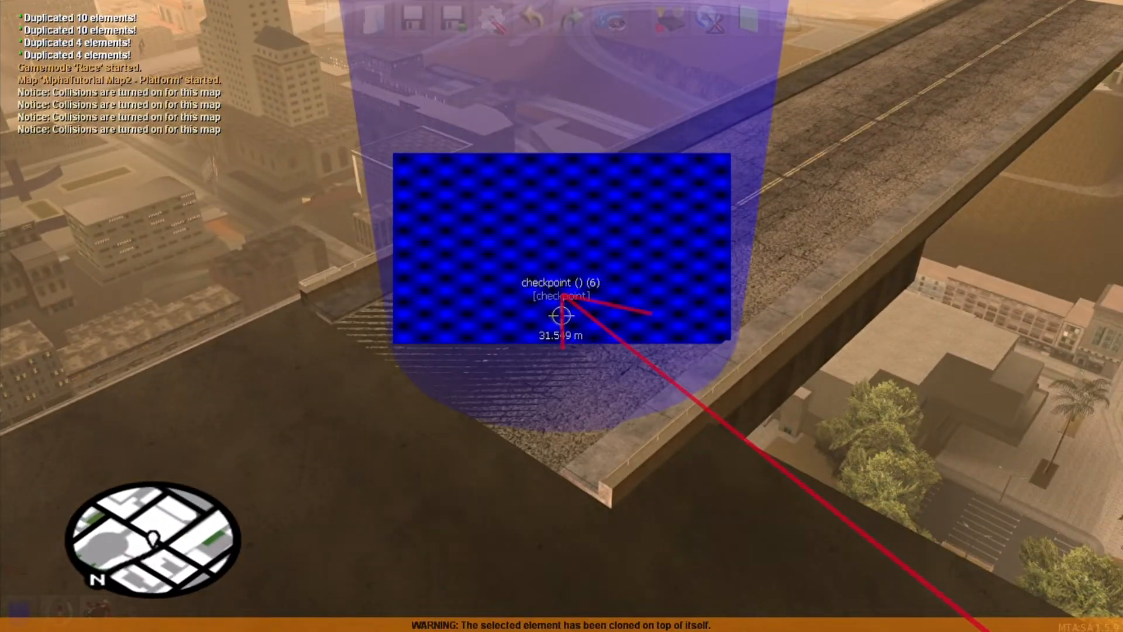
{"action": "left_click", "coordinate": [561, 316]}
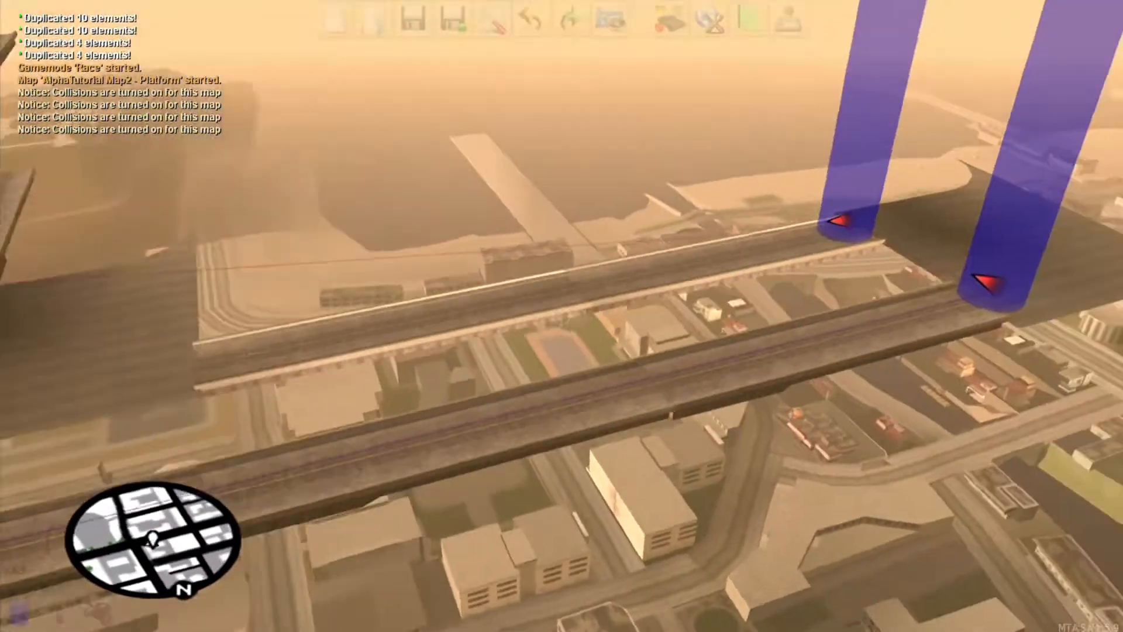
- Inspect the two parallel roads and their checkpoints from above and from driving height along the straight
{"action": "key", "text": "f"}
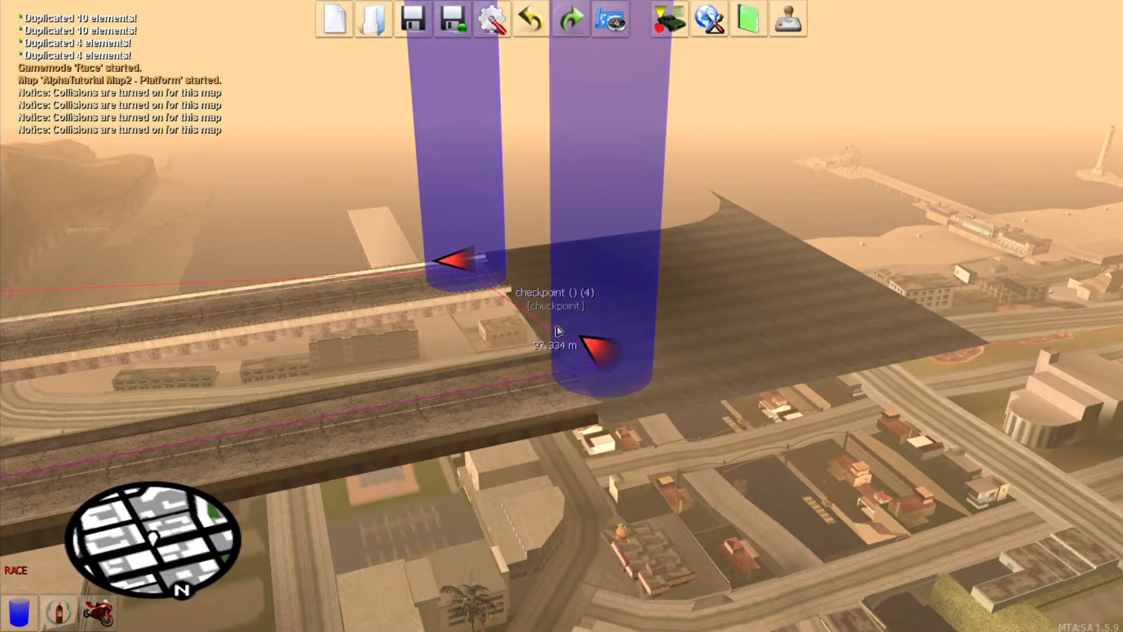
{"action": "key", "text": "f"}
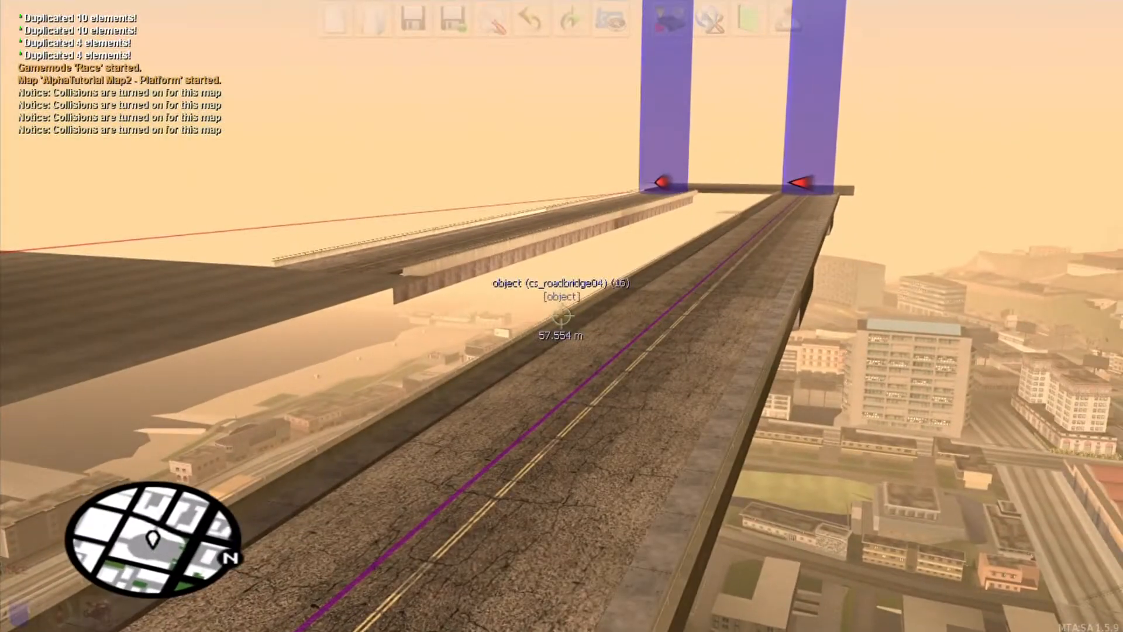
{"action": "key", "text": "f"}
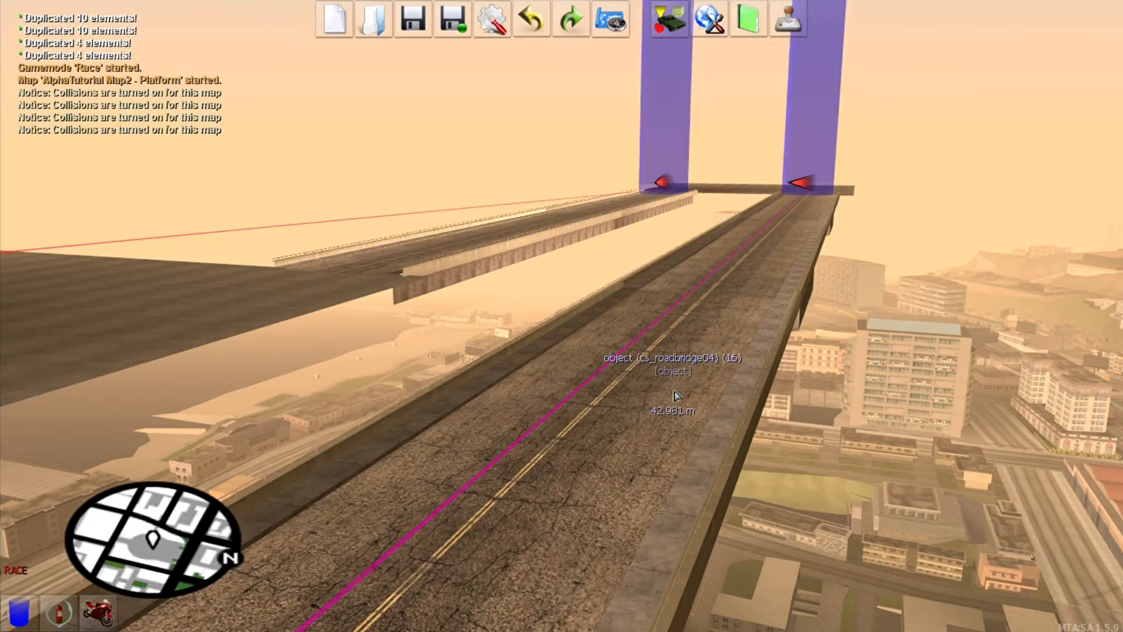
{"action": "key", "text": "f"}
{"action": "key", "text": "s"}
{"action": "key", "text": "w"}
{"action": "key", "text": "s"}
{"action": "key", "text": "w"}
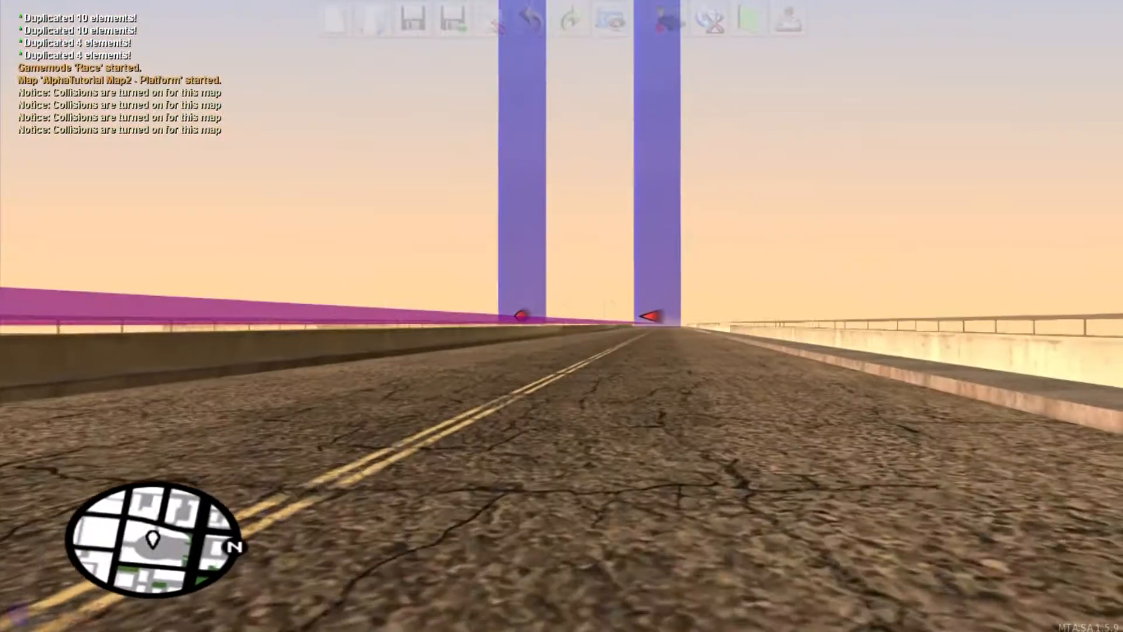
{"action": "key", "text": "f"}
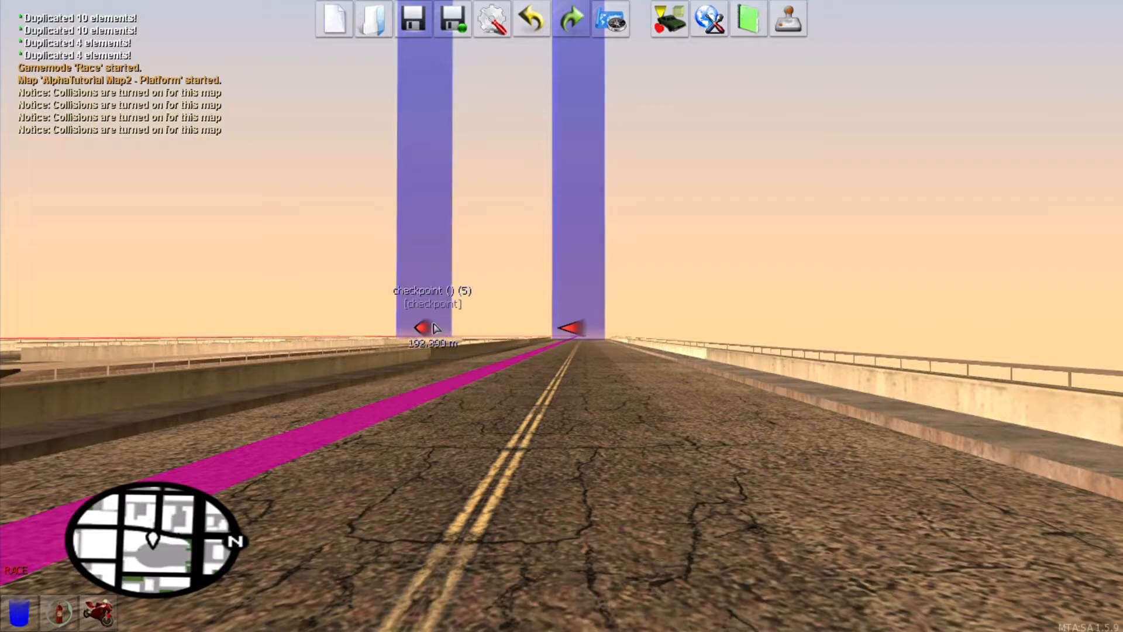
- Examine the turn where the bridge road meets the wide vgsEedge10 platform, approaching it along the road
{"action": "key", "text": "f"}
{"action": "key", "text": "shift+w"}
{"action": "key", "text": "s"}
{"action": "key", "text": "w"}
{"action": "key", "text": "w"}
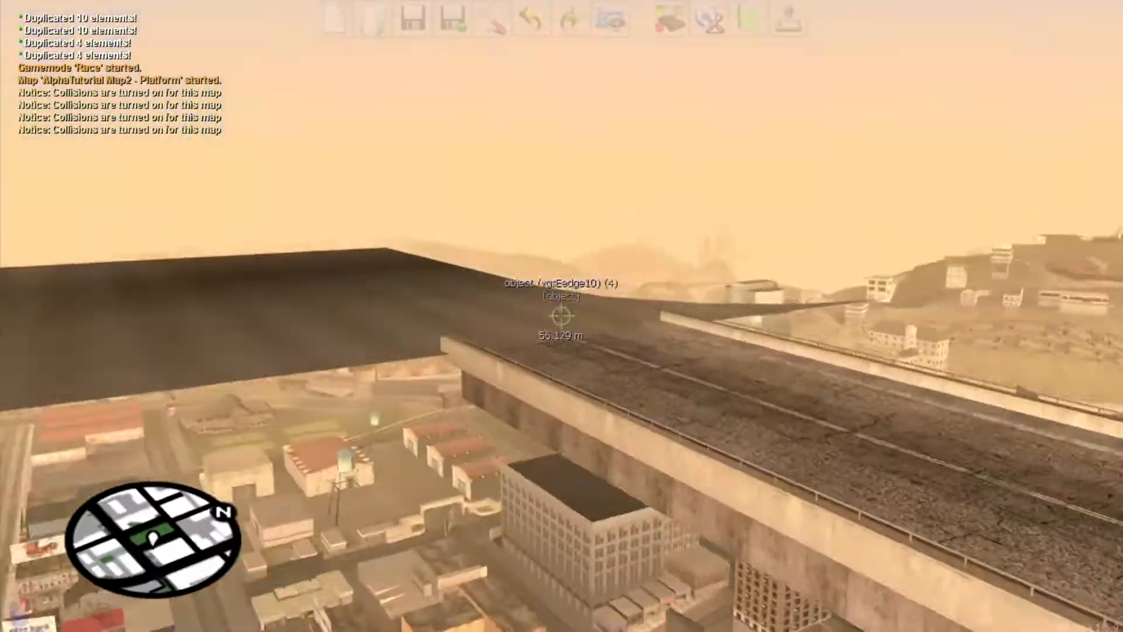
{"action": "key", "text": "f"}
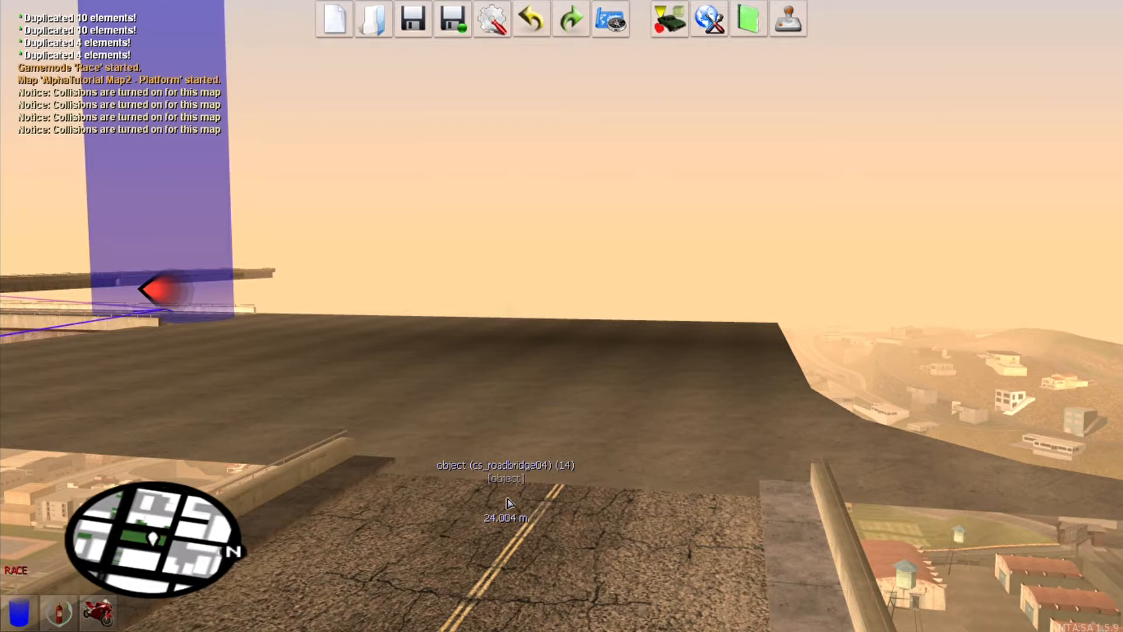
- Inspect the platform turns, the parallel roads and the final checkpoint of the course from above
{"action": "key", "text": "f"}
{"action": "key", "text": "w"}
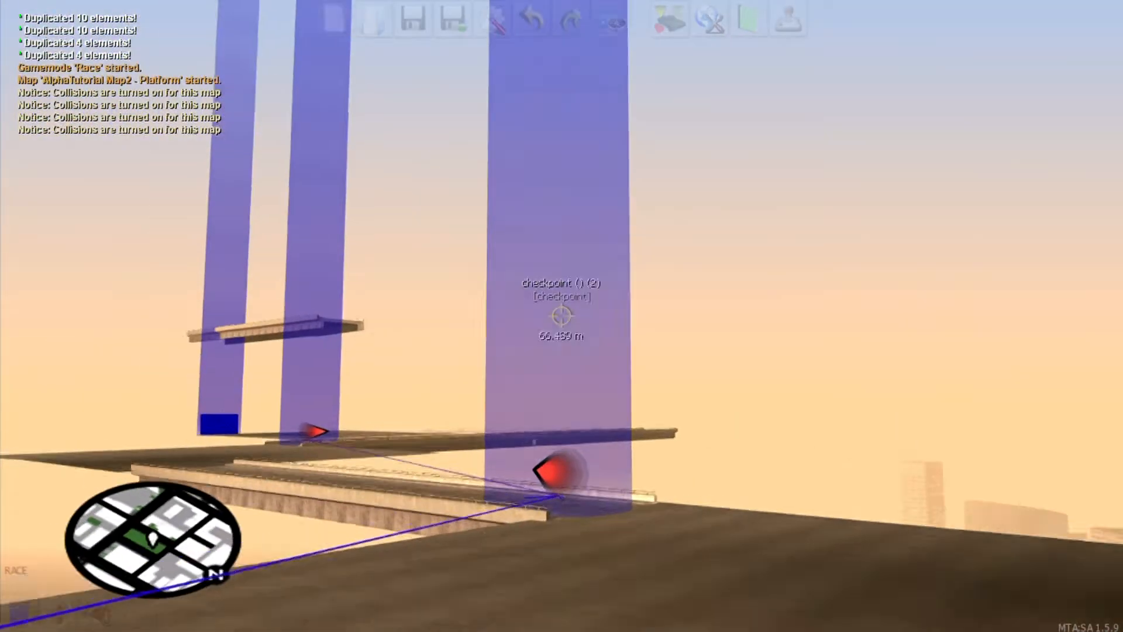
{"action": "key", "text": "f"}
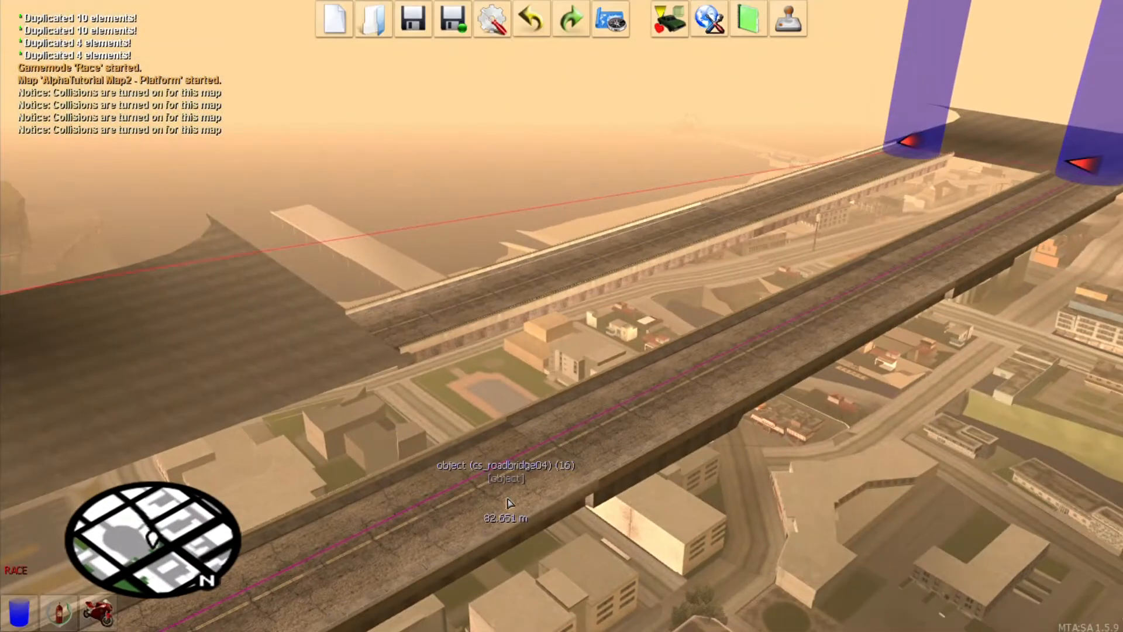
{"action": "key", "text": "f"}
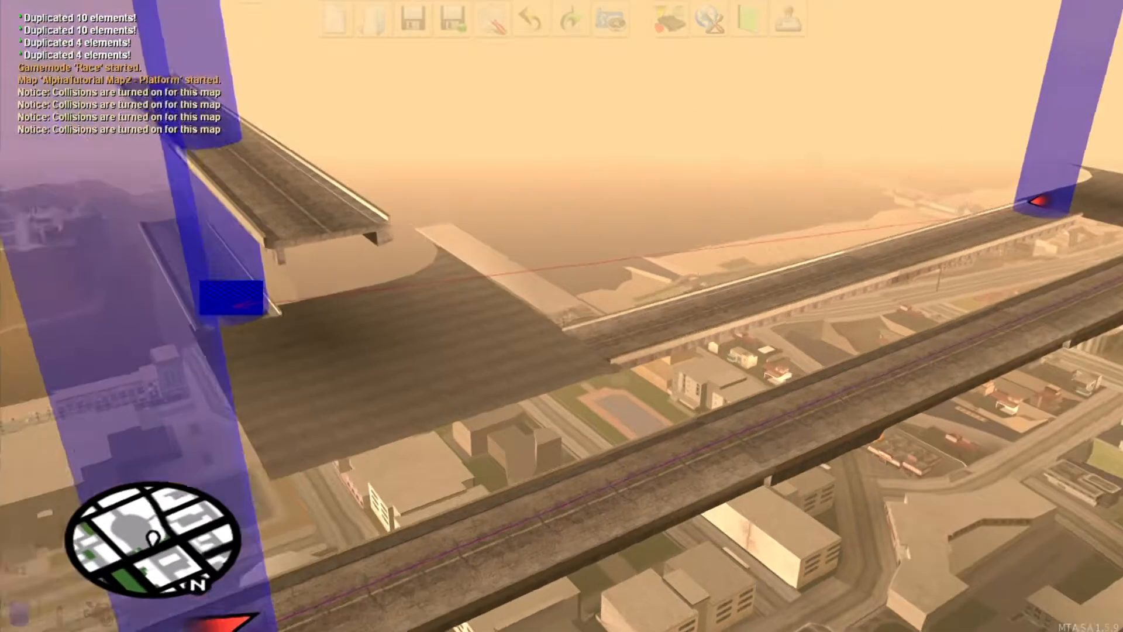
{"action": "key", "text": "f"}
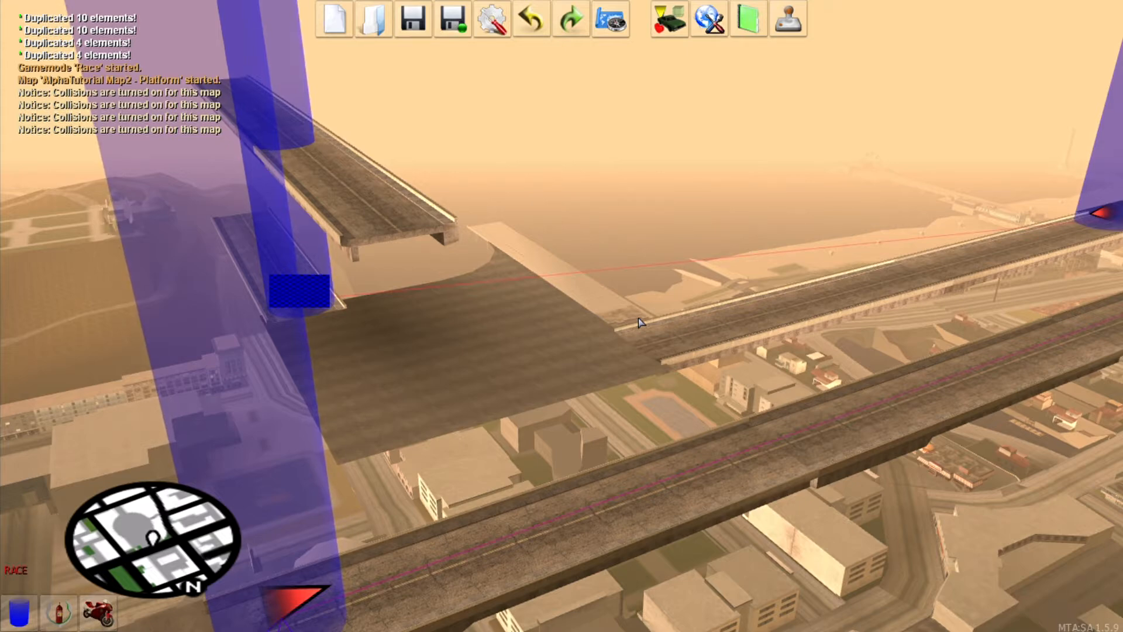
{"action": "key", "text": "f"}
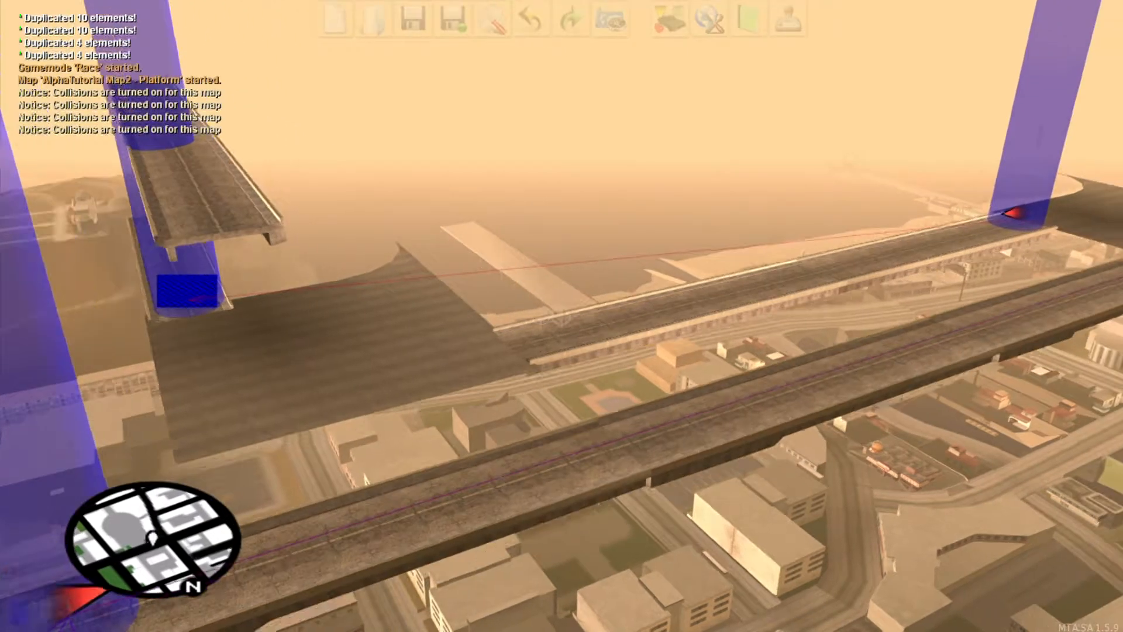
{"action": "key", "text": "f"}
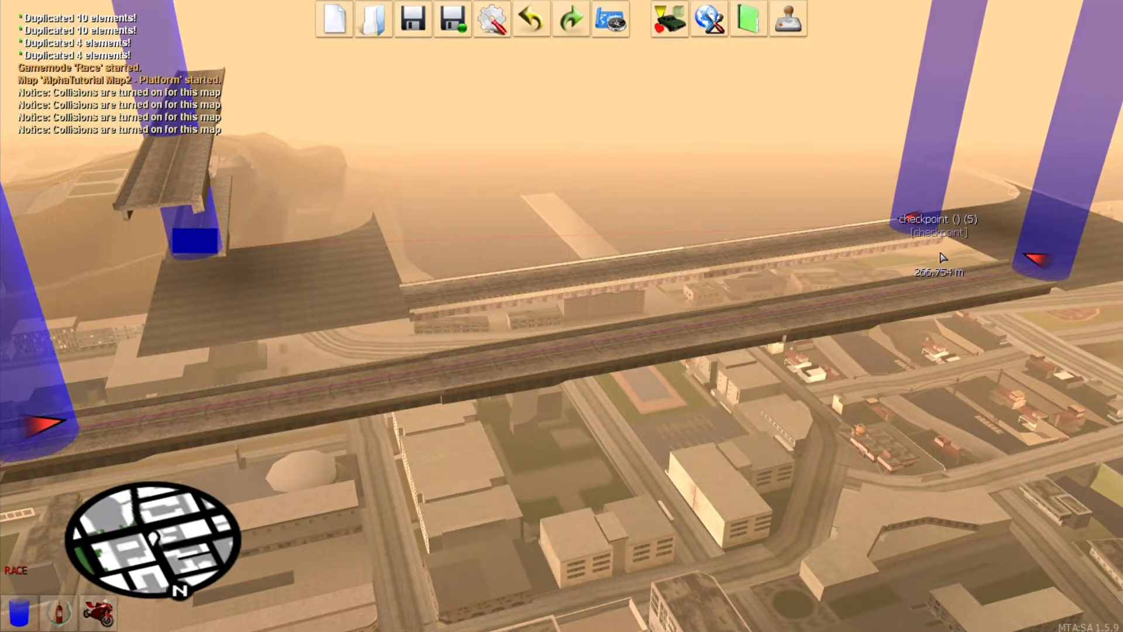
- Delete the nearer cs_roadbridge04 section floating above the road that leads off the last platform
{"action": "key", "text": "f"}
{"action": "key", "text": "f"}
{"action": "key", "text": "f"}
{"action": "key", "text": "w"}
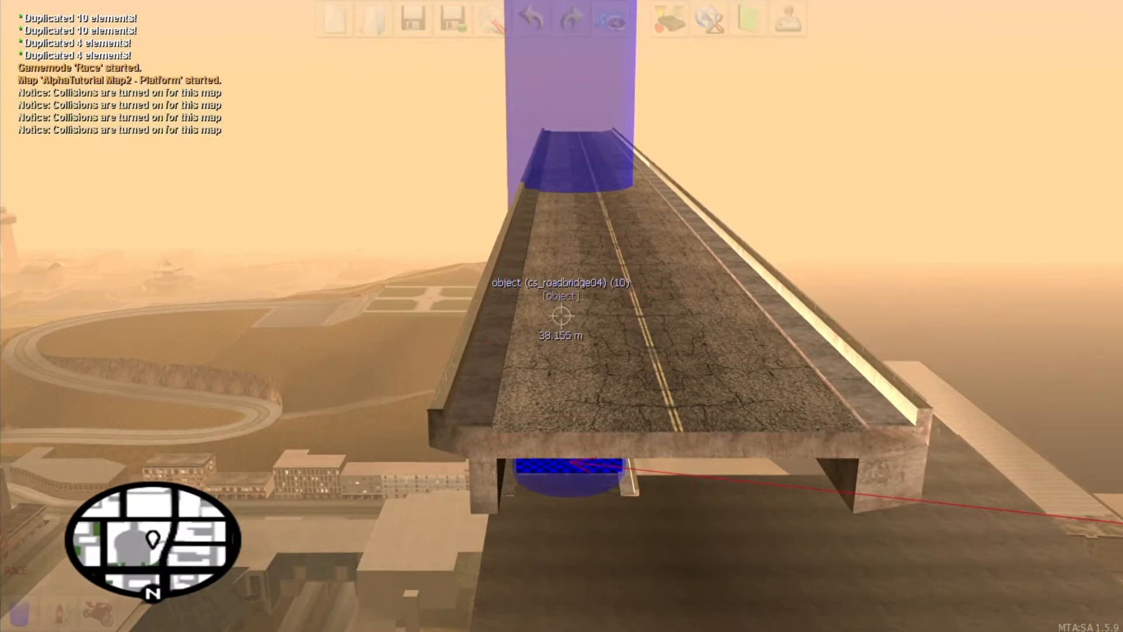
{"action": "key", "text": "d"}
{"action": "key", "text": "Delete"}
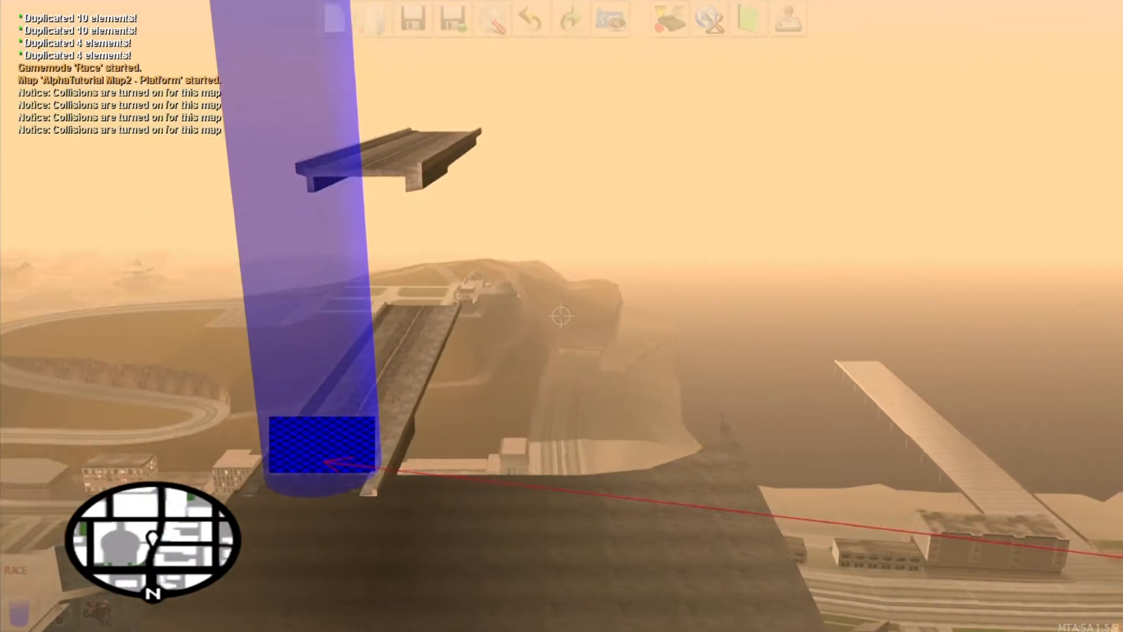
- Start a test run of the map and drive across the first platform through the first checkpoint
{"action": "key", "text": "w"}
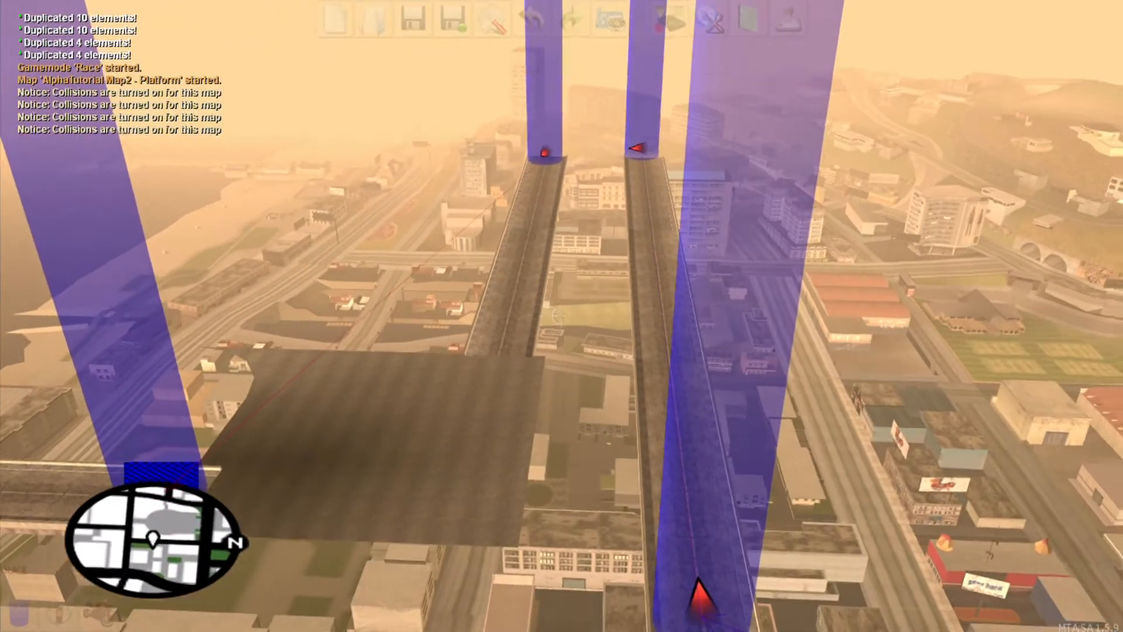
{"action": "key", "text": "f"}
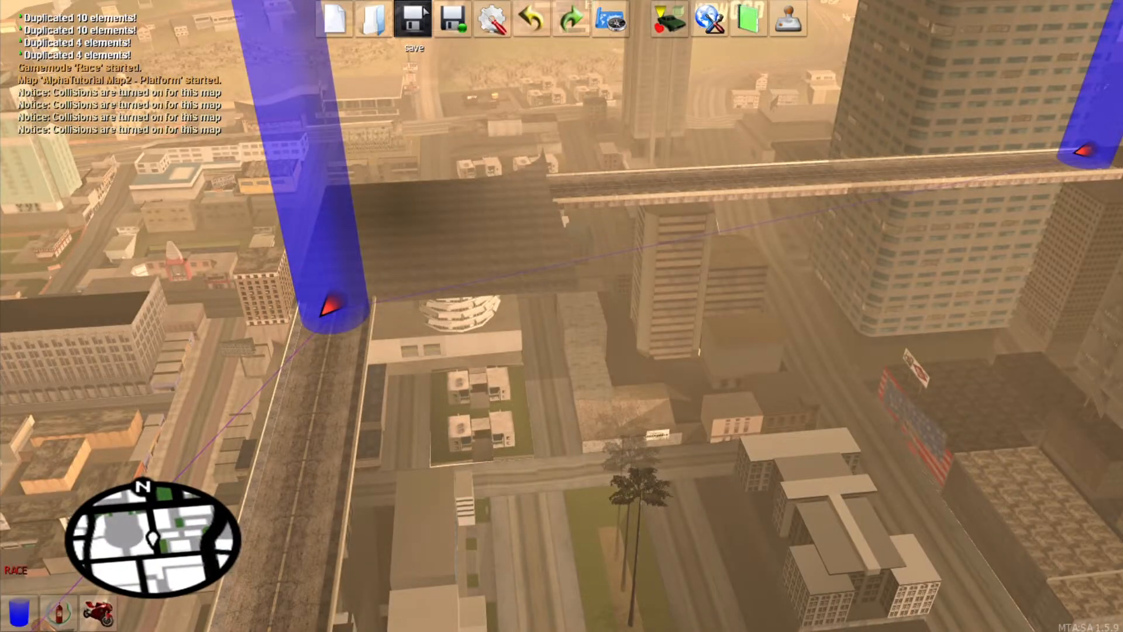
{"action": "left_click", "coordinate": [799, 19]}
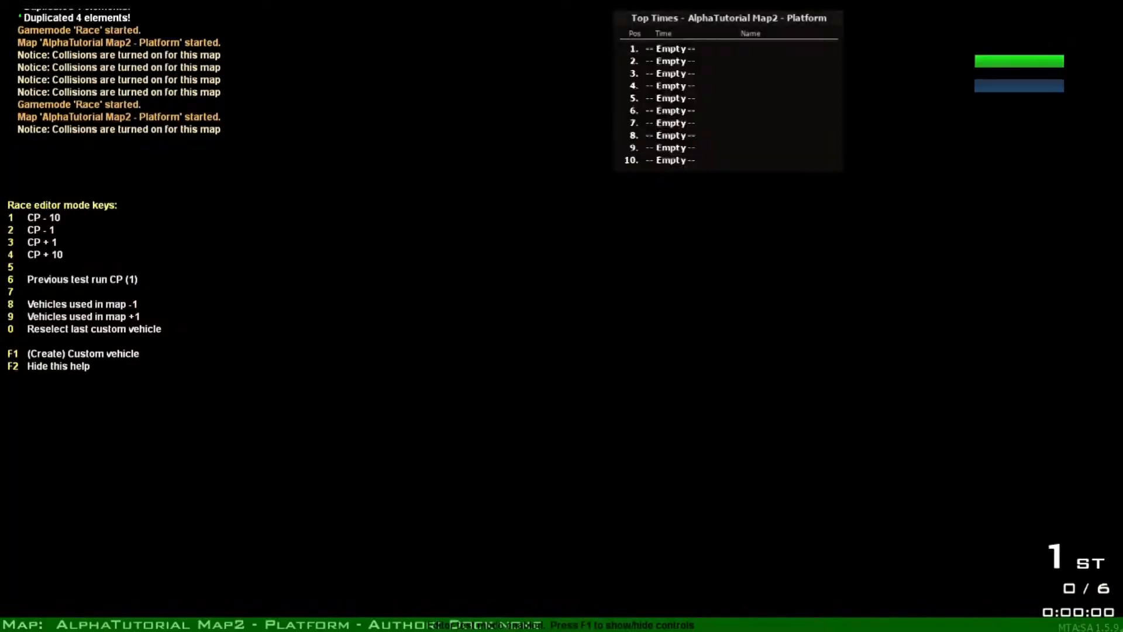
{"action": "key", "text": "w"}
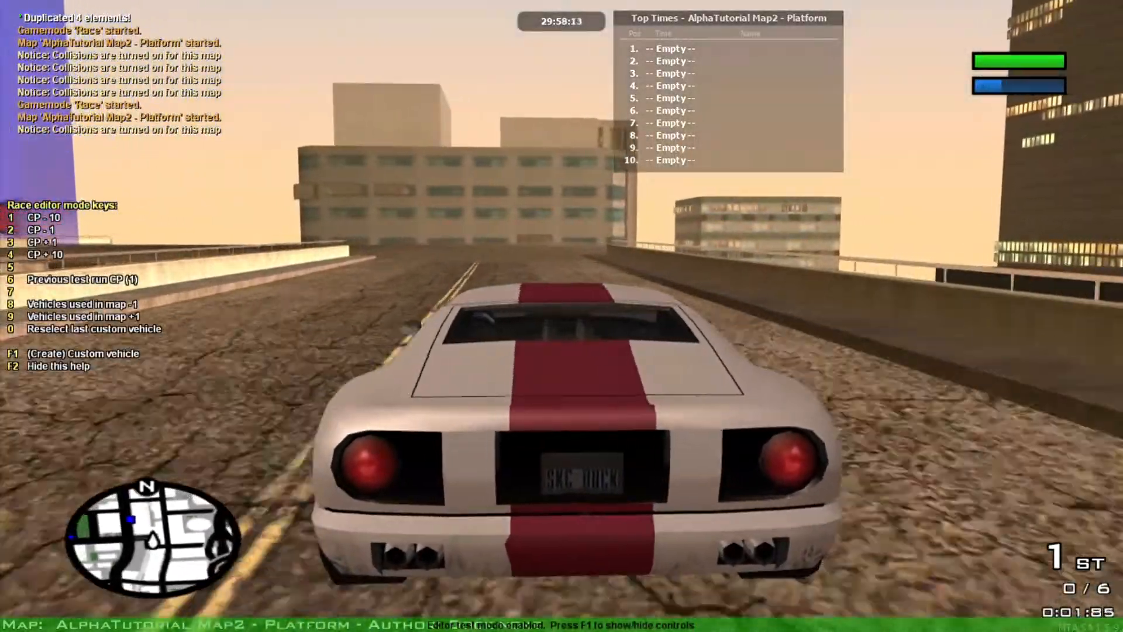
{"action": "key", "text": "a"}
{"action": "key", "text": "d"}
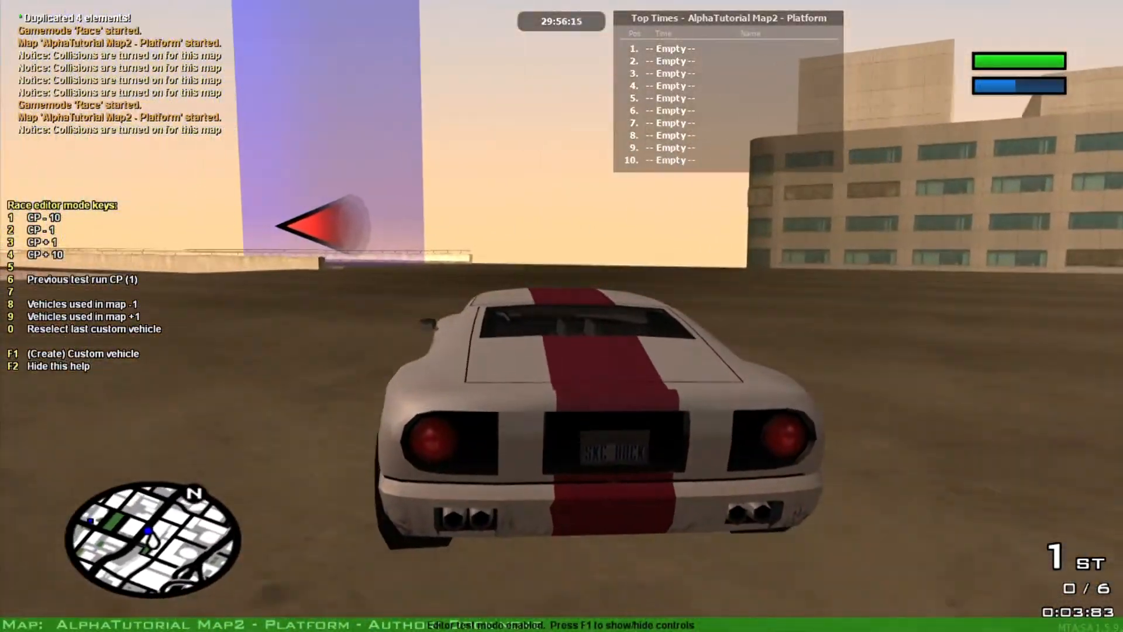
{"action": "key", "text": "a"}
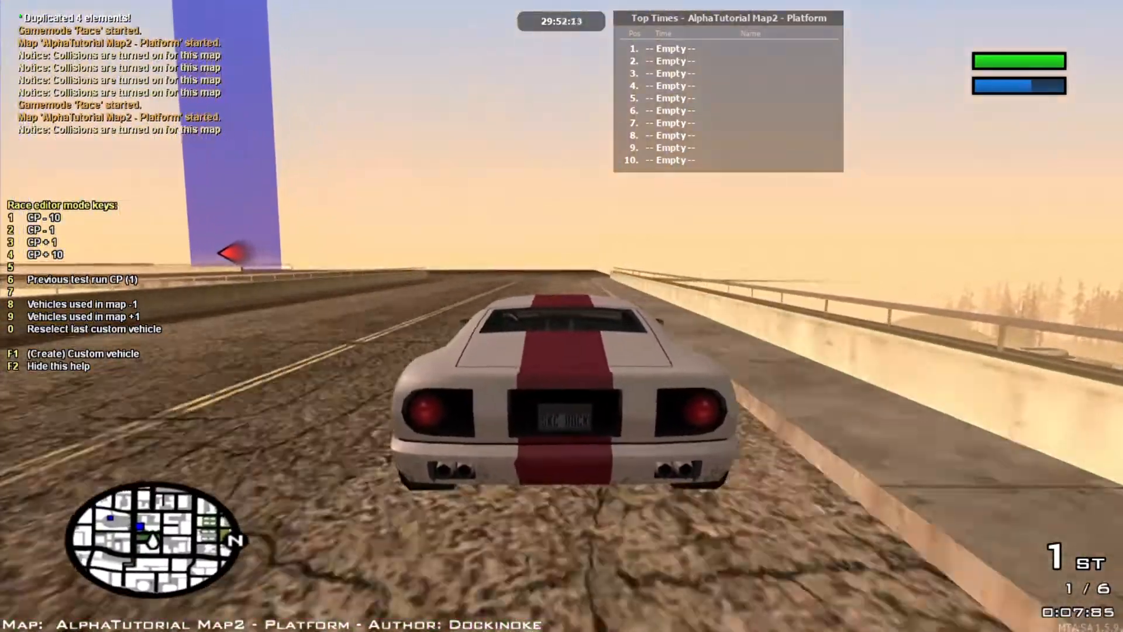
- Drive through the second and third checkpoints, turning on the platform onto the parallel road
{"action": "key", "text": "a"}
{"action": "key", "text": "a"}
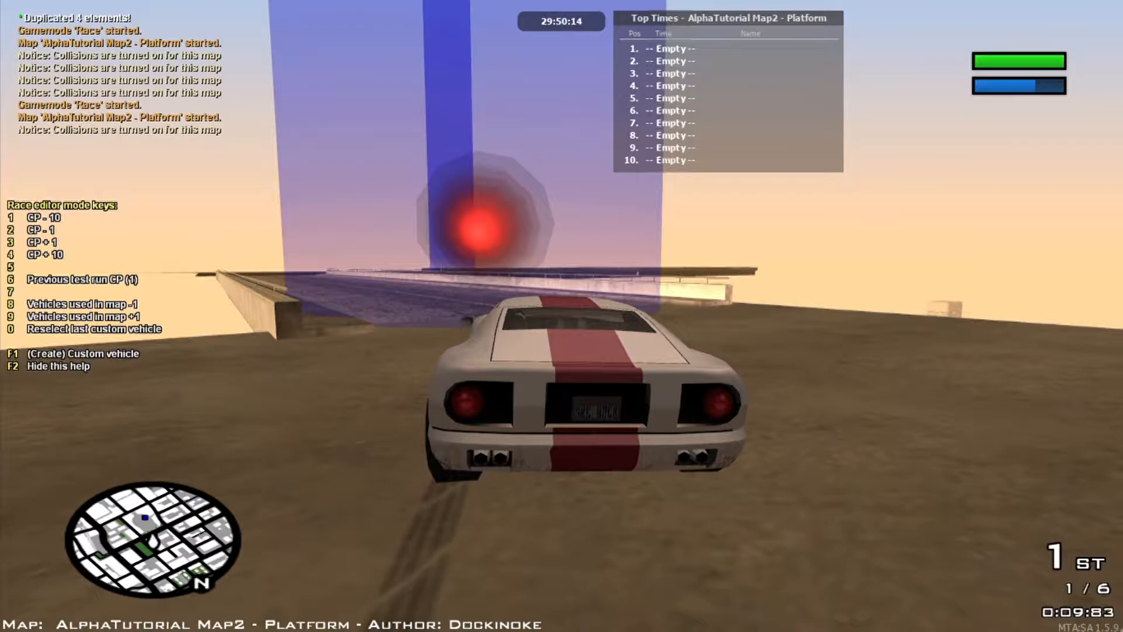
{"action": "key", "text": "d"}
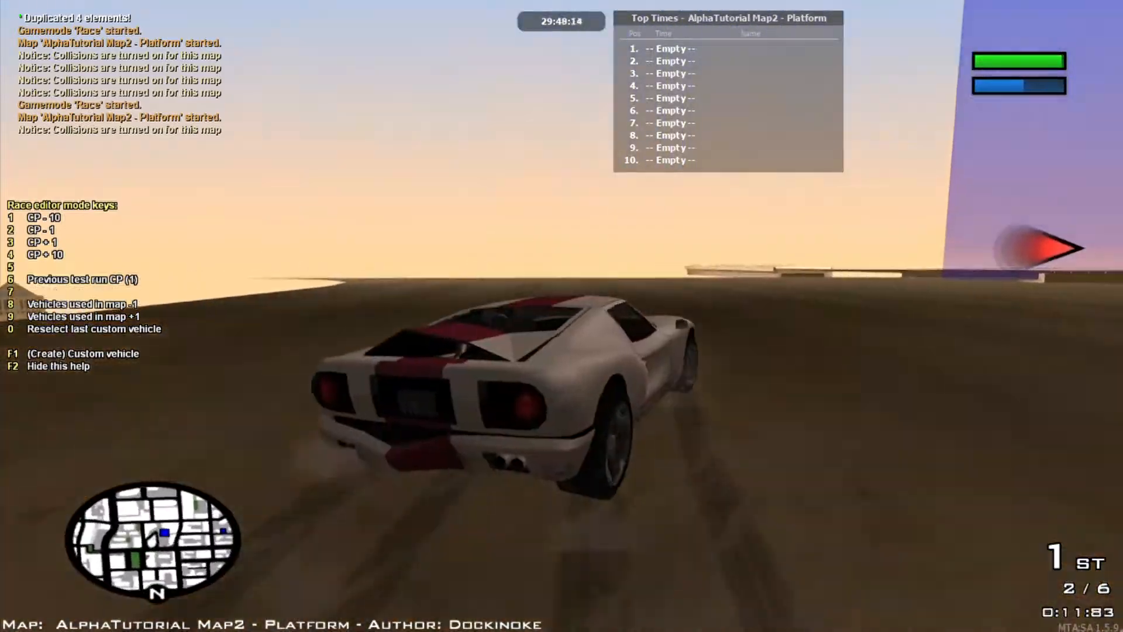
{"action": "key", "text": "w"}
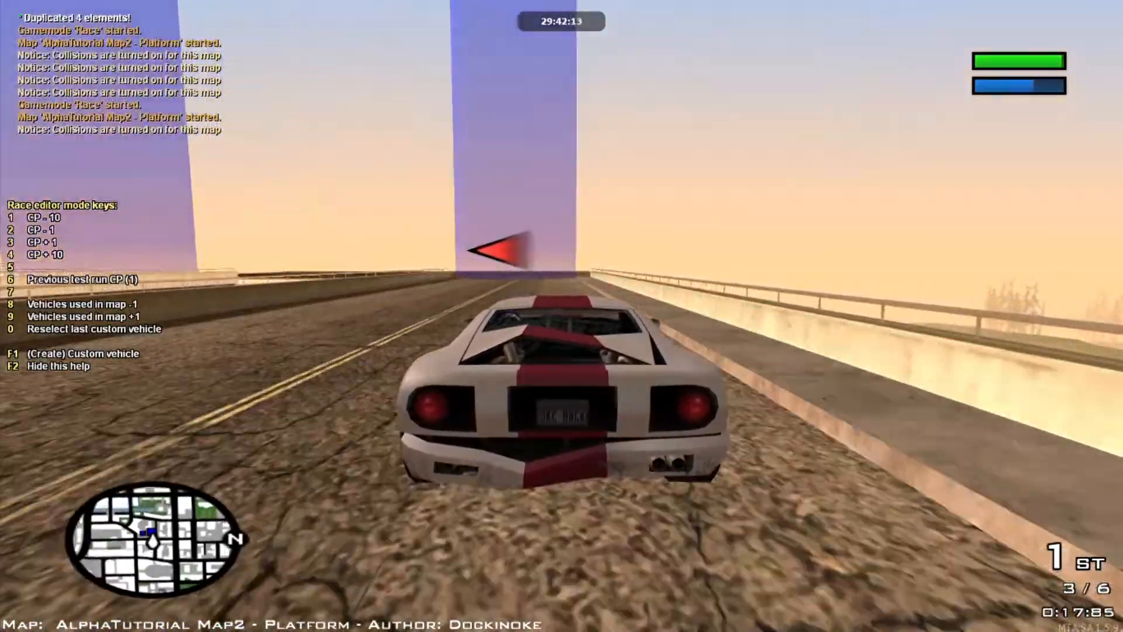
- Drive through the fourth and fifth checkpoints, continue to the last platform, and stop the test run
{"action": "key", "text": "s"}
{"action": "key", "text": "a"}
{"action": "key", "text": "a"}
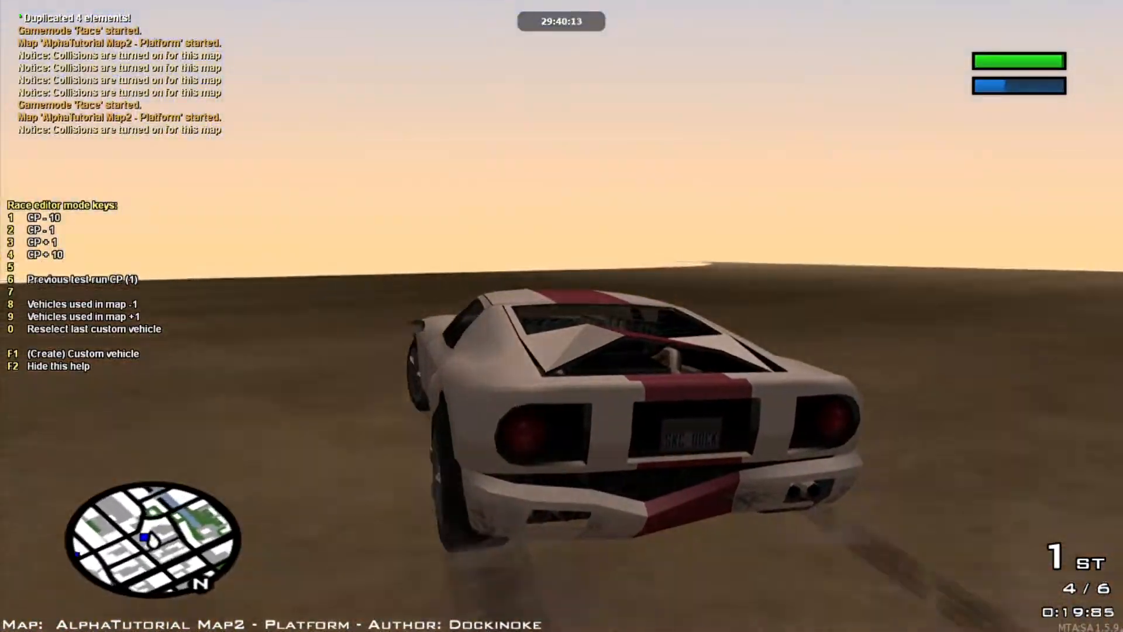
{"action": "key", "text": "a"}
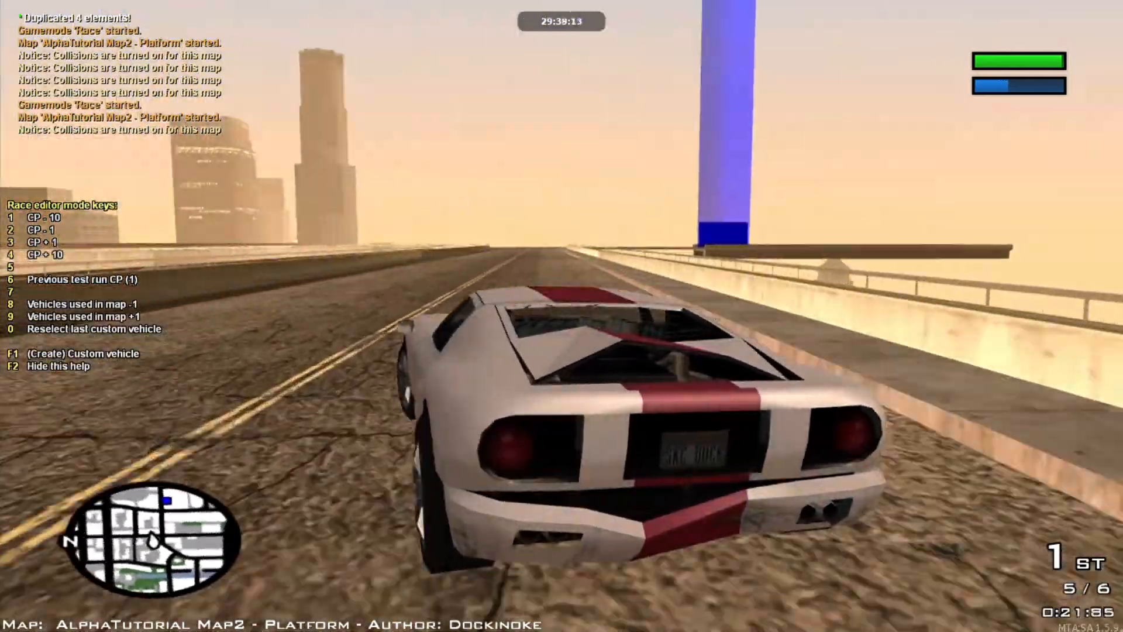
{"action": "key", "text": "d"}
{"action": "key", "text": "a"}
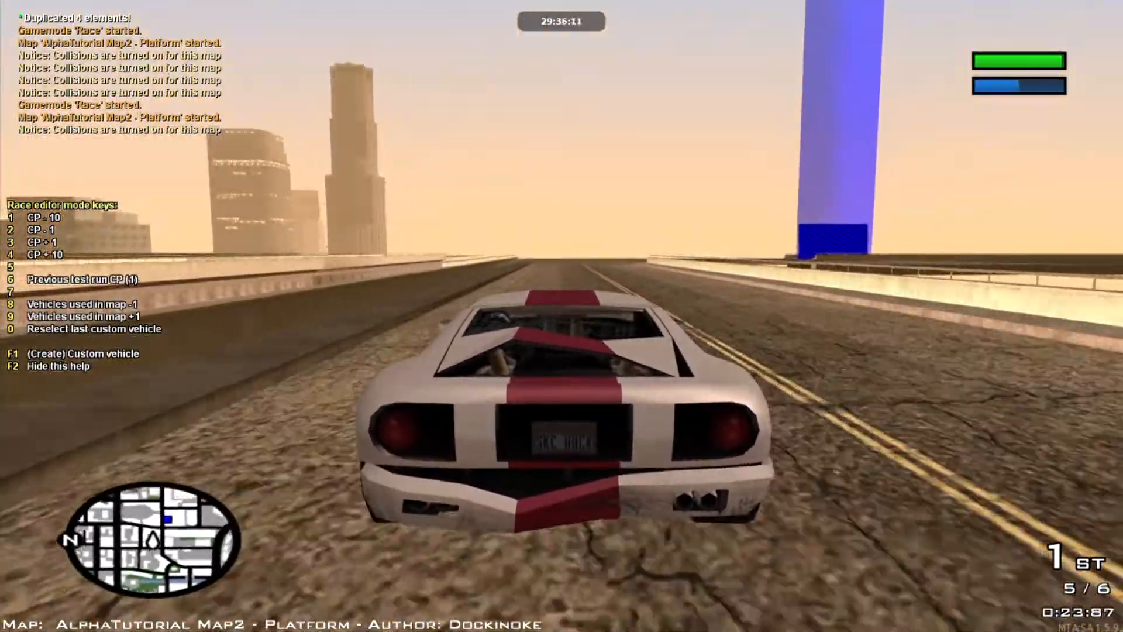
{"action": "key", "text": "F1"}
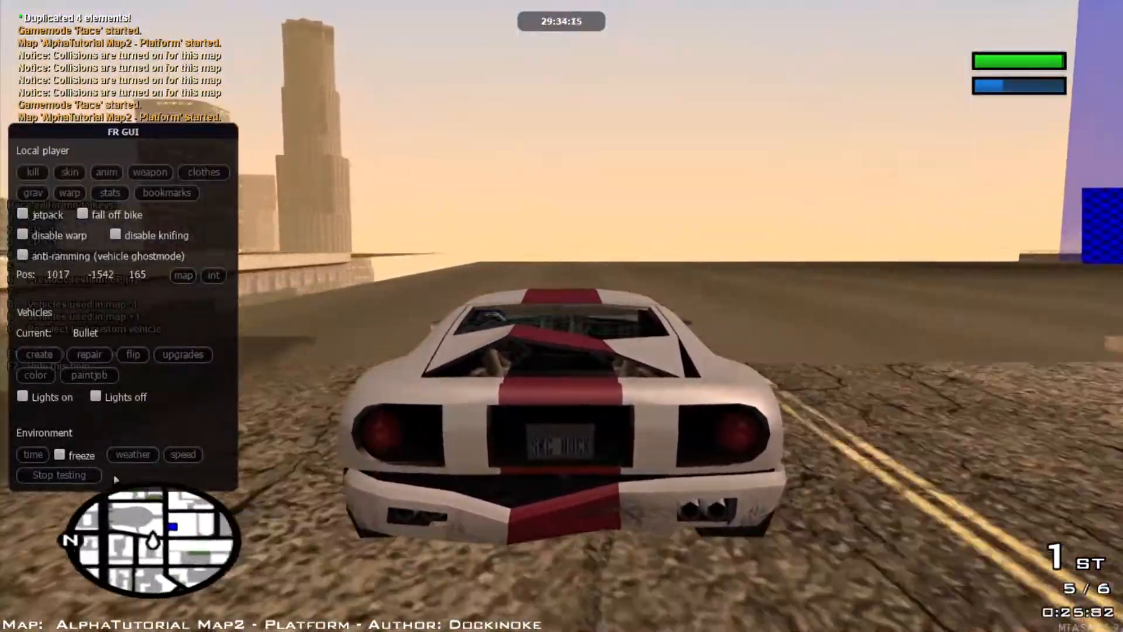
{"action": "left_click", "coordinate": [96, 477]}
- View the start road and platform from the air, and move on to the elevated road made of des_fshed1_ sheds
{"action": "key", "text": "f"}
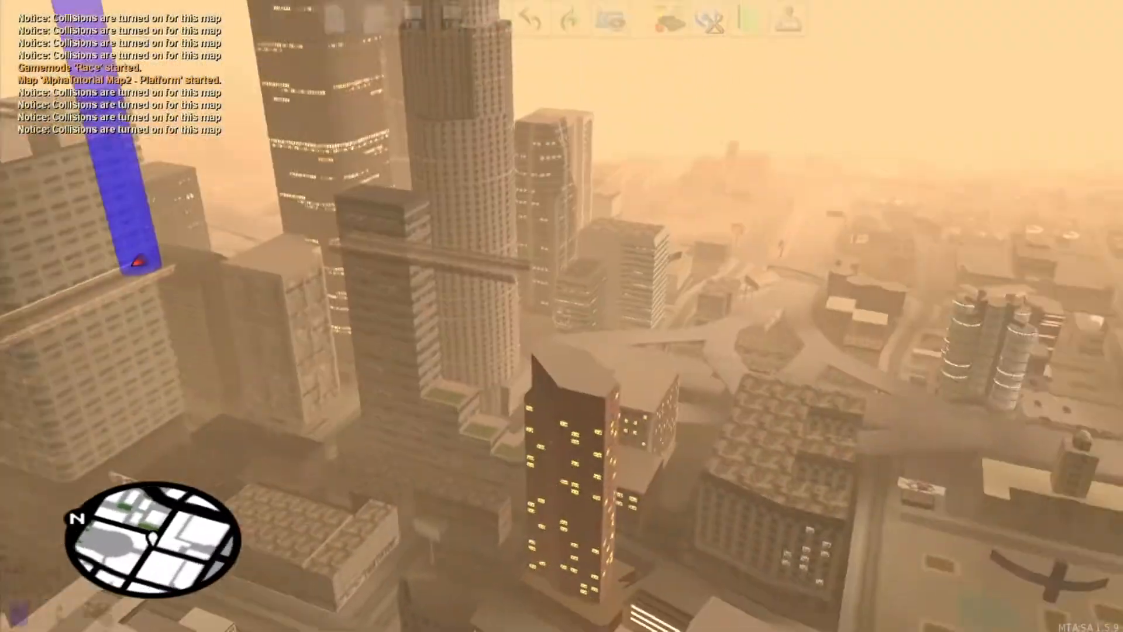
{"action": "key", "text": "w"}
{"action": "key", "text": "d"}
{"action": "key", "text": "w"}
{"action": "key", "text": "d"}
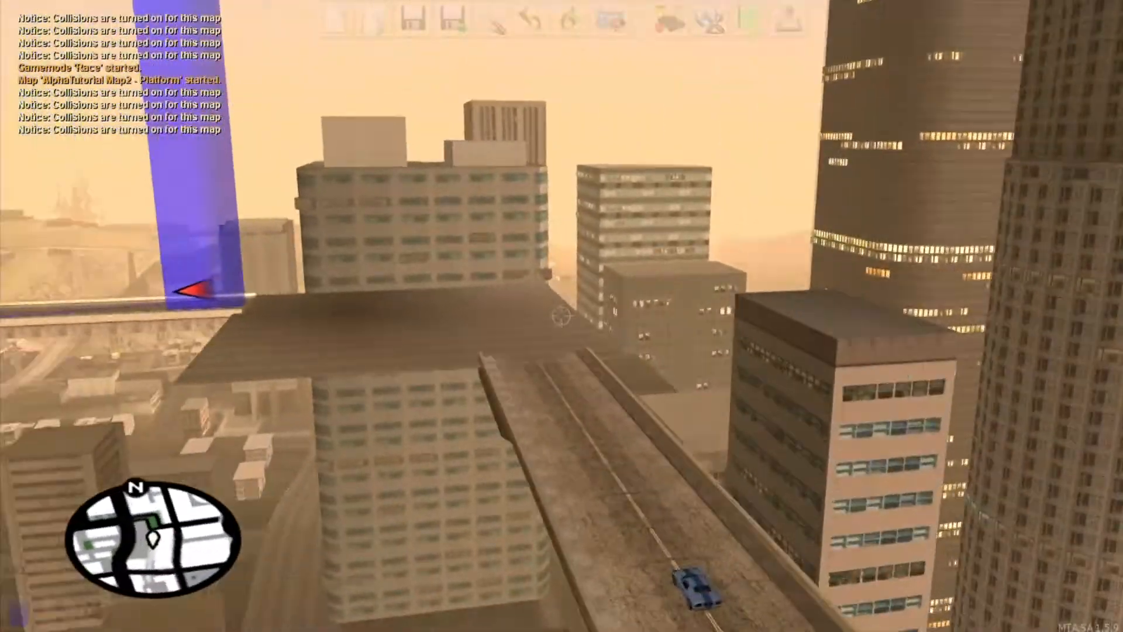
{"action": "key", "text": "w"}
{"action": "key", "text": "d"}
{"action": "key", "text": "w"}
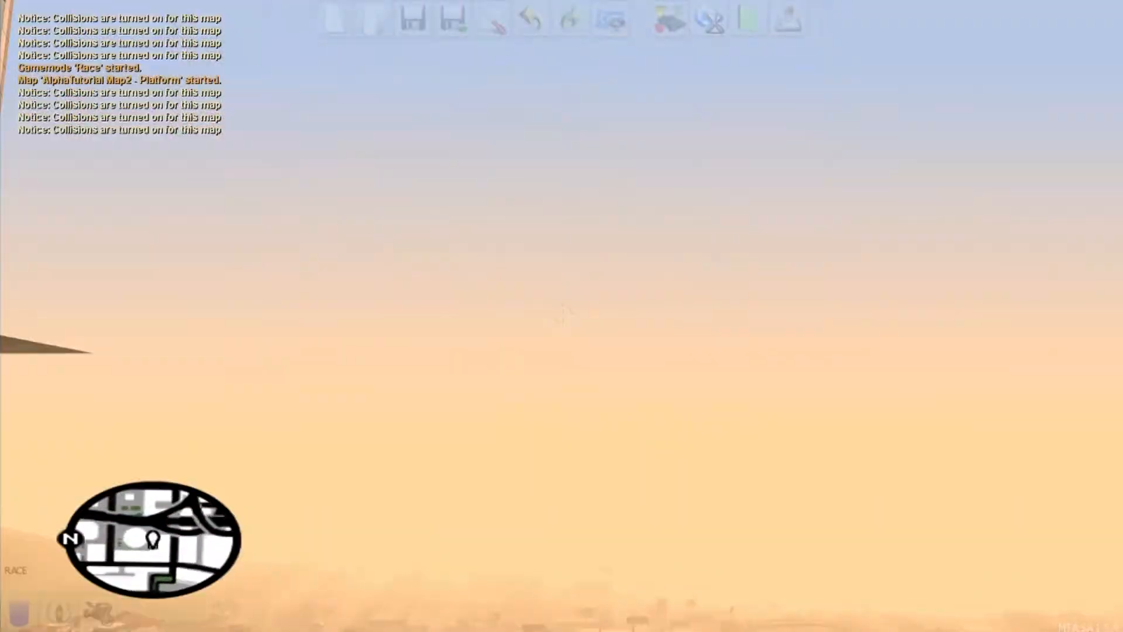
{"action": "key", "text": "s"}
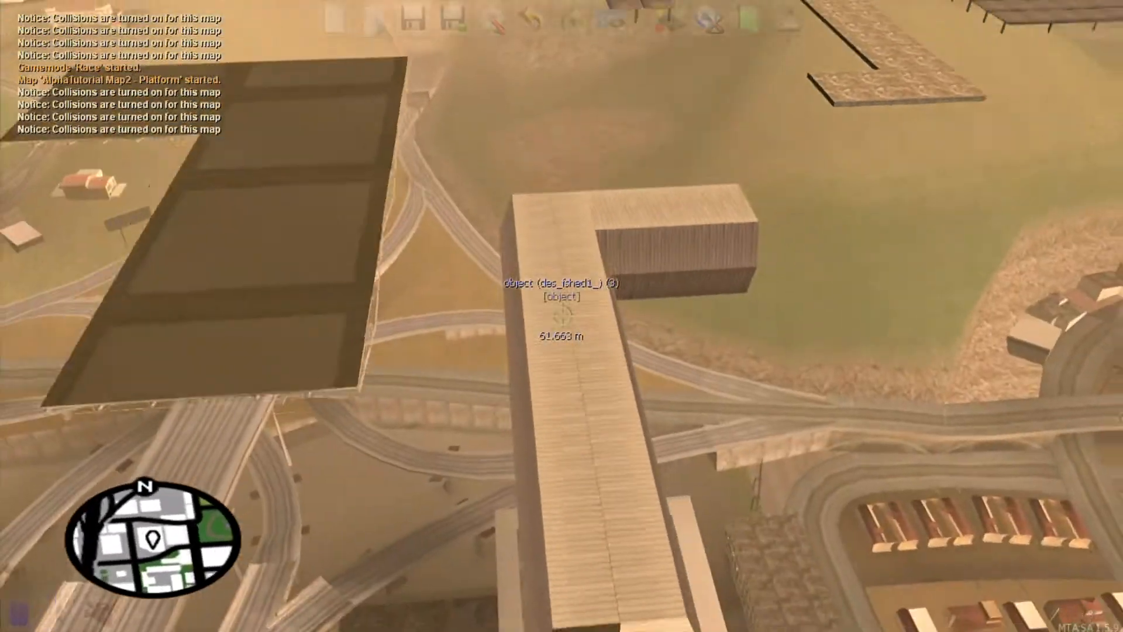
{"action": "key", "text": "w"}
{"action": "key", "text": "d"}
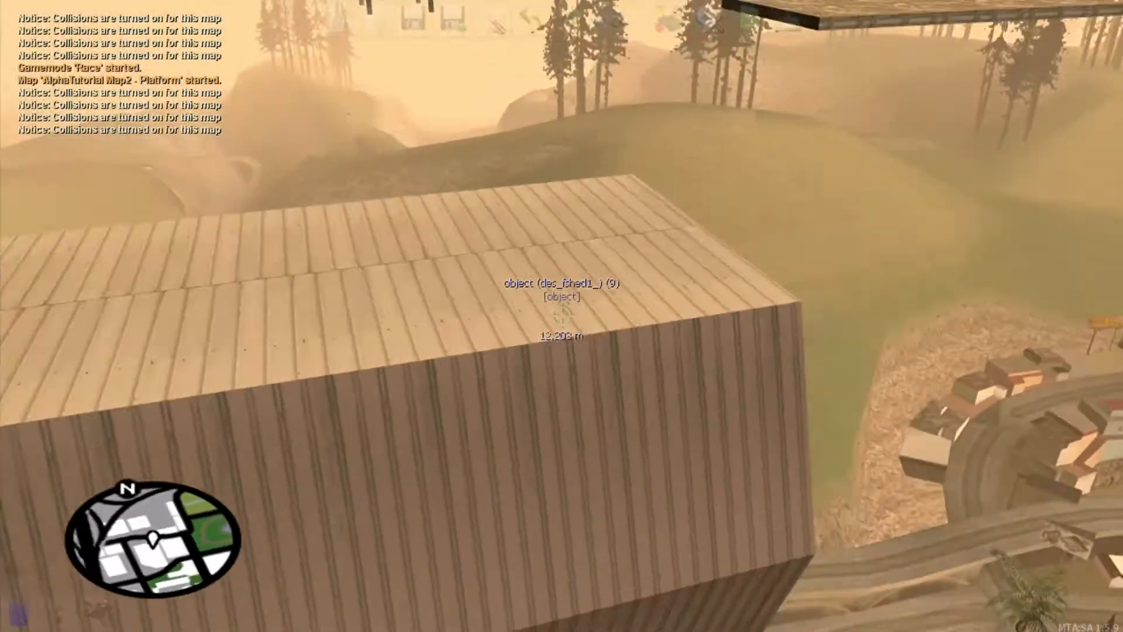
- Clone the last des_fshed1_ section and place the copy crosswise at the end of the shed road
{"action": "right_click", "coordinate": [562, 316]}
{"action": "key", "text": "s"}
{"action": "key", "text": "w"}
{"action": "key", "text": "w"}
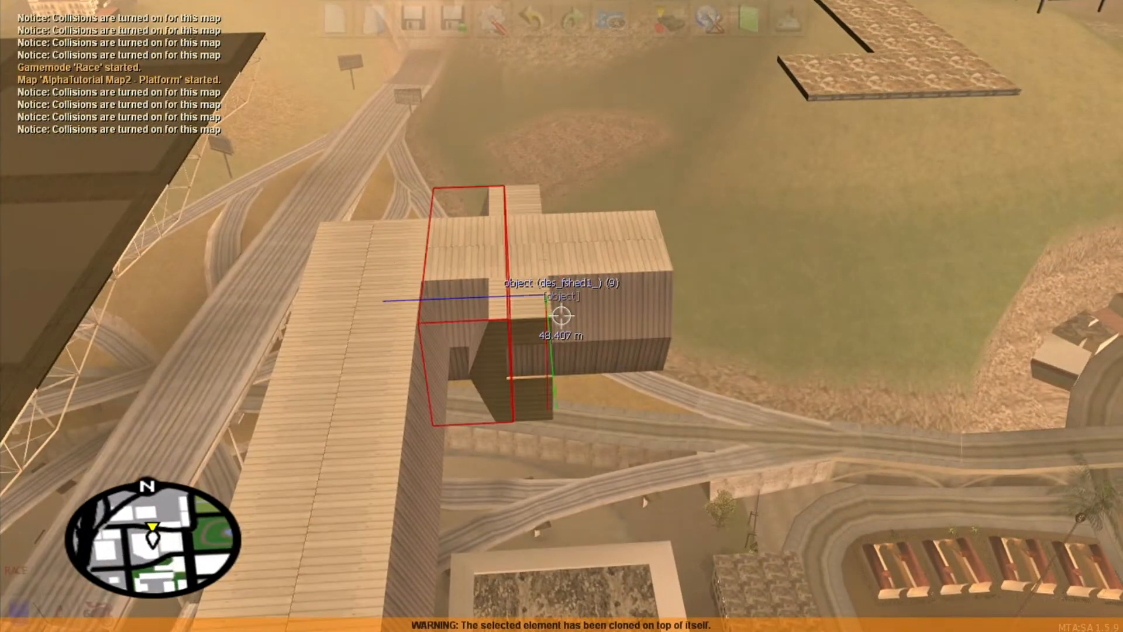
{"action": "key", "text": "w"}
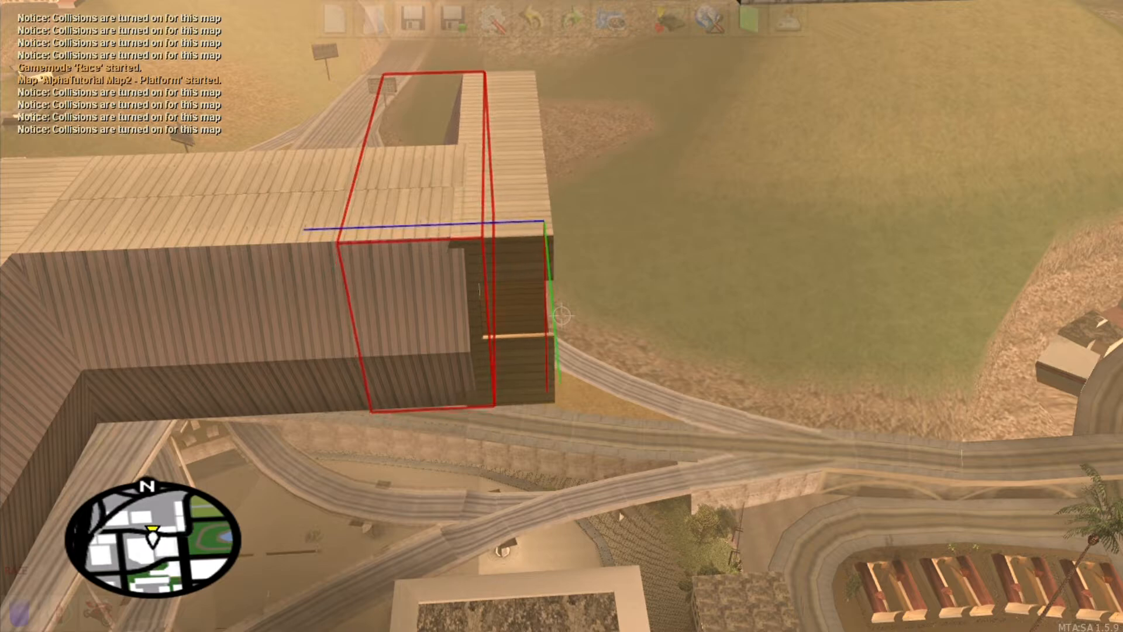
{"action": "key", "text": "s"}
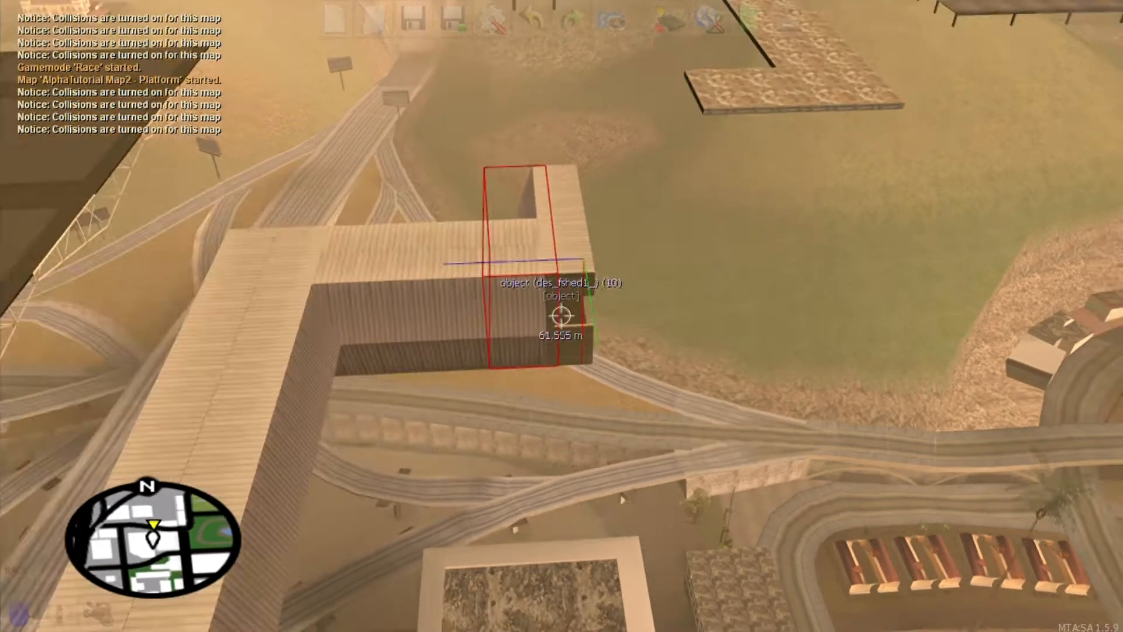
- Try to clone the crosswise shed section and rotate the copy to extend past the road's end
{"action": "key", "text": "ctrl+Right"}
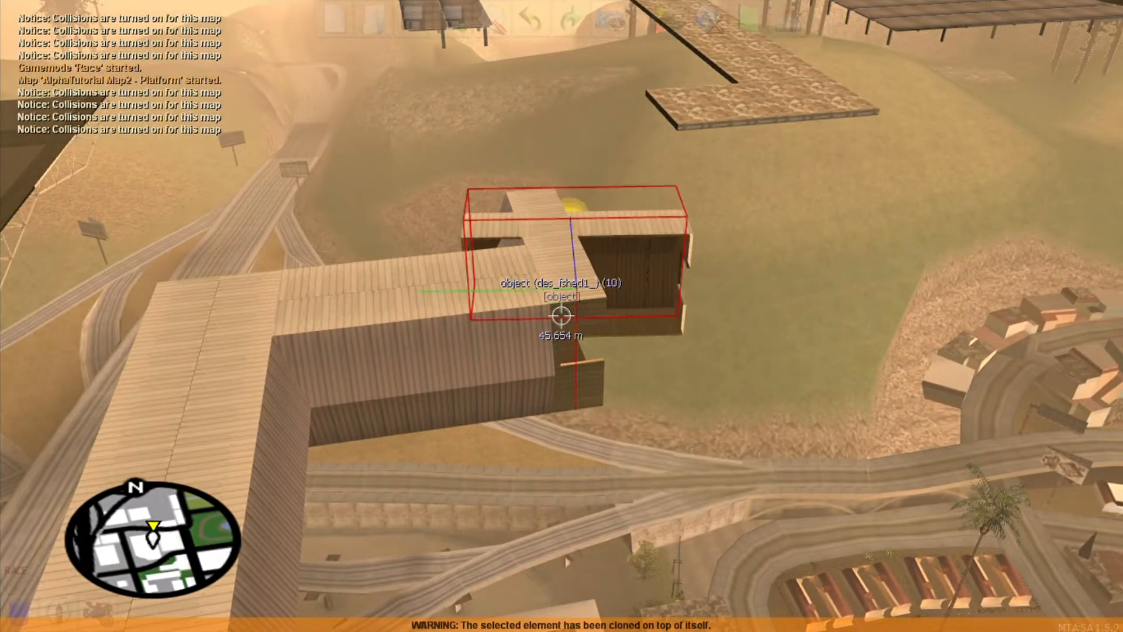
{"action": "key", "text": "Left"}
{"action": "key", "text": "s"}
{"action": "left_click", "coordinate": [562, 316]}
- Examine the drvin_screen platforms, the shed road with its crosswise end, and the corner of the a51_jetdoor road
{"action": "key", "text": "w"}
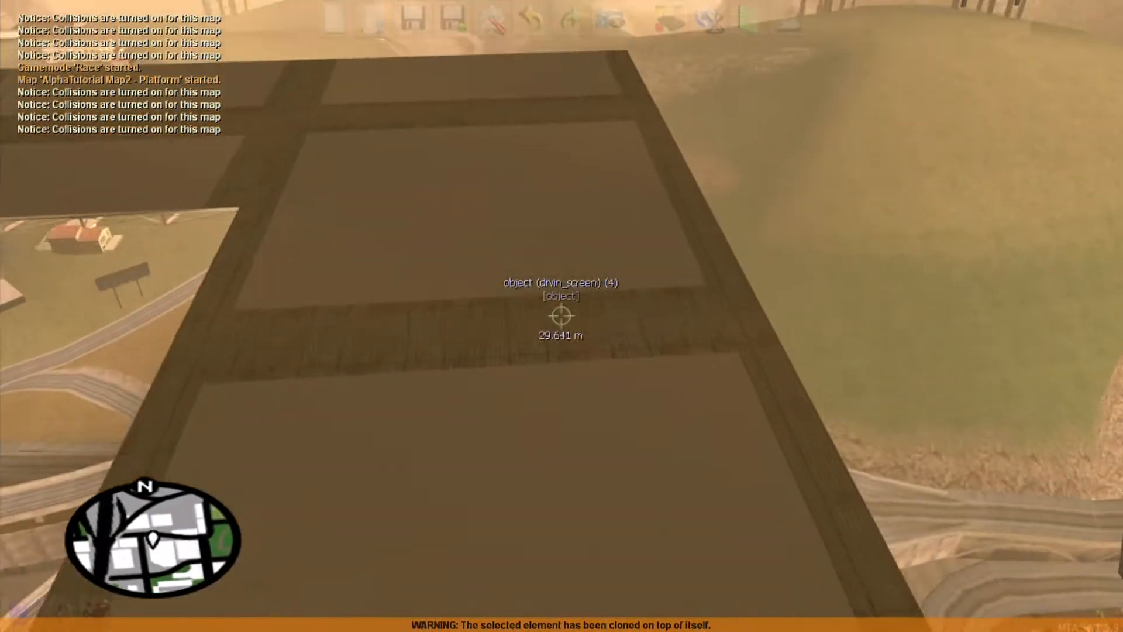
{"action": "key", "text": "s"}
{"action": "key", "text": "d"}
{"action": "key", "text": "w"}
{"action": "key", "text": "s"}
{"action": "key", "text": "f"}
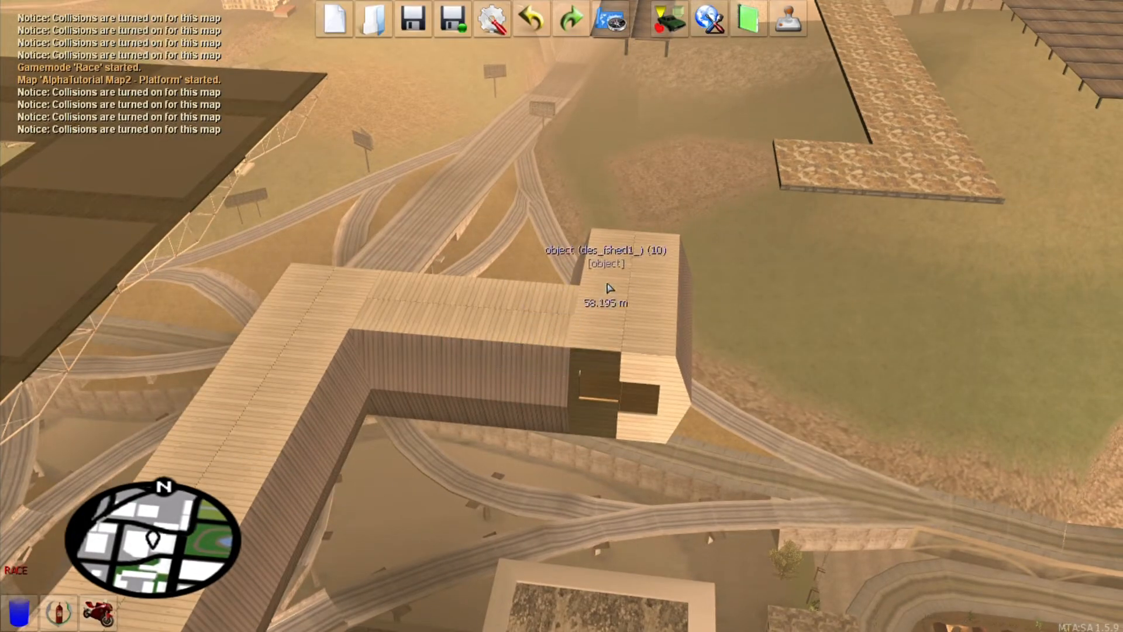
{"action": "key", "text": "f"}
{"action": "key", "text": "a"}
{"action": "key", "text": "w"}
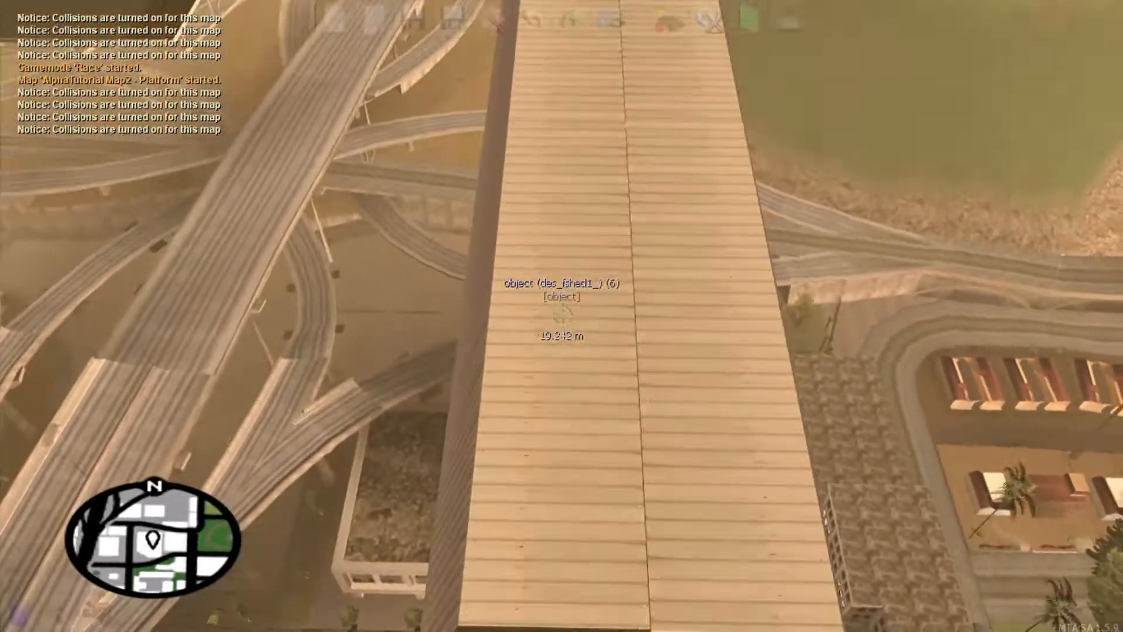
{"action": "key", "text": "s"}
{"action": "key", "text": "f"}
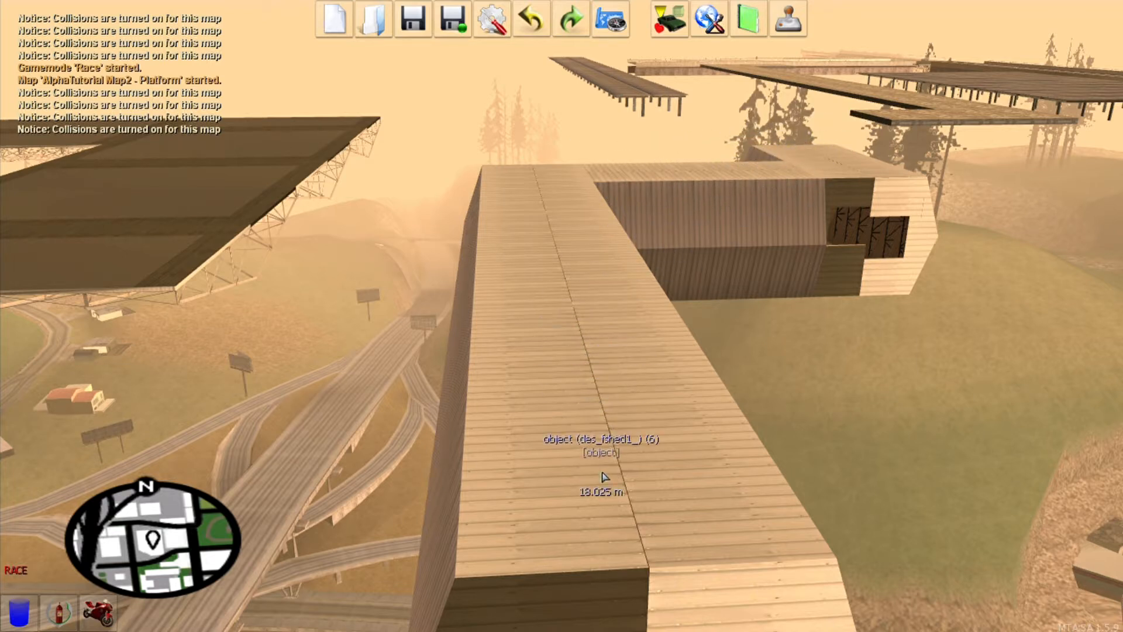
{"action": "key", "text": "f"}
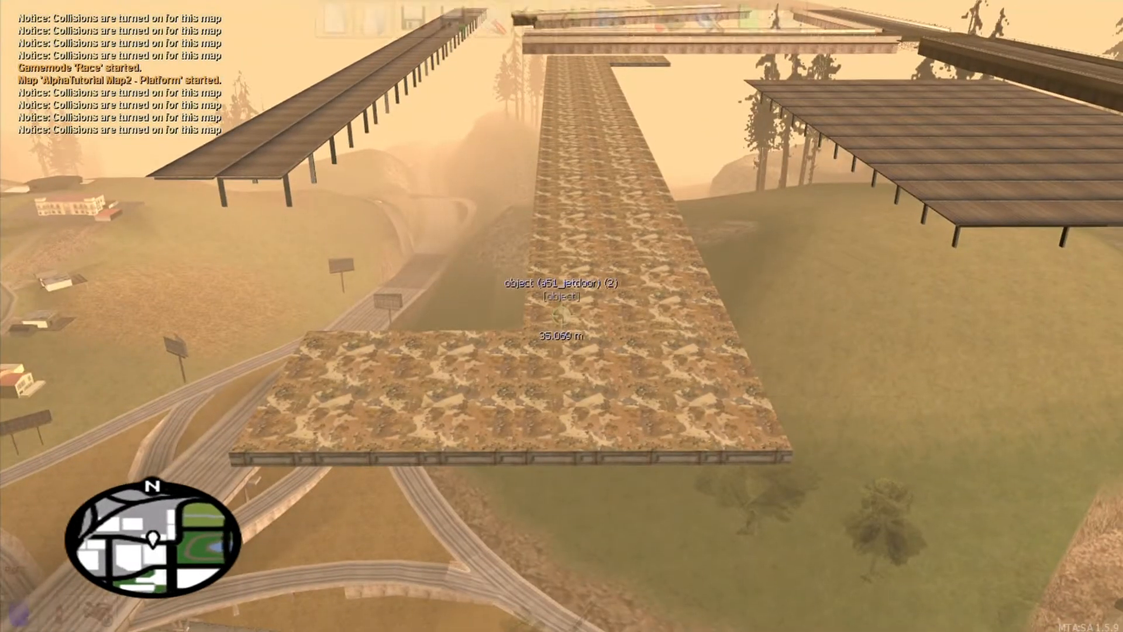
- Examine the demonstration roads from the air, including the a51_jetdoor road, the drvin_screen platforms and the vgEnshade01_lvs surface
{"action": "key", "text": "f"}
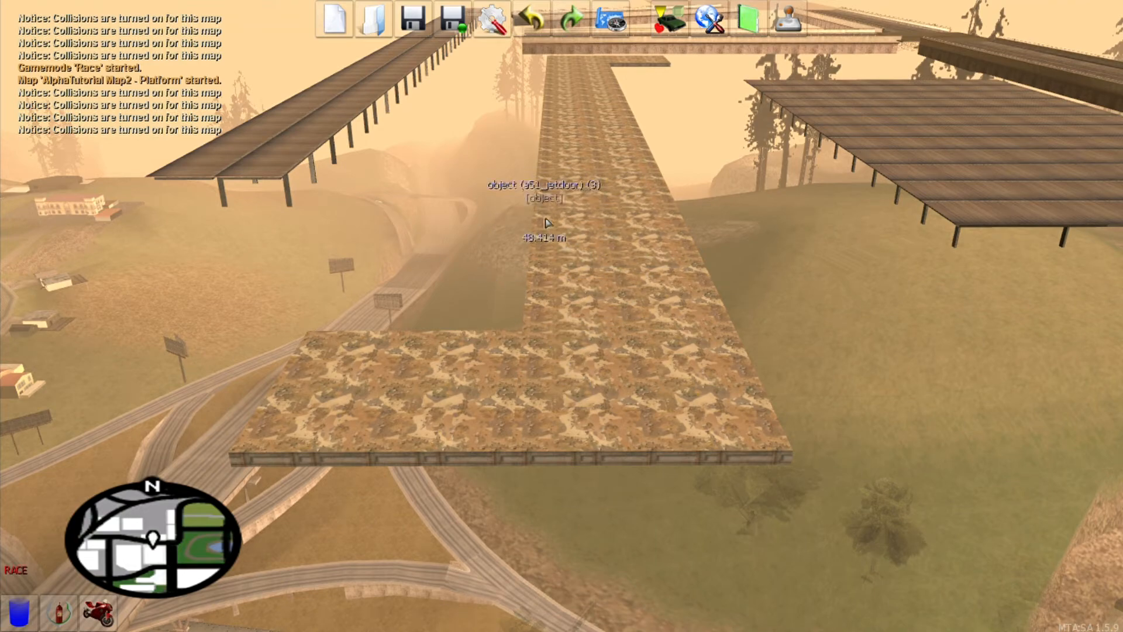
{"action": "key", "text": "f"}
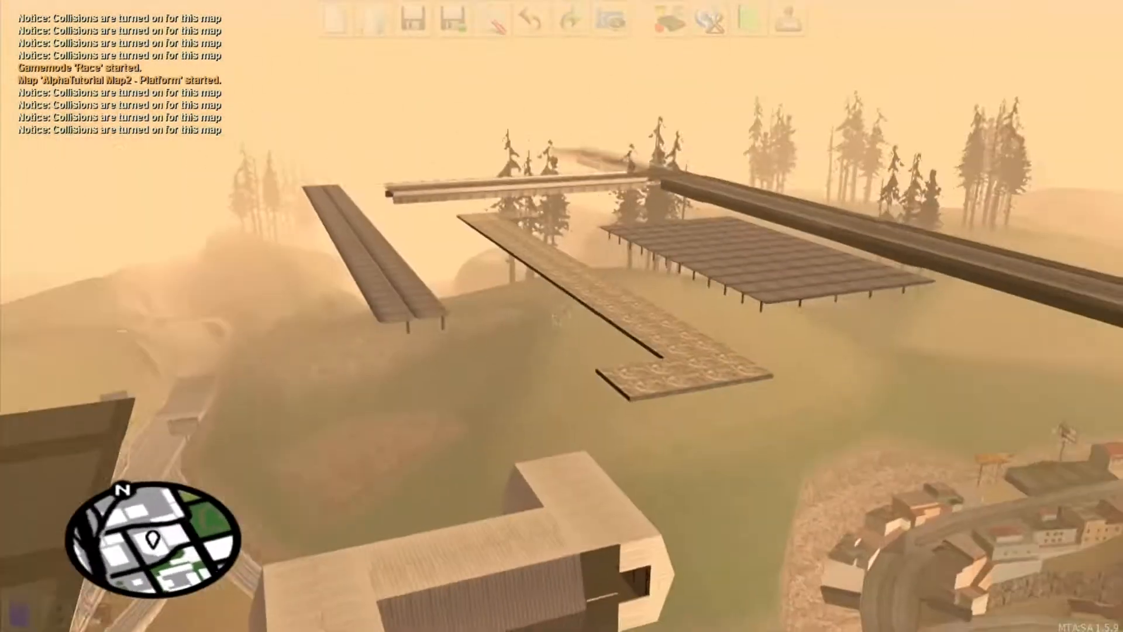
{"action": "key", "text": "w"}
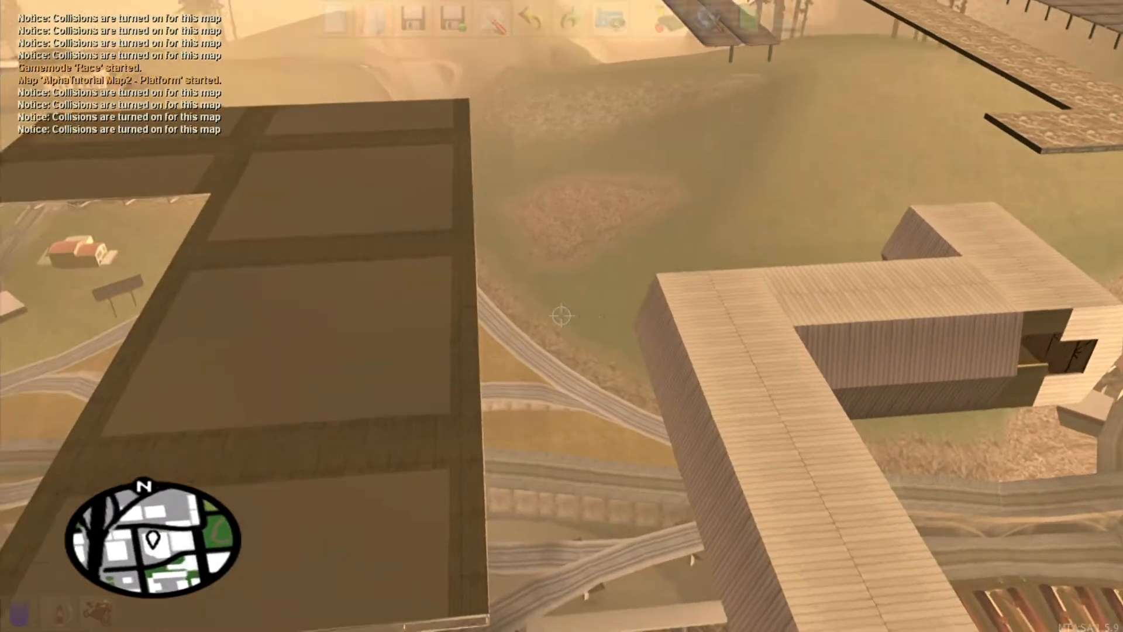
{"action": "key", "text": "s"}
{"action": "key", "text": "f"}
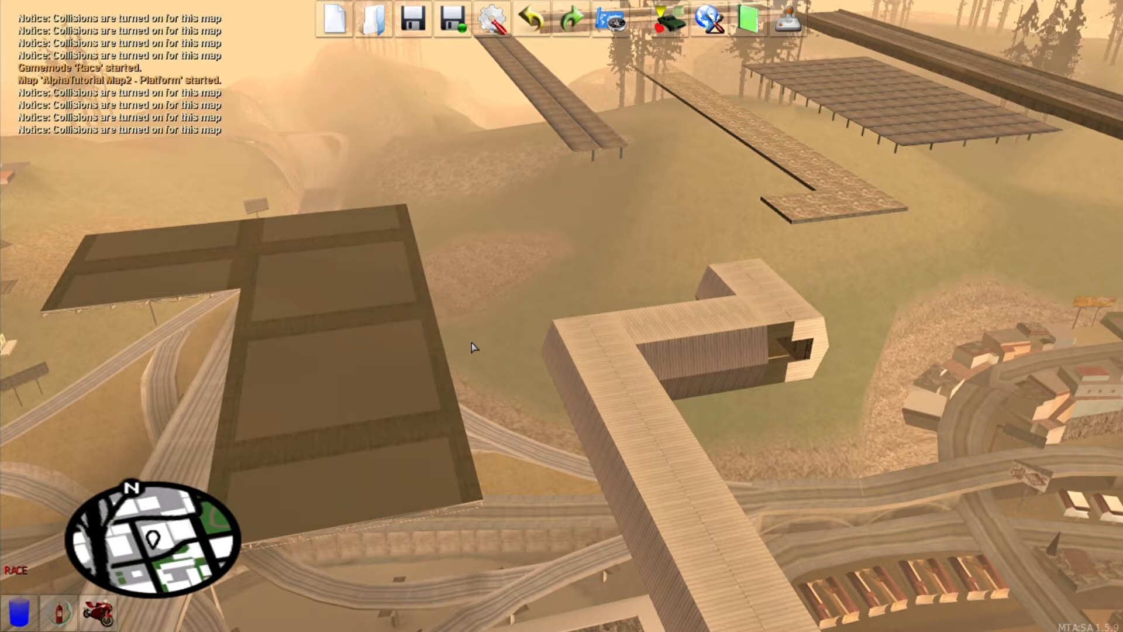
{"action": "key", "text": "f"}
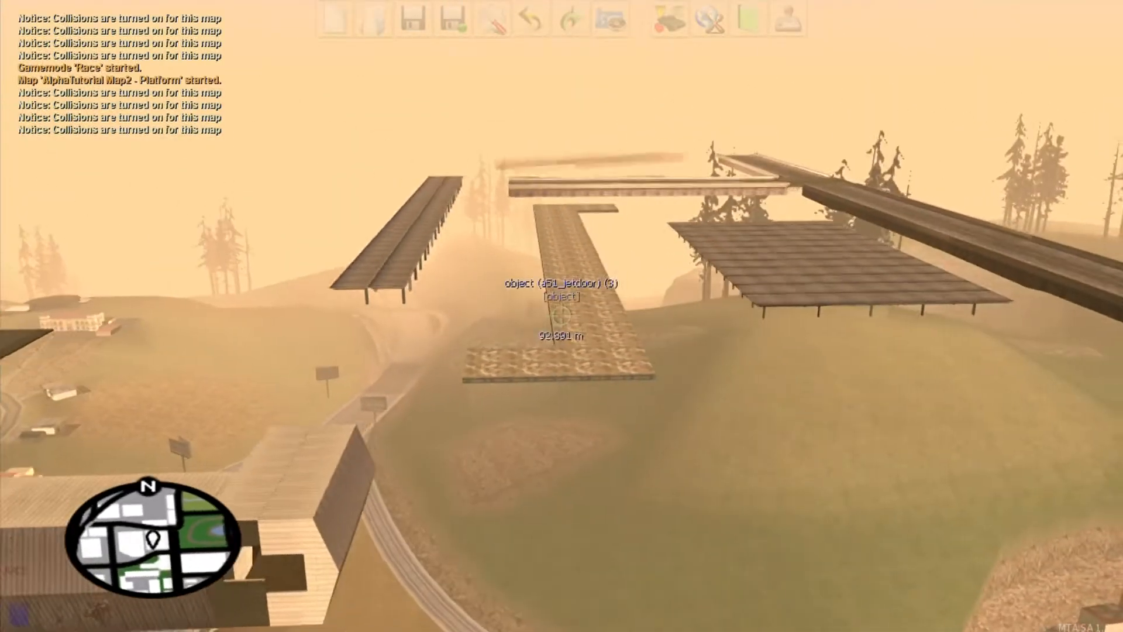
{"action": "key", "text": "f"}
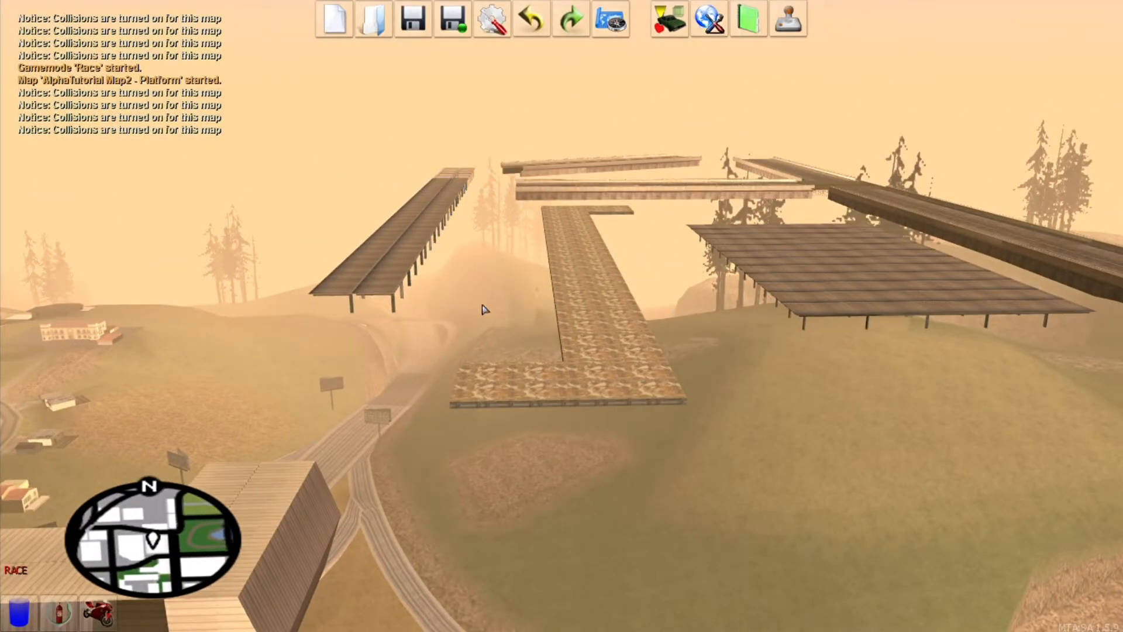
{"action": "key", "text": "f"}
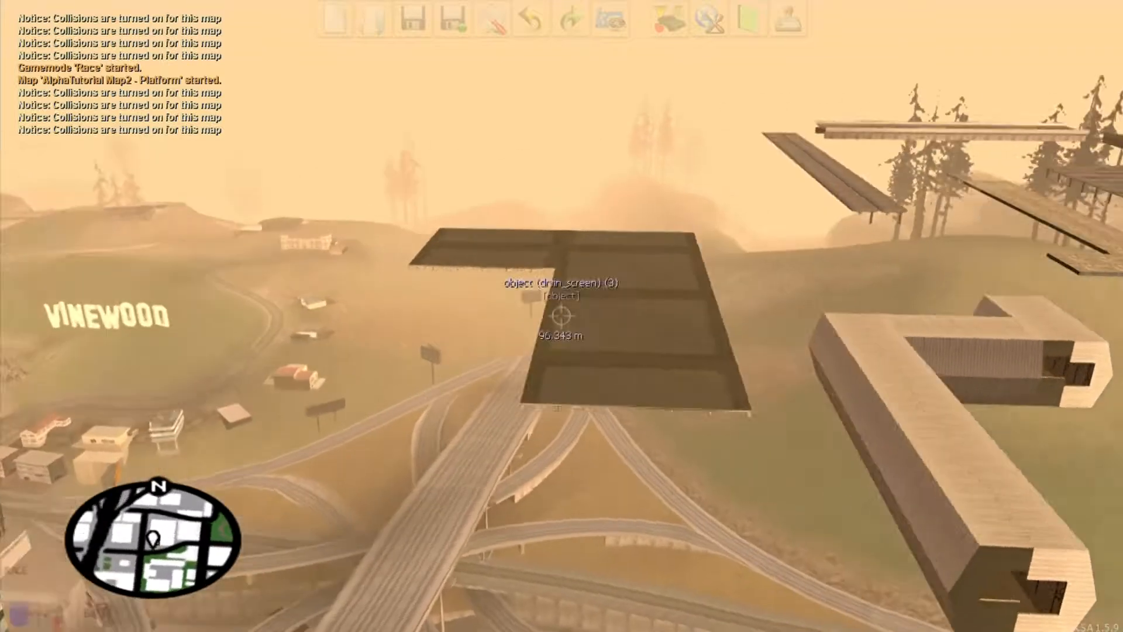
{"action": "key", "text": "f"}
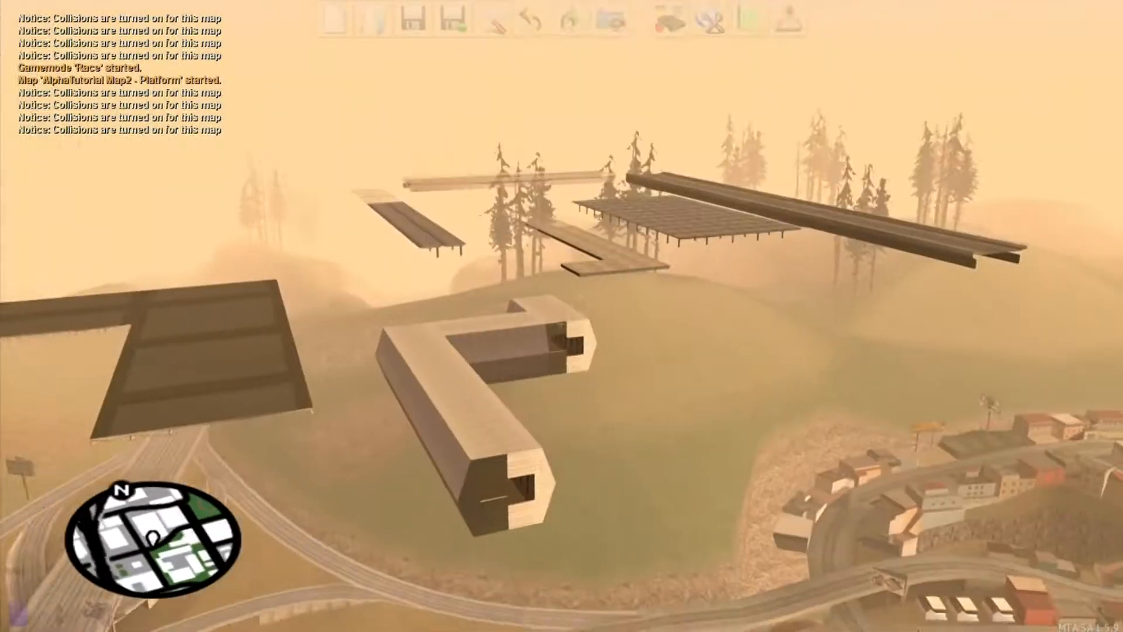
{"action": "key", "text": "f"}
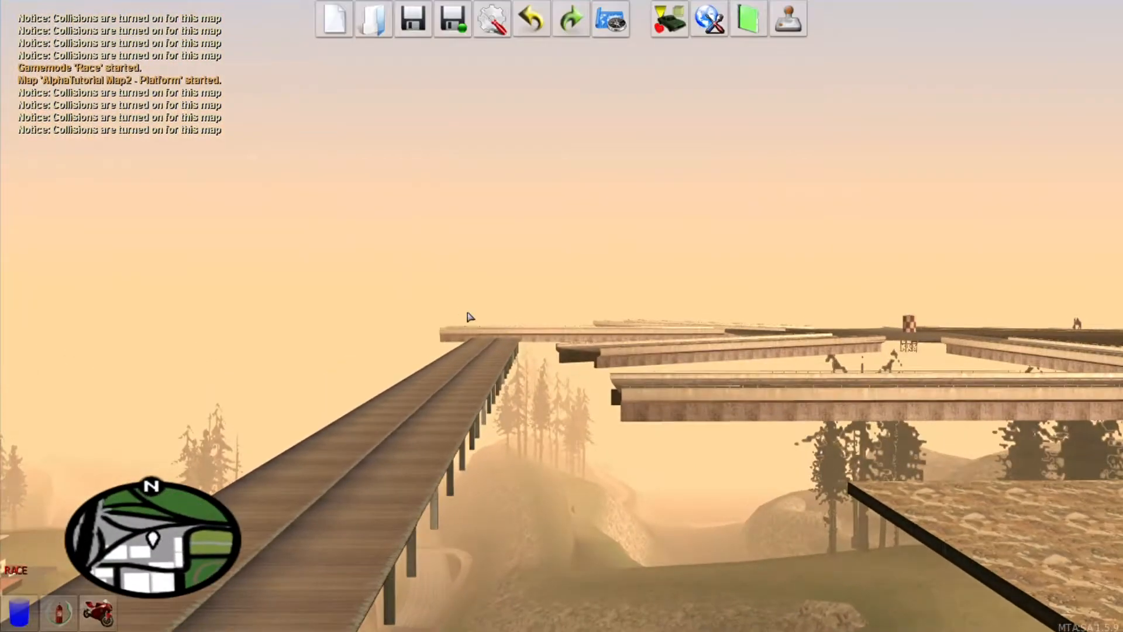
{"action": "key", "text": "f"}
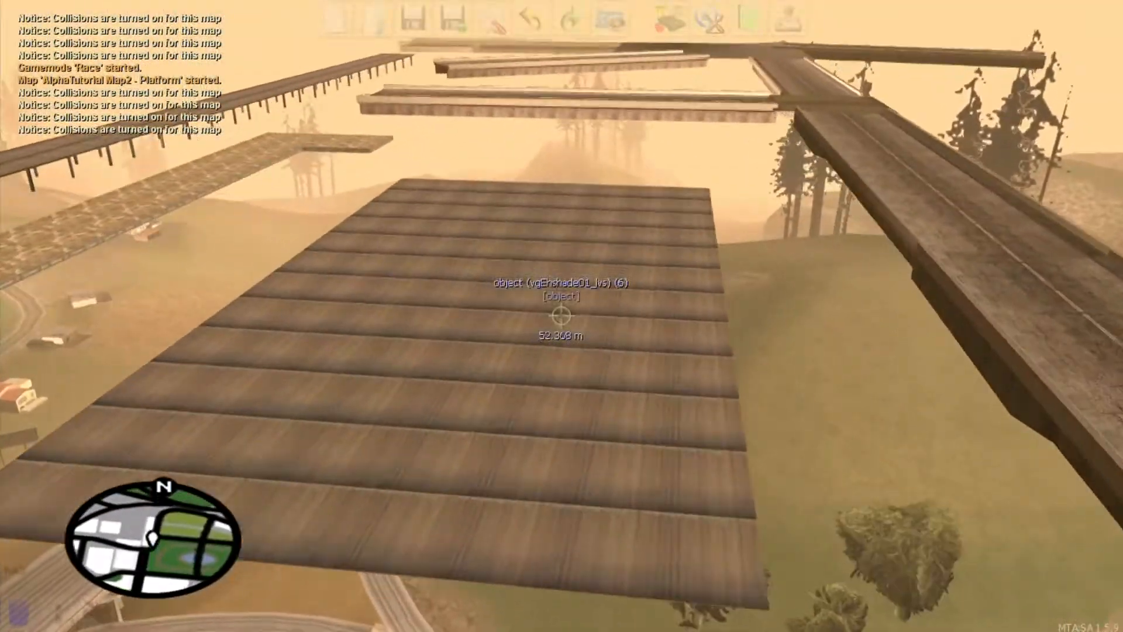
- Examine the vgsEedge10 turning platform and the elevated roads that meet at its edges
{"action": "key", "text": "w"}
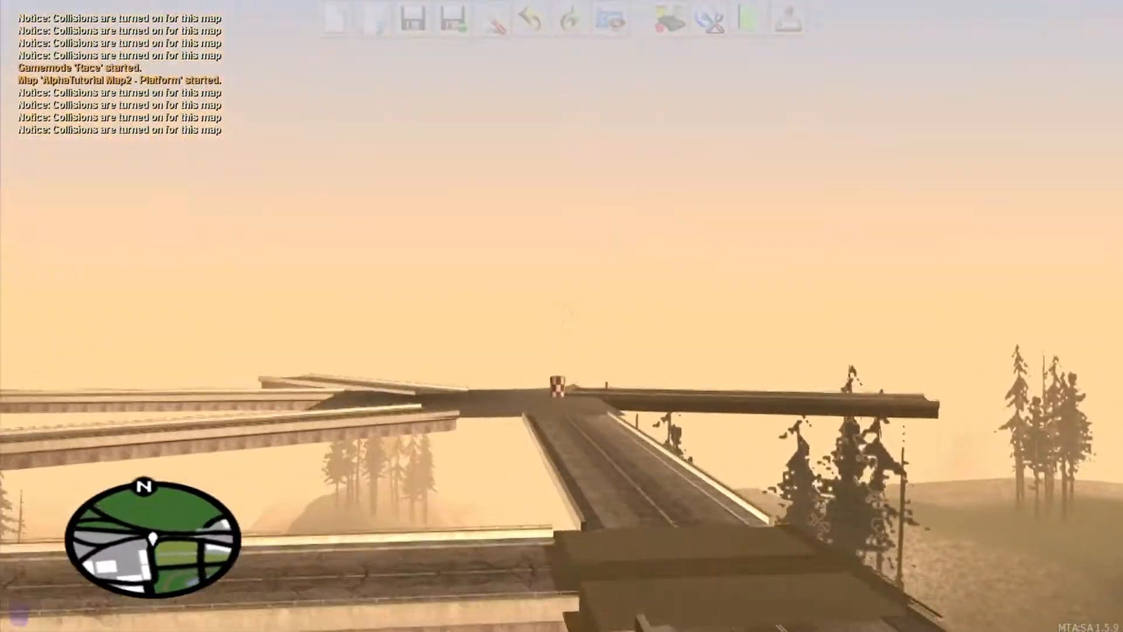
{"action": "key", "text": "s"}
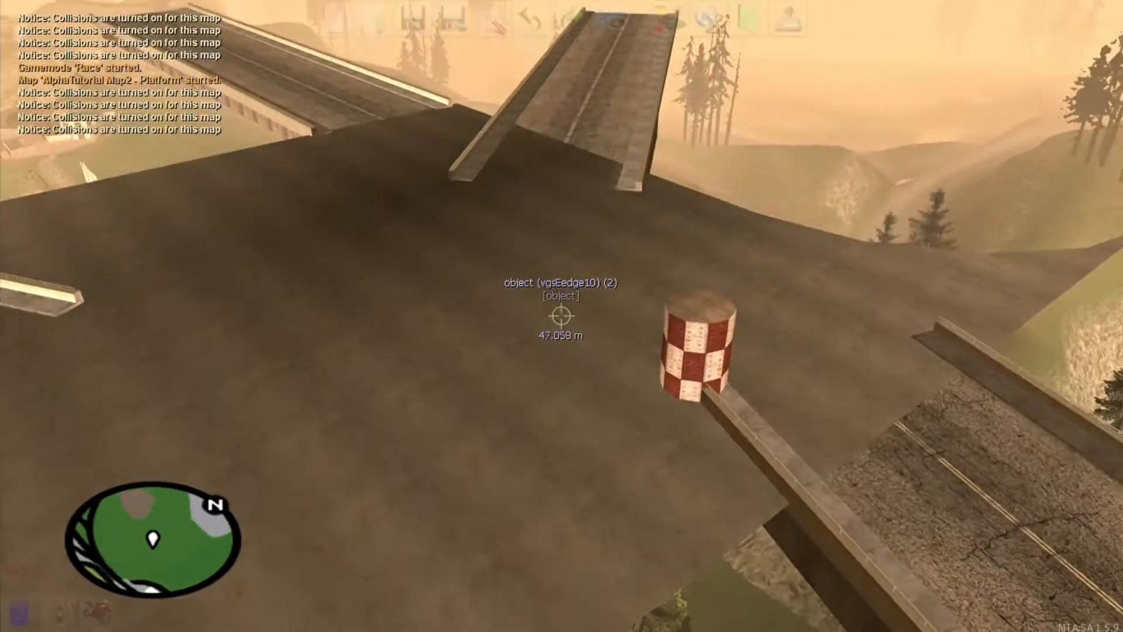
{"action": "key", "text": "s"}
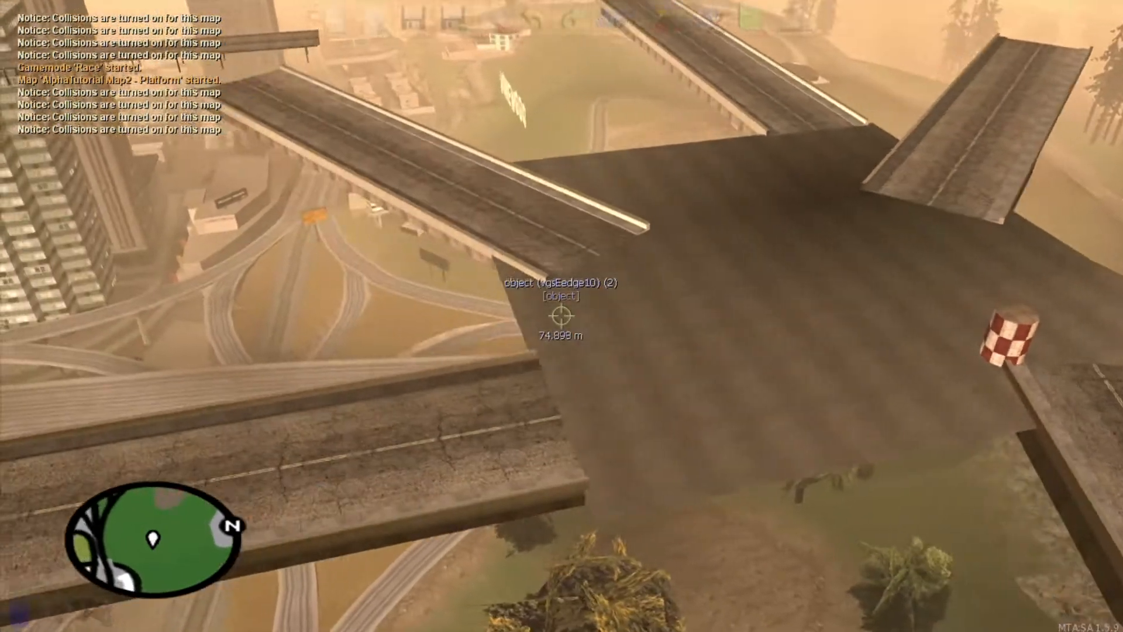
{"action": "key", "text": "f"}
{"action": "key", "text": "f"}
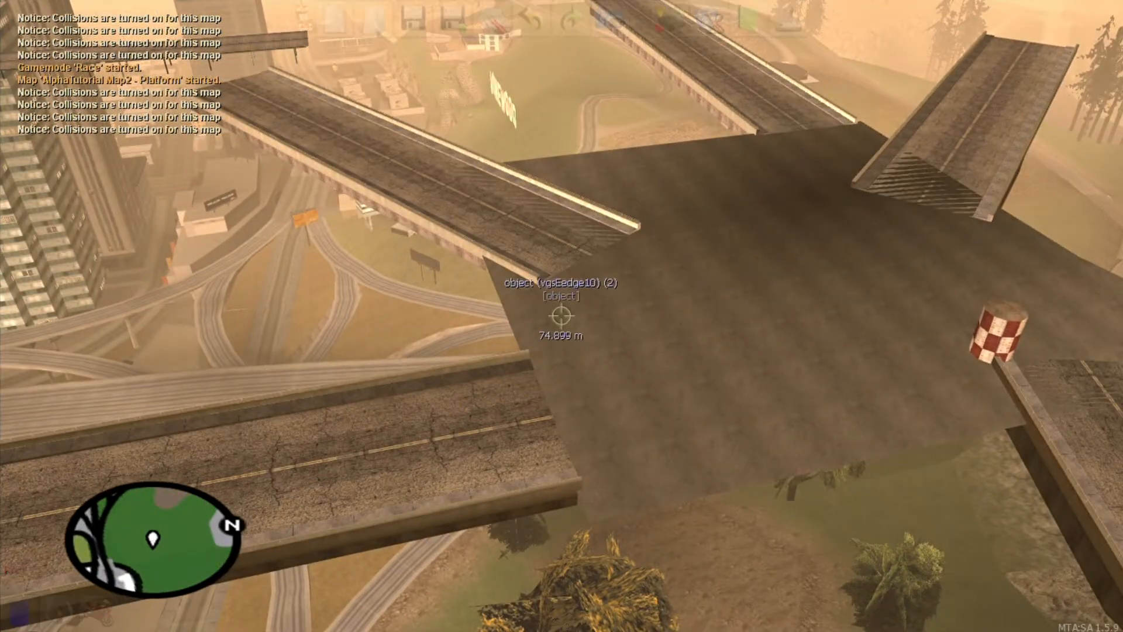
{"action": "key", "text": "f"}
{"action": "key", "text": "f"}
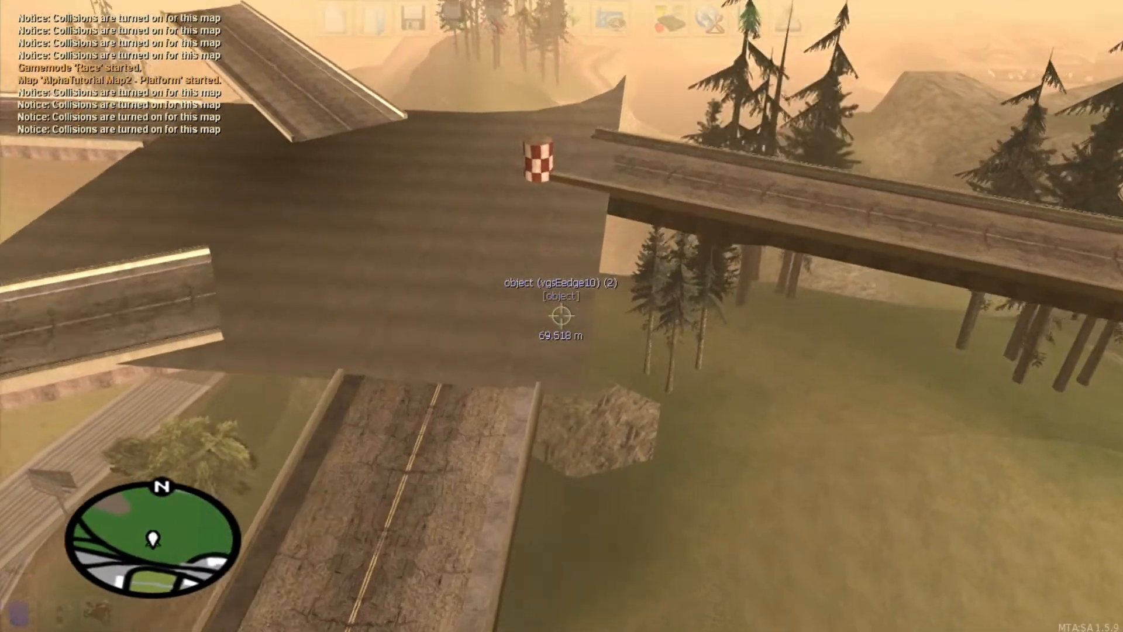
- Clone the checkered by_fuel07 tower and carry the copy across to the elevated road over Downtown Los Santos
{"action": "key", "text": "w"}
{"action": "key", "text": "c"}
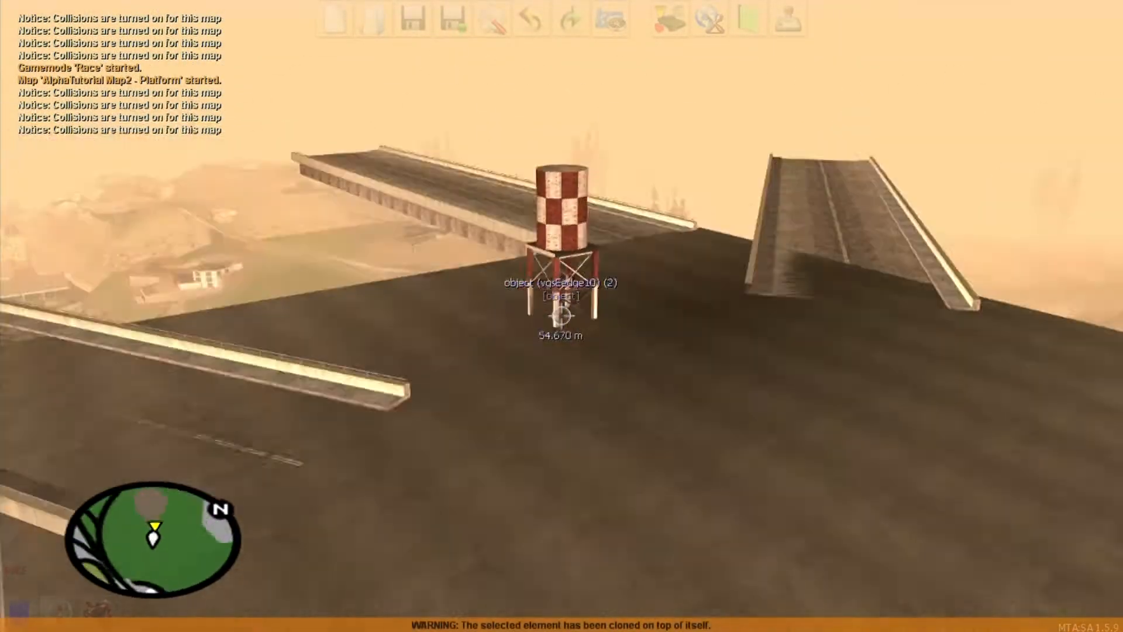
{"action": "key", "text": "w"}
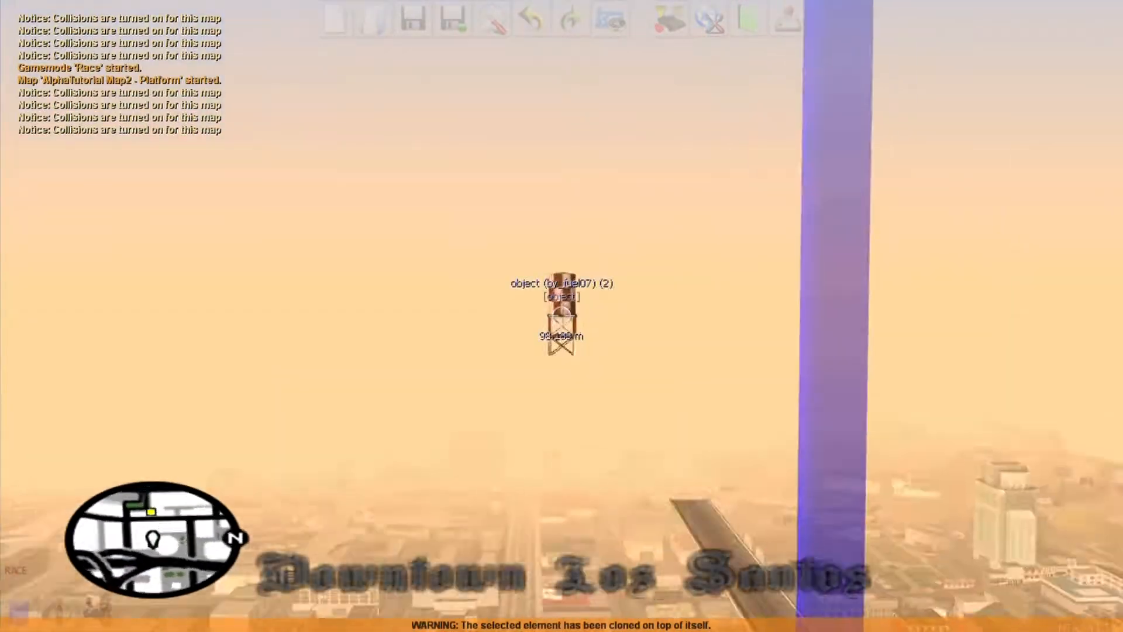
{"action": "key", "text": "w"}
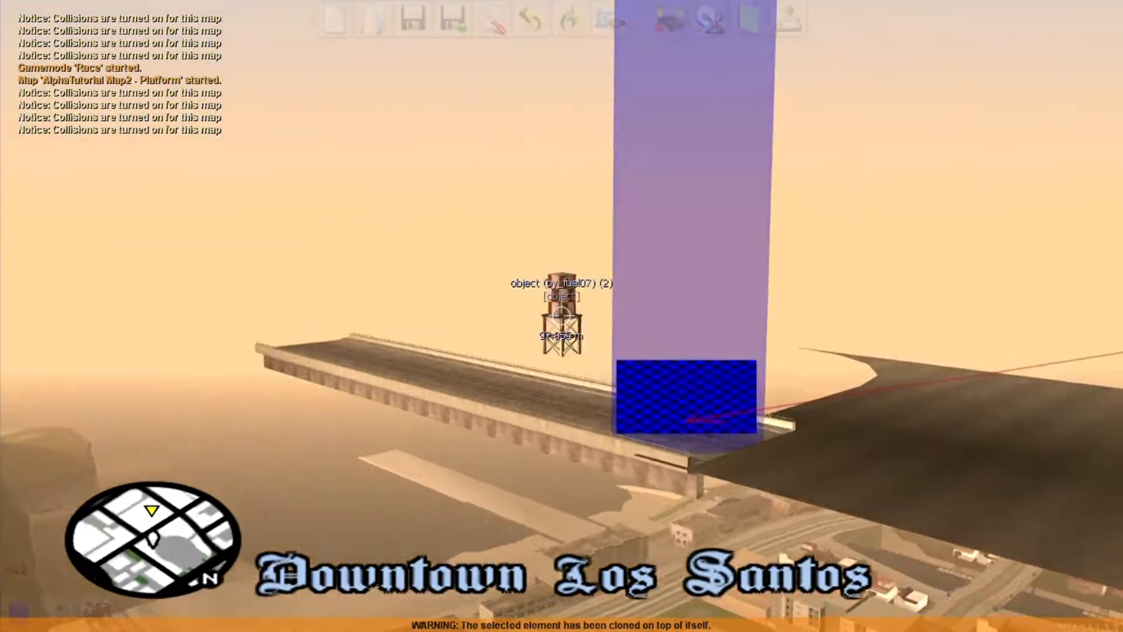
- Extend the elevated road with a cloned cs_roadbridge04 section aligned flush with the road's end
{"action": "key", "text": "a"}
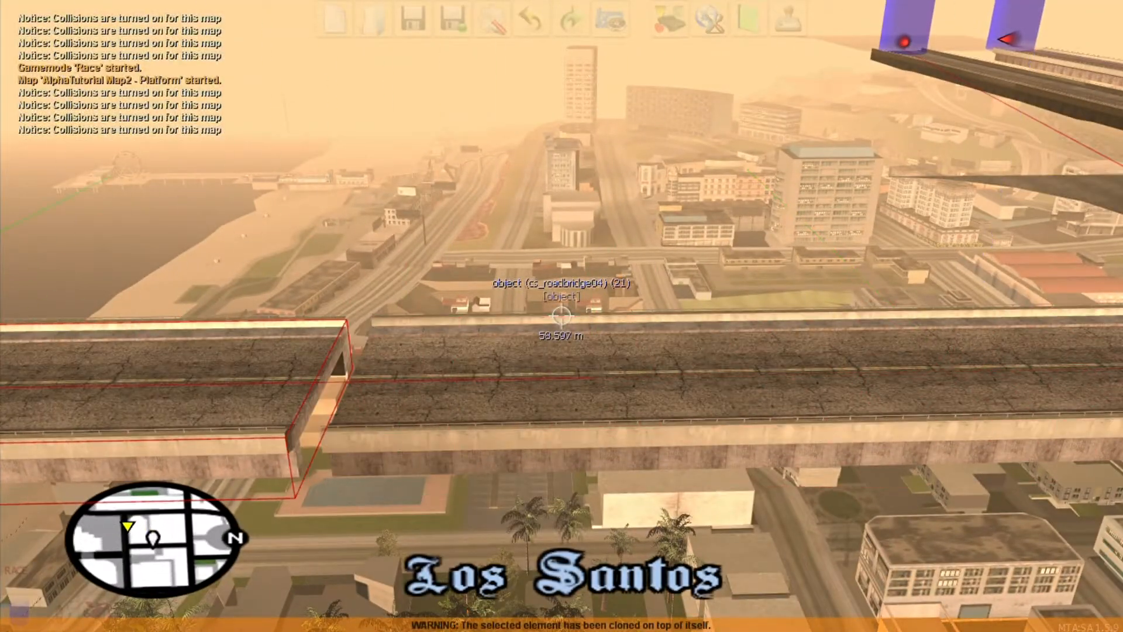
{"action": "key", "text": "d"}
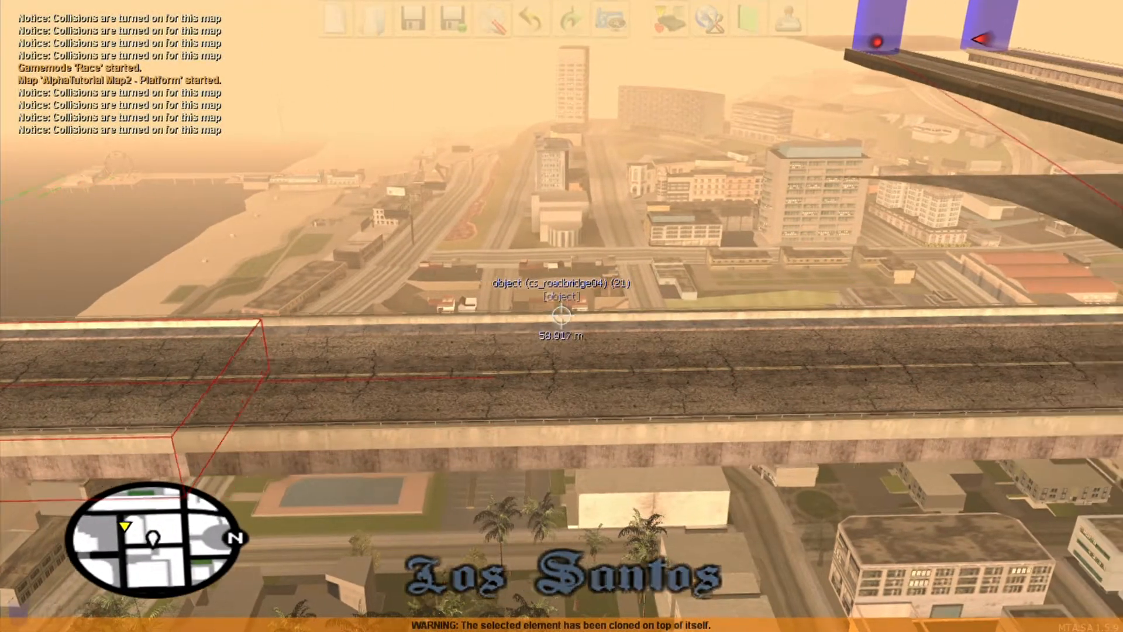
{"action": "key", "text": "a"}
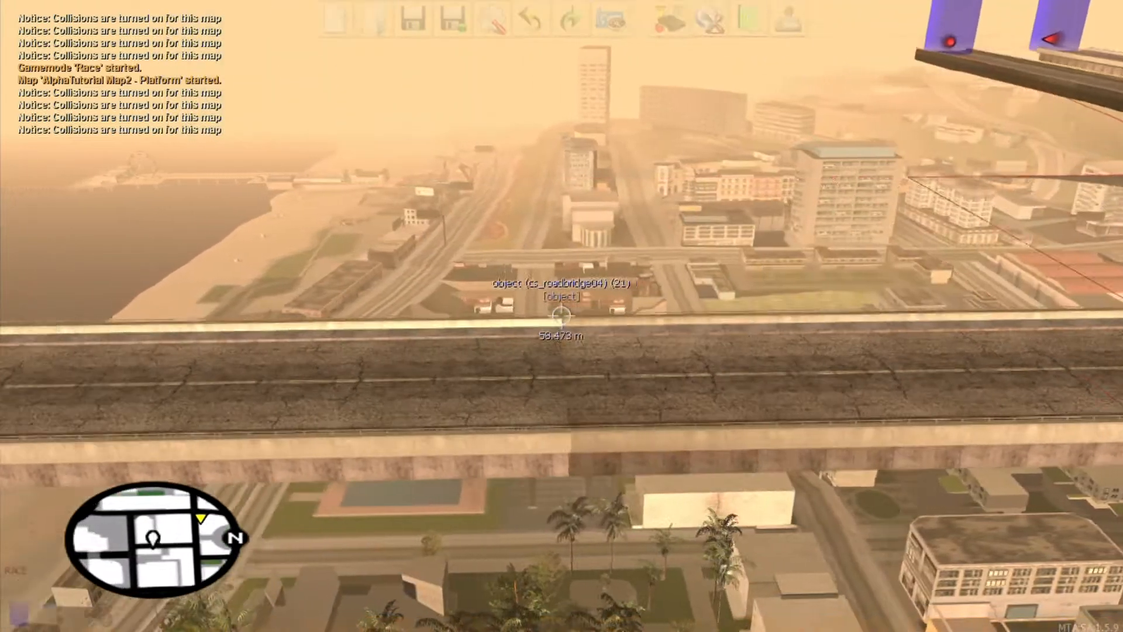
- Clone the vgsEedge10 turning platform and move the copy to the end of the extended road
{"action": "key", "text": "s"}
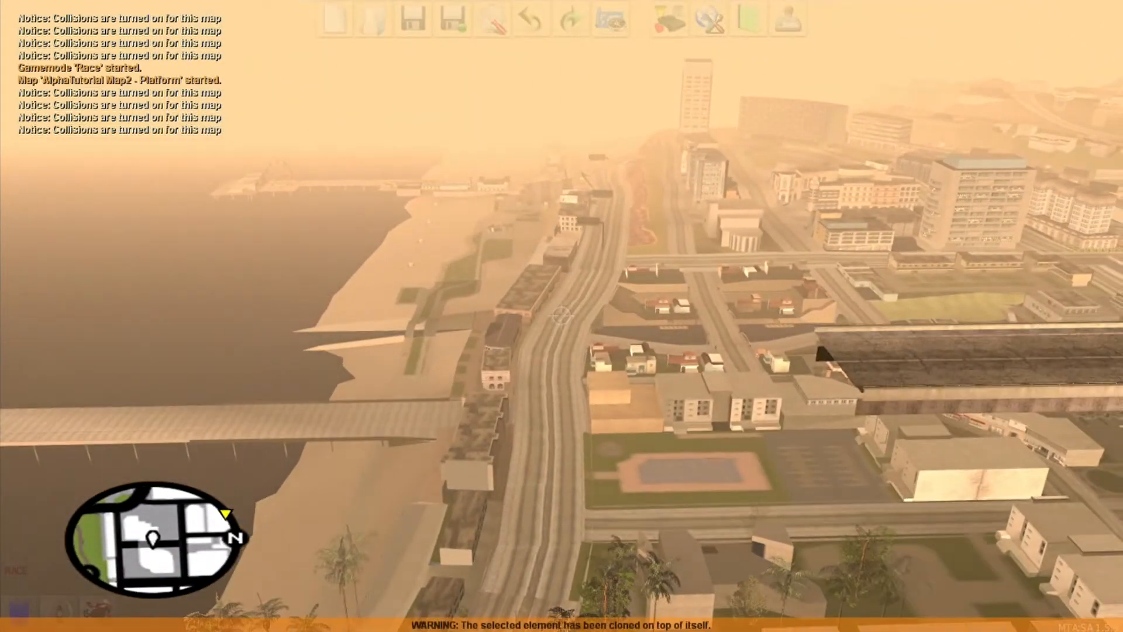
{"action": "key", "text": "Left"}
{"action": "key", "text": "Down"}
{"action": "key", "text": "Right"}
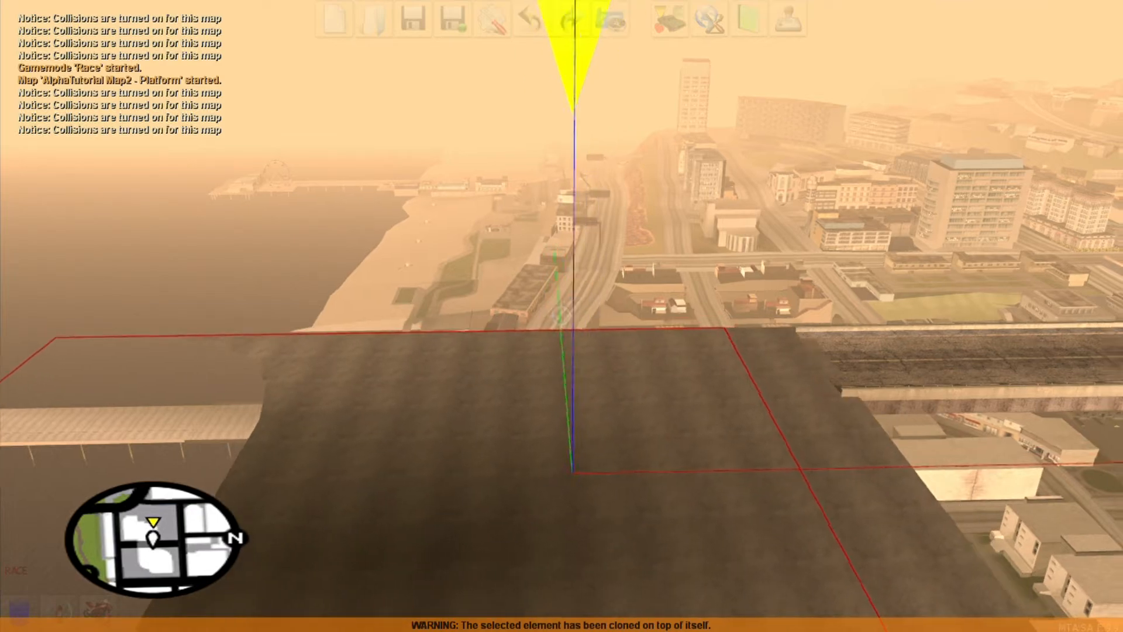
- Clone a cs_roadbridge04 section, rotate the copy and move it beside the new platform as the road leaving the turn
{"action": "key", "text": "d"}
{"action": "key", "text": "w"}
{"action": "left_click", "coordinate": [561, 316]}
{"action": "key", "text": "d"}
{"action": "key", "text": "ctrl+c"}
{"action": "key", "text": "ctrl+Left"}
{"action": "key", "text": "ctrl+Left"}
{"action": "key", "text": "Down"}
{"action": "key", "text": "Left"}
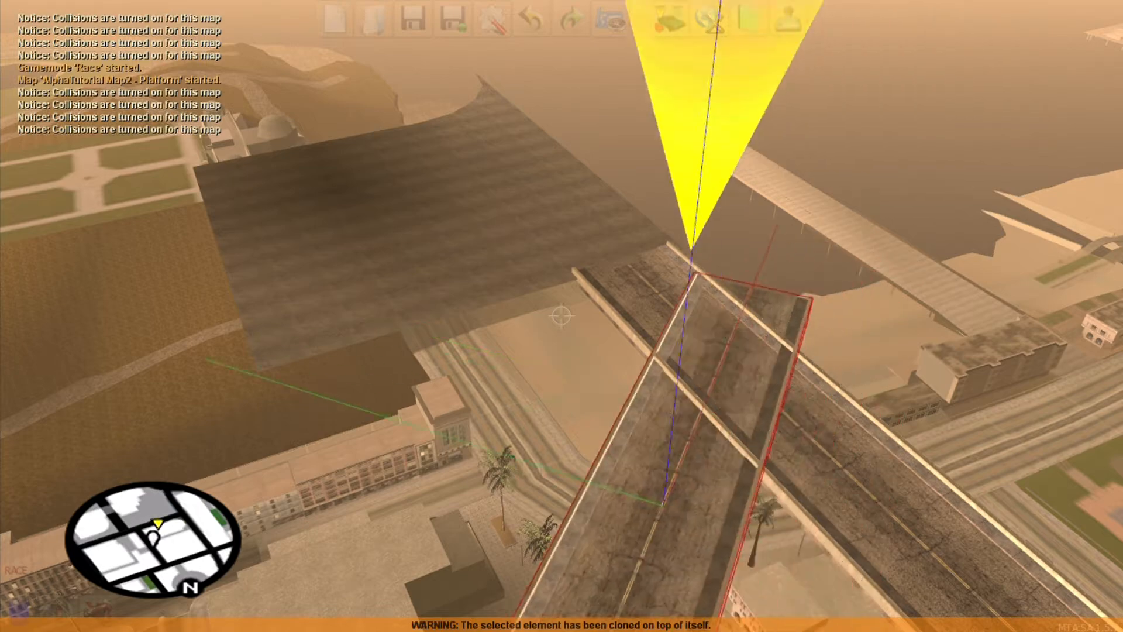
{"action": "key", "text": "Left"}
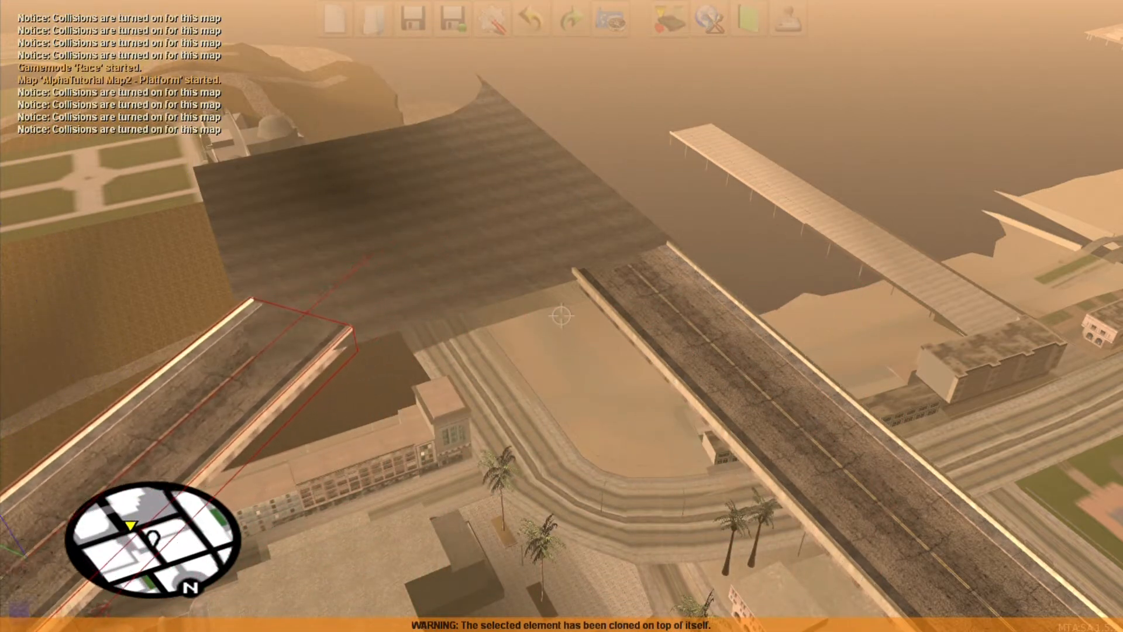
- Examine the new turn from the approach road, including the platform and the road leading away from it
{"action": "key", "text": "d"}
{"action": "key", "text": "w"}
{"action": "key", "text": "w"}
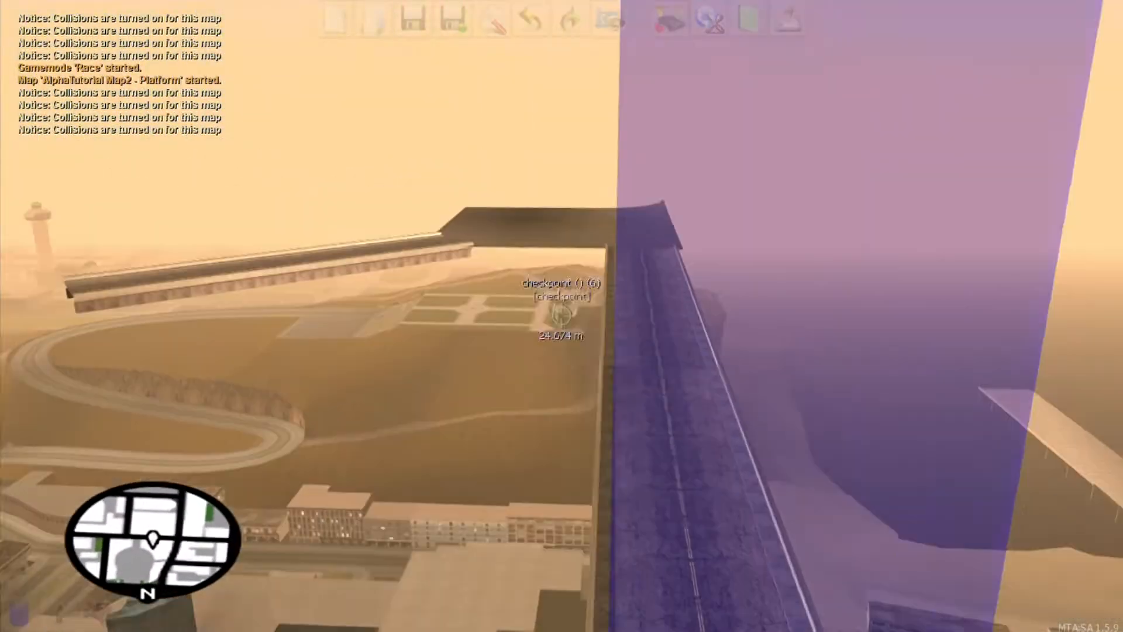
{"action": "key", "text": "f"}
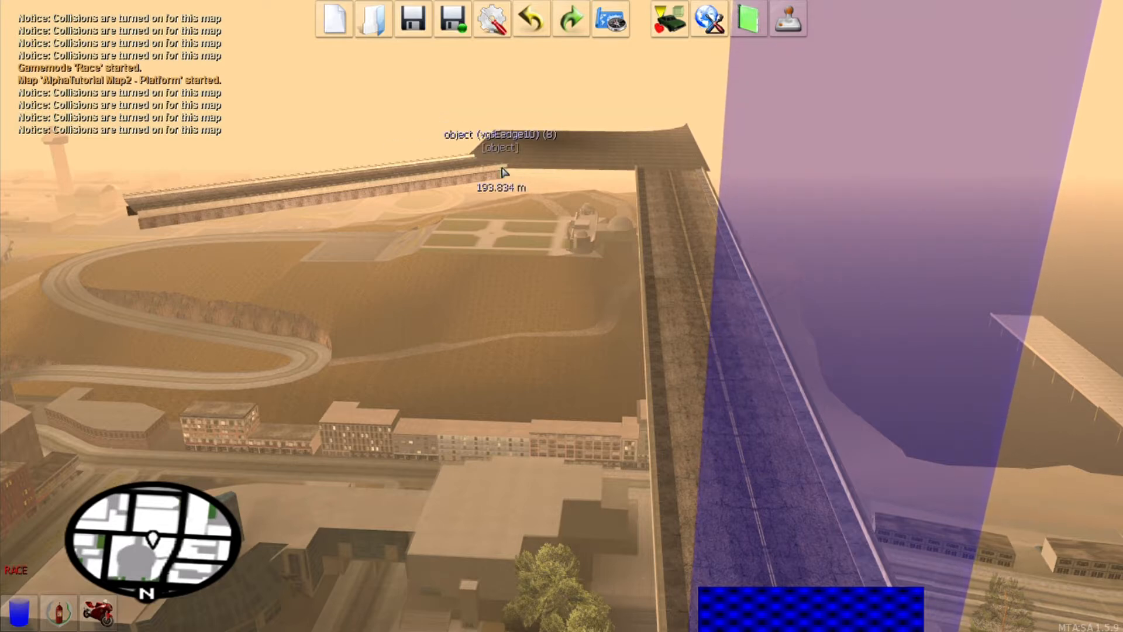
{"action": "key", "text": "f"}
{"action": "key", "text": "w"}
{"action": "key", "text": "f"}
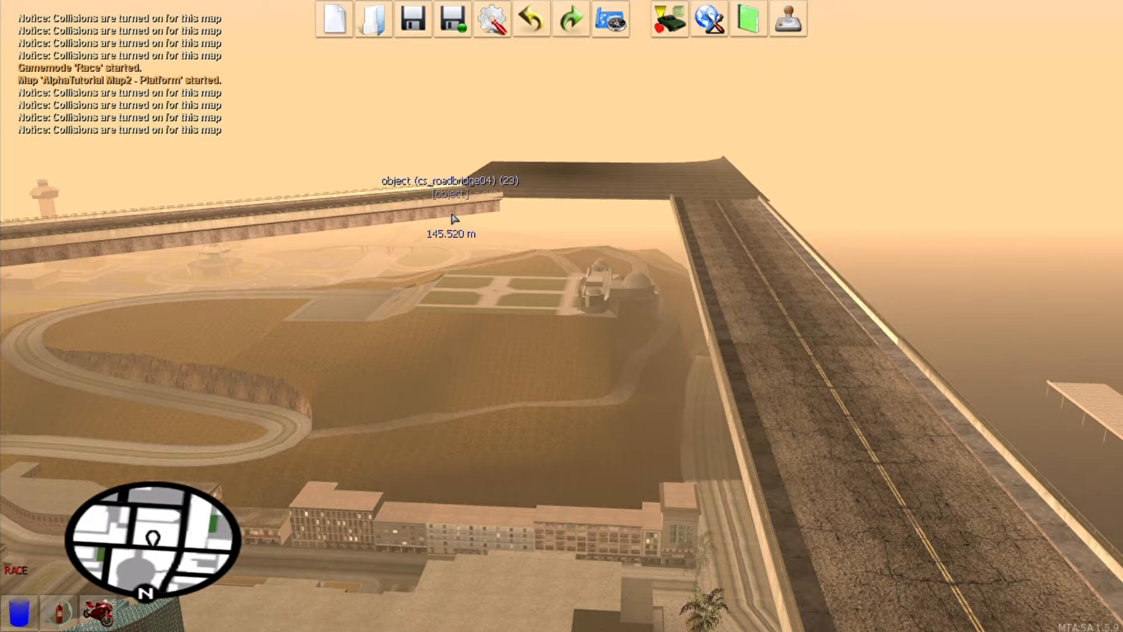
{"action": "key", "text": "s"}
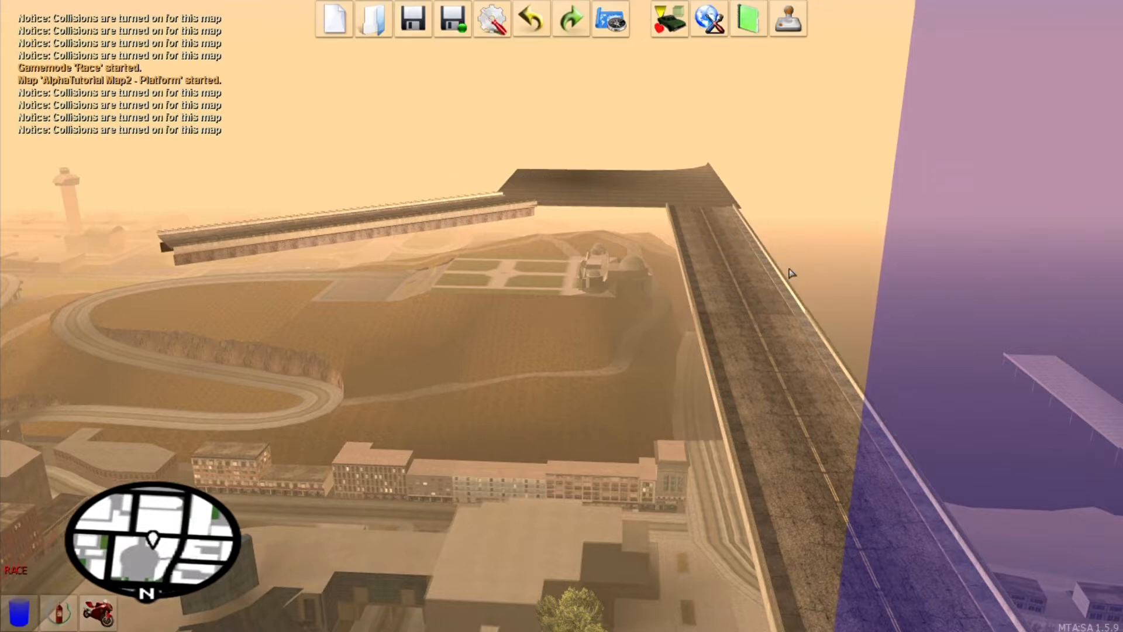
- Clone the checkpoint on the approach road and place the copy at the start of the road after the turning platform
{"action": "left_click", "coordinate": [995, 391]}
{"action": "key", "text": "ctrl+c"}
{"action": "left_click", "coordinate": [995, 391]}
{"action": "key", "text": "f"}
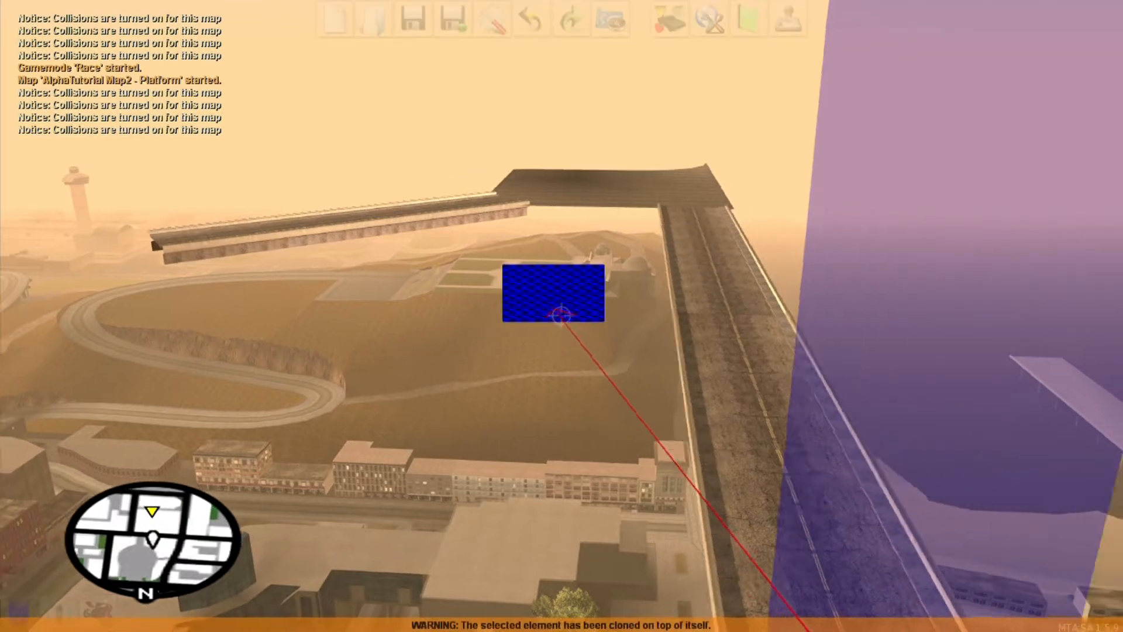
{"action": "key", "text": "w"}
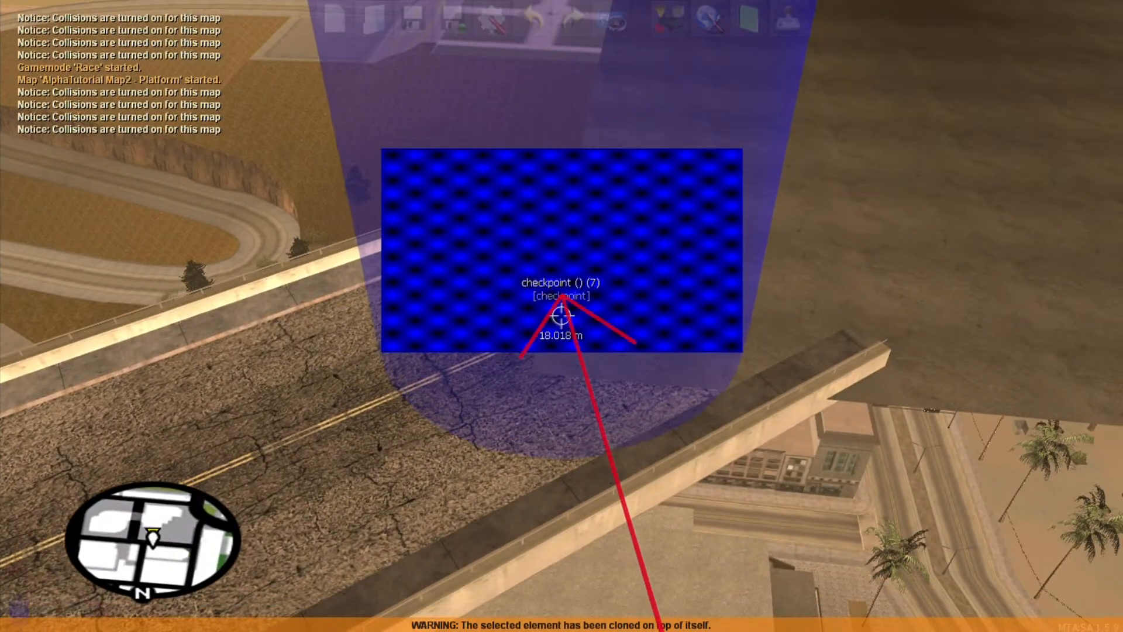
{"action": "left_click", "coordinate": [561, 316]}
{"action": "key", "text": "s"}
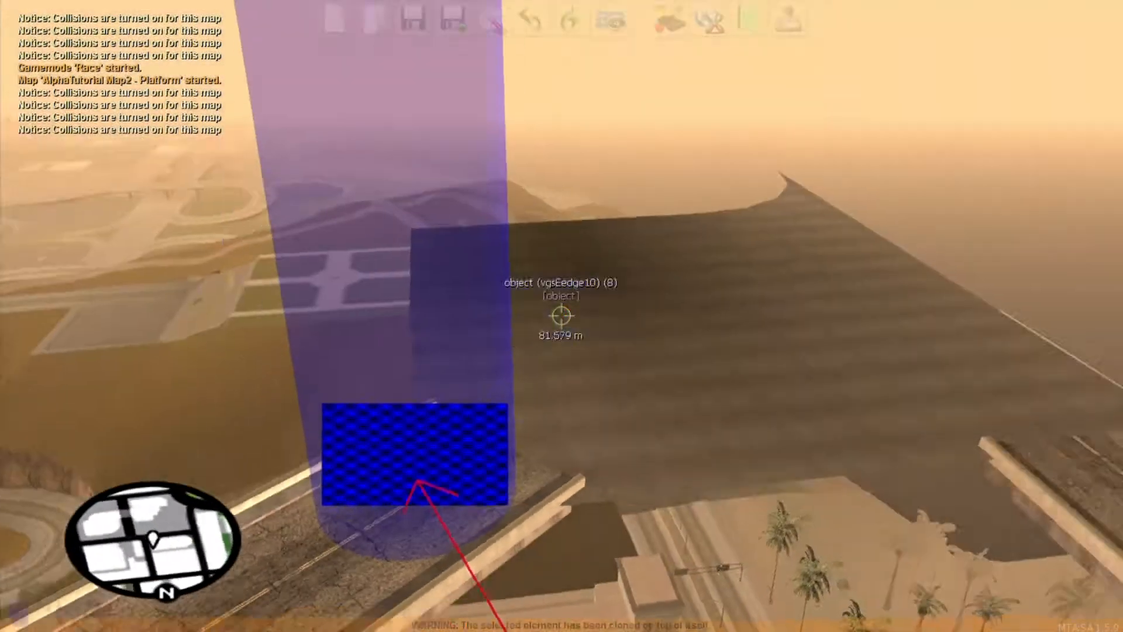
{"action": "key", "text": "w"}
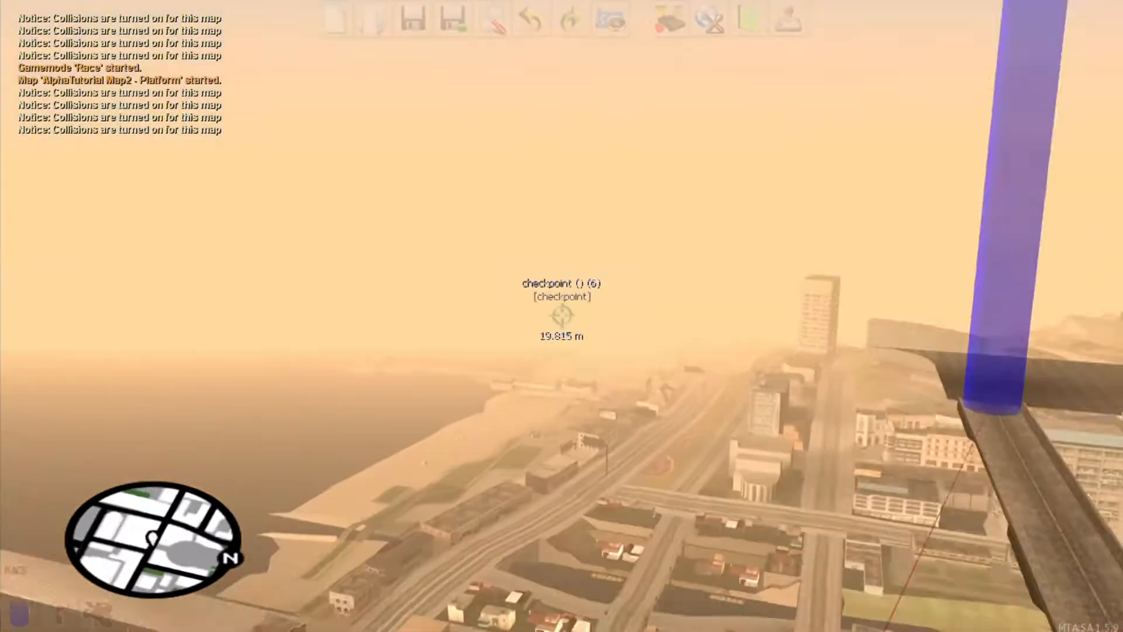
{"action": "key", "text": "s"}
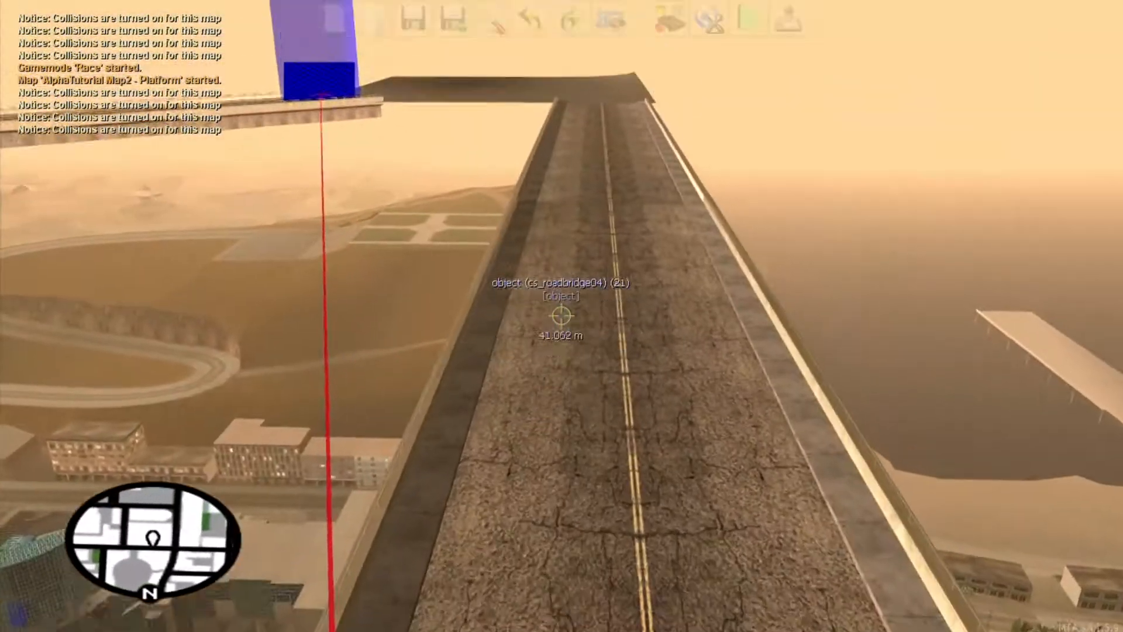
{"action": "key", "text": "f"}
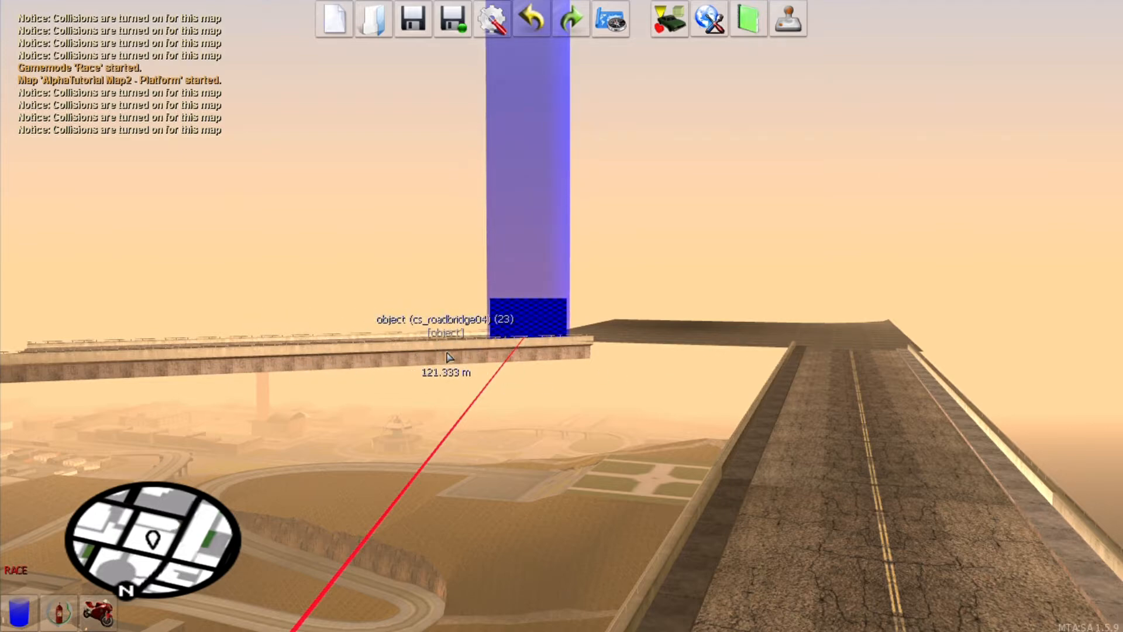
- Clone the vgsEedge10 turning platform and move the copy to the far end of the road leaving the turn
{"action": "key", "text": "f"}
{"action": "key", "text": "w"}
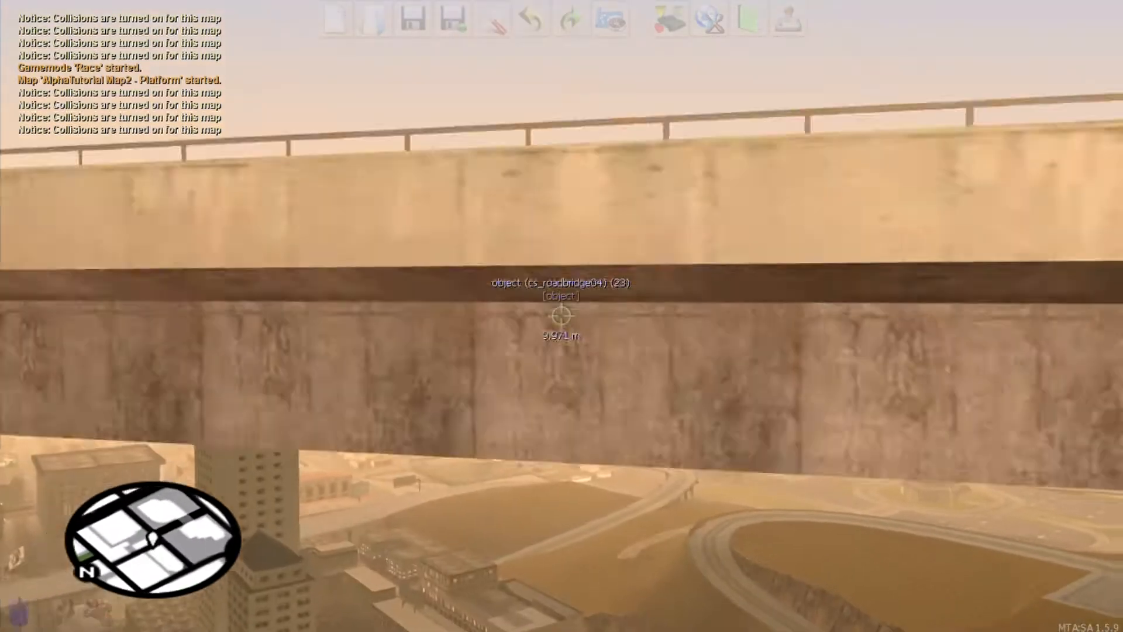
{"action": "key", "text": "s"}
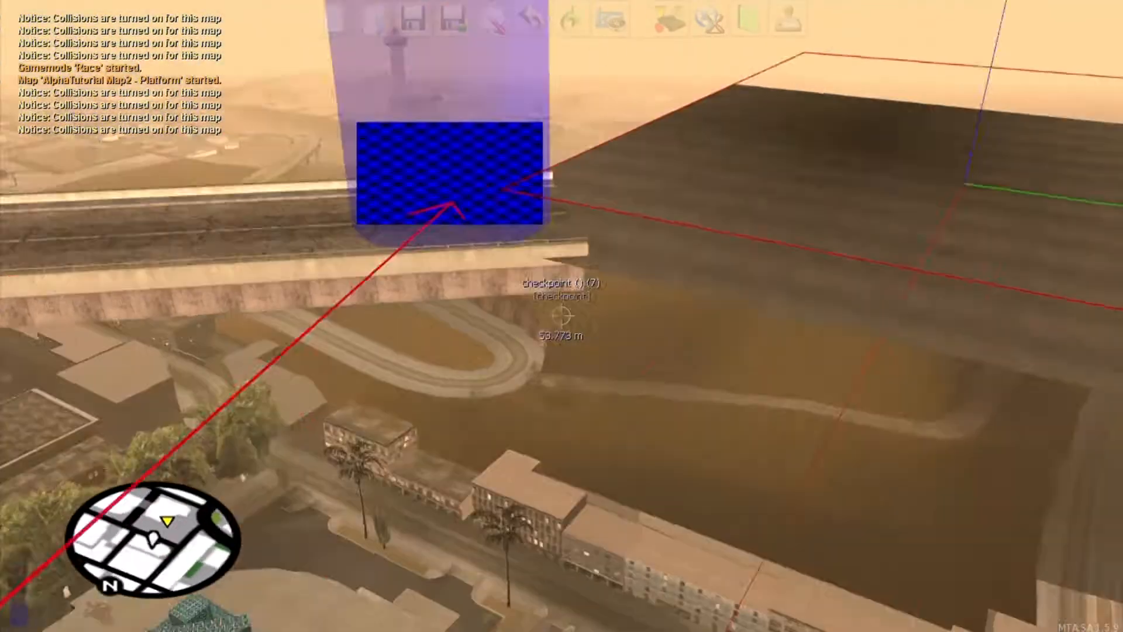
{"action": "key", "text": "c"}
{"action": "key", "text": "Left"}
{"action": "key", "text": "Left"}
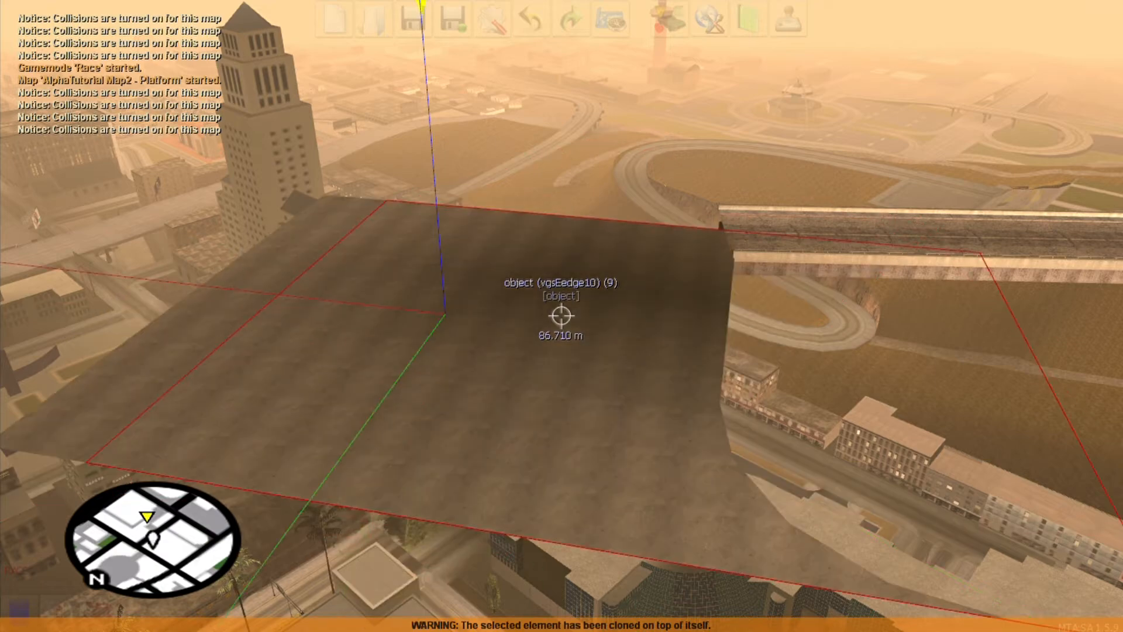
{"action": "key", "text": "Right"}
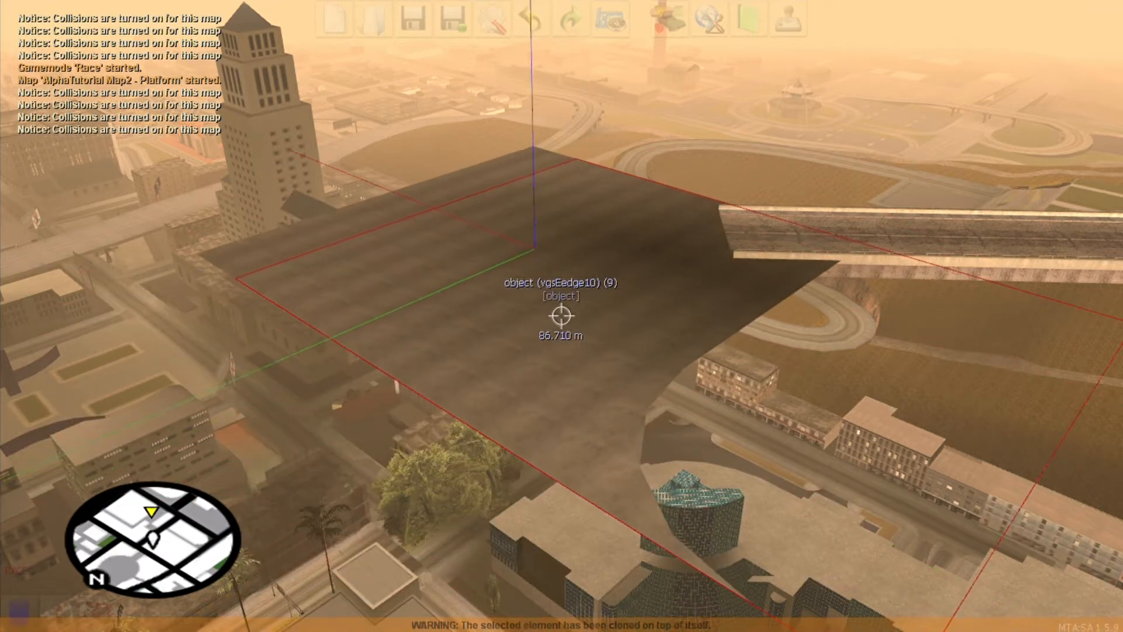
{"action": "key", "text": "Up"}
- Clone the connected cs_roadbridge04 section, rotate the copy and place it beside the original road as the exit from the new platform
{"action": "key", "text": "w"}
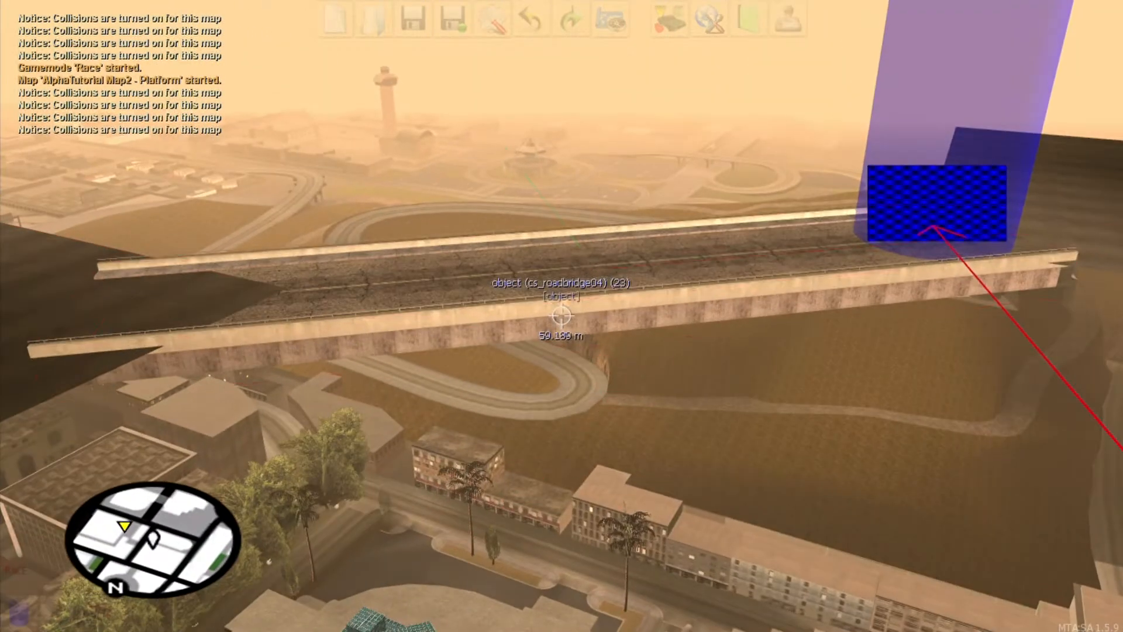
{"action": "right_click", "coordinate": [562, 316]}
{"action": "key", "text": "s"}
{"action": "key", "text": "c"}
{"action": "key", "text": "ctrl+Right"}
{"action": "key", "text": "ctrl+Right"}
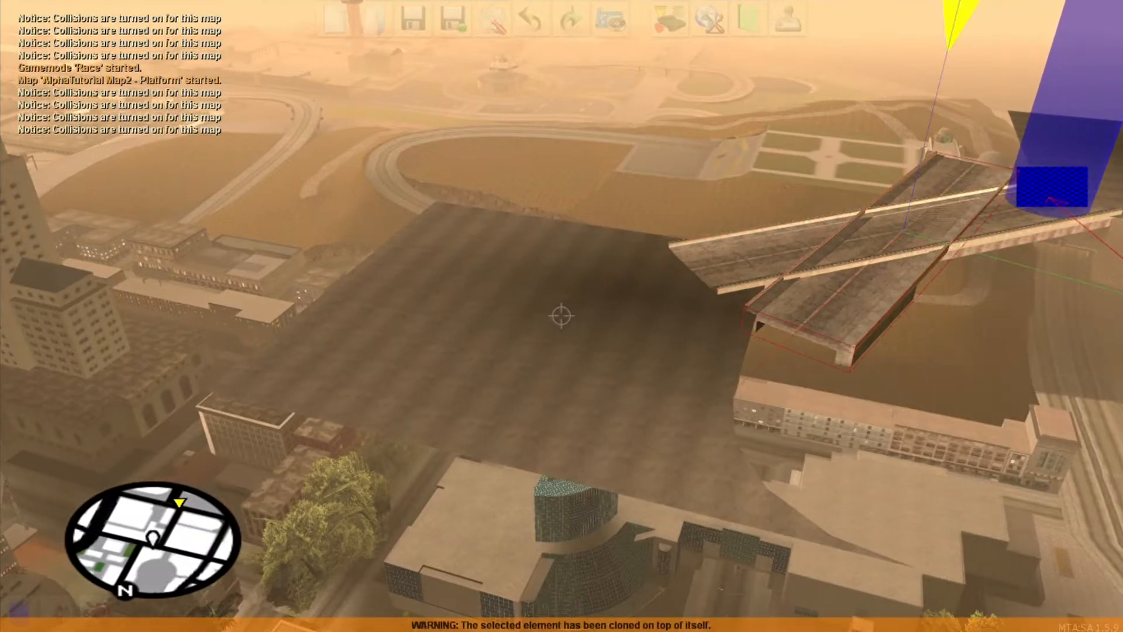
{"action": "key", "text": "Left"}
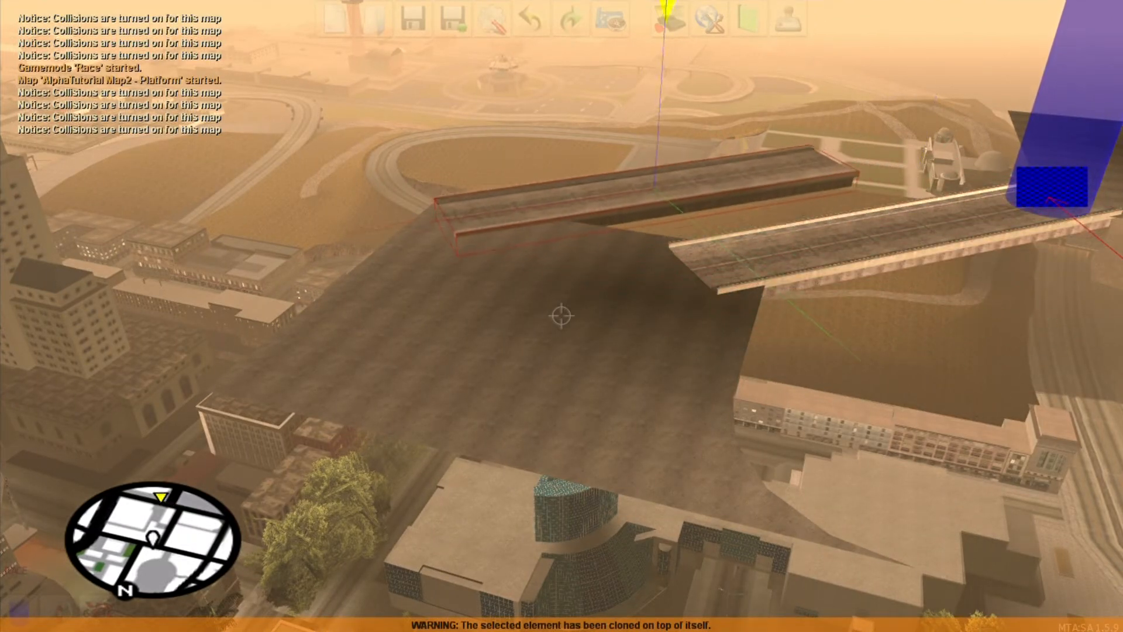
- Clone the new vgsEedge10 platform, rotate the copy and move it alongside the original to widen the turn
{"action": "key", "text": "a"}
{"action": "key", "text": "w"}
{"action": "right_click", "coordinate": [562, 316]}
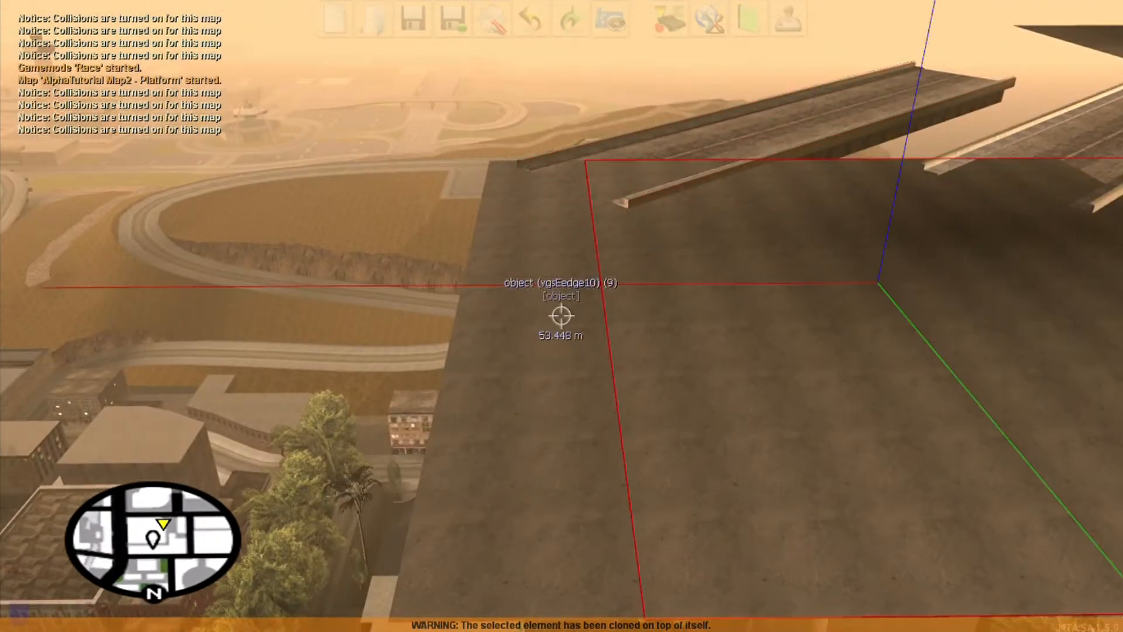
{"action": "key", "text": "s"}
{"action": "key", "text": "ctrl+Right"}
{"action": "key", "text": "ctrl+Right"}
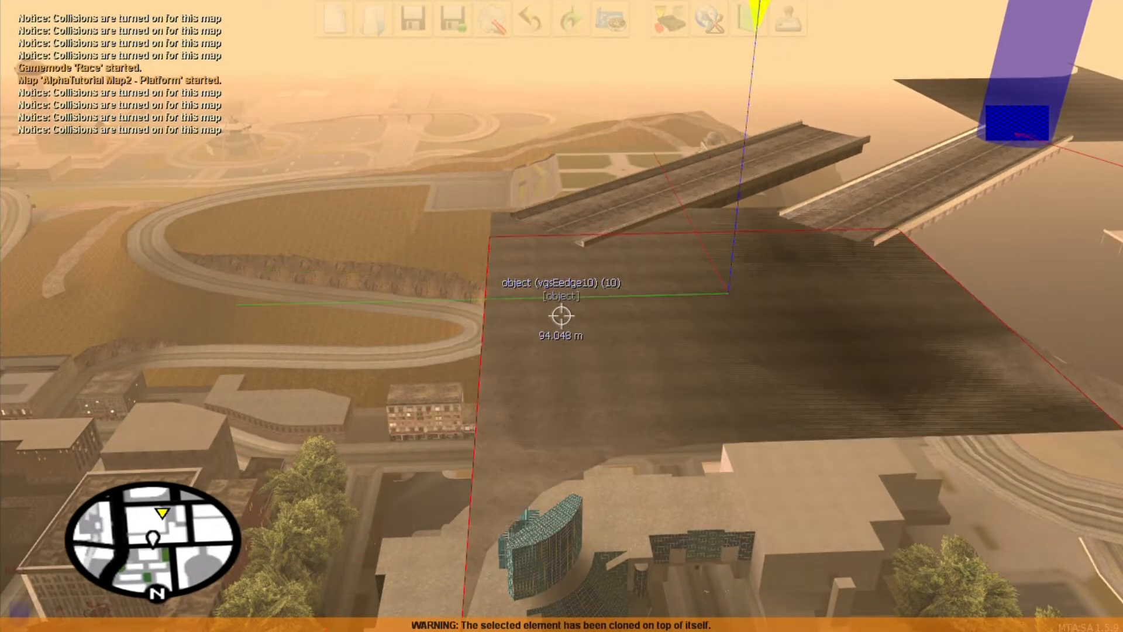
{"action": "key", "text": "Left"}
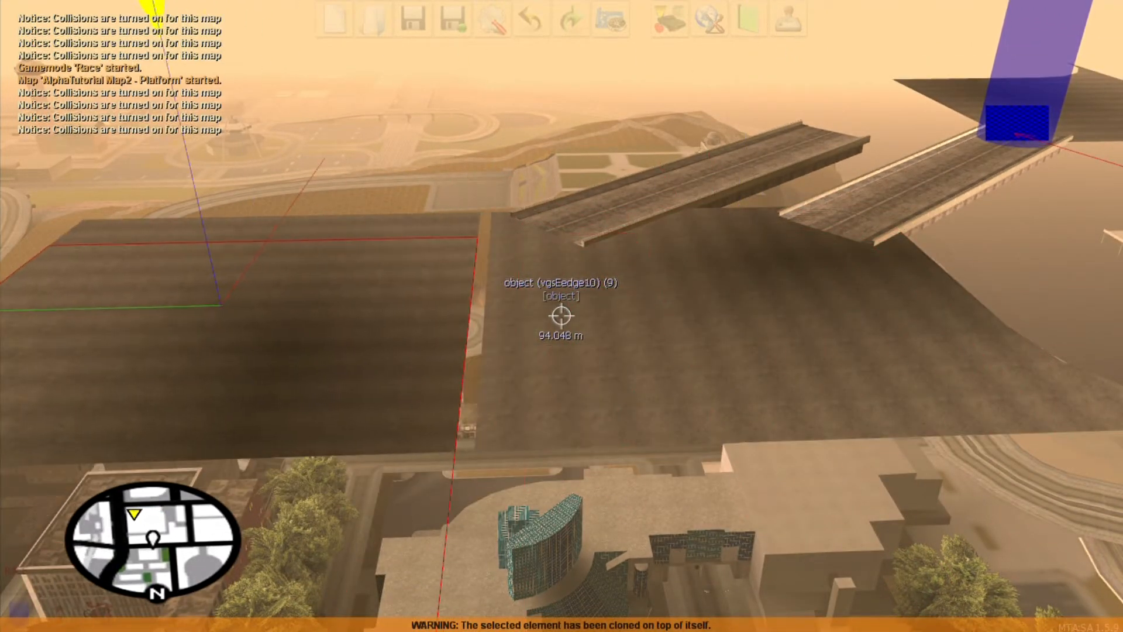
- Check the exit road's properties and shift the road sideways along the edge of the widened turning area
{"action": "key", "text": "w"}
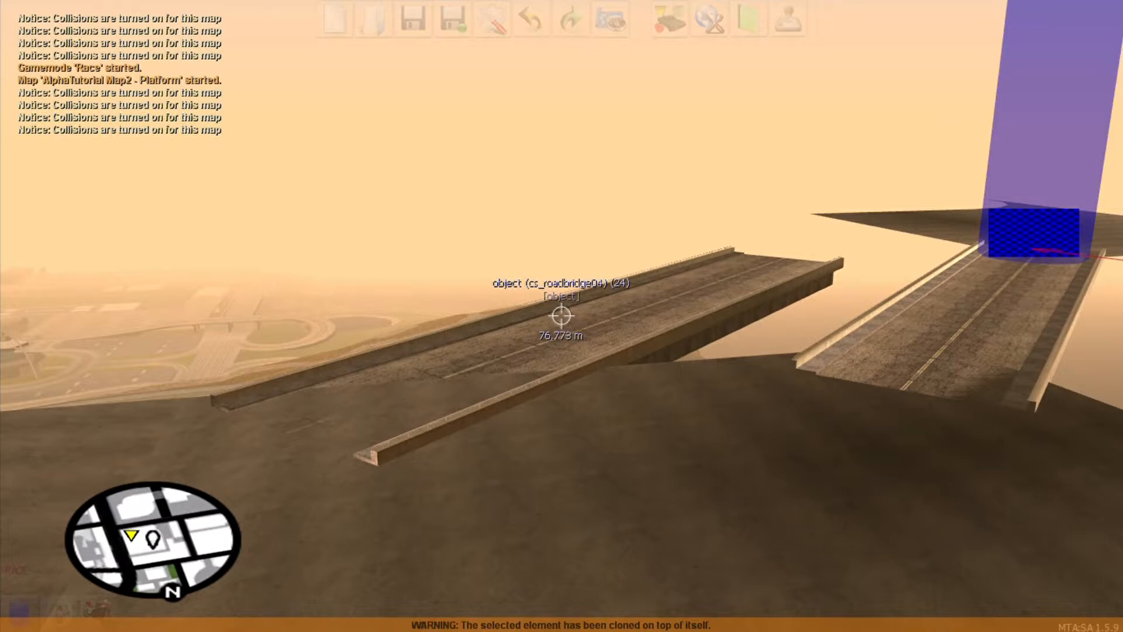
{"action": "double_click", "coordinate": [561, 316]}
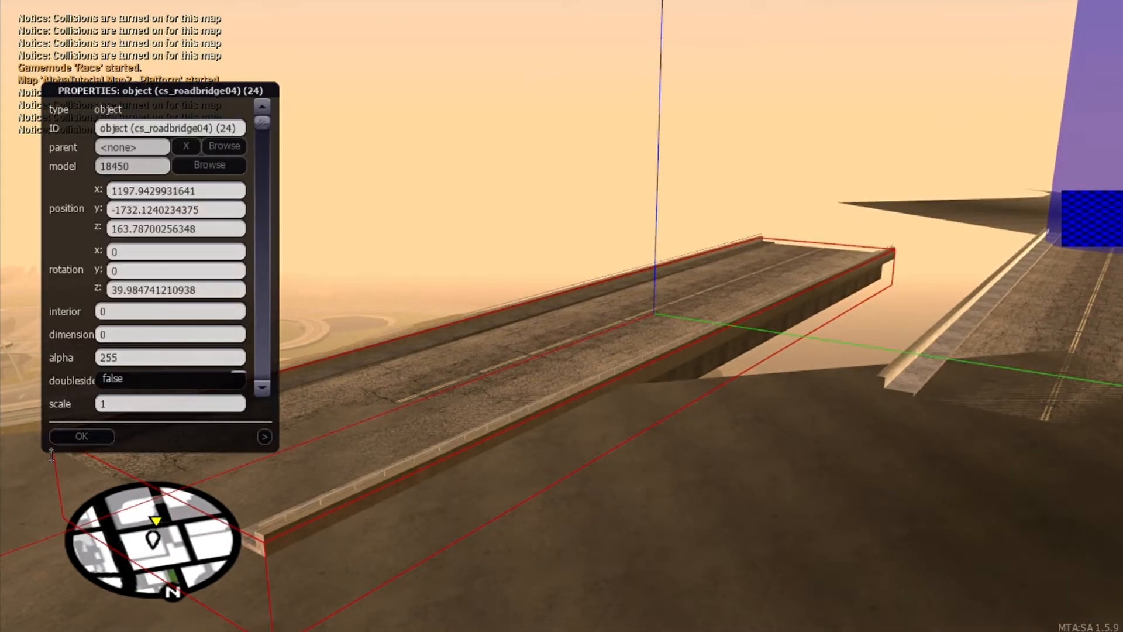
{"action": "left_click", "coordinate": [81, 436]}
{"action": "key", "text": "s"}
{"action": "key", "text": "a"}
{"action": "key", "text": "Left"}
{"action": "key", "text": "Right"}
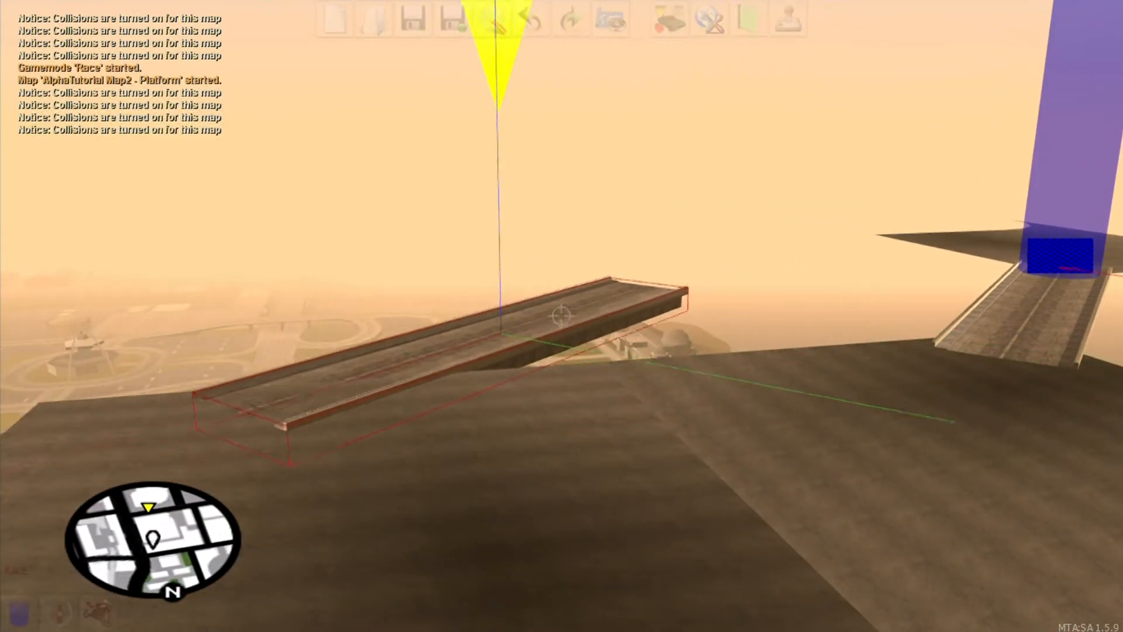
{"action": "key", "text": "Right"}
{"action": "key", "text": "Left"}
{"action": "key", "text": "s"}
{"action": "key", "text": "a"}
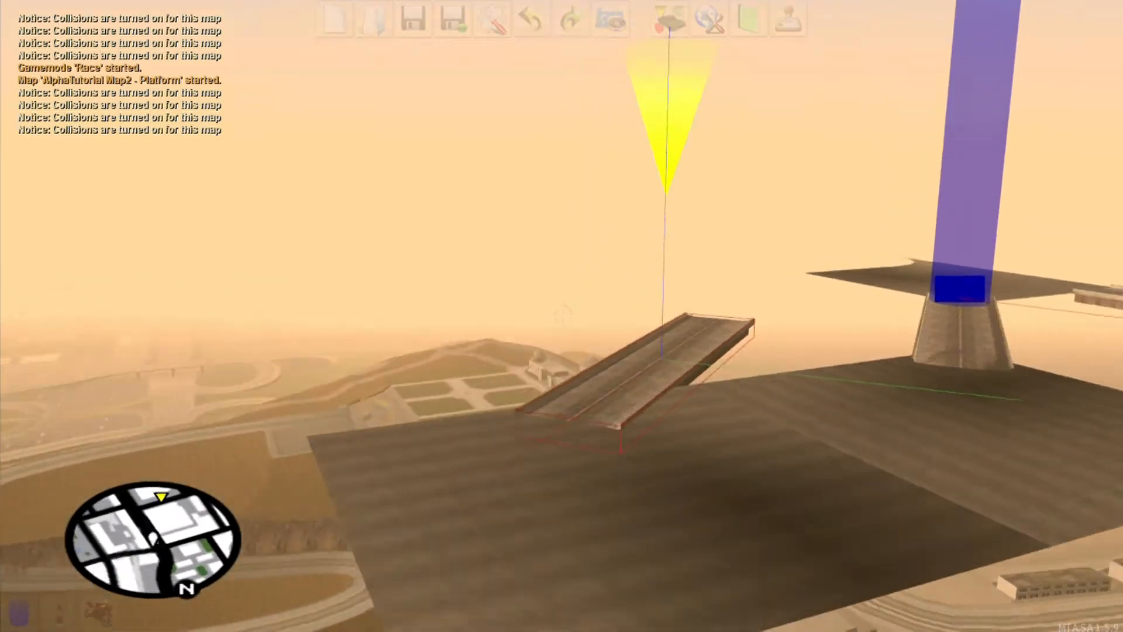
- Clone the vgsEedge10 platform and place the copy at the far end of the exit road
{"action": "key", "text": "w"}
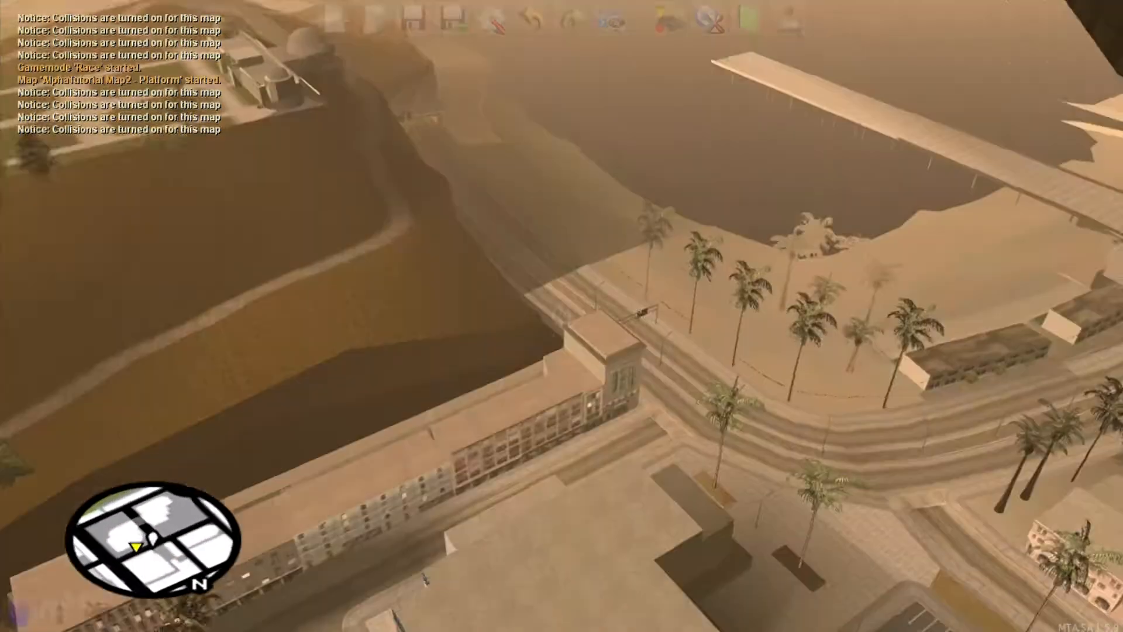
{"action": "key", "text": "s"}
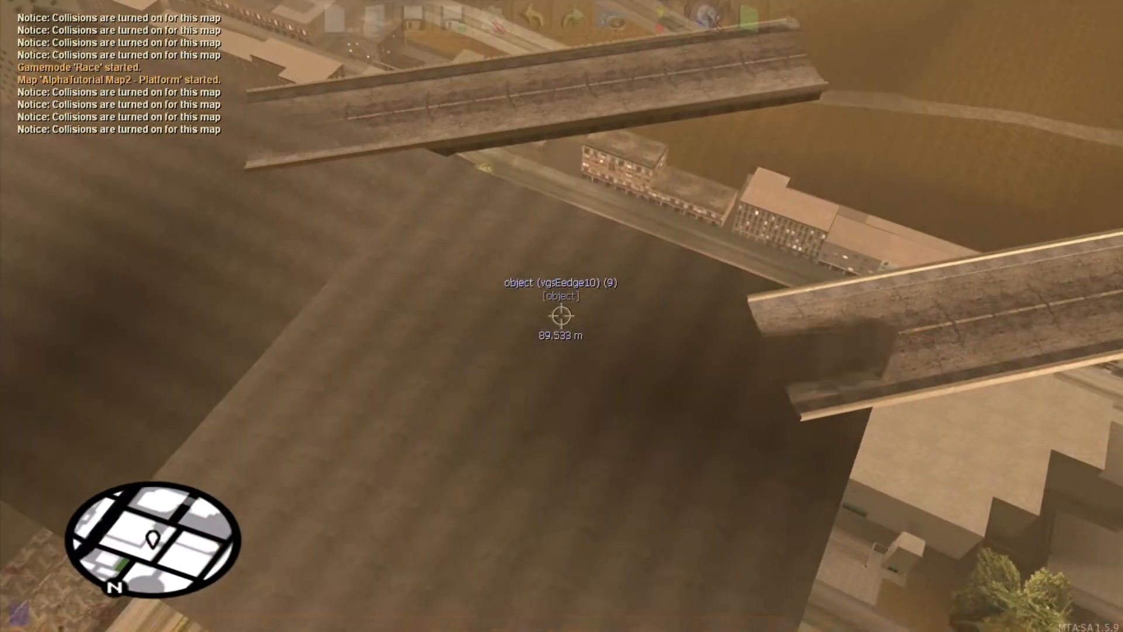
{"action": "key", "text": "c"}
{"action": "key", "text": "s"}
{"action": "key", "text": "d"}
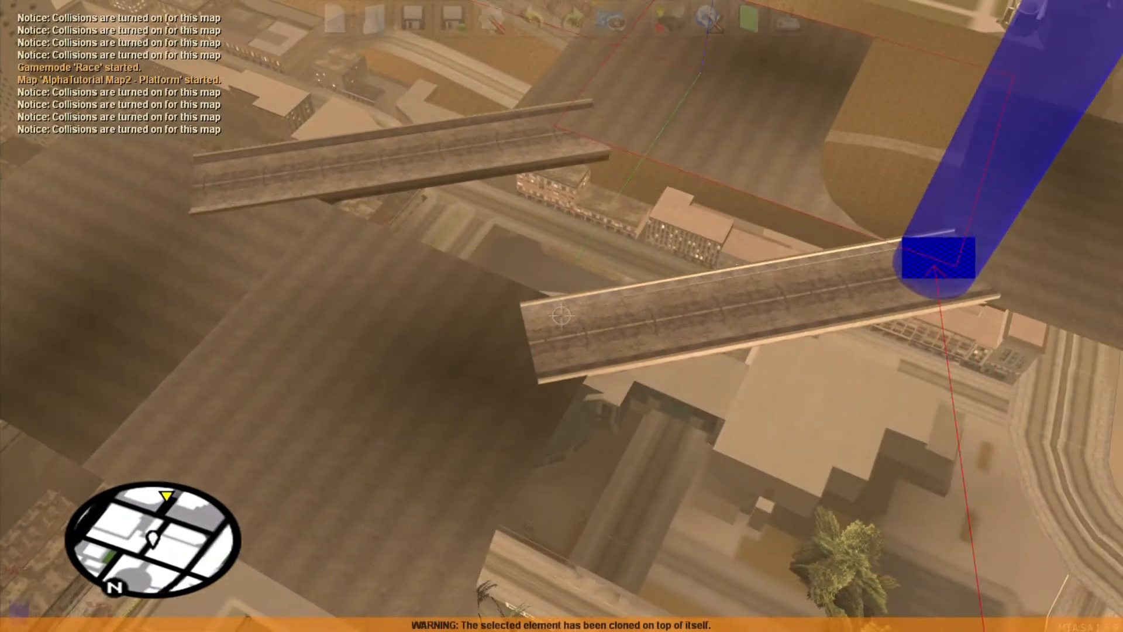
{"action": "key", "text": "w"}
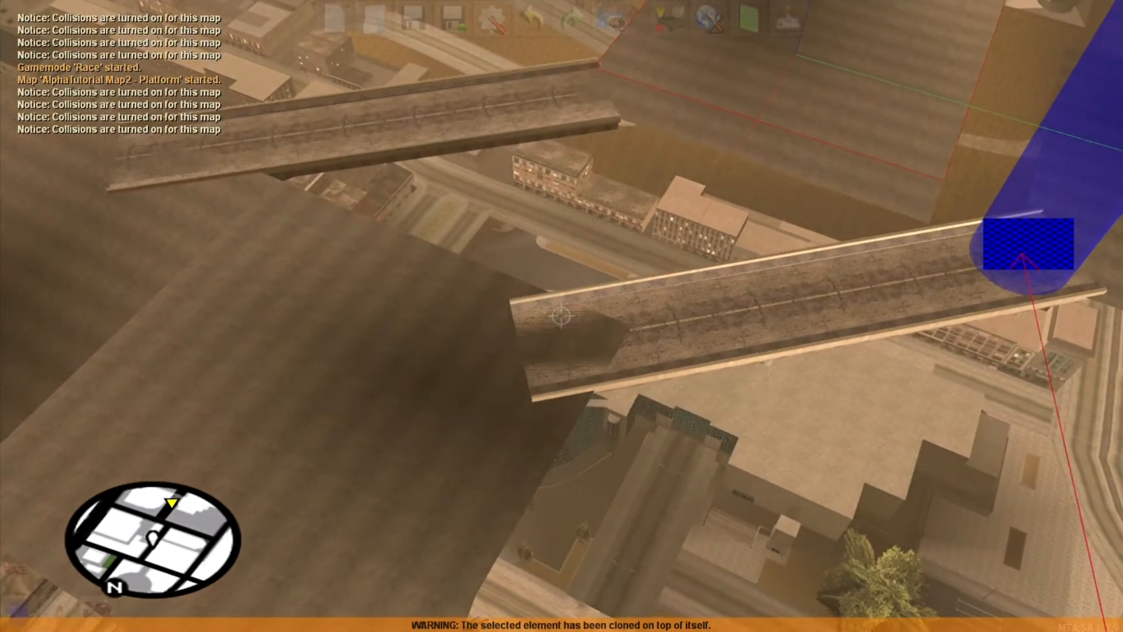
{"action": "key", "text": "s"}
{"action": "key", "text": "a"}
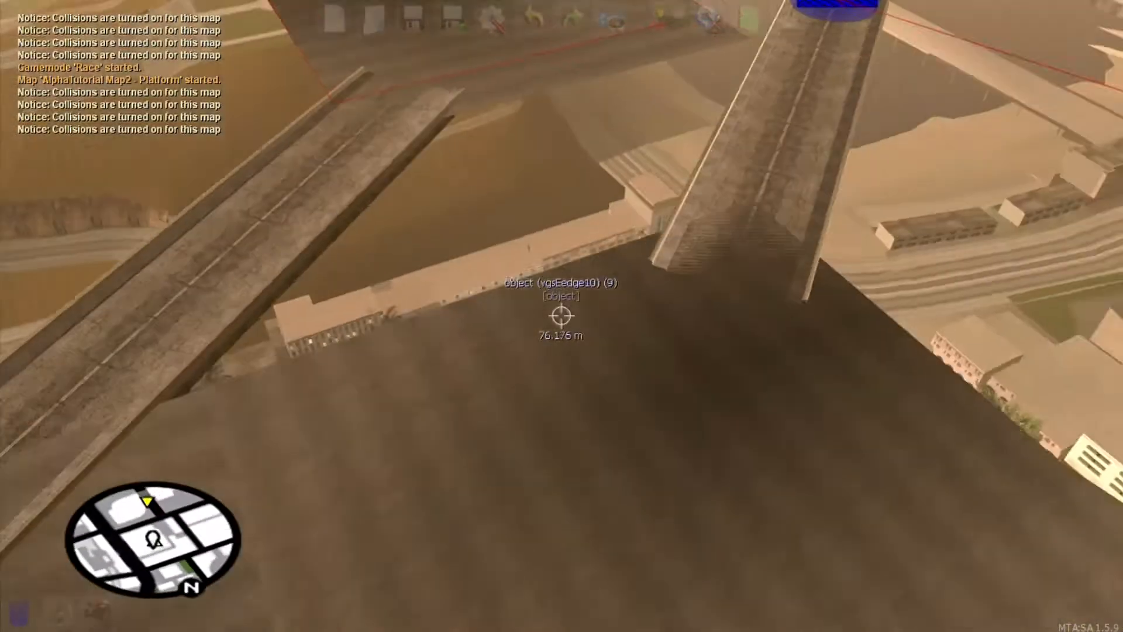
- Clone the checkpoint from the incoming road and place the copy on the exit road at the widened turn
{"action": "key", "text": "f"}
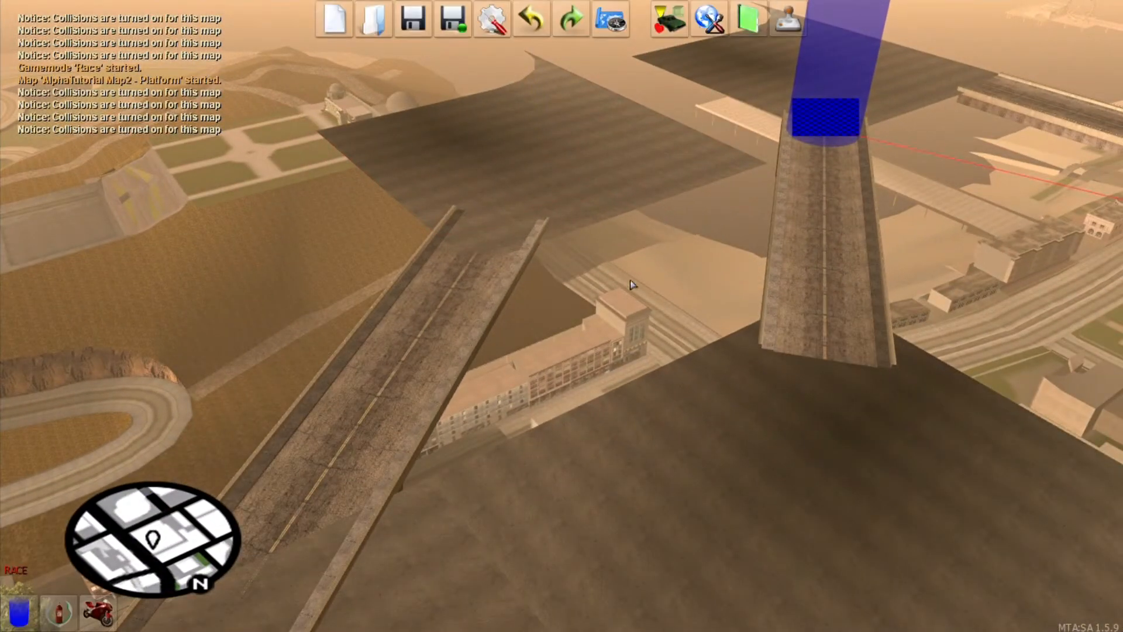
{"action": "key", "text": "f"}
{"action": "key", "text": "s"}
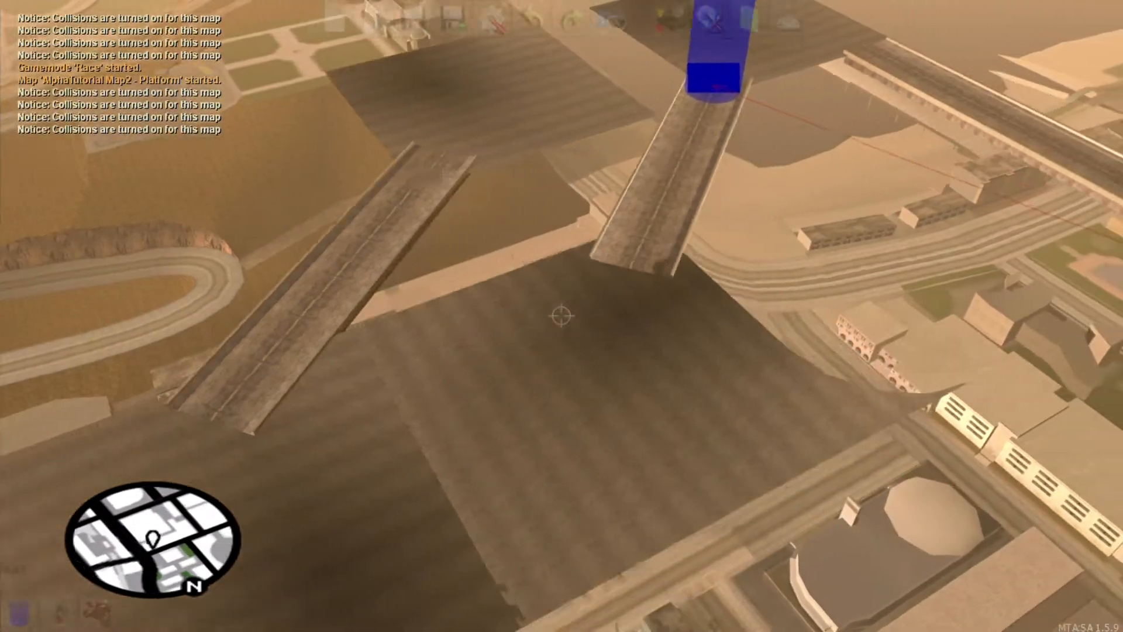
{"action": "key", "text": "w"}
{"action": "key", "text": "w"}
{"action": "right_click", "coordinate": [561, 316]}
{"action": "key", "text": "d"}
{"action": "key", "text": "w"}
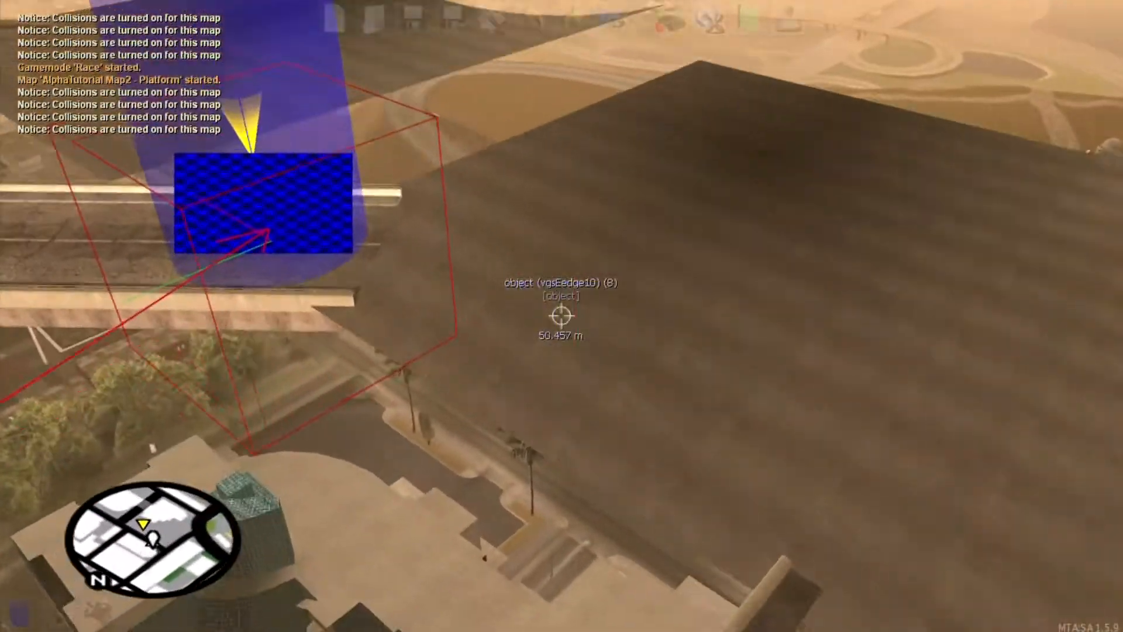
{"action": "key", "text": "w"}
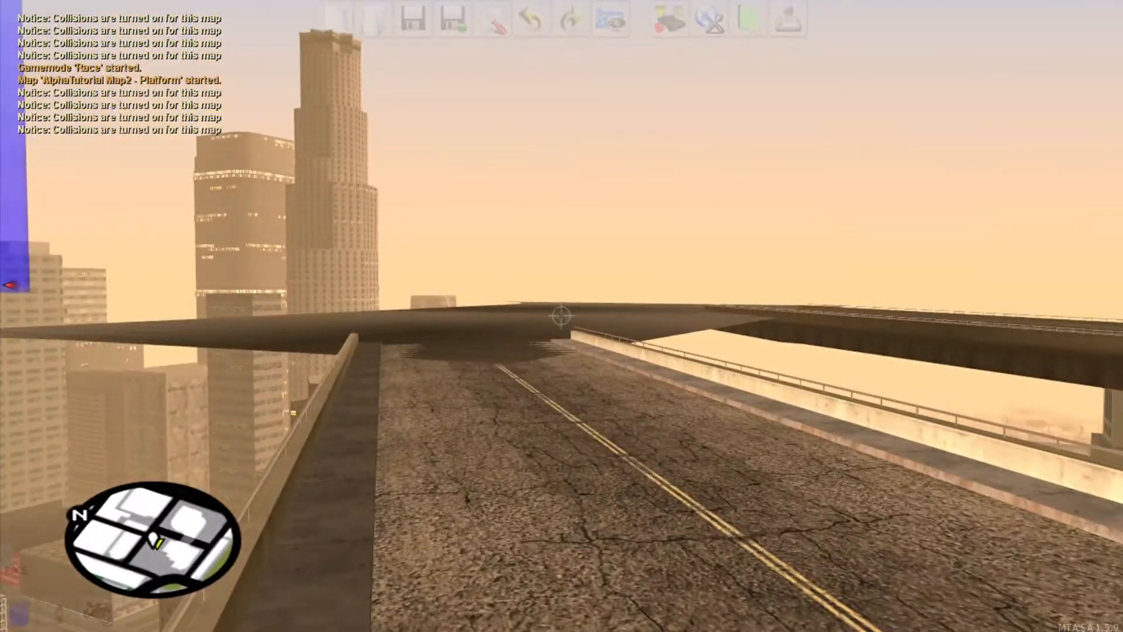
{"action": "key", "text": "w"}
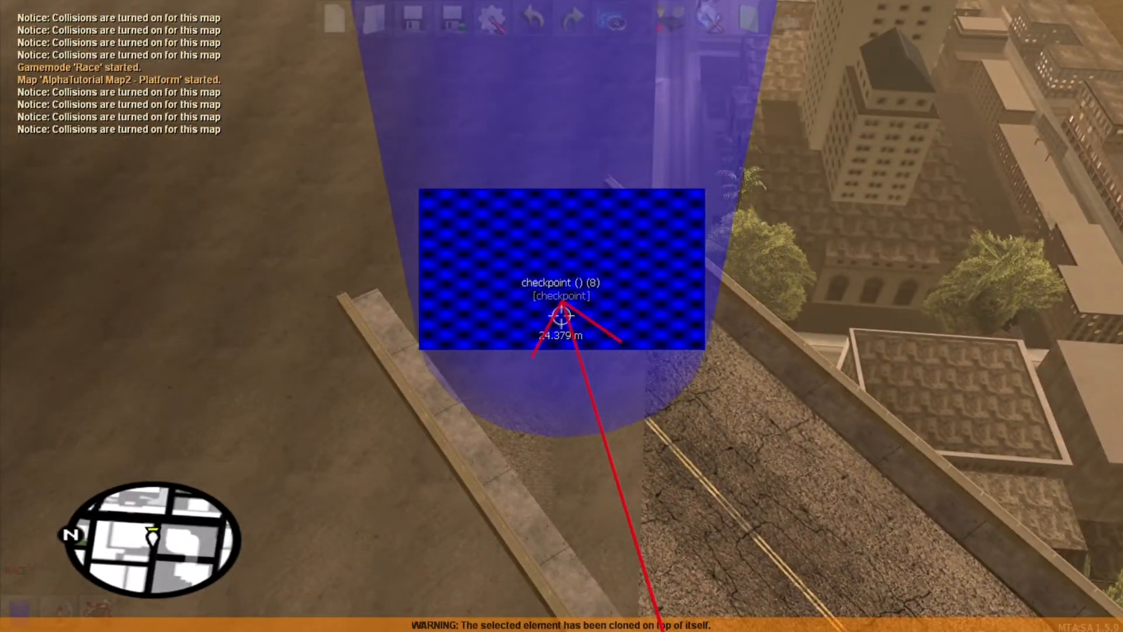
- Extend the track beyond the farthest platform with a cloned cs_roadbridge04 section and a cloned checkpoint at the road's start
{"action": "key", "text": "w"}
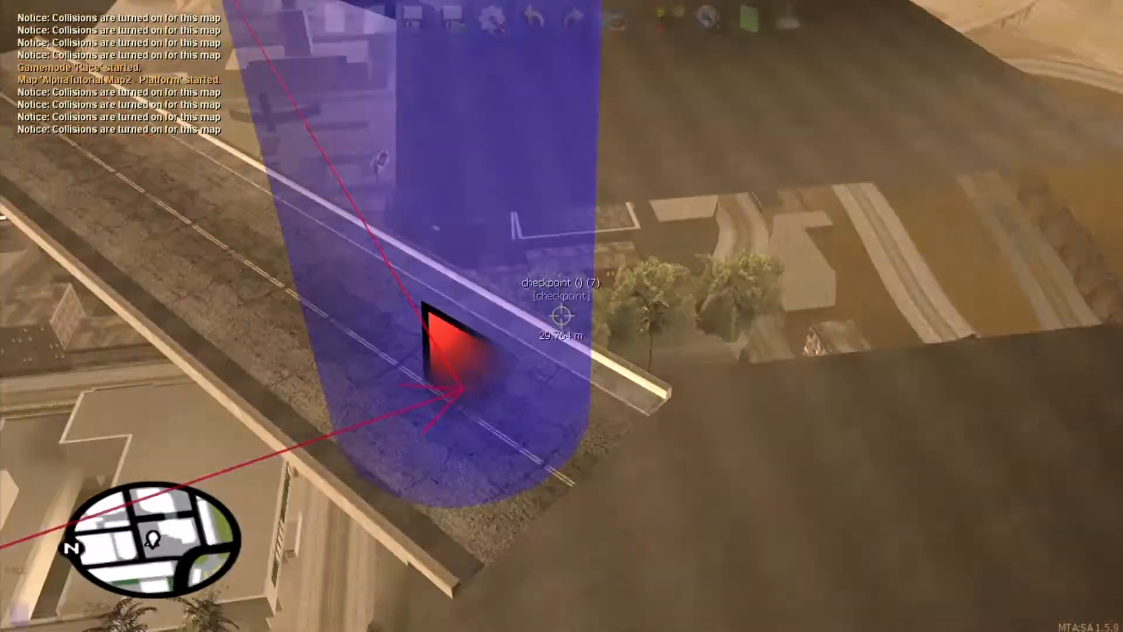
{"action": "key", "text": "w"}
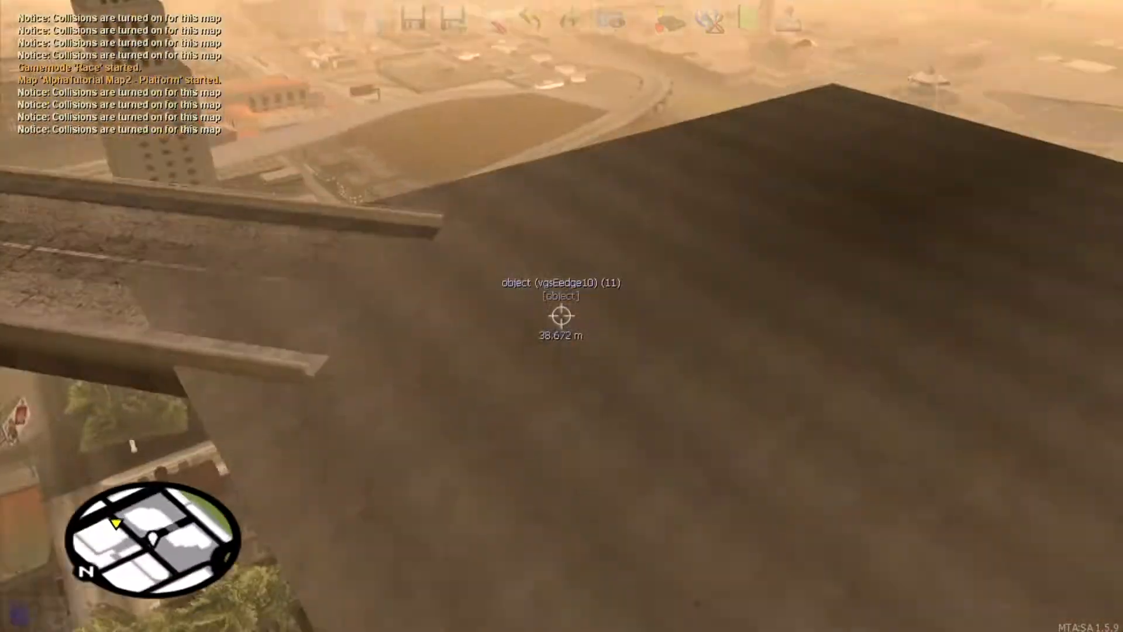
{"action": "key", "text": "c"}
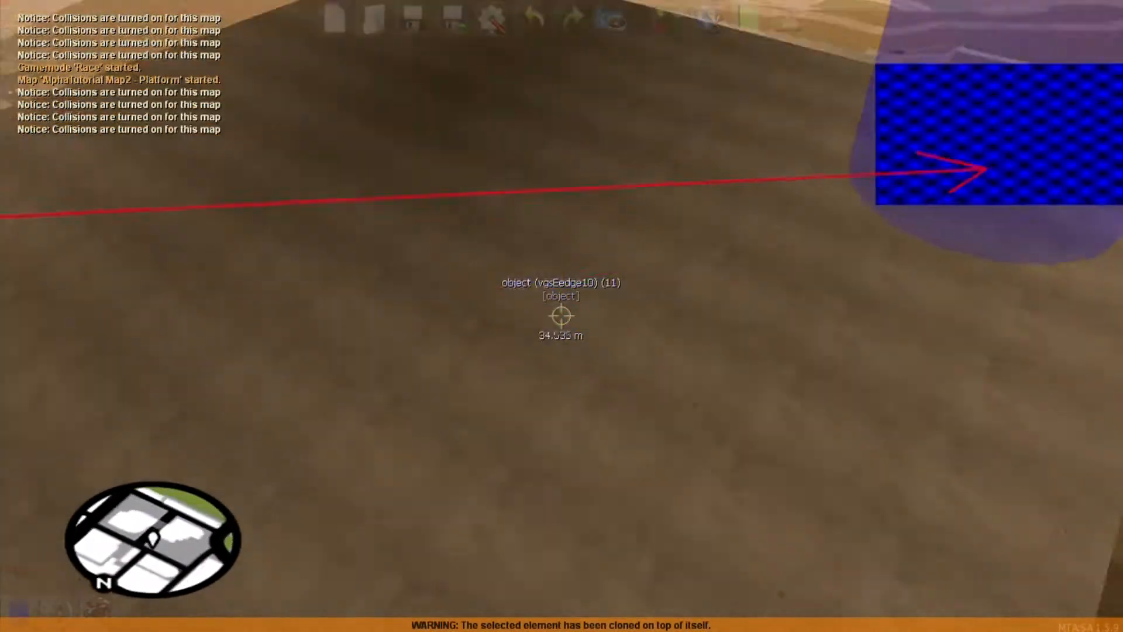
{"action": "key", "text": "s"}
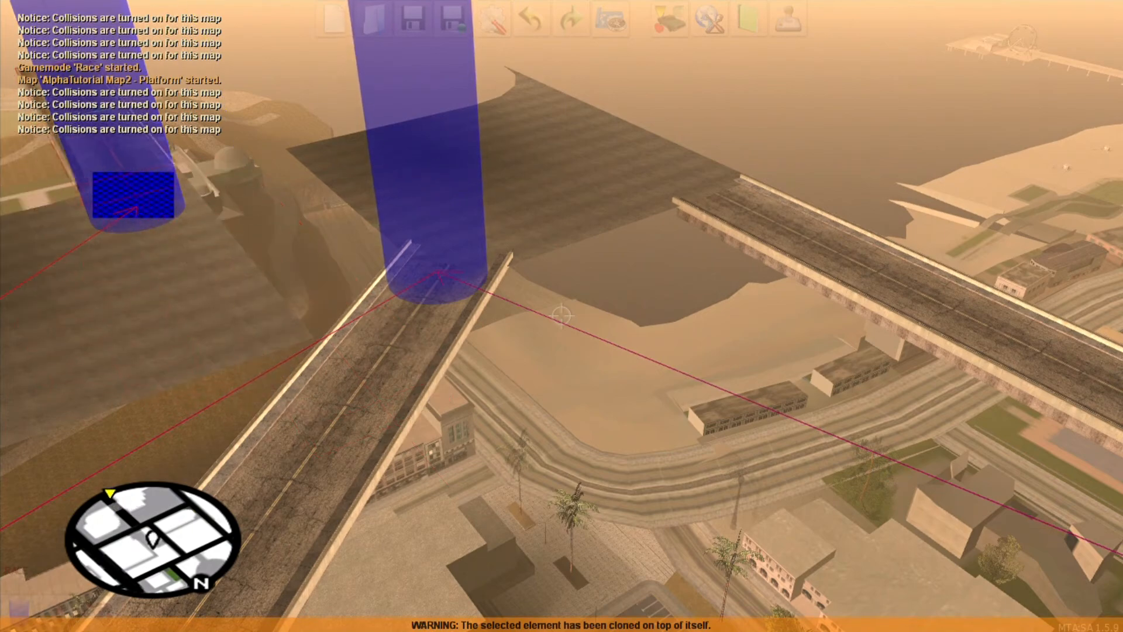
{"action": "key", "text": "w"}
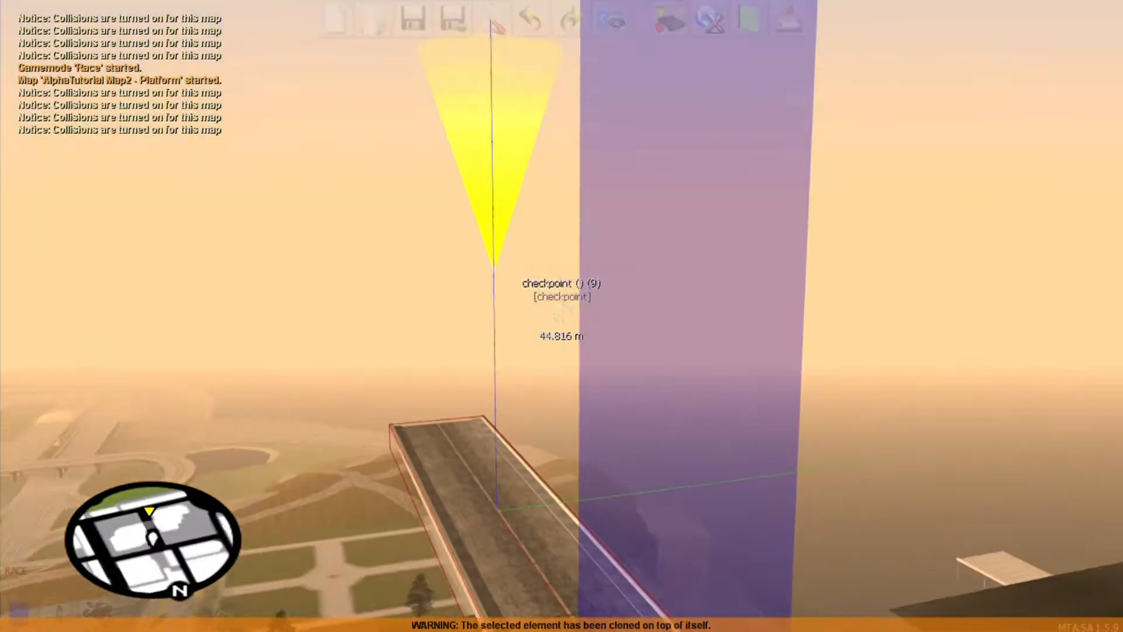
{"action": "key", "text": "s"}
{"action": "key", "text": "Up"}
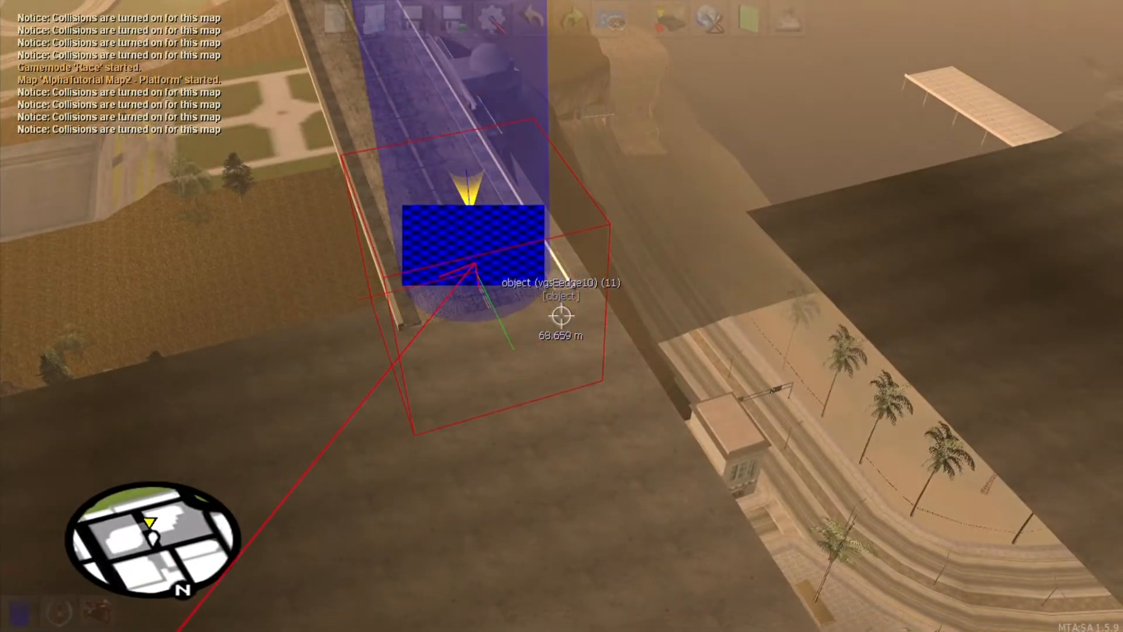
- Start a test run of the race map and skip ahead to checkpoint 5
{"action": "key", "text": "s"}
{"action": "key", "text": "d"}
{"action": "key", "text": "f"}
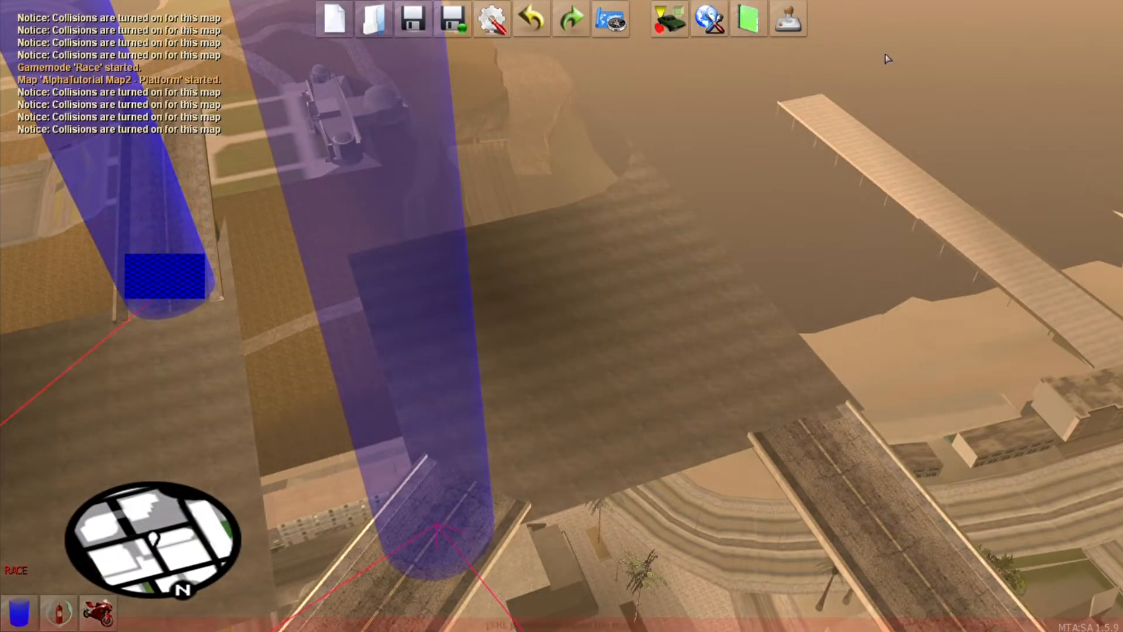
{"action": "left_click", "coordinate": [562, 412]}
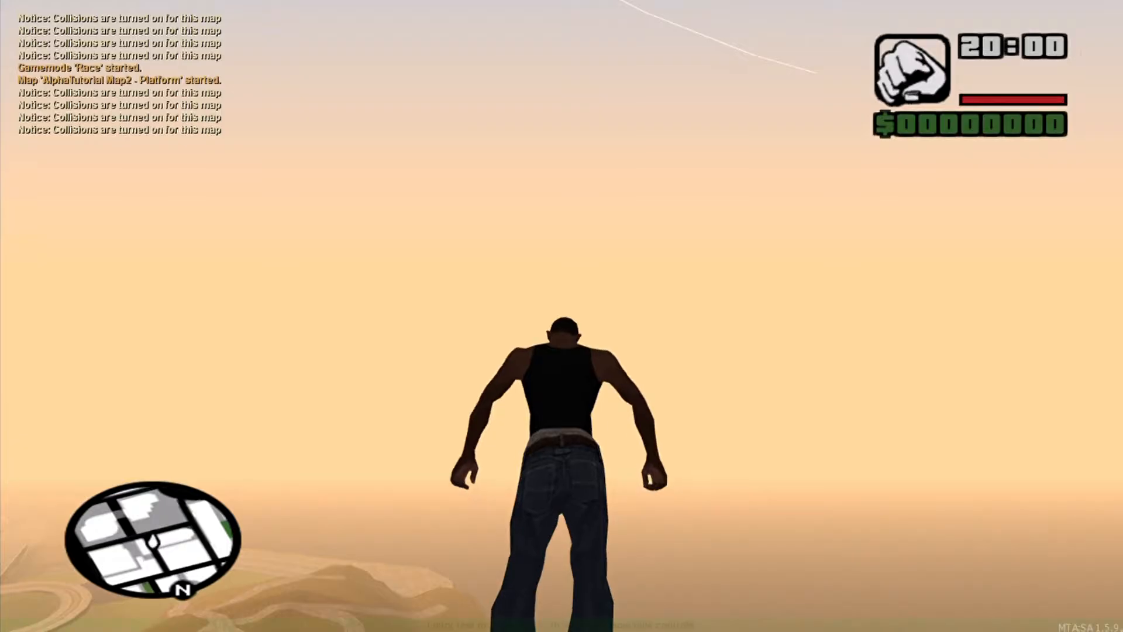
{"action": "key", "text": "3"}
{"action": "key", "text": "3"}
{"action": "key", "text": "3"}
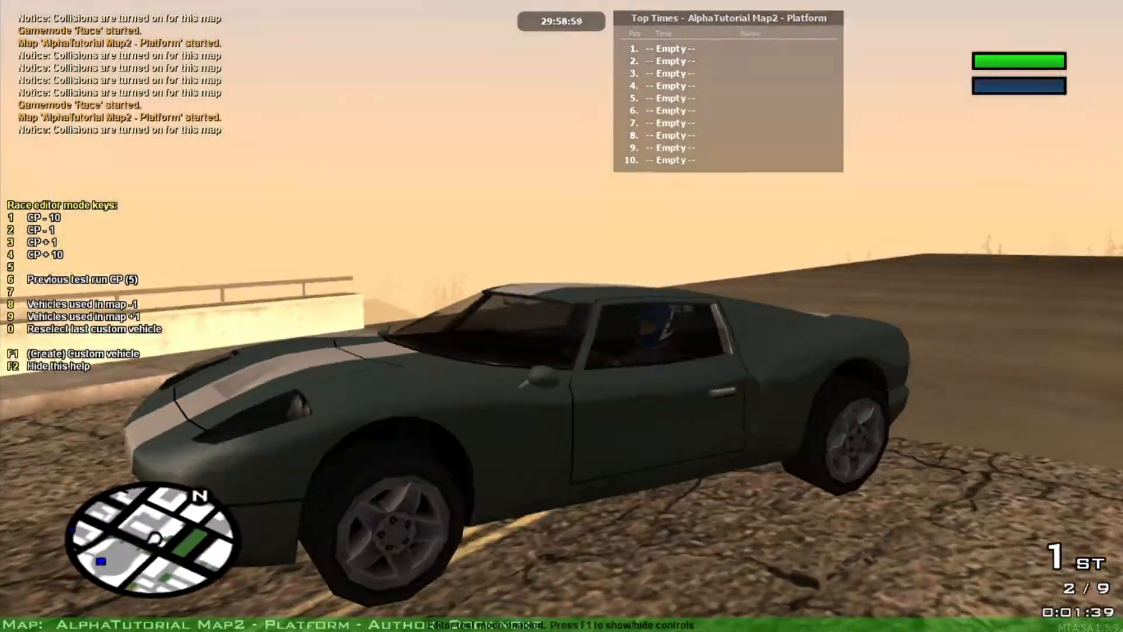
{"action": "key", "text": "3"}
{"action": "key", "text": "3"}
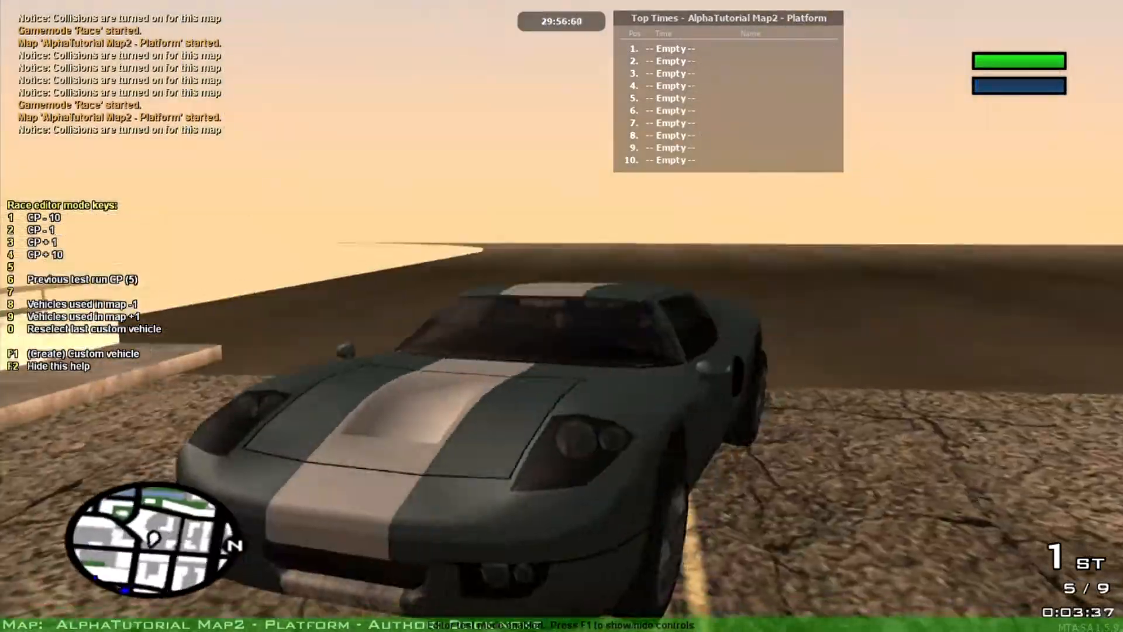
- Drive along the road from checkpoint 5 and take the wide platform turn onto the exit road
{"action": "key", "text": "w"}
{"action": "key", "text": "a"}
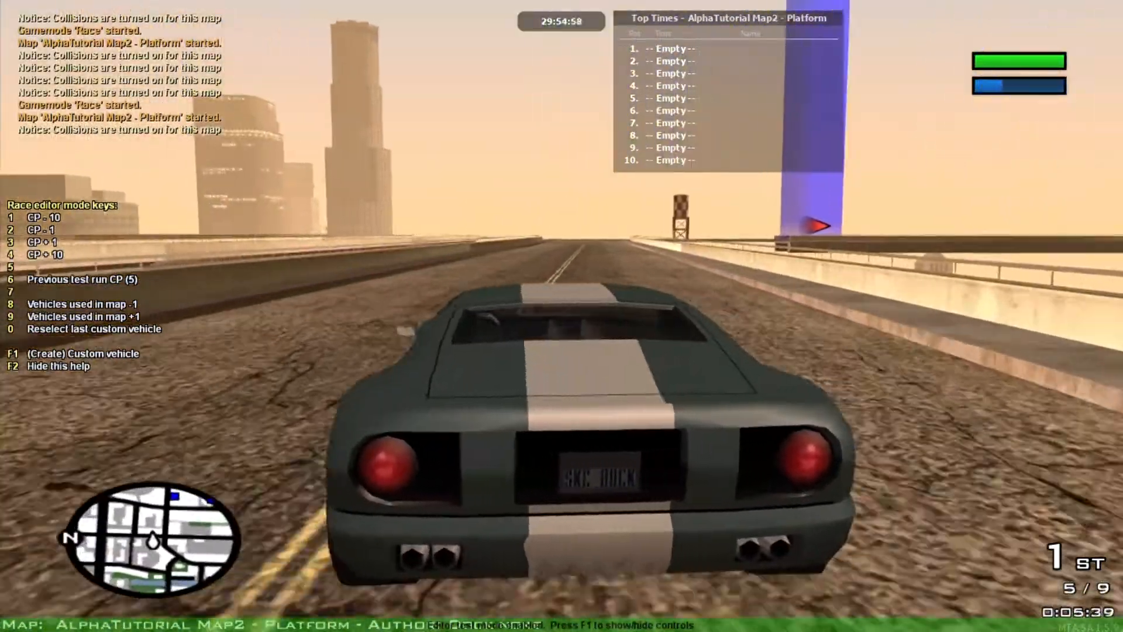
{"action": "key", "text": "d"}
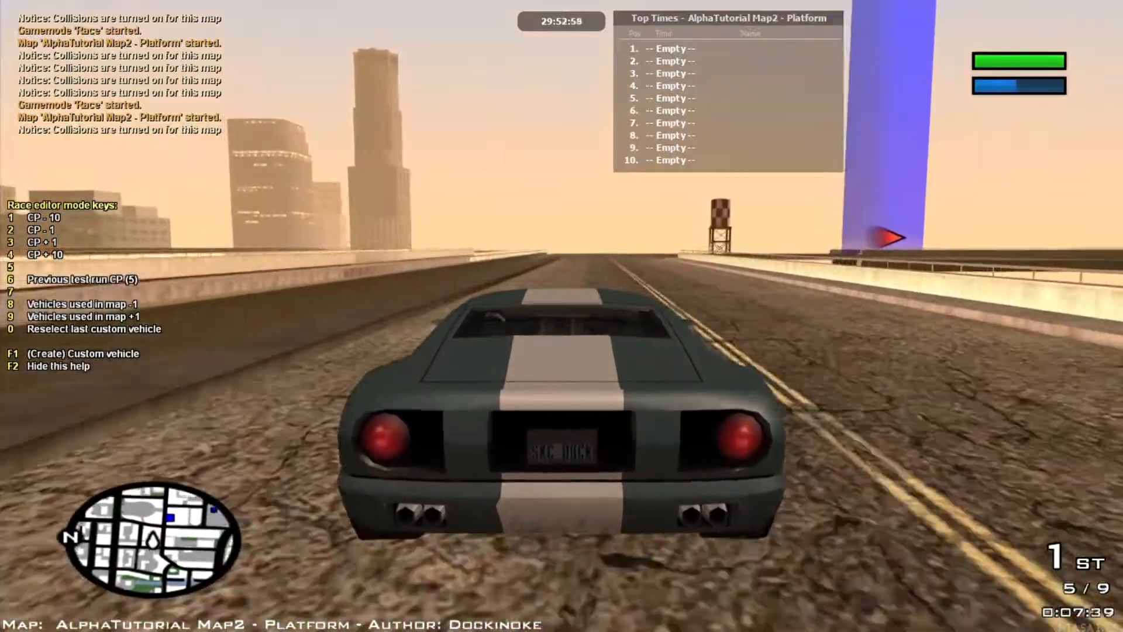
{"action": "key", "text": "d"}
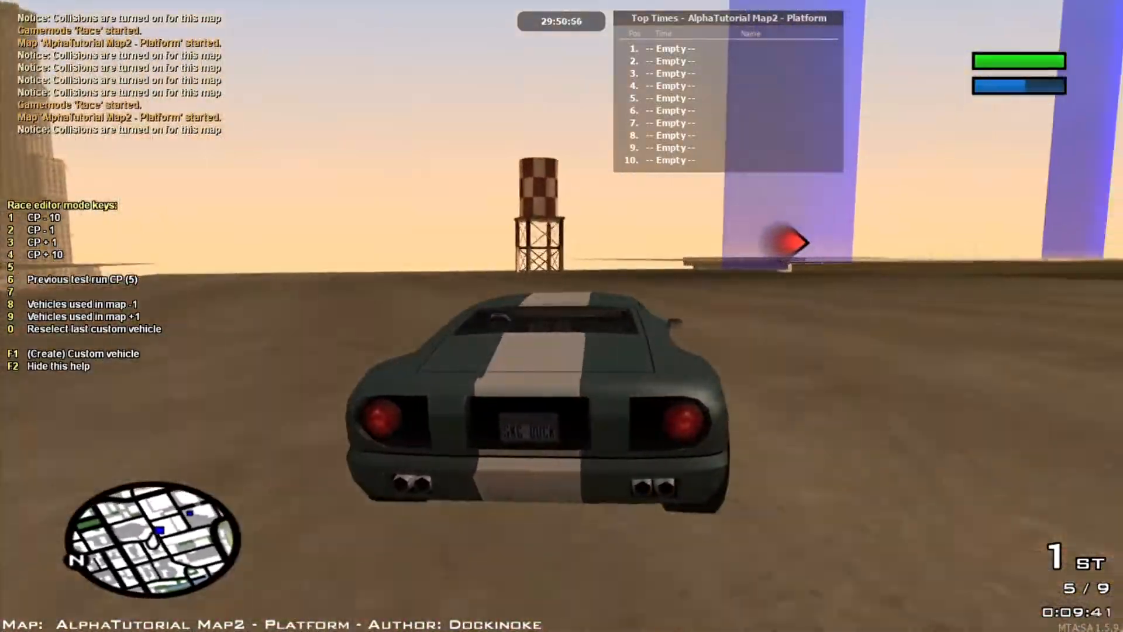
{"action": "key", "text": "a"}
{"action": "key", "text": "a"}
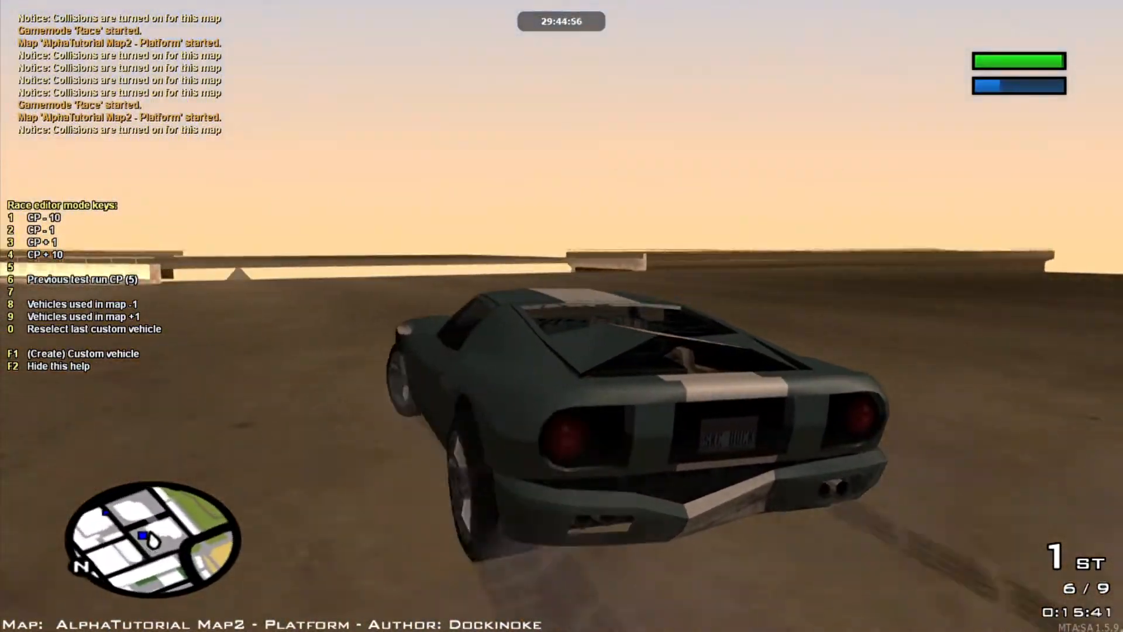
- Drive along the next road and test the turn across the following platform through its exit-road checkpoint
{"action": "key", "text": "6"}
{"action": "key", "text": "w"}
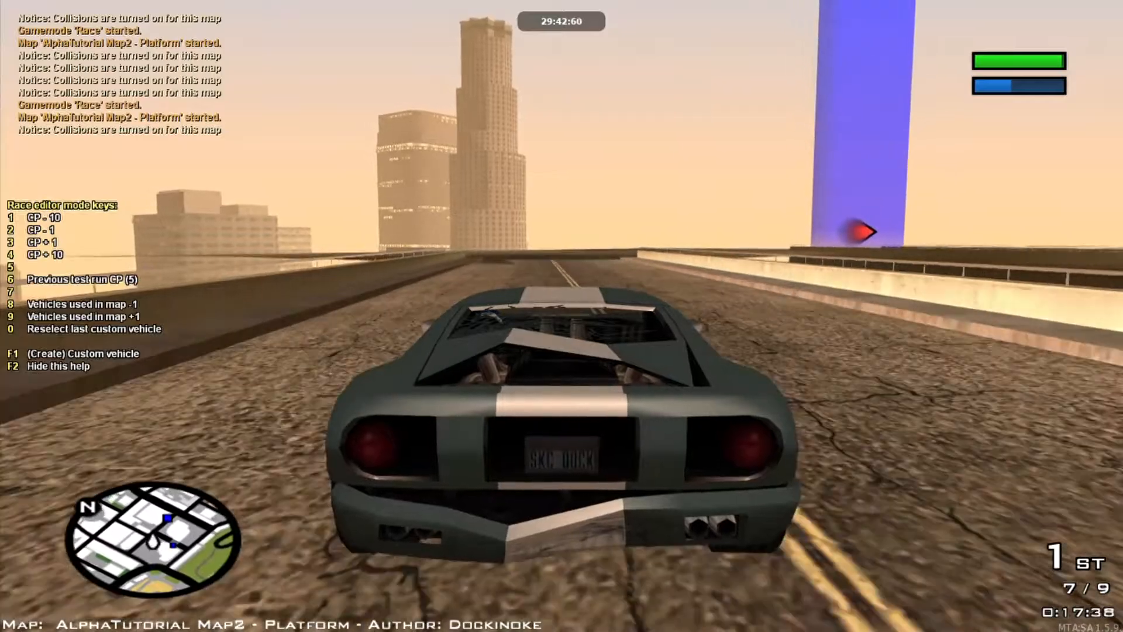
{"action": "key", "text": "d"}
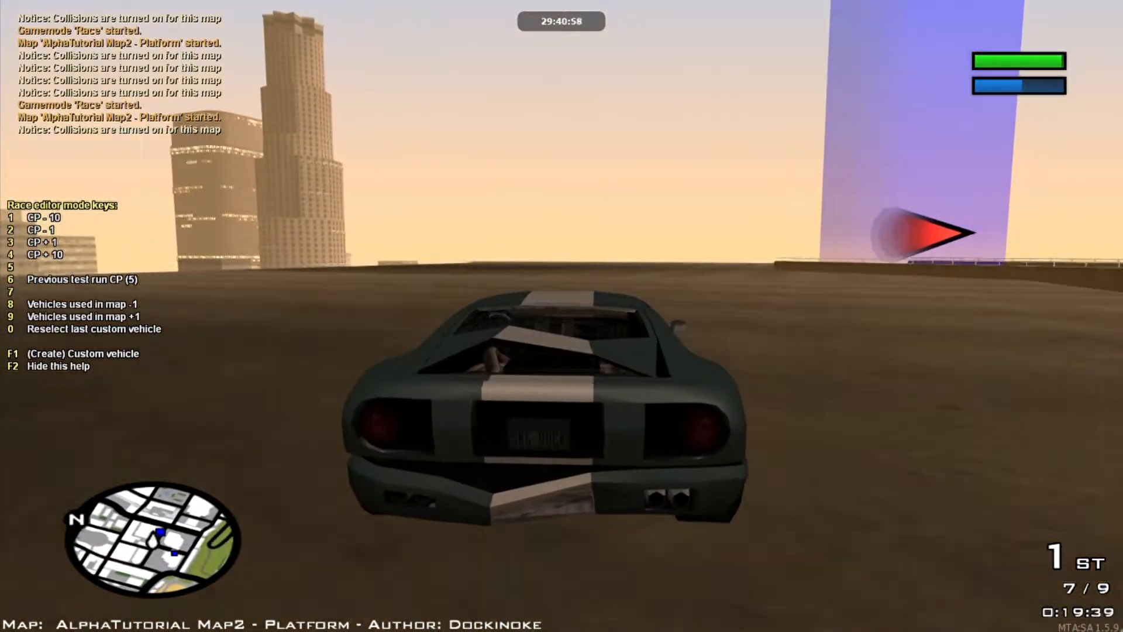
{"action": "key", "text": "s"}
{"action": "key", "text": "d"}
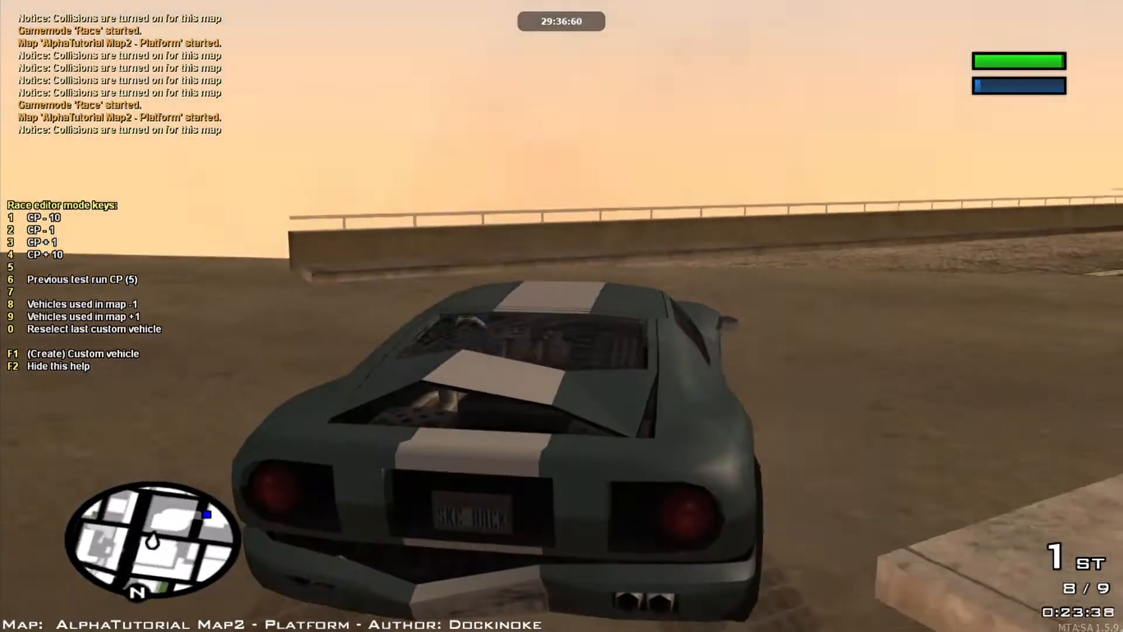
- Go back one checkpoint, drive up to where the road meets the platform, and stop the test run
{"action": "key", "text": "2"}
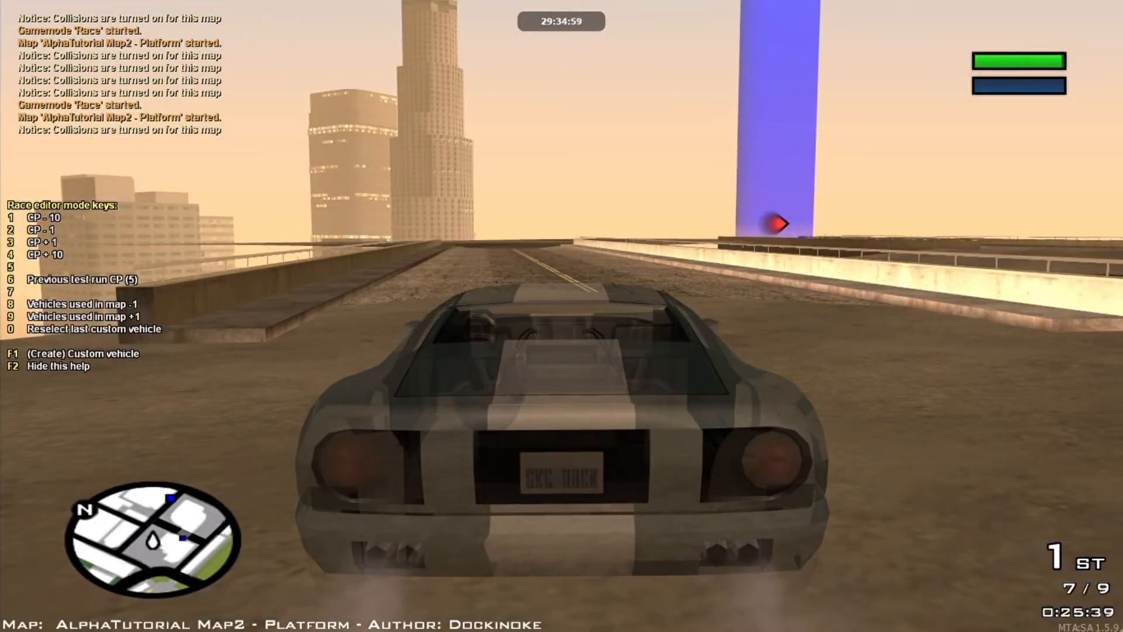
{"action": "key", "text": "w"}
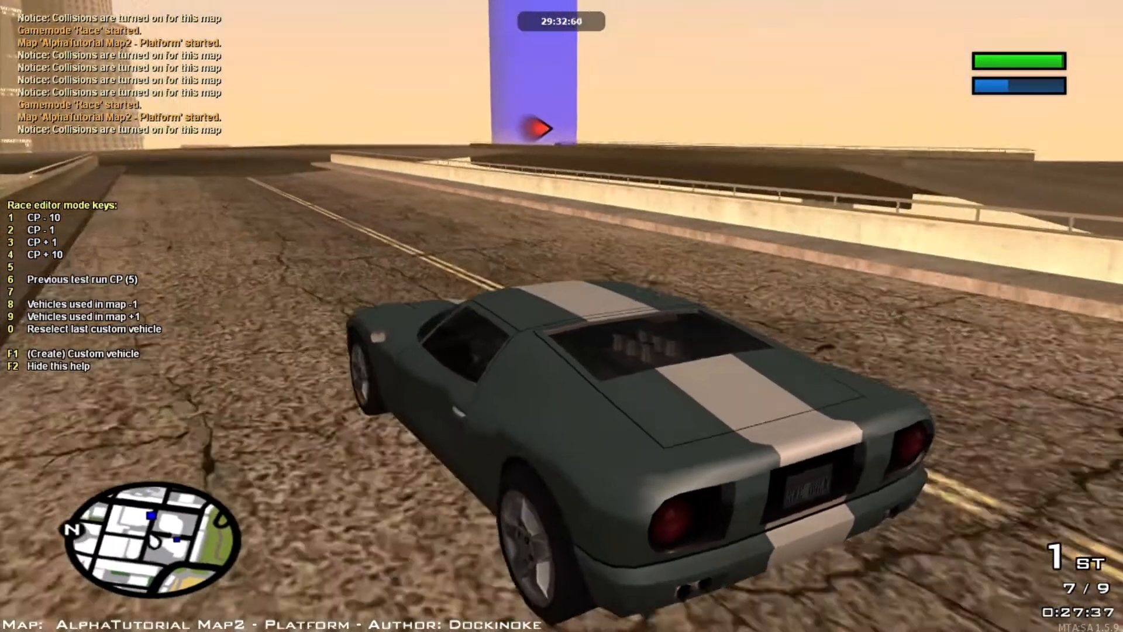
{"action": "key", "text": "s"}
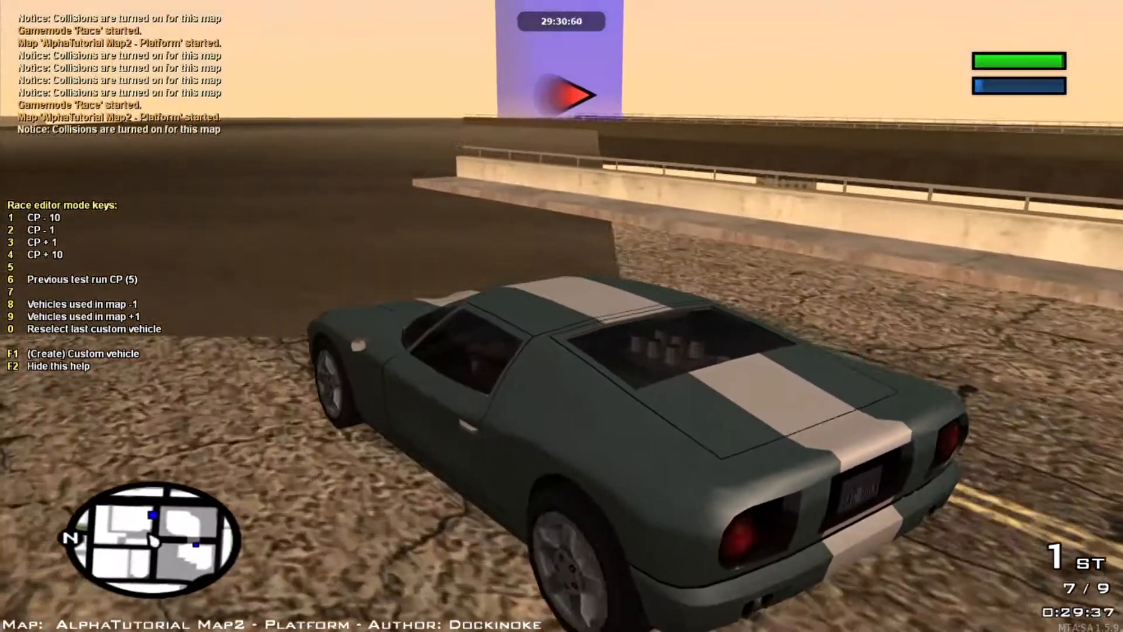
{"action": "key", "text": "t"}
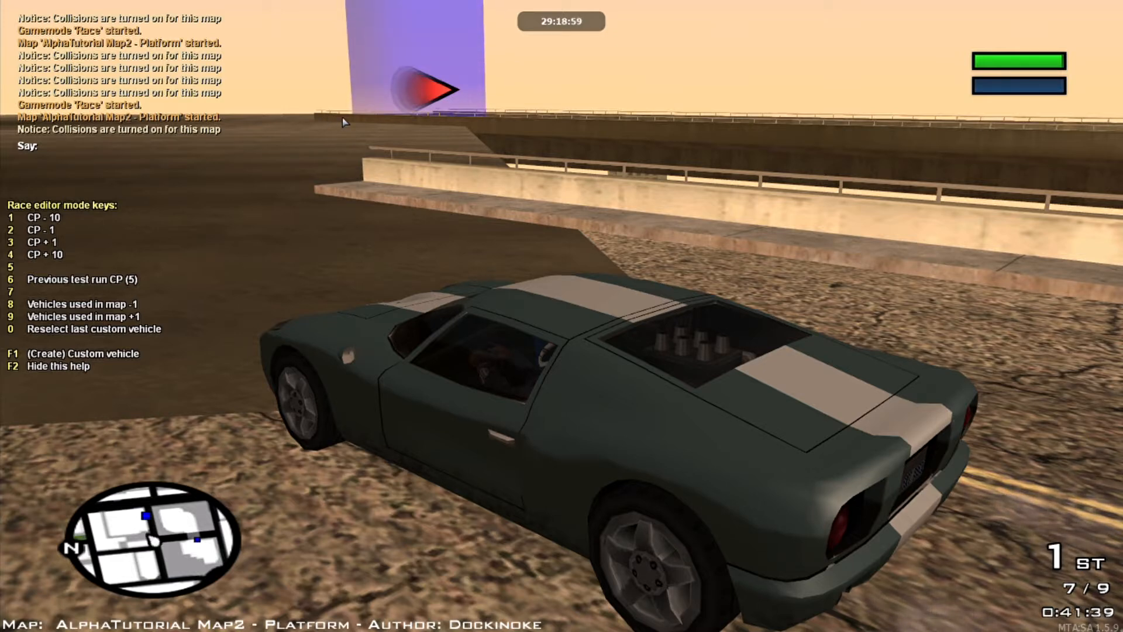
{"action": "key", "text": "F1"}
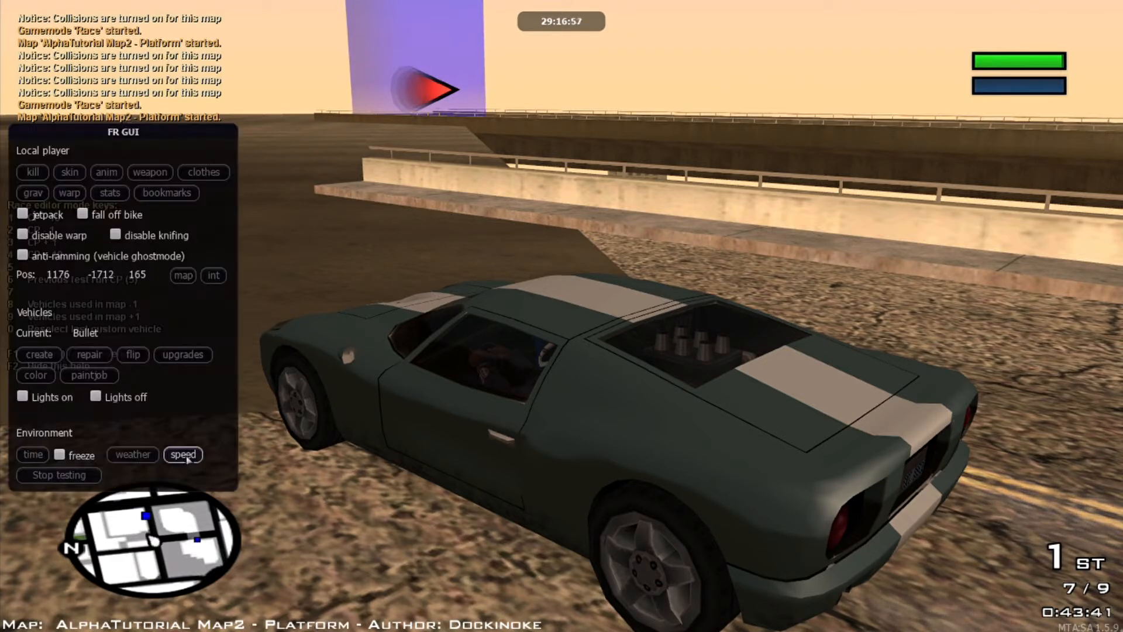
{"action": "left_click", "coordinate": [93, 475]}
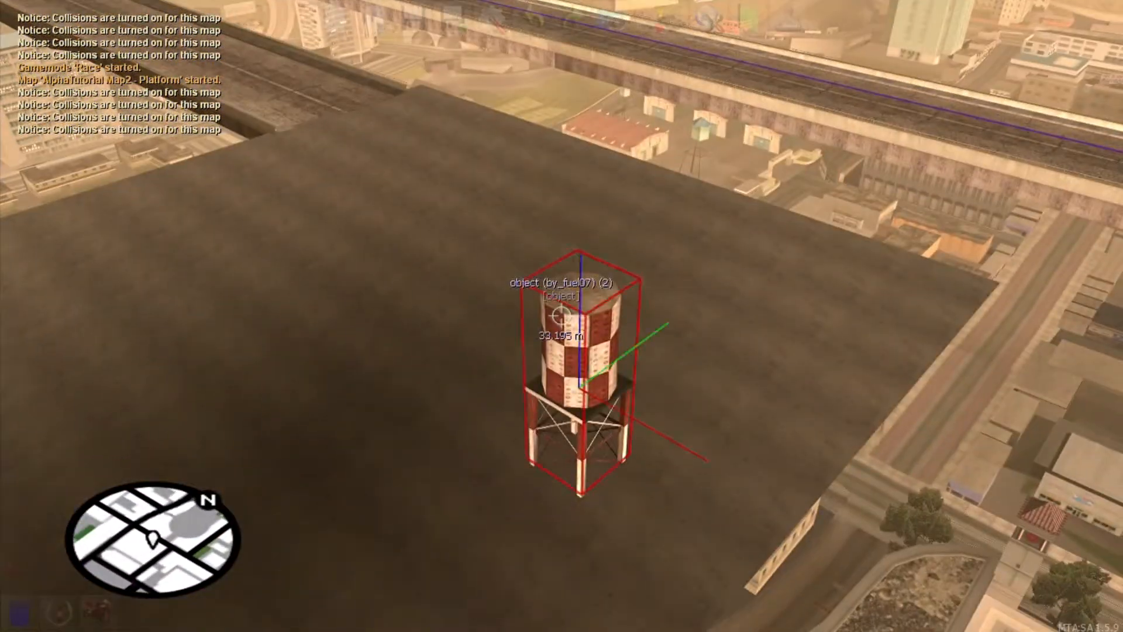
- Position the by_fuel07 tower at the end of the exit road's inner barrier and lower it into the platform
{"action": "left_click", "coordinate": [561, 316]}
{"action": "key", "text": "w"}
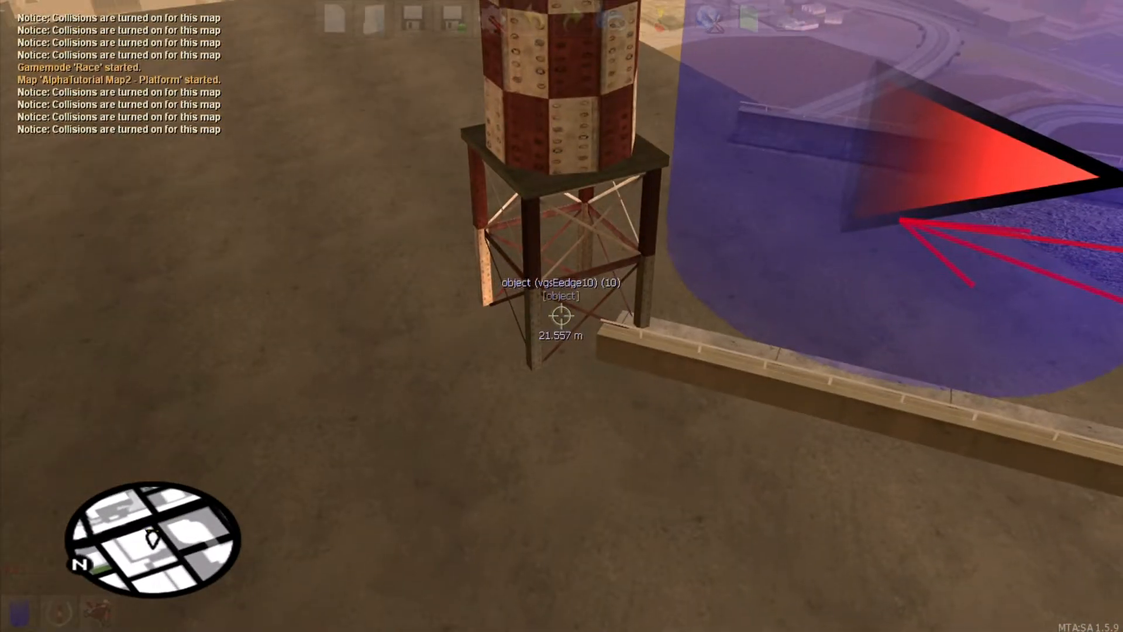
{"action": "left_click", "coordinate": [561, 316]}
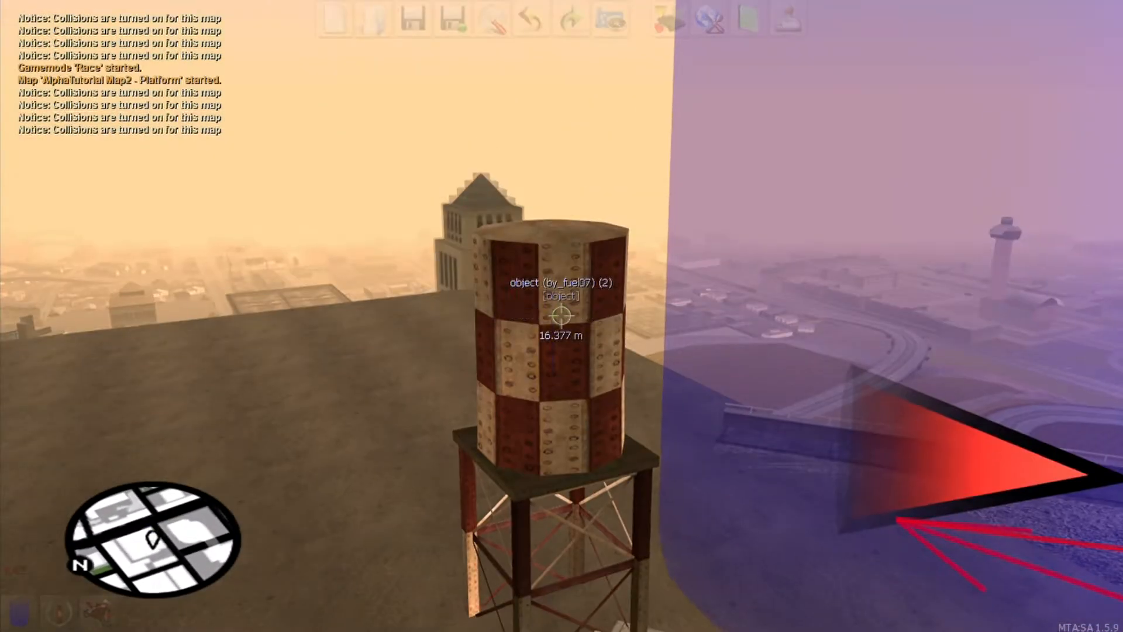
{"action": "key", "text": "s"}
{"action": "right_click", "coordinate": [562, 316]}
{"action": "key", "text": "Page_Down"}
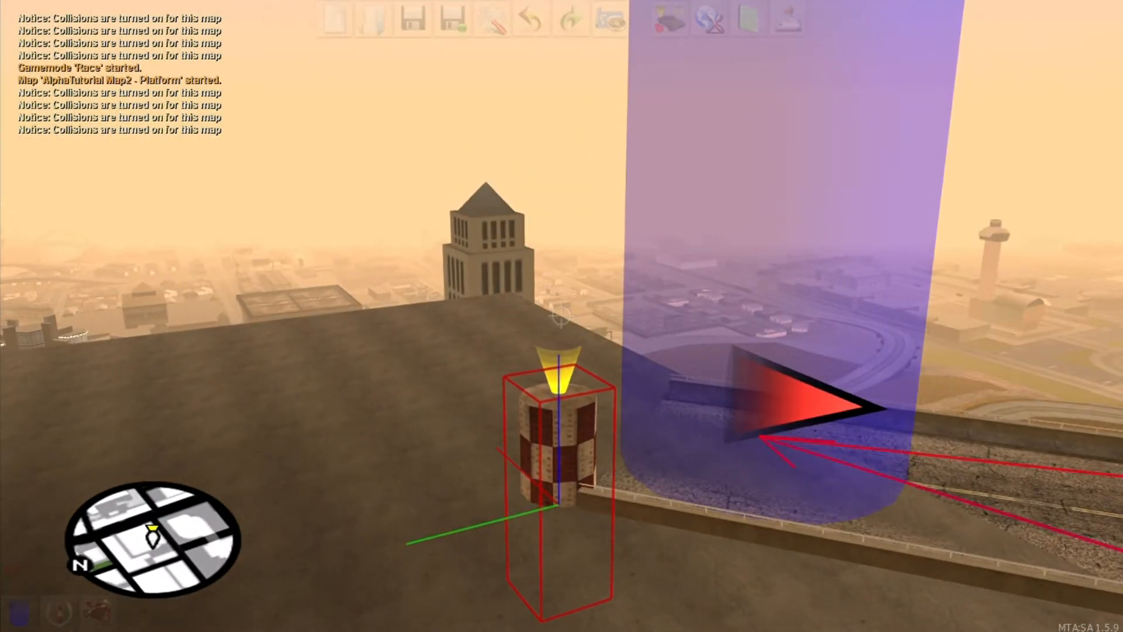
{"action": "key", "text": "s"}
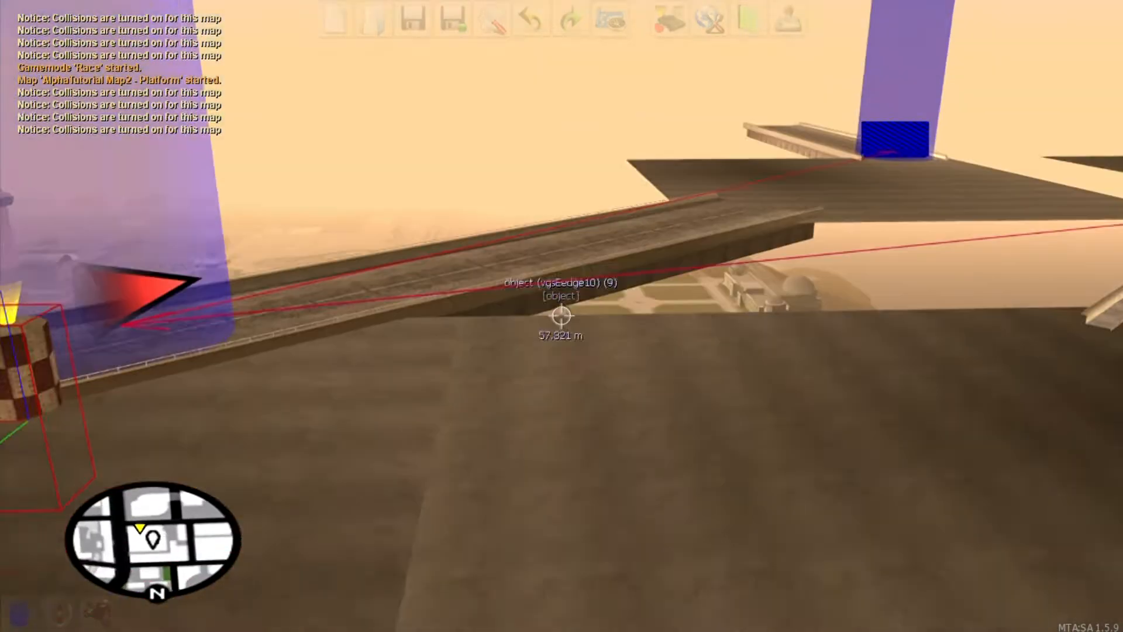
- Clone the by_fuel07 tower and place the copy at the opposite barrier of the exit road, beside the checkpoint
{"action": "key", "text": "a"}
{"action": "key", "text": "c"}
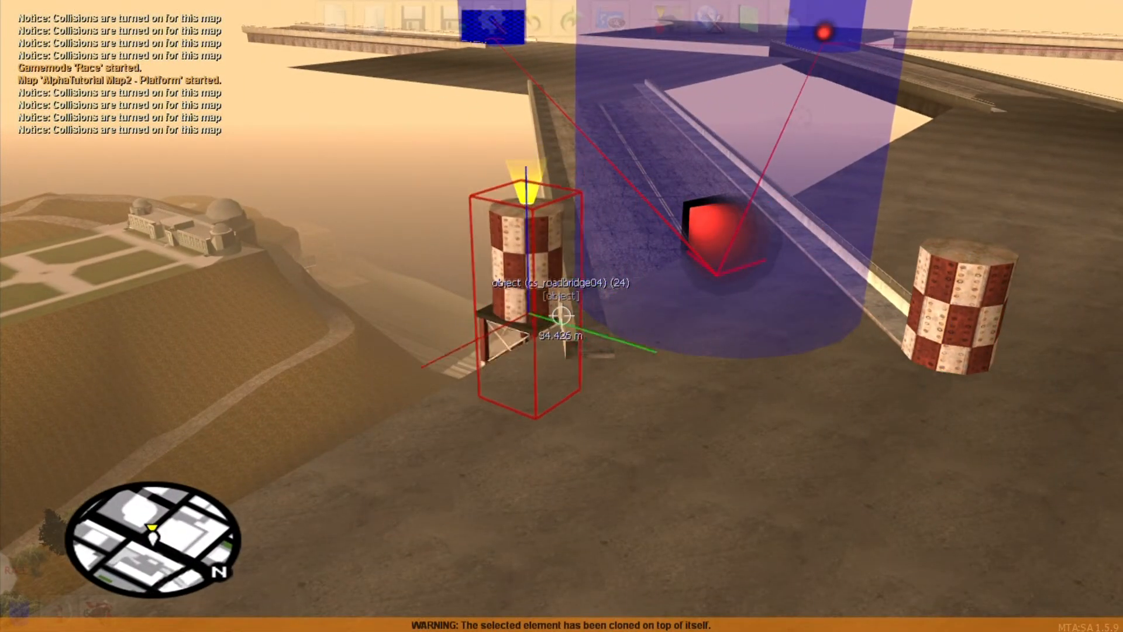
{"action": "key", "text": "Right"}
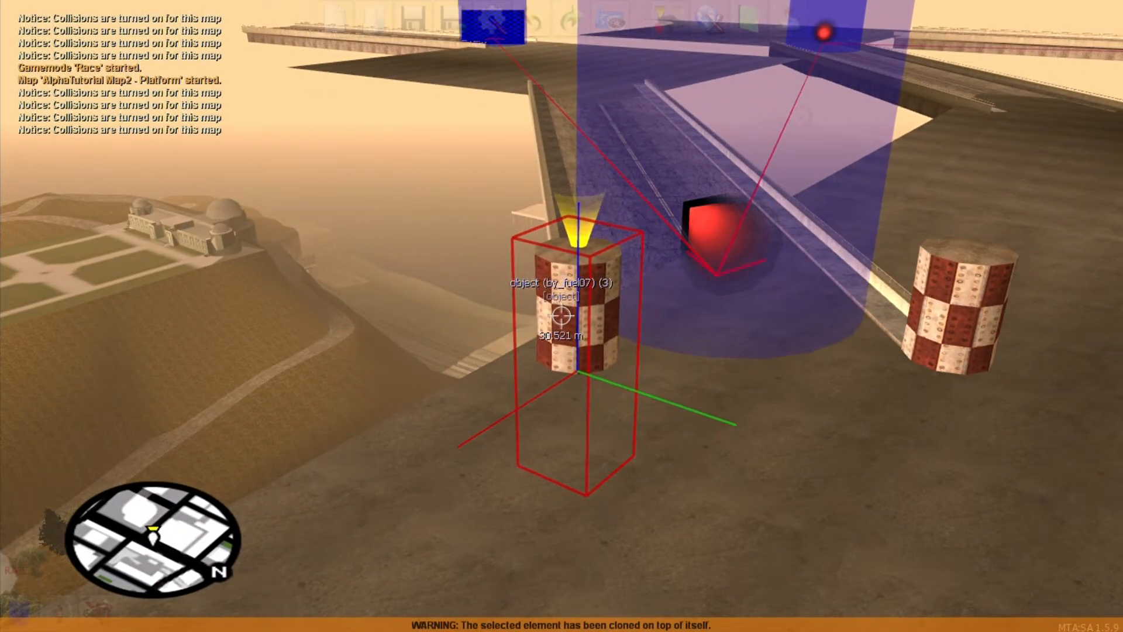
{"action": "key", "text": "s"}
{"action": "key", "text": "d"}
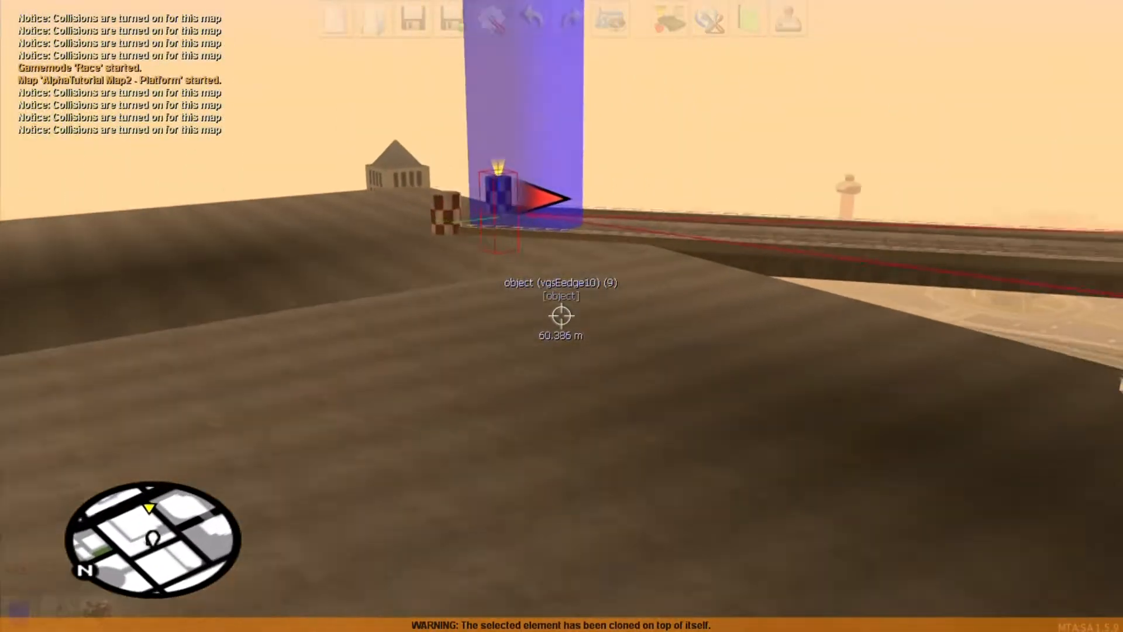
{"action": "key", "text": "w"}
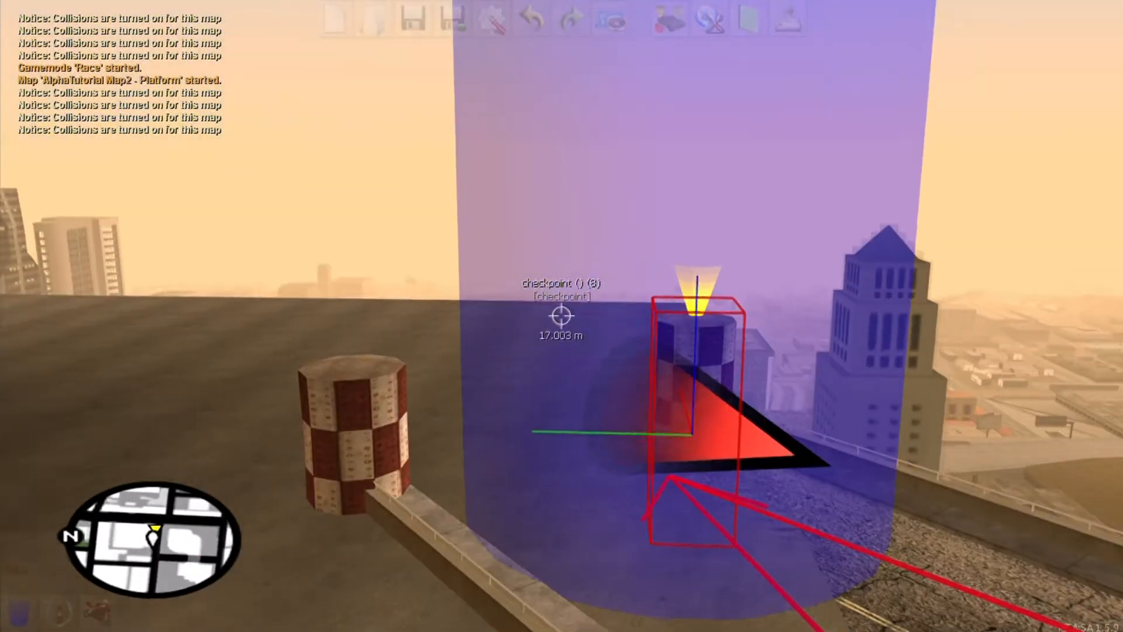
{"action": "left_click", "coordinate": [562, 316]}
- Add the shbbyhswall06_lvs wall from the favourite objects and place it on the platform between the incoming road and the tower
{"action": "key", "text": "s"}
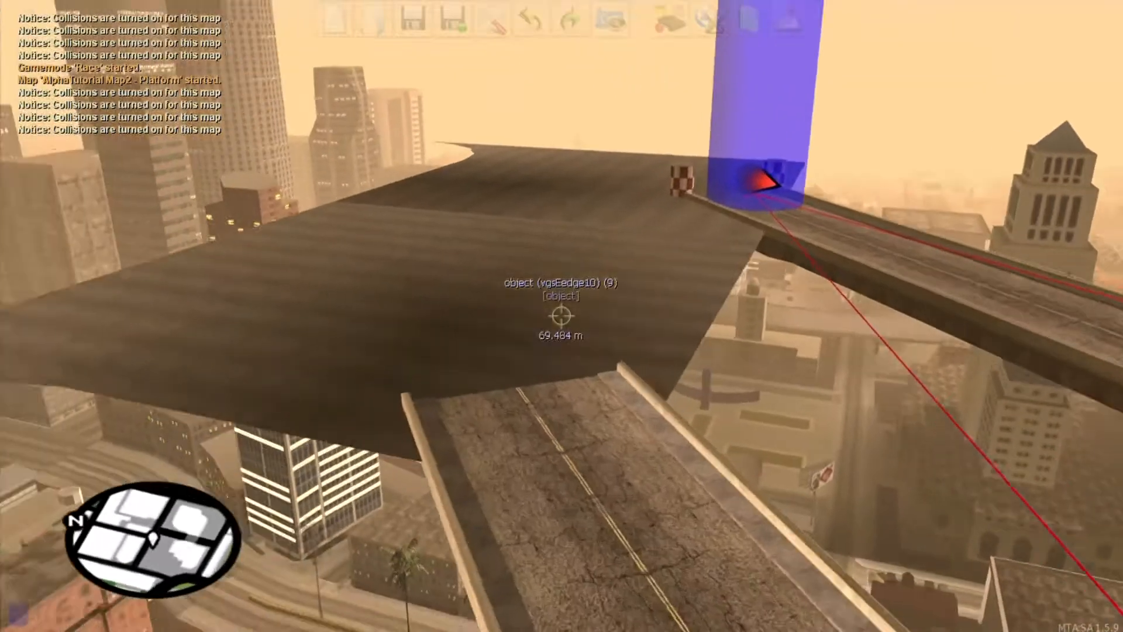
{"action": "key", "text": "w"}
{"action": "key", "text": "f"}
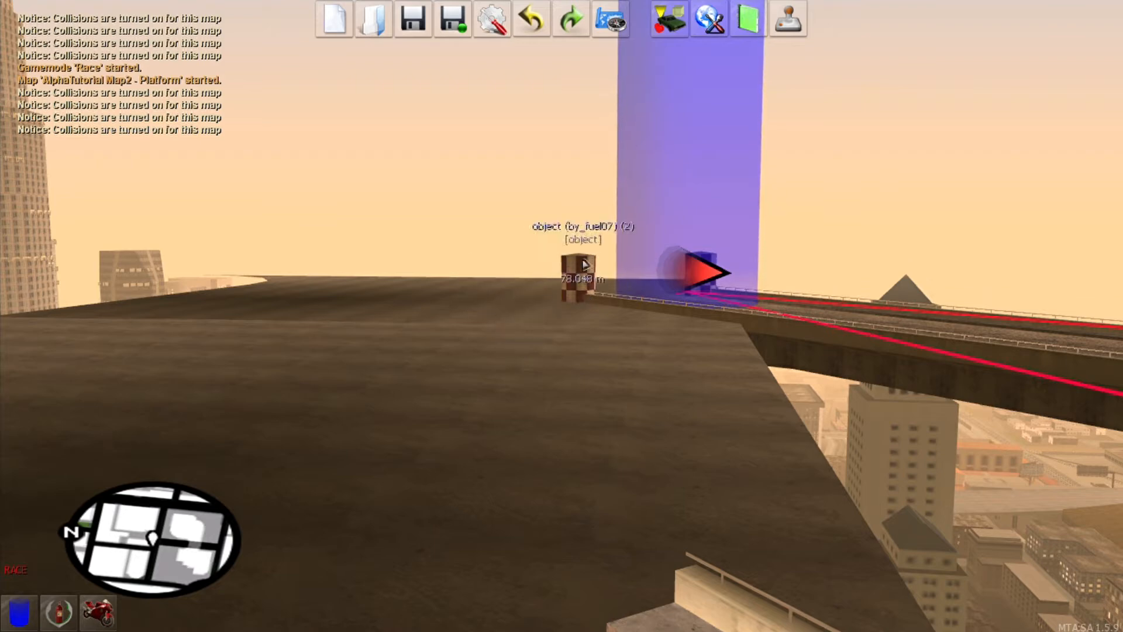
{"action": "key", "text": "f"}
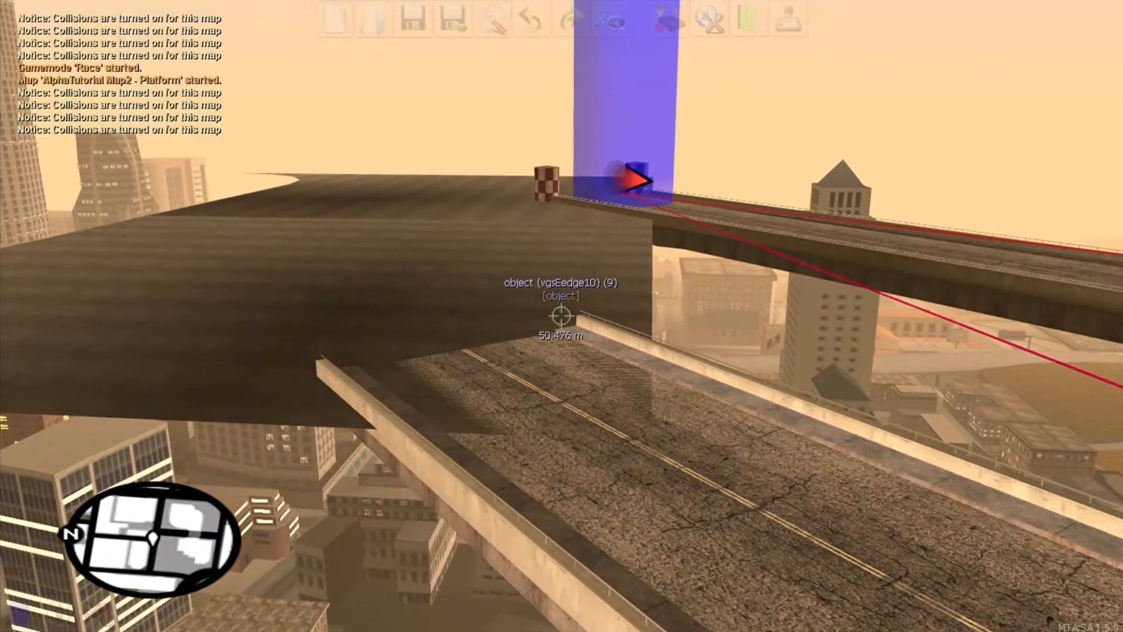
{"action": "key", "text": "f"}
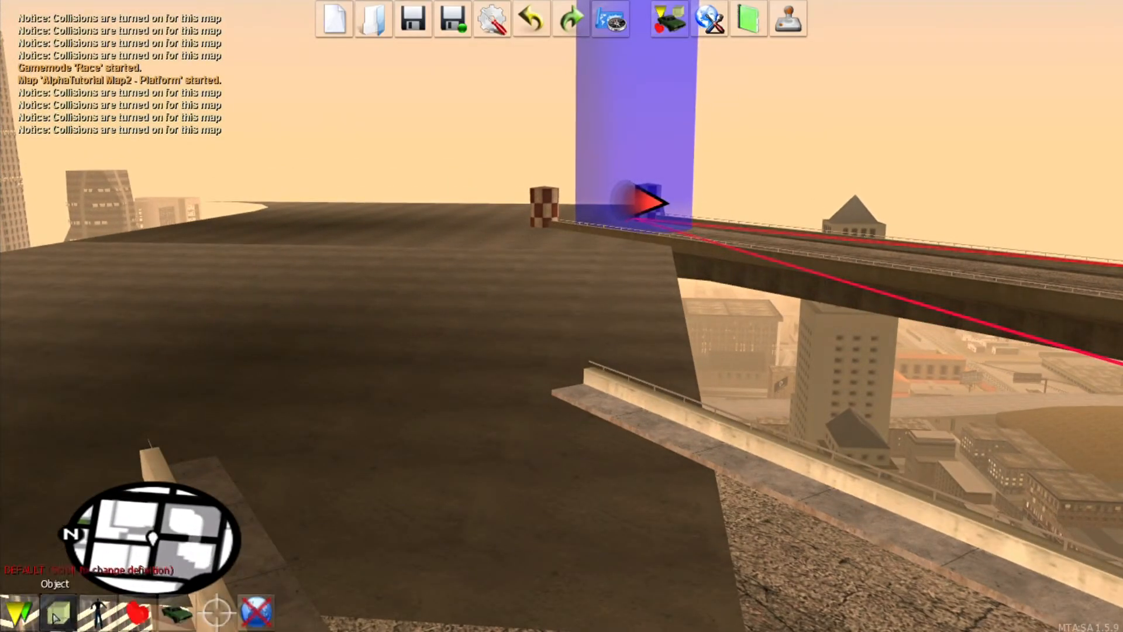
{"action": "left_click", "coordinate": [55, 616]}
{"action": "scroll", "coordinate": [155, 119], "scroll_direction": "up", "scroll_amount": 10}
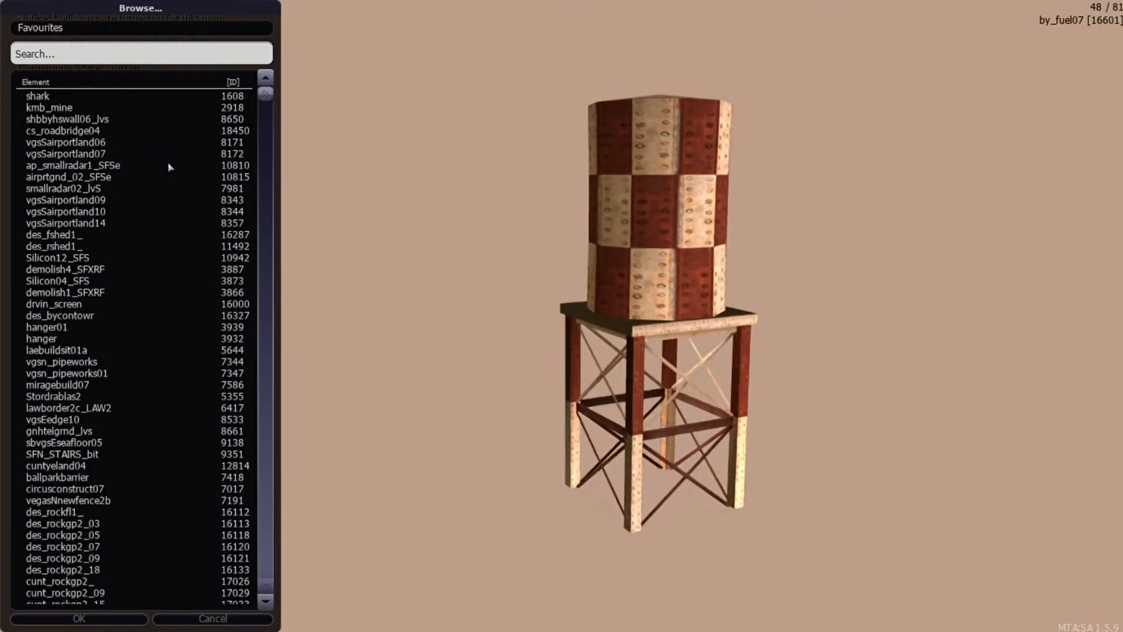
{"action": "left_click", "coordinate": [161, 96]}
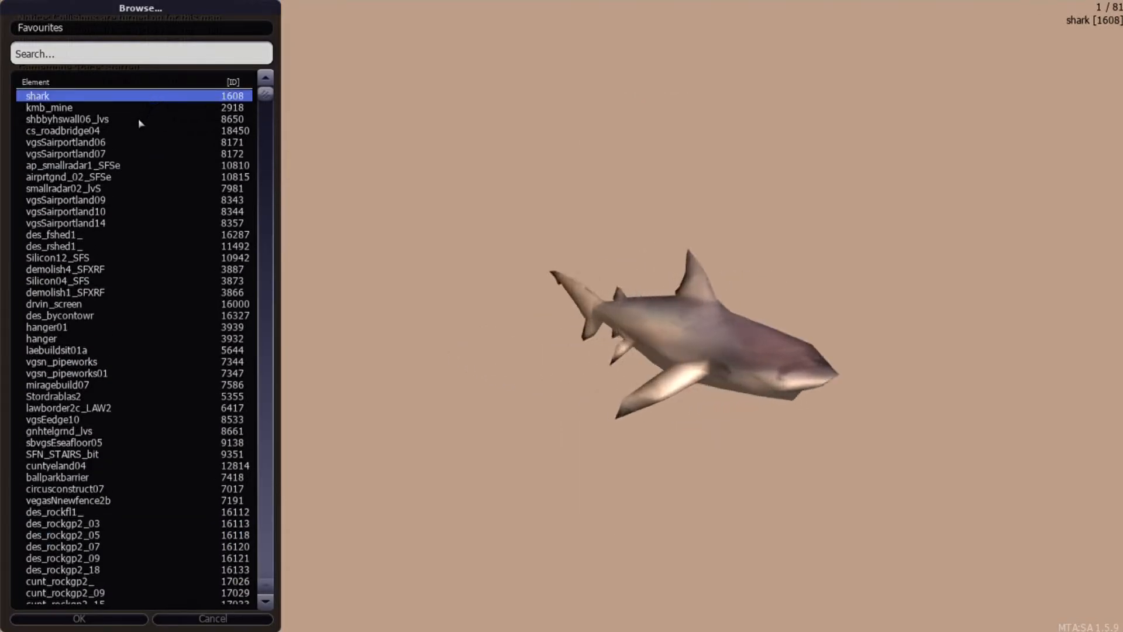
{"action": "left_click", "coordinate": [141, 119]}
{"action": "left_click", "coordinate": [79, 618]}
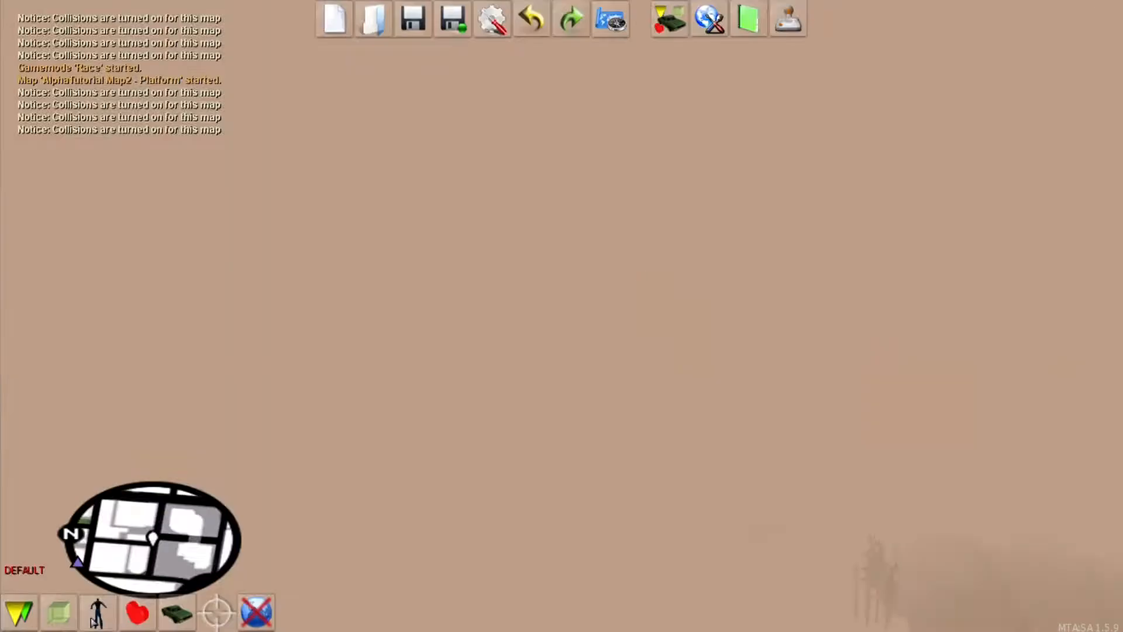
{"action": "key", "text": "f"}
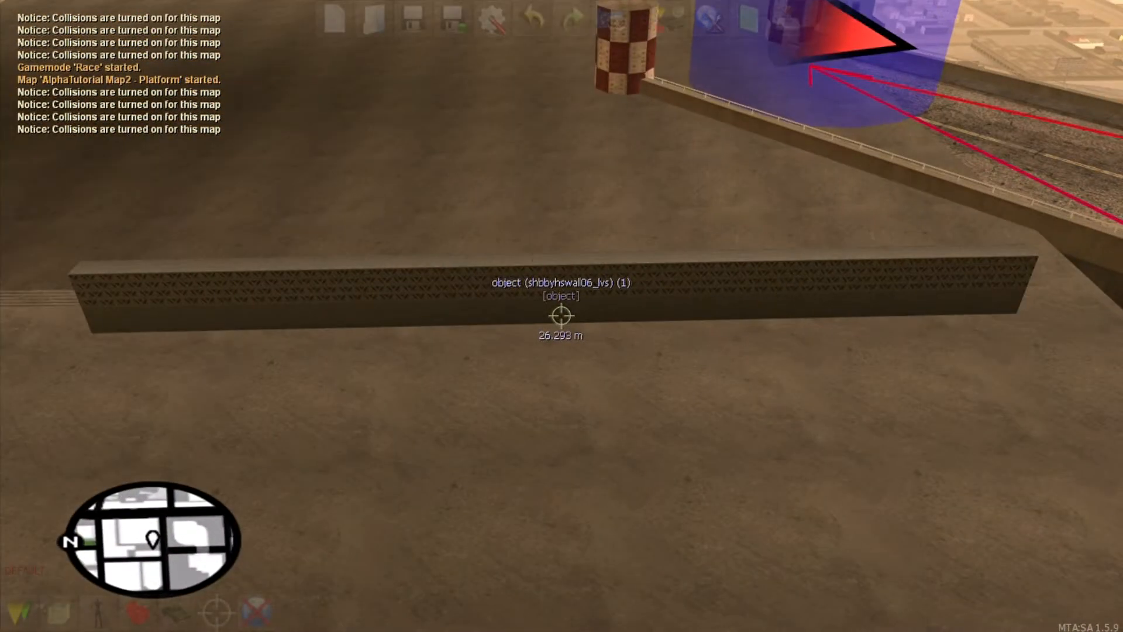
- Rotate and move the shbbyhswall06_lvs wall so it runs from the inner tower toward the incoming road
{"action": "left_click", "coordinate": [561, 316]}
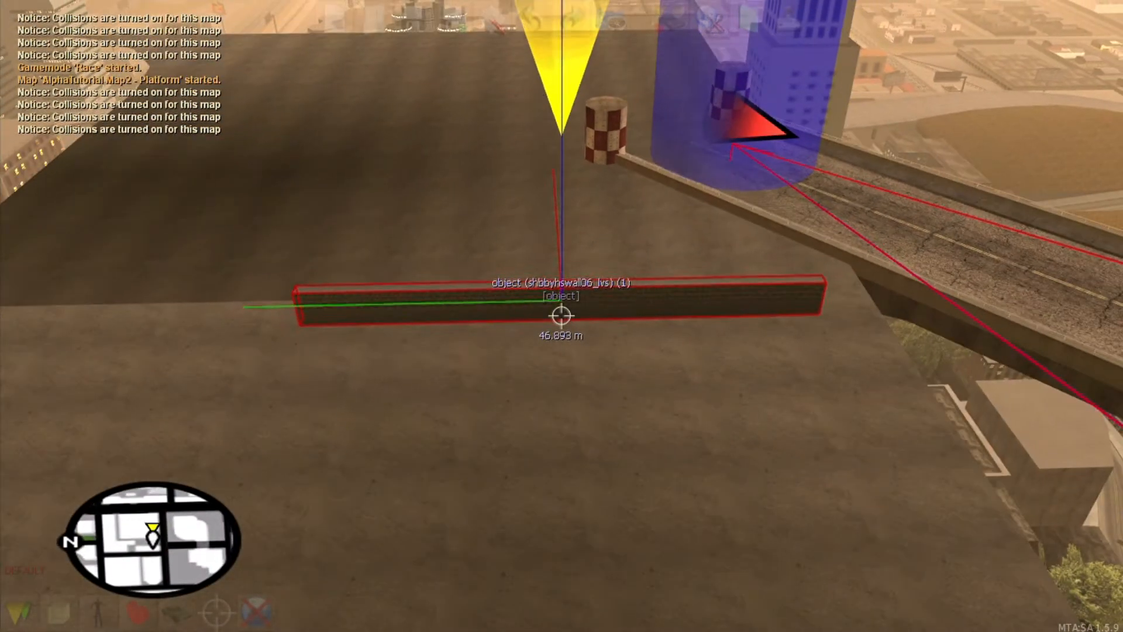
{"action": "scroll", "coordinate": [560, 316], "scroll_direction": "up", "scroll_amount": 5}
{"action": "scroll", "coordinate": [561, 316], "scroll_direction": "up", "scroll_amount": 4}
{"action": "key", "text": "Up"}
{"action": "key", "text": "Right"}
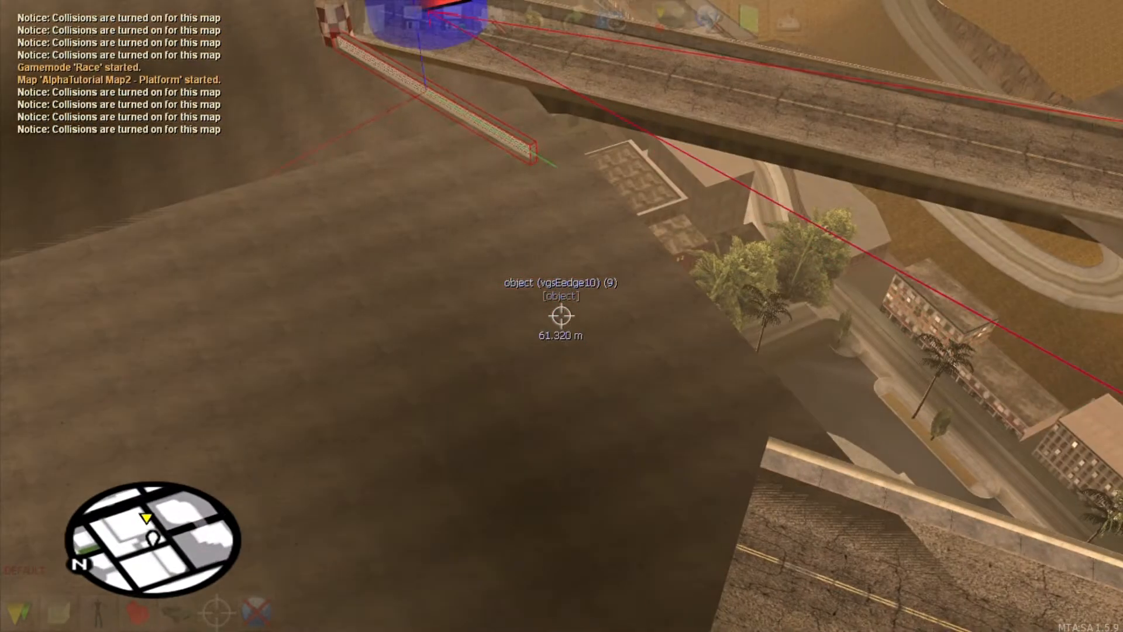
- Clone the wall and join the copy to its free end, angled to continue toward the incoming road's barrier
{"action": "key", "text": "c"}
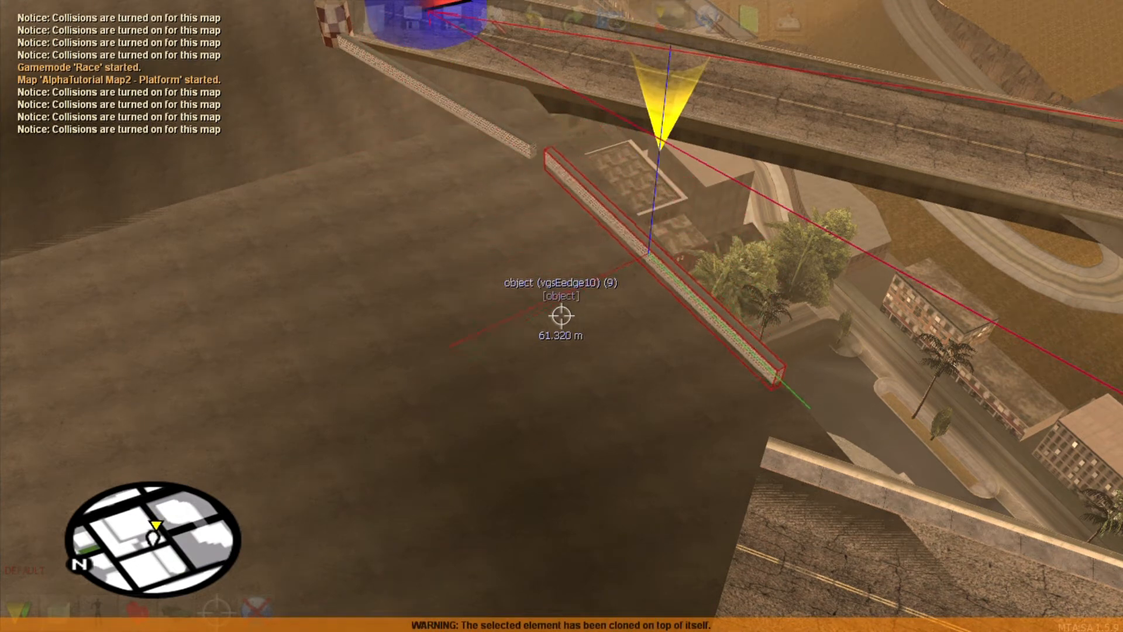
{"action": "key", "text": "Up"}
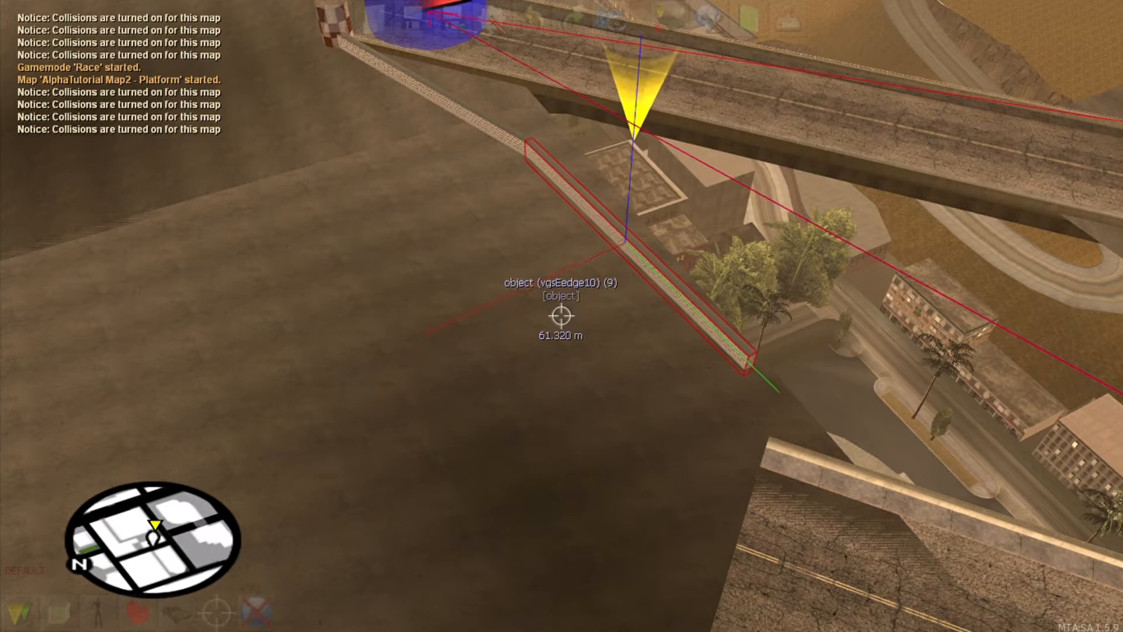
{"action": "key", "text": "s"}
{"action": "key", "text": "d"}
{"action": "key", "text": "w"}
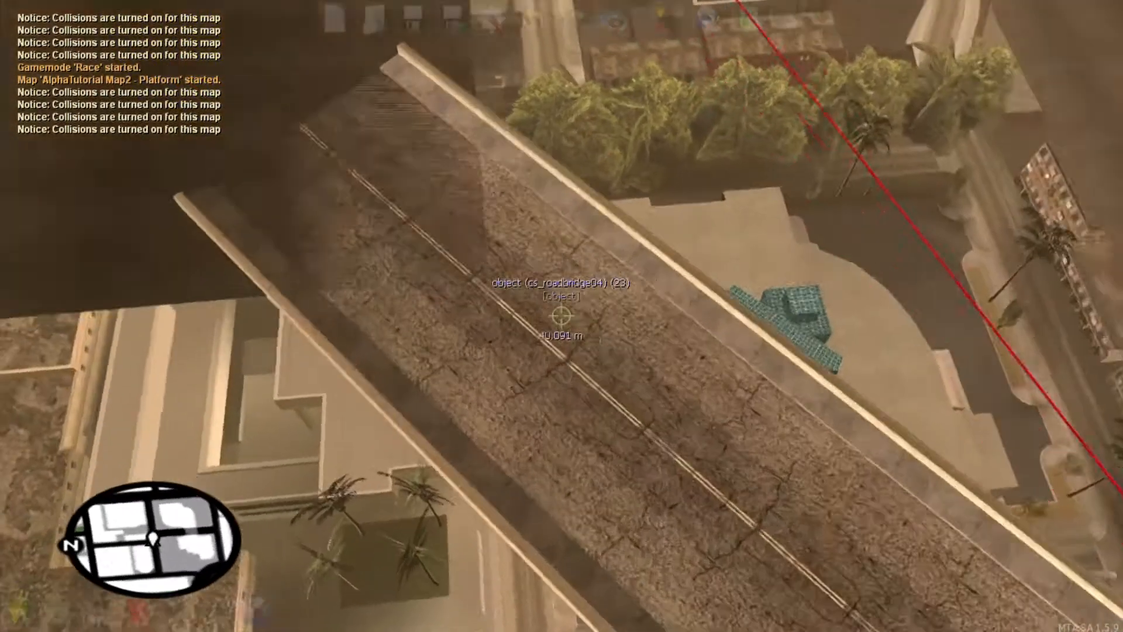
{"action": "key", "text": "s"}
{"action": "key", "text": "w"}
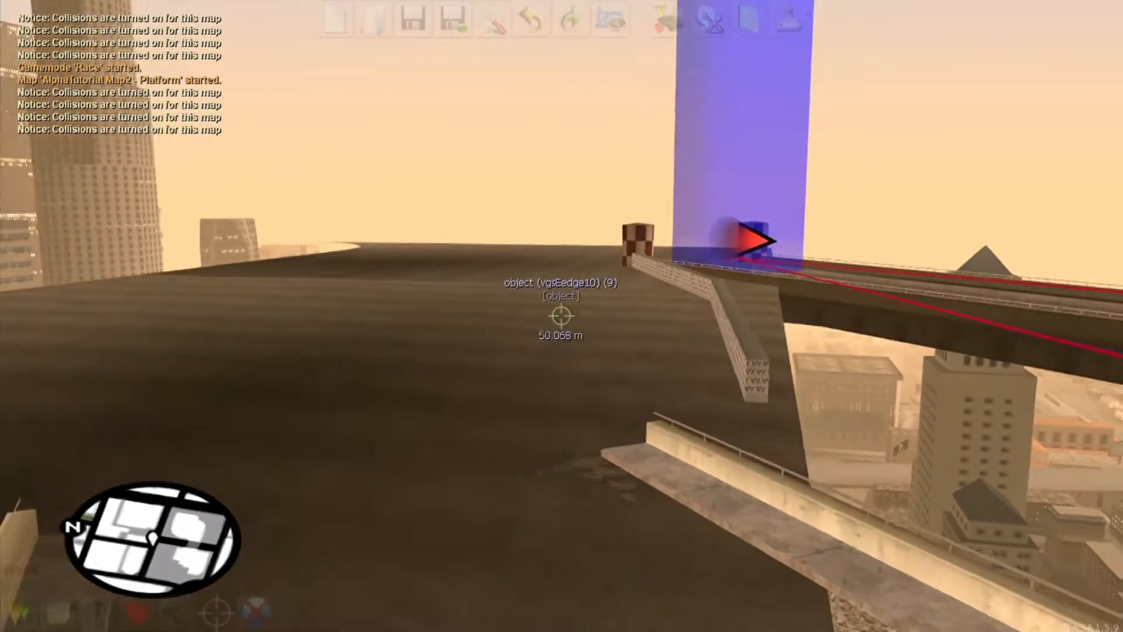
- Clone the shbbyhswall06_lvs wall beside the inner tower, set the copy's Z rotation to 180 and place it along the platform's far edge
{"action": "key", "text": "f"}
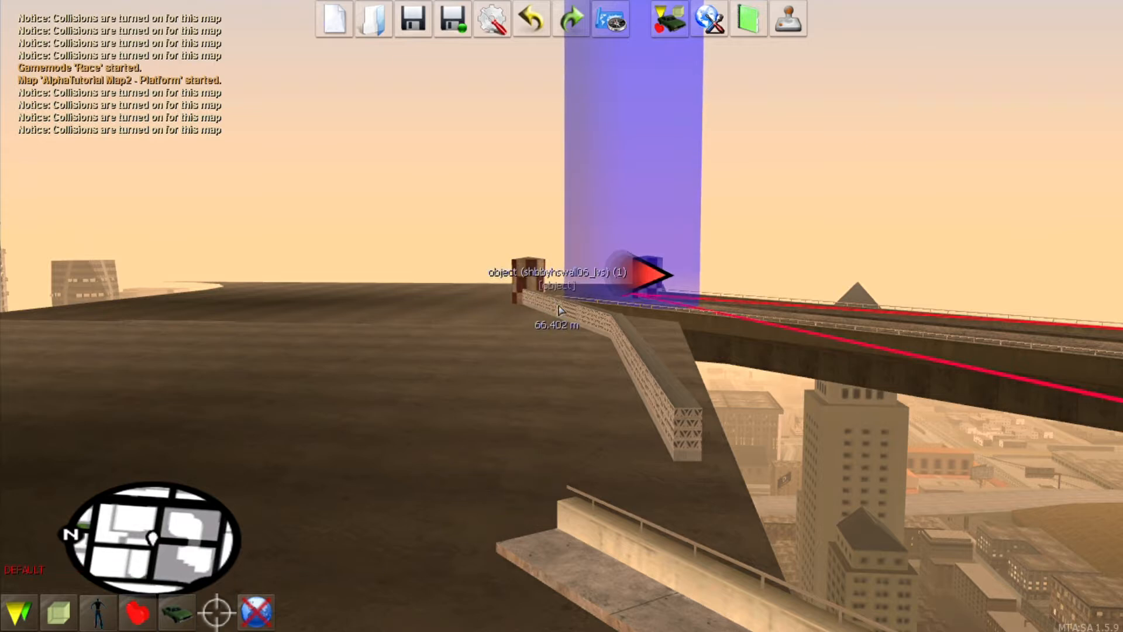
{"action": "key", "text": "c"}
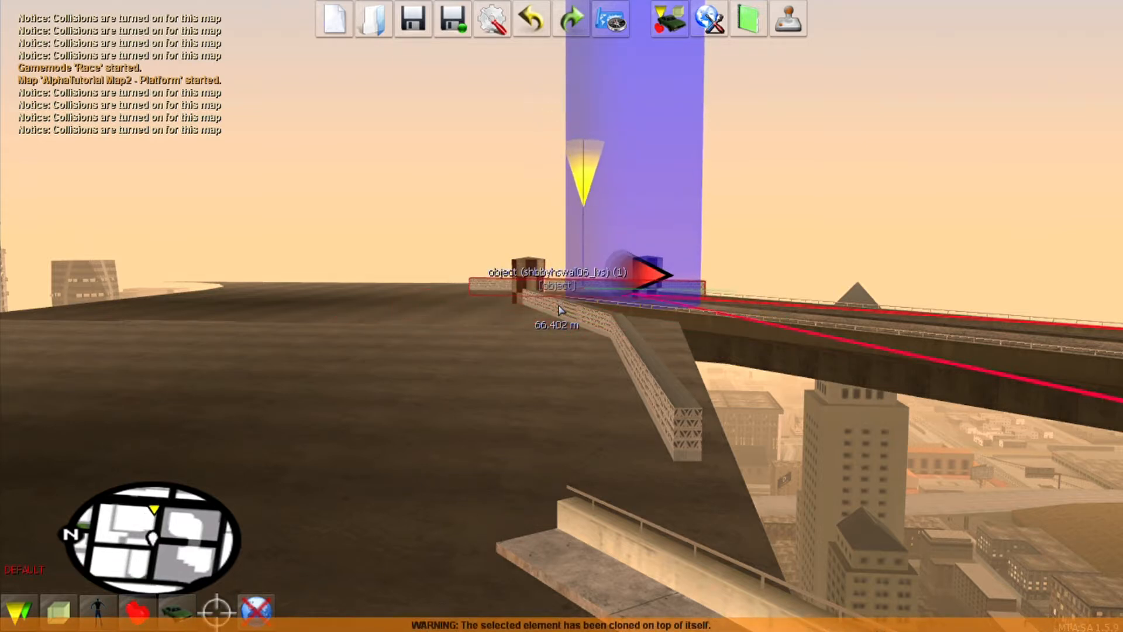
{"action": "key", "text": "f"}
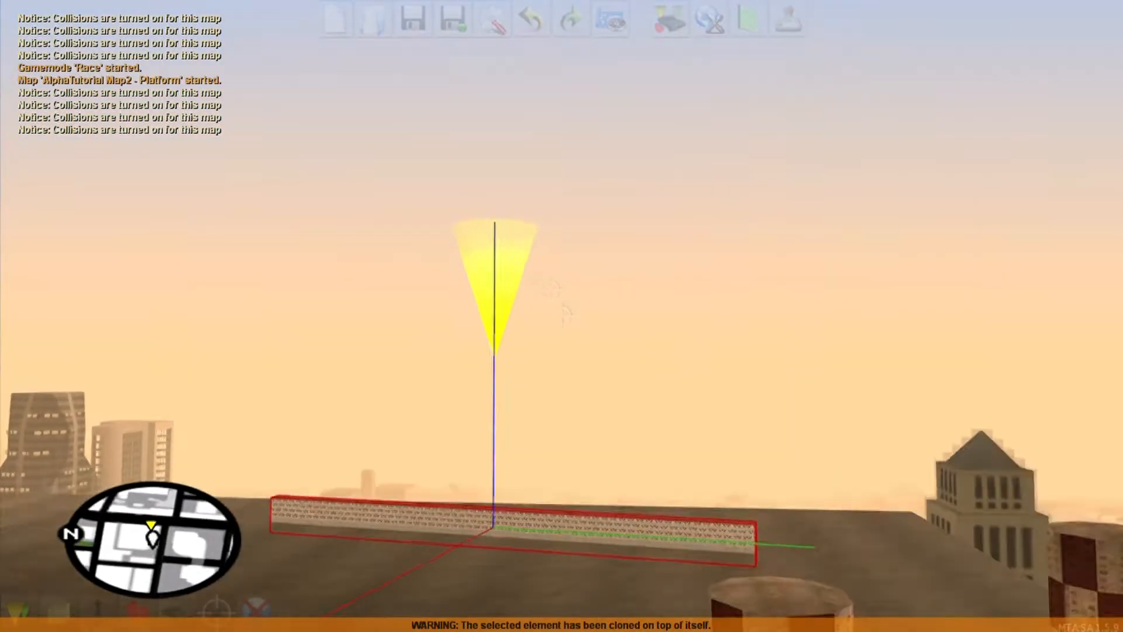
{"action": "key", "text": "F3"}
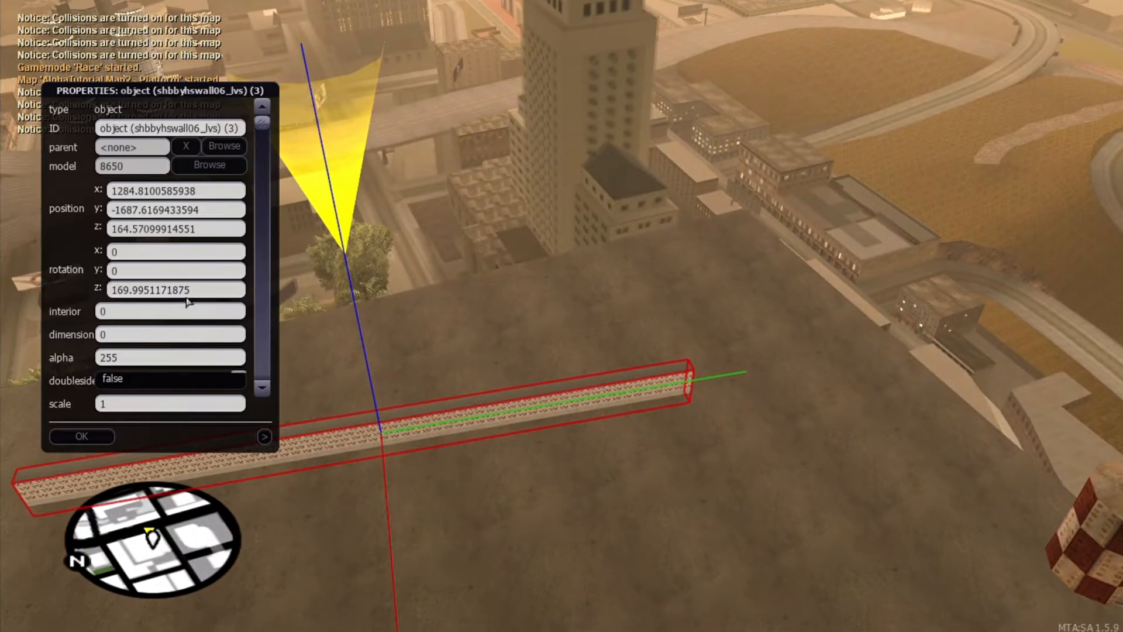
{"action": "key", "text": "ctrl+a"}
{"action": "type", "text": "180"}
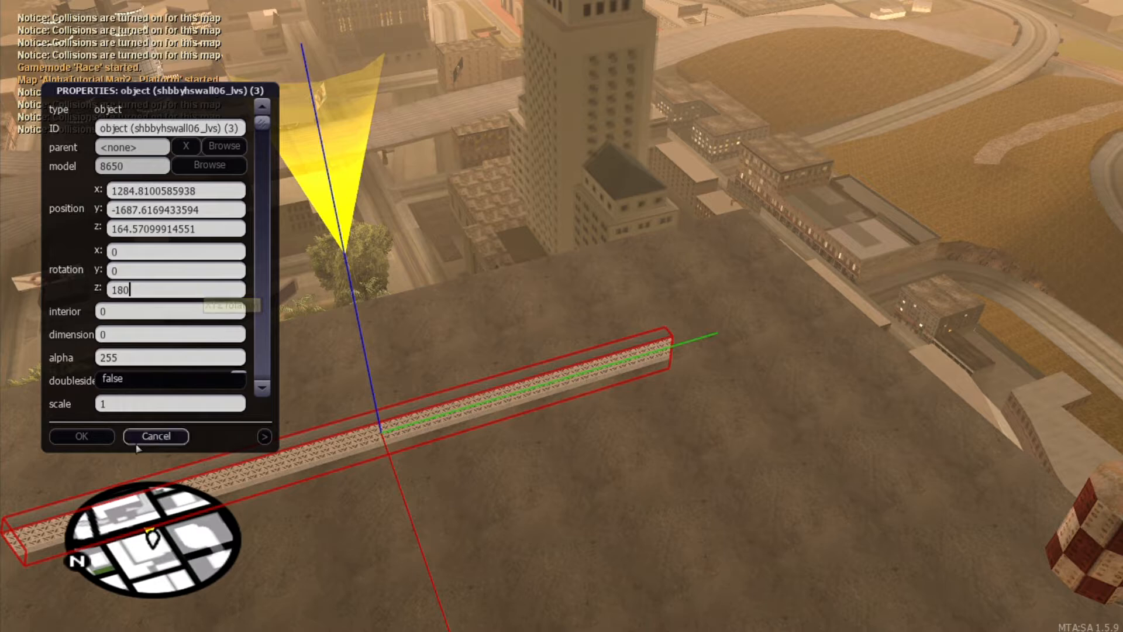
{"action": "left_click", "coordinate": [82, 436]}
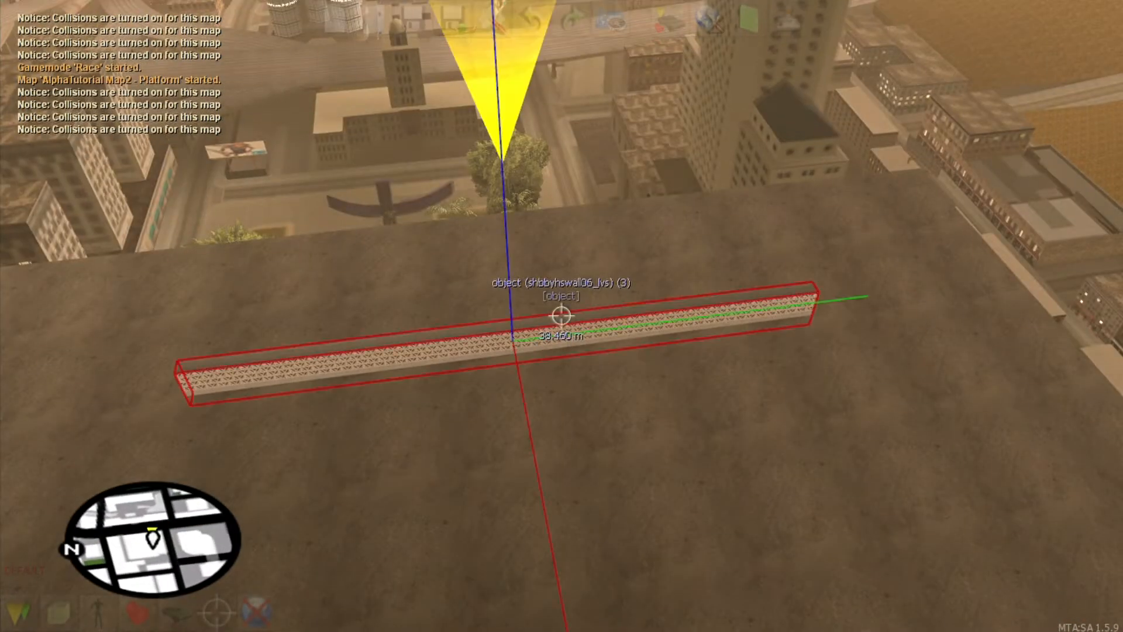
{"action": "key", "text": "Up"}
{"action": "key", "text": "s"}
{"action": "key", "text": "d"}
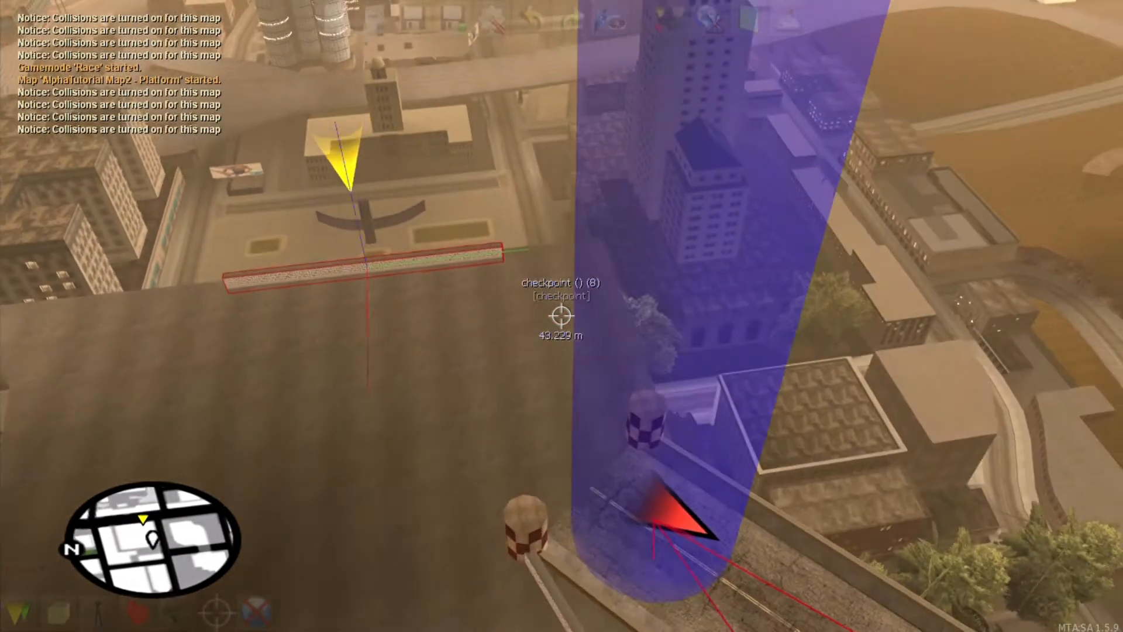
- Clone the far-edge wall, turn the copy perpendicular and align it along the adjoining platform edge up to the outer tower
{"action": "key", "text": "c"}
{"action": "key", "text": "ctrl+Right"}
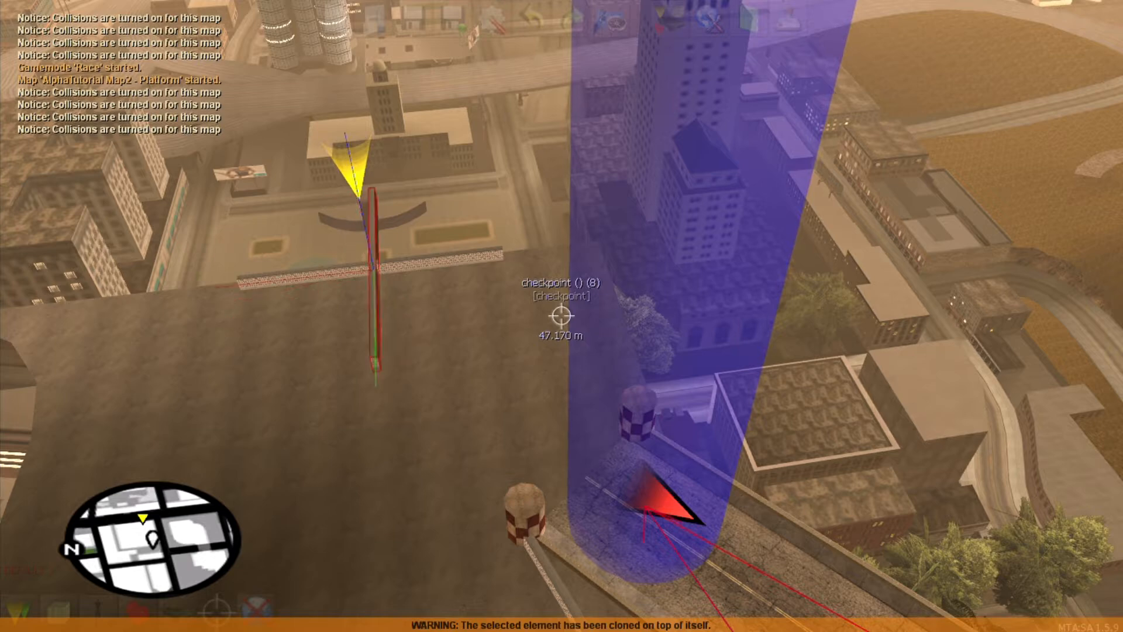
{"action": "key", "text": "w"}
{"action": "key", "text": "Right"}
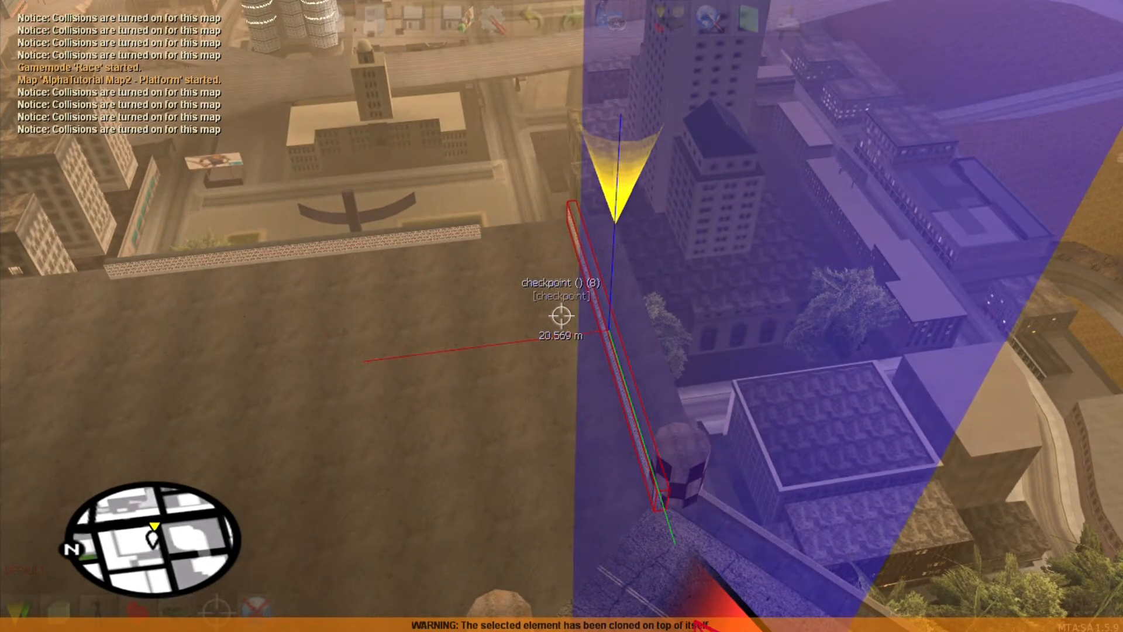
{"action": "key", "text": "Down"}
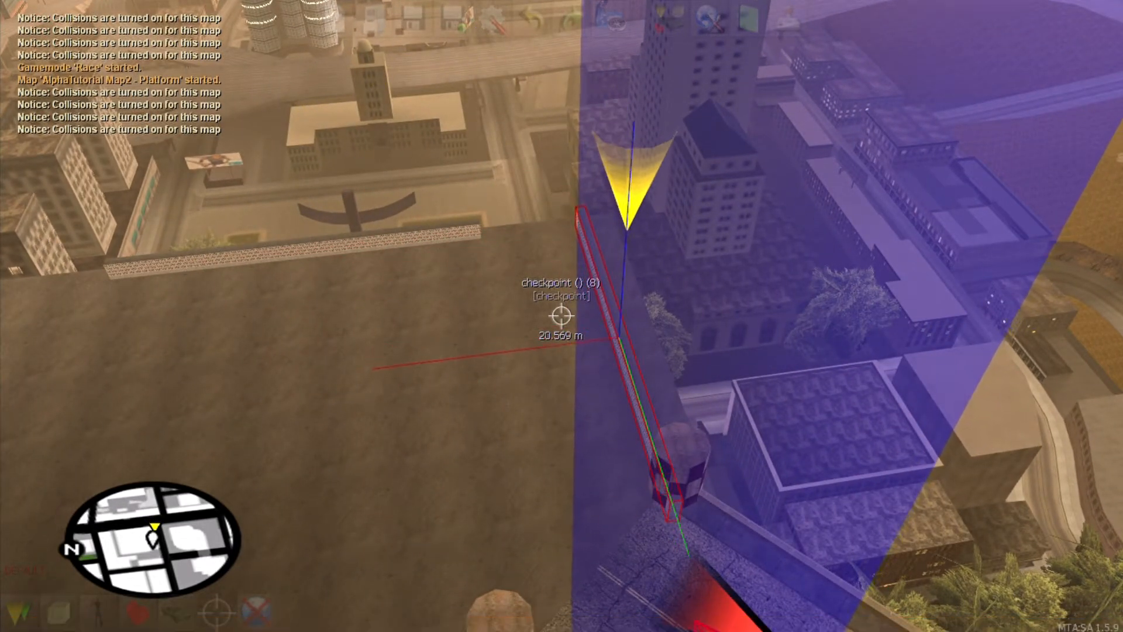
- Move the far-edge wall so its end meets the side wall at the platform's corner
{"action": "key", "text": "s"}
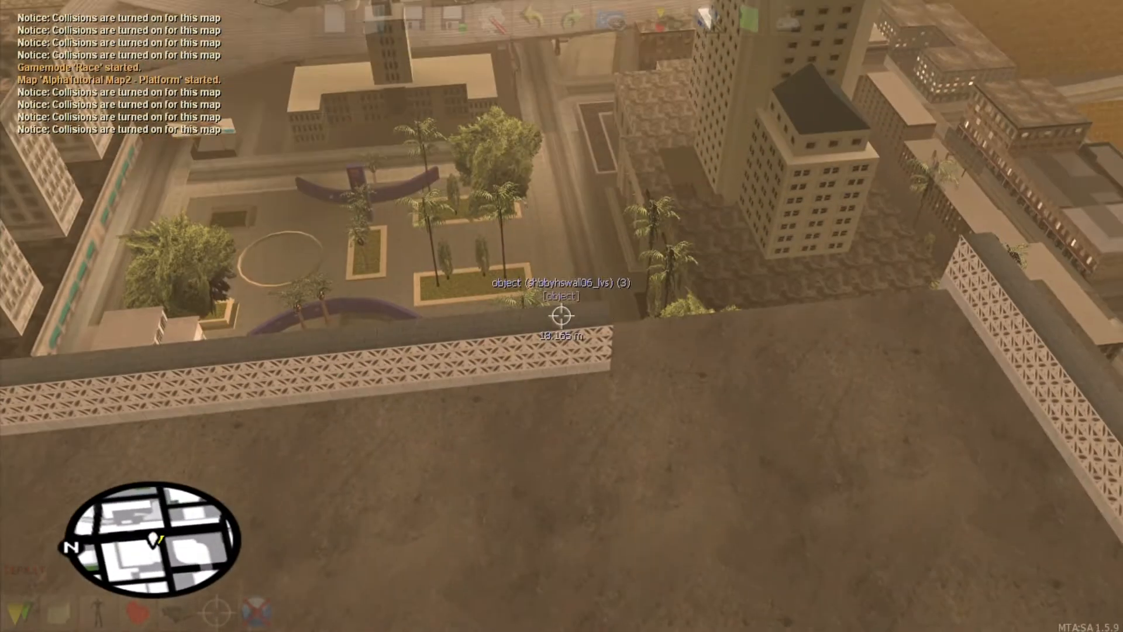
{"action": "left_click", "coordinate": [562, 316]}
{"action": "key", "text": "d"}
{"action": "key", "text": "Right"}
{"action": "key", "text": "Up"}
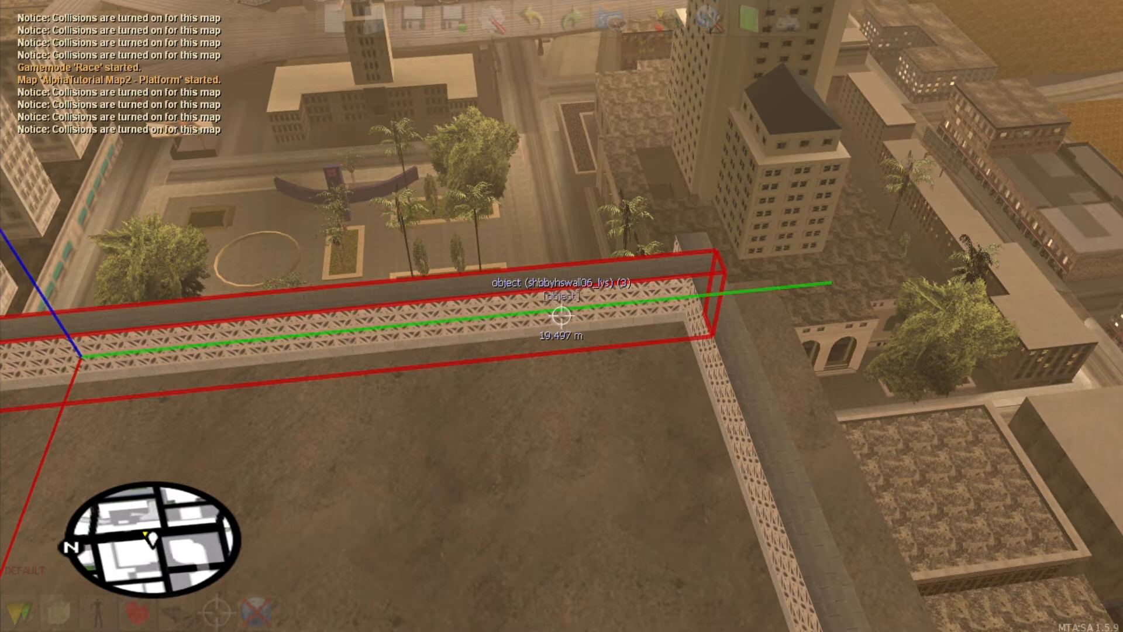
- Clone the far-edge wall and extend the row with copies along the rest of that platform edge
{"action": "key", "text": "s"}
{"action": "key", "text": "a"}
{"action": "key", "text": "c"}
{"action": "key", "text": "Left"}
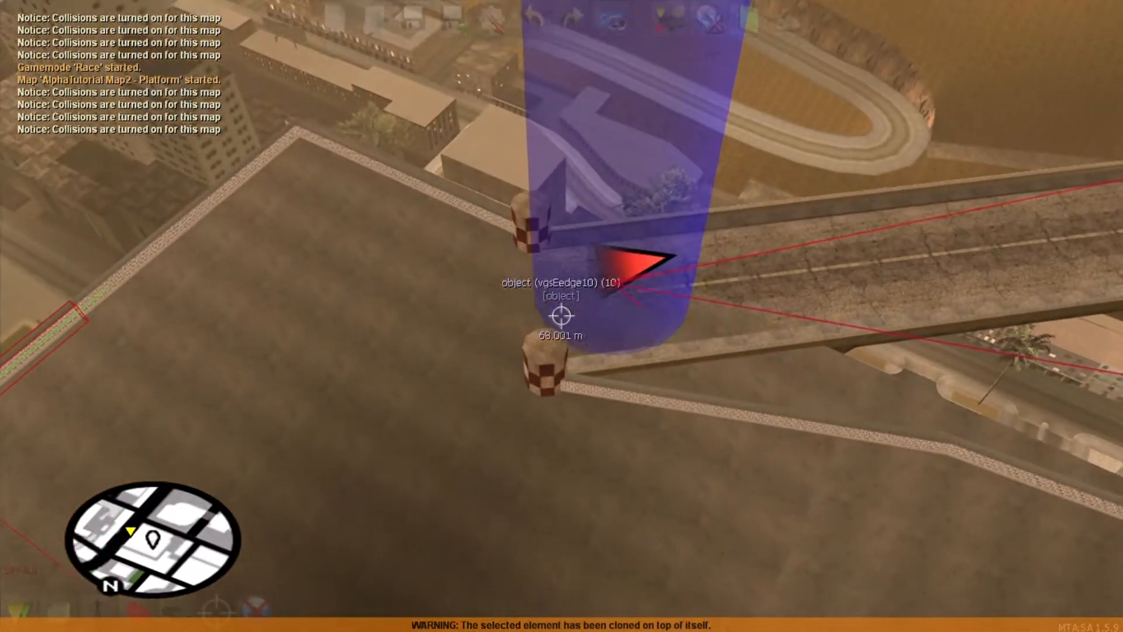
{"action": "left_click", "coordinate": [562, 316]}
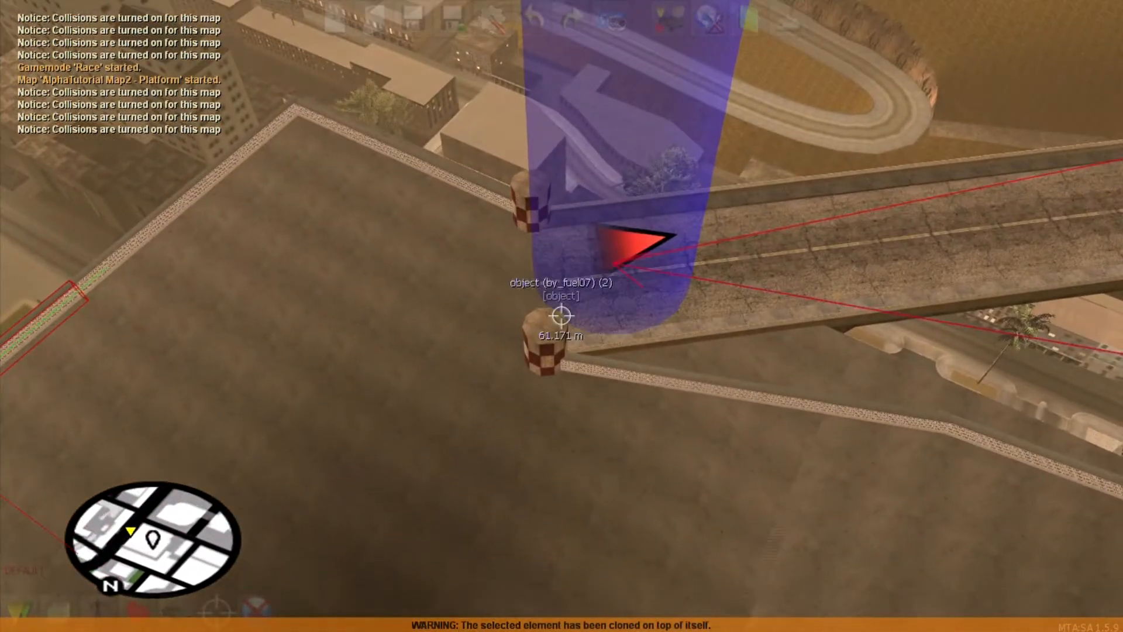
{"action": "key", "text": "a"}
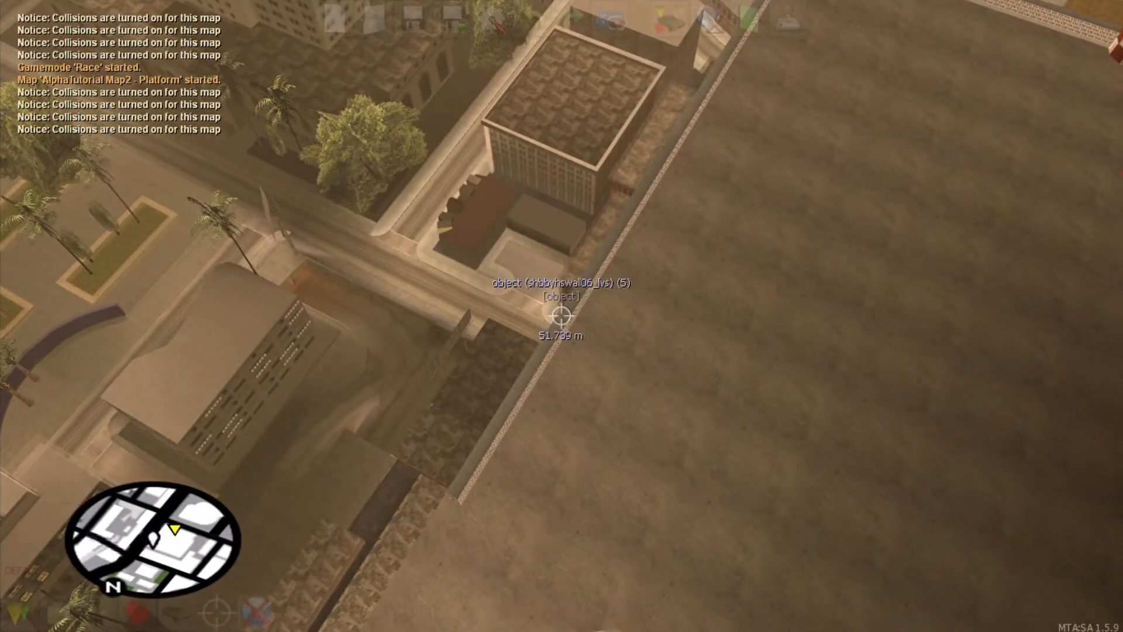
- Clone the last far-edge wall, turn it around the corner and line the next platform edge with joined copies
{"action": "left_click", "coordinate": [562, 316]}
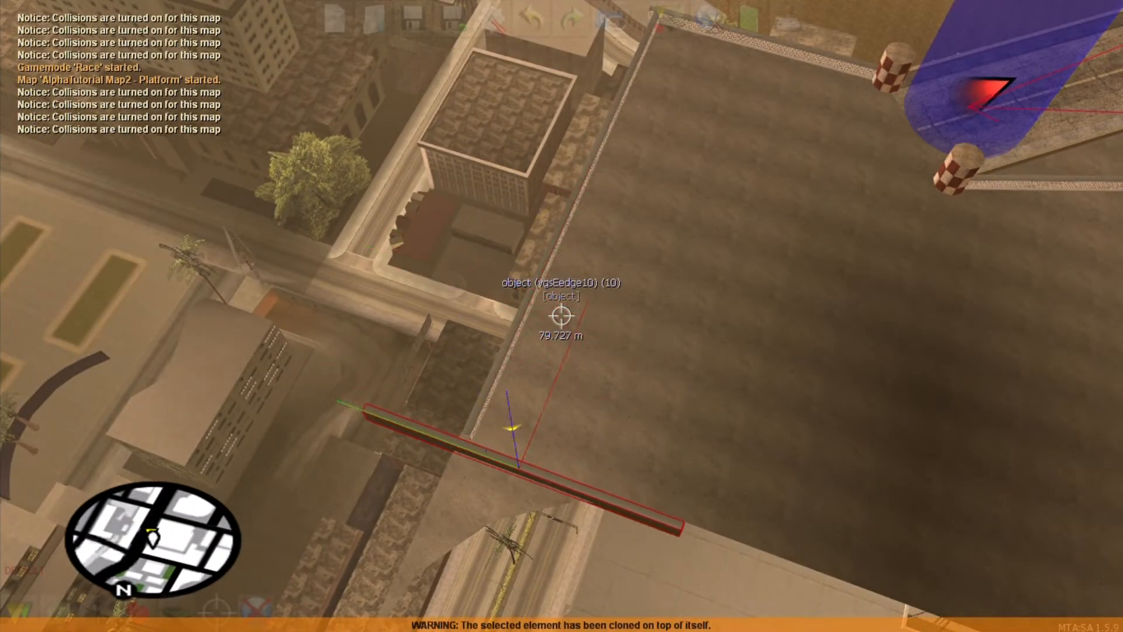
{"action": "key", "text": "d"}
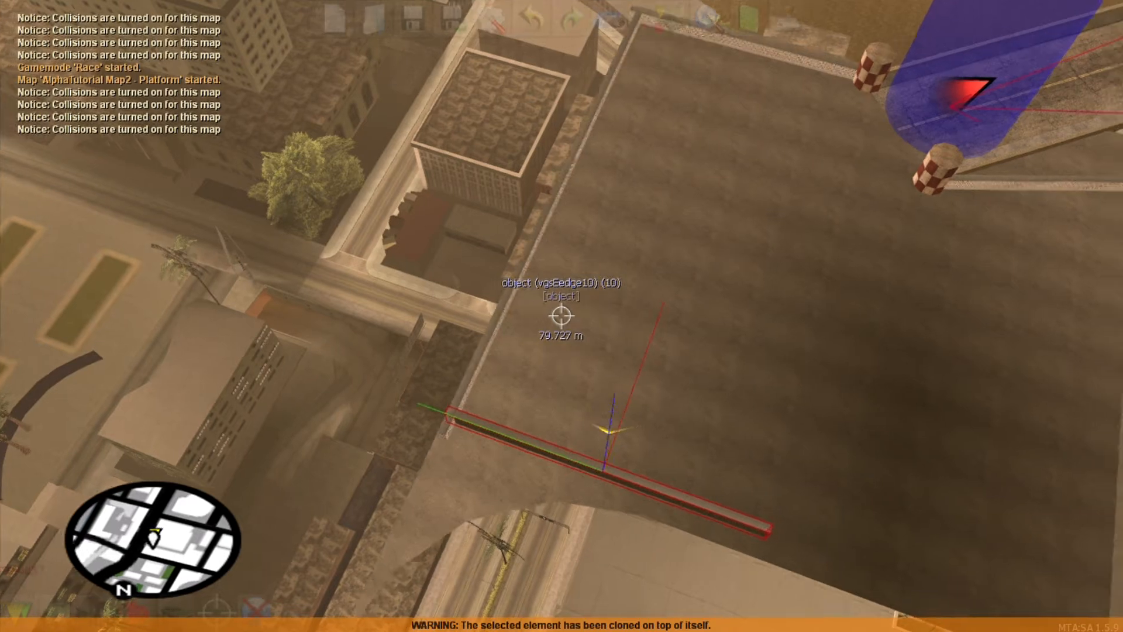
{"action": "key", "text": "Right"}
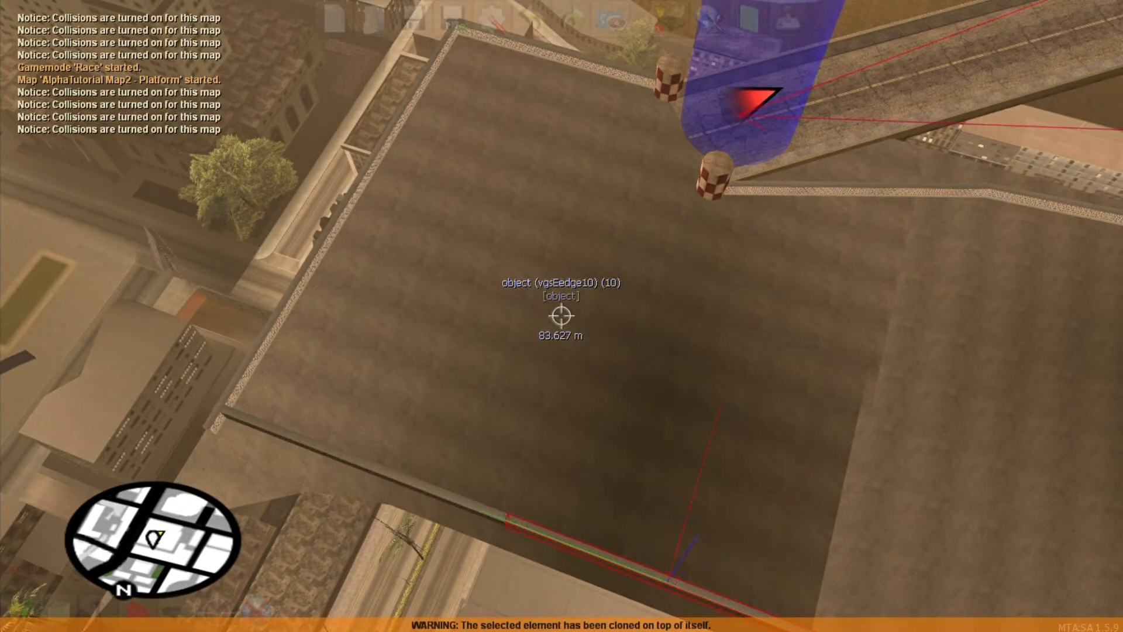
- Clone the end wall, angle it across the platform toward the incoming road and join another copy to its free end
{"action": "key", "text": "s"}
{"action": "key", "text": "d"}
{"action": "key", "text": "w"}
{"action": "left_click", "coordinate": [562, 316]}
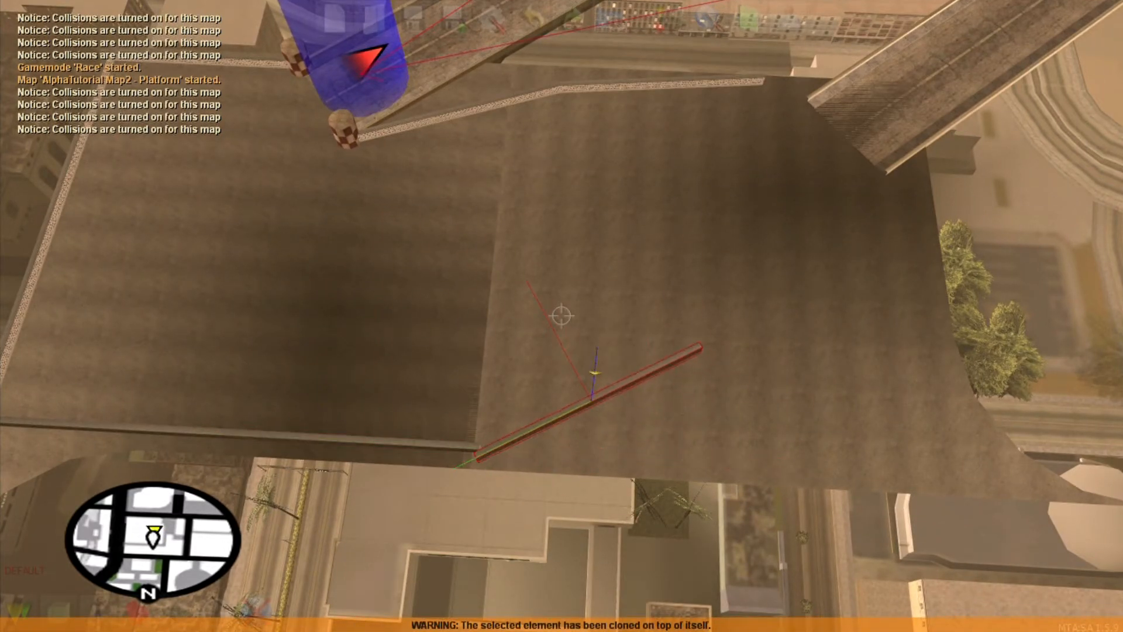
{"action": "key", "text": "Right"}
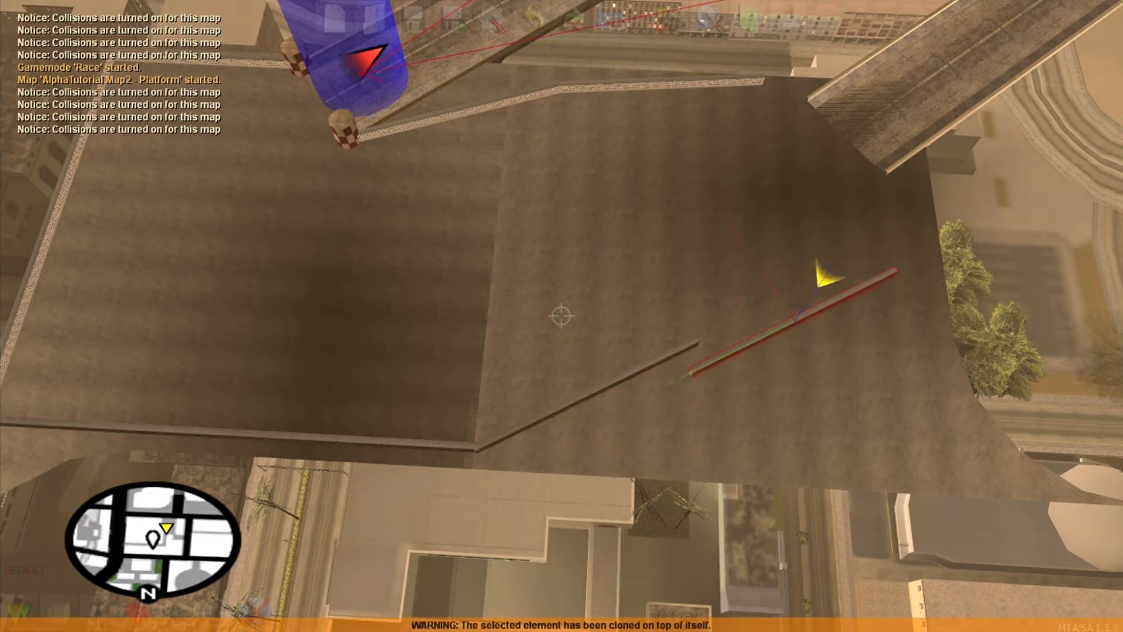
{"action": "key", "text": "w"}
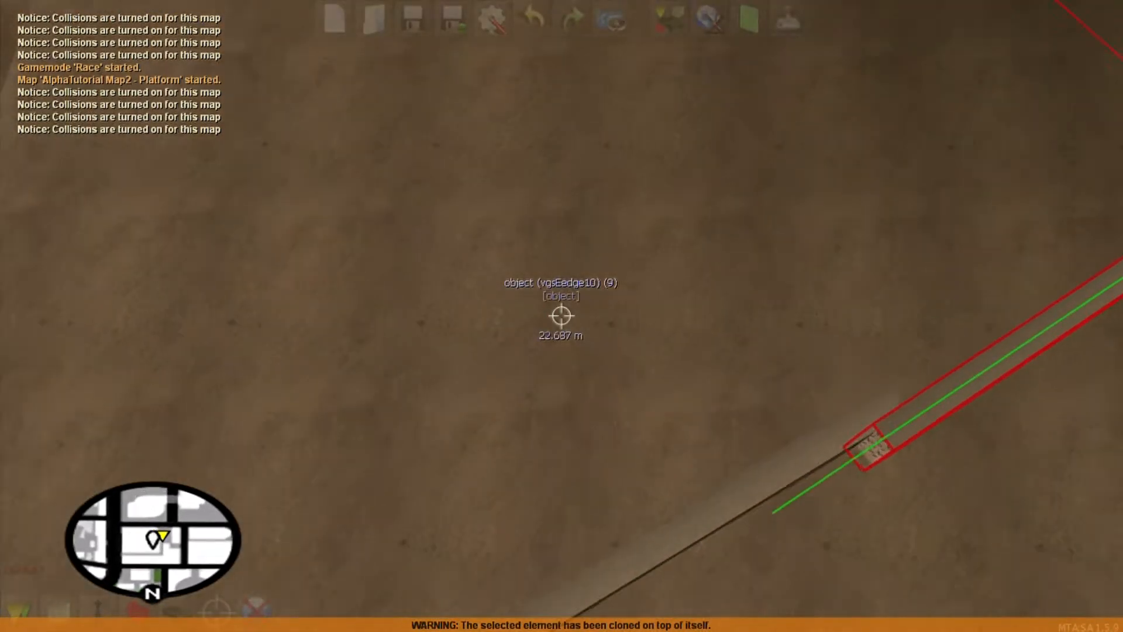
{"action": "key", "text": "s"}
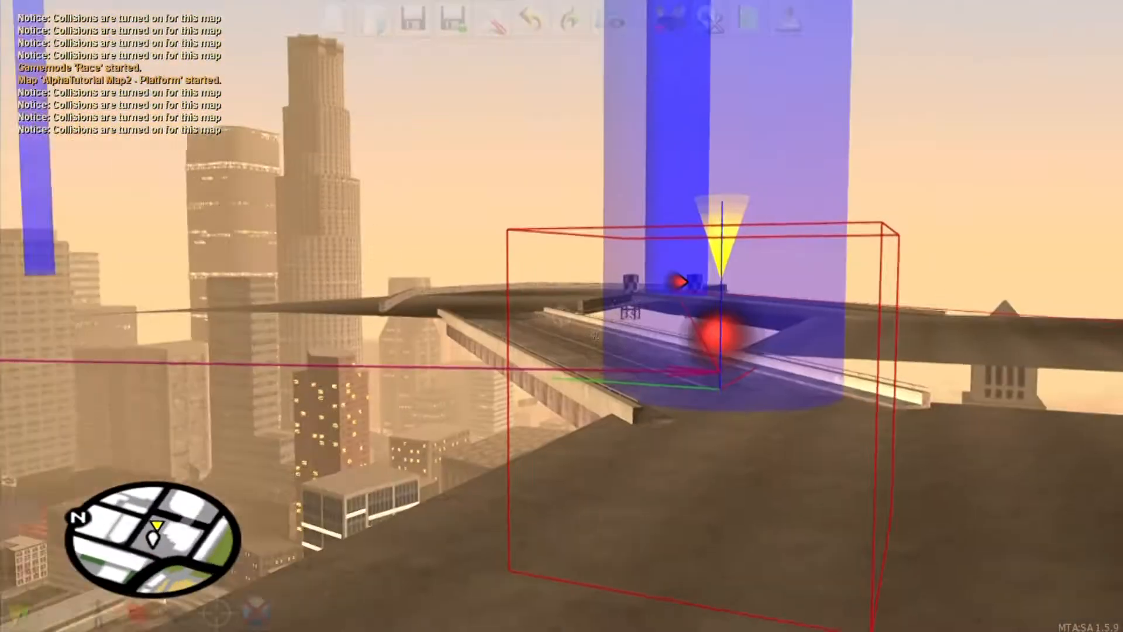
- Delete the guide walls between the inner tower and the incoming road's barrier
{"action": "key", "text": "w"}
{"action": "key", "text": "s"}
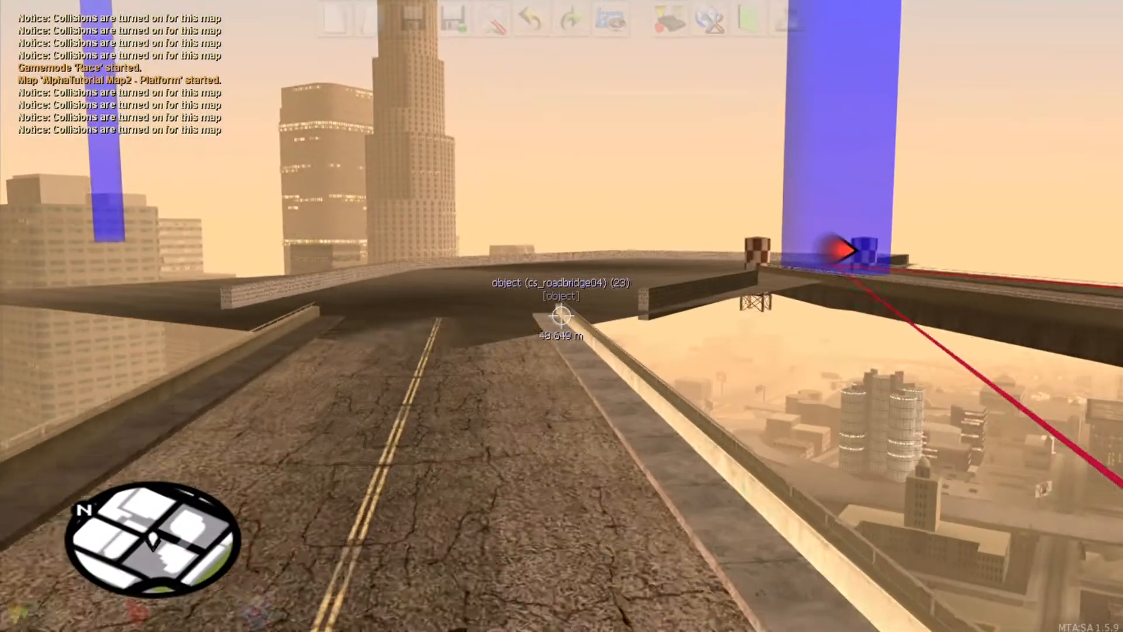
{"action": "key", "text": "f"}
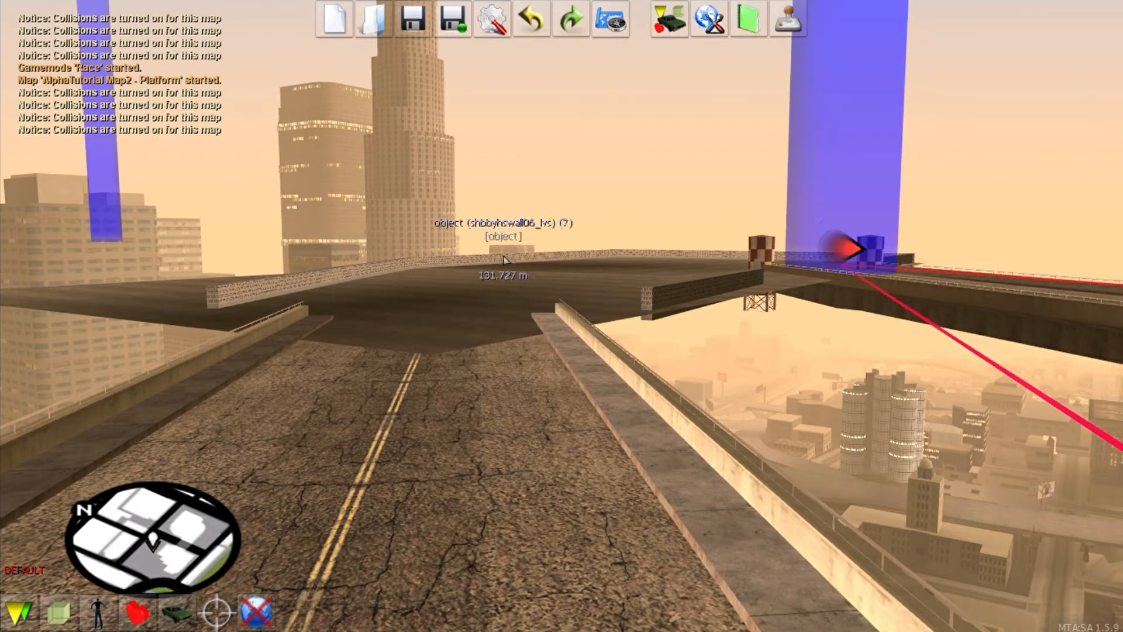
{"action": "key", "text": "f"}
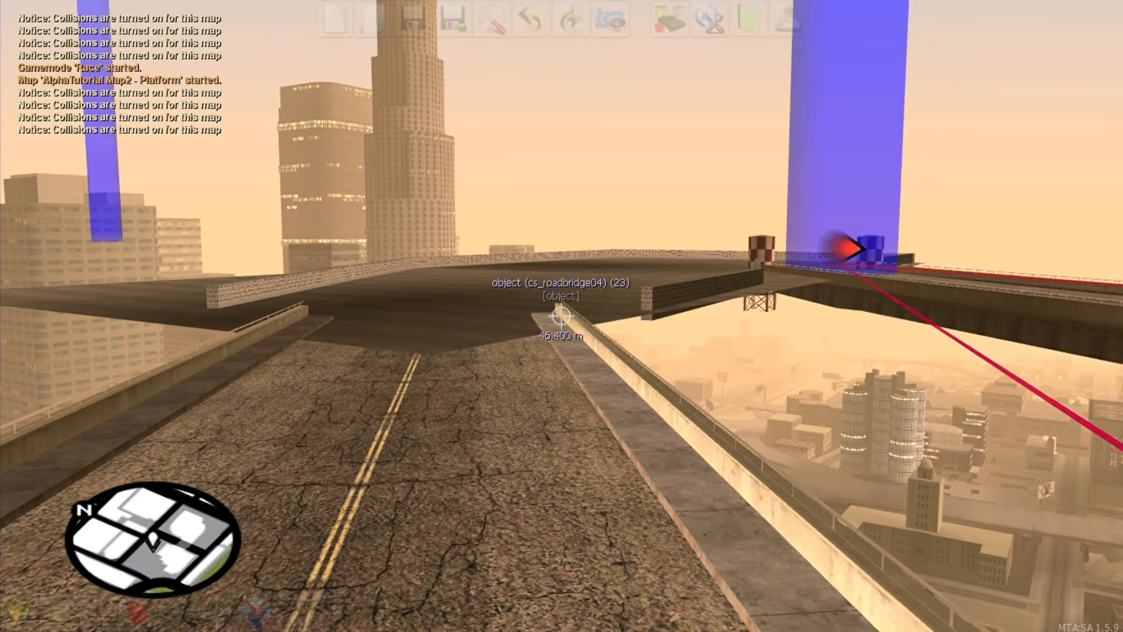
{"action": "key", "text": "w"}
{"action": "key", "text": "a"}
{"action": "key", "text": "f"}
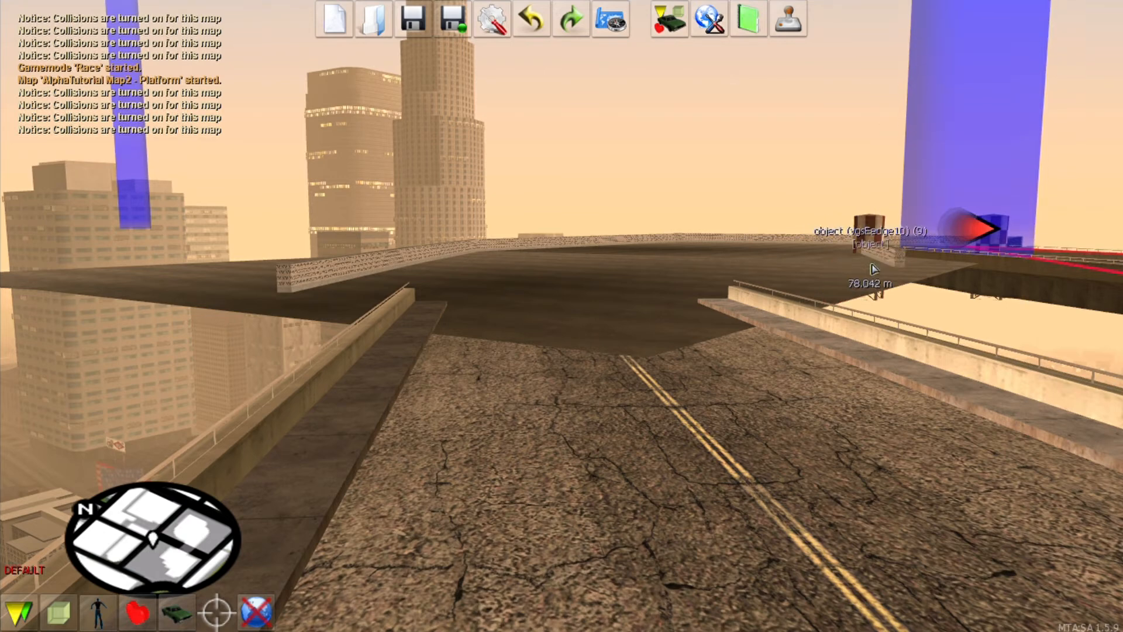
{"action": "left_click", "coordinate": [891, 259]}
{"action": "key", "text": "Delete"}
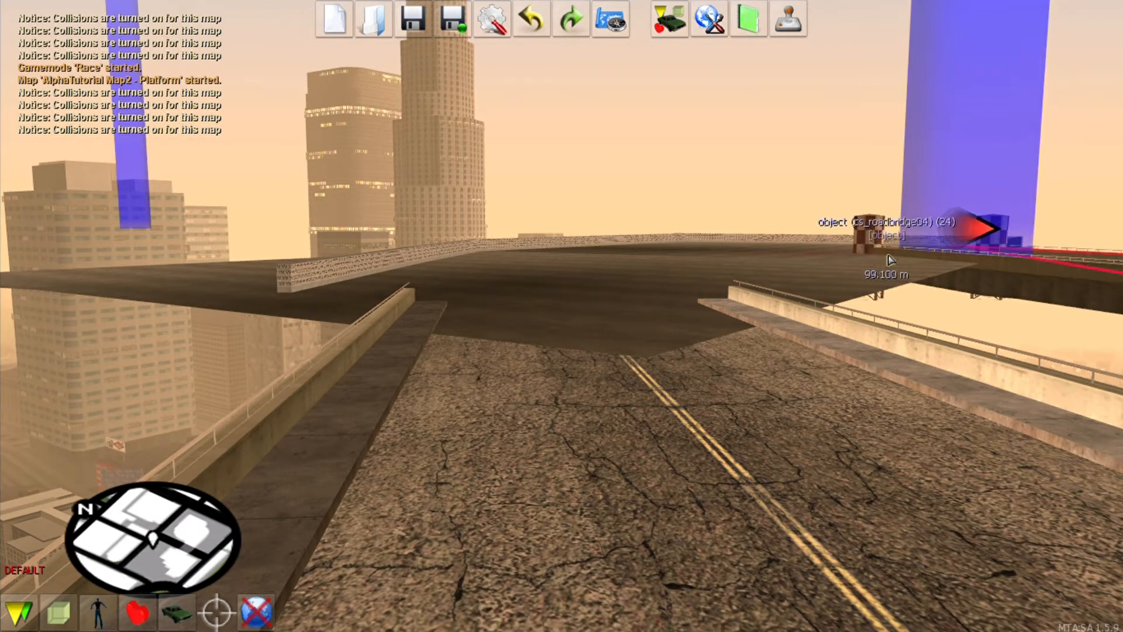
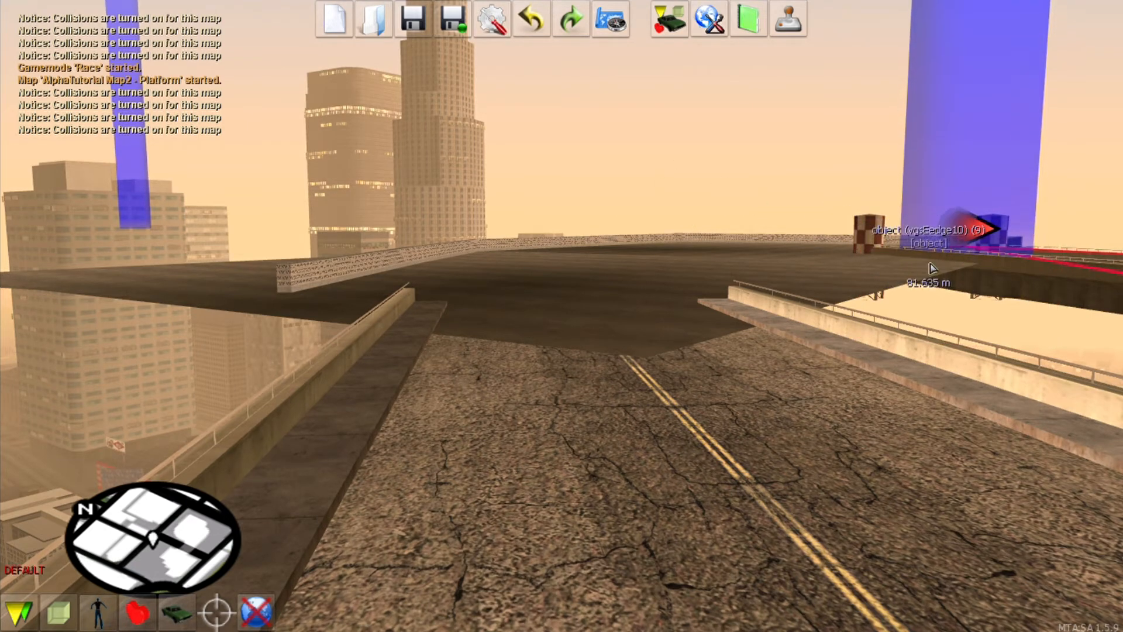
- Examine the walled turning platform and its exit from the incoming road, from outside the platform and from above
{"action": "key", "text": "f"}
{"action": "key", "text": "f"}
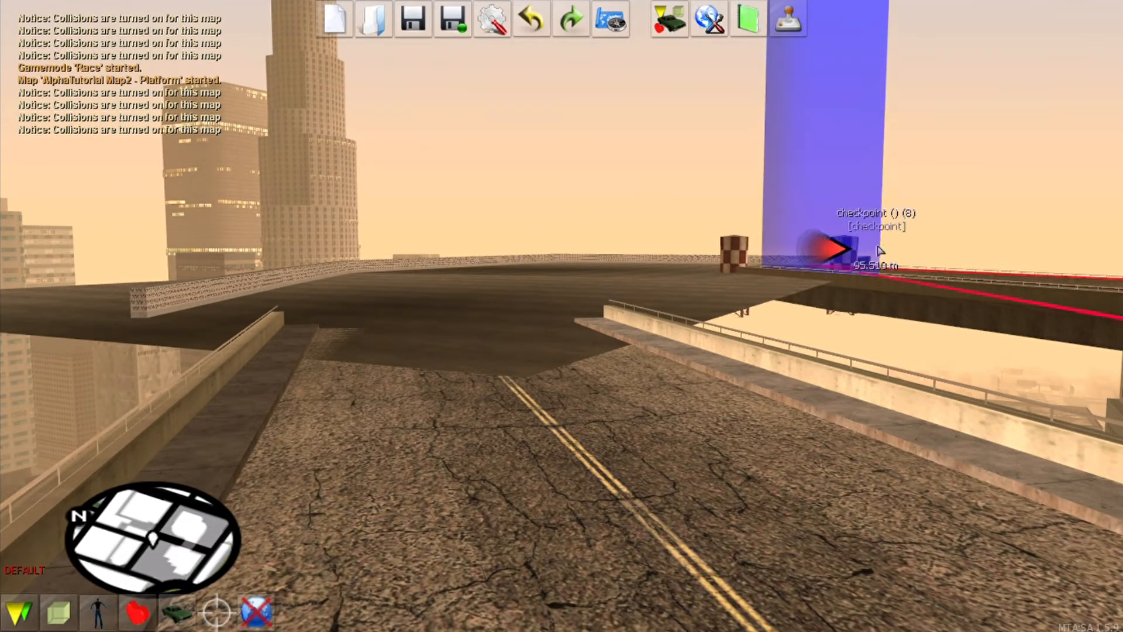
{"action": "key", "text": "f"}
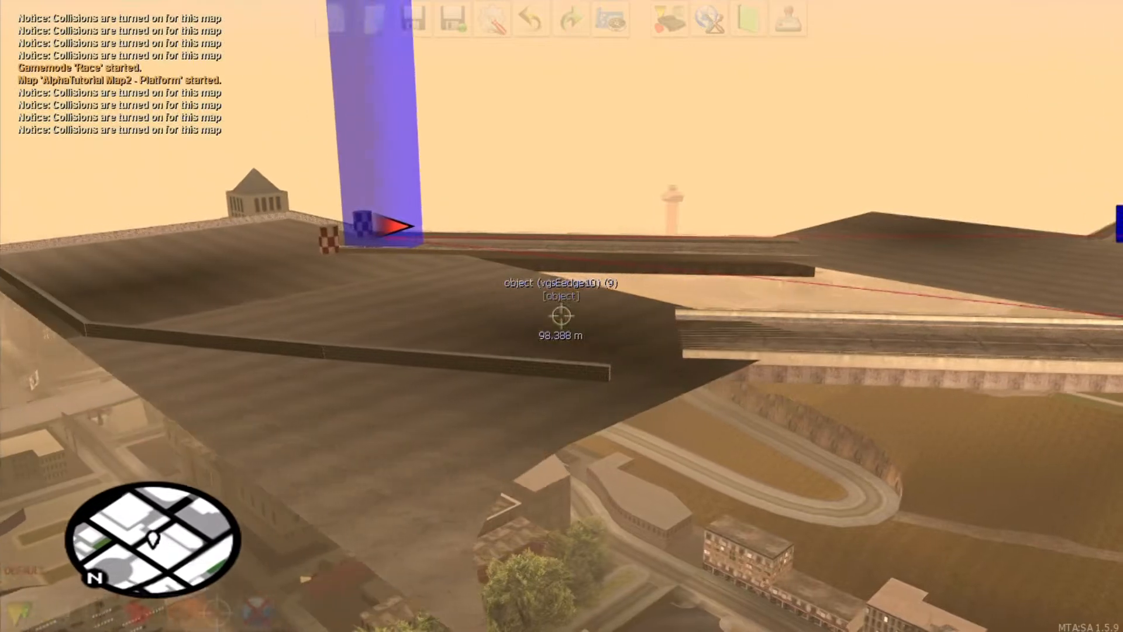
{"action": "key", "text": "f"}
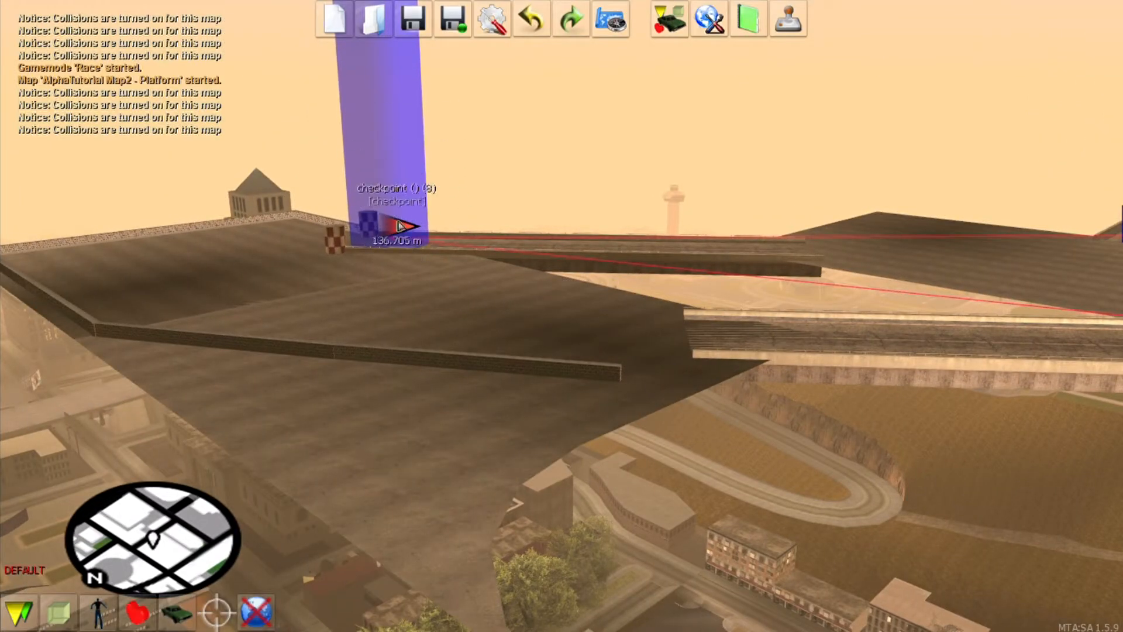
{"action": "key", "text": "f"}
{"action": "key", "text": "f"}
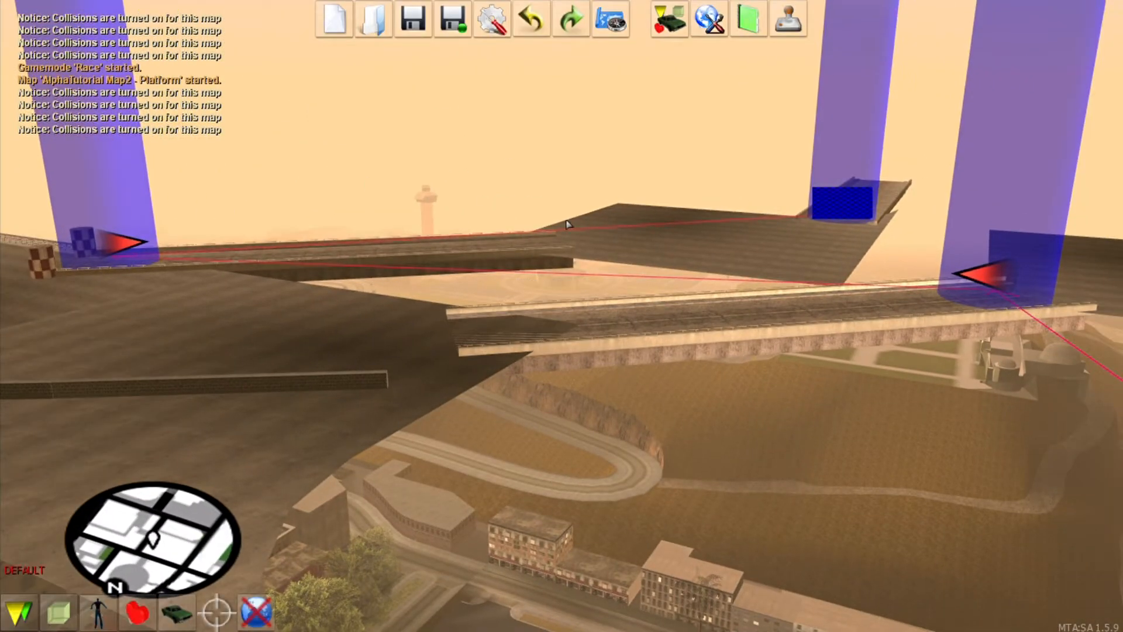
{"action": "key", "text": "f"}
{"action": "key", "text": "s"}
{"action": "key", "text": "a"}
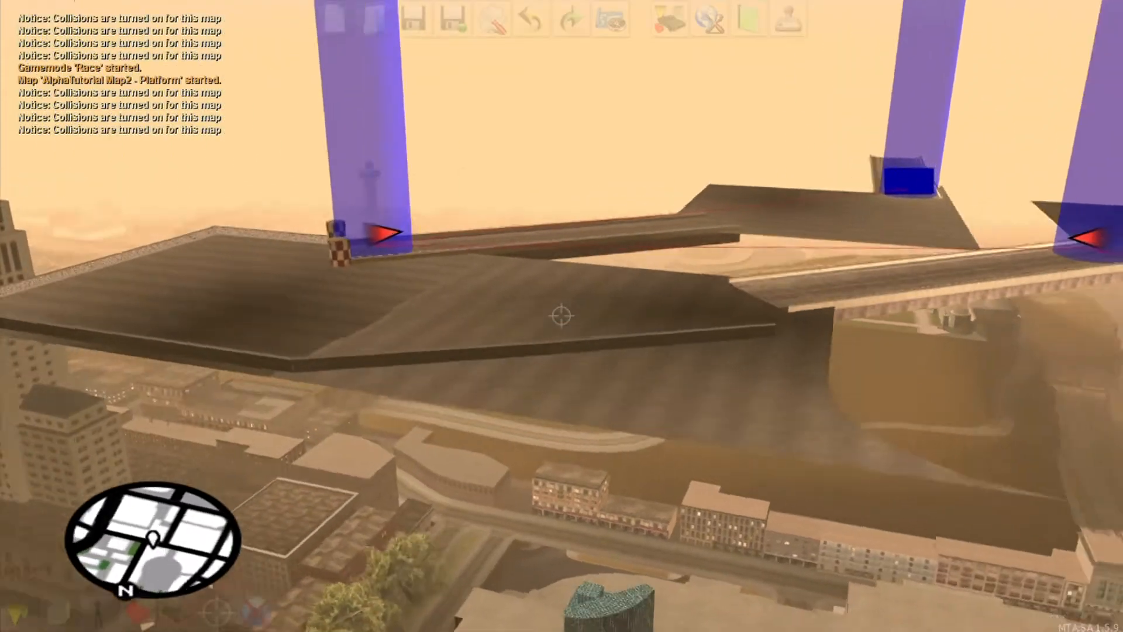
{"action": "key", "text": "w"}
{"action": "key", "text": "f"}
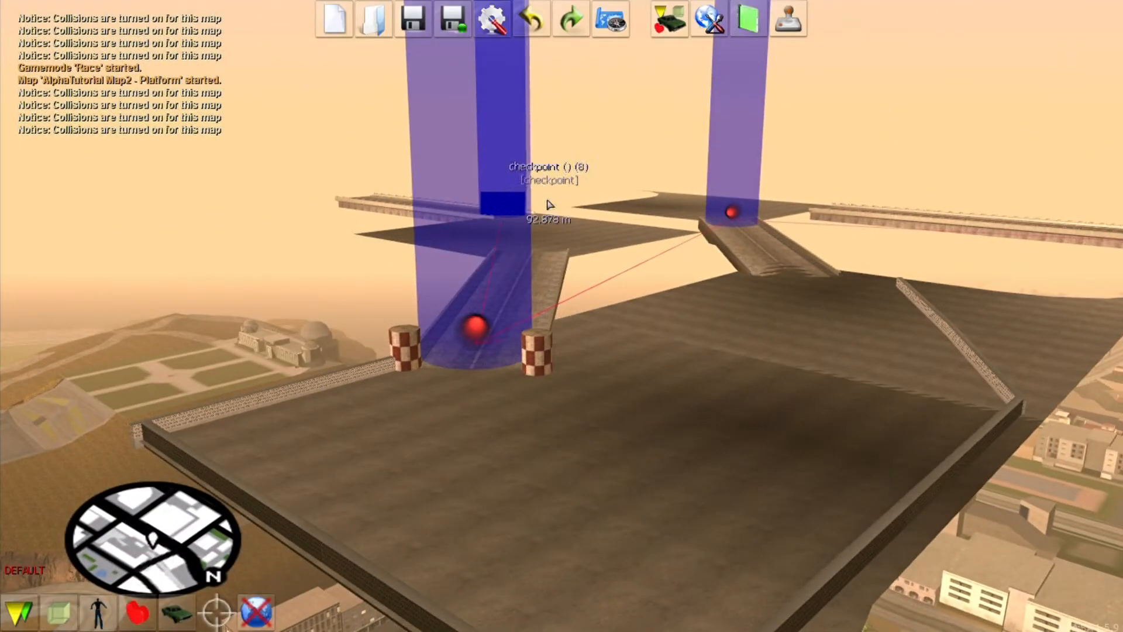
{"action": "key", "text": "f"}
{"action": "key", "text": "f"}
{"action": "key", "text": "f"}
{"action": "key", "text": "w"}
{"action": "key", "text": "w"}
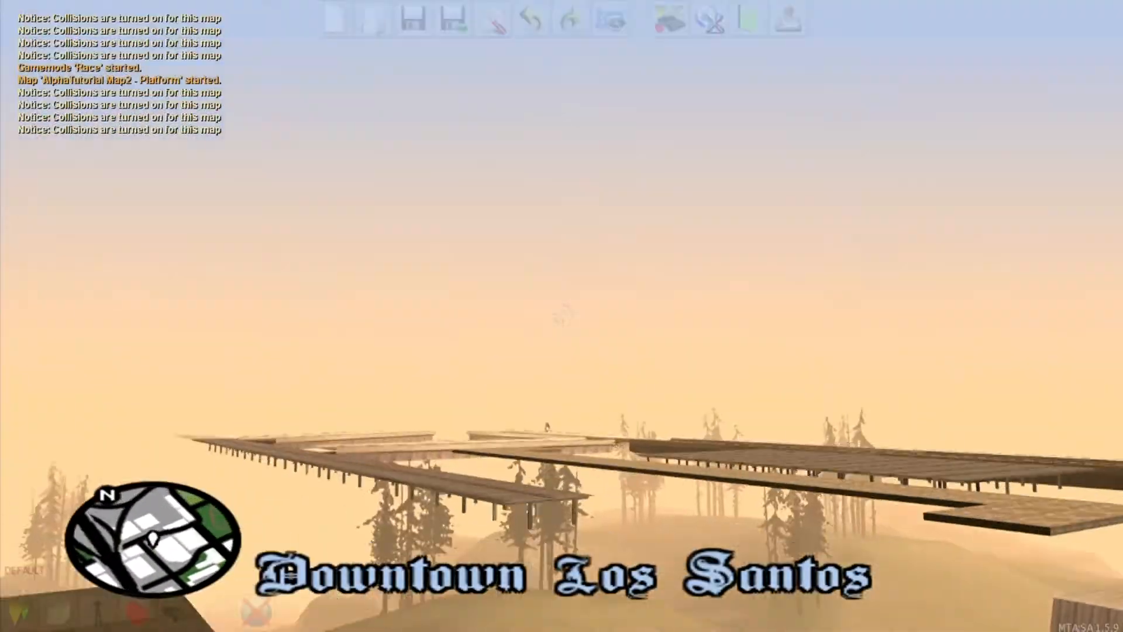
- Clone the end panel (a51_jetdoor) of the camouflage platform and shift the copy outward to extend the platform's short arm
{"action": "key", "text": "w"}
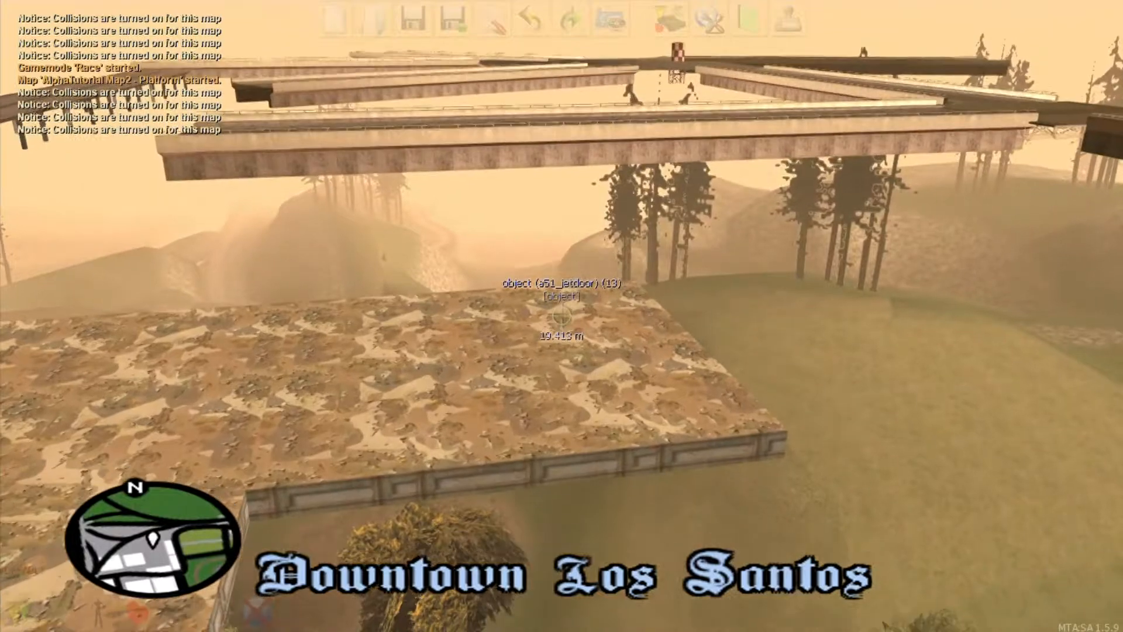
{"action": "key", "text": "w"}
{"action": "key", "text": "Left"}
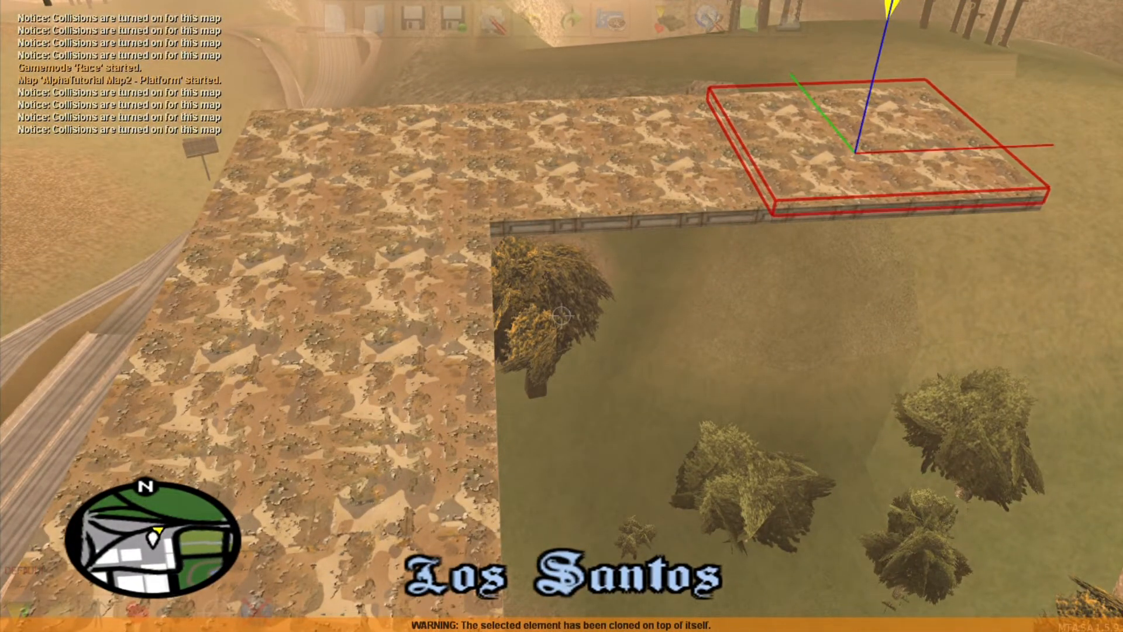
{"action": "key", "text": "s"}
{"action": "key", "text": "f"}
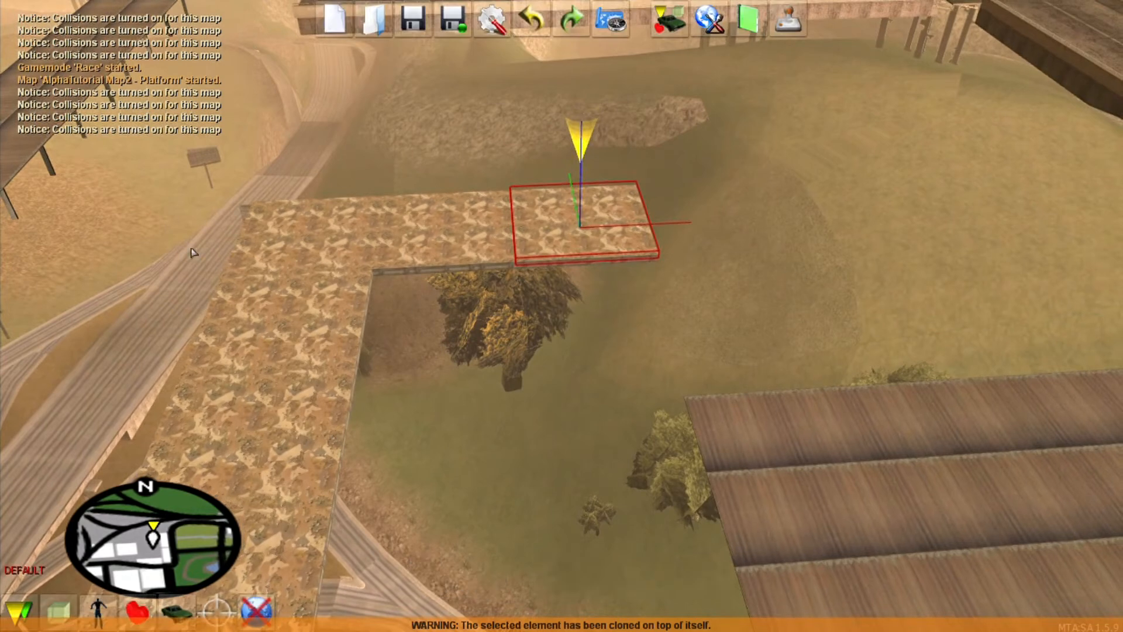
{"action": "key", "text": "f"}
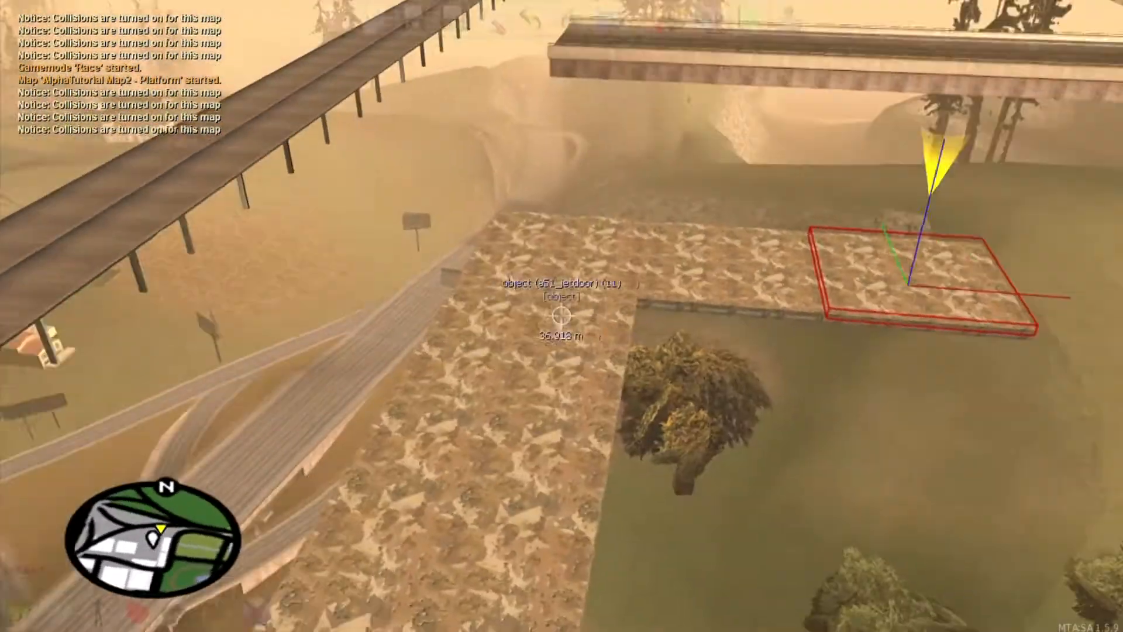
- Clone the corner drvin_screen (8) panel of the dark elevated platform and shift the copy outward, edge to edge with the original
{"action": "key", "text": "s"}
{"action": "key", "text": "s"}
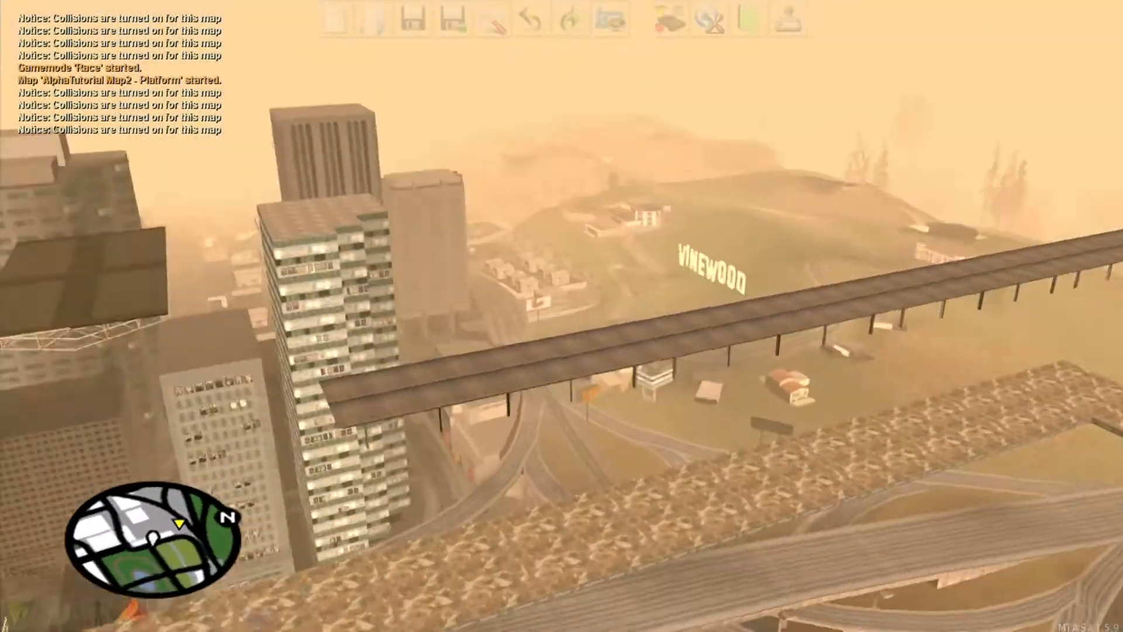
{"action": "key", "text": "w"}
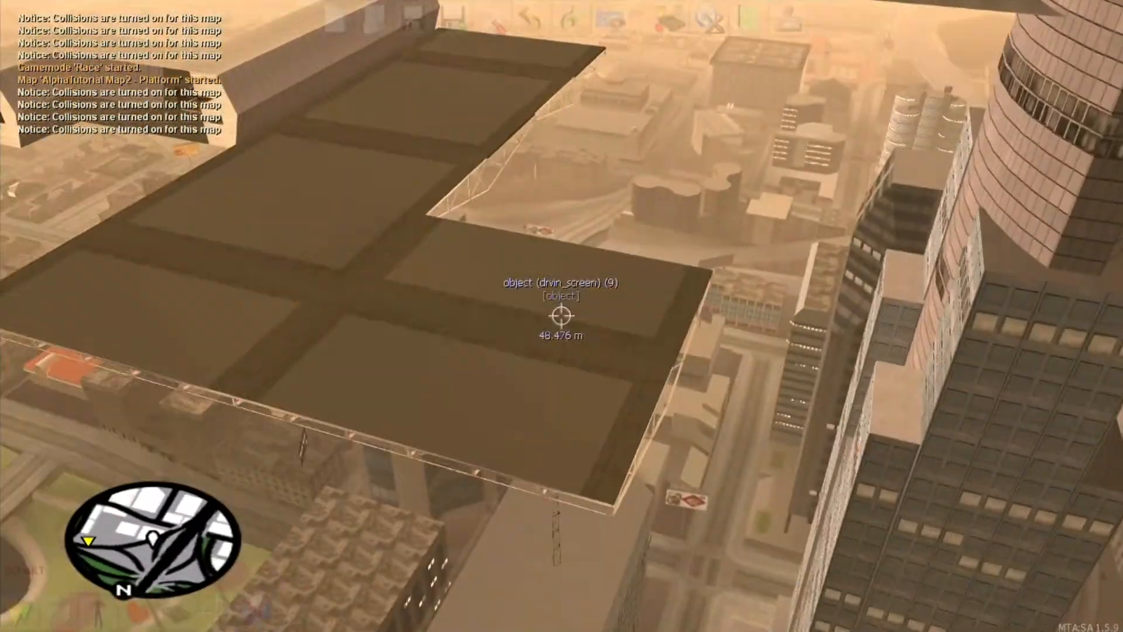
{"action": "key", "text": "w"}
{"action": "left_click", "coordinate": [561, 316]}
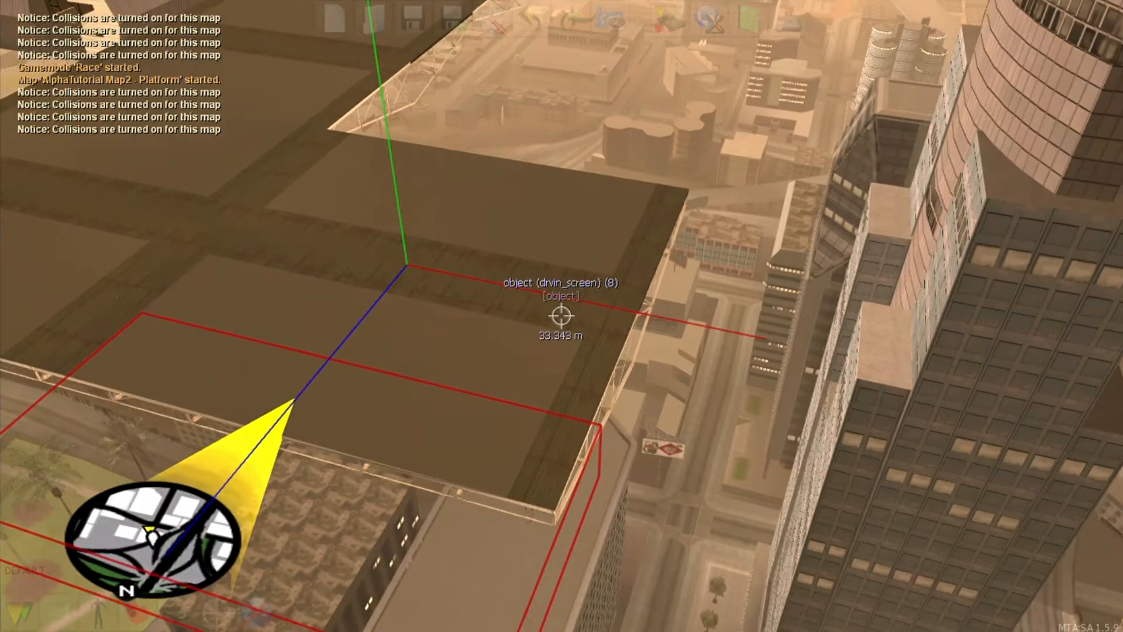
{"action": "key", "text": "c"}
{"action": "key", "text": "Right"}
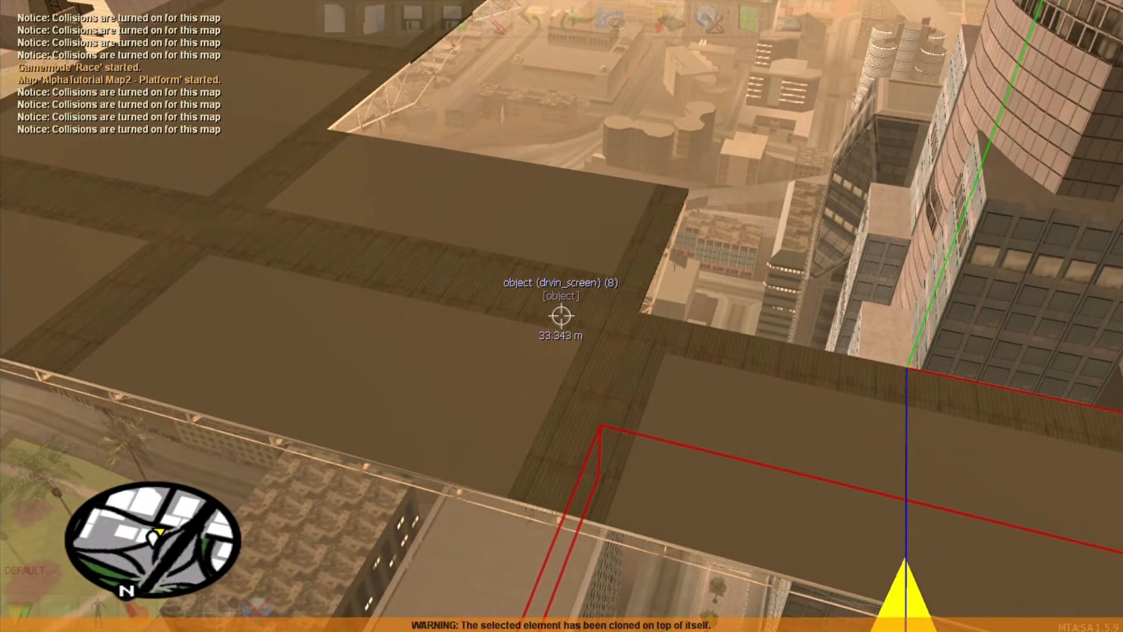
{"action": "key", "text": "s"}
{"action": "key", "text": "f"}
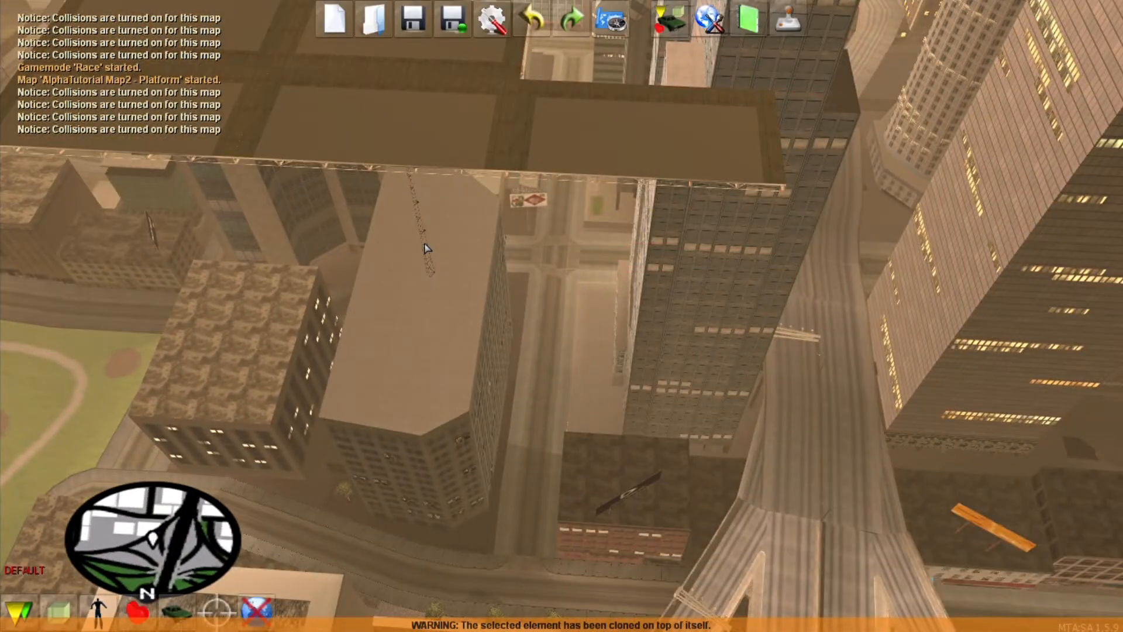
- Set drvin_screen (9) and drvin_screen (8) as the Object duplicator's reference pair to preview 4 copies
{"action": "key", "text": "f"}
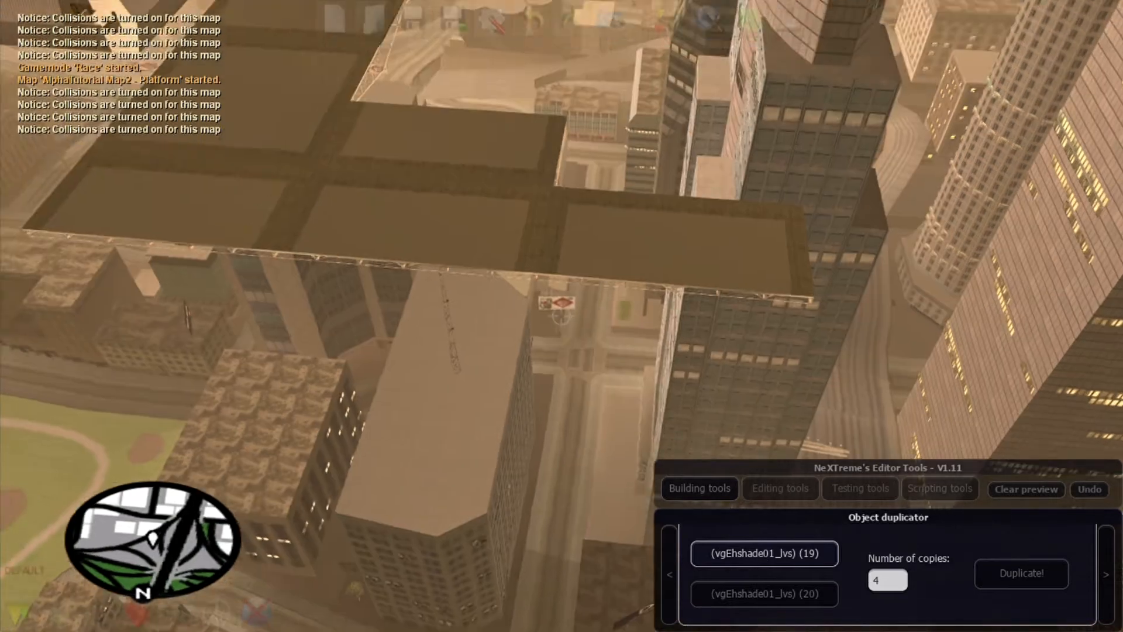
{"action": "key", "text": "f"}
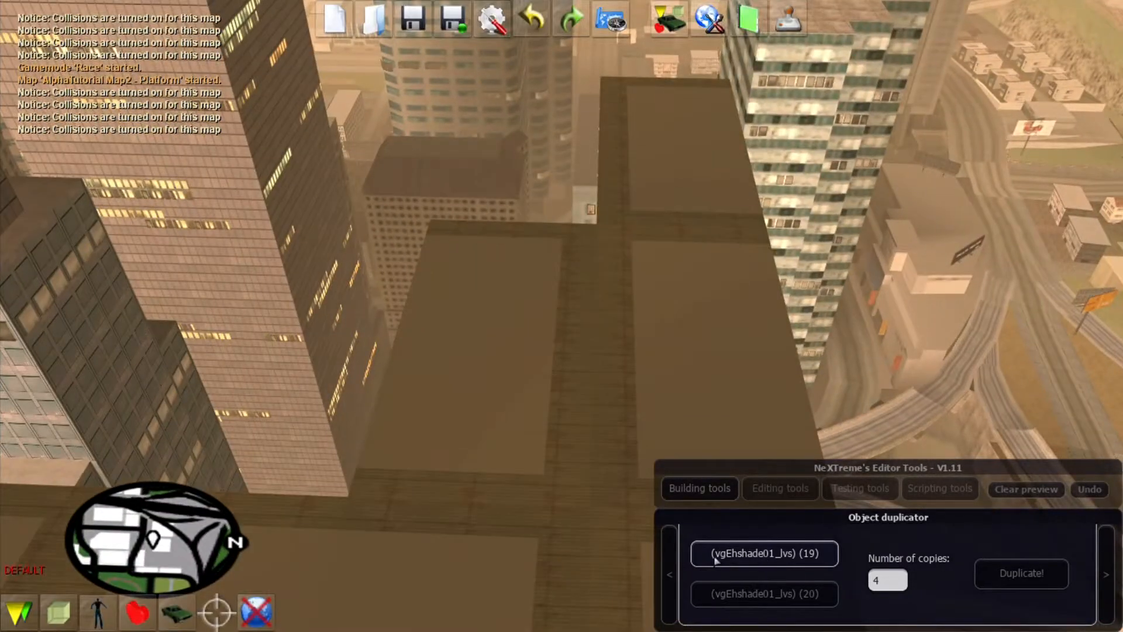
{"action": "left_click", "coordinate": [479, 336]}
{"action": "left_click", "coordinate": [764, 593]}
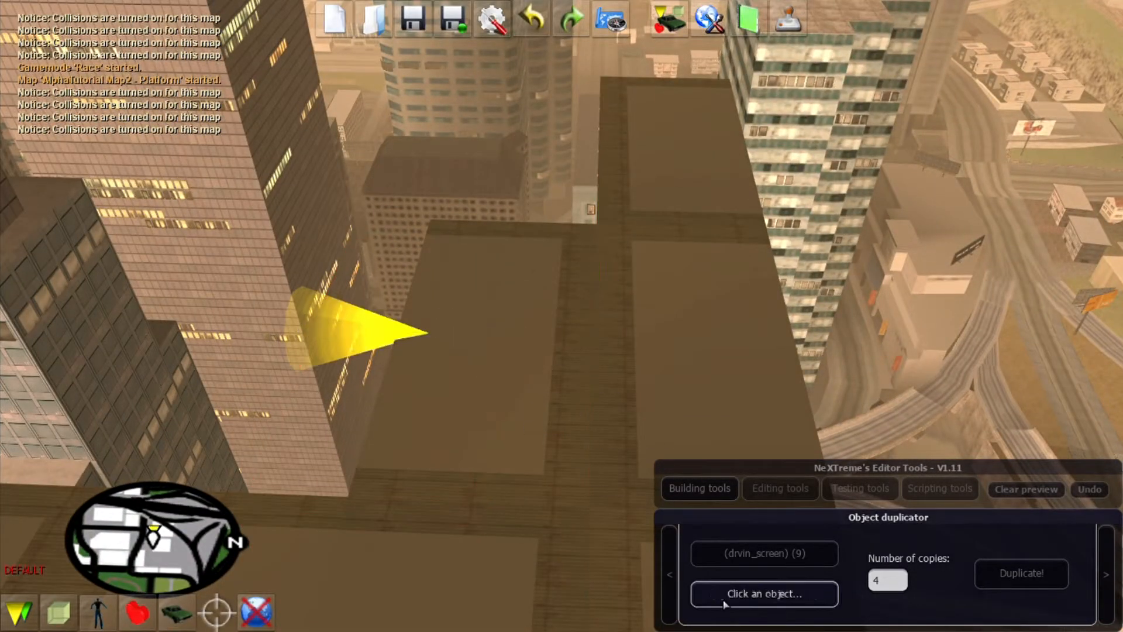
{"action": "left_click", "coordinate": [726, 400]}
{"action": "key", "text": "f"}
{"action": "key", "text": "f"}
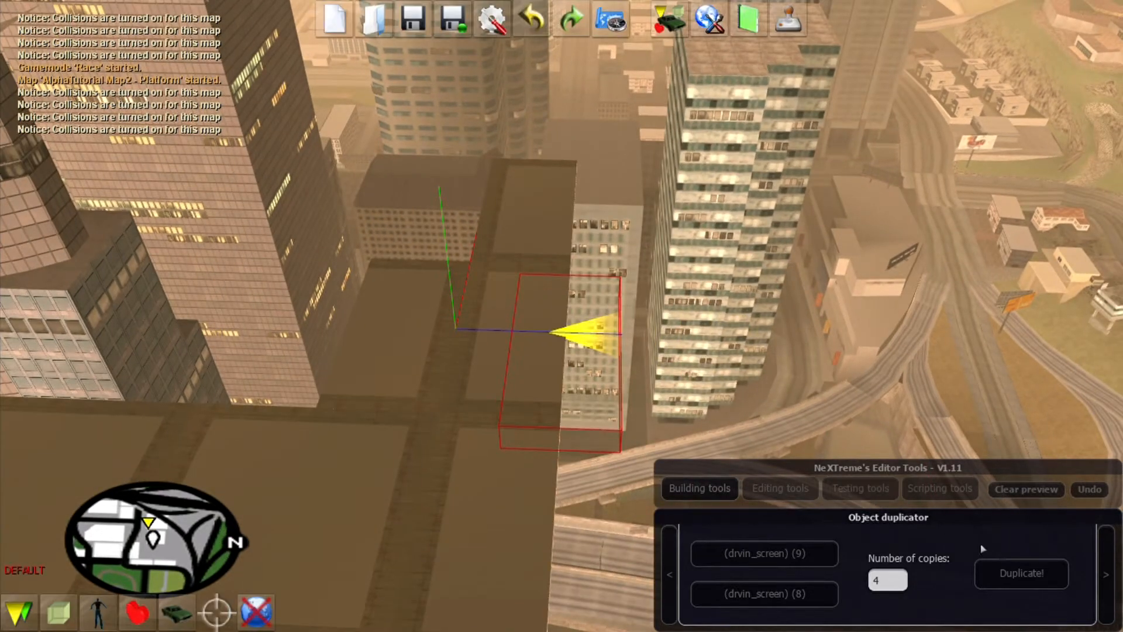
- Pick drvin_screen (9) again as the duplicator's first object, release the second one and clear the preview
{"action": "left_click", "coordinate": [762, 558]}
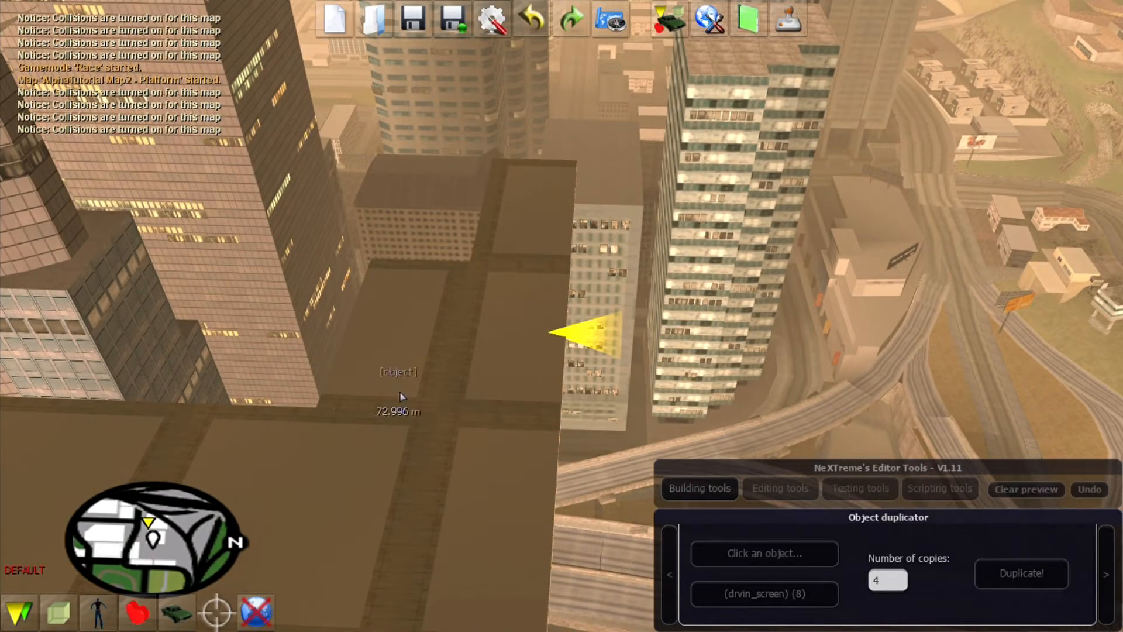
{"action": "left_click", "coordinate": [383, 366]}
{"action": "left_click", "coordinate": [730, 603]}
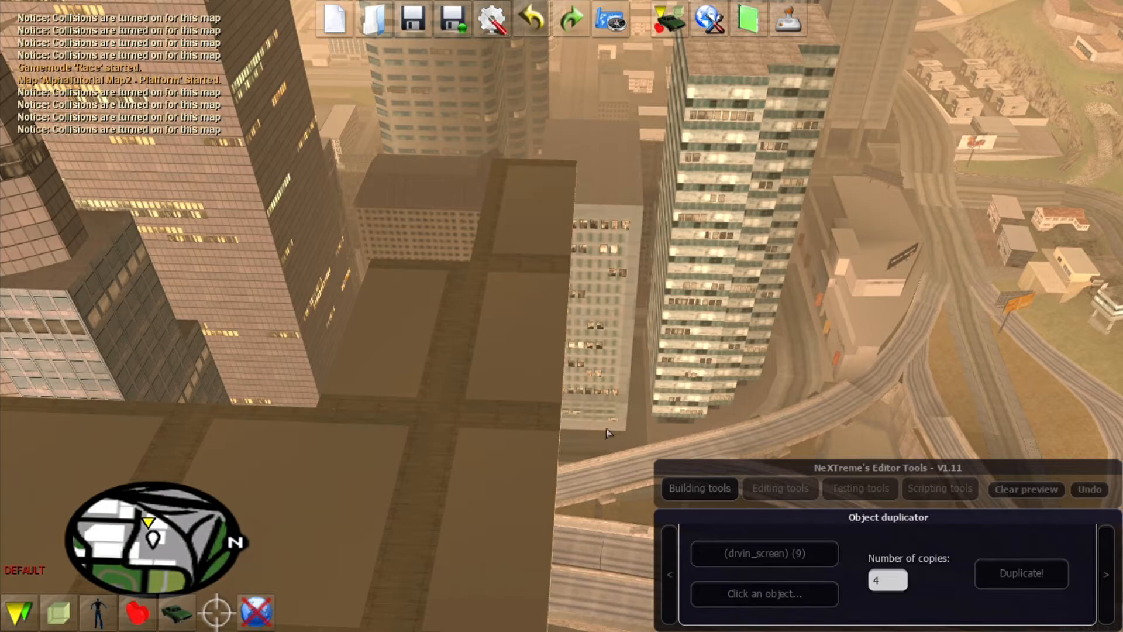
{"action": "key", "text": "f"}
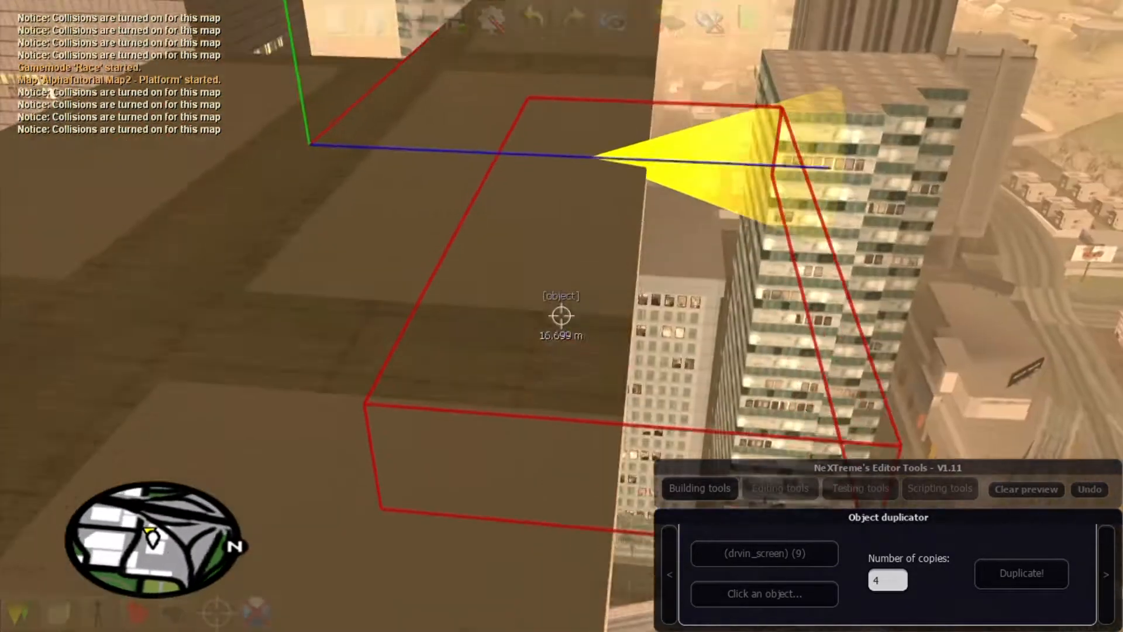
{"action": "key", "text": "f"}
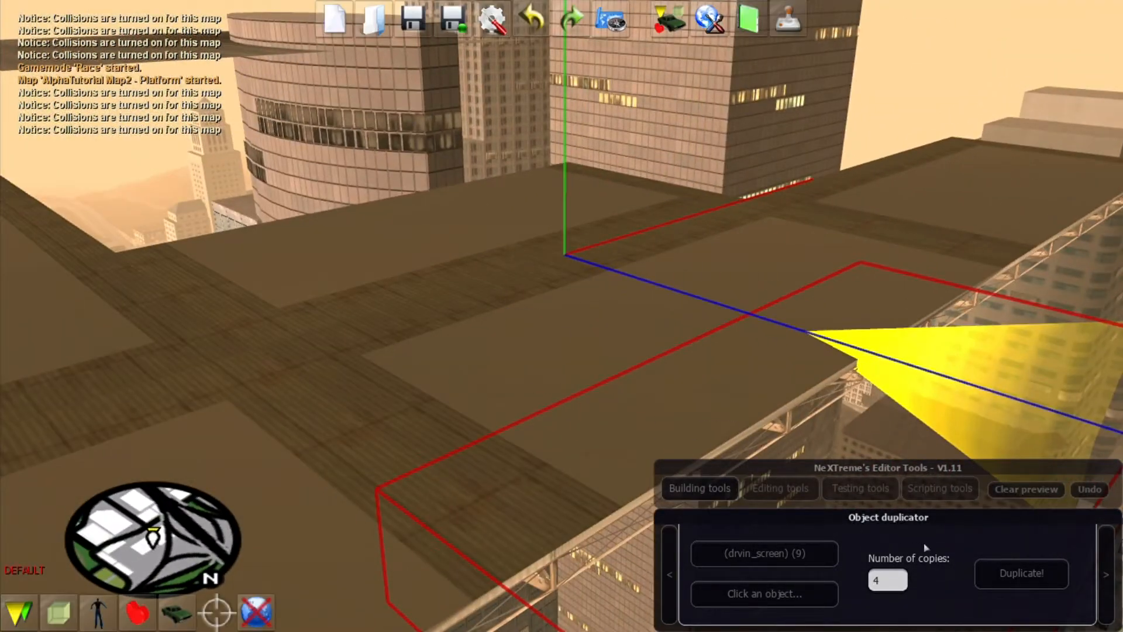
{"action": "left_click", "coordinate": [1052, 495]}
{"action": "key", "text": "f"}
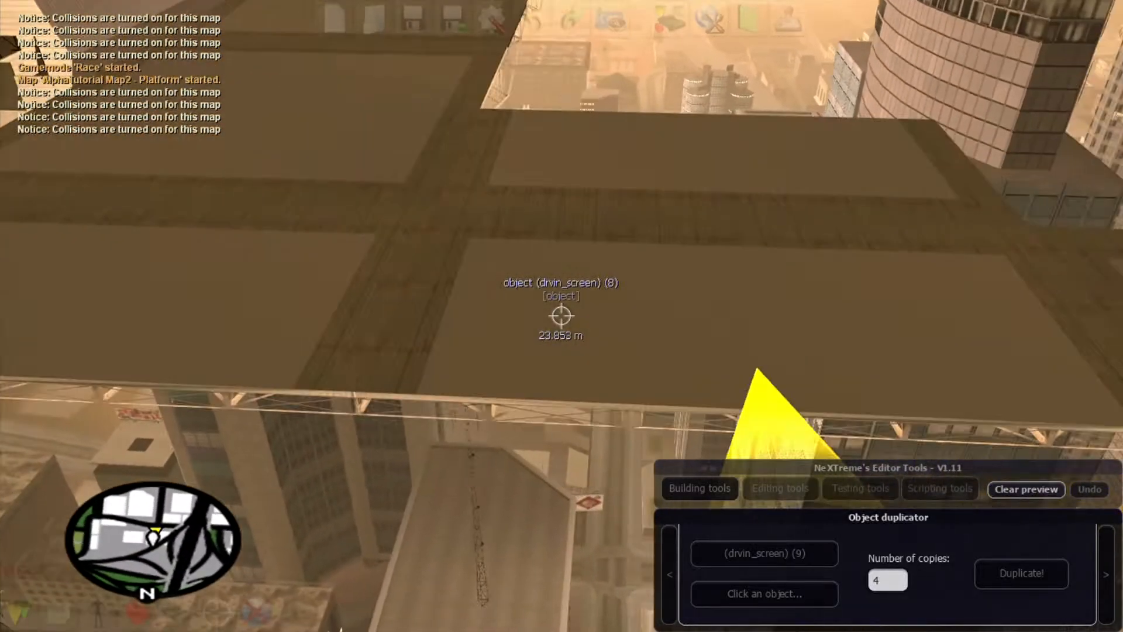
- Preview 4 copies from drvin_screen (9) to the cloned end panel drvin_screen (12), inspect their alignment and clear the preview
{"action": "left_click", "coordinate": [561, 316]}
{"action": "key", "text": "s"}
{"action": "key", "text": "f"}
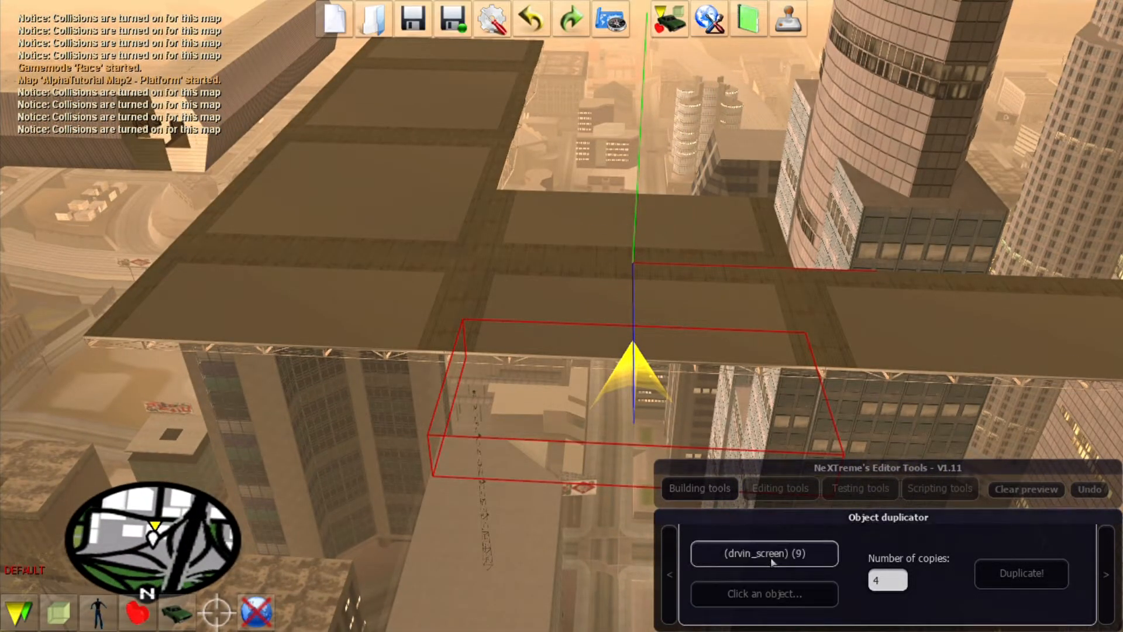
{"action": "left_click", "coordinate": [705, 352]}
{"action": "left_click", "coordinate": [757, 593]}
{"action": "left_click", "coordinate": [897, 306]}
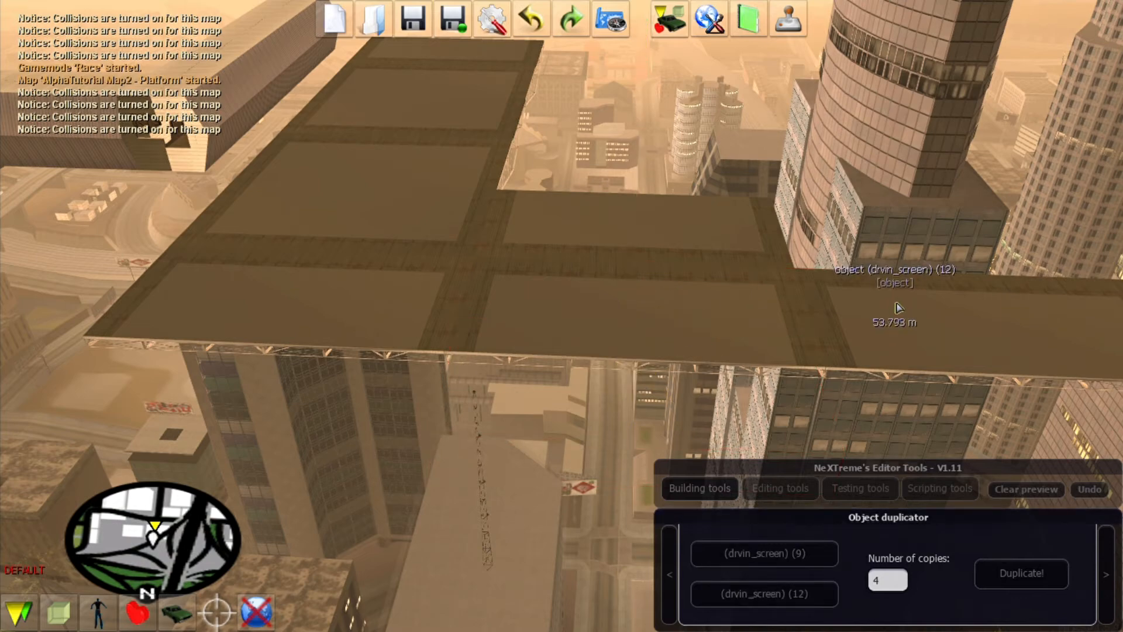
{"action": "key", "text": "f"}
{"action": "key", "text": "s"}
{"action": "key", "text": "w"}
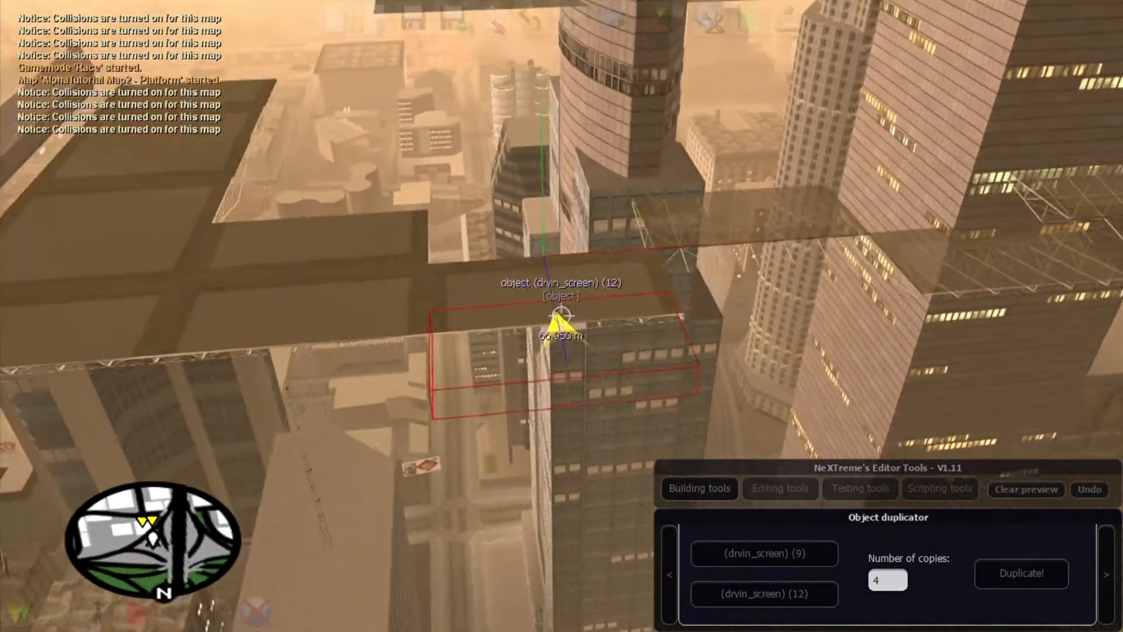
{"action": "key", "text": "f"}
{"action": "left_click", "coordinate": [1017, 488]}
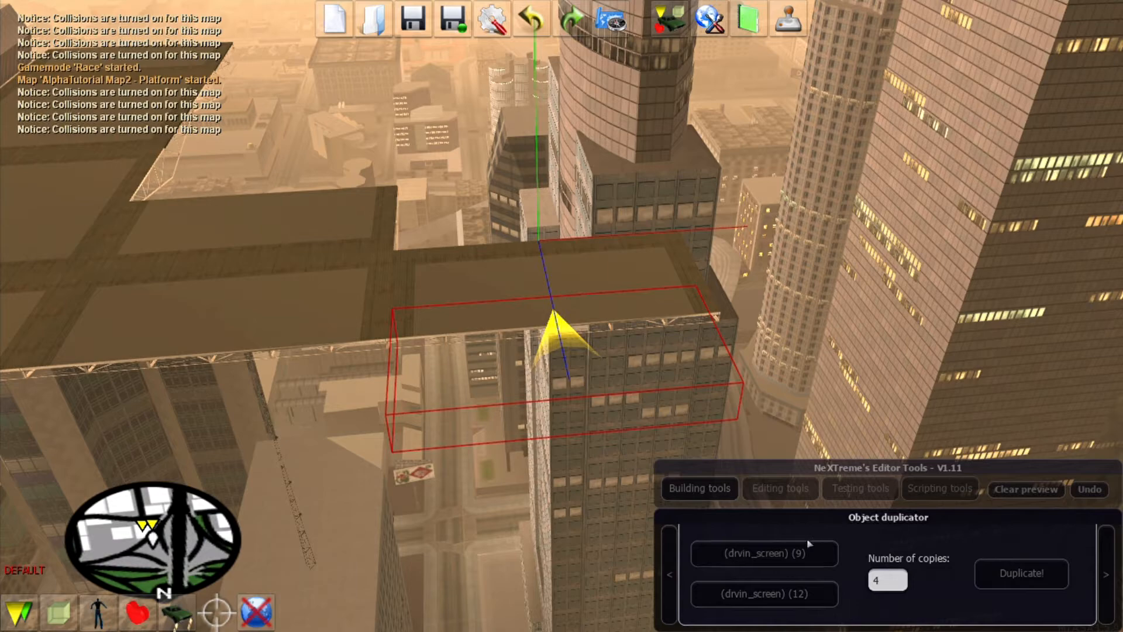
- Preview 4 copies continuing in line from drvin_screen (8) through drvin_screen (12), and clear the preview
{"action": "left_click", "coordinate": [234, 315]}
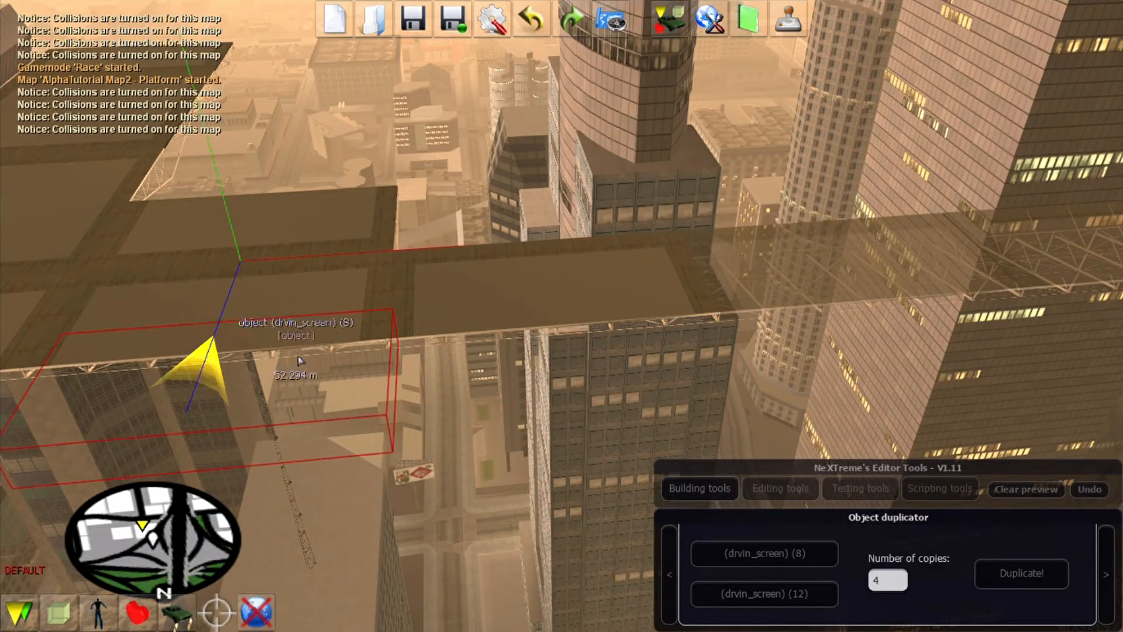
{"action": "left_click", "coordinate": [713, 610]}
{"action": "left_click", "coordinate": [591, 303]}
{"action": "key", "text": "f"}
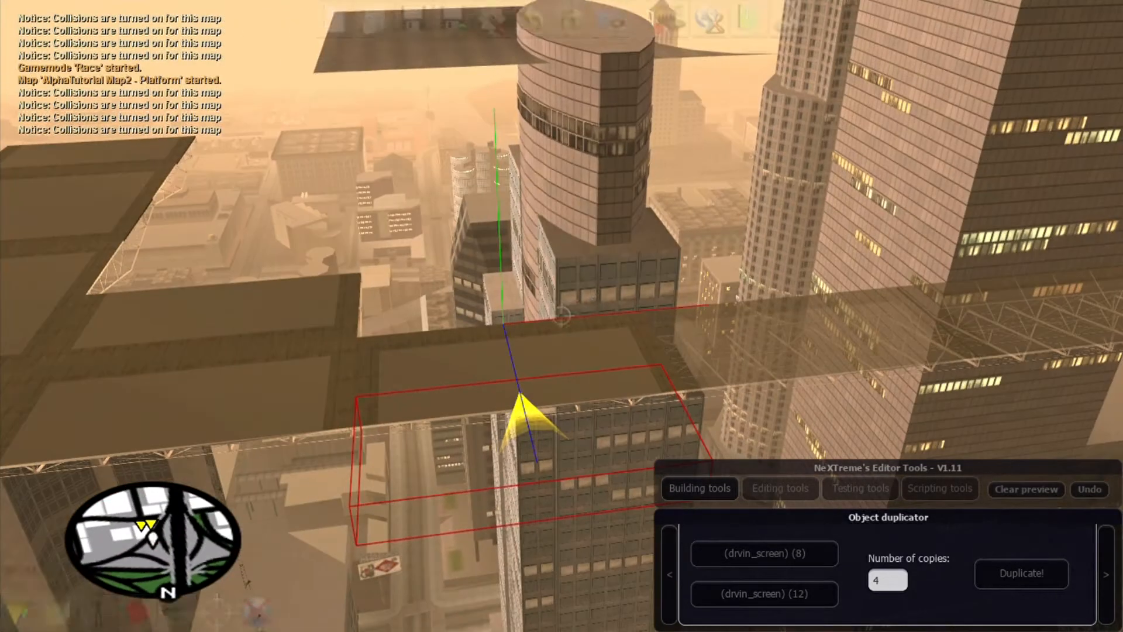
{"action": "key", "text": "f"}
{"action": "left_click", "coordinate": [1035, 492]}
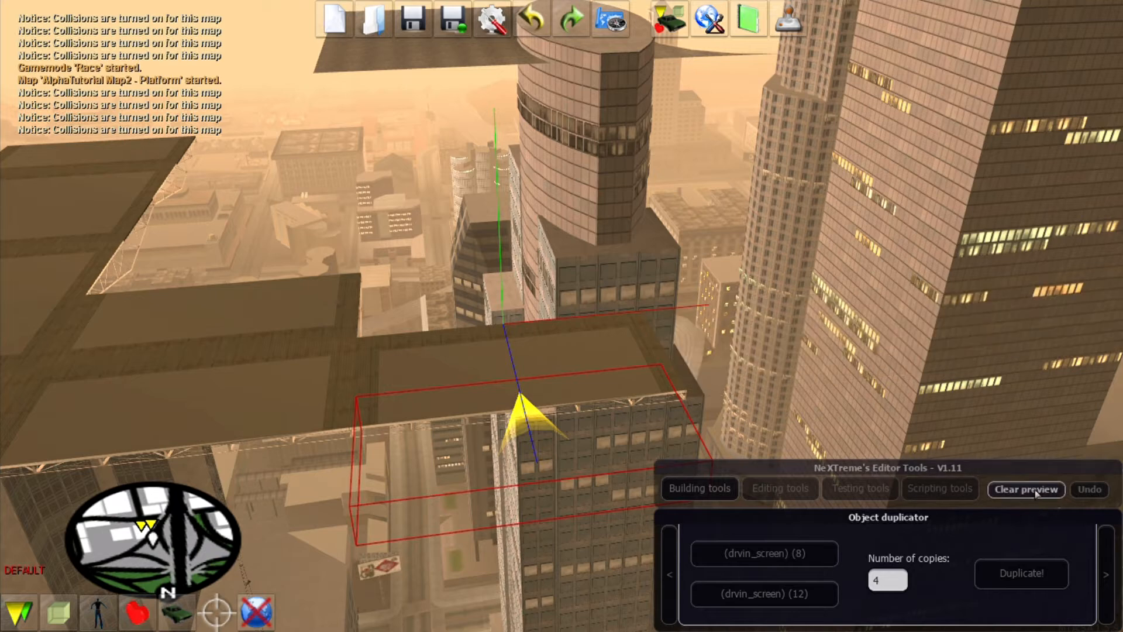
- Preview the row from drvin_screen (9) to drvin_screen (12), and replace the second reference with drvin_screen (8)
{"action": "left_click", "coordinate": [782, 553]}
{"action": "left_click", "coordinate": [275, 286]}
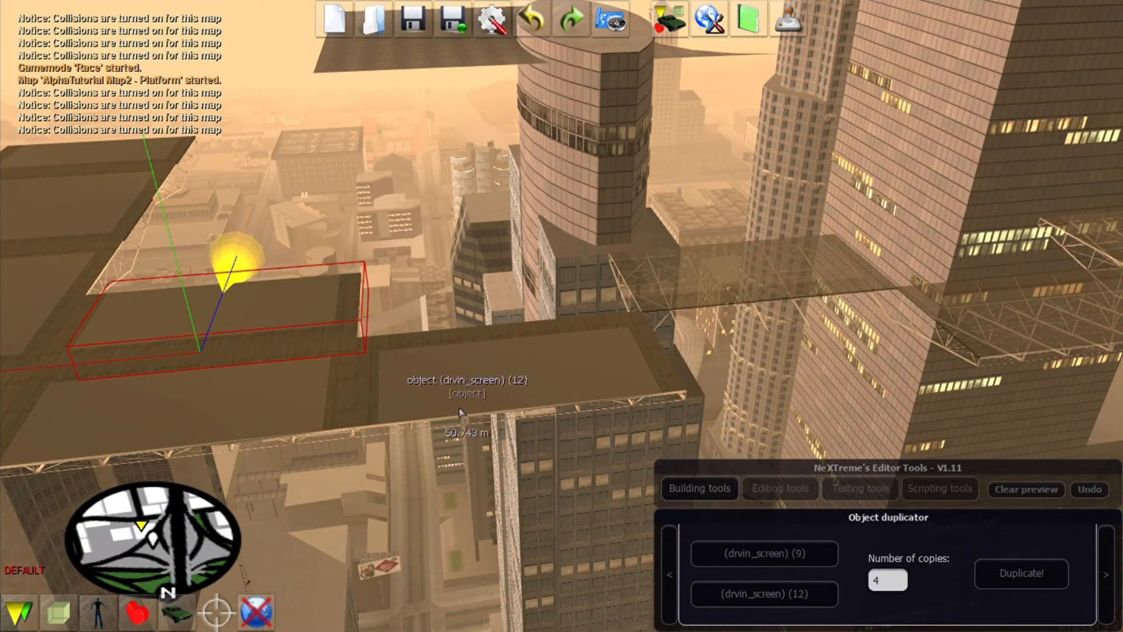
{"action": "left_click", "coordinate": [728, 594]}
{"action": "left_click", "coordinate": [272, 404]}
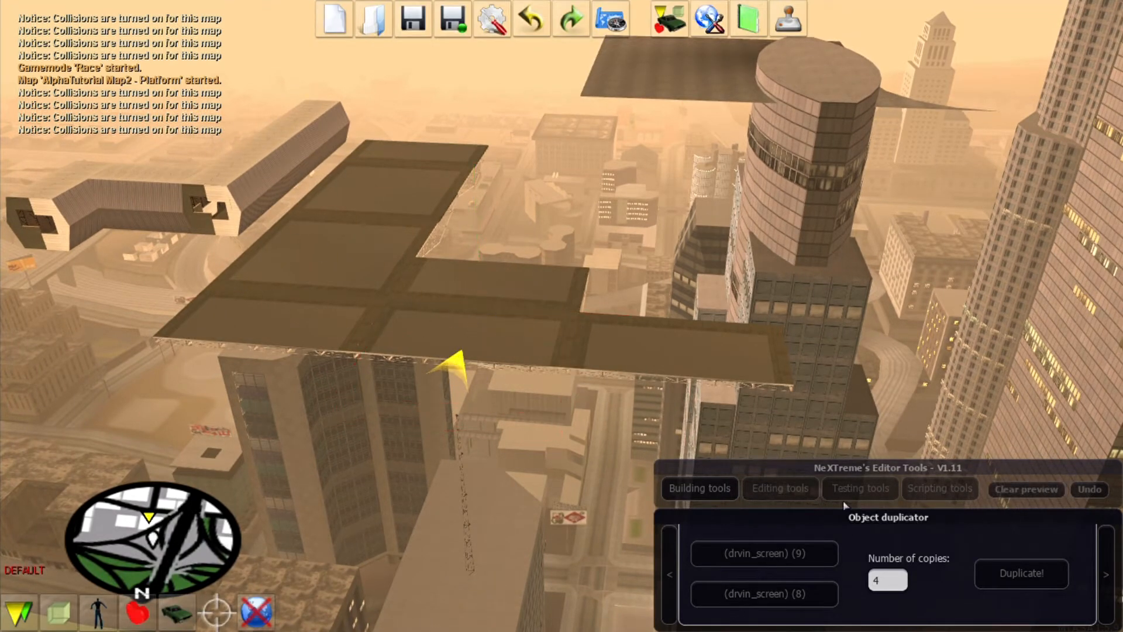
- Check the position and rotation values of drvin_screen (9) in its properties and close them
{"action": "key", "text": "f"}
{"action": "key", "text": "w"}
{"action": "double_click", "coordinate": [561, 316]}
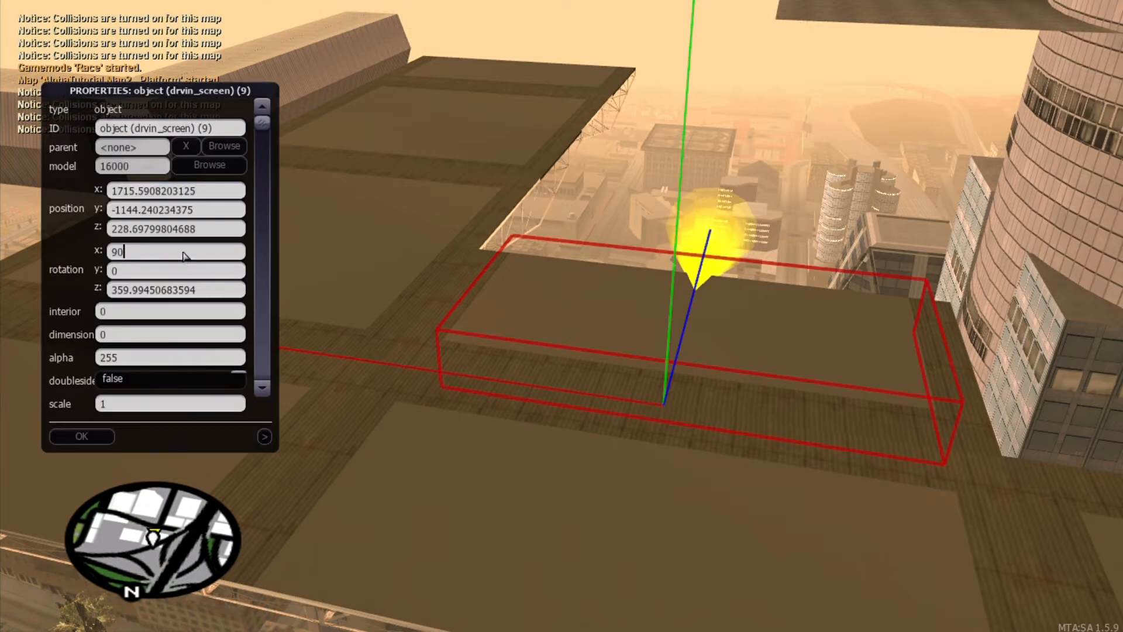
{"action": "left_click", "coordinate": [78, 436]}
- Preview 4 copies extending the long shed tunnel, using des_fshed1_ (3) and the end section des_fshed1_ (6) as the duplicator's references
{"action": "key", "text": "s"}
{"action": "key", "text": "d"}
{"action": "key", "text": "w"}
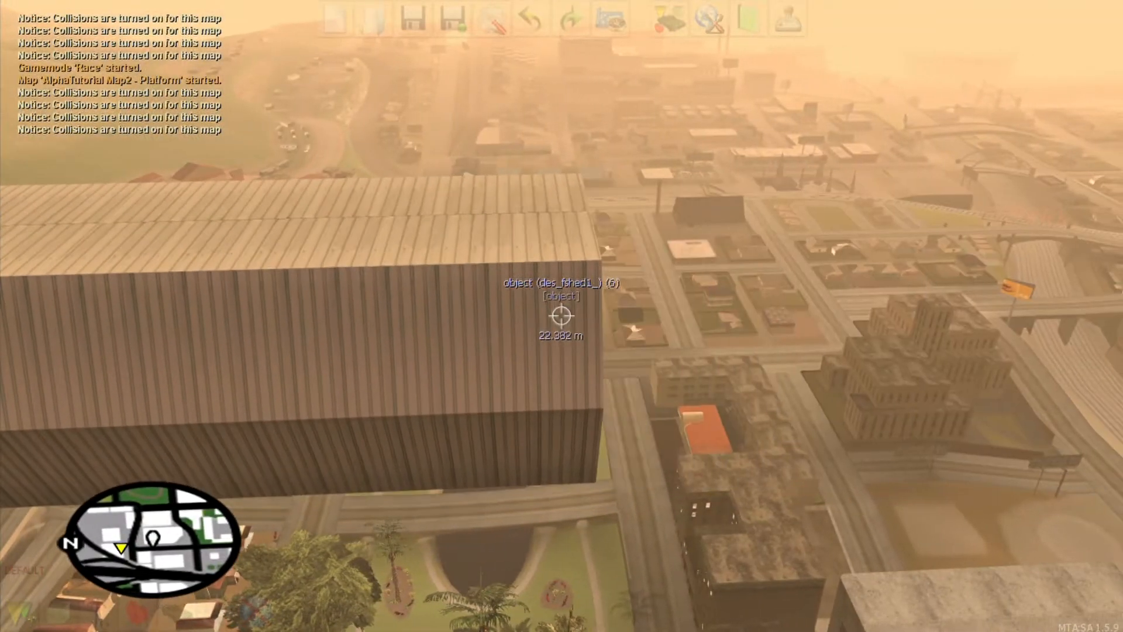
{"action": "left_click", "coordinate": [561, 316]}
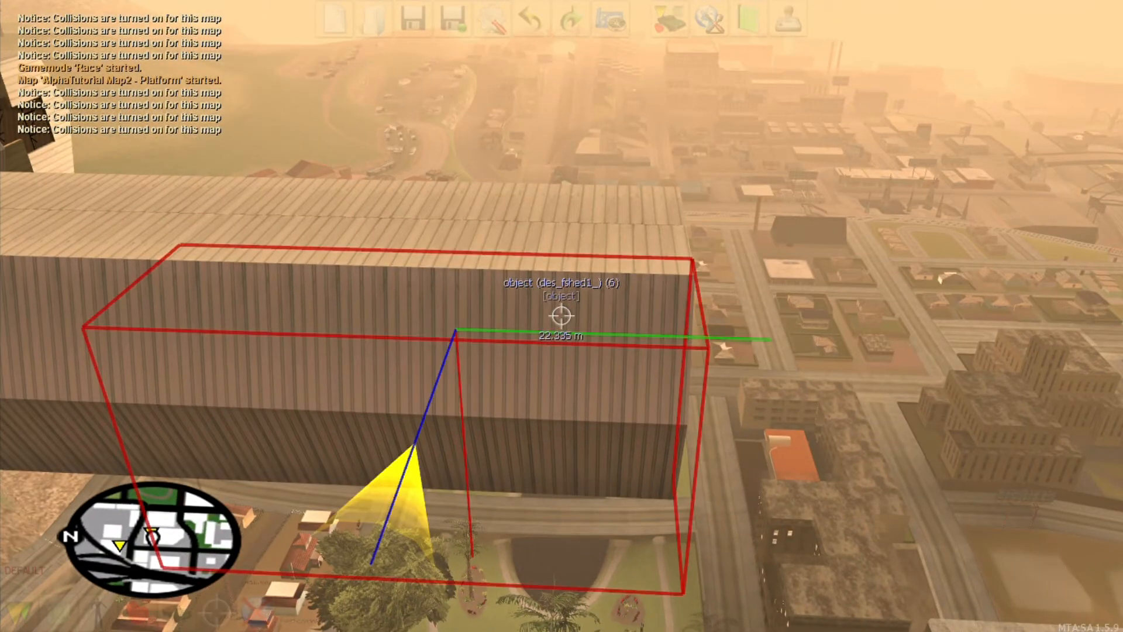
{"action": "key", "text": "a"}
{"action": "key", "text": "s"}
{"action": "key", "text": "f"}
{"action": "key", "text": "n"}
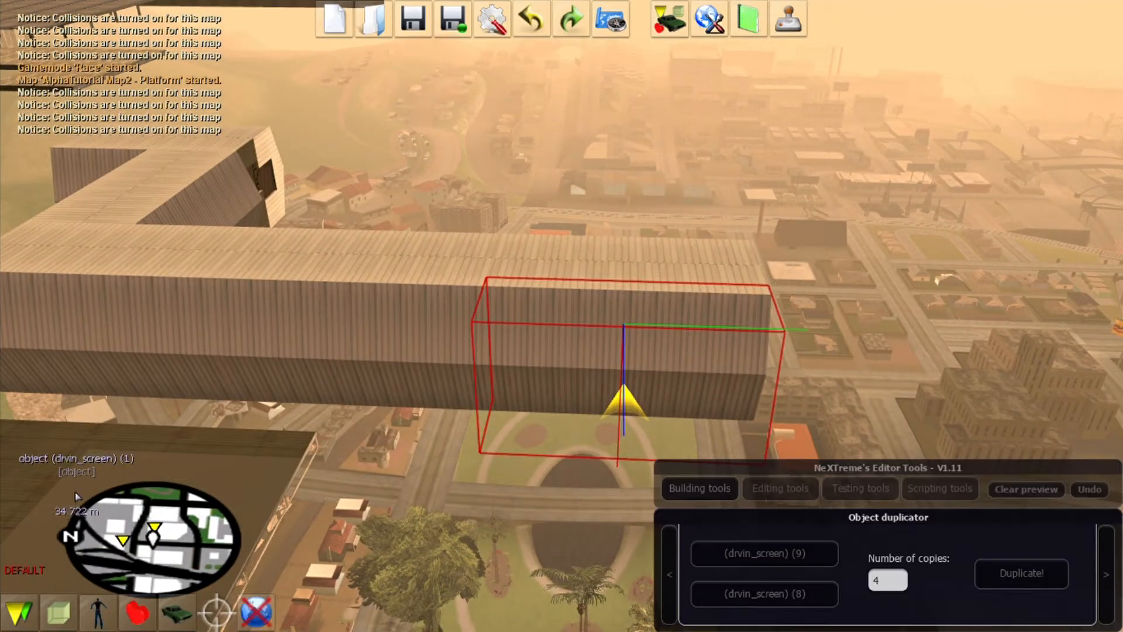
{"action": "left_click", "coordinate": [711, 550]}
{"action": "left_click", "coordinate": [363, 348]}
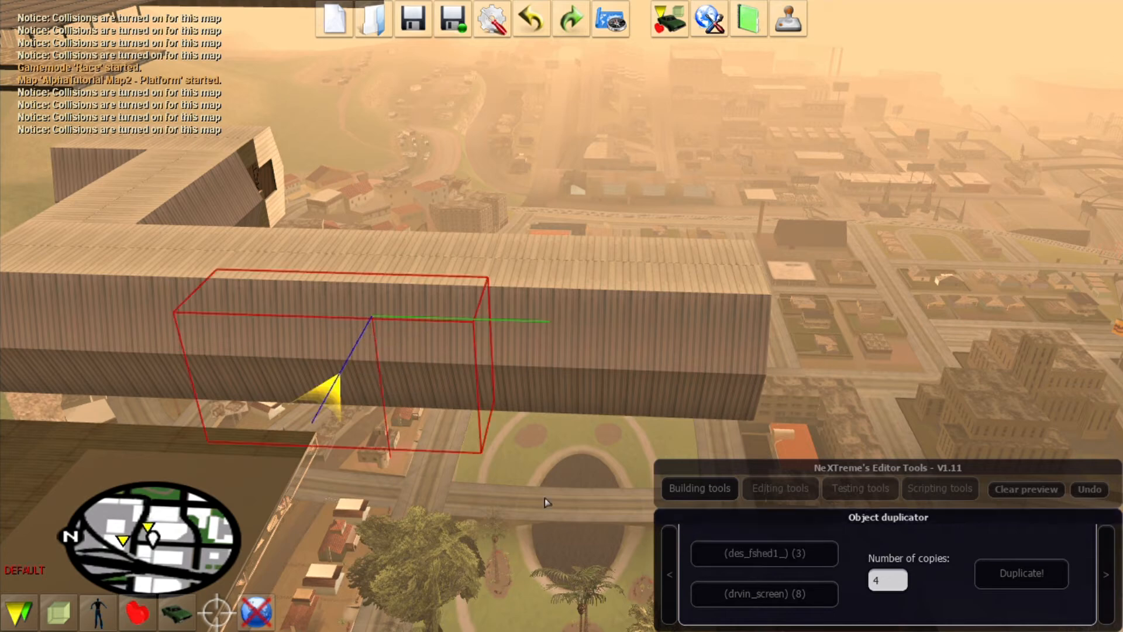
{"action": "left_click", "coordinate": [708, 585]}
{"action": "left_click", "coordinate": [653, 368]}
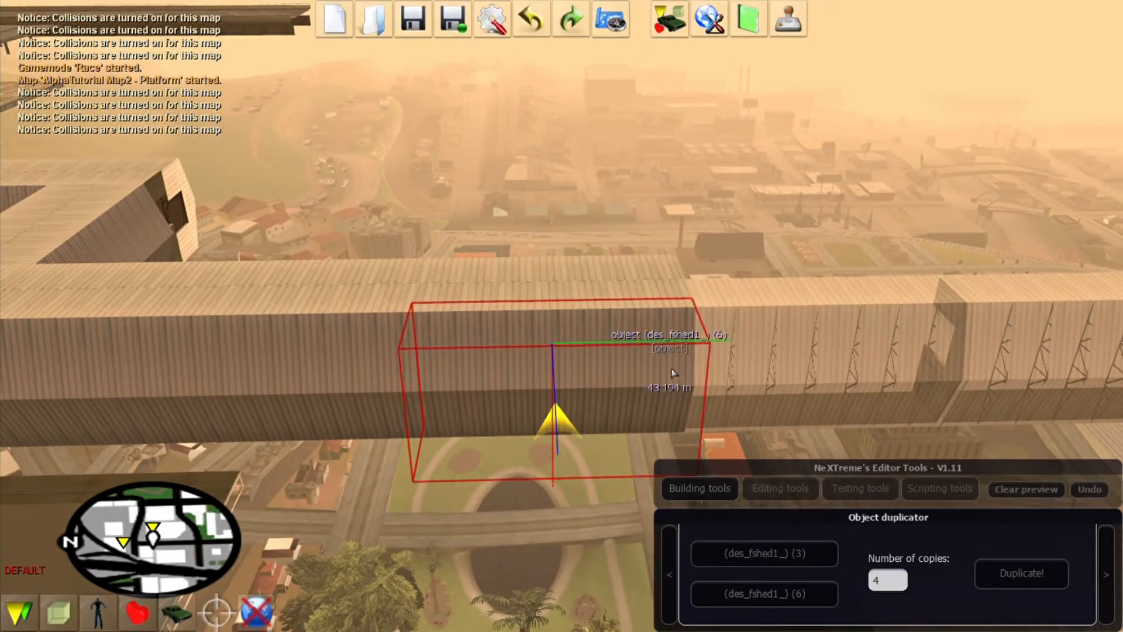
{"action": "key", "text": "f"}
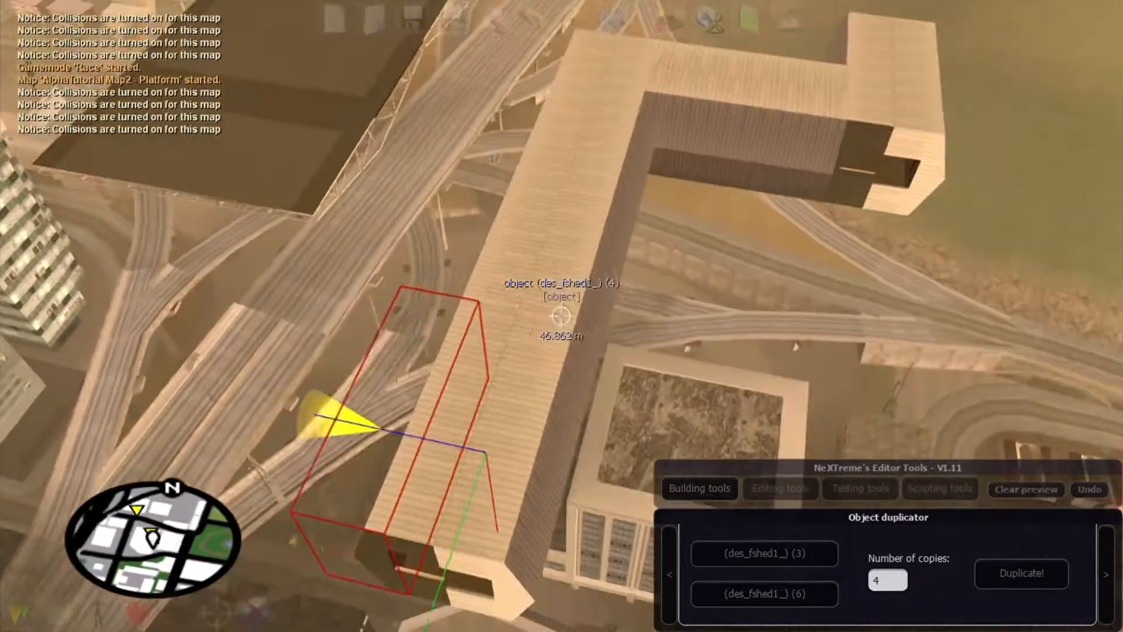
- Set the Object duplicator's reference pair to des_fshed1_ (6) and des_fshed1_ (5) to preview 4 tunnel copies
{"action": "key", "text": "f"}
{"action": "left_click", "coordinate": [776, 553]}
{"action": "left_click", "coordinate": [471, 440]}
{"action": "left_click", "coordinate": [717, 603]}
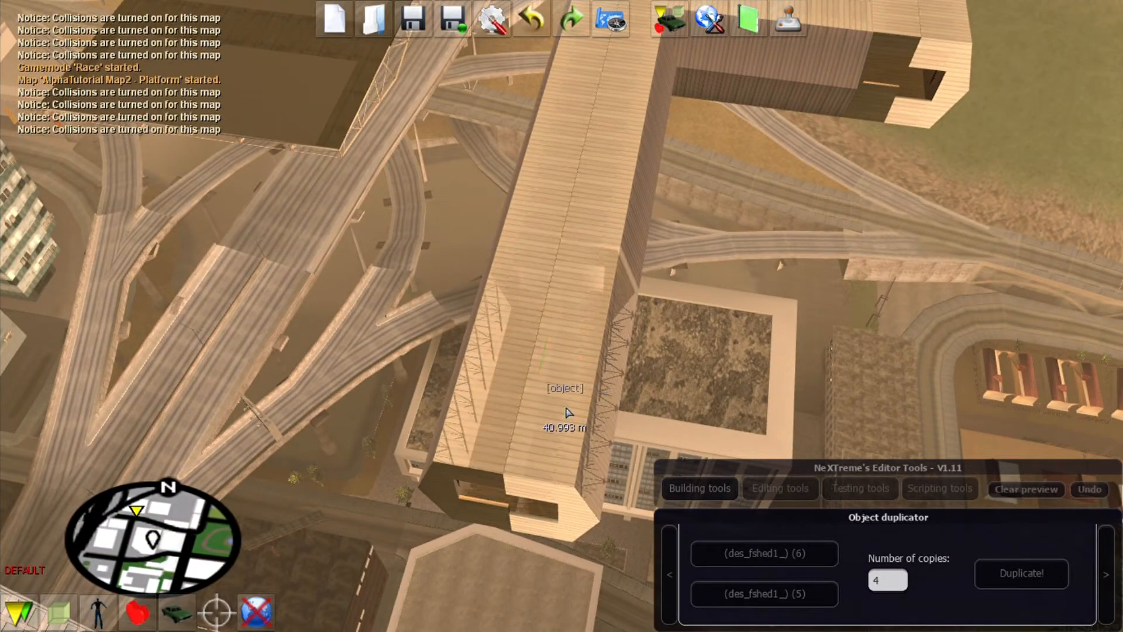
- Clear the duplicator's preview of the tunnel copies and close the editor tools window
{"action": "left_click", "coordinate": [568, 413]}
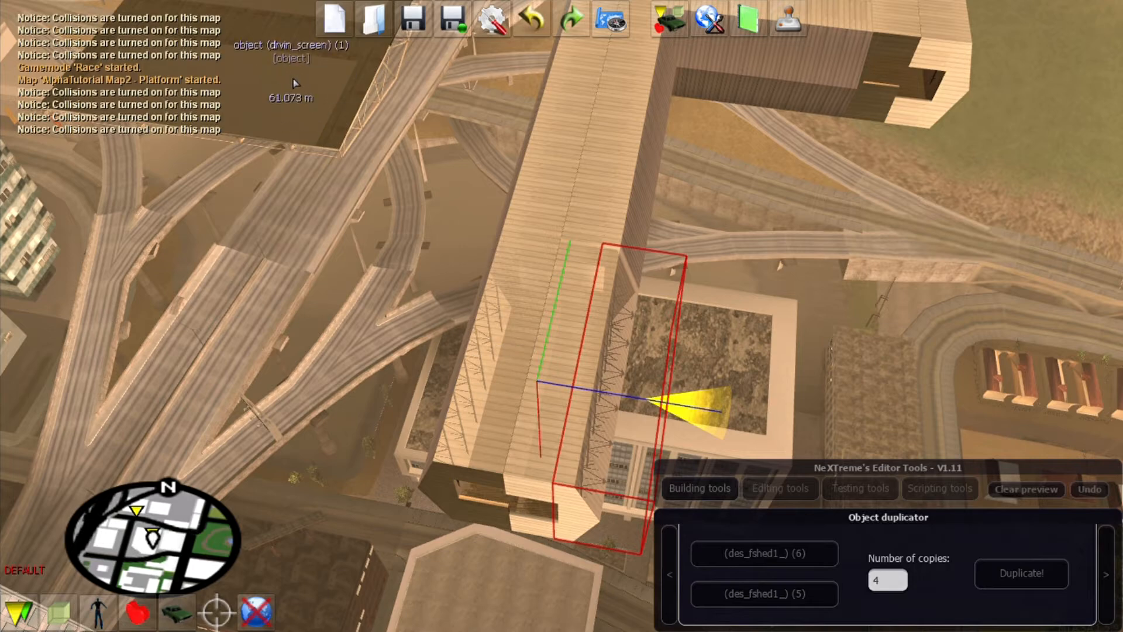
{"action": "left_click", "coordinate": [1062, 493]}
{"action": "key", "text": "f"}
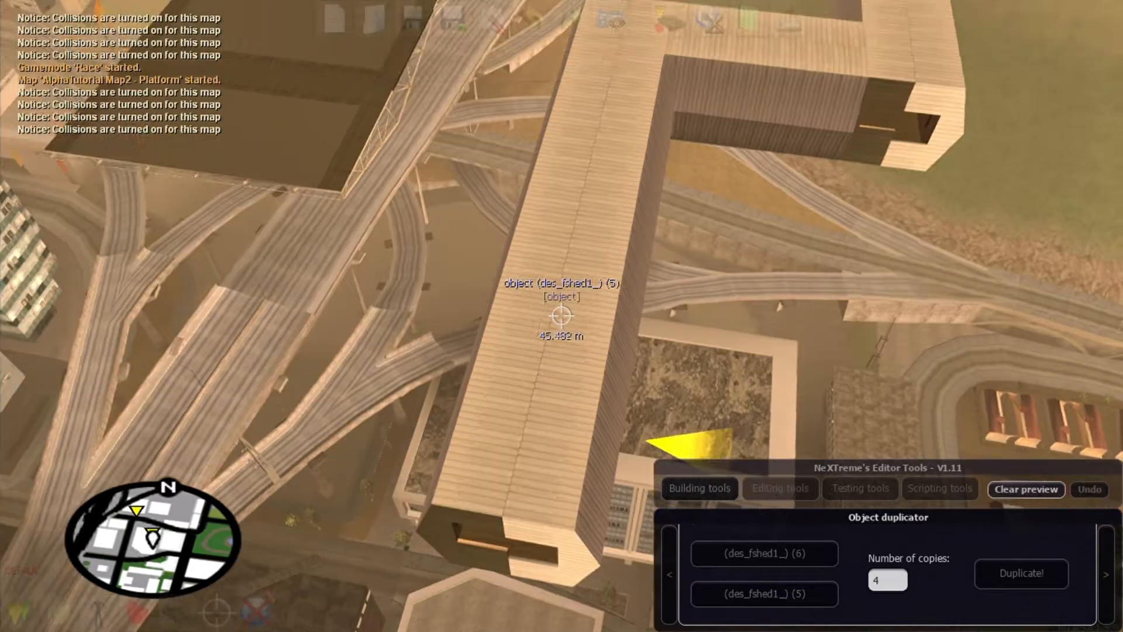
{"action": "key", "text": "f"}
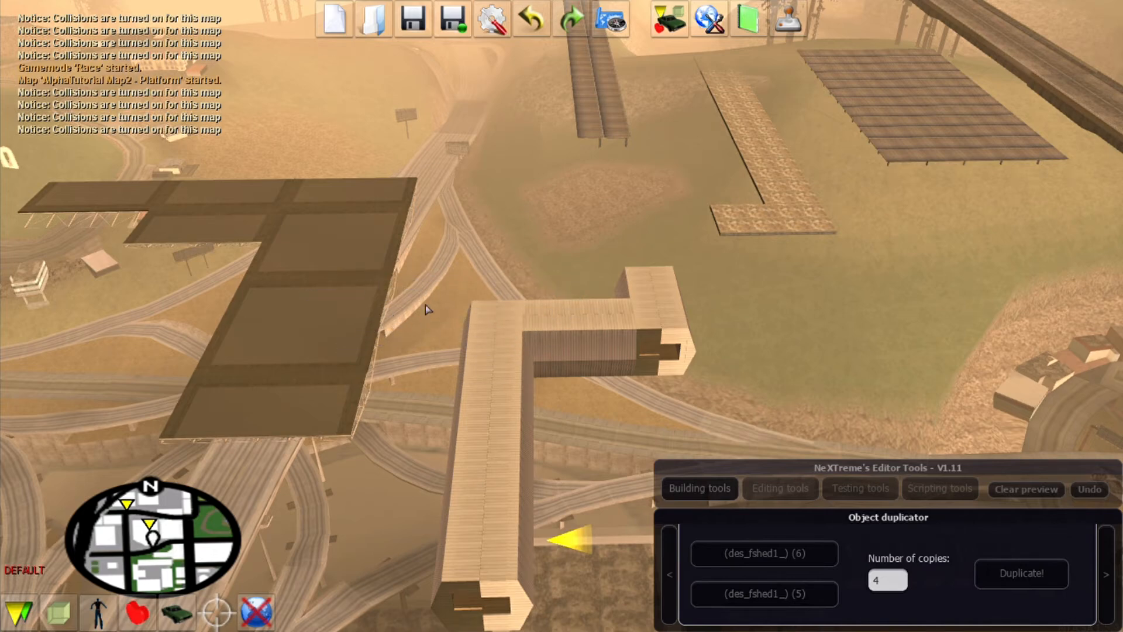
{"action": "key", "text": "x"}
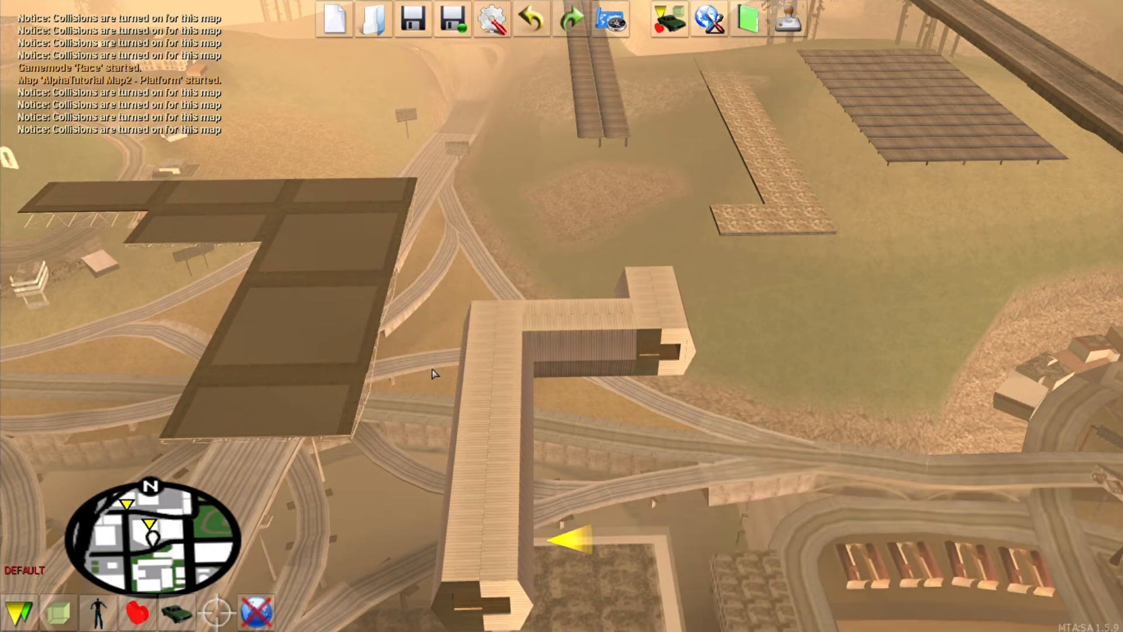
- Try to clone a drvin_screen piece of the large platform and tilt the copy steeply above the platform surface
{"action": "key", "text": "f"}
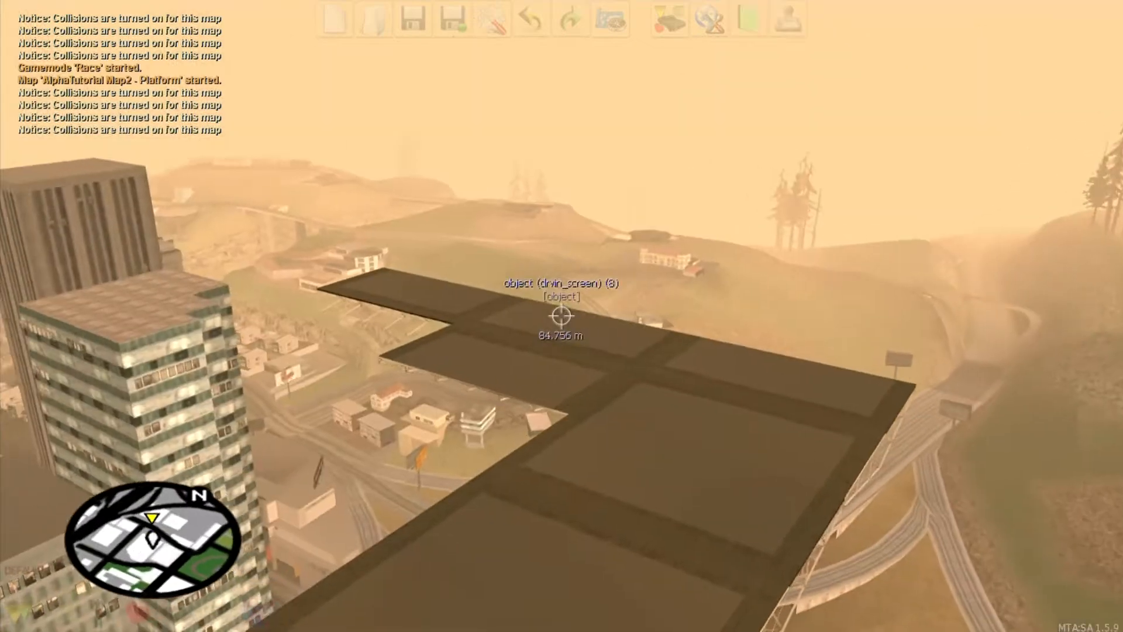
{"action": "key", "text": "w"}
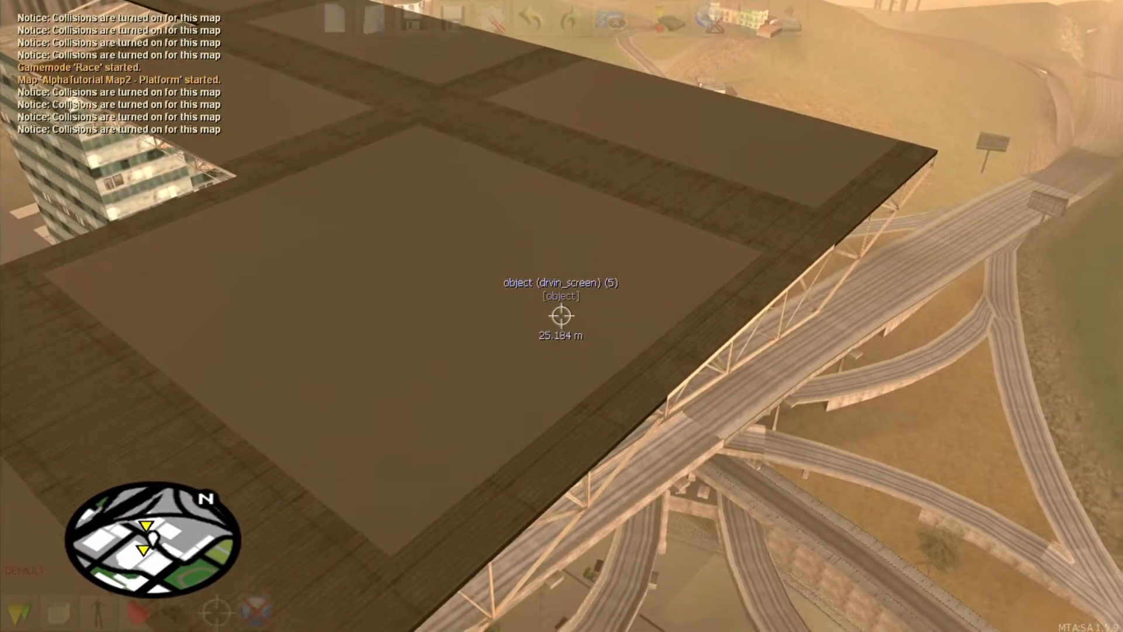
{"action": "key", "text": "s"}
{"action": "left_click", "coordinate": [562, 316]}
{"action": "key", "text": "c"}
{"action": "key", "text": "ctrl+Up"}
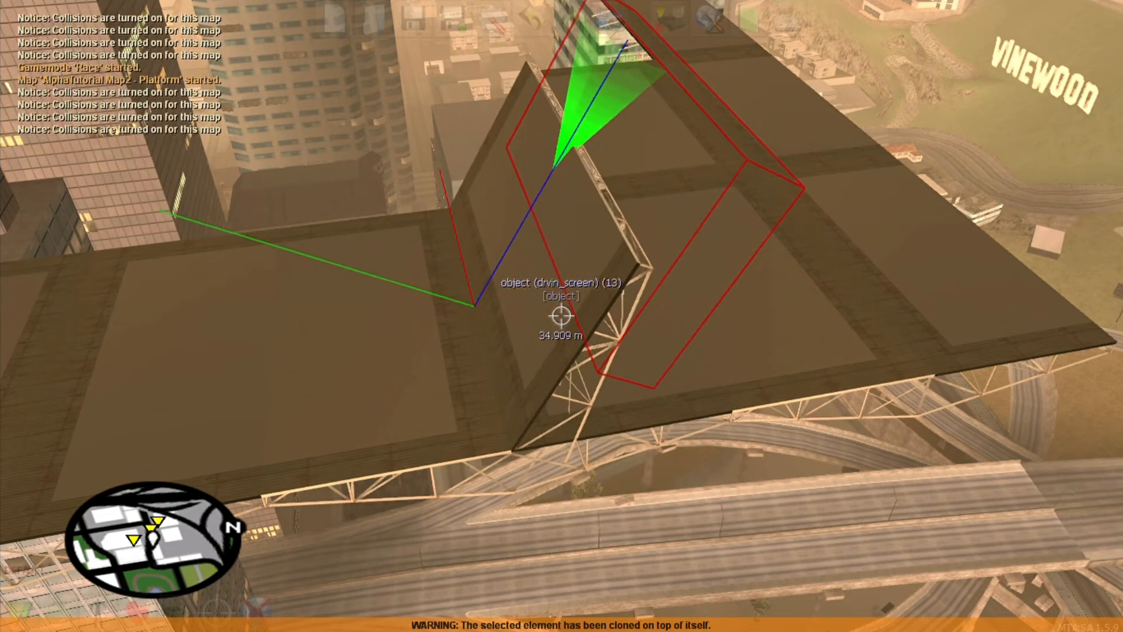
{"action": "key", "text": "ctrl+Page_Up"}
{"action": "left_click", "coordinate": [561, 316]}
{"action": "key", "text": "s"}
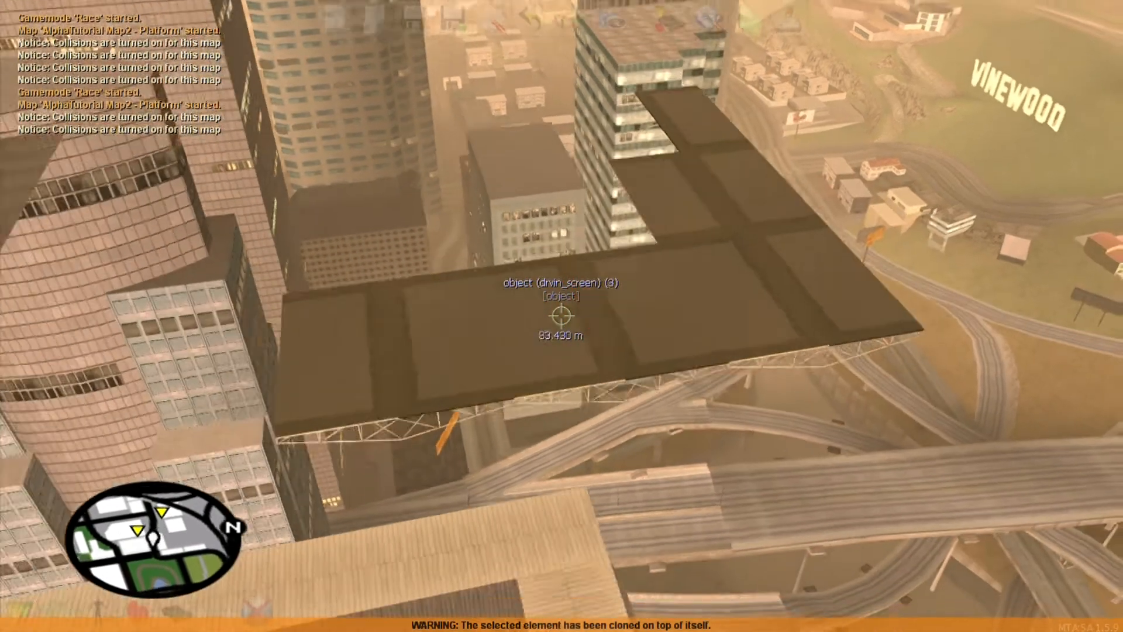
- Inspect the elevated roads, turning platforms and checkpoints as far as the open end of road section cs_roadbridge04 (25)
{"action": "key", "text": "f"}
{"action": "key", "text": "f"}
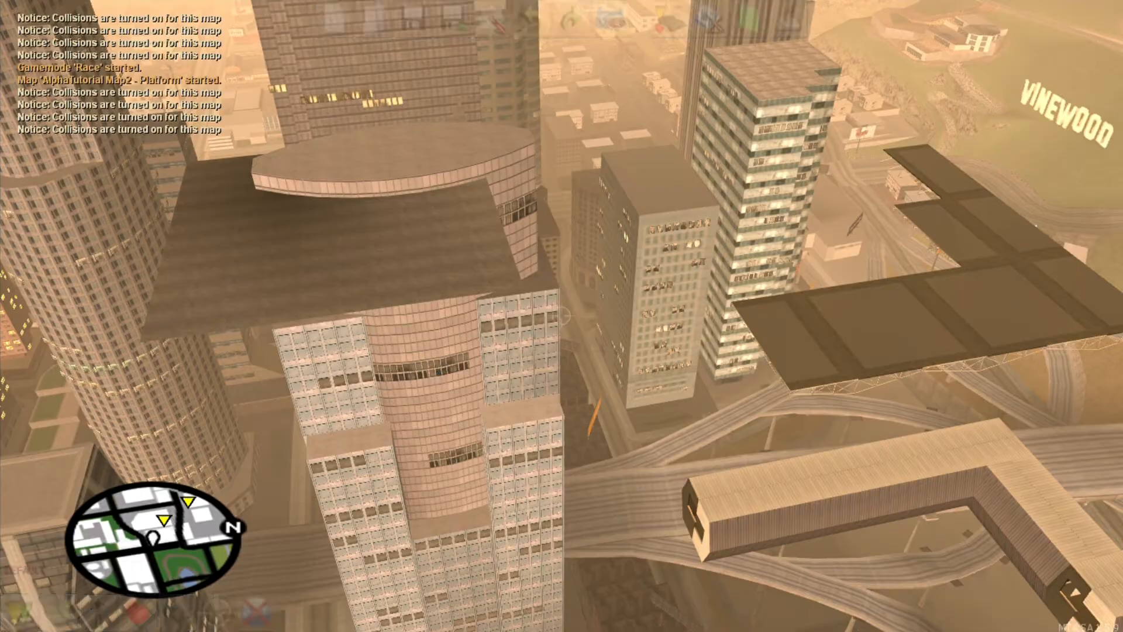
{"action": "key", "text": "w"}
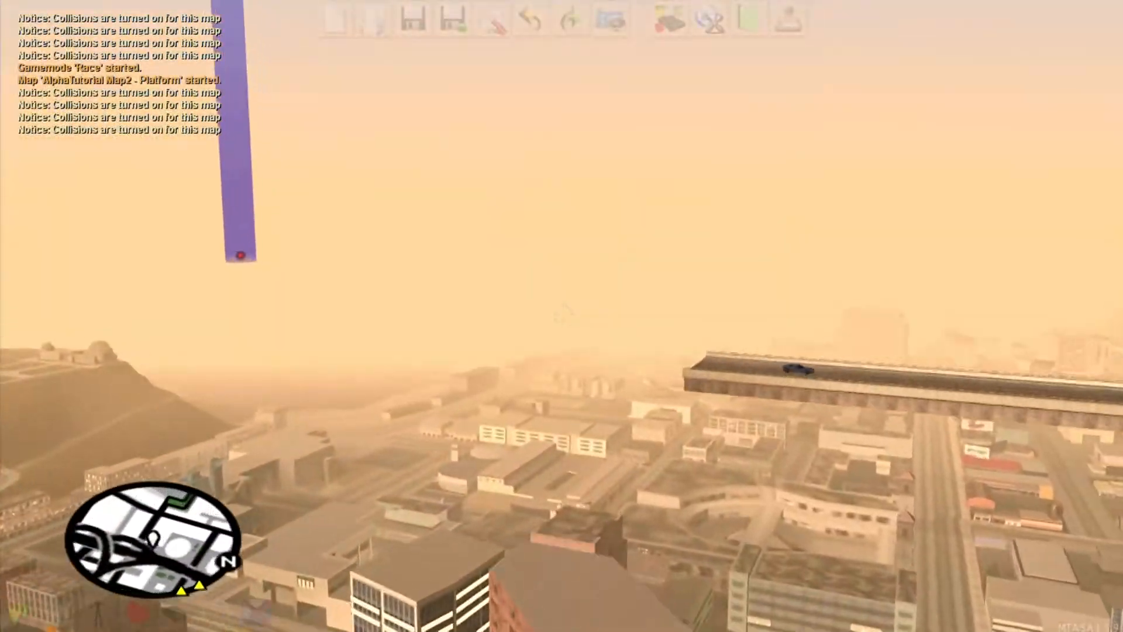
{"action": "key", "text": "d"}
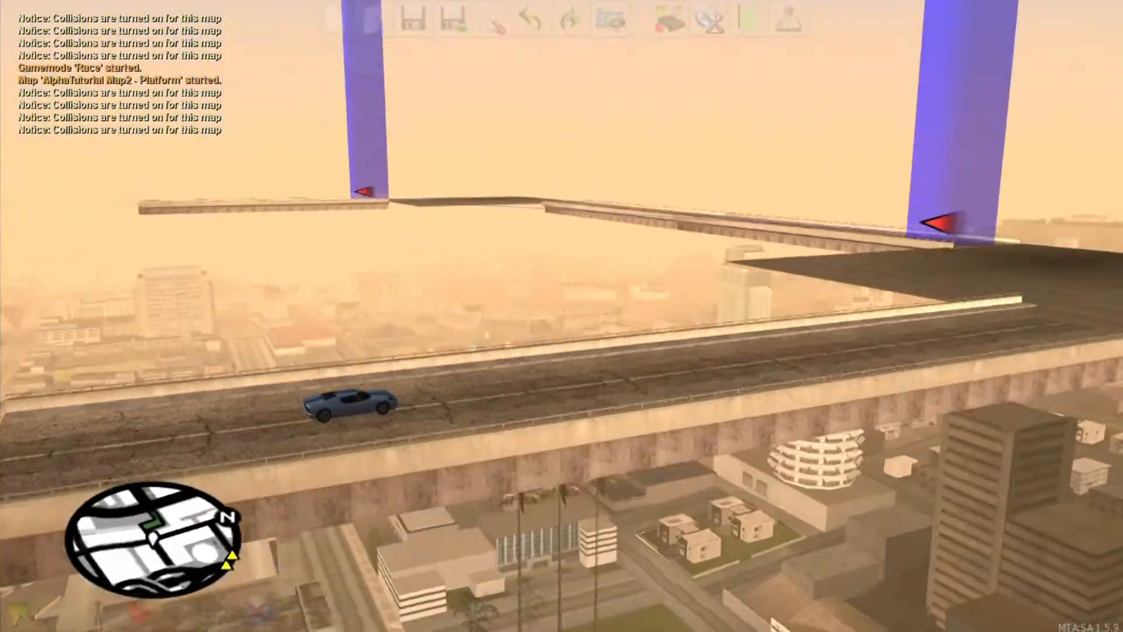
{"action": "key", "text": "w"}
{"action": "key", "text": "w"}
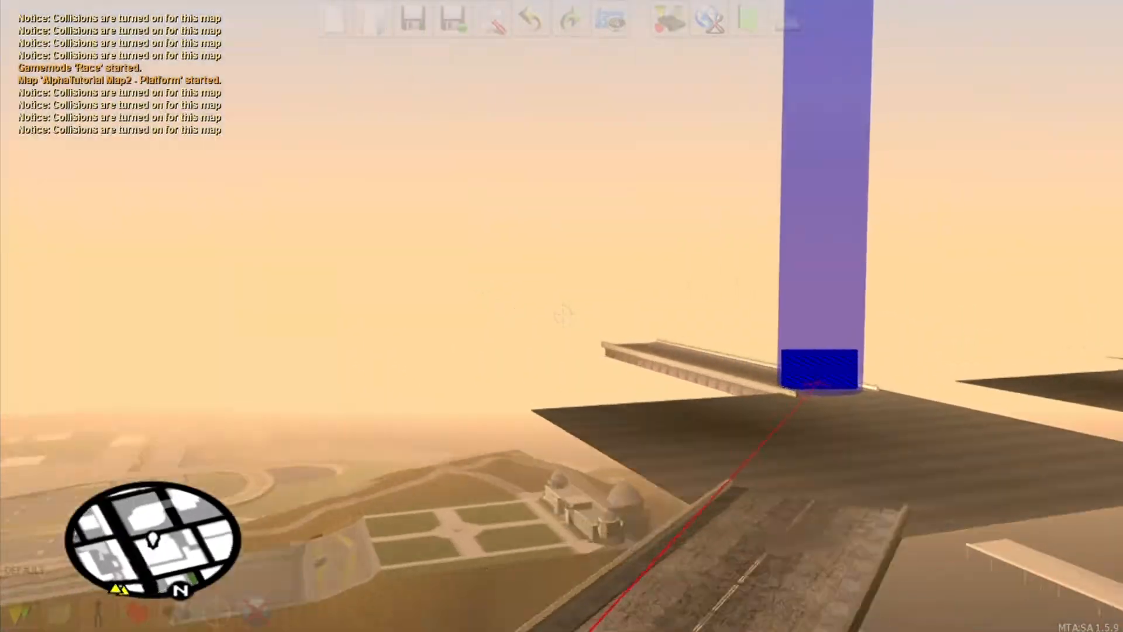
{"action": "key", "text": "d"}
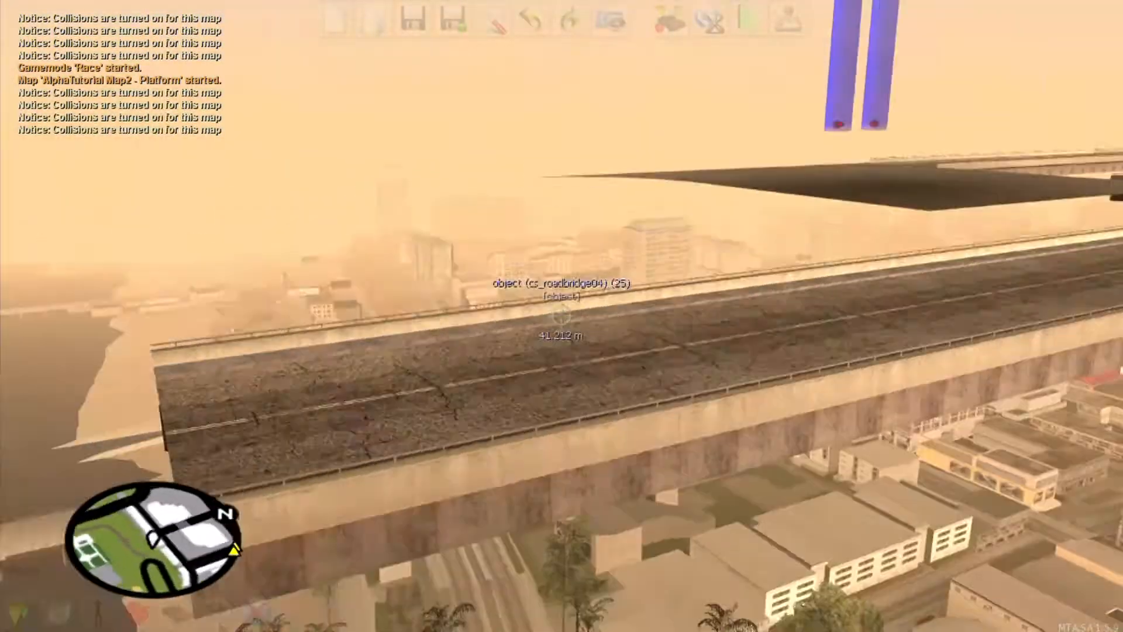
{"action": "key", "text": "w"}
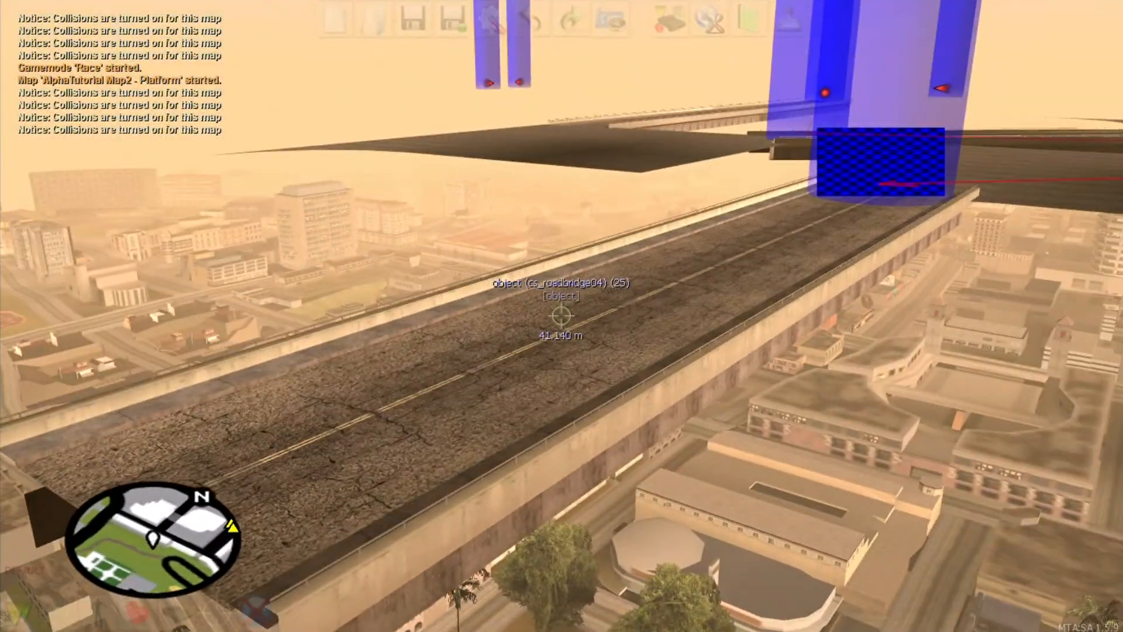
{"action": "key", "text": "s"}
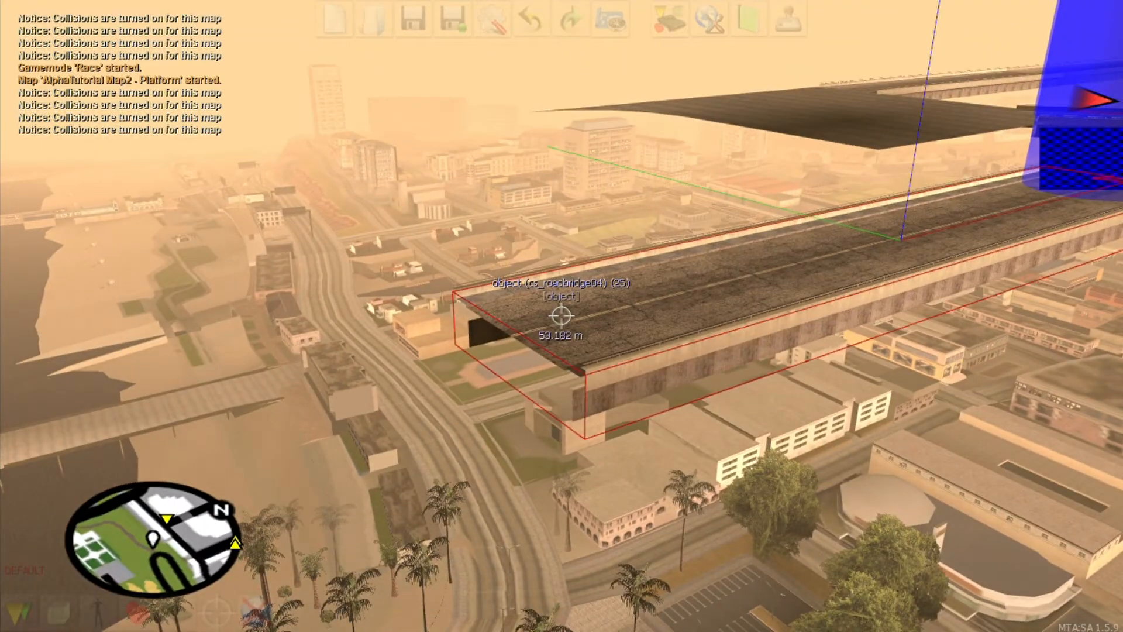
{"action": "left_click", "coordinate": [561, 316]}
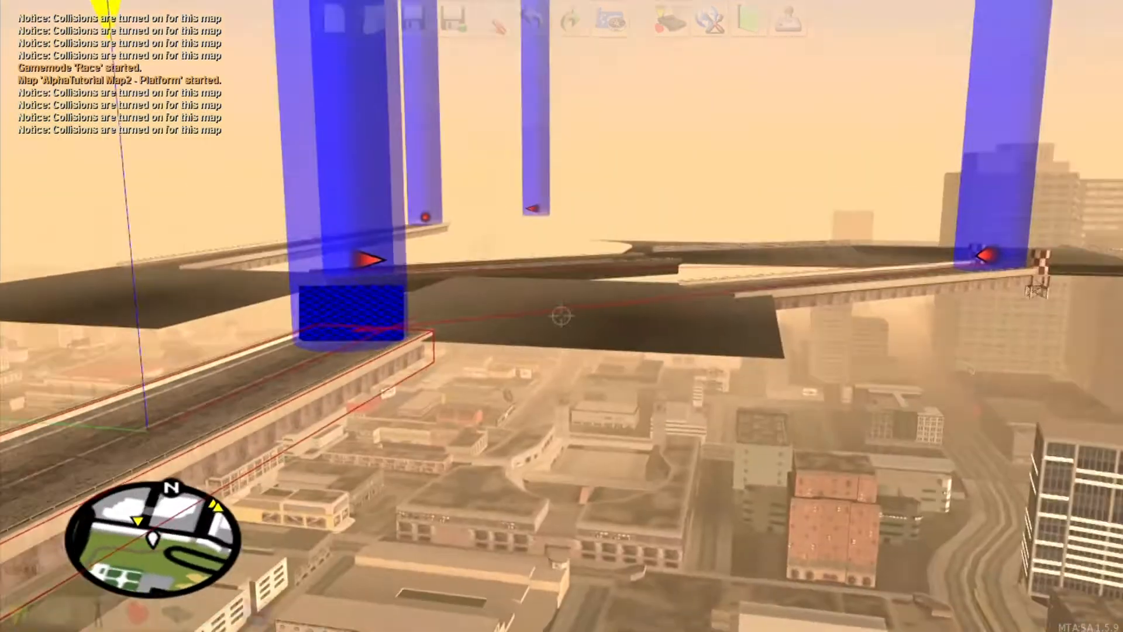
{"action": "key", "text": "f"}
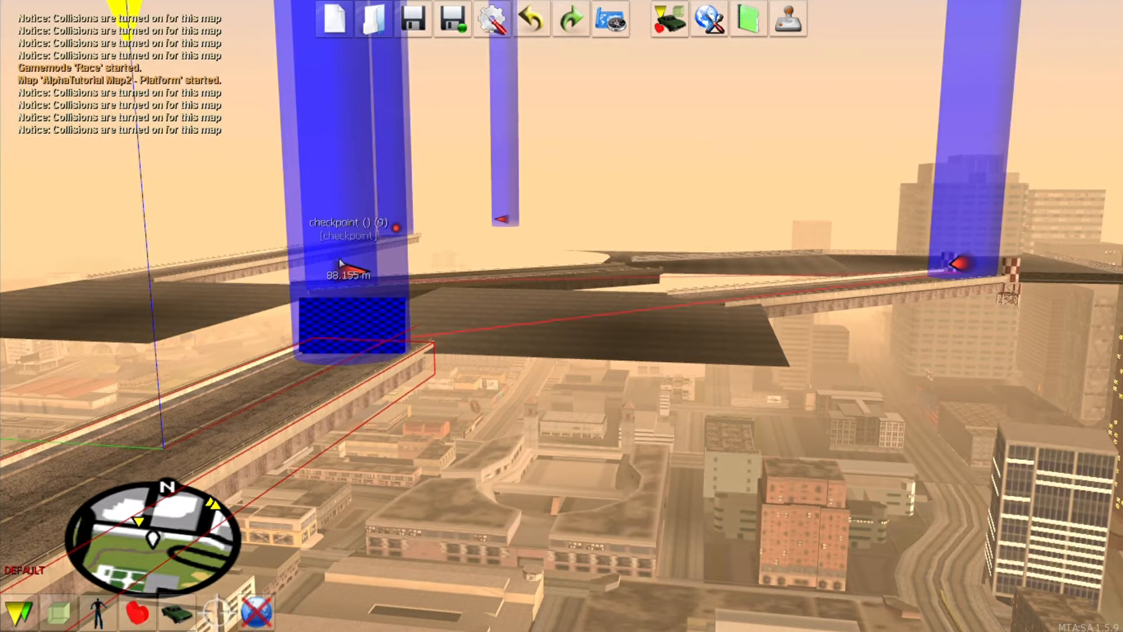
{"action": "key", "text": "f"}
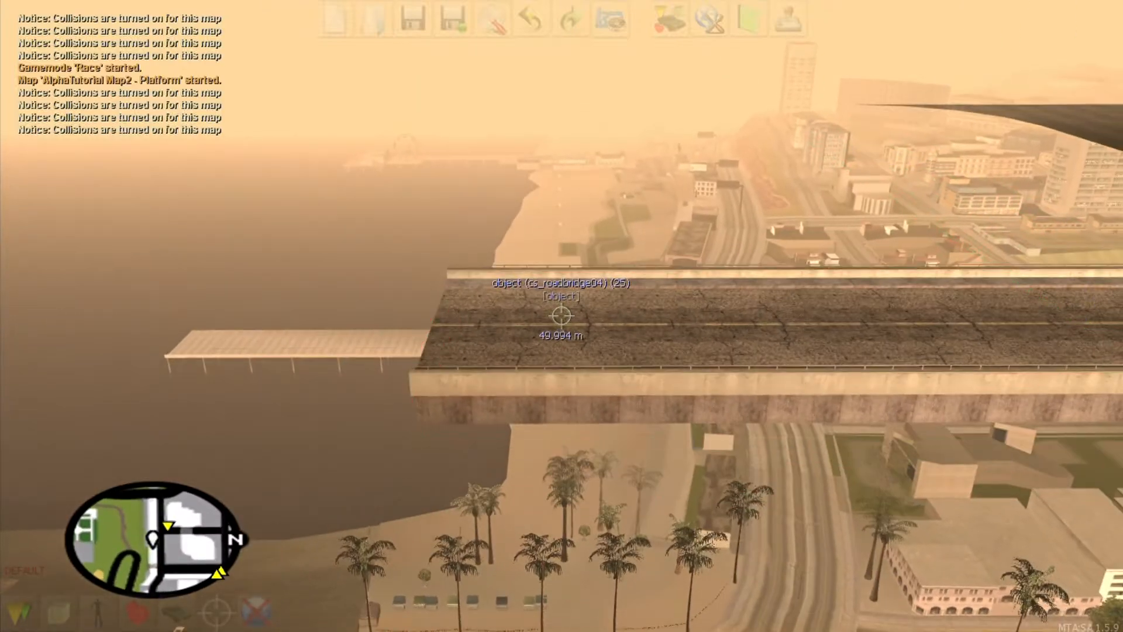
- Clone road section cs_roadbridge04 (25), tilt the copy upward and shift it out past the road's open end
{"action": "right_click", "coordinate": [561, 316]}
{"action": "key", "text": "c"}
{"action": "key", "text": "ctrl+Right"}
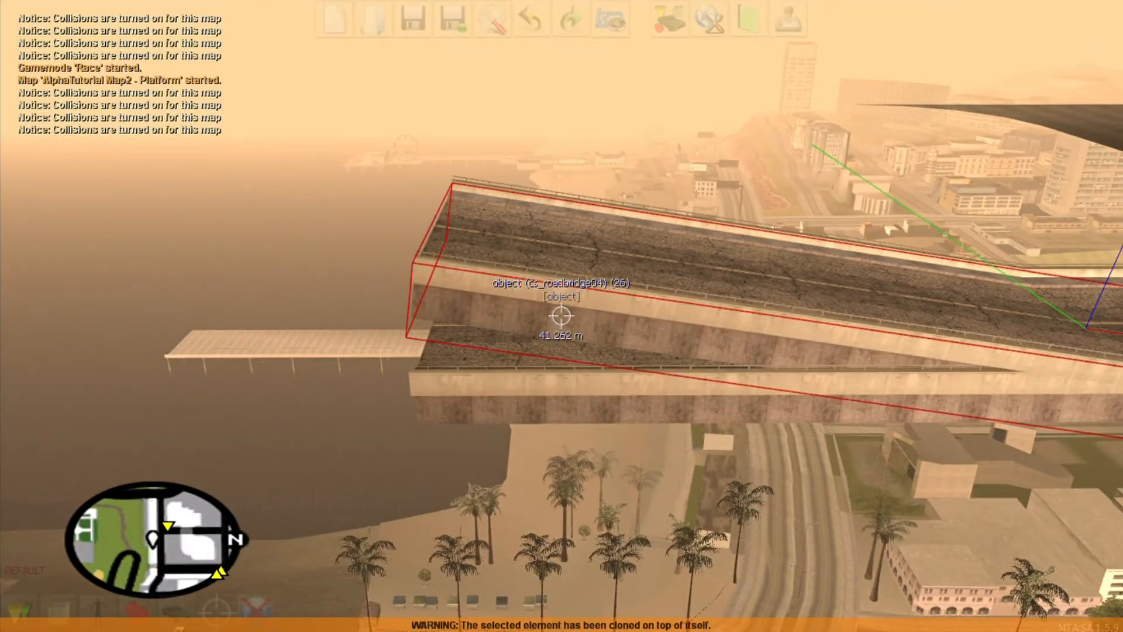
{"action": "key", "text": "Left"}
{"action": "key", "text": "Left"}
{"action": "key", "text": "ctrl+Left"}
{"action": "key", "text": "Page_Up"}
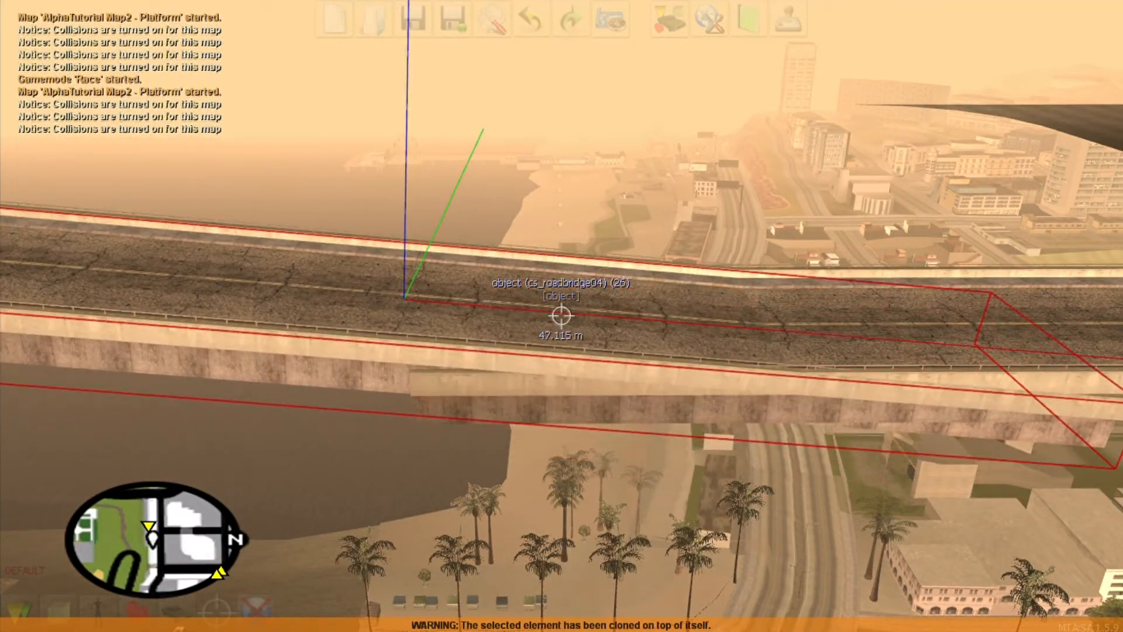
- Slide the tilted road copy further outward and adjust its height so it joins the end of the level road
{"action": "key", "text": "a"}
{"action": "key", "text": "s"}
{"action": "key", "text": "Left"}
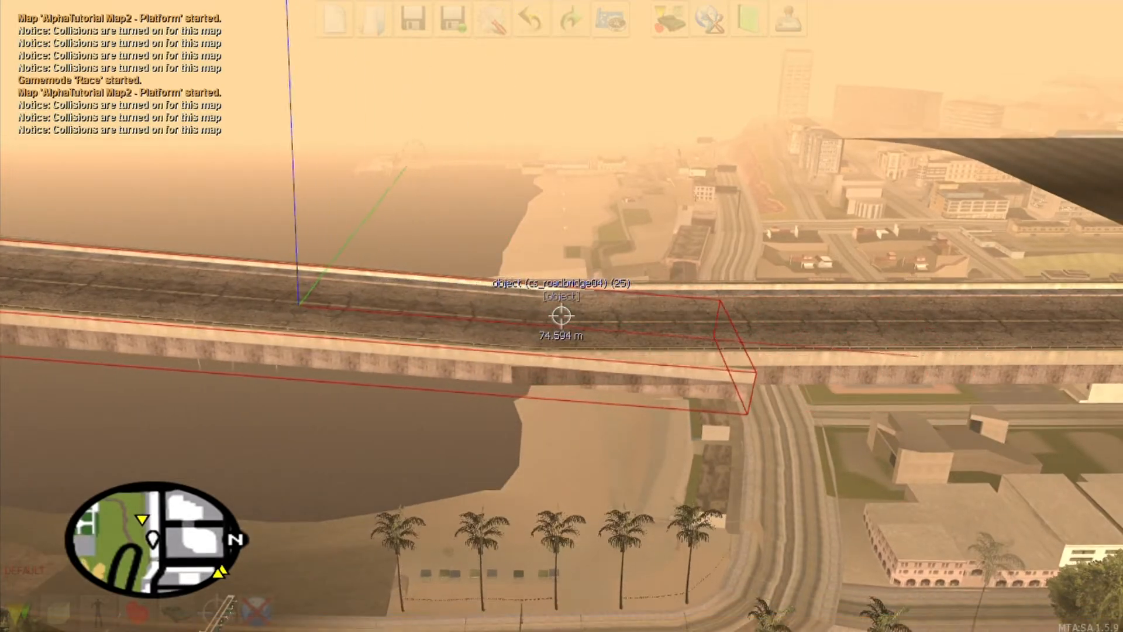
{"action": "key", "text": "Page_Up"}
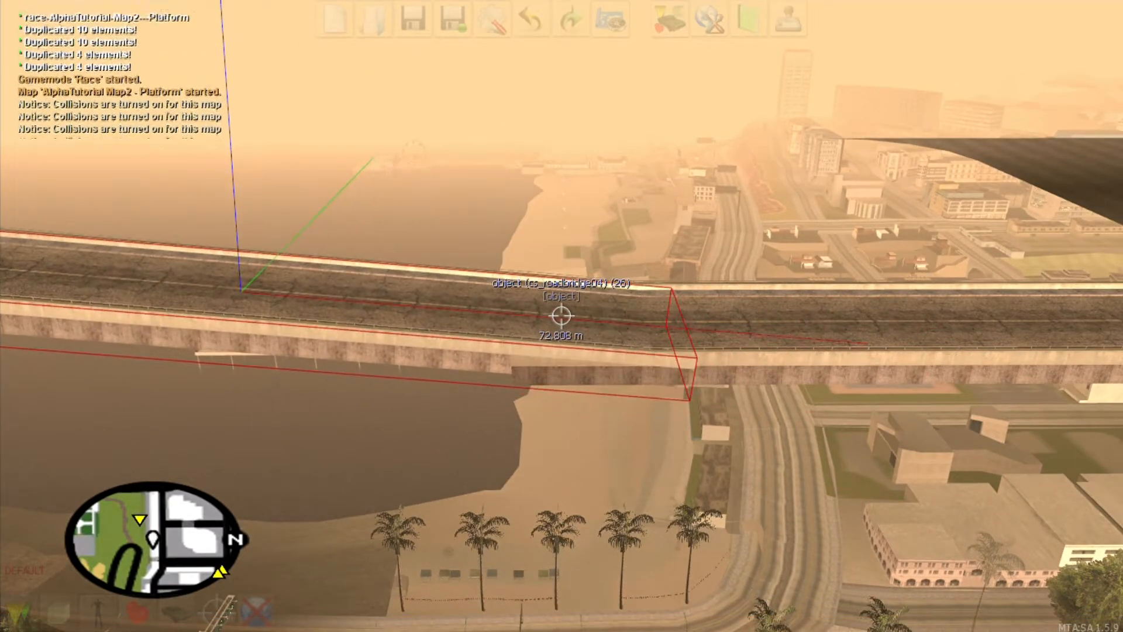
{"action": "key", "text": "s"}
{"action": "key", "text": "a"}
{"action": "key", "text": "w"}
{"action": "key", "text": "d"}
{"action": "key", "text": "s"}
{"action": "key", "text": "a"}
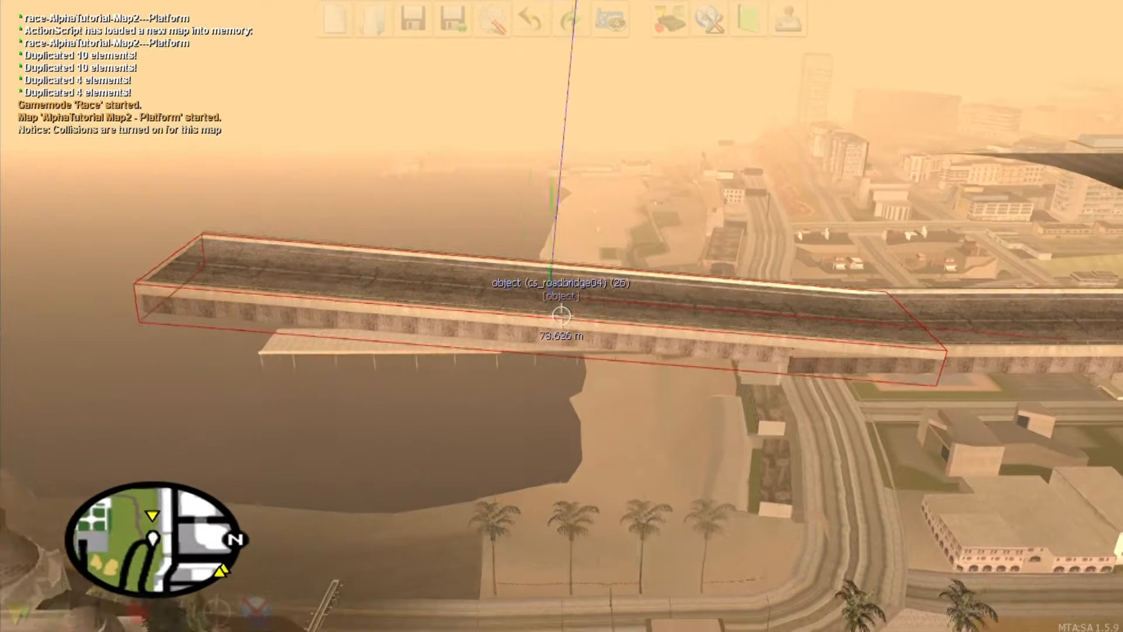
- Clone the tilted section cs_roadbridge04 (26), angle the copy more steeply and raise it onto the ramp's upper end
{"action": "key", "text": "c"}
{"action": "key", "text": "Left"}
{"action": "key", "text": "ctrl+Left"}
{"action": "key", "text": "ctrl+Right"}
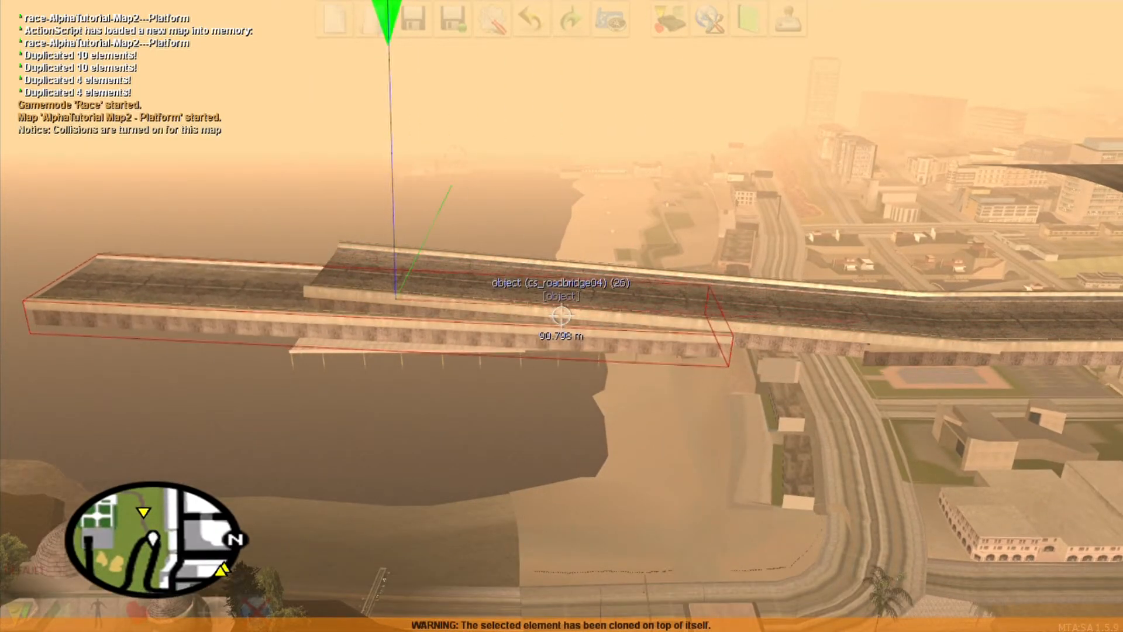
{"action": "key", "text": "Page_Up"}
{"action": "key", "text": "s"}
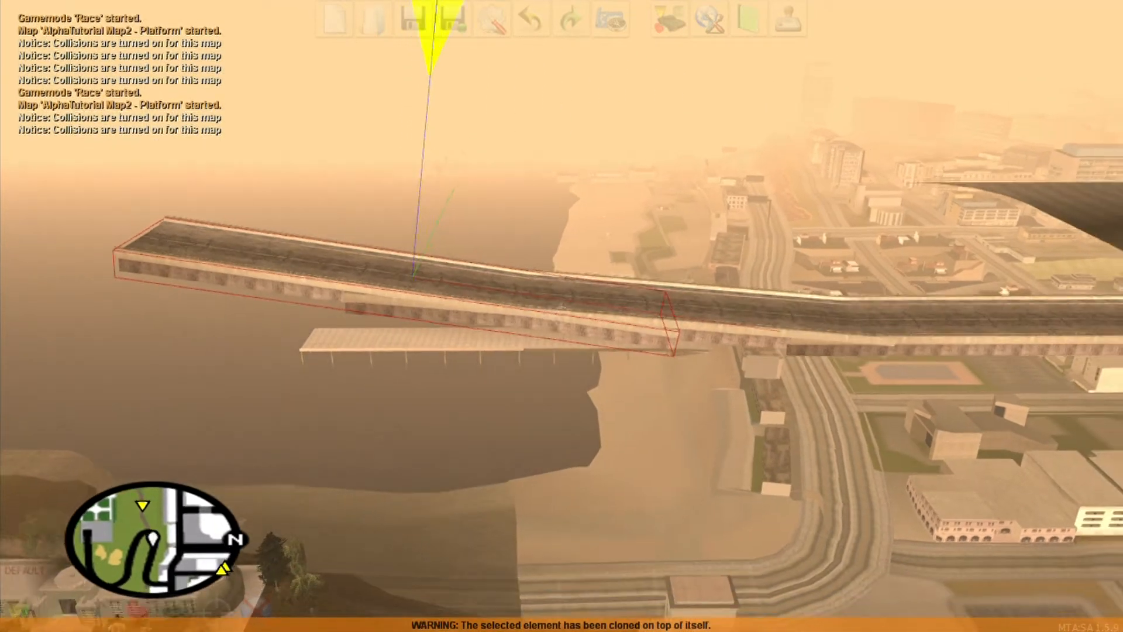
{"action": "key", "text": "w"}
{"action": "key", "text": "d"}
{"action": "key", "text": "s"}
{"action": "key", "text": "a"}
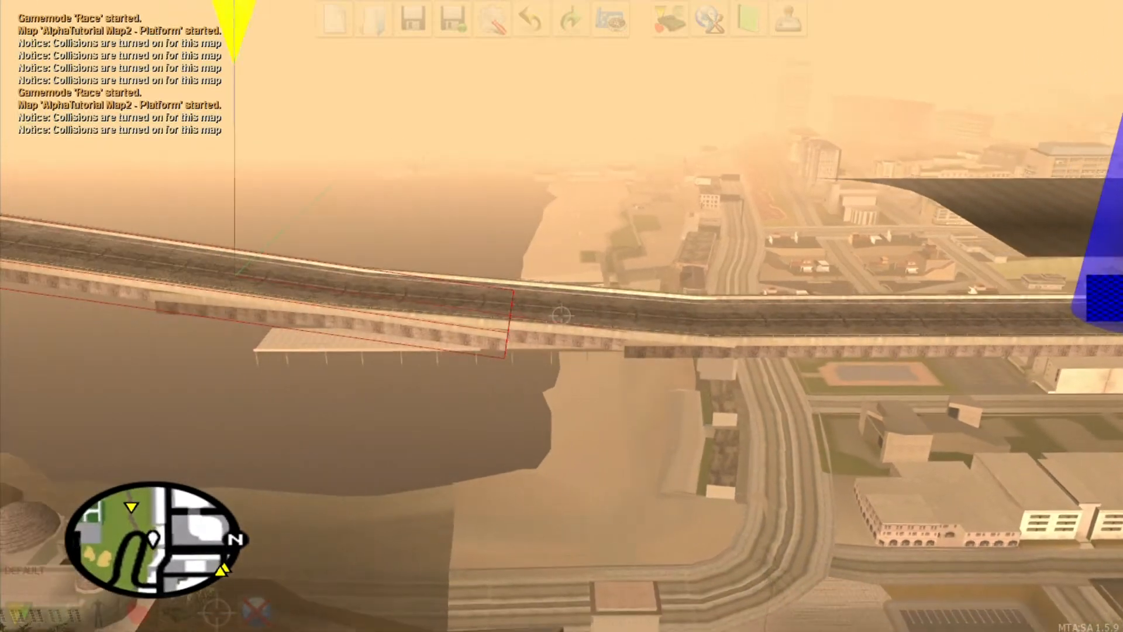
- Clone the level road section cs_roadbridge04 (25) and move the copy outward and up towards the top of the ramp
{"action": "key", "text": "d"}
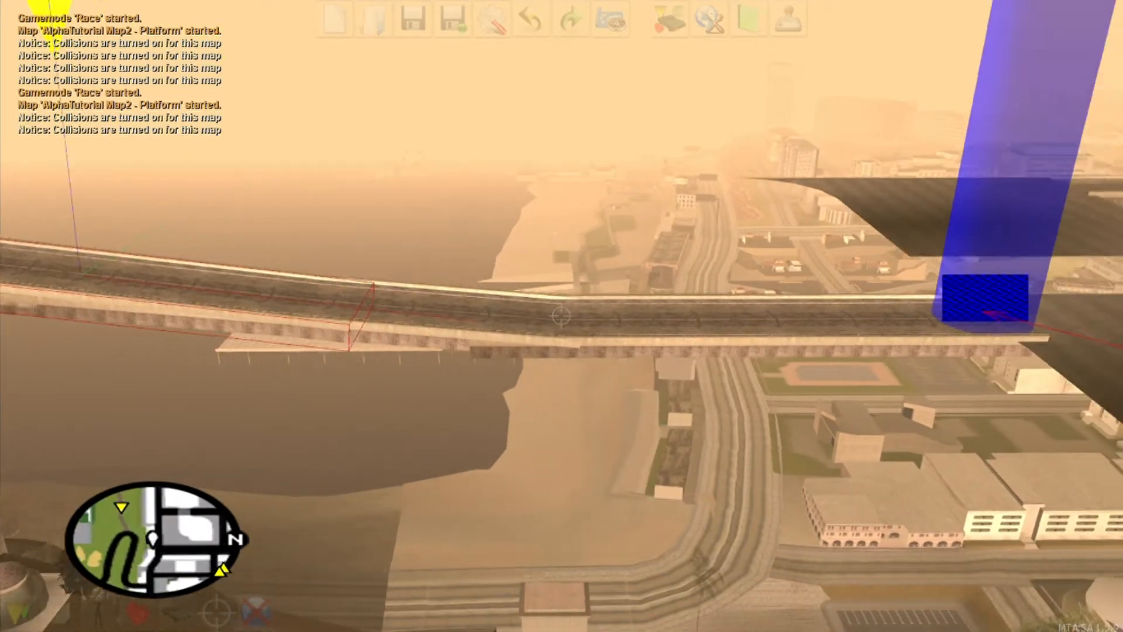
{"action": "key", "text": "w"}
{"action": "left_click", "coordinate": [562, 315]}
{"action": "key", "text": "s"}
{"action": "key", "text": "a"}
{"action": "key", "text": "c"}
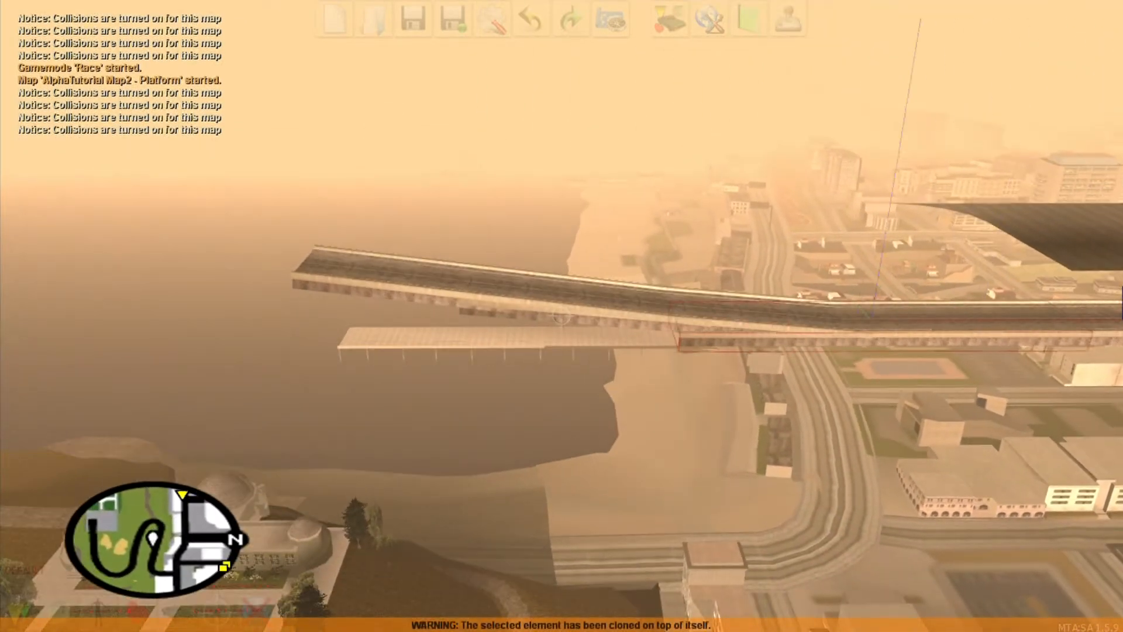
{"action": "key", "text": "Page_Up"}
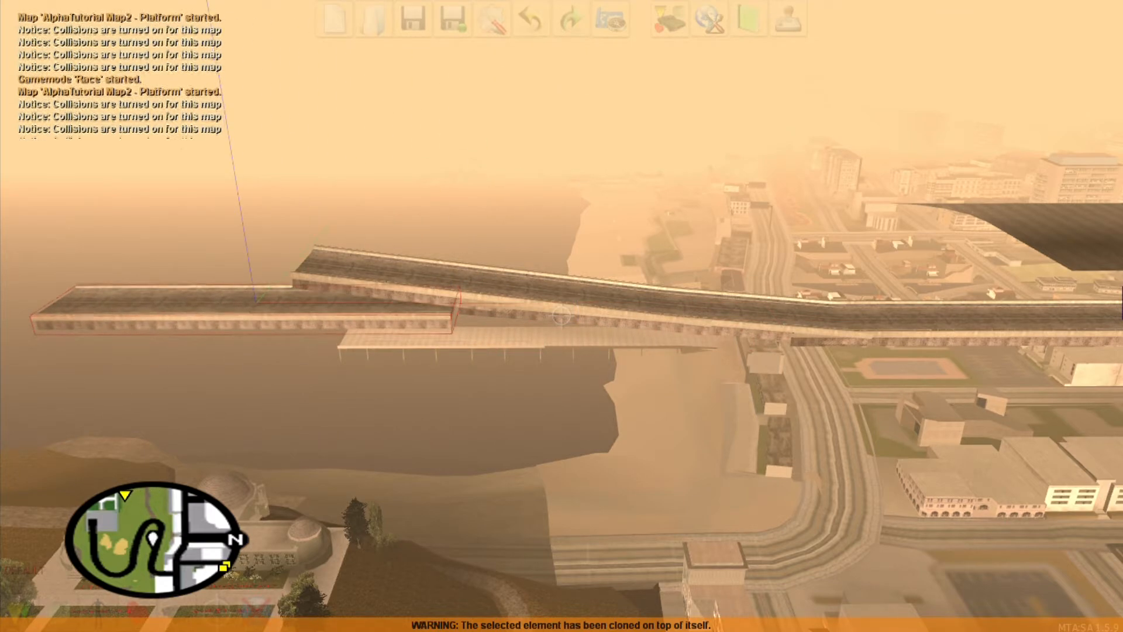
- Align the level road copy with the upper end of the steep section cs_roadbridge04 (27) to top off the ramp
{"action": "key", "text": "w"}
{"action": "key", "text": "w"}
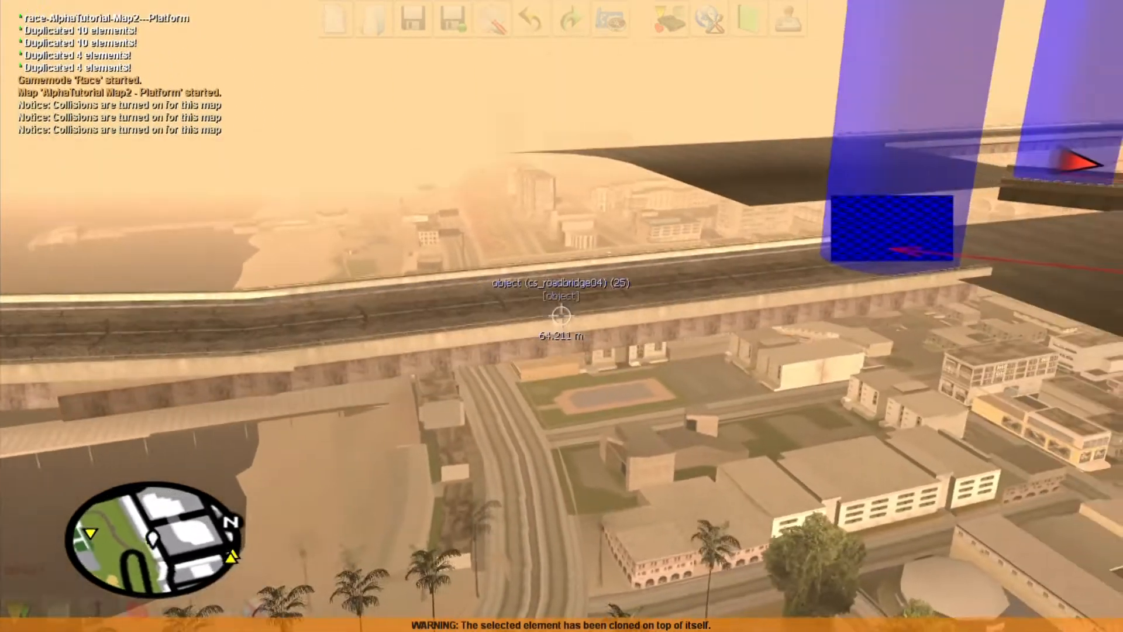
{"action": "key", "text": "s"}
{"action": "key", "text": "w"}
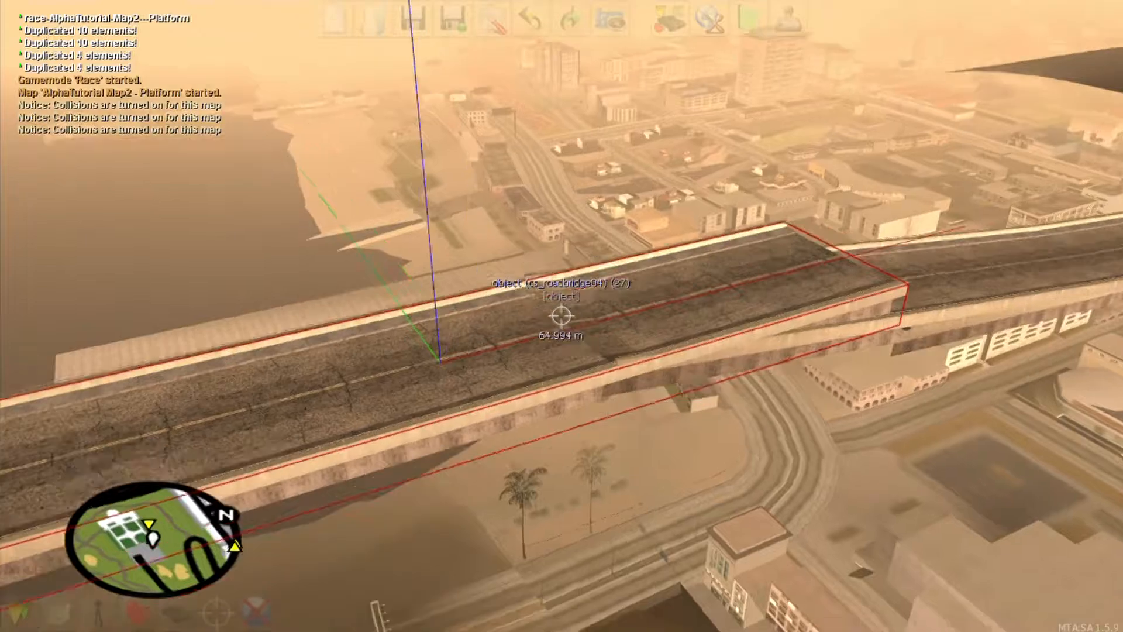
{"action": "key", "text": "w"}
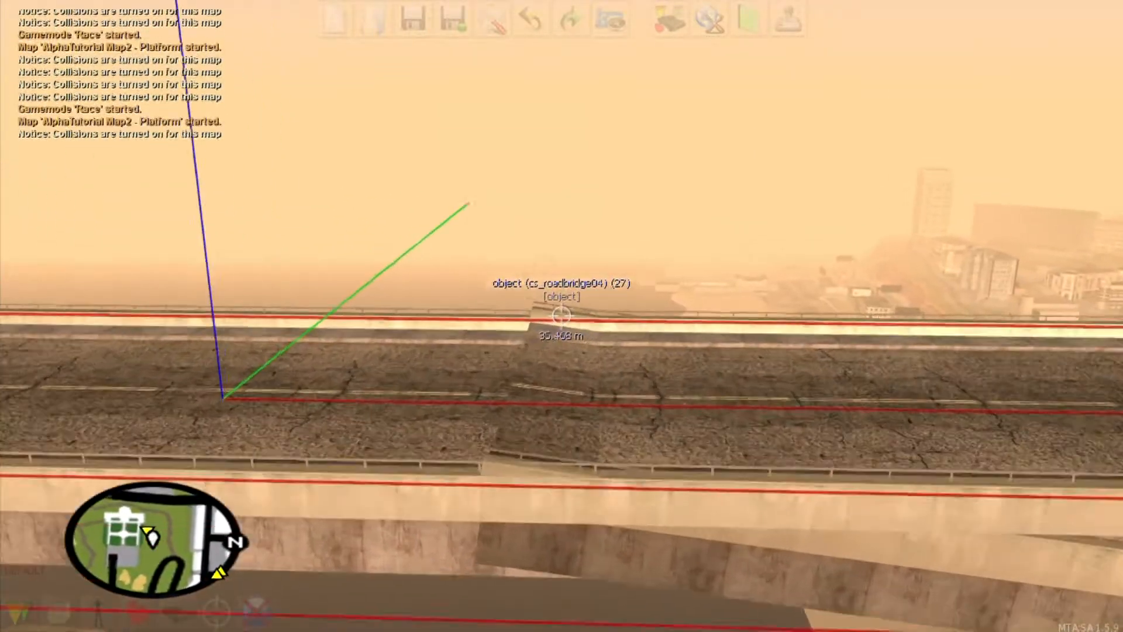
{"action": "key", "text": "Left"}
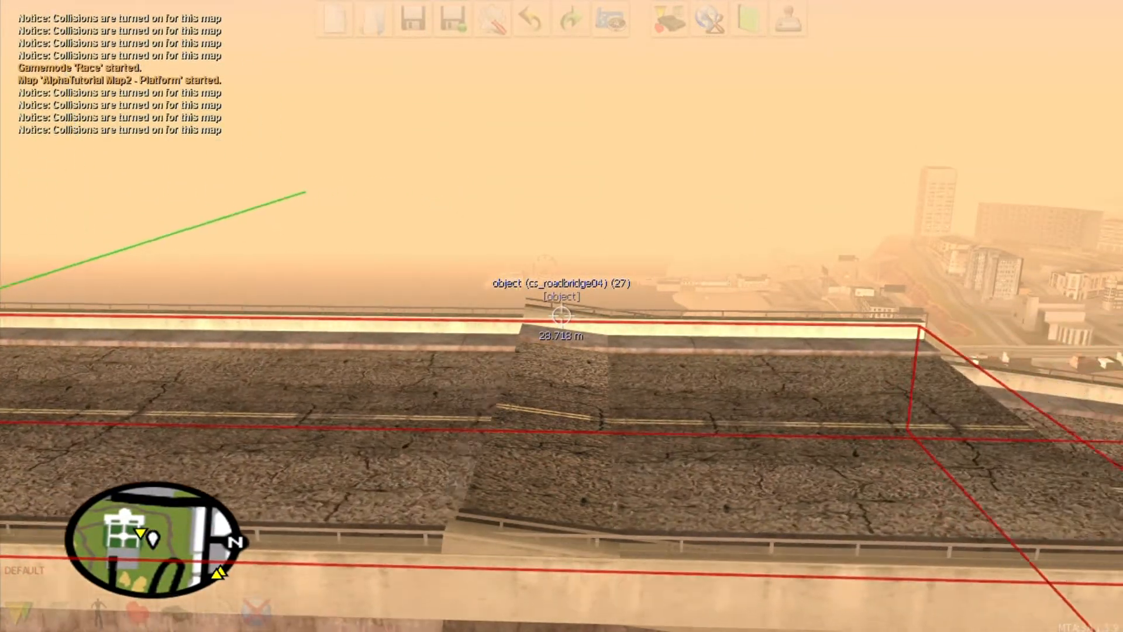
{"action": "key", "text": "Up"}
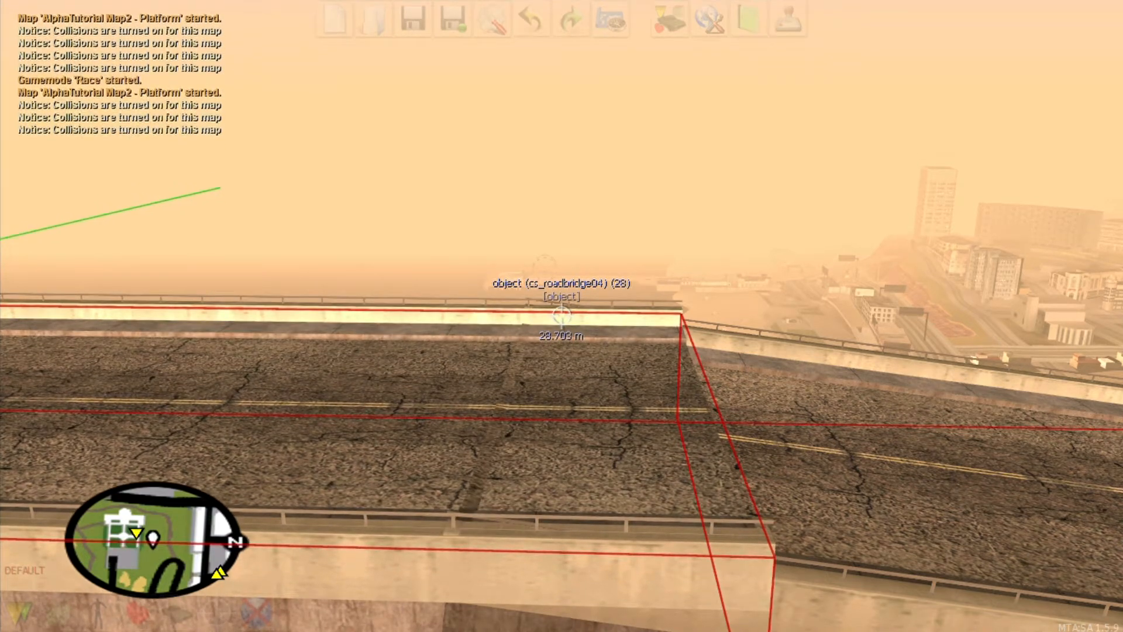
{"action": "key", "text": "s"}
{"action": "key", "text": "d"}
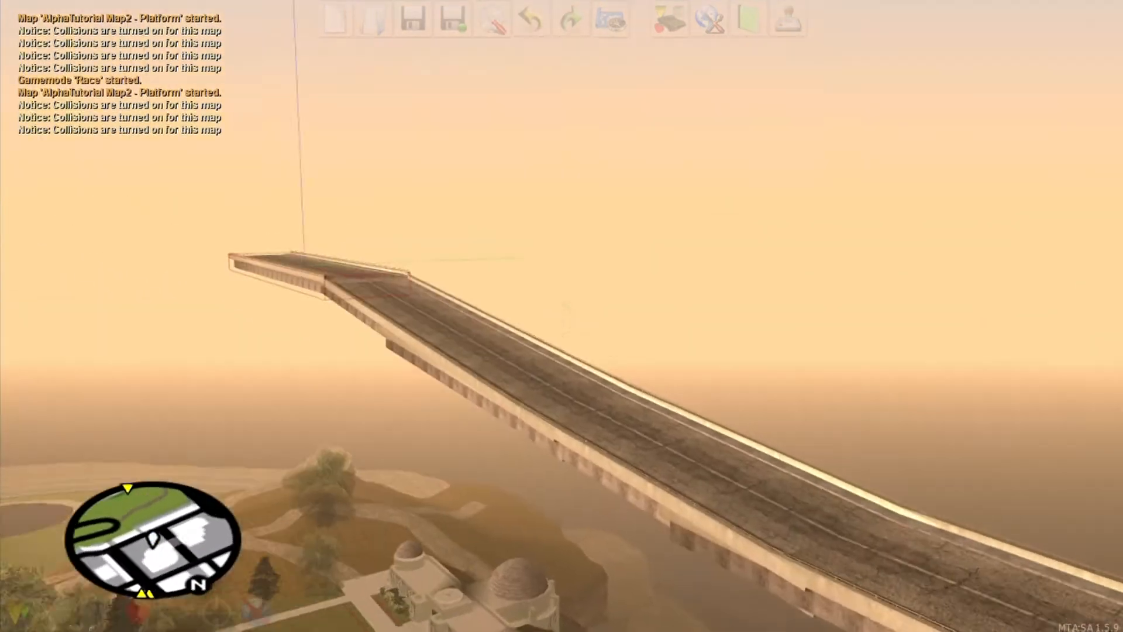
- Raise the level road section cs_roadbridge04 (28) slightly so its surface matches the top of the steep section
{"action": "key", "text": "w"}
{"action": "key", "text": "w"}
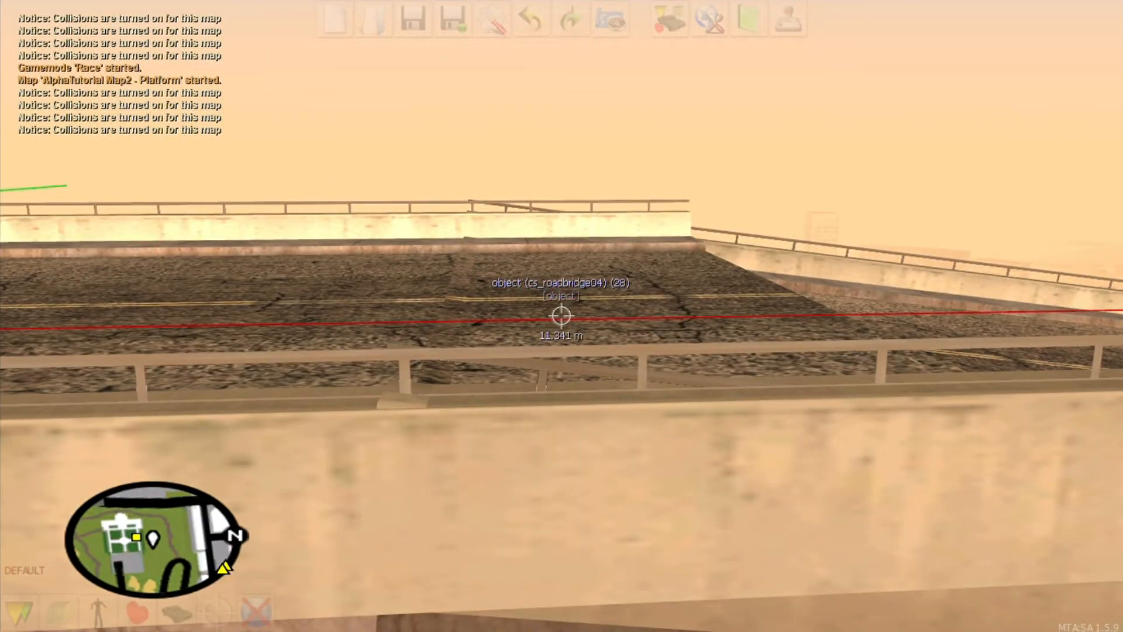
{"action": "key", "text": "Page_Up"}
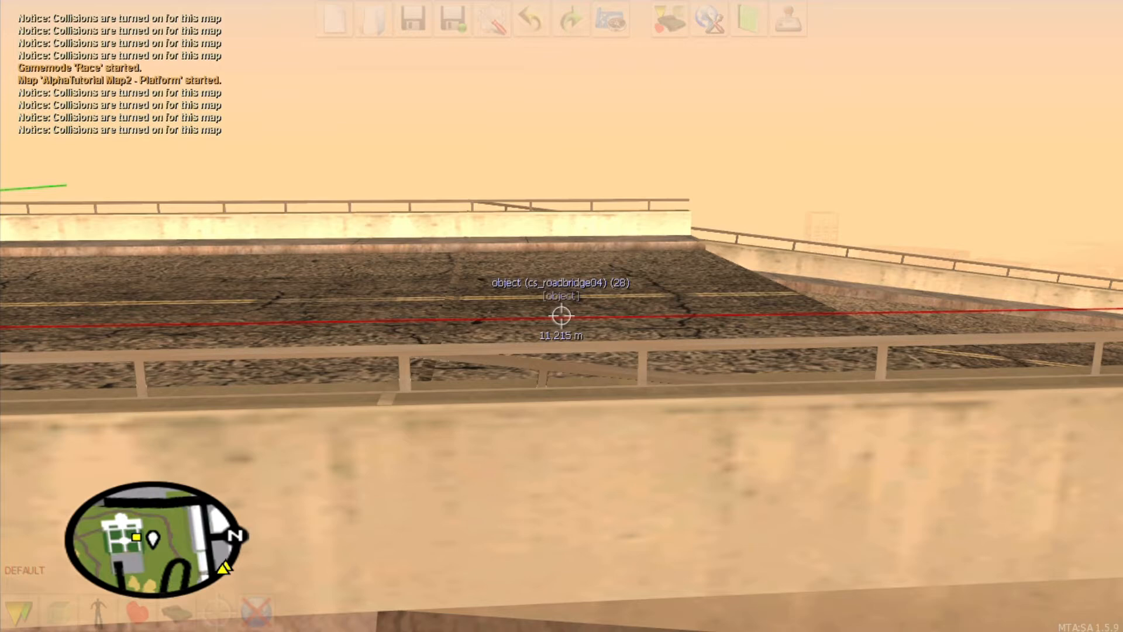
{"action": "key", "text": "w"}
{"action": "key", "text": "d"}
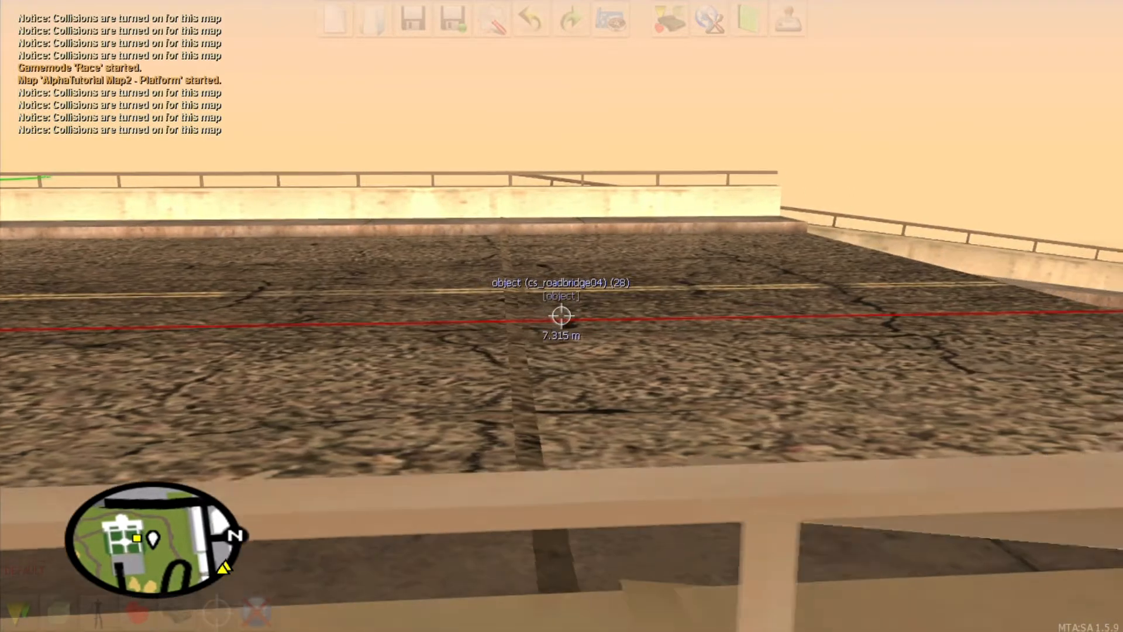
{"action": "key", "text": "f"}
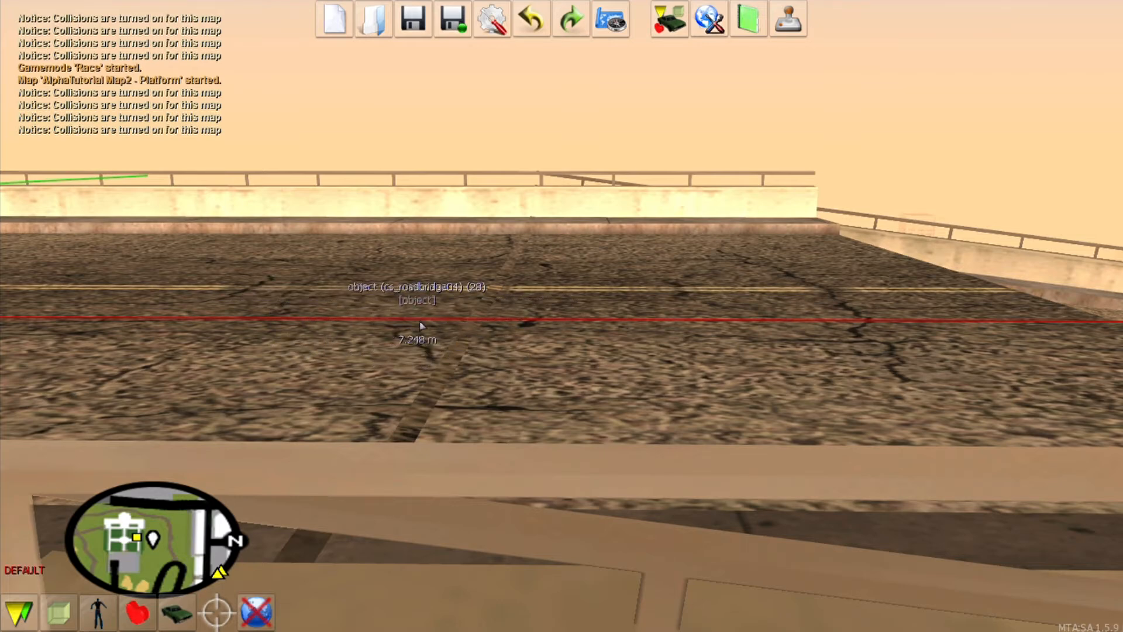
- Slide level section cs_roadbridge04 (28) along the road direction to line its end up with the upper edge of cs_roadbridge04 (27)
{"action": "key", "text": "f"}
{"action": "key", "text": "s"}
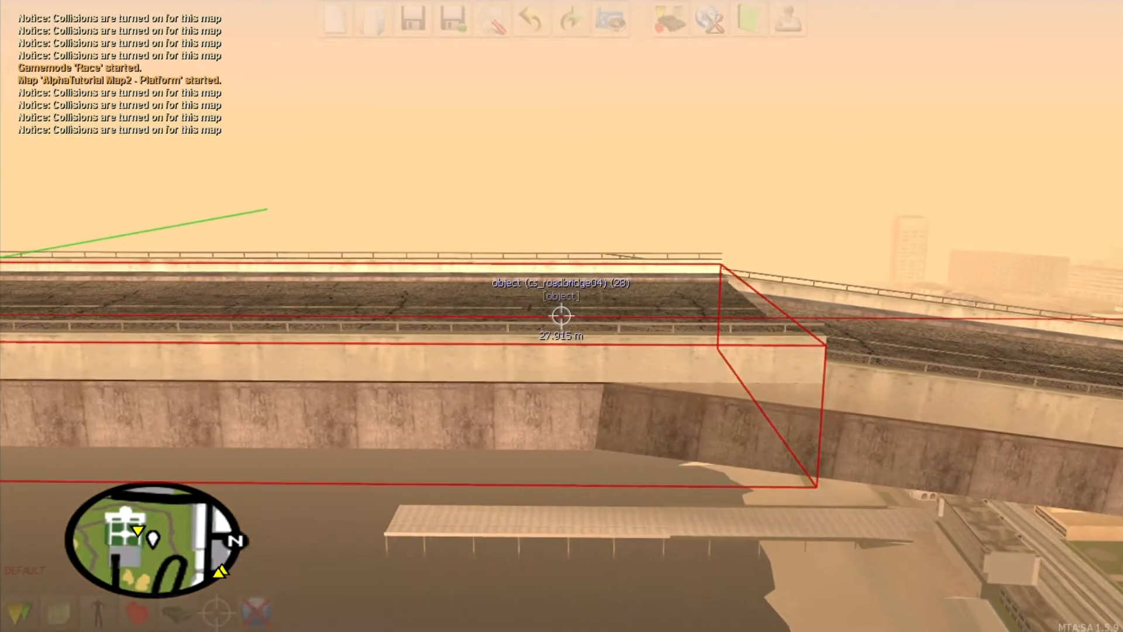
{"action": "key", "text": "w"}
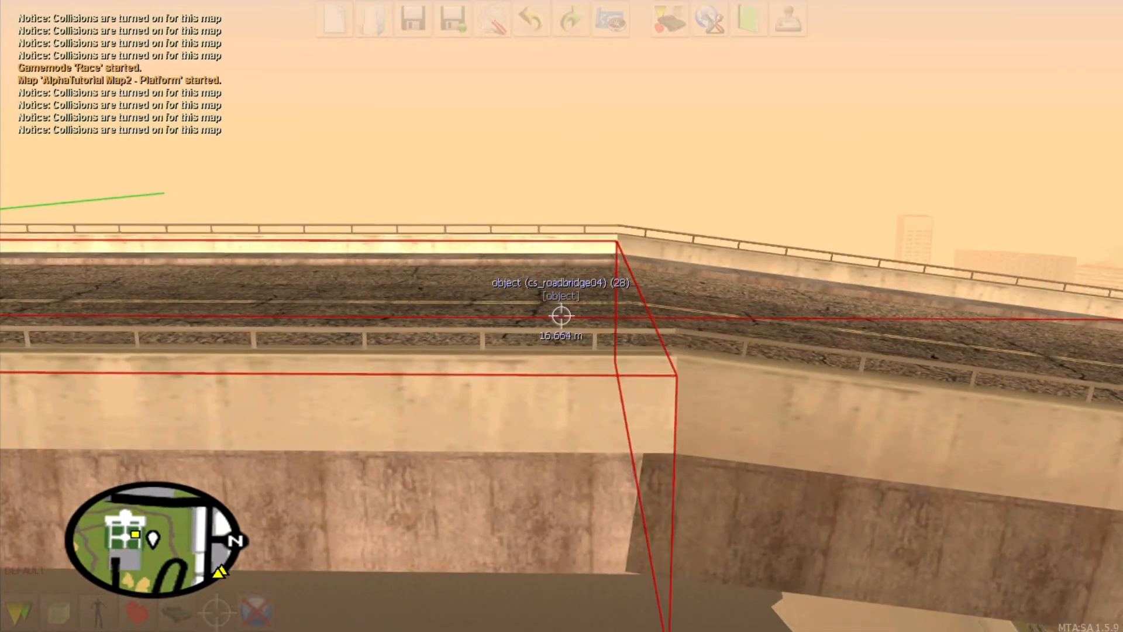
{"action": "key", "text": "w"}
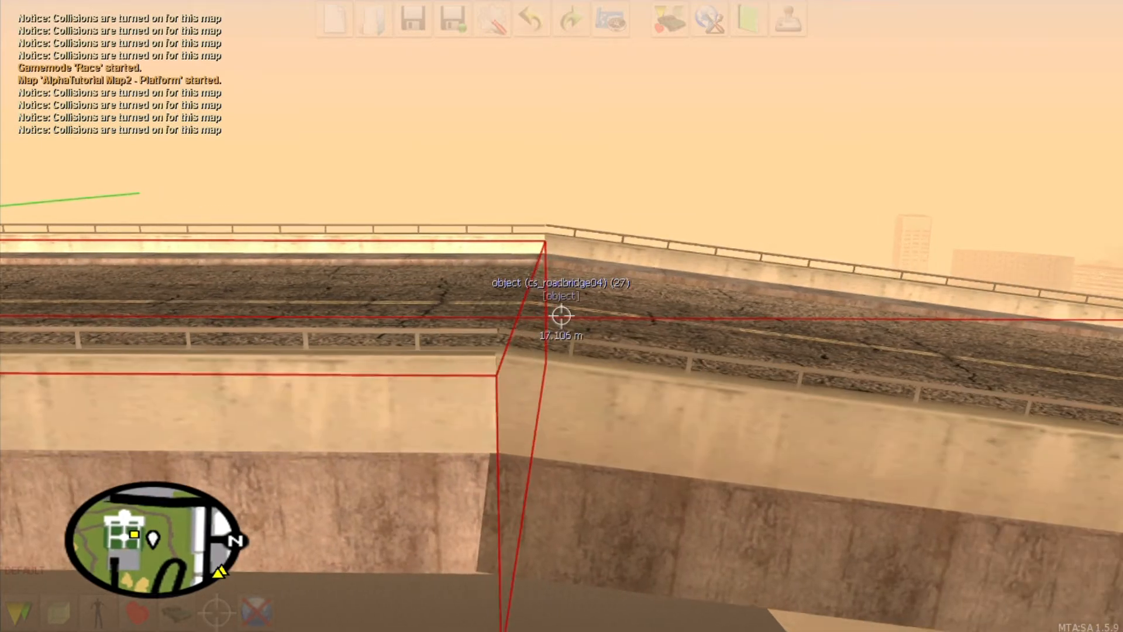
{"action": "key", "text": "Left"}
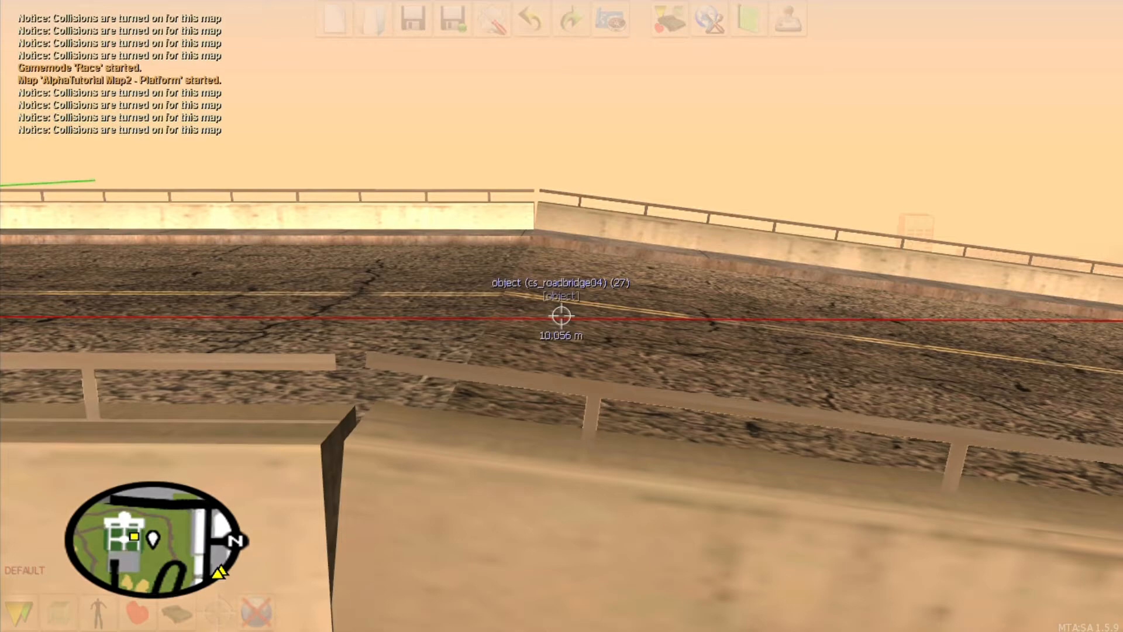
{"action": "key", "text": "Right"}
- Clone the platform vgsEedge10 (11) and move the copy up to the outer end of the raised level road
{"action": "key", "text": "s"}
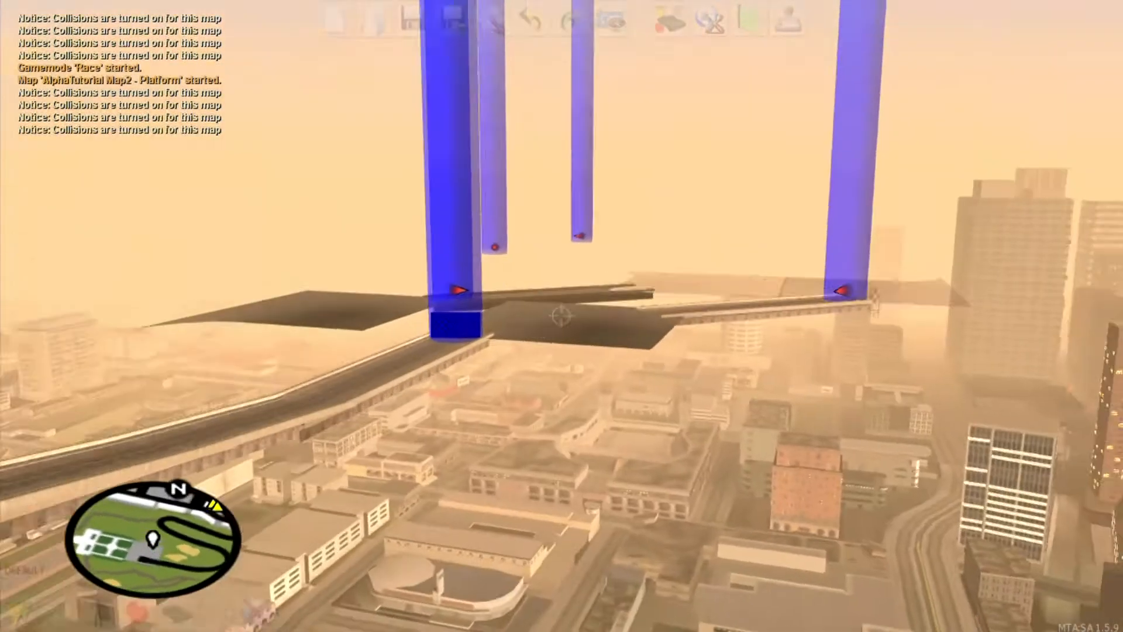
{"action": "key", "text": "w"}
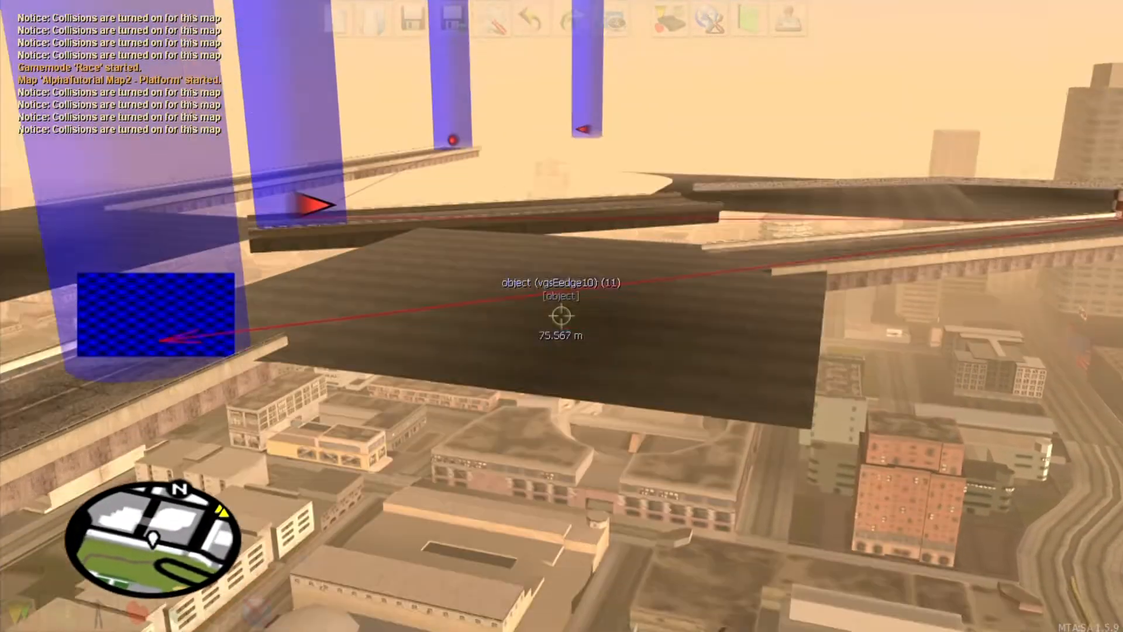
{"action": "left_click", "coordinate": [561, 316]}
{"action": "key", "text": "c"}
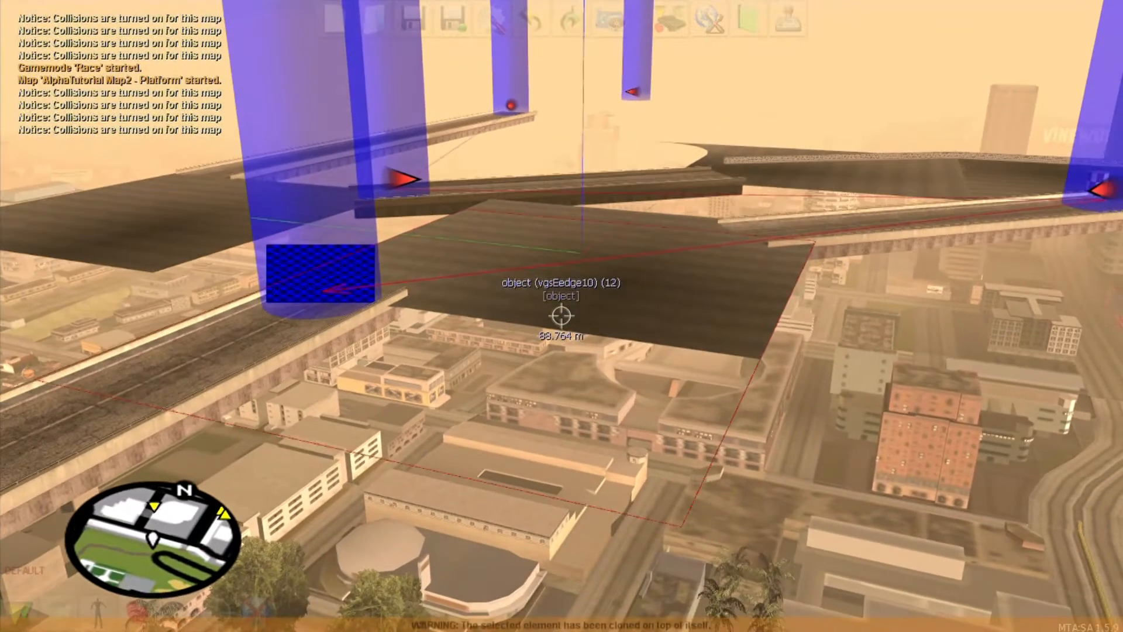
{"action": "key", "text": "w"}
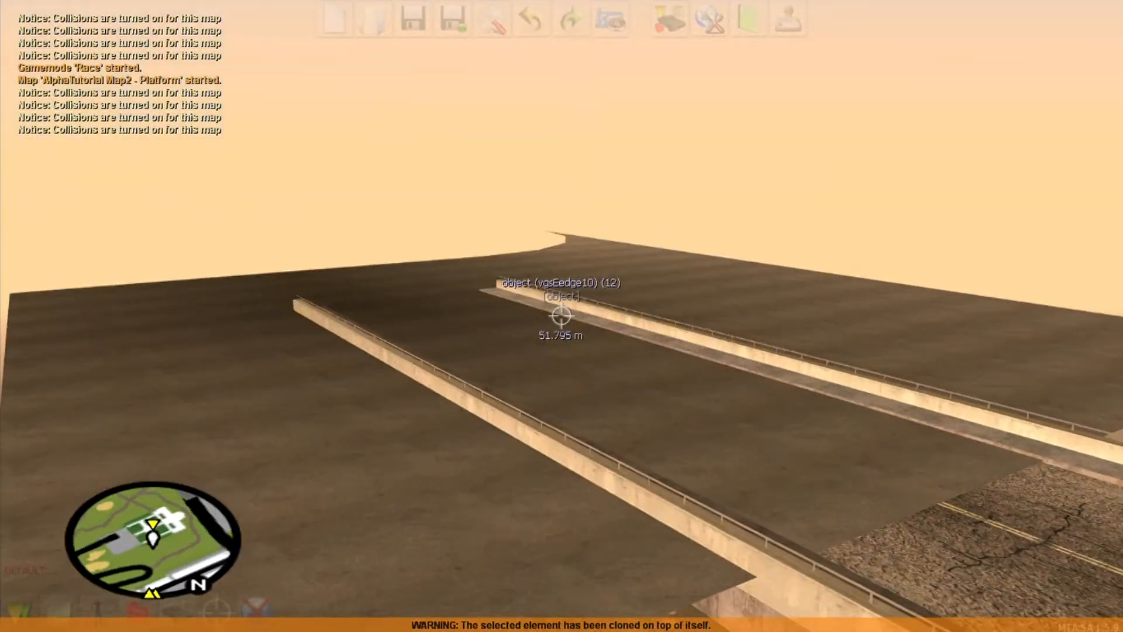
{"action": "key", "text": "w"}
{"action": "key", "text": "s"}
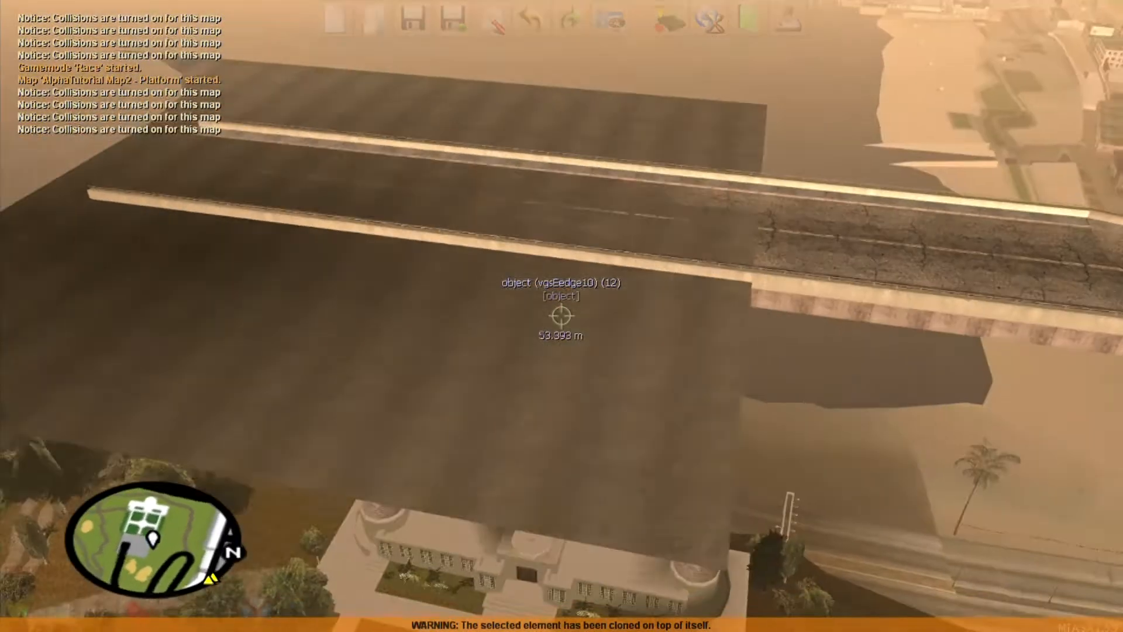
{"action": "key", "text": "Left"}
{"action": "key", "text": "Up"}
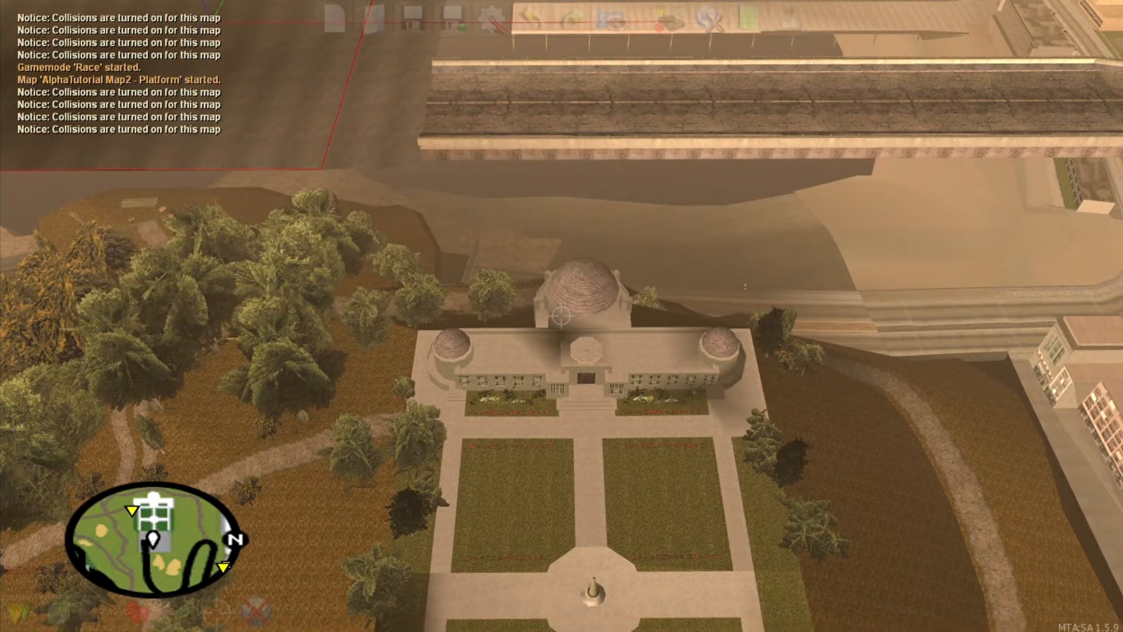
{"action": "key", "text": "w"}
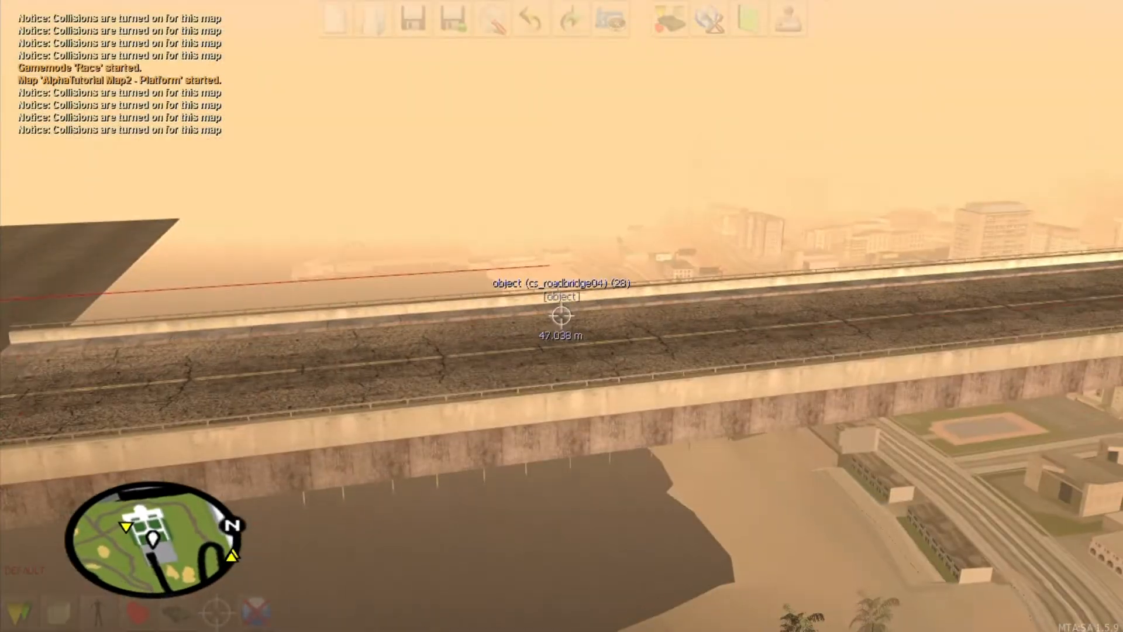
- Clone the level road section cs_roadbridge04 (28), turn the copy parallel to the ramp road and place it beside that road, leading off the new platform
{"action": "left_click", "coordinate": [562, 316]}
{"action": "key", "text": "a"}
{"action": "key", "text": "s"}
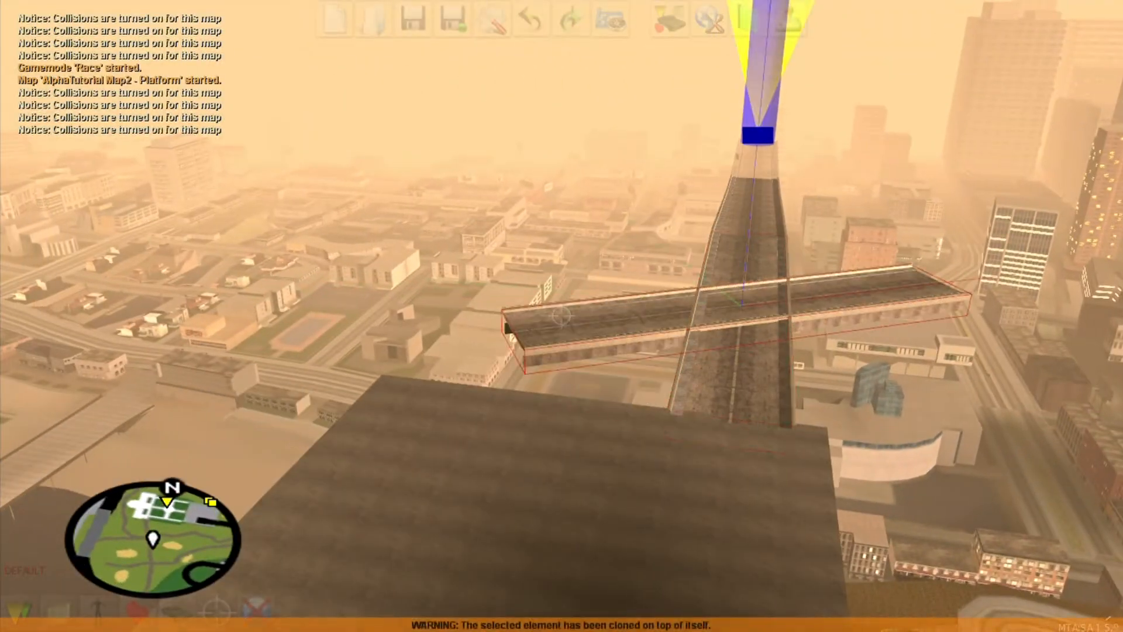
{"action": "key", "text": "Left"}
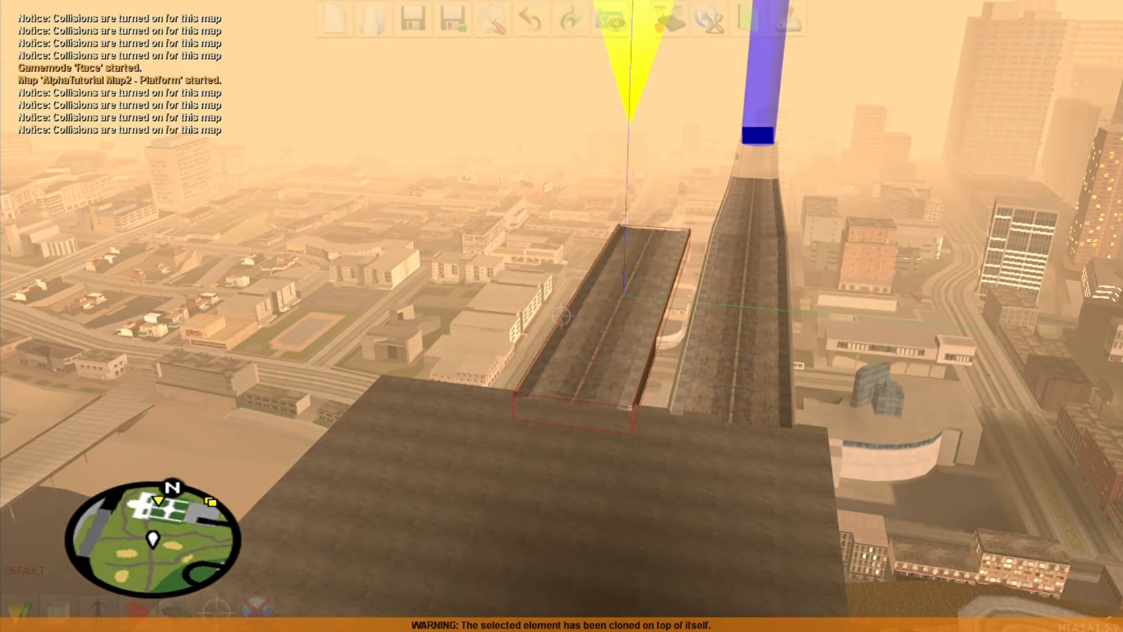
{"action": "key", "text": "Left"}
{"action": "key", "text": "w"}
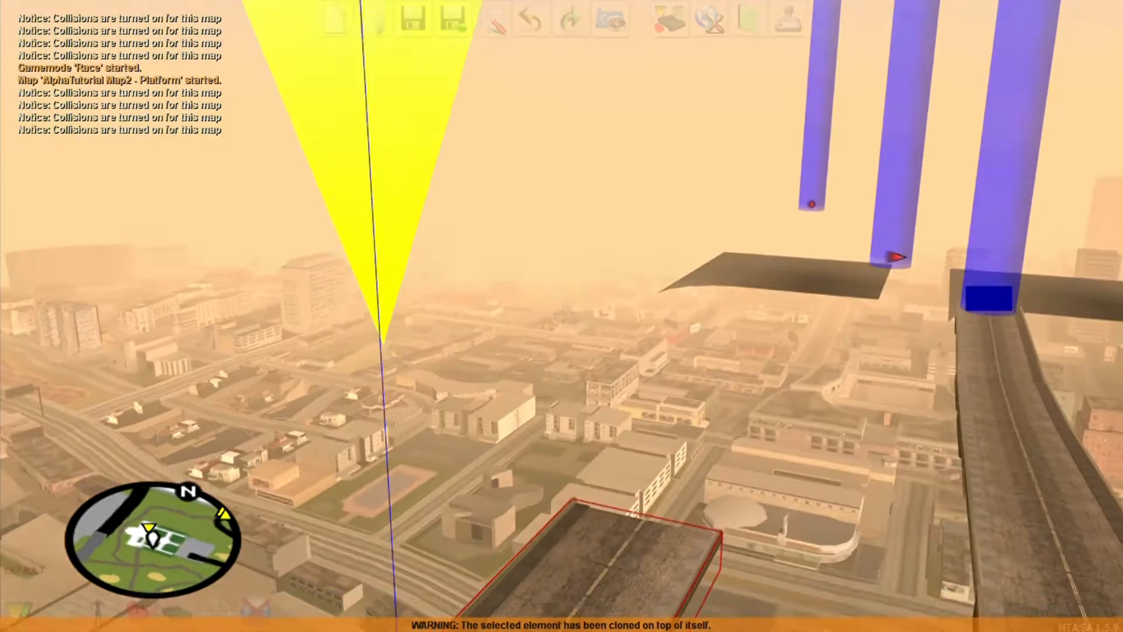
{"action": "key", "text": "d"}
{"action": "key", "text": "s"}
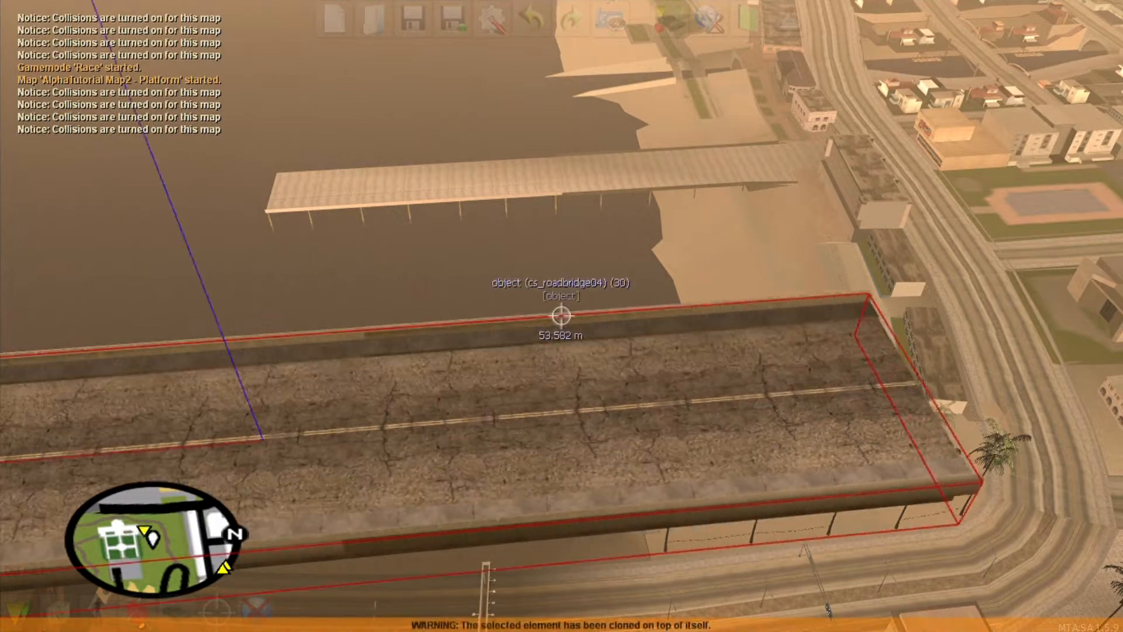
- Extend the parallel road with another section placed end to end, and put a platform copy at its far end
{"action": "key", "text": "s"}
{"action": "key", "text": "a"}
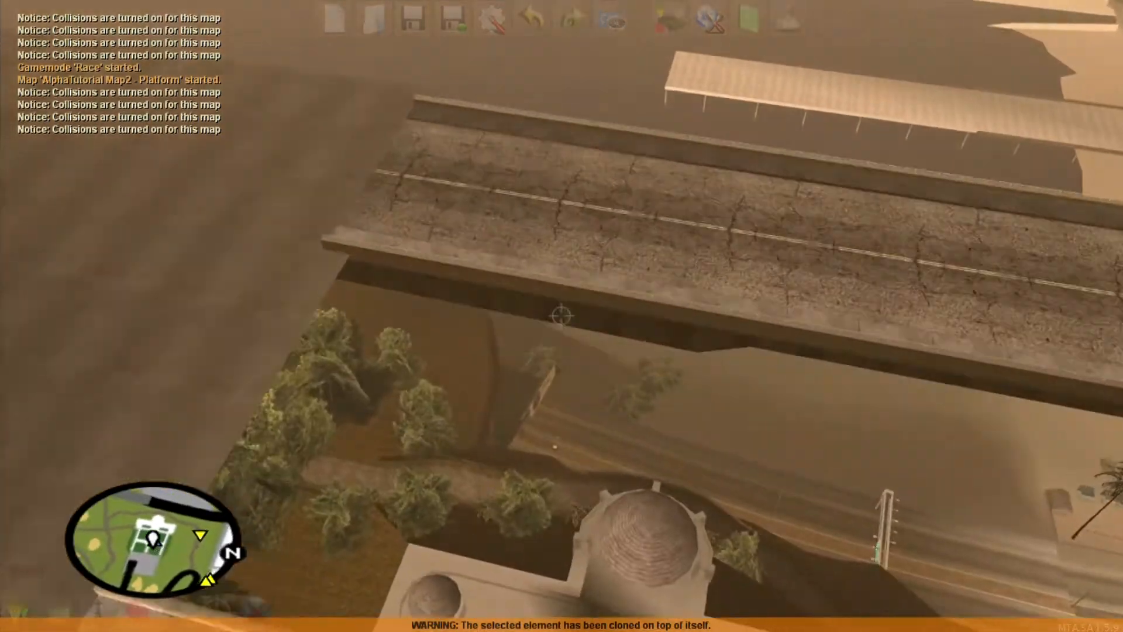
{"action": "key", "text": "d"}
{"action": "key", "text": "s"}
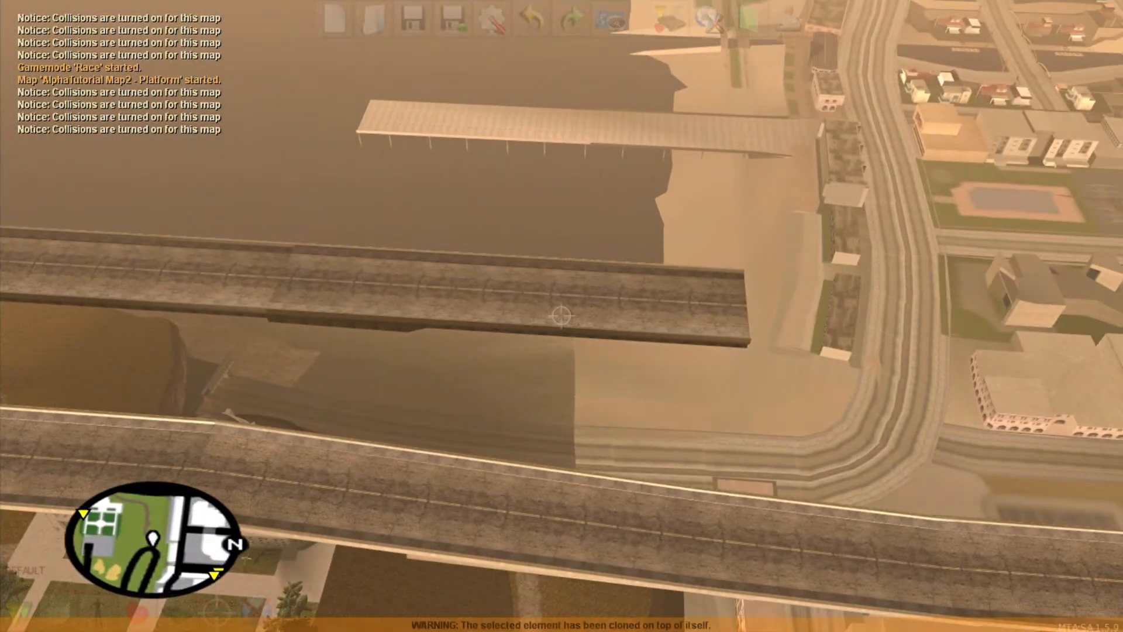
{"action": "key", "text": "Right"}
{"action": "key", "text": "Up"}
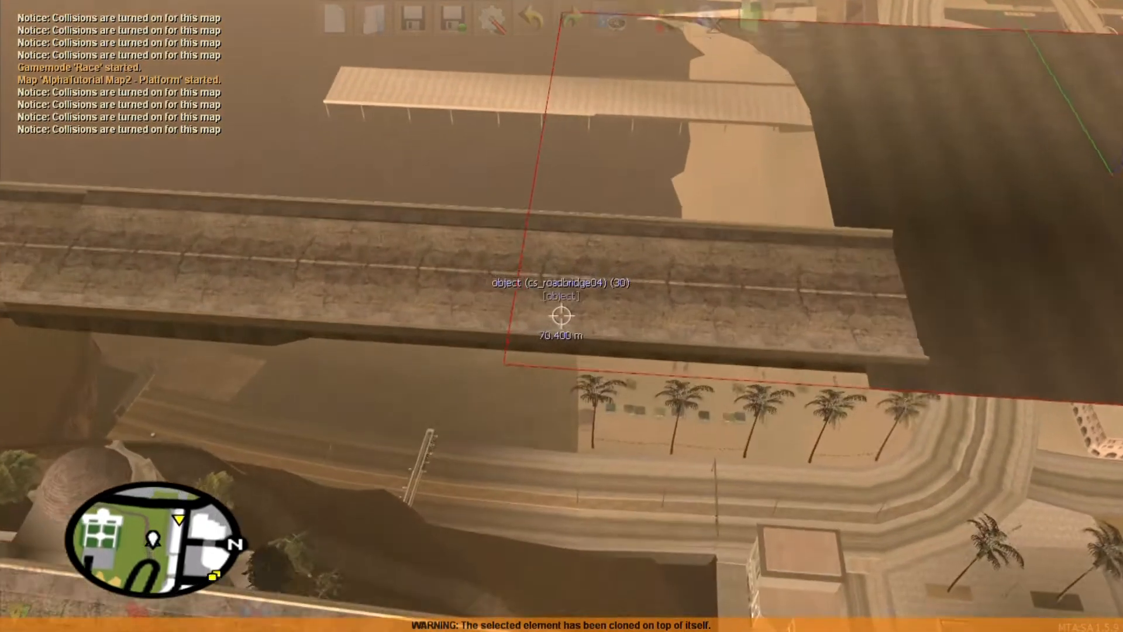
- Clone road section cs_roadbridge04 (30) and move the copy to the opposite side of the new platform
{"action": "left_click", "coordinate": [561, 316]}
{"action": "key", "text": "Right"}
{"action": "key", "text": "Up"}
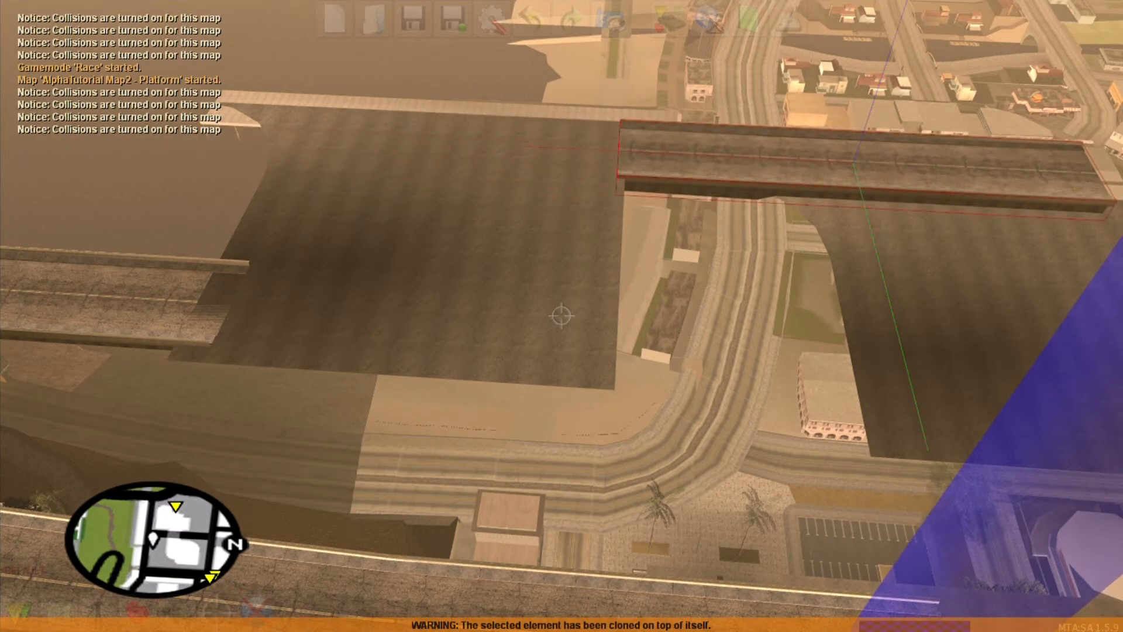
{"action": "key", "text": "a"}
{"action": "key", "text": "s"}
{"action": "key", "text": "w"}
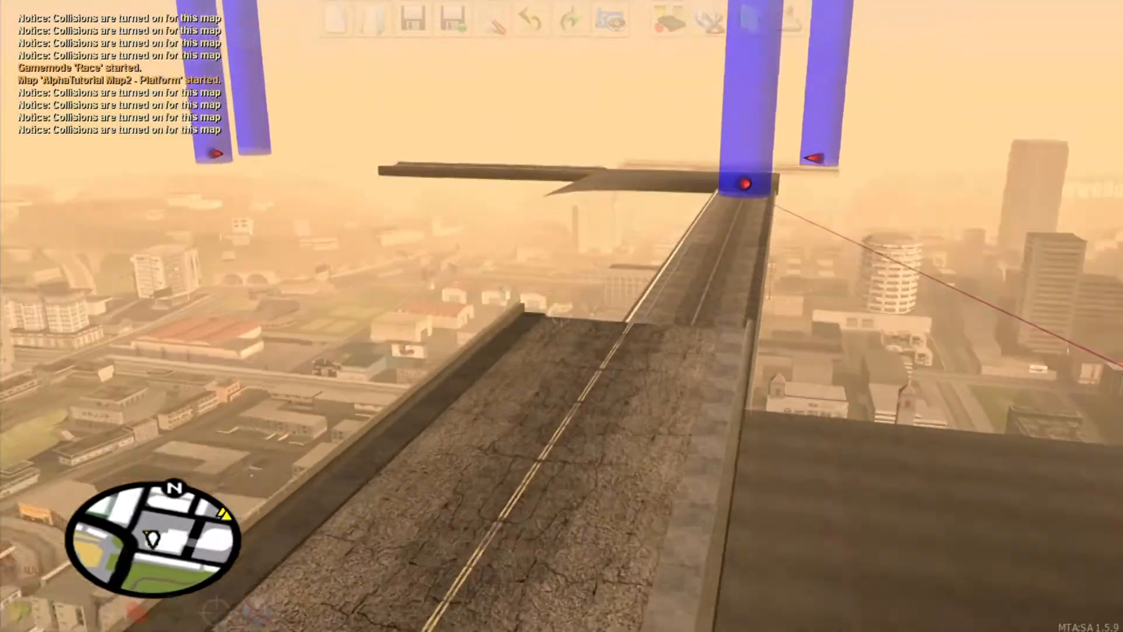
- Join road copy cs_roadbridge04 (32) end to end with the section leading off the platform
{"action": "key", "text": "s"}
{"action": "key", "text": "d"}
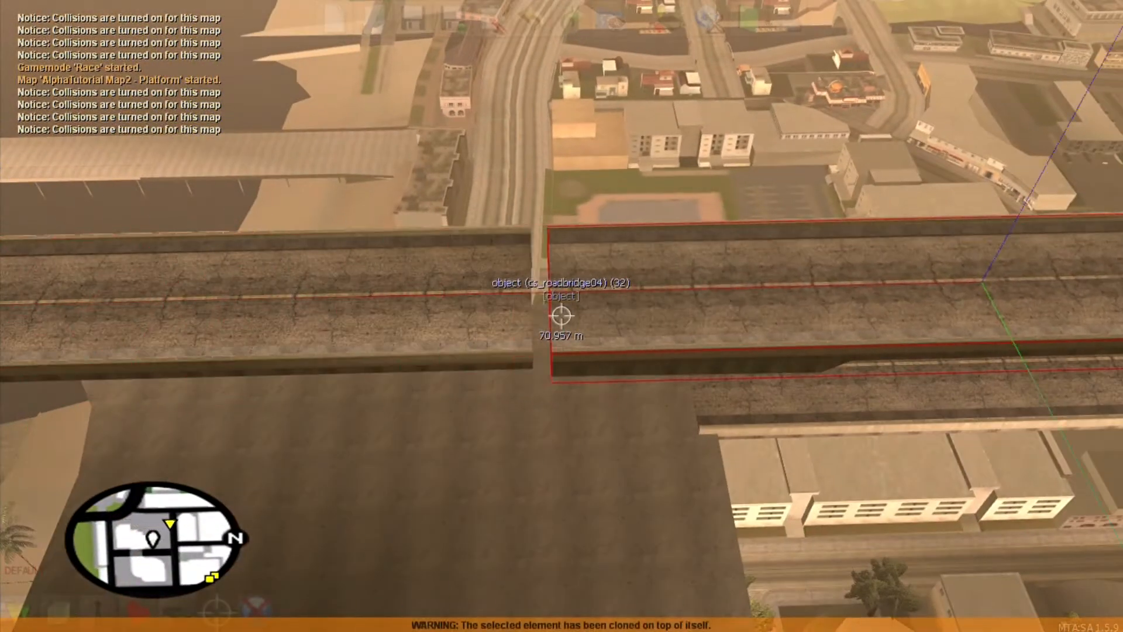
{"action": "key", "text": "a"}
{"action": "key", "text": "s"}
{"action": "key", "text": "d"}
- Position platform copy vgsEedge10 (14) at the far end of the extended upper road
{"action": "right_click", "coordinate": [562, 316]}
{"action": "key", "text": "d"}
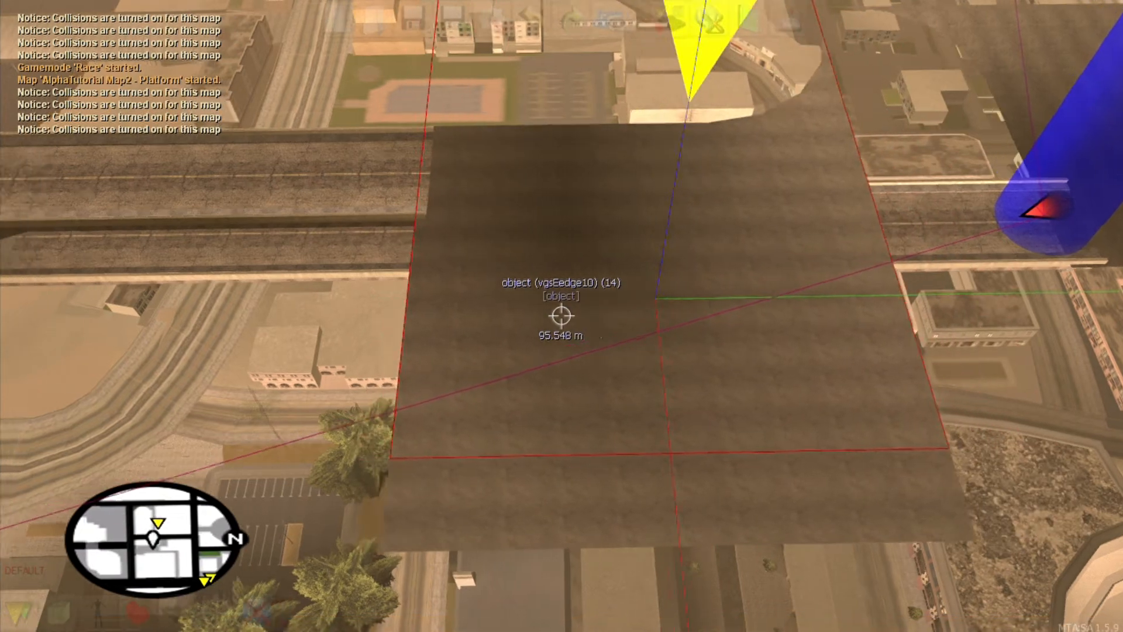
{"action": "key", "text": "a"}
{"action": "right_click", "coordinate": [562, 315]}
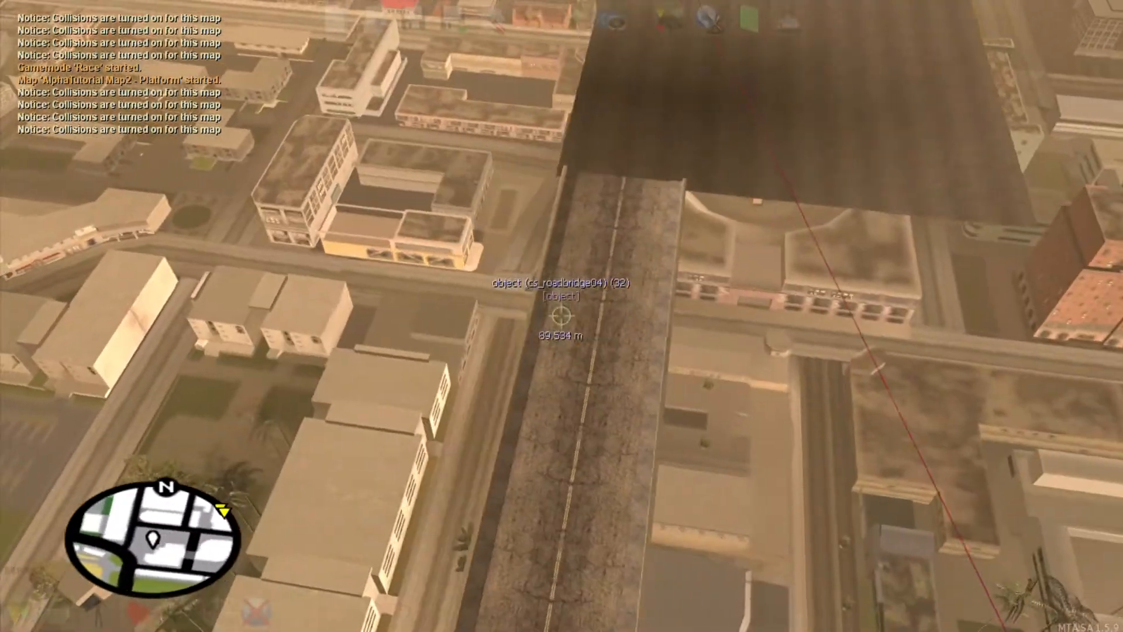
- Clone road section cs_roadbridge04 (32) and move the copy to the far side of platform vgsEedge10 (14)
{"action": "left_click", "coordinate": [561, 316]}
{"action": "key", "text": "c"}
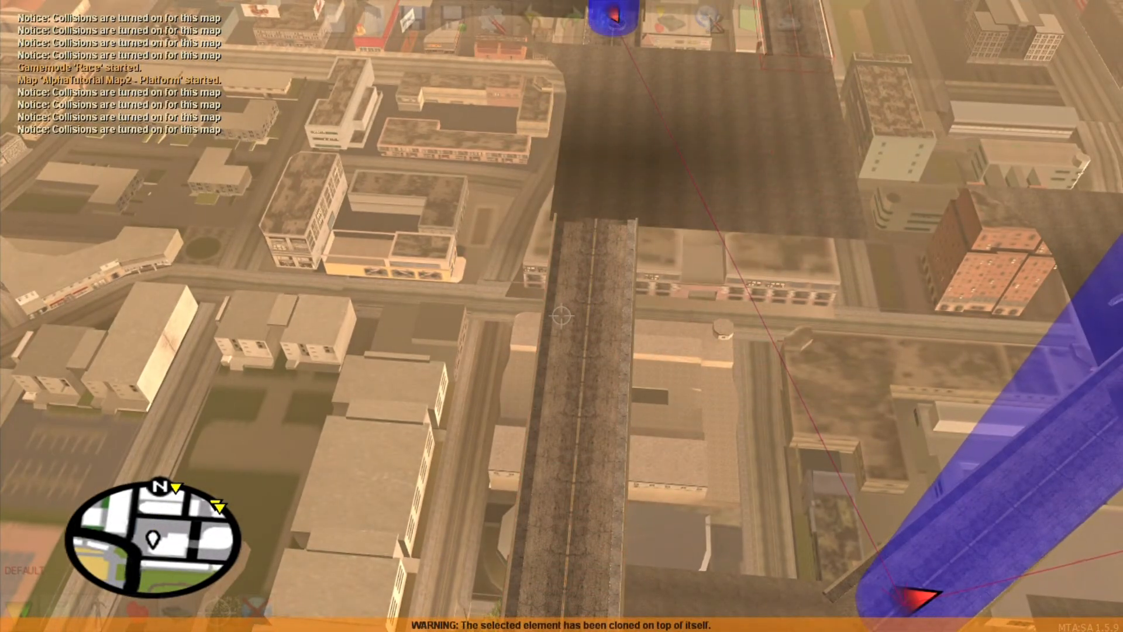
{"action": "key", "text": "d"}
{"action": "key", "text": "w"}
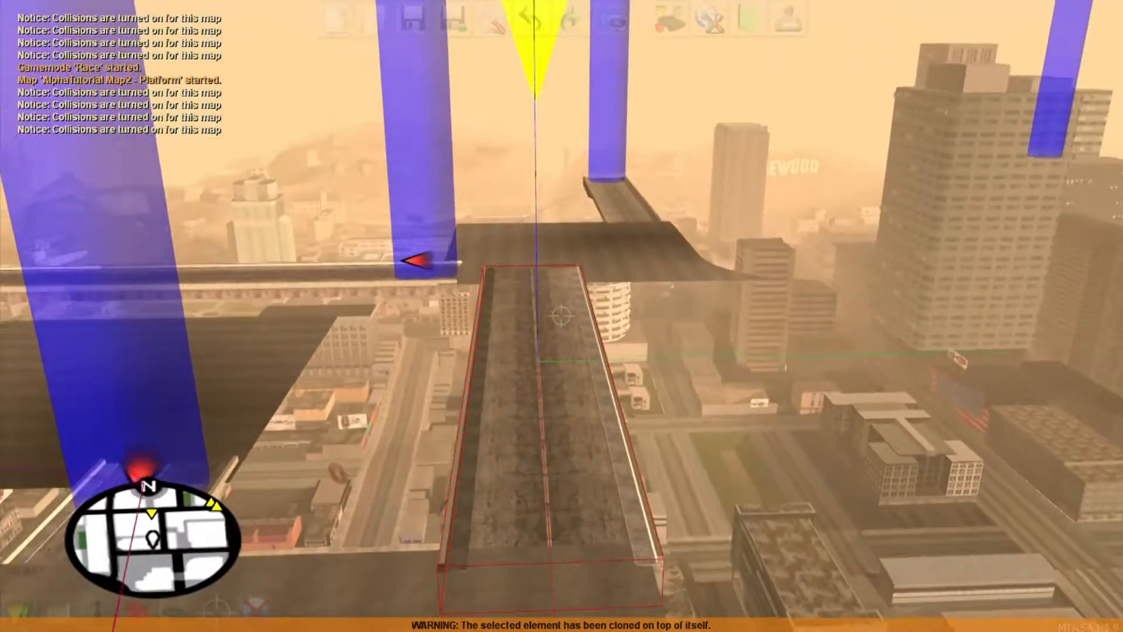
- Continue the upper road beyond the platform with copy cs_roadbridge04 (34) and one more section placed end to end
{"action": "key", "text": "d"}
{"action": "key", "text": "s"}
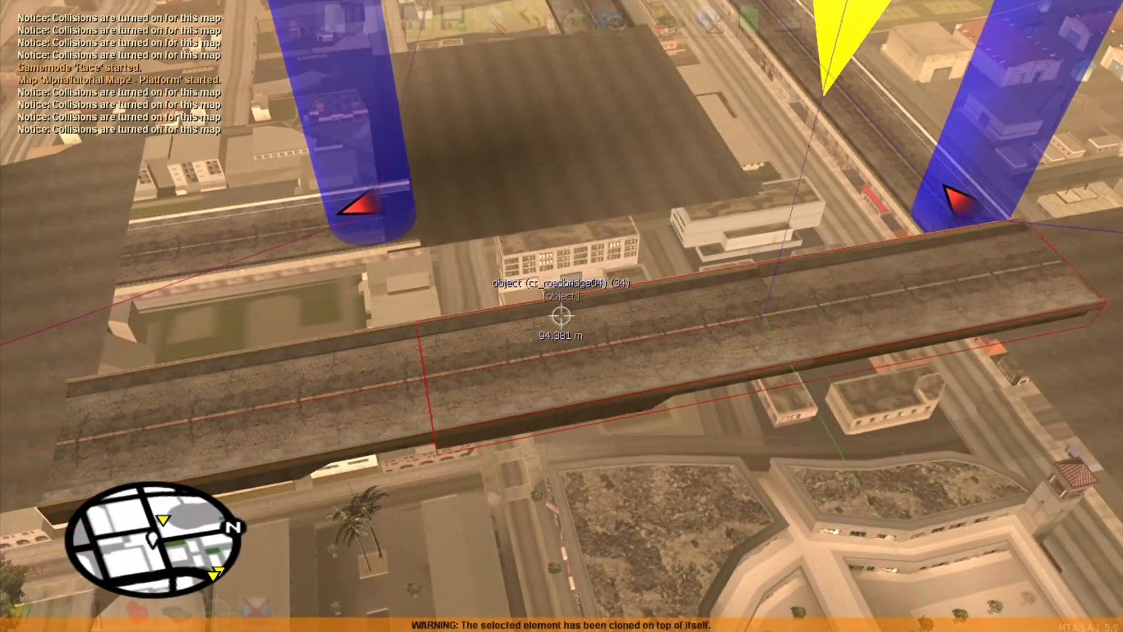
{"action": "key", "text": "d"}
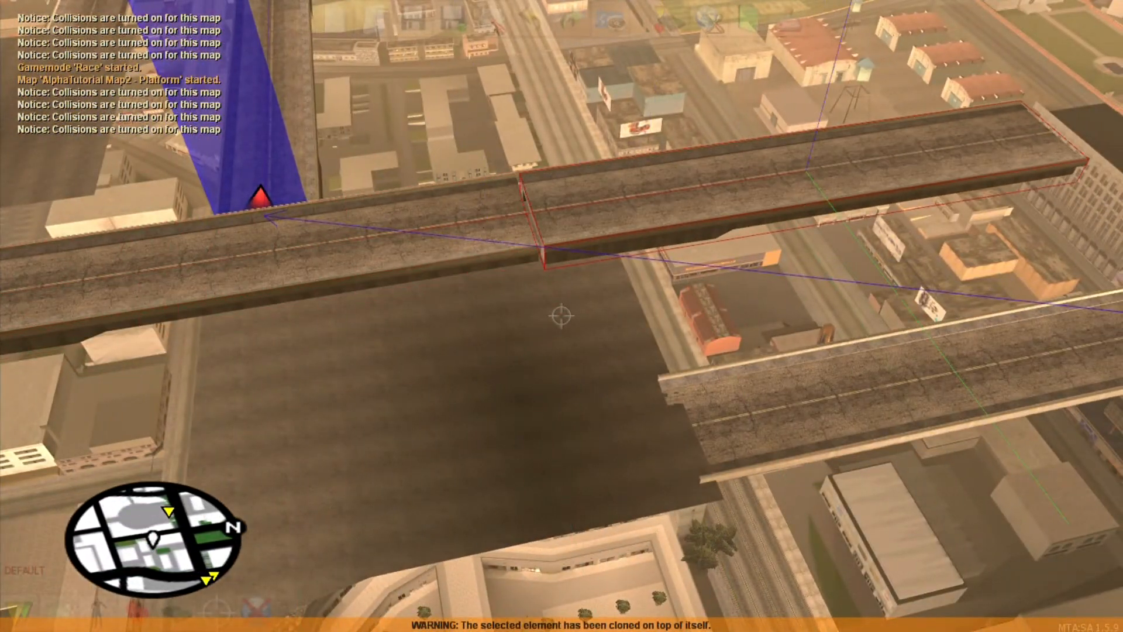
{"action": "key", "text": "d"}
{"action": "key", "text": "w"}
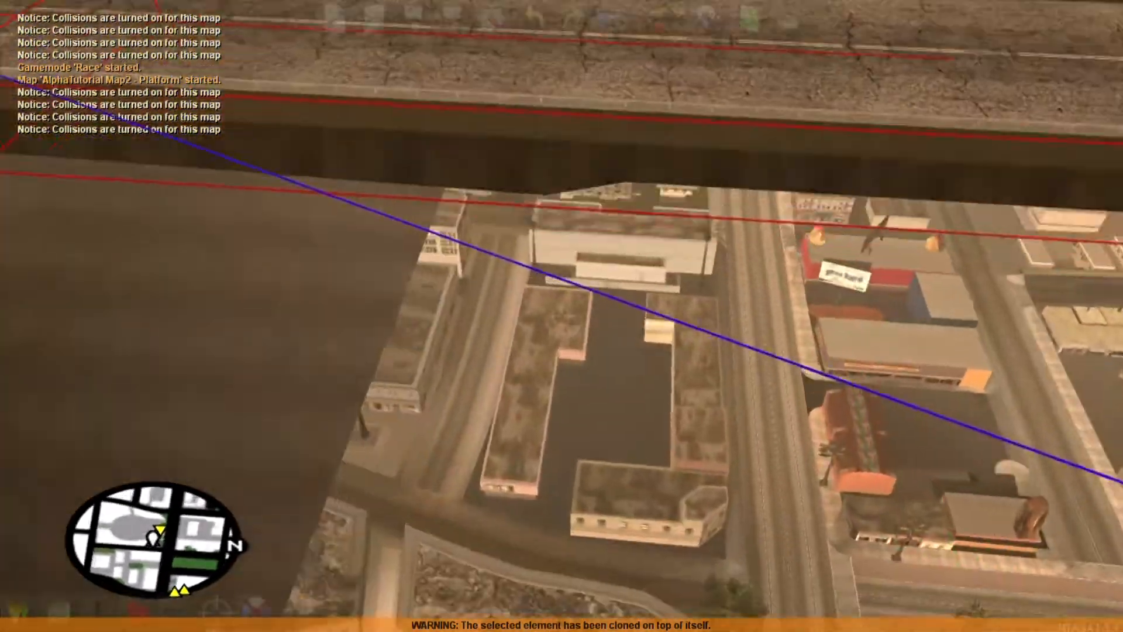
- Inspect the new upper road and platforms from the lower checkpoint level
{"action": "key", "text": "d"}
{"action": "key", "text": "w"}
{"action": "key", "text": "w"}
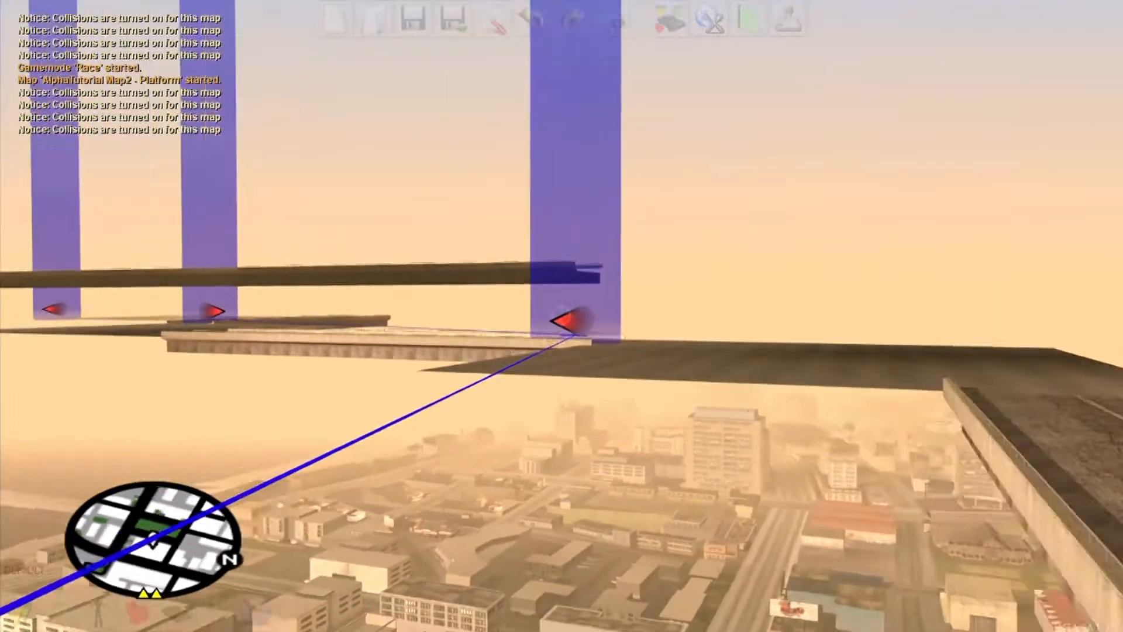
{"action": "key", "text": "w"}
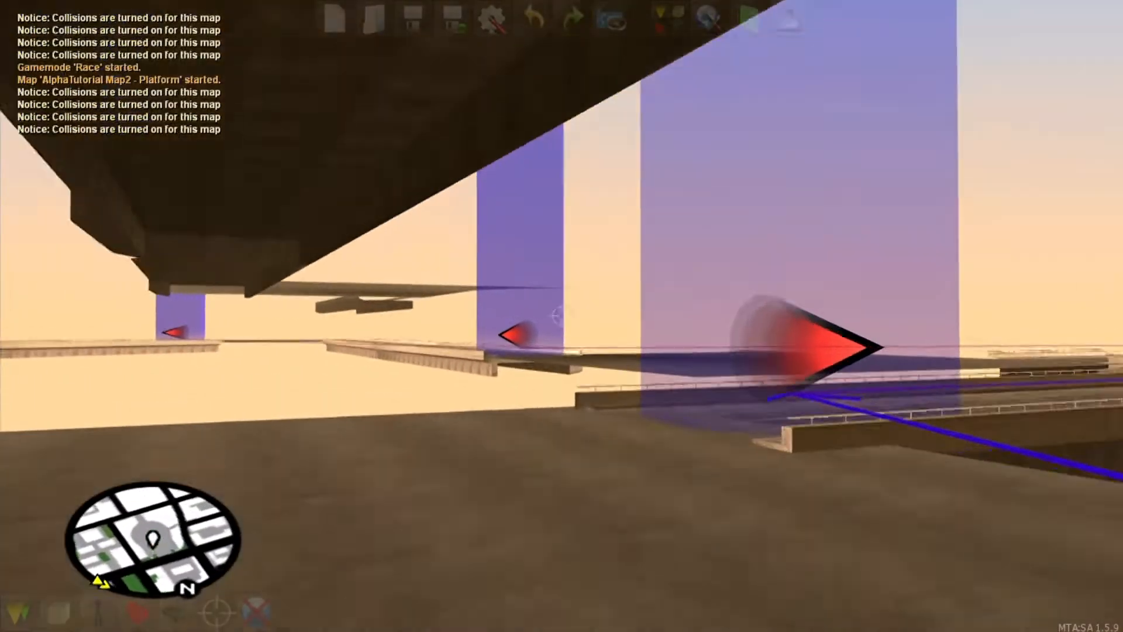
{"action": "key", "text": "f"}
{"action": "key", "text": "s"}
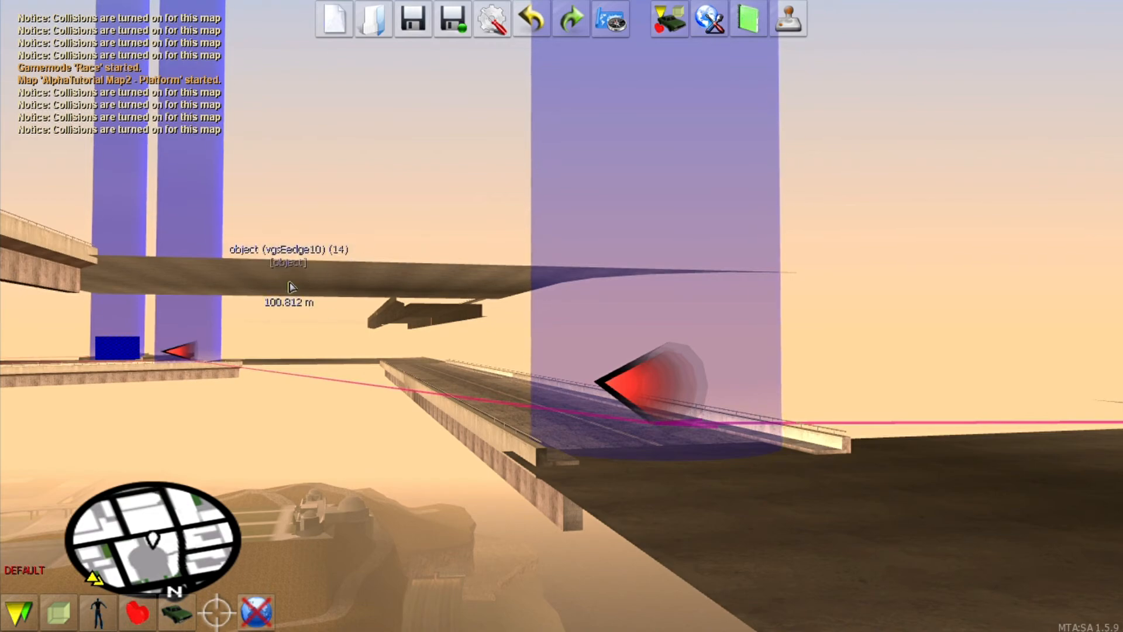
- Clone a checkpoint and place the copies from the foot of the ramp up its slope
{"action": "key", "text": "s"}
{"action": "key", "text": "w"}
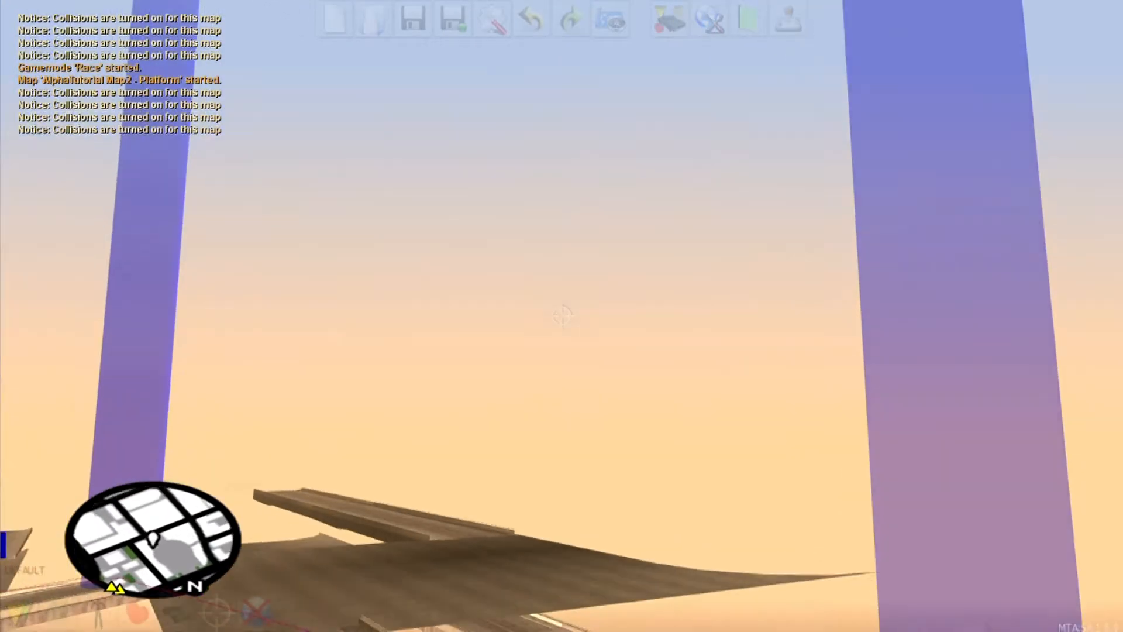
{"action": "key", "text": "a"}
{"action": "key", "text": "w"}
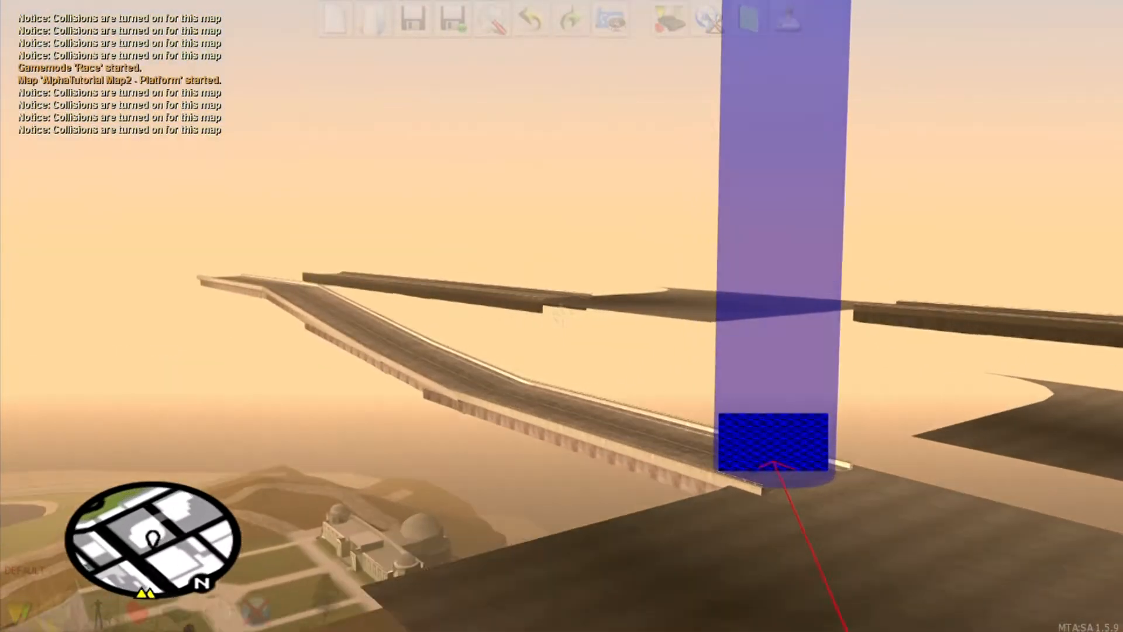
{"action": "key", "text": "w"}
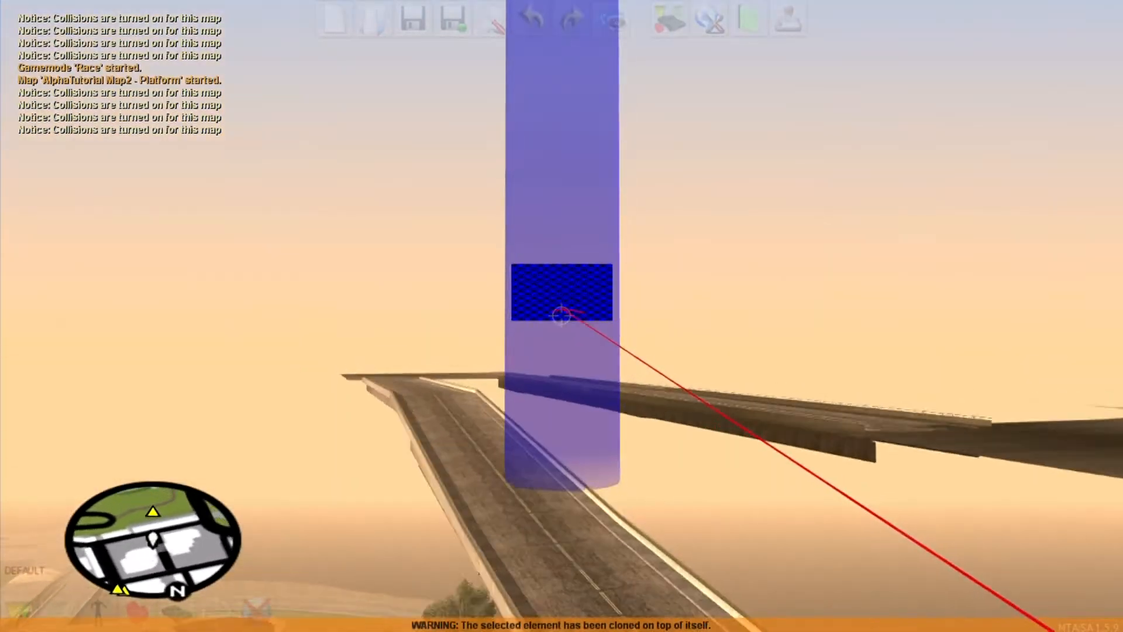
- Clone checkpoint (10) onward along the upper roads and platforms, placing copies up to checkpoint (14)
{"action": "key", "text": "w"}
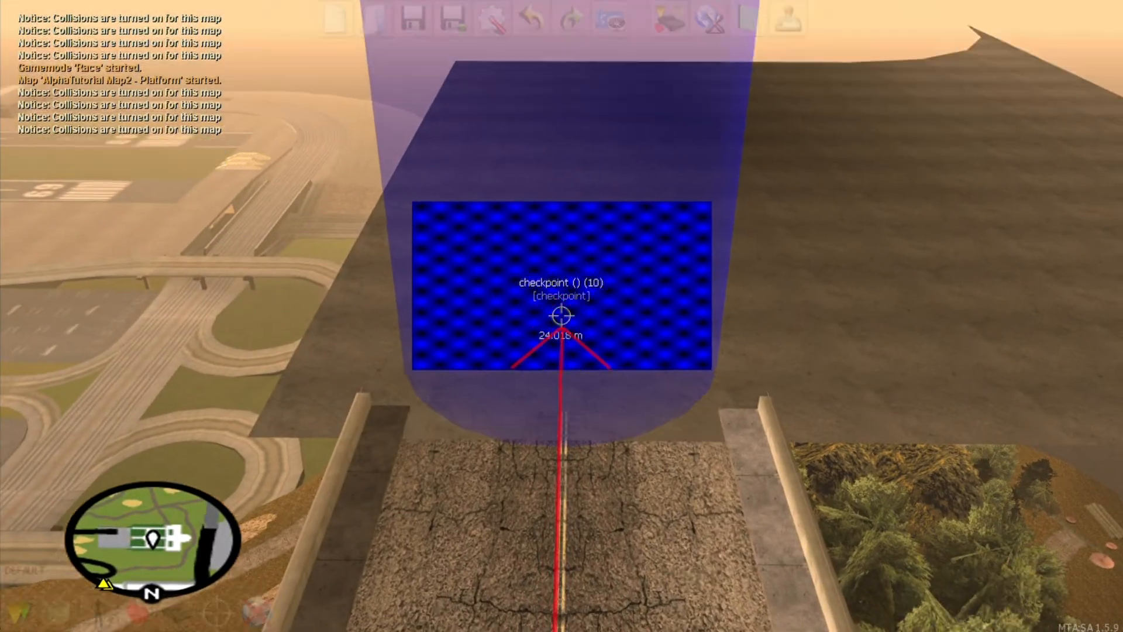
{"action": "left_click", "coordinate": [561, 316]}
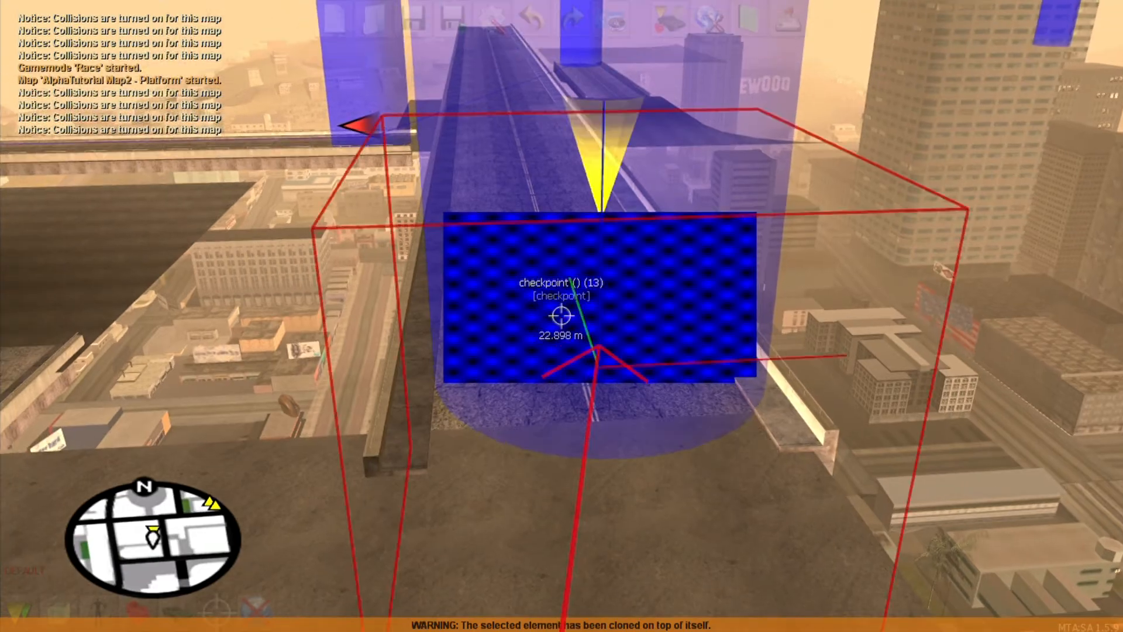
{"action": "key", "text": "c"}
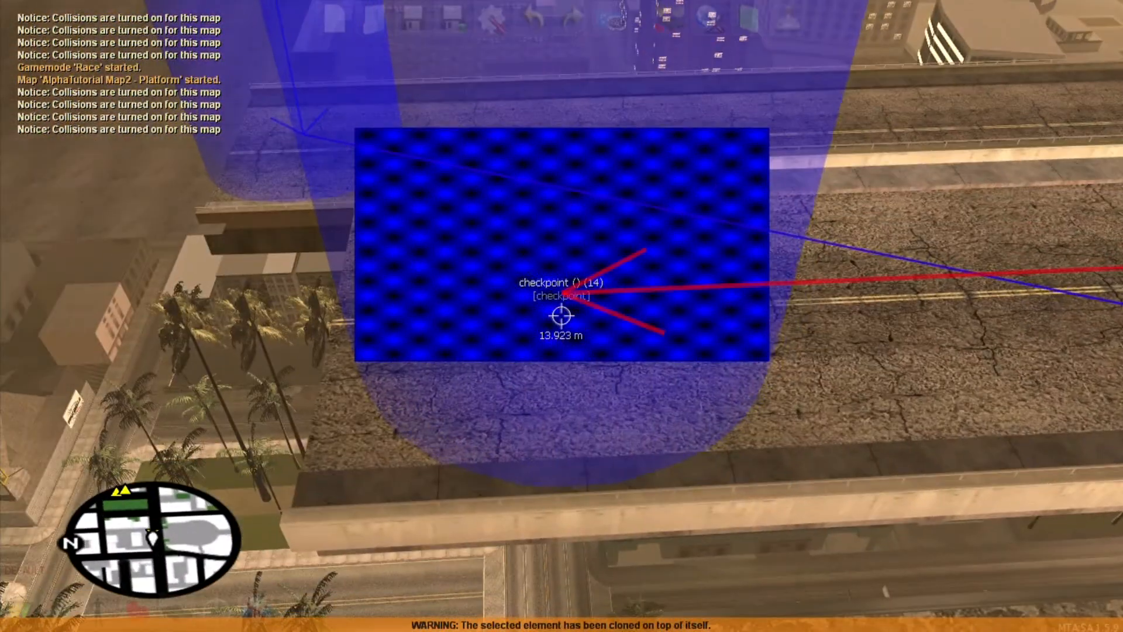
- Delete the shbbyhswall06_lvs walls standing on the platforms around vgsEedge10 (9)
{"action": "key", "text": "s"}
{"action": "key", "text": "d"}
{"action": "key", "text": "f"}
{"action": "key", "text": "w"}
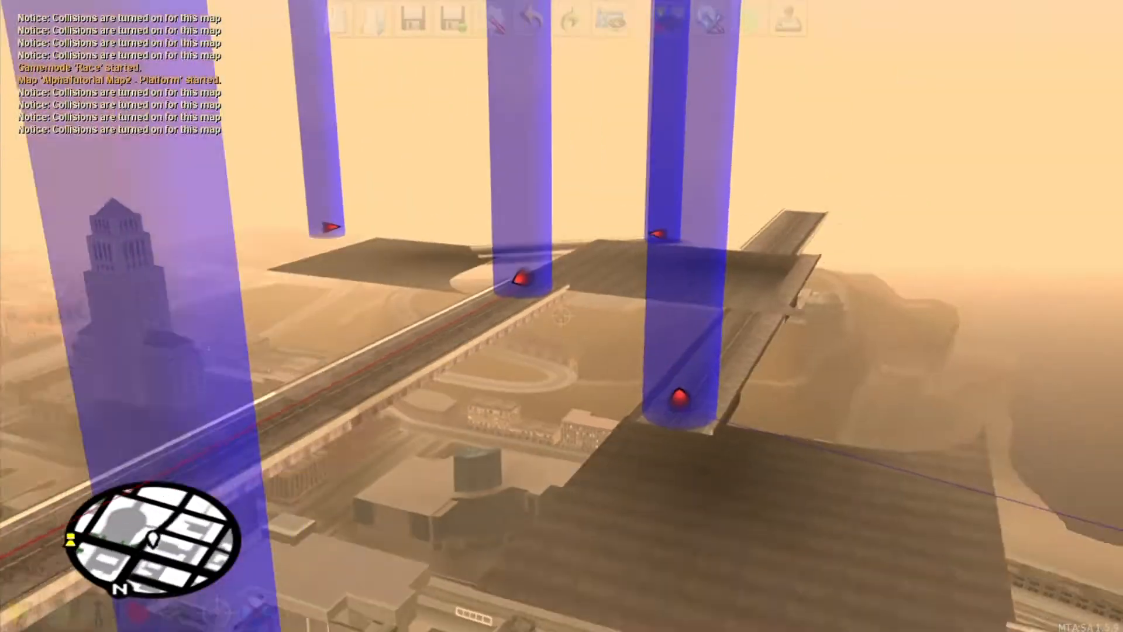
{"action": "key", "text": "s"}
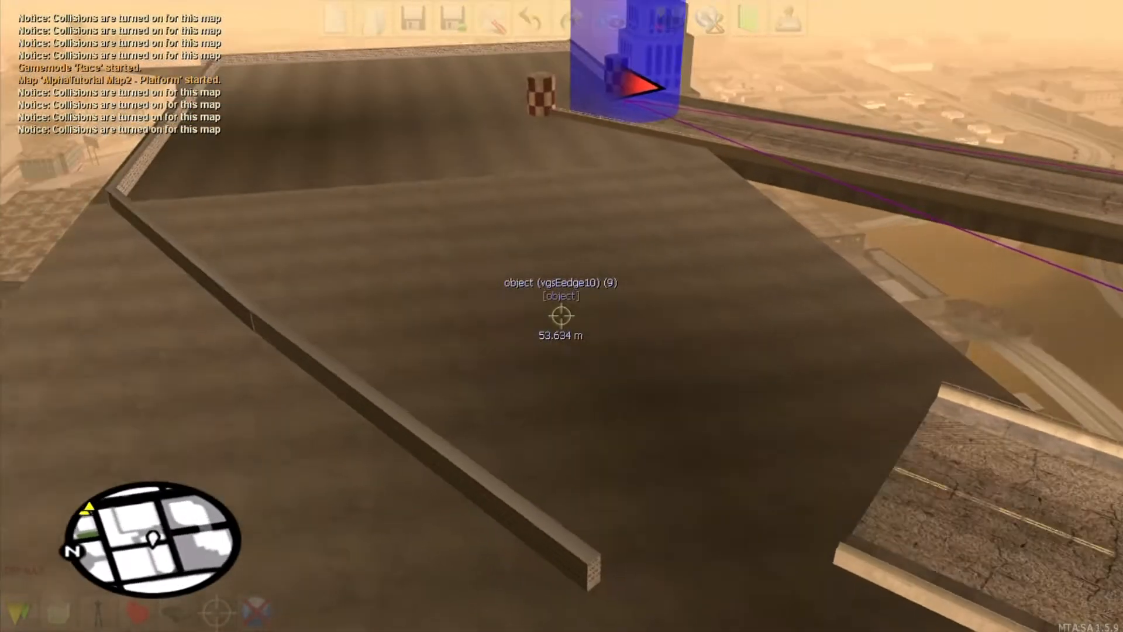
{"action": "key", "text": "w"}
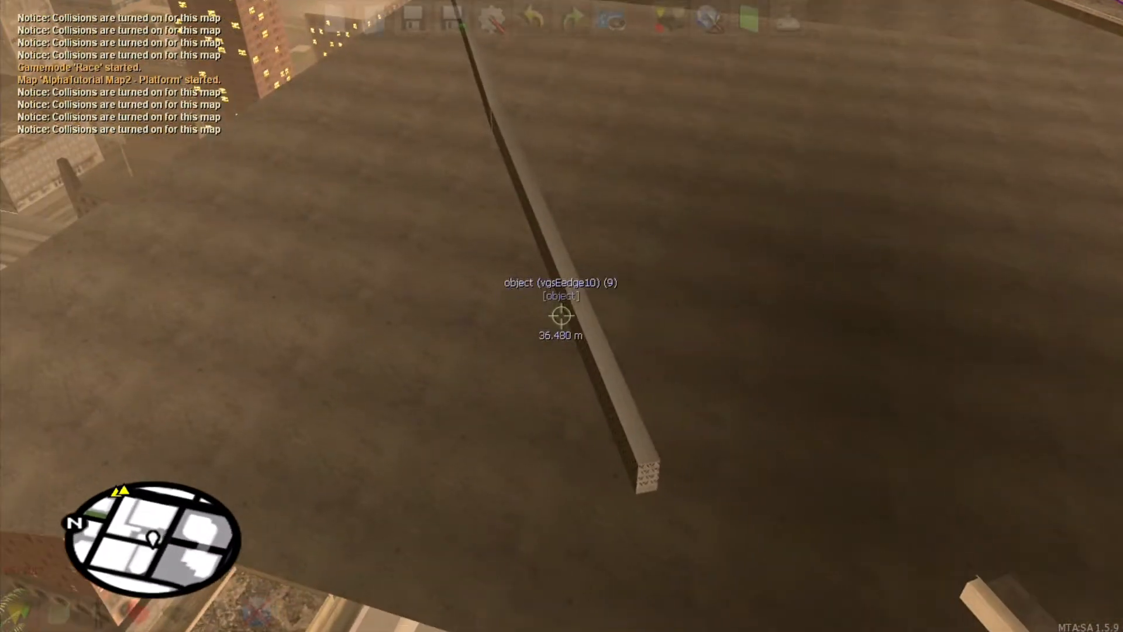
{"action": "key", "text": "w"}
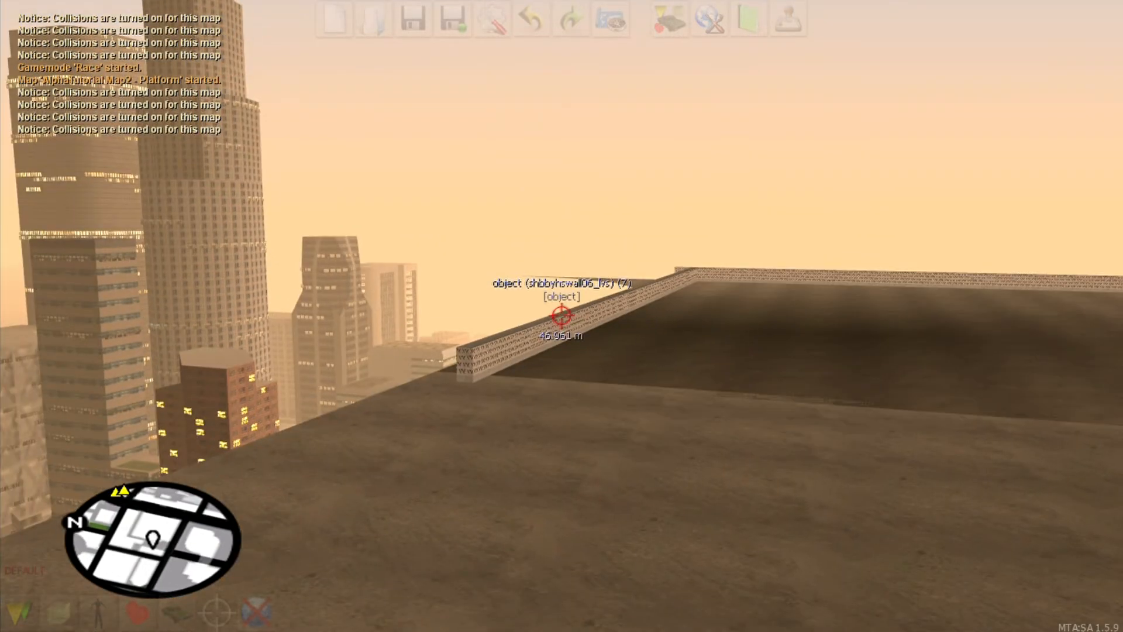
{"action": "key", "text": "w"}
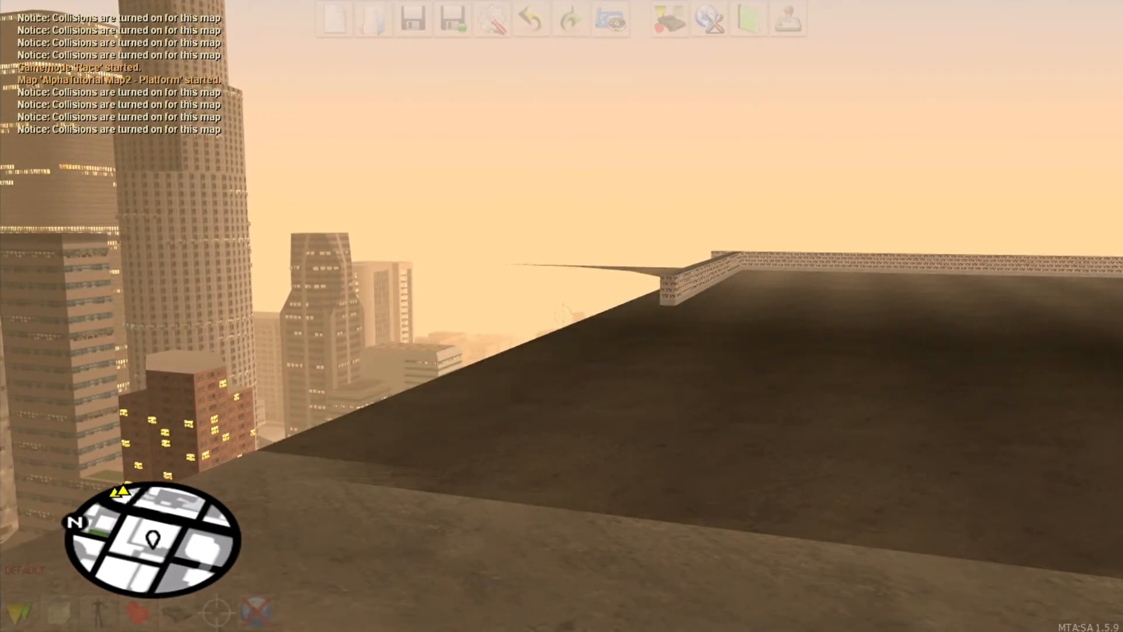
{"action": "key", "text": "s"}
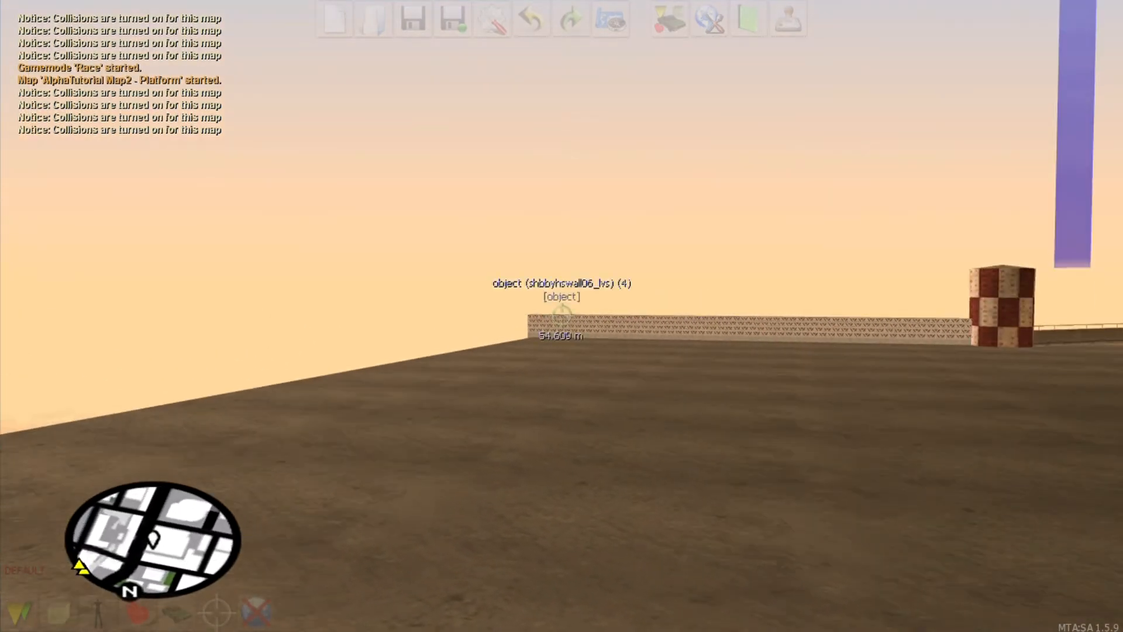
{"action": "key", "text": "Delete"}
- Save the map and start a full test with the race gamemode
{"action": "key", "text": "f"}
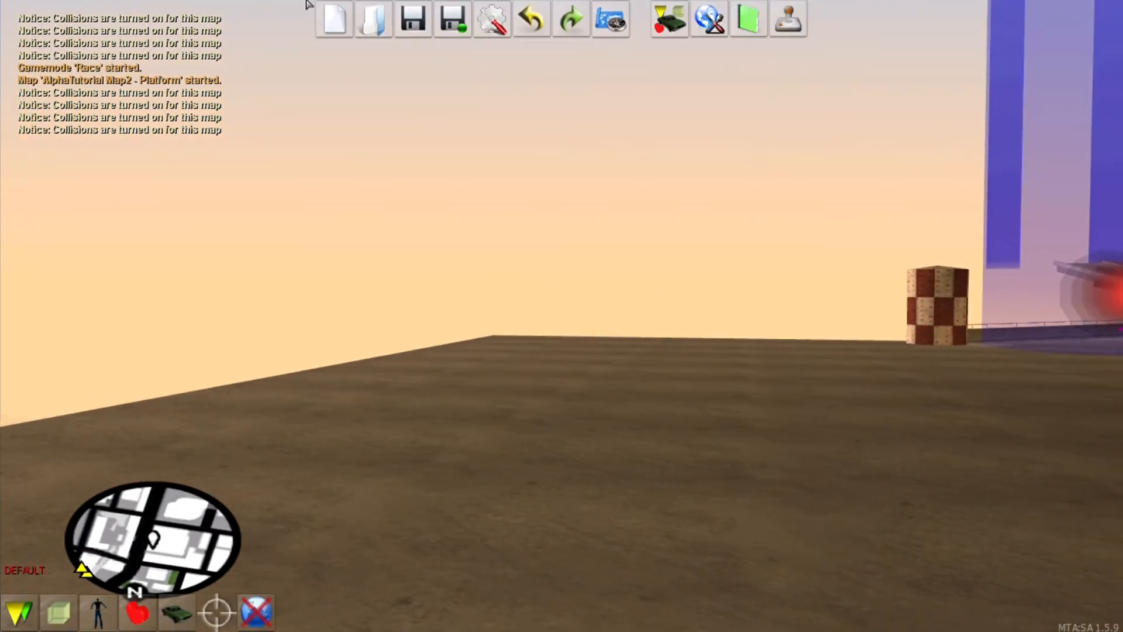
{"action": "left_click", "coordinate": [787, 6]}
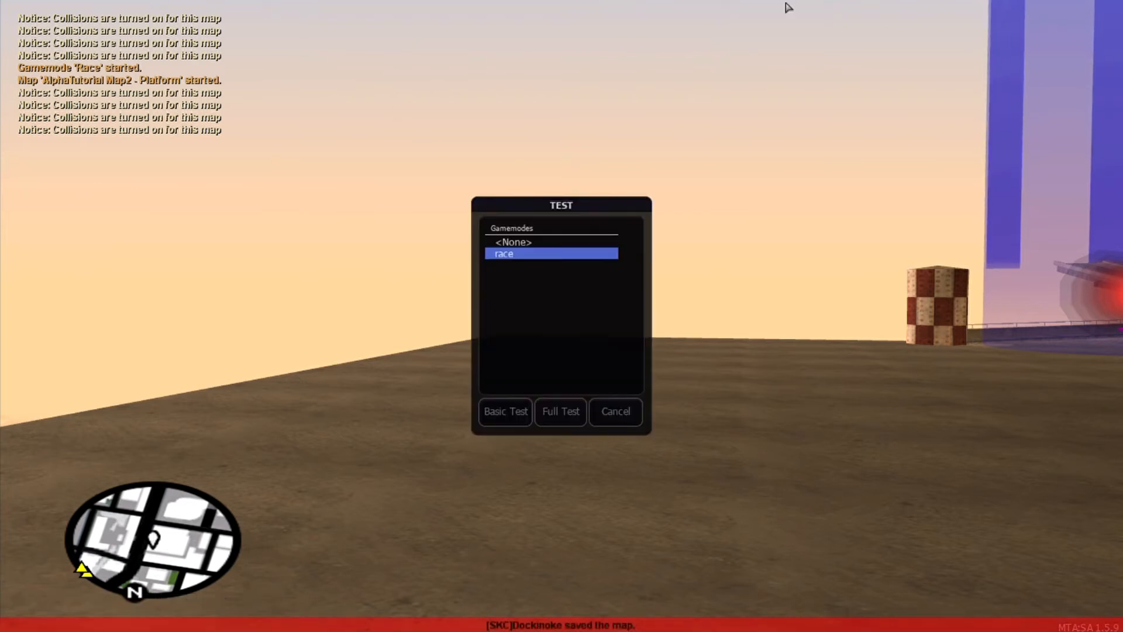
{"action": "left_click", "coordinate": [562, 411]}
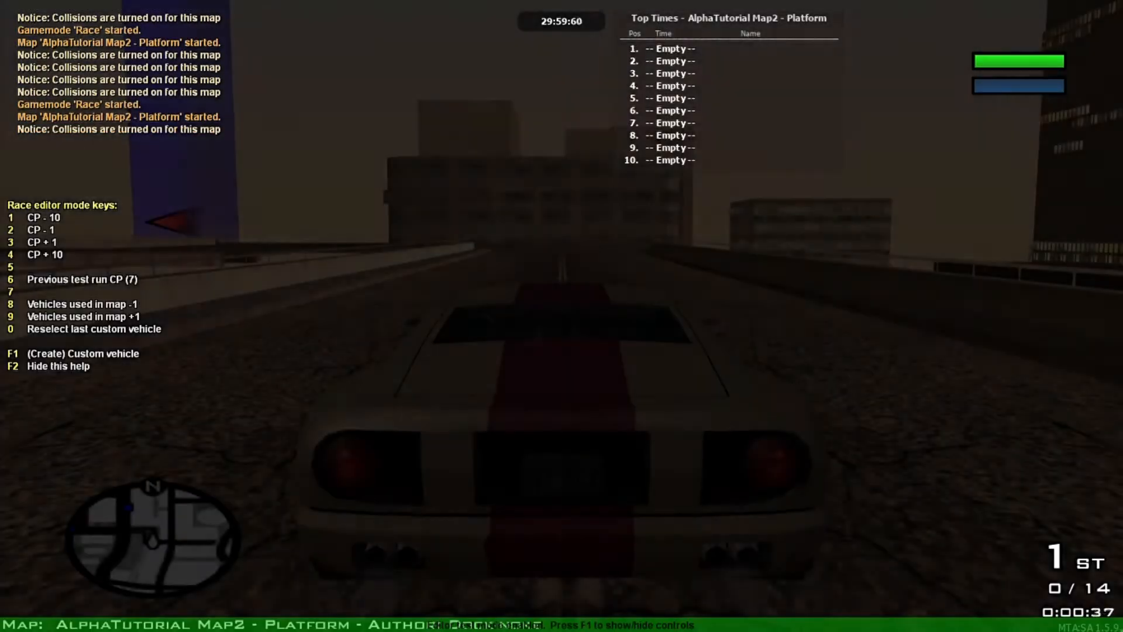
- Test-drive the opening roads and platforms through the first three checkpoints
{"action": "key", "text": "w"}
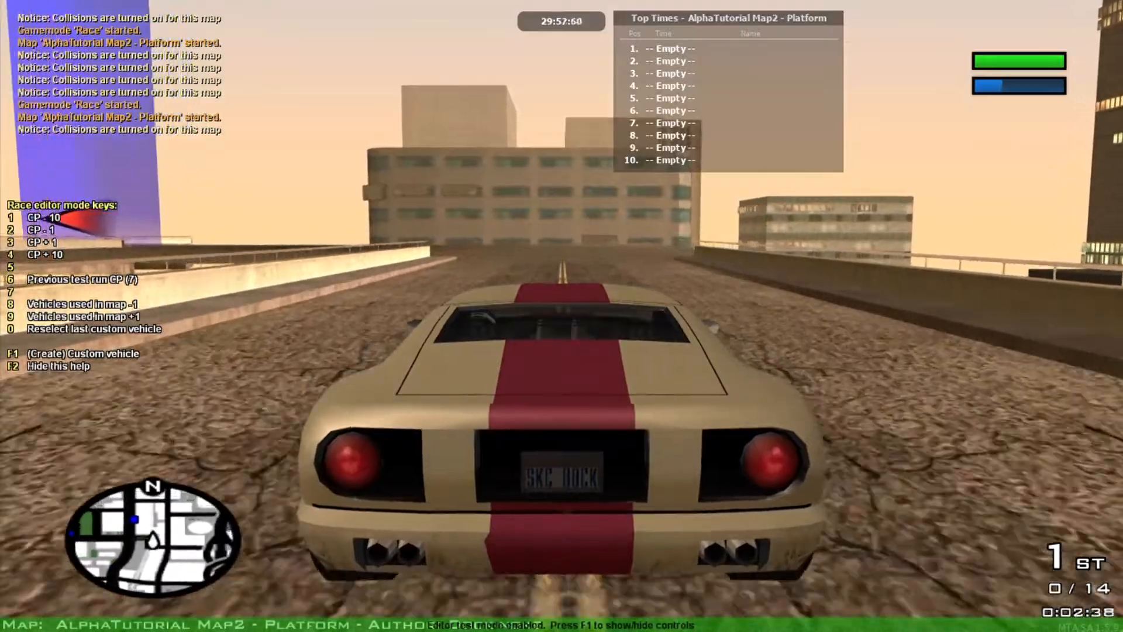
{"action": "key", "text": "a"}
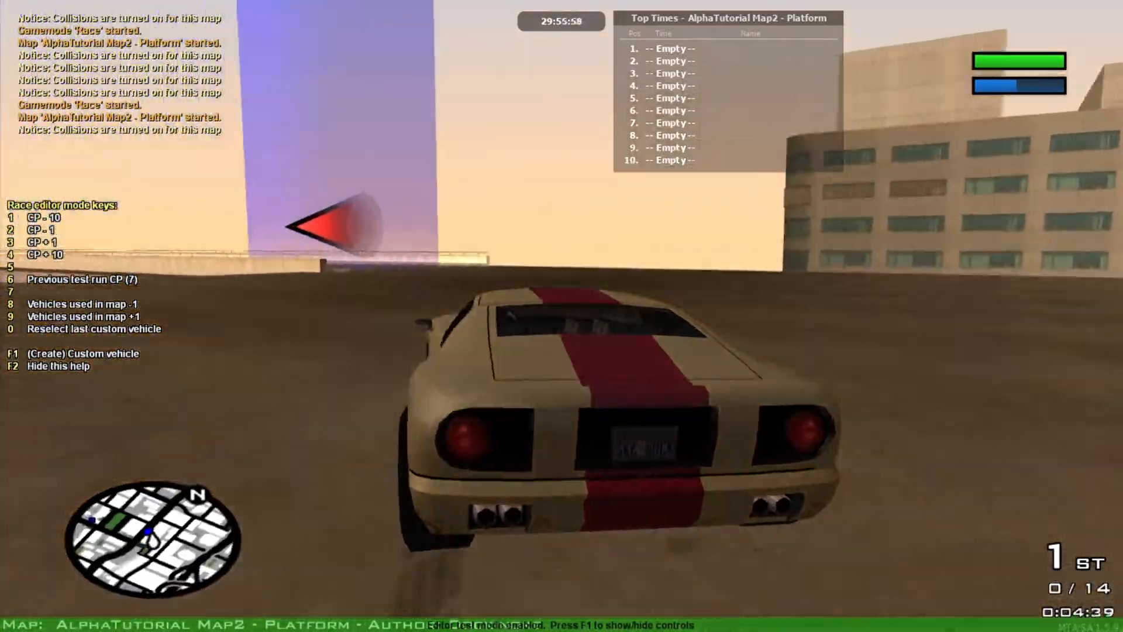
{"action": "key", "text": "a"}
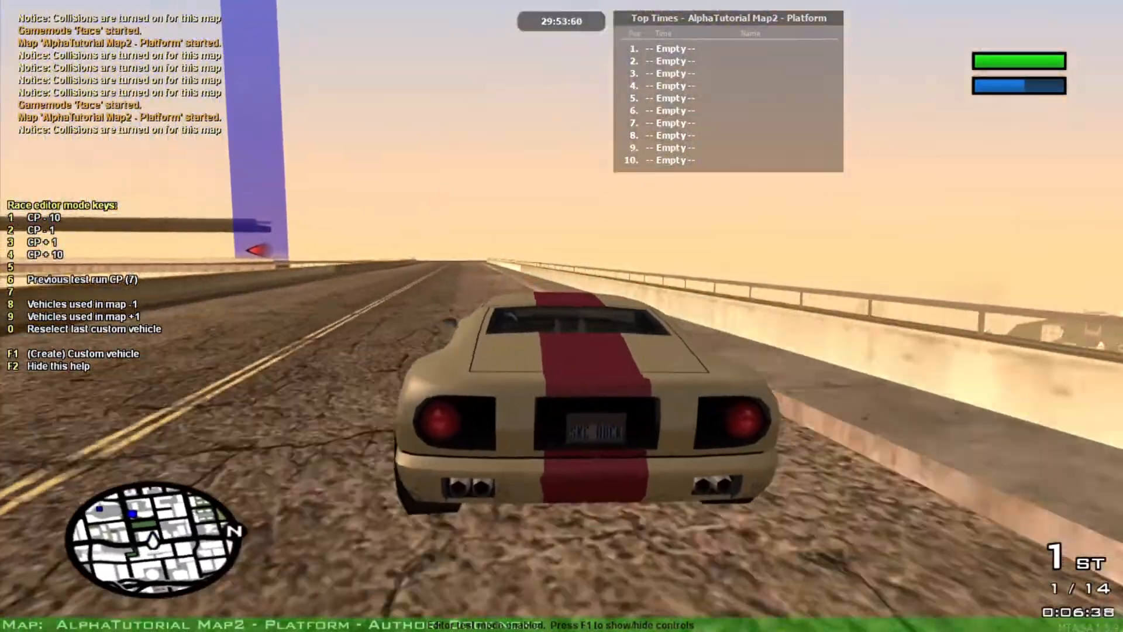
{"action": "key", "text": "d"}
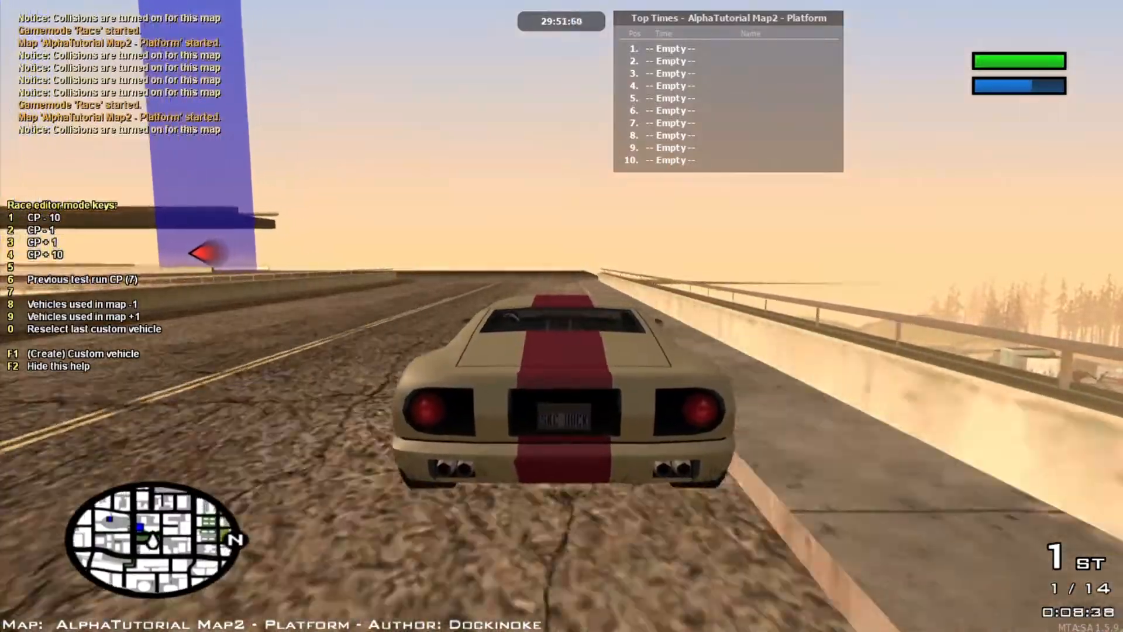
{"action": "key", "text": "a"}
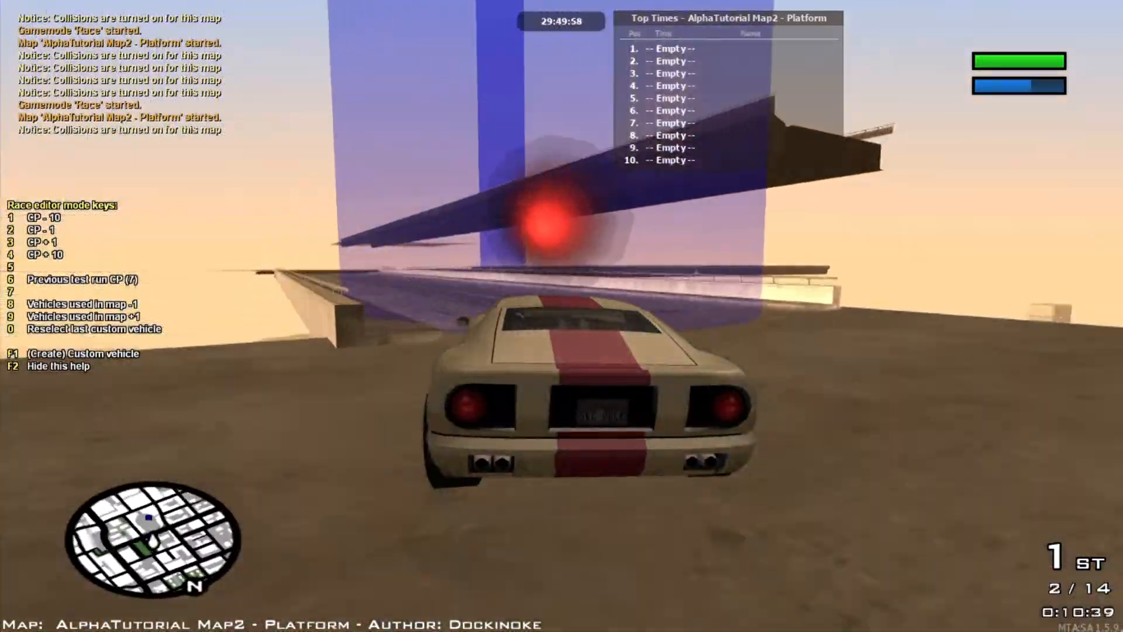
{"action": "key", "text": "a"}
{"action": "key", "text": "d"}
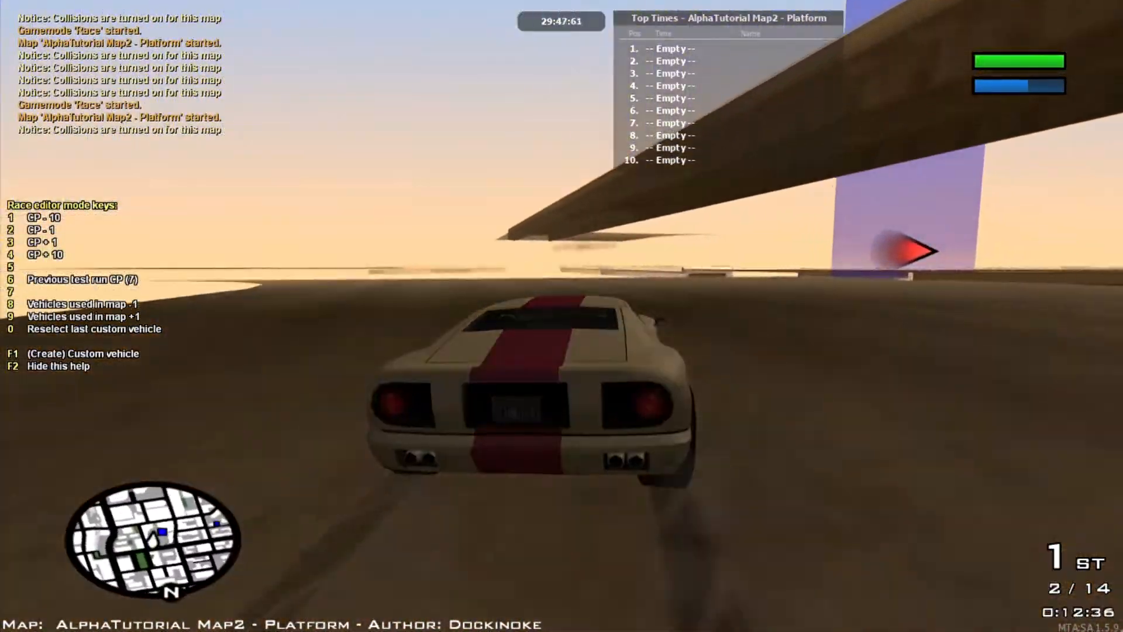
{"action": "key", "text": "d"}
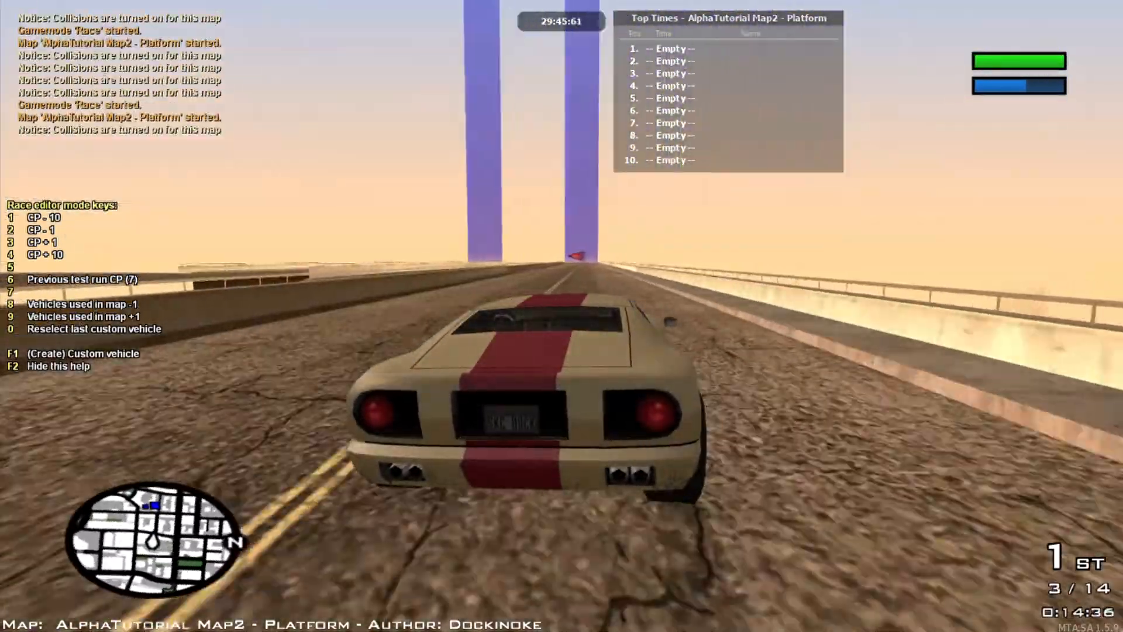
- Drive on to the next platform and turn through the fourth and fifth checkpoints
{"action": "key", "text": "a"}
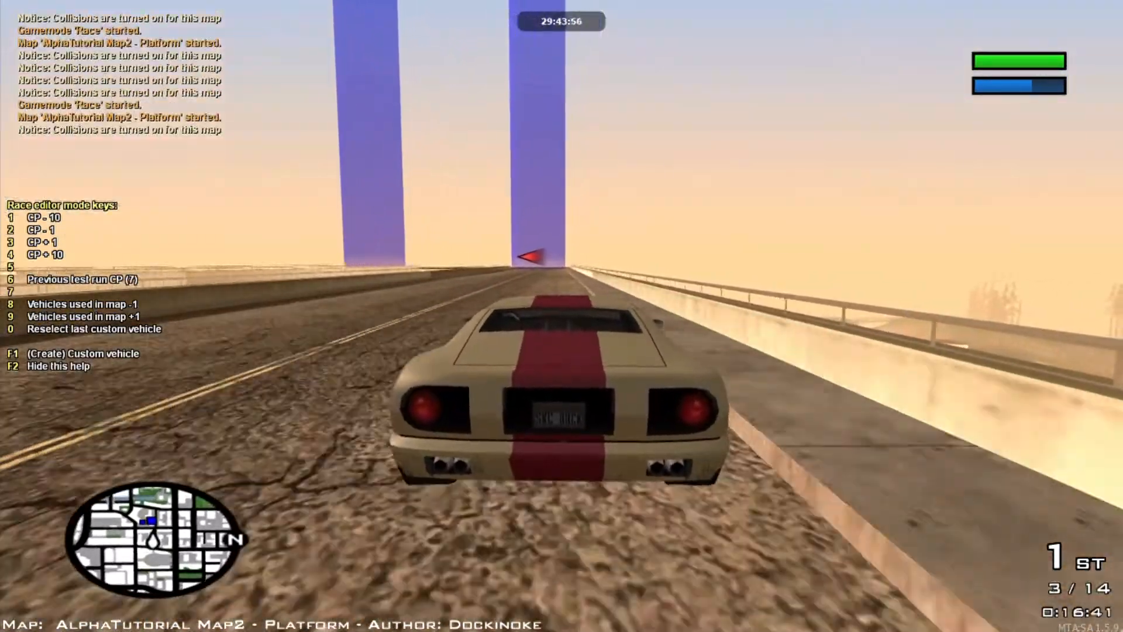
{"action": "key", "text": "s"}
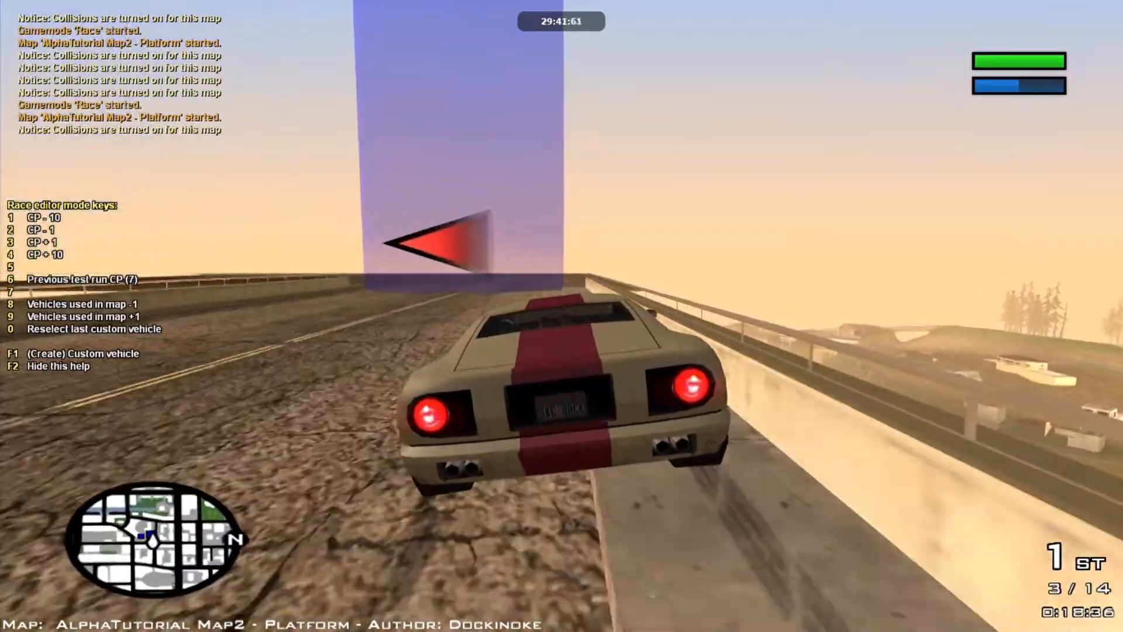
{"action": "key", "text": "a"}
{"action": "key", "text": "a"}
{"action": "key", "text": "a"}
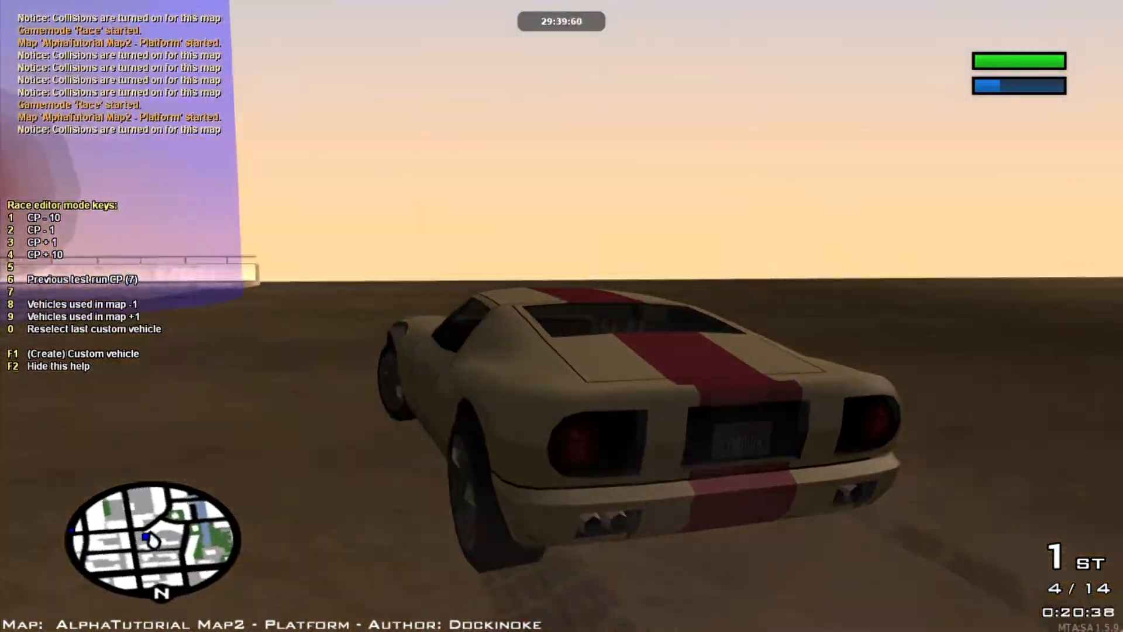
{"action": "key", "text": "w"}
{"action": "key", "text": "w"}
{"action": "key", "text": "d"}
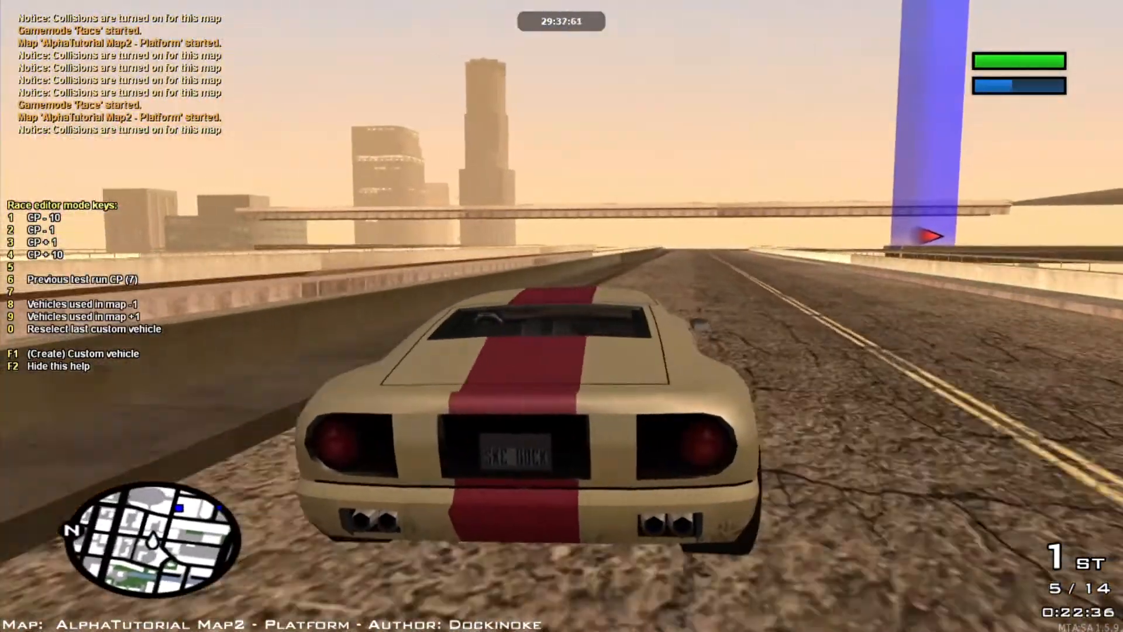
- Follow the road and cross the platform through the sixth checkpoint, checking the clearance under the upper level
{"action": "key", "text": "a"}
{"action": "key", "text": "w"}
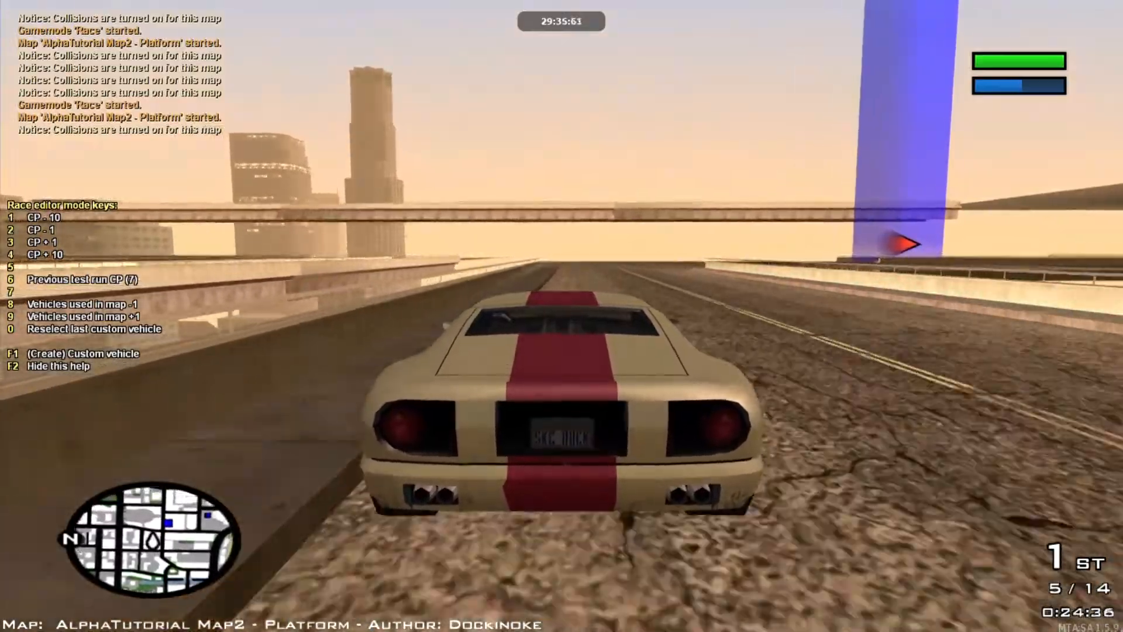
{"action": "key", "text": "d"}
{"action": "key", "text": "w"}
{"action": "key", "text": "d"}
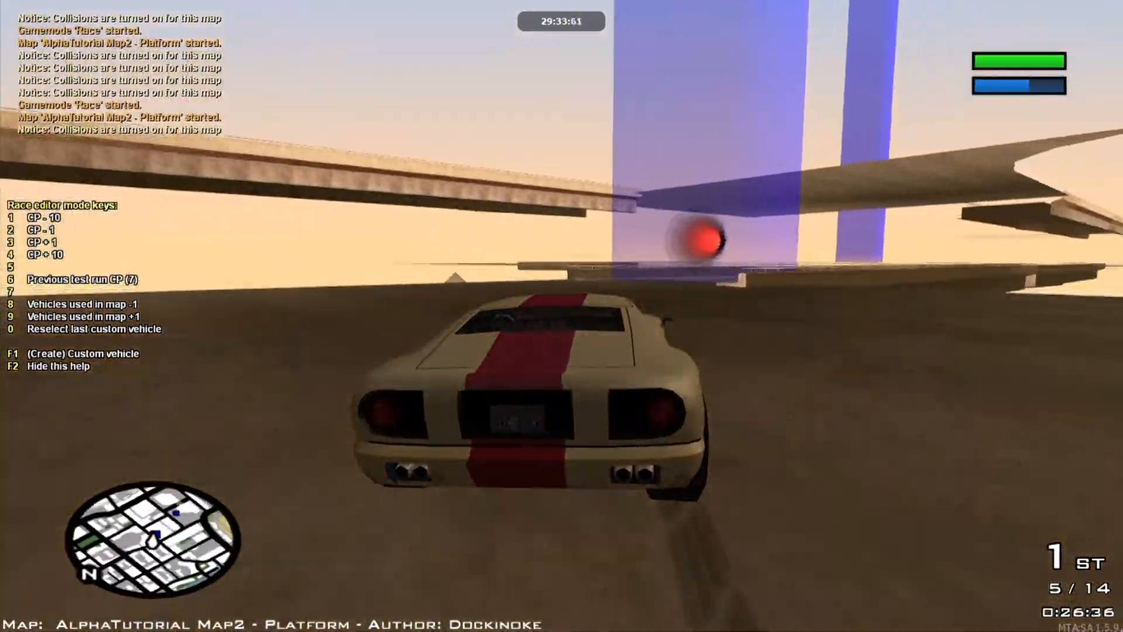
{"action": "key", "text": "w"}
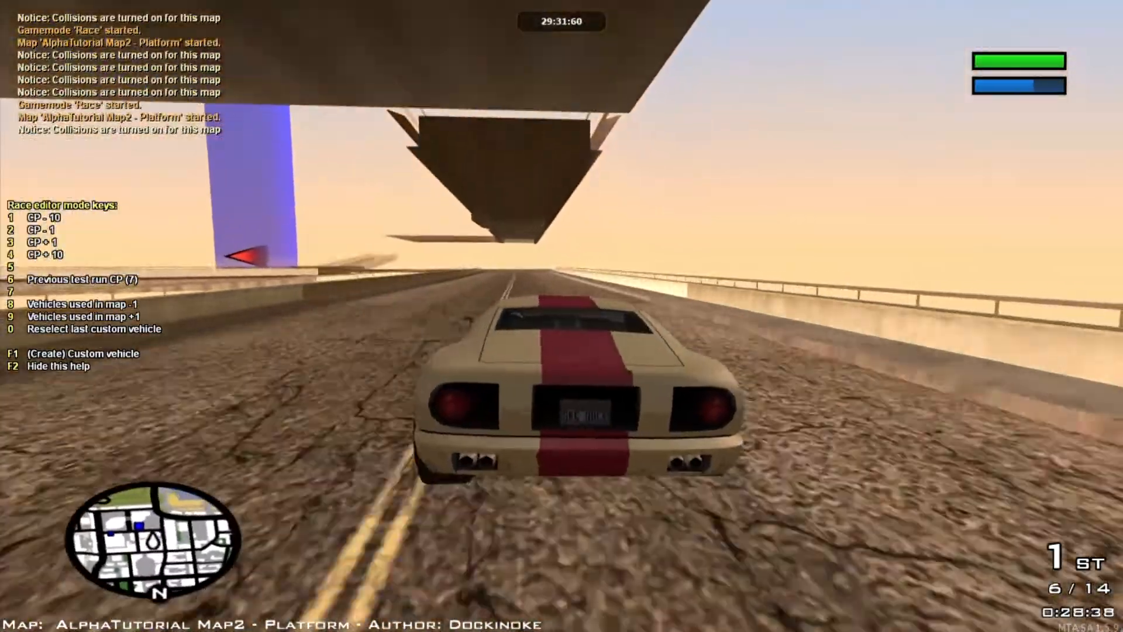
- Test the platform turns through the seventh and eighth checkpoints, including the platform cleared of walls
{"action": "key", "text": "s"}
{"action": "key", "text": "a"}
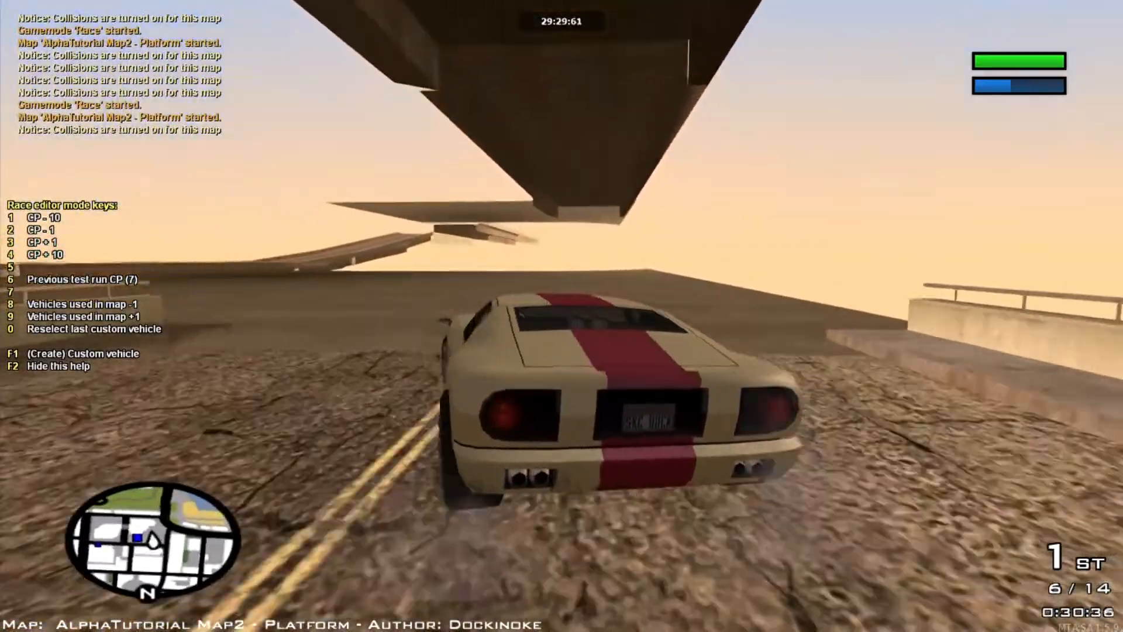
{"action": "key", "text": "space"}
{"action": "key", "text": "3"}
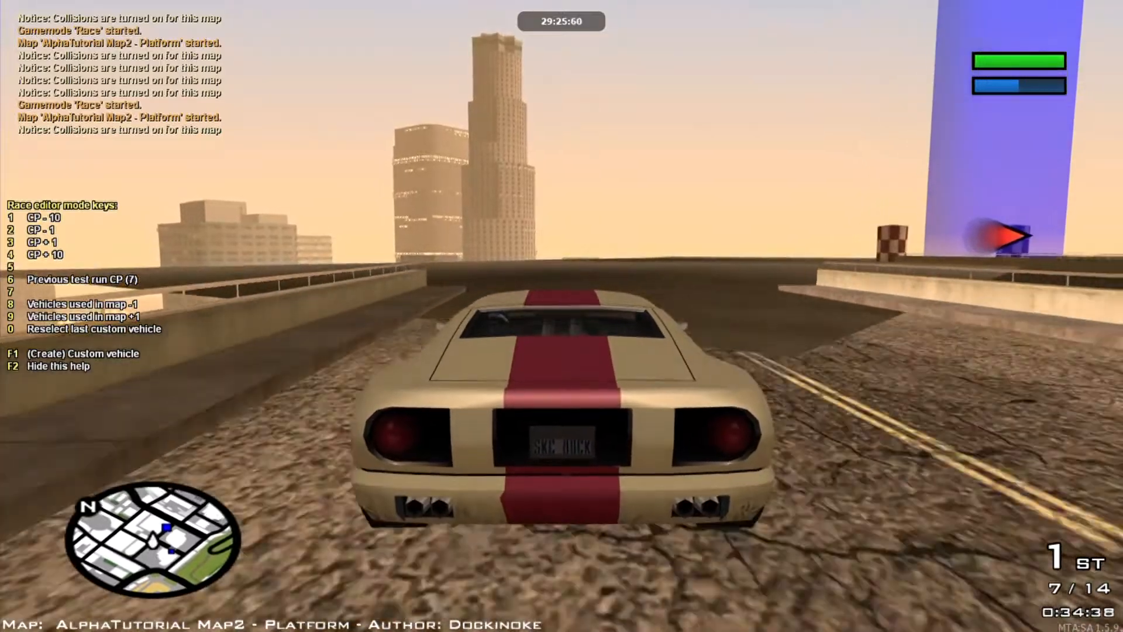
{"action": "key", "text": "d"}
{"action": "key", "text": "s"}
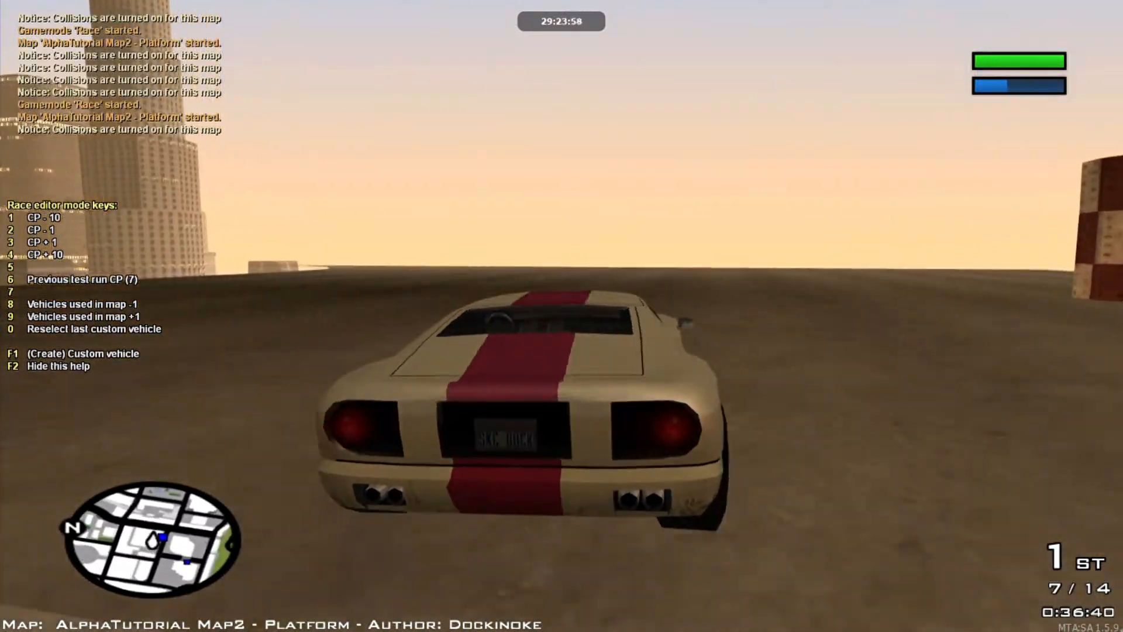
{"action": "key", "text": "3"}
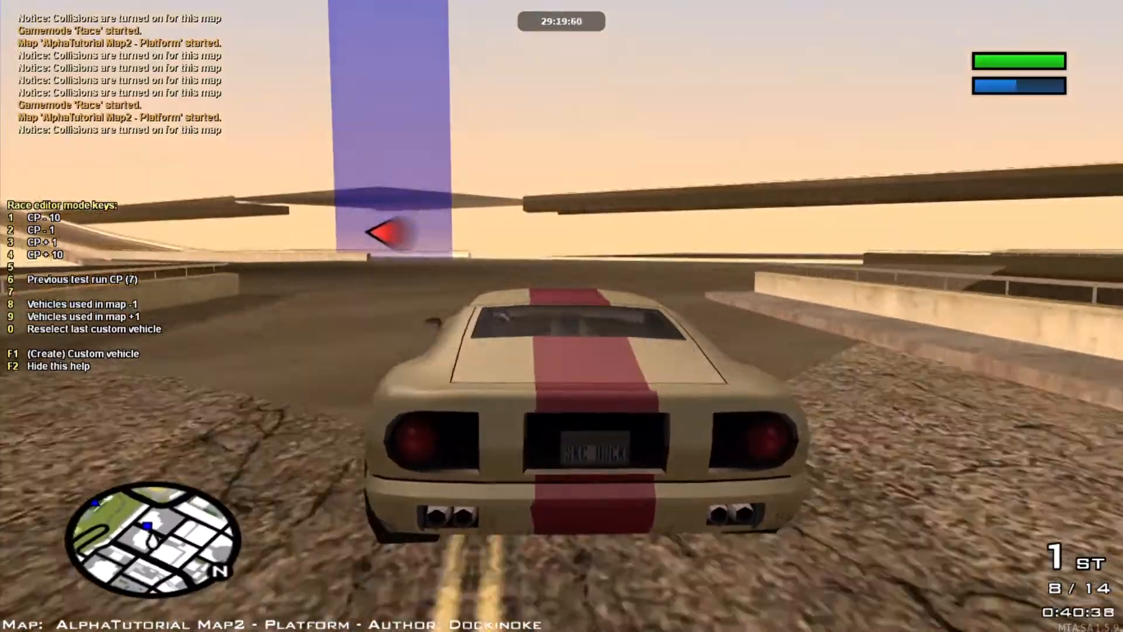
- Drive across the platform through the ninth checkpoint and climb the ramp to the upper level
{"action": "key", "text": "w"}
{"action": "key", "text": "a"}
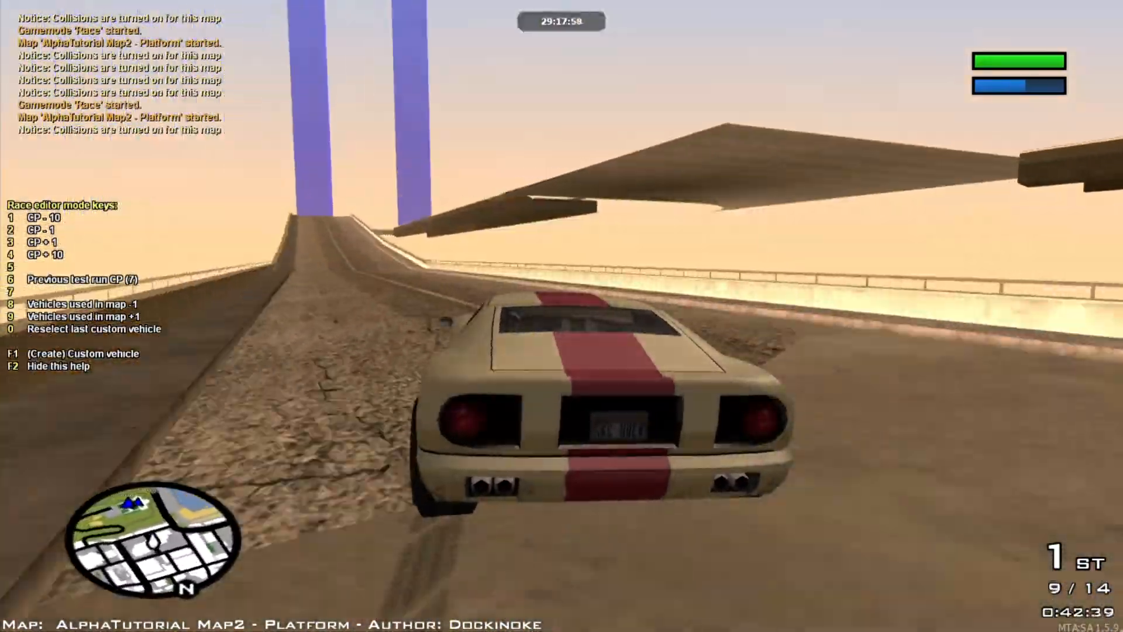
{"action": "key", "text": "w"}
{"action": "key", "text": "a"}
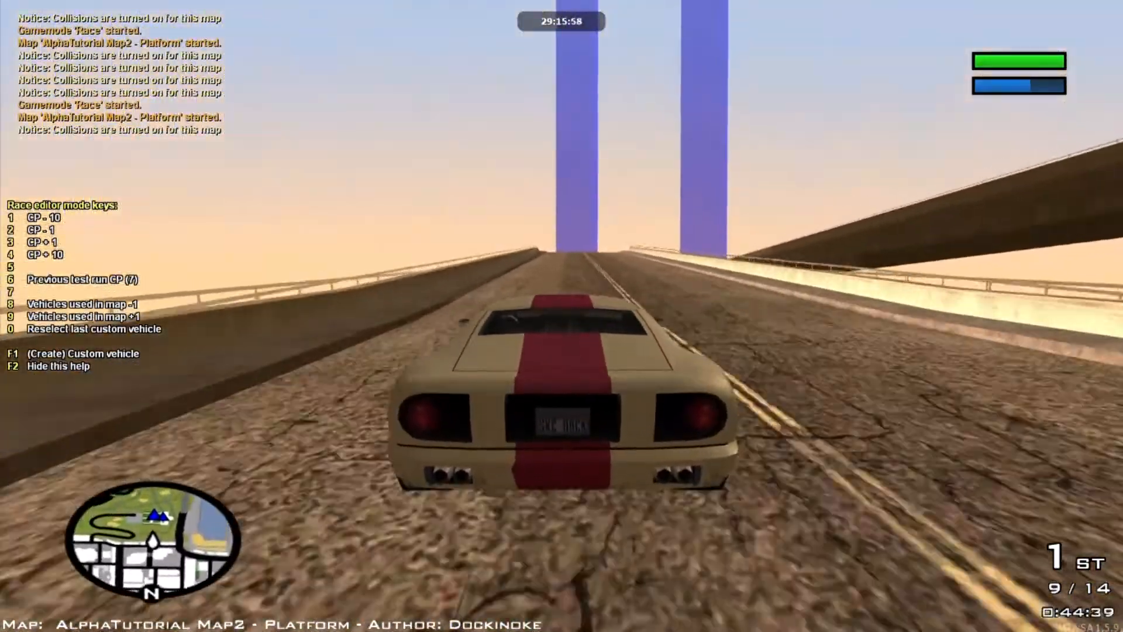
{"action": "key", "text": "w"}
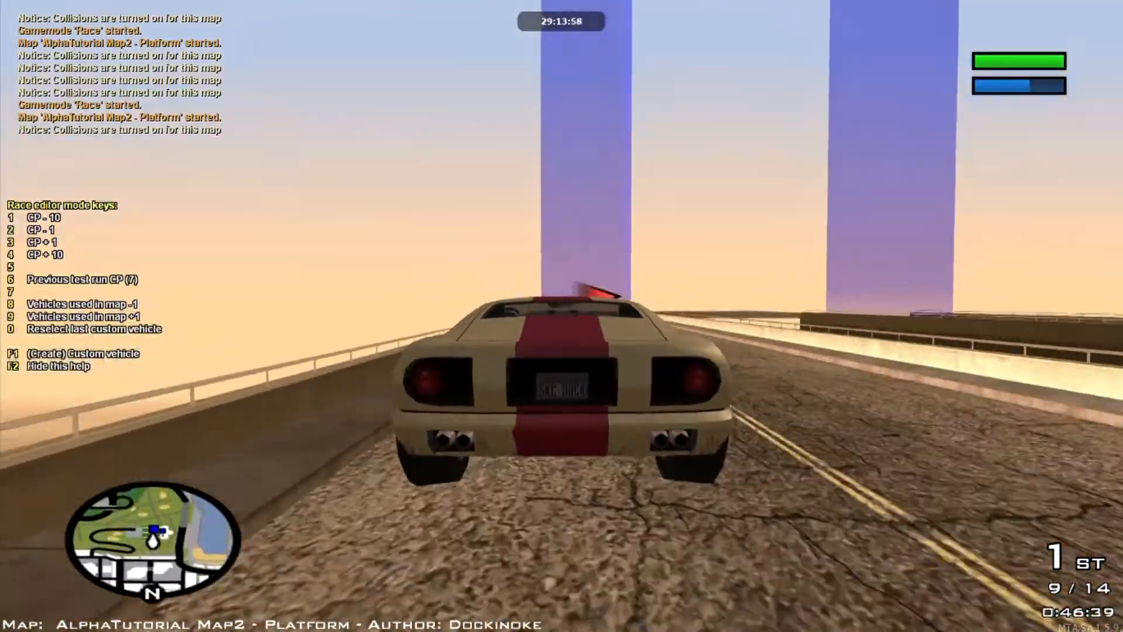
- Test the upper platform's turn through the tenth and eleventh checkpoints and continue onto the following road
{"action": "key", "text": "d"}
{"action": "key", "text": "w"}
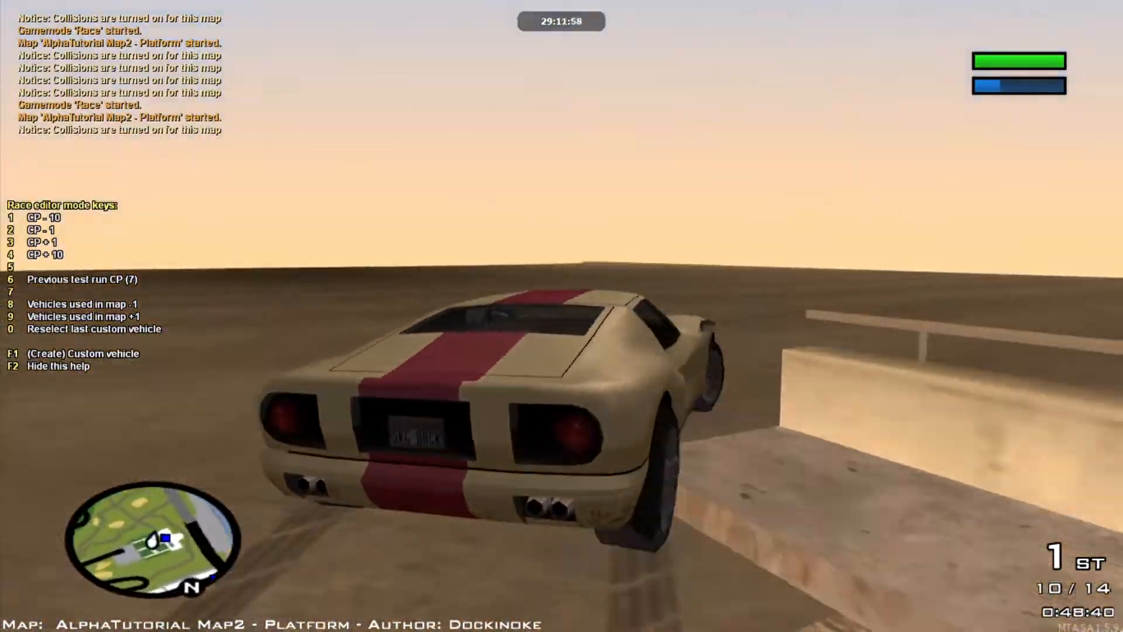
{"action": "key", "text": "w"}
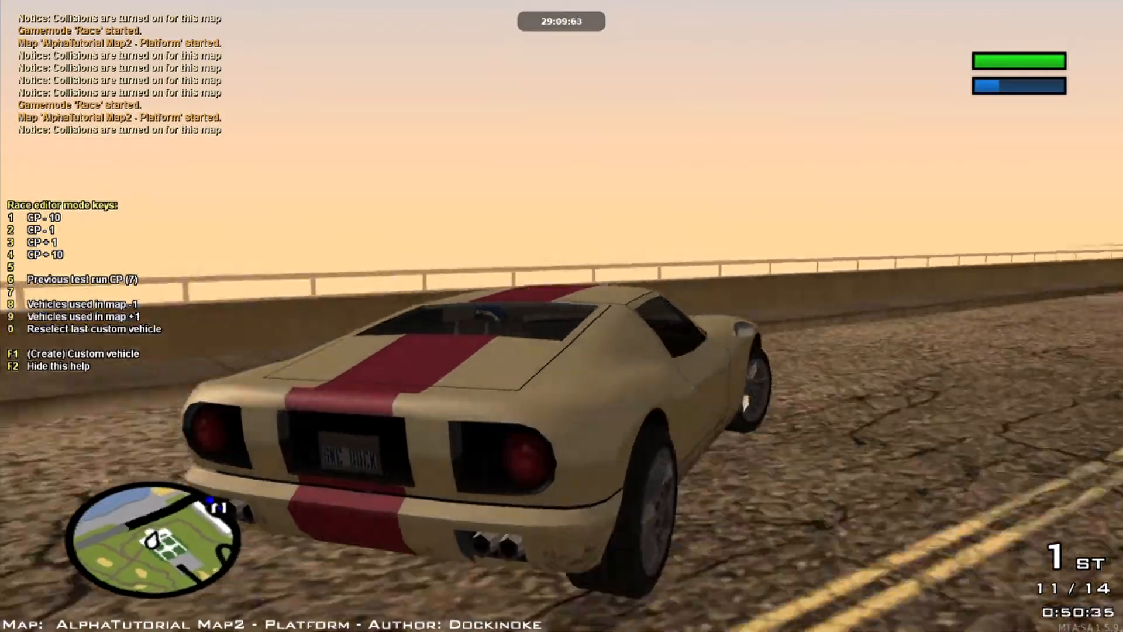
{"action": "key", "text": "w"}
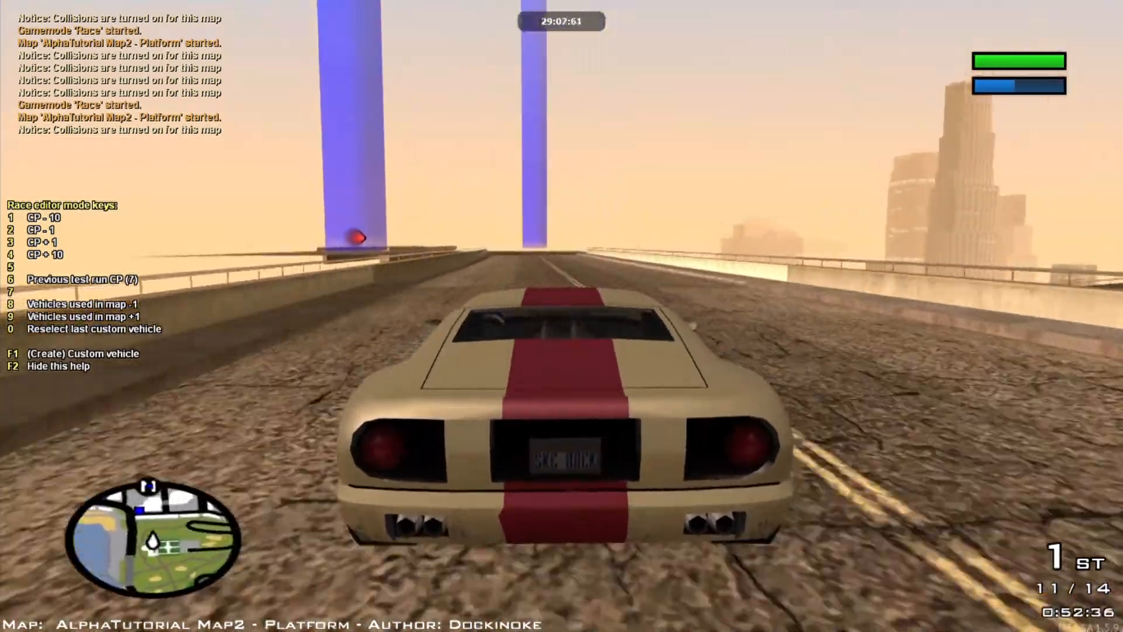
- Drive through the twelfth and thirteenth checkpoints along the last road towards the finish, and return to the map editor
{"action": "key", "text": "w"}
{"action": "key", "text": "a"}
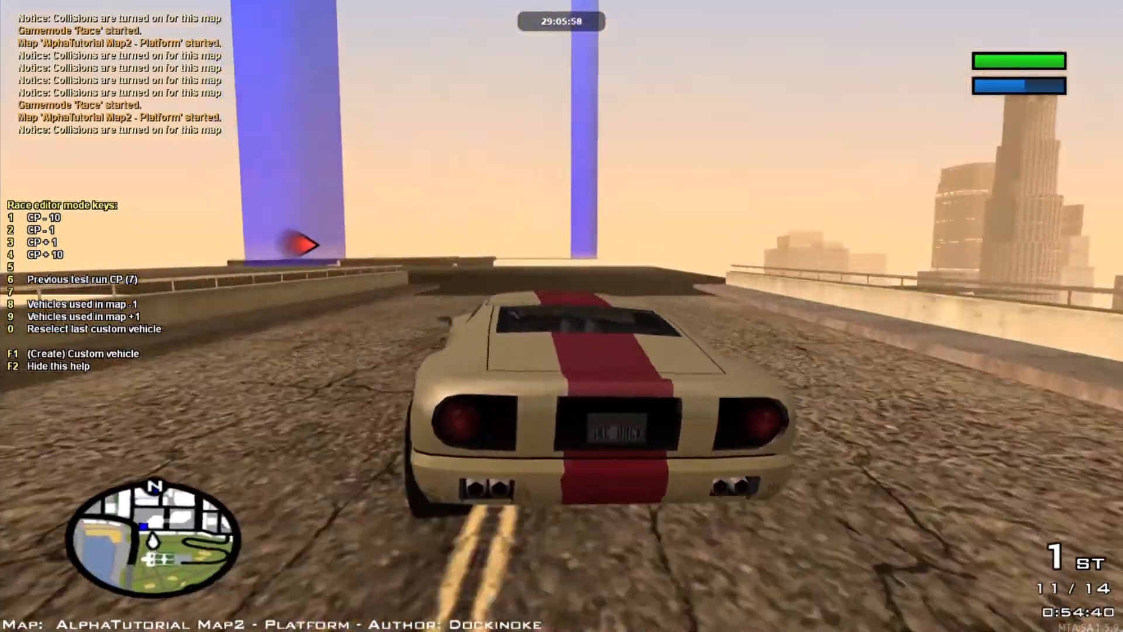
{"action": "key", "text": "w"}
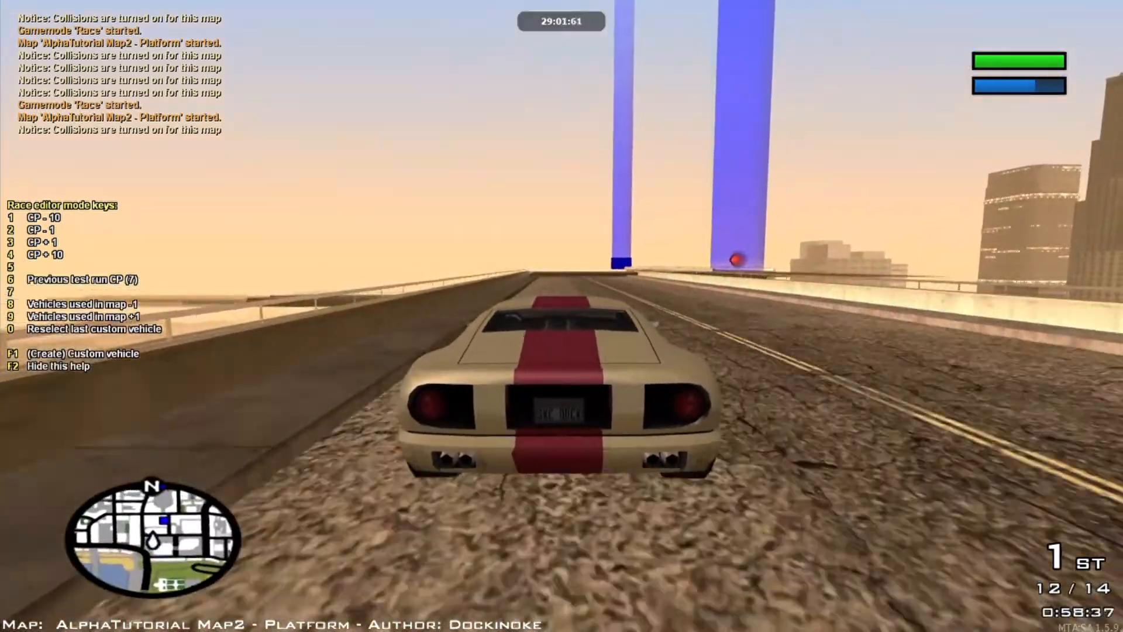
{"action": "key", "text": "w"}
{"action": "key", "text": "d"}
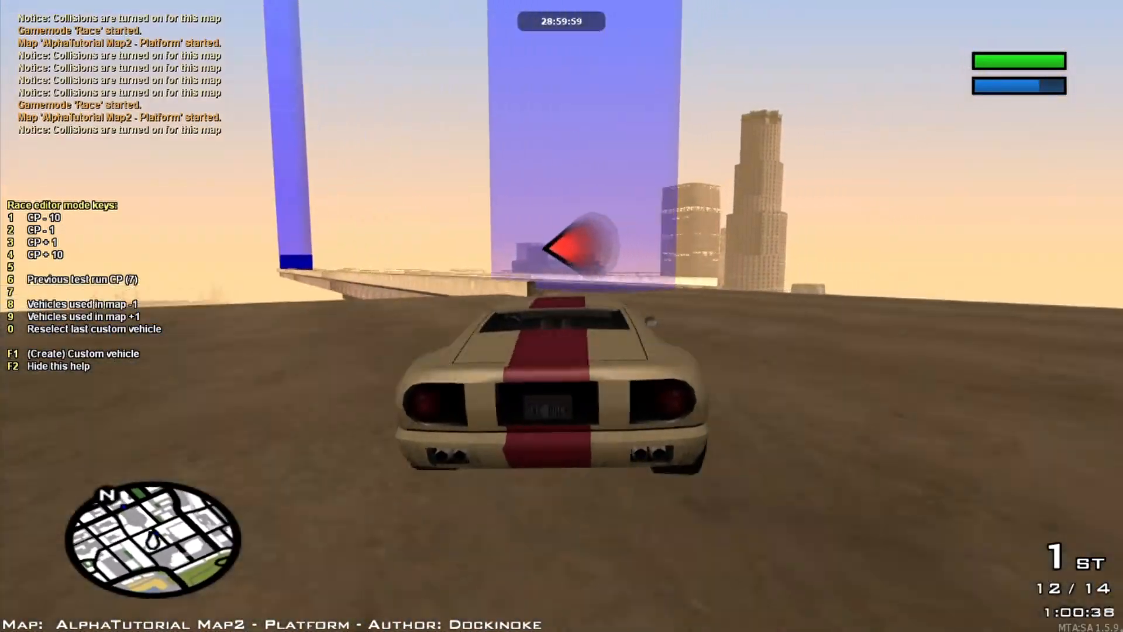
{"action": "key", "text": "a"}
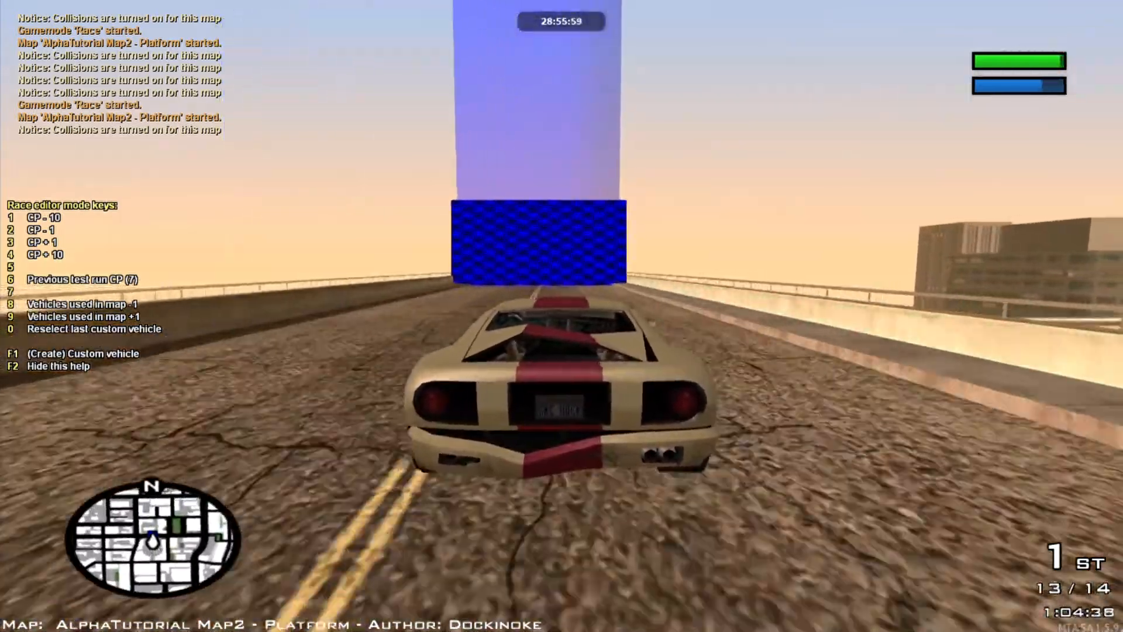
{"action": "key", "text": "w"}
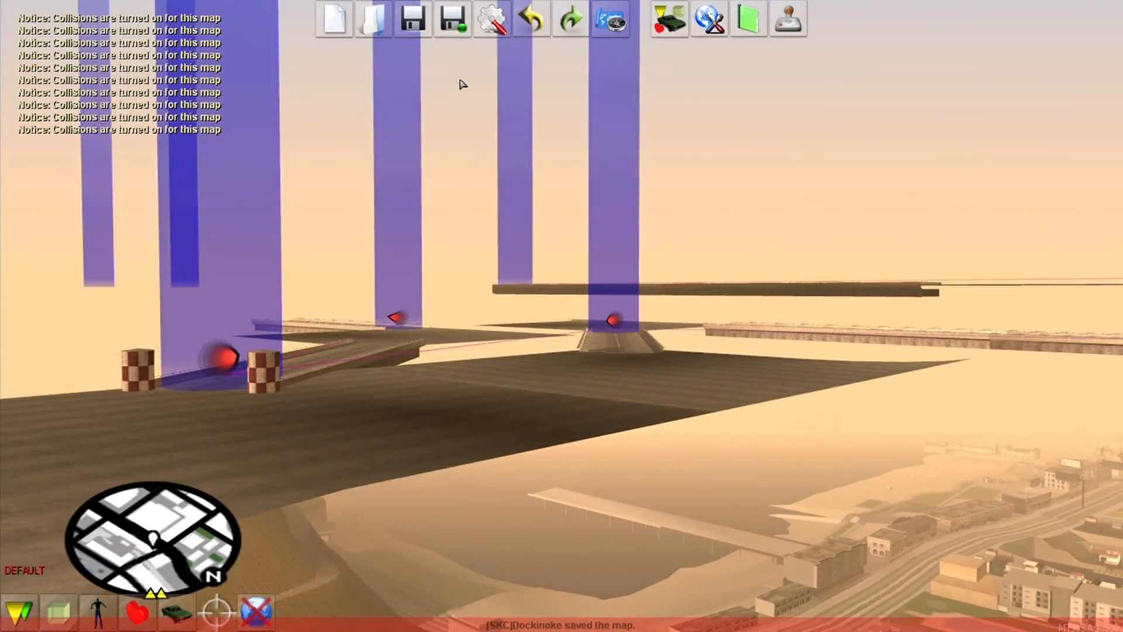
{"action": "key", "text": "s"}
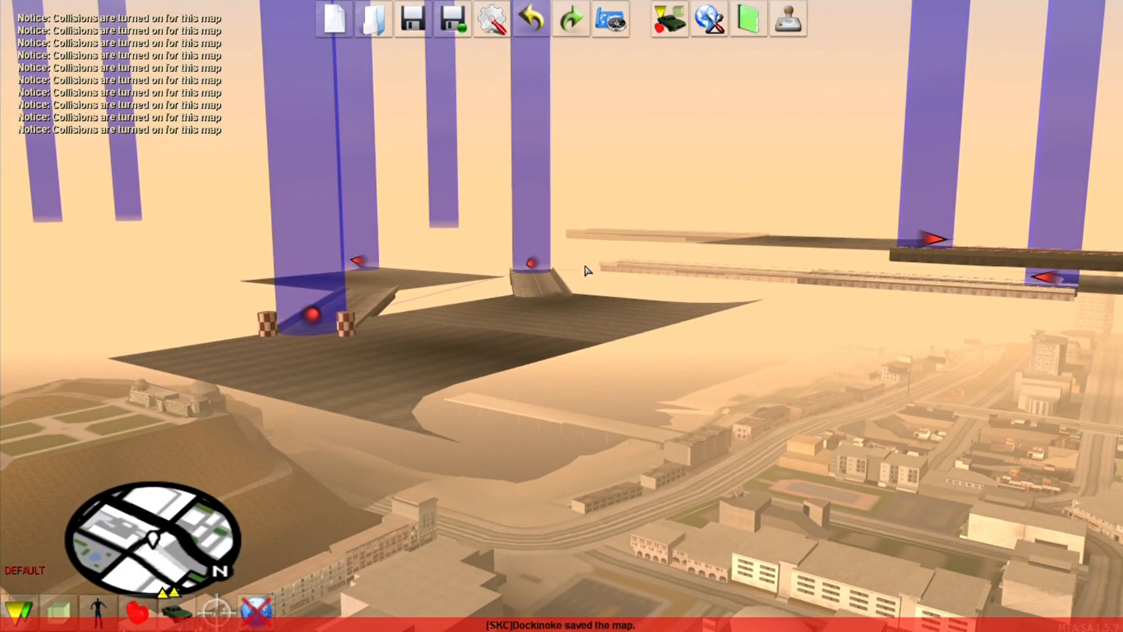